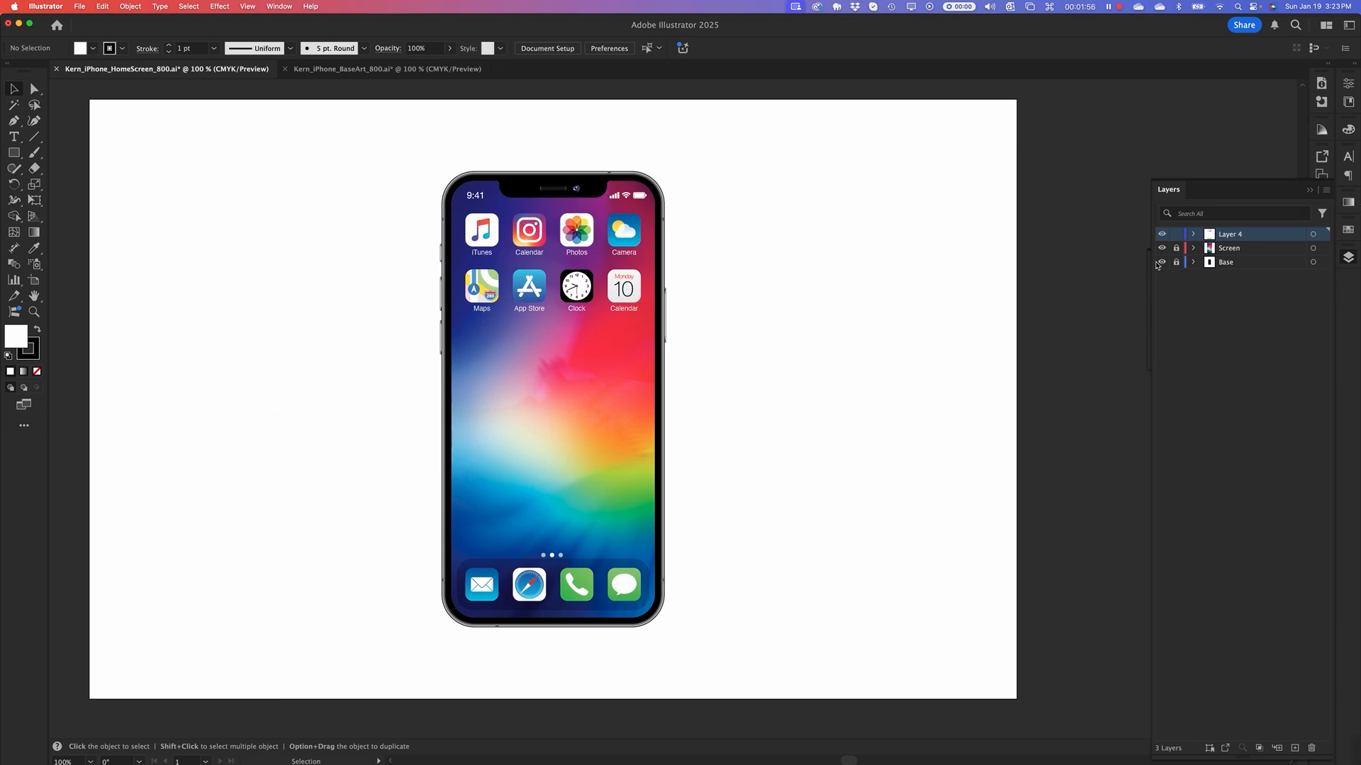
Toggle the visibility of Layer 4 and the Screen layer to examine how the icons, wallpaper and base phone stack up
click(1161, 234)
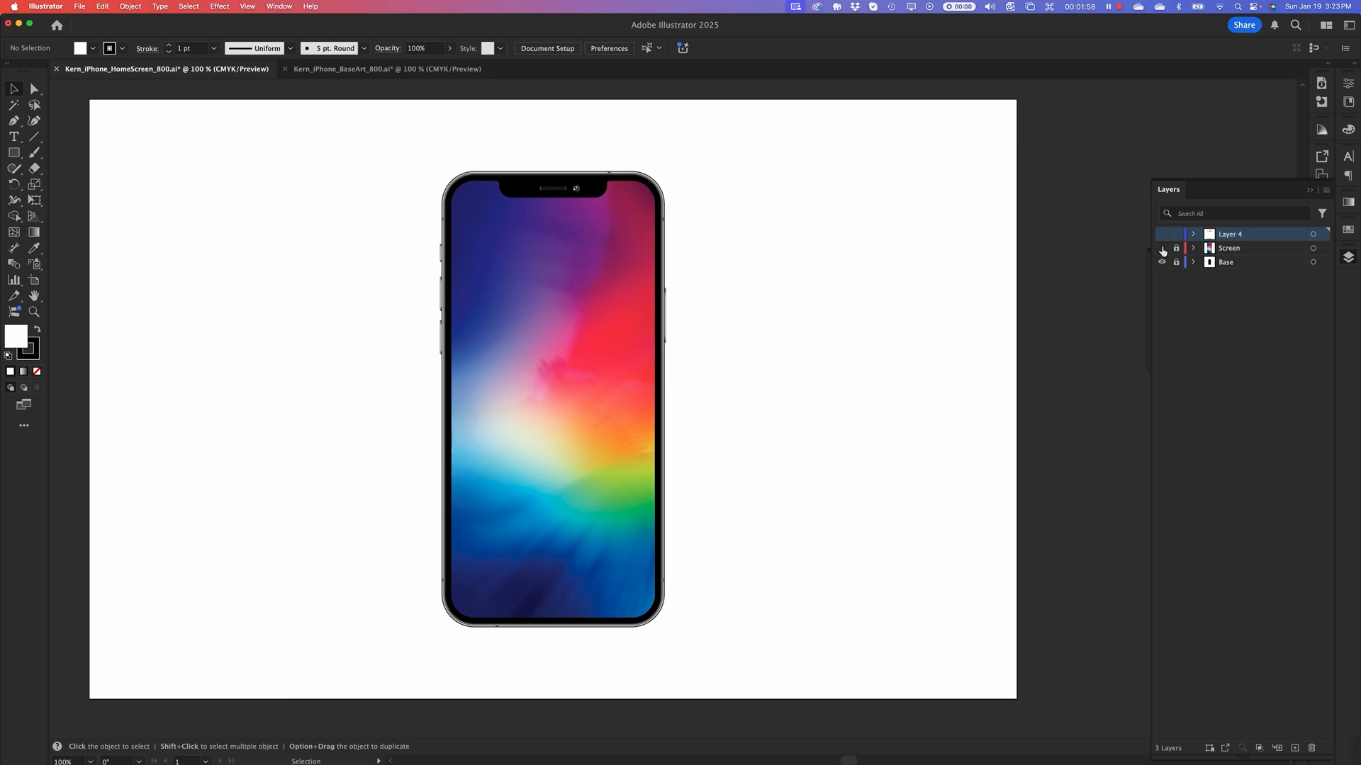
click(1162, 248)
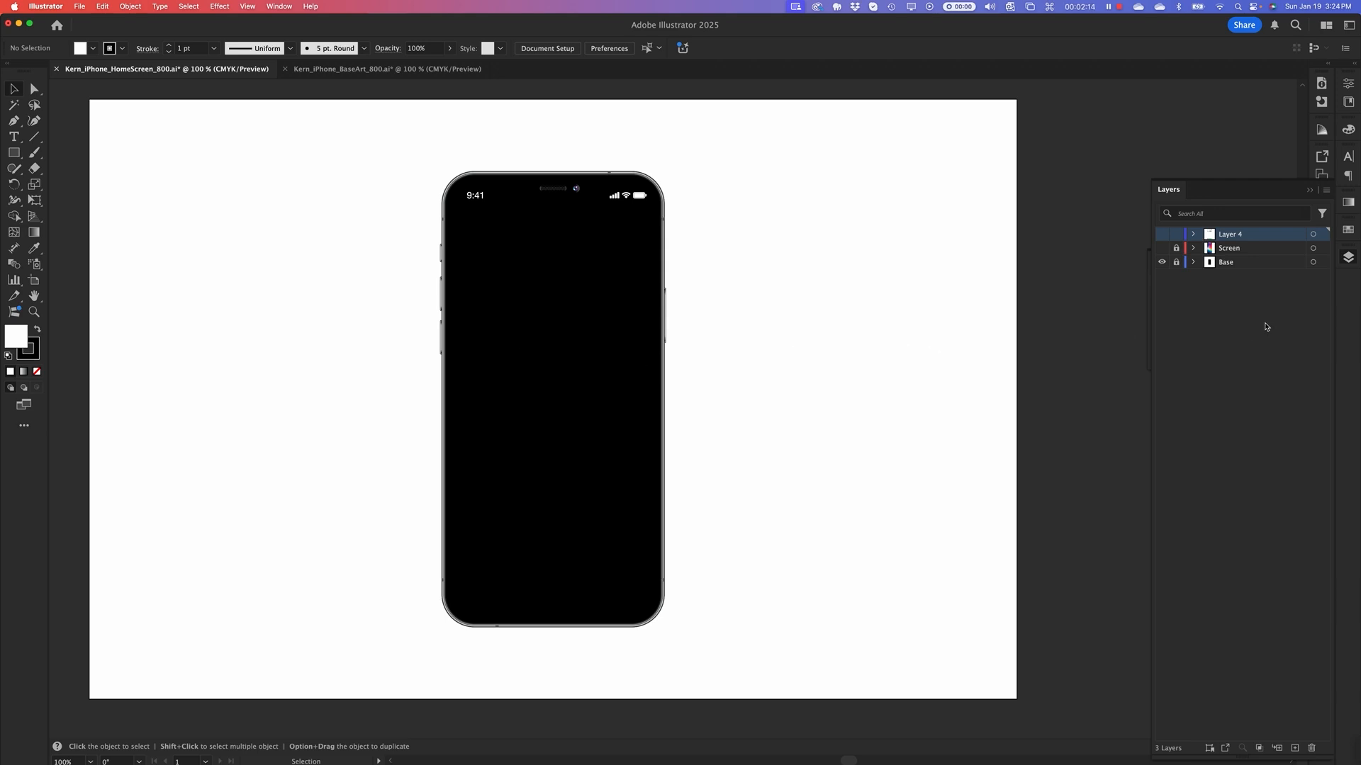
click(1162, 249)
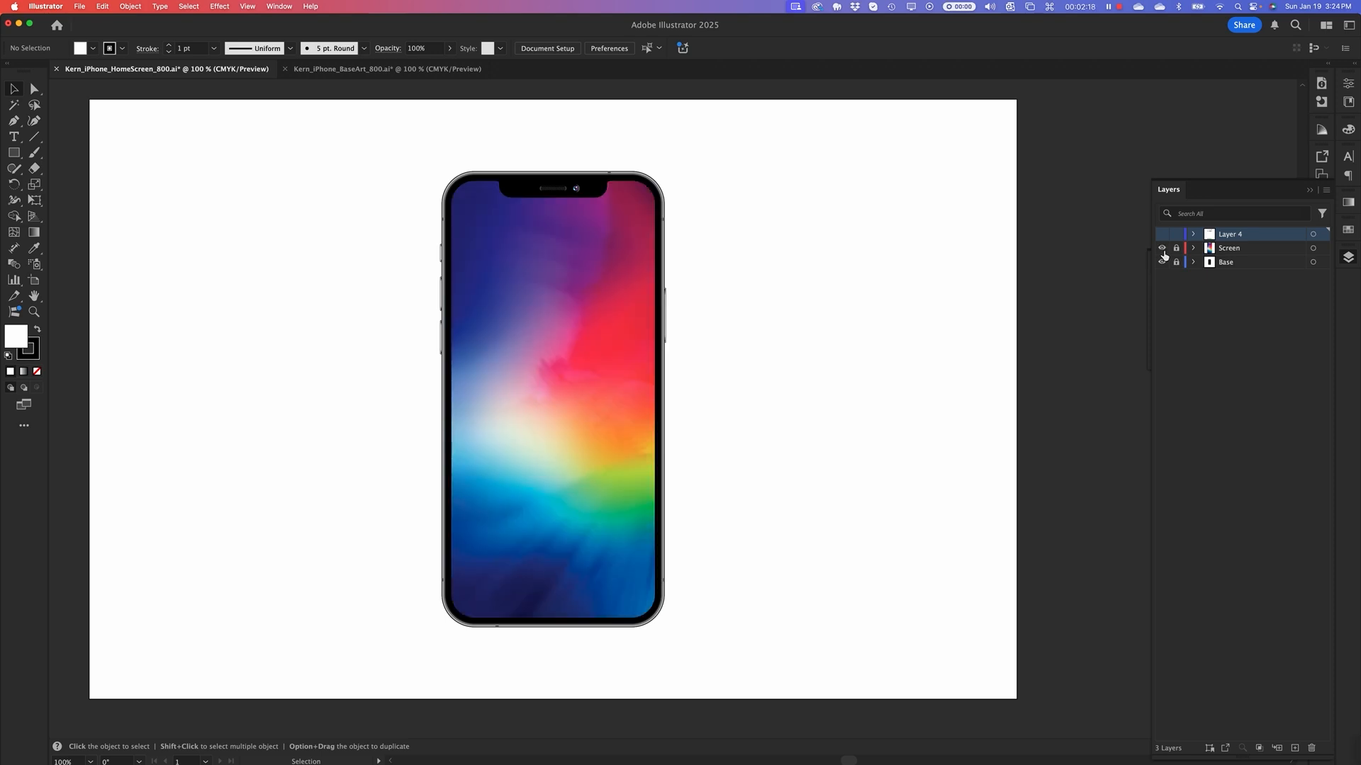
click(1162, 249)
click(1162, 250)
click(1162, 235)
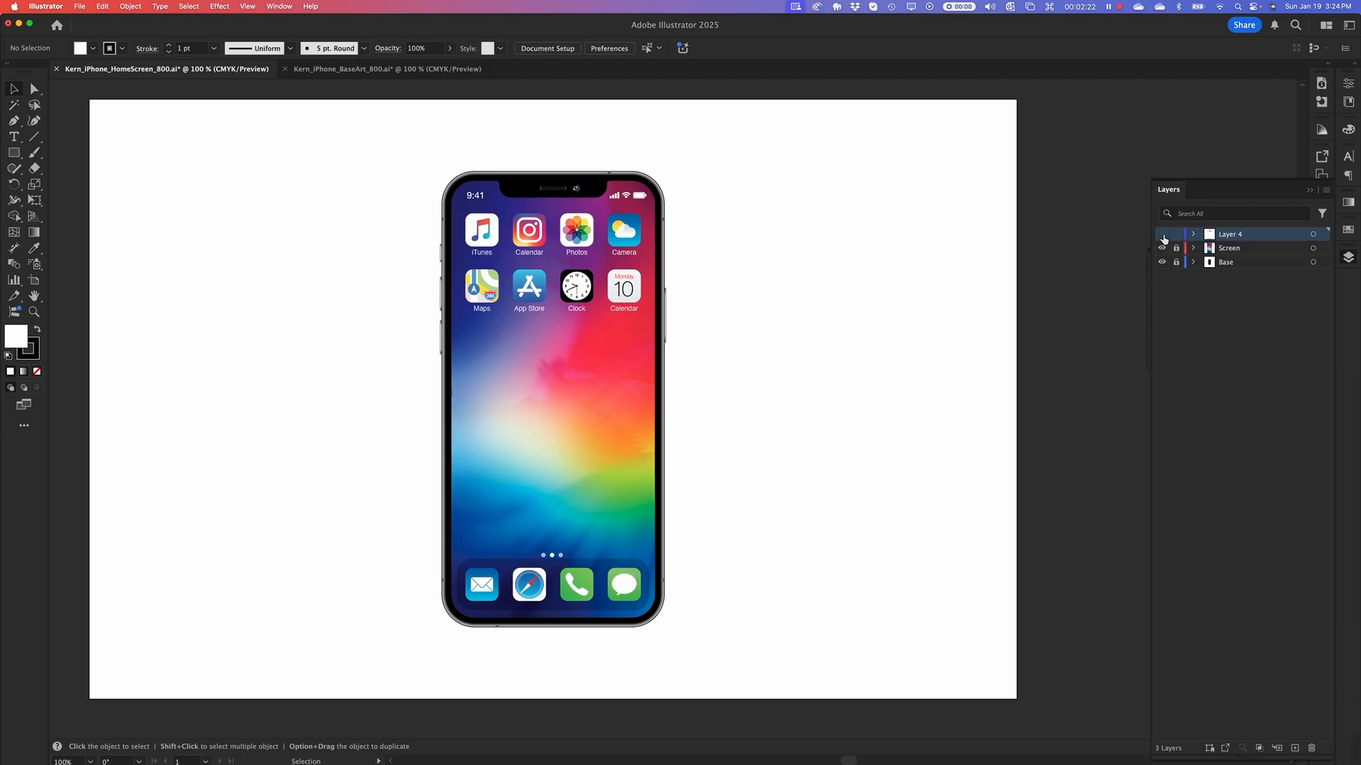
click(1162, 234)
click(1162, 249)
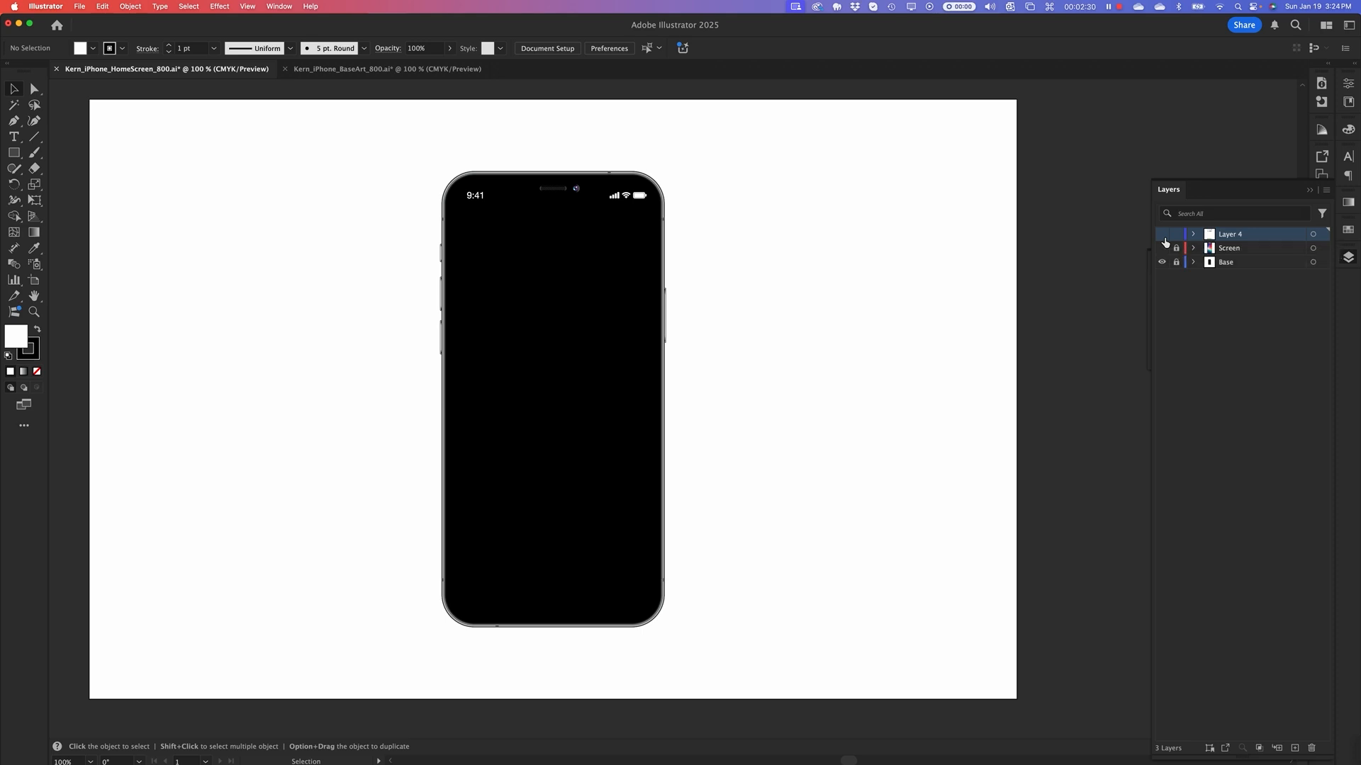
super+click(1162, 262)
click(1162, 249)
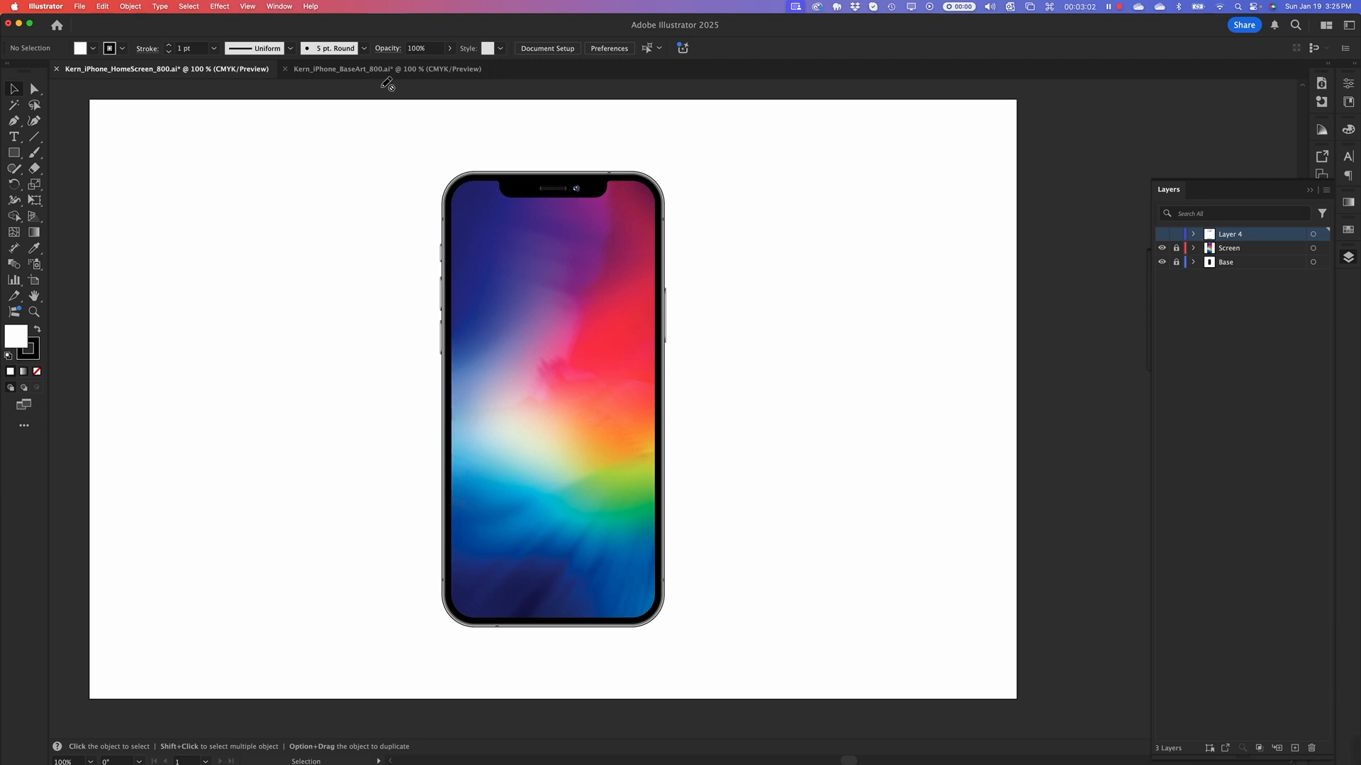
Switch to the iPhone base art document and examine the notch, camera, speaker and status bar details up close
click(353, 70)
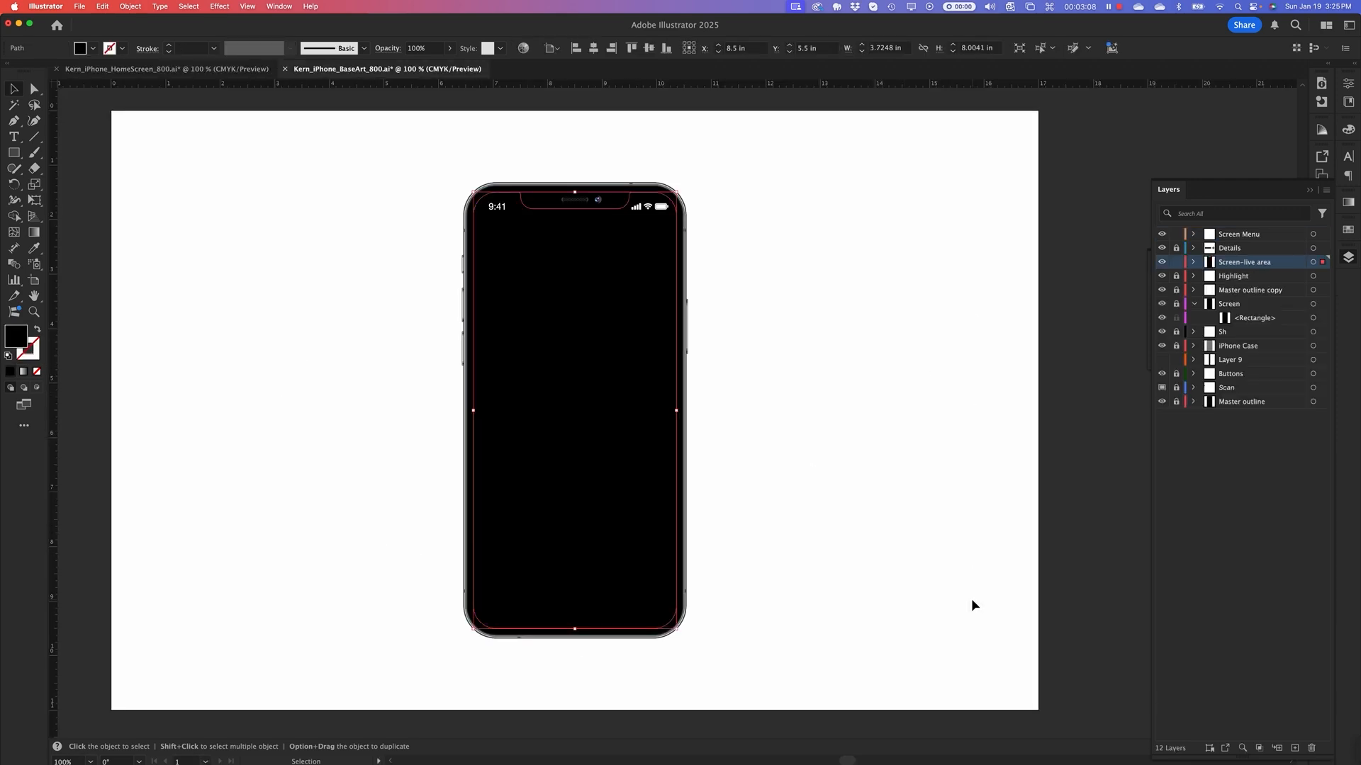
key(super+=)
key(super+=)
key(super+=)
key(super+=)
key(space)
drag(511, 274, 545, 558)
drag(583, 246, 471, 538)
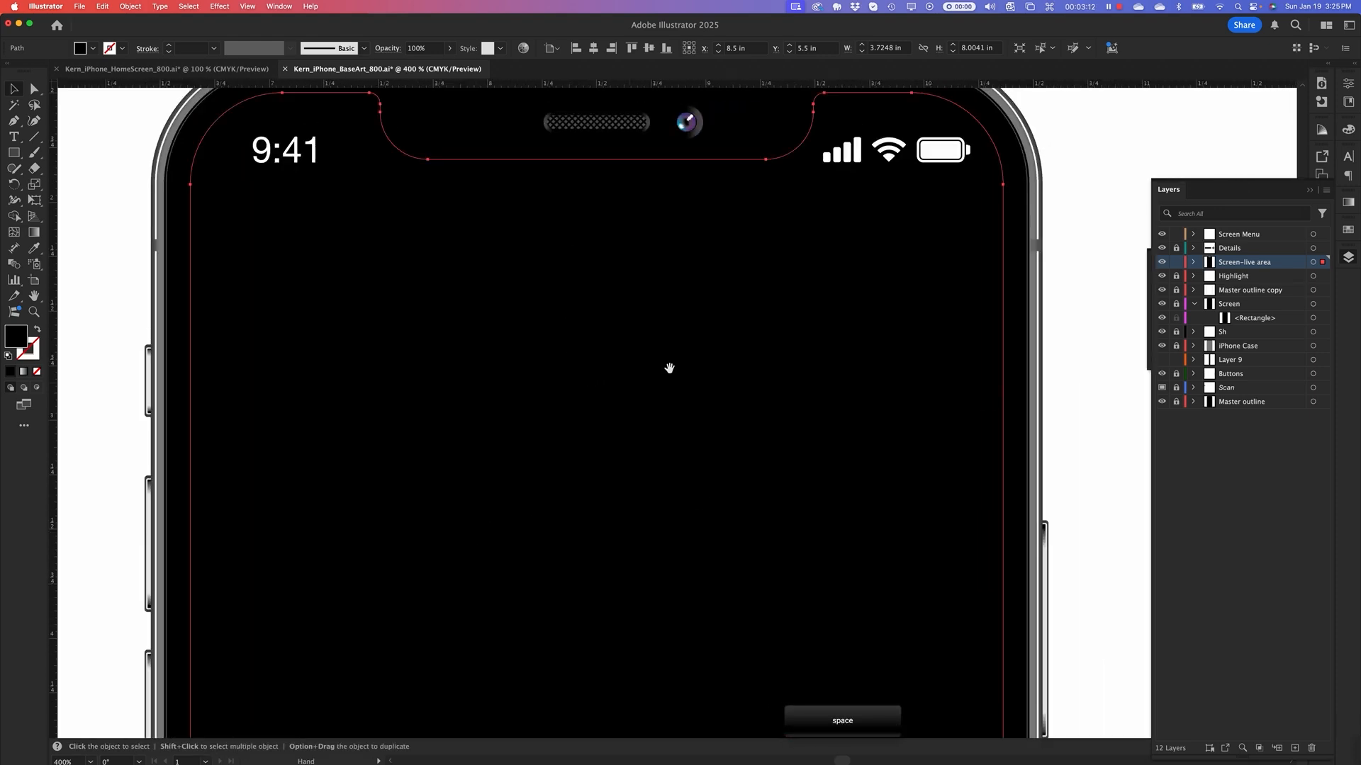
drag(647, 339, 630, 473)
key(space)
drag(614, 319, 485, 349)
key(space)
drag(642, 390, 572, 540)
drag(577, 295, 592, 488)
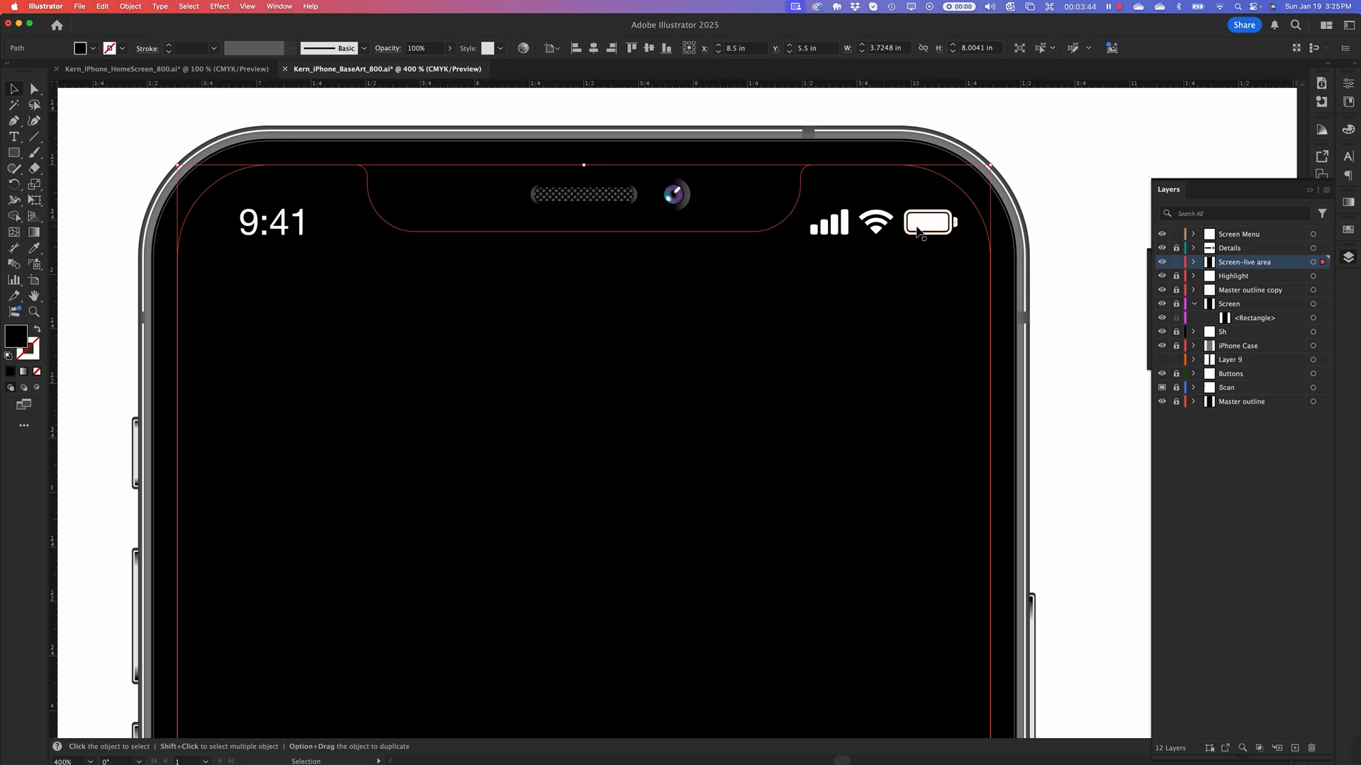
click(1046, 163)
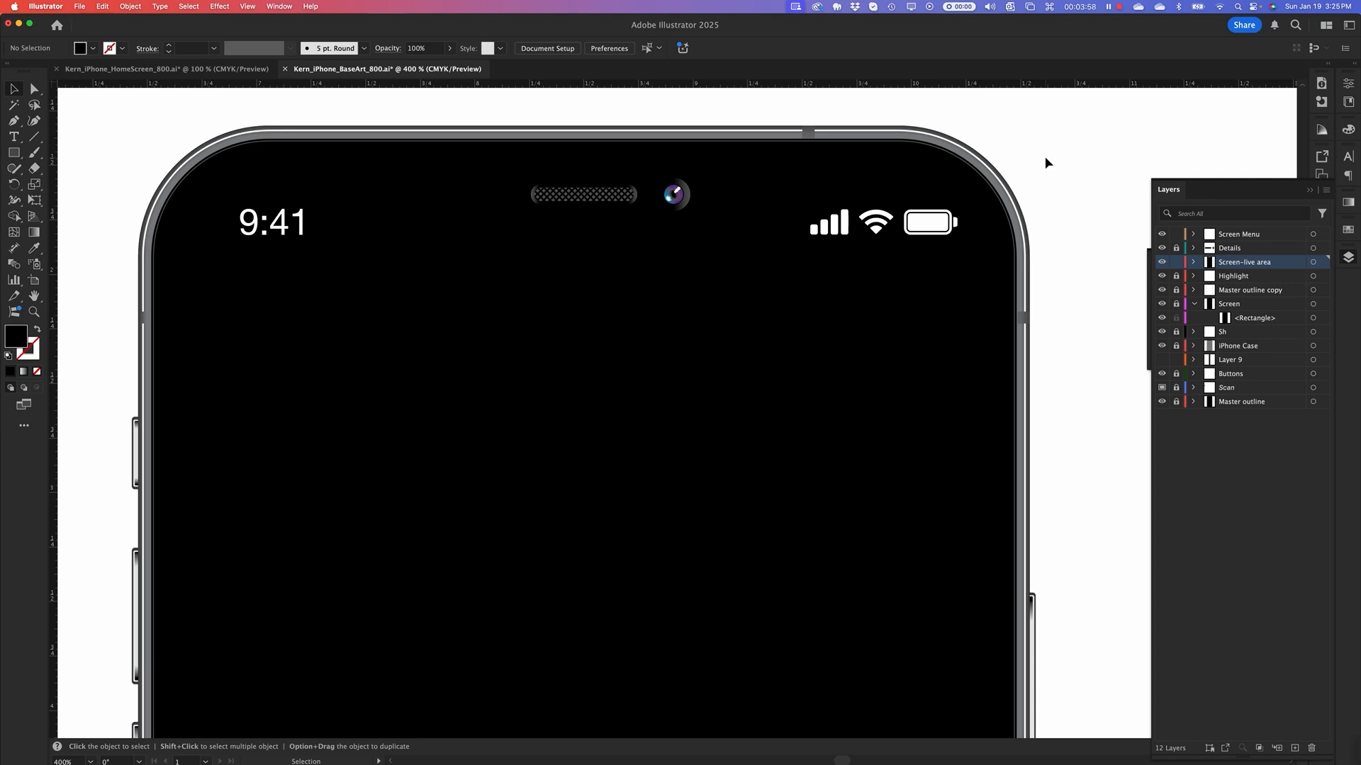
View the whole base phone artwork, centered on its artboard at 100%
key(super+minus)
key(super+minus)
key(super+minus)
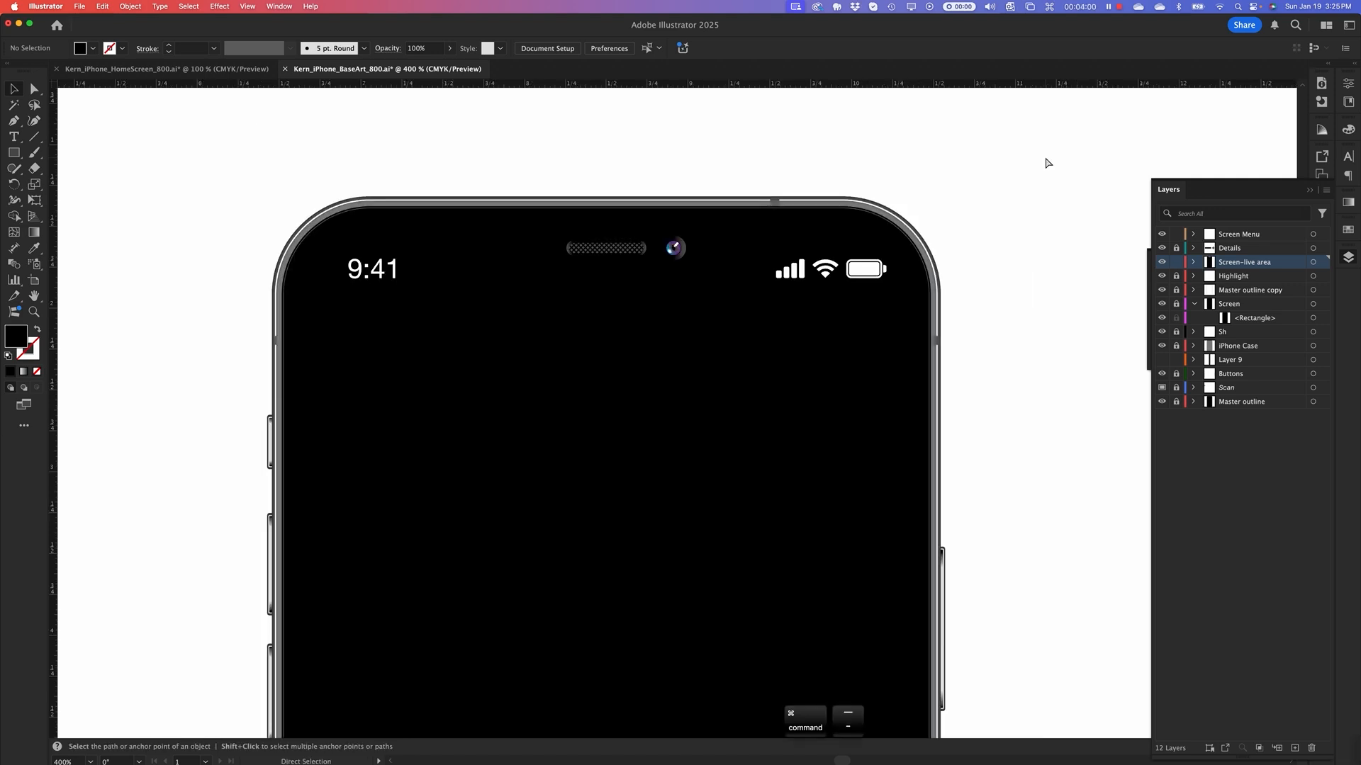
key(space)
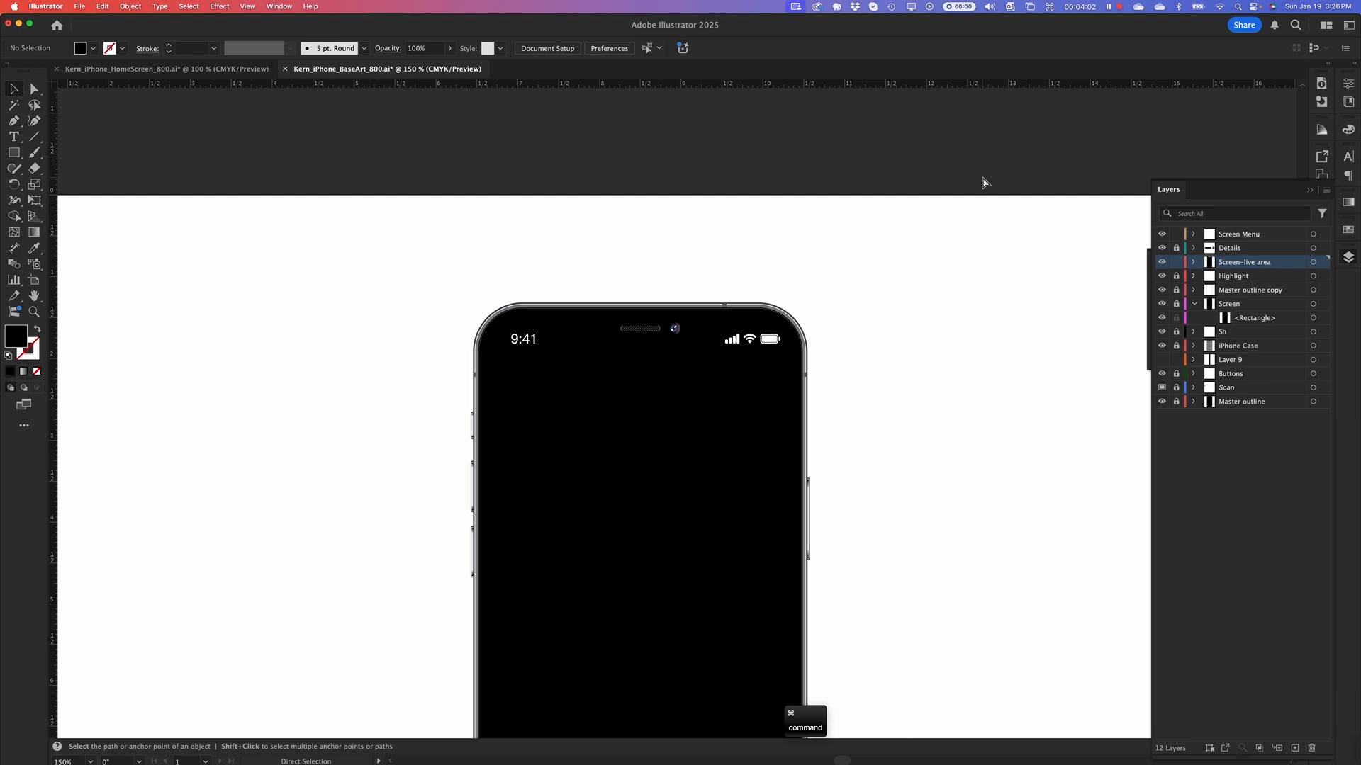
key(super+minus)
key(super+minus)
key(space)
drag(825, 581, 738, 474)
key(super+equal)
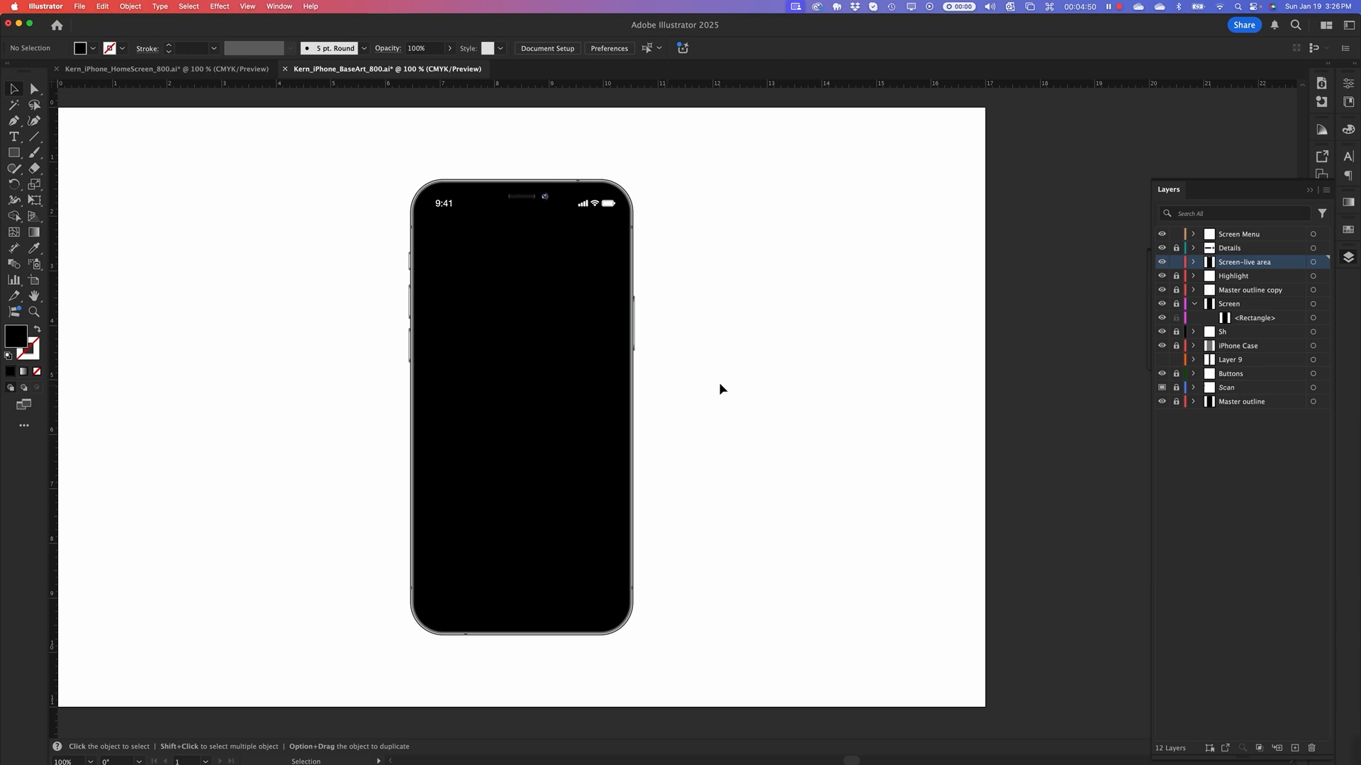
key(space)
drag(746, 390, 778, 389)
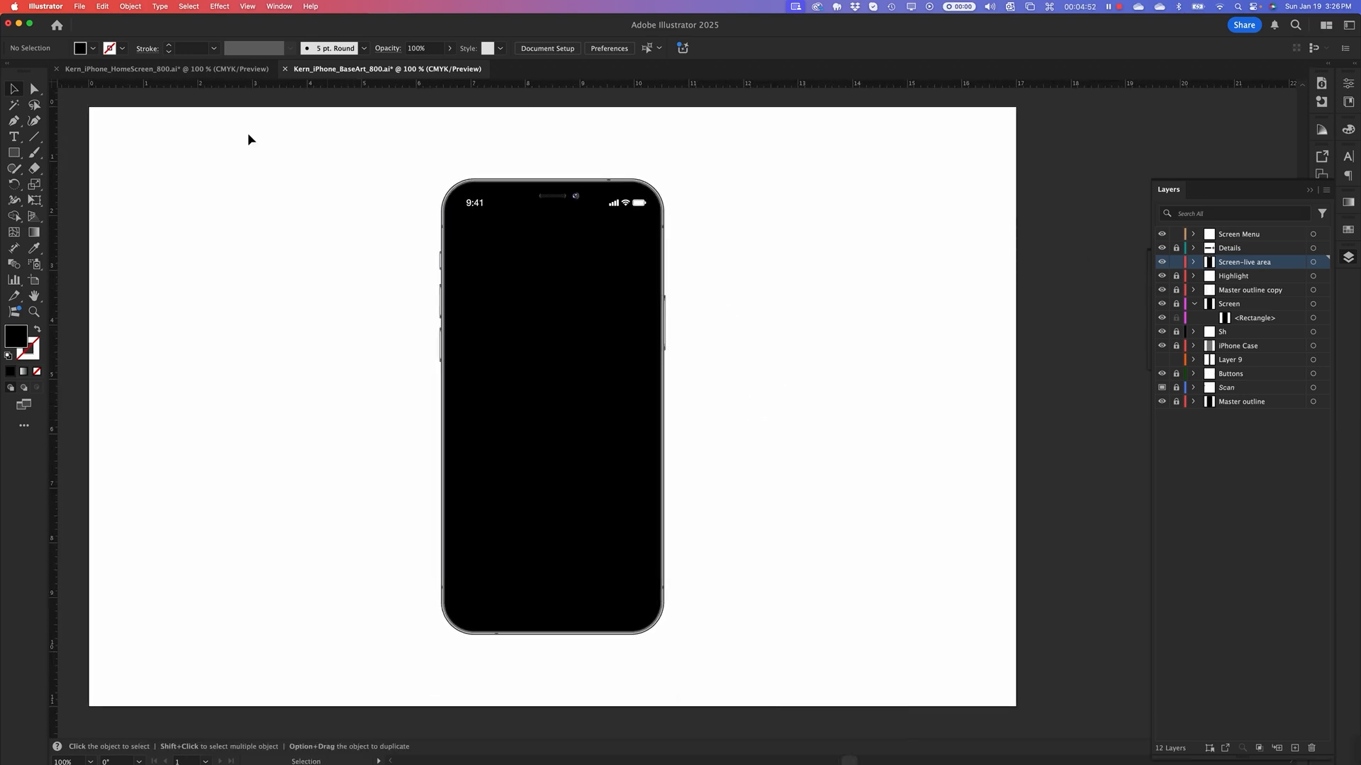
Switch to Finder, look through the reference images in the iPhone Demo assets folder, and return to Illustrator
key(super+Tab)
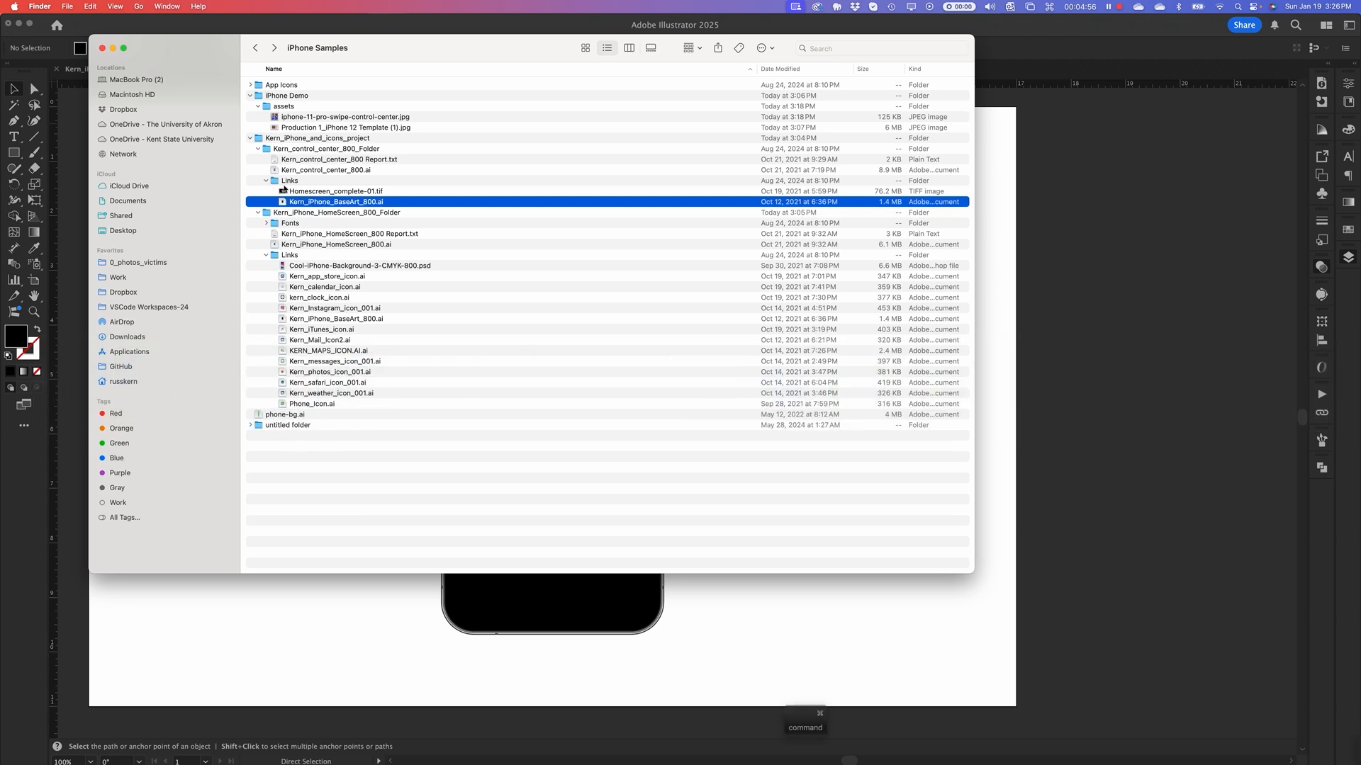
click(249, 96)
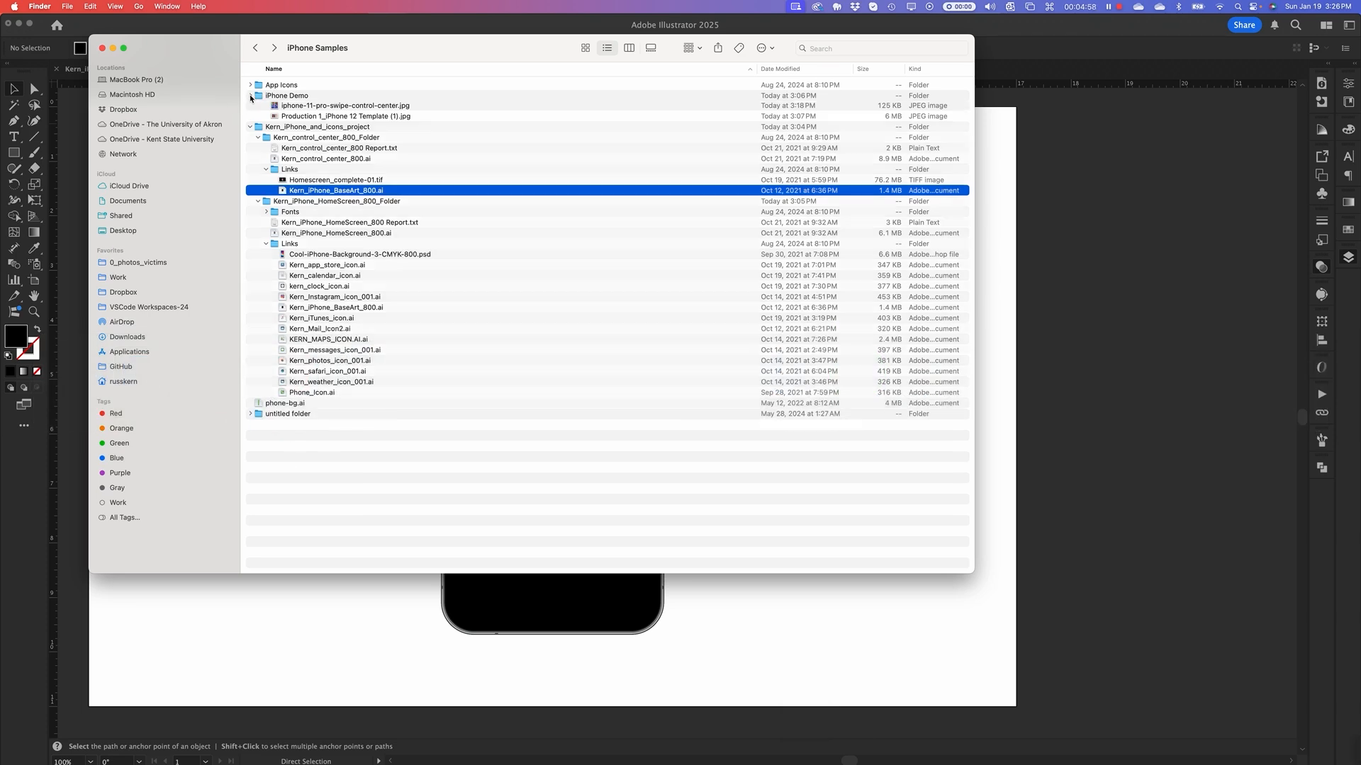
click(251, 106)
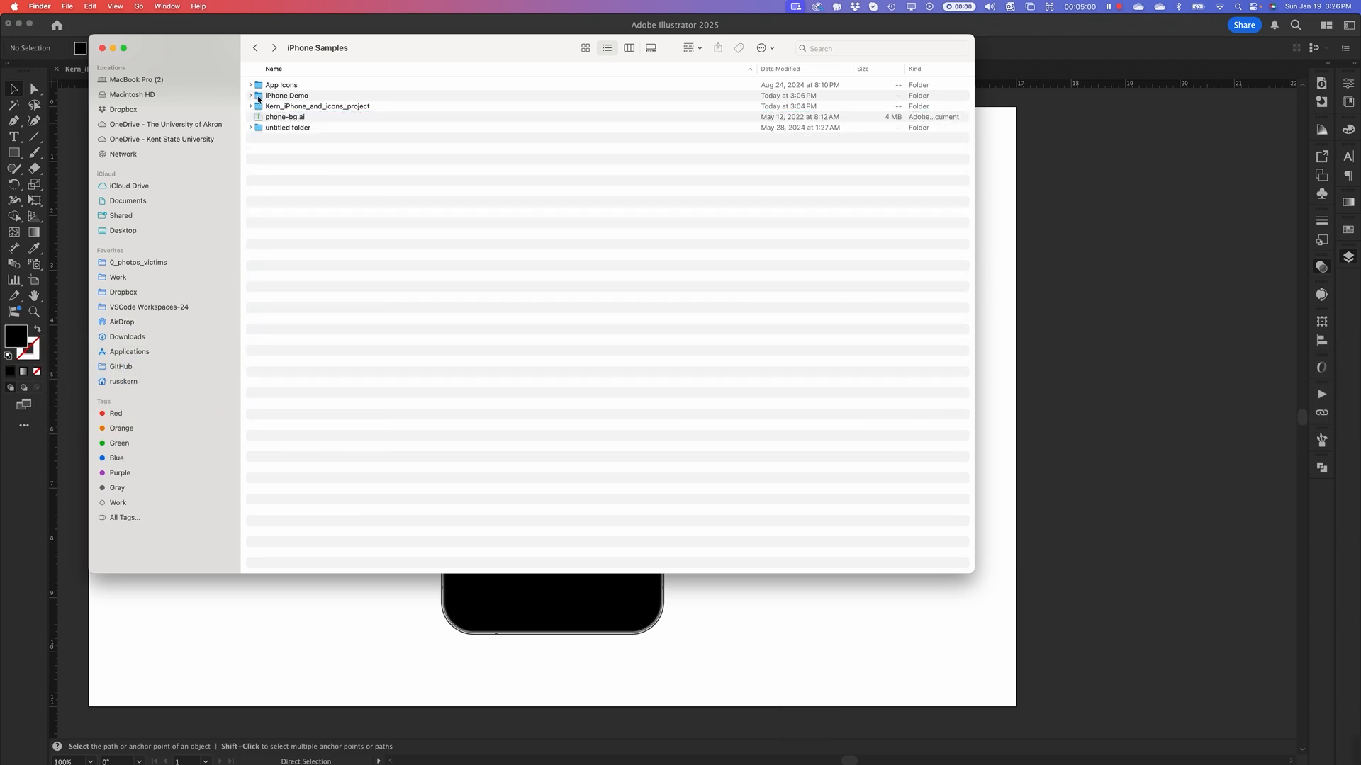
double_click(258, 96)
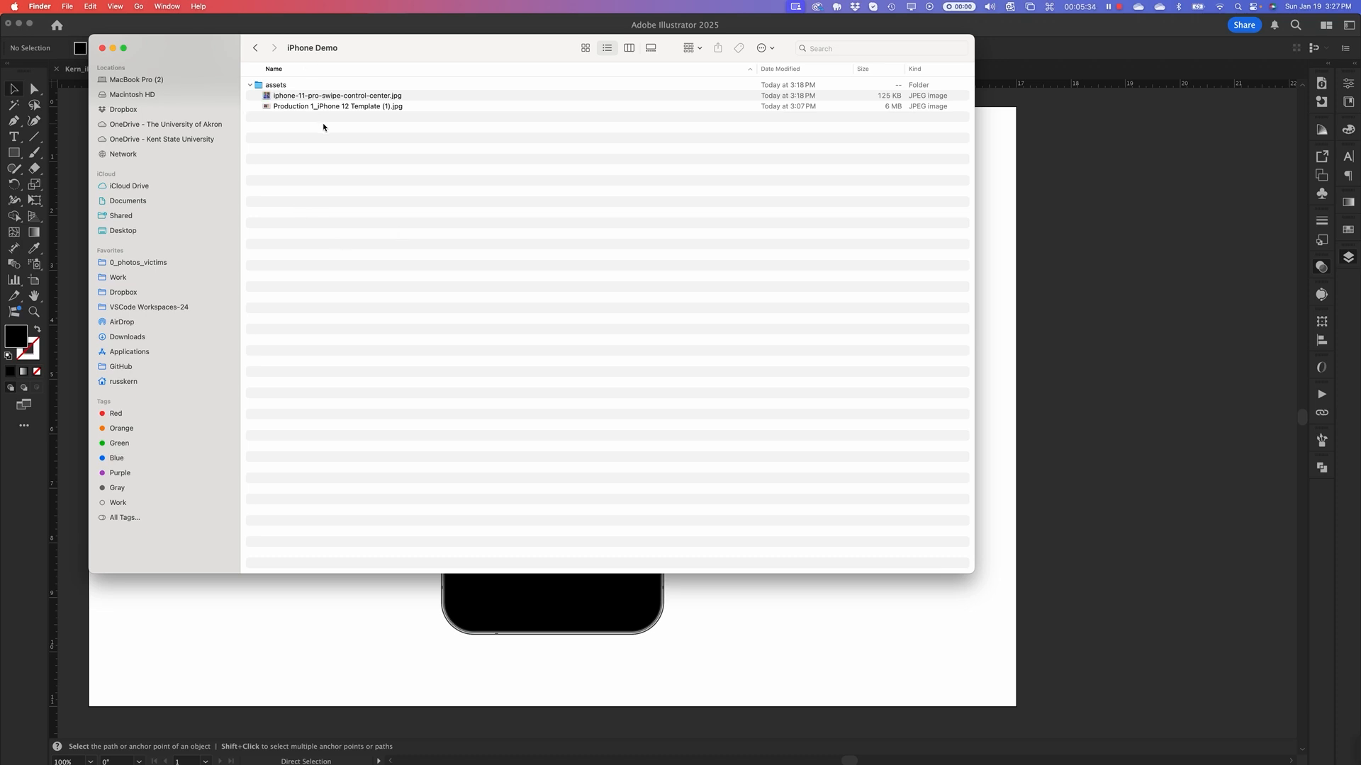
key(super+Tab)
key(super+Tab)
key(super+shift+Tab)
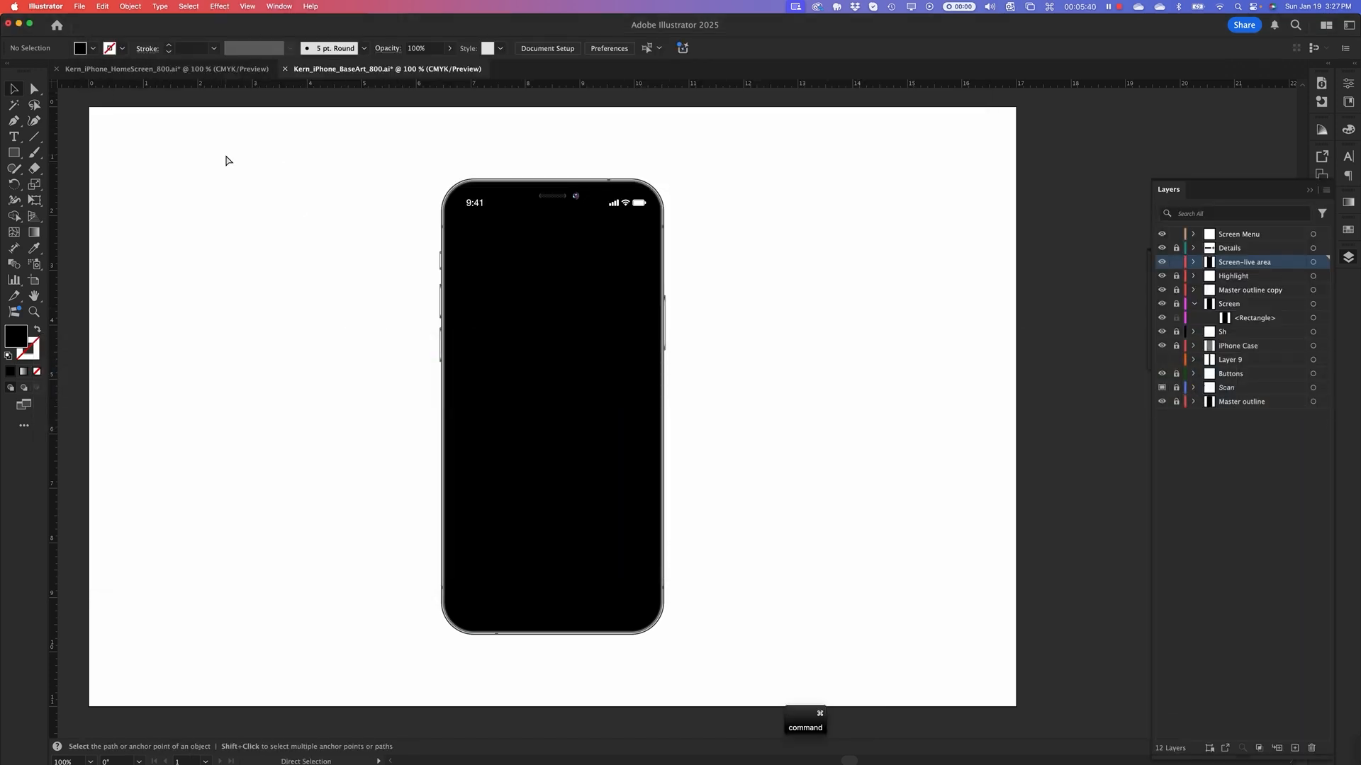
Start a new document from the Tabloid print preset and set its units to inches
key(super+n)
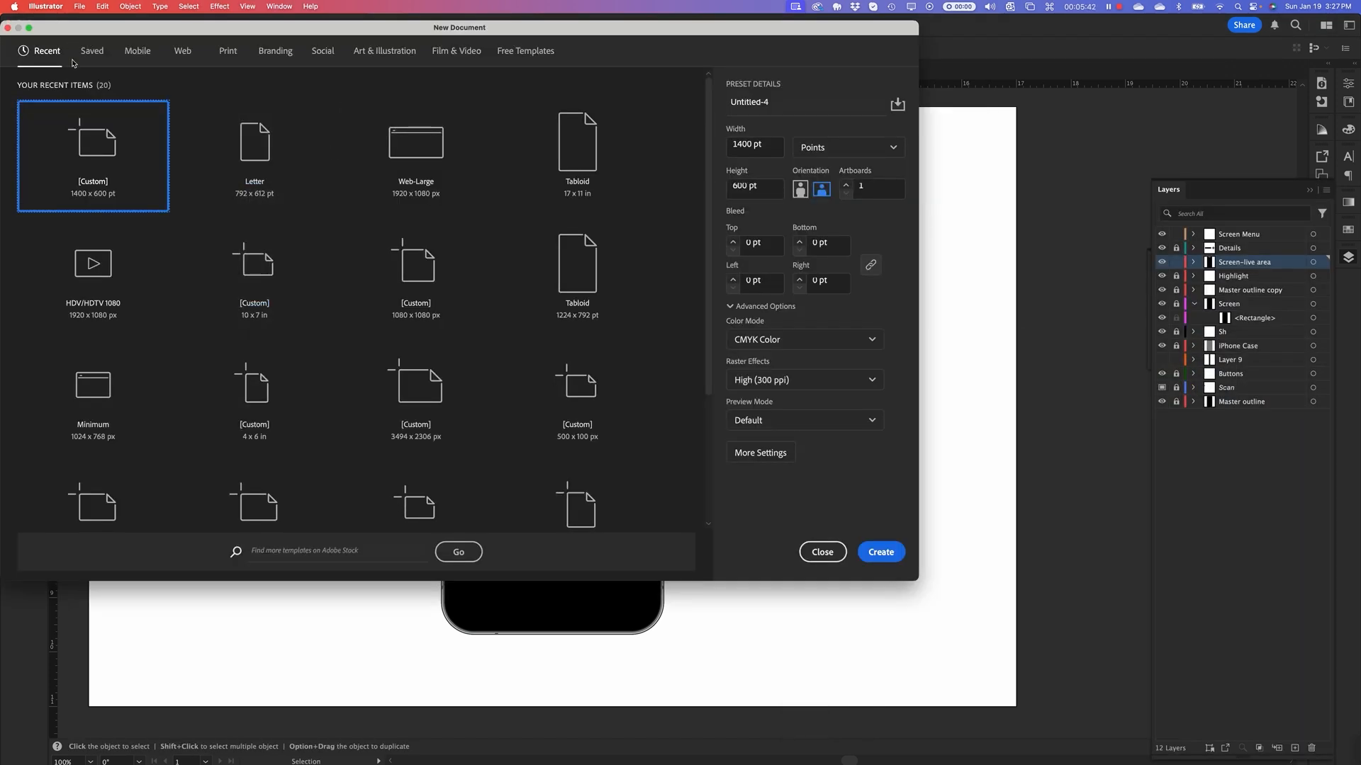
click(226, 51)
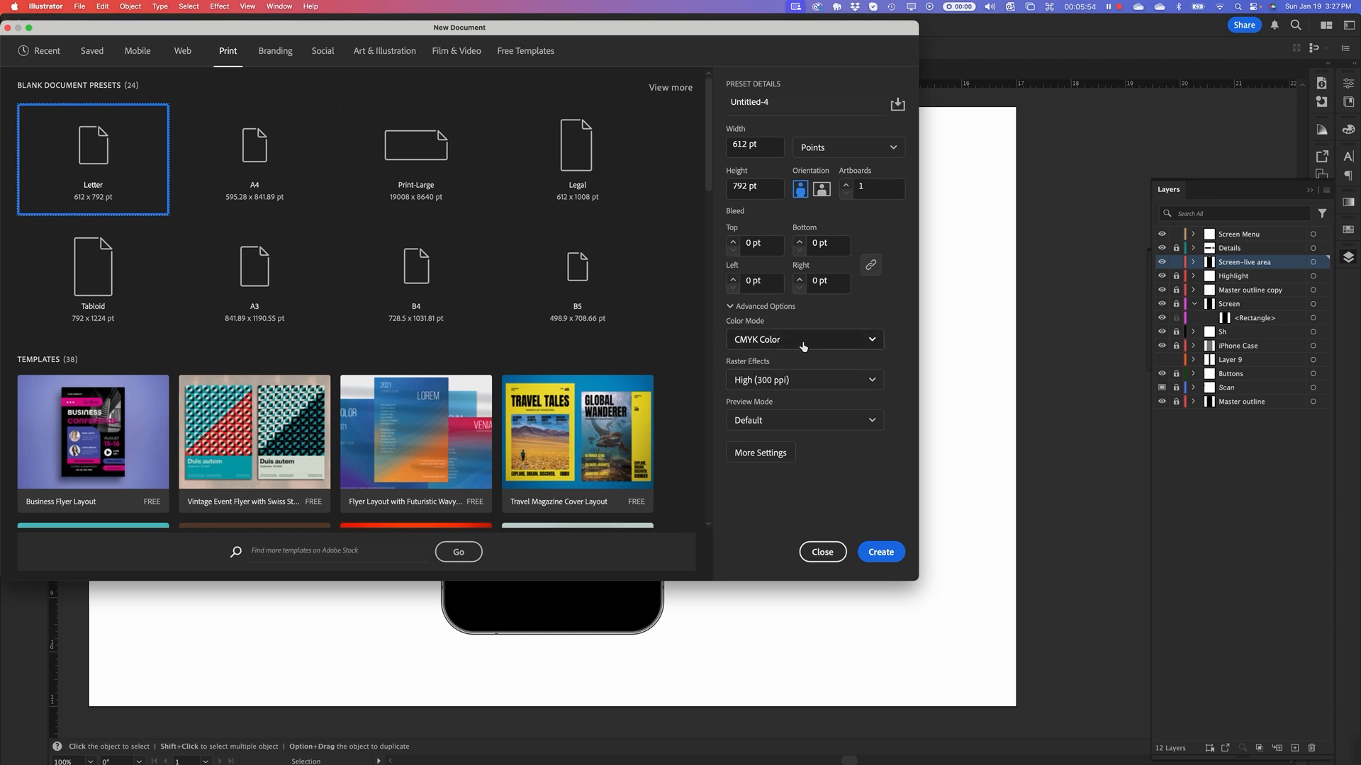
click(182, 50)
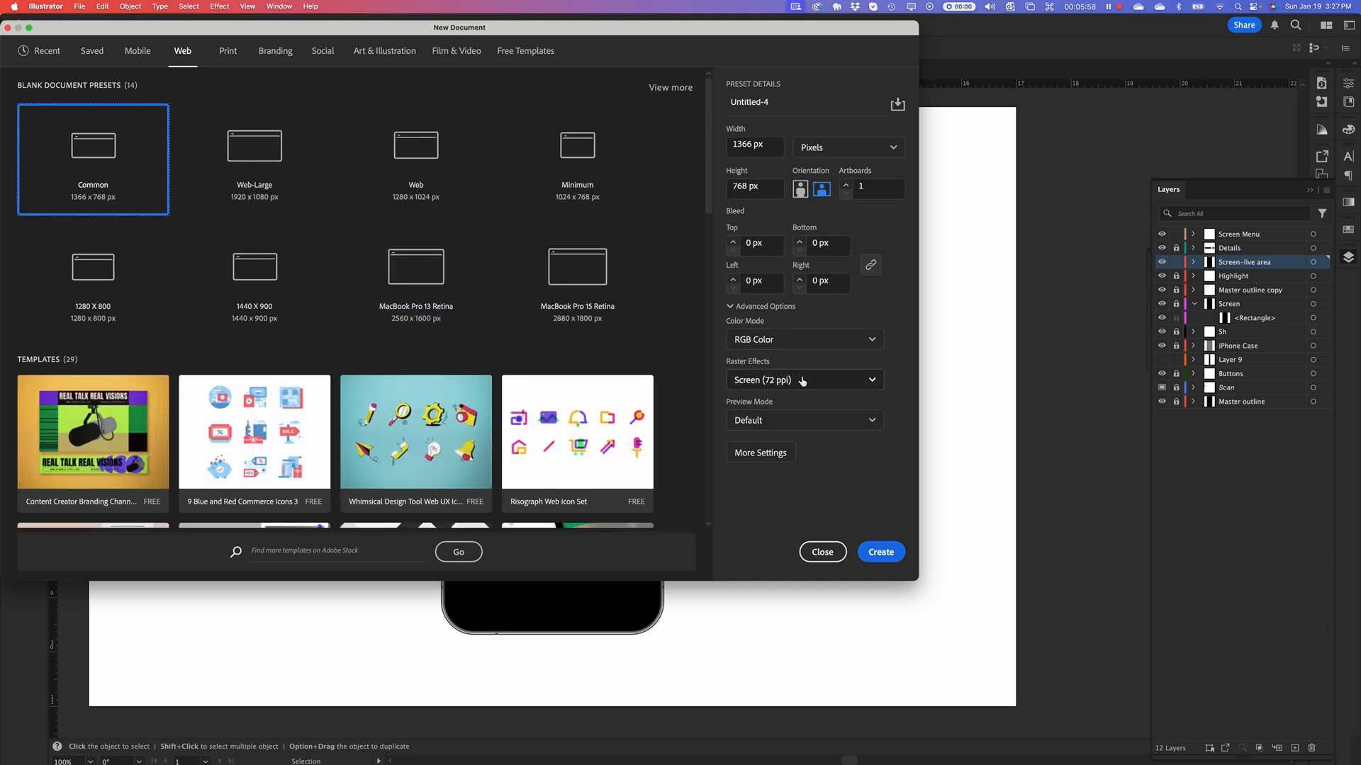
click(238, 56)
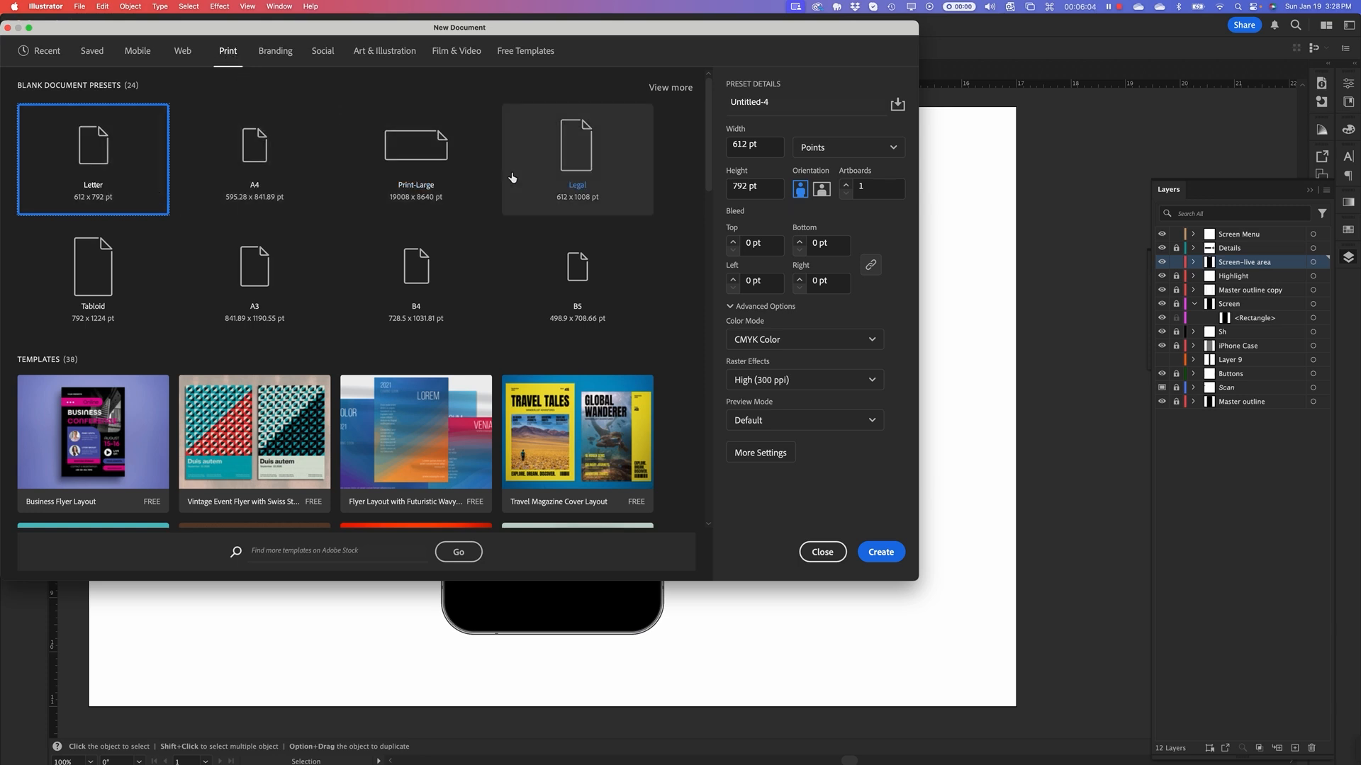
click(95, 288)
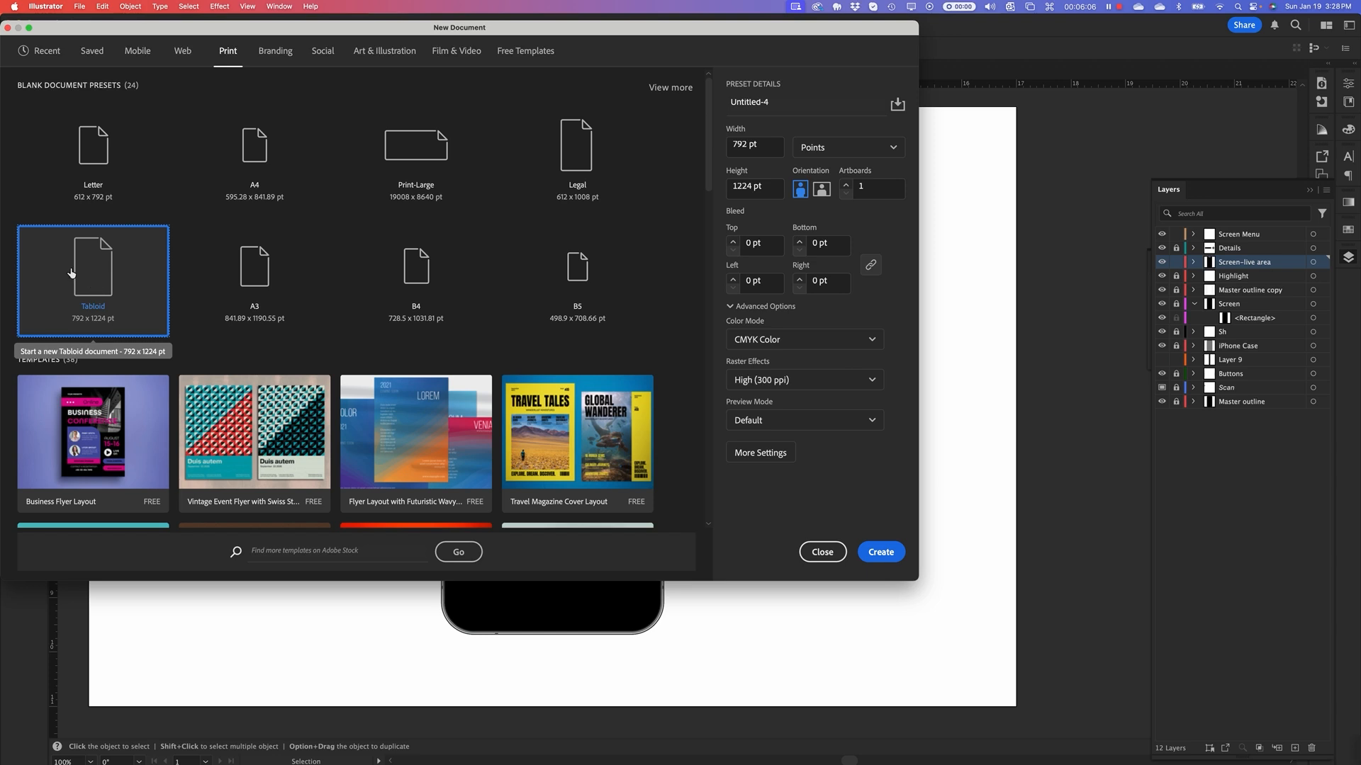
click(833, 158)
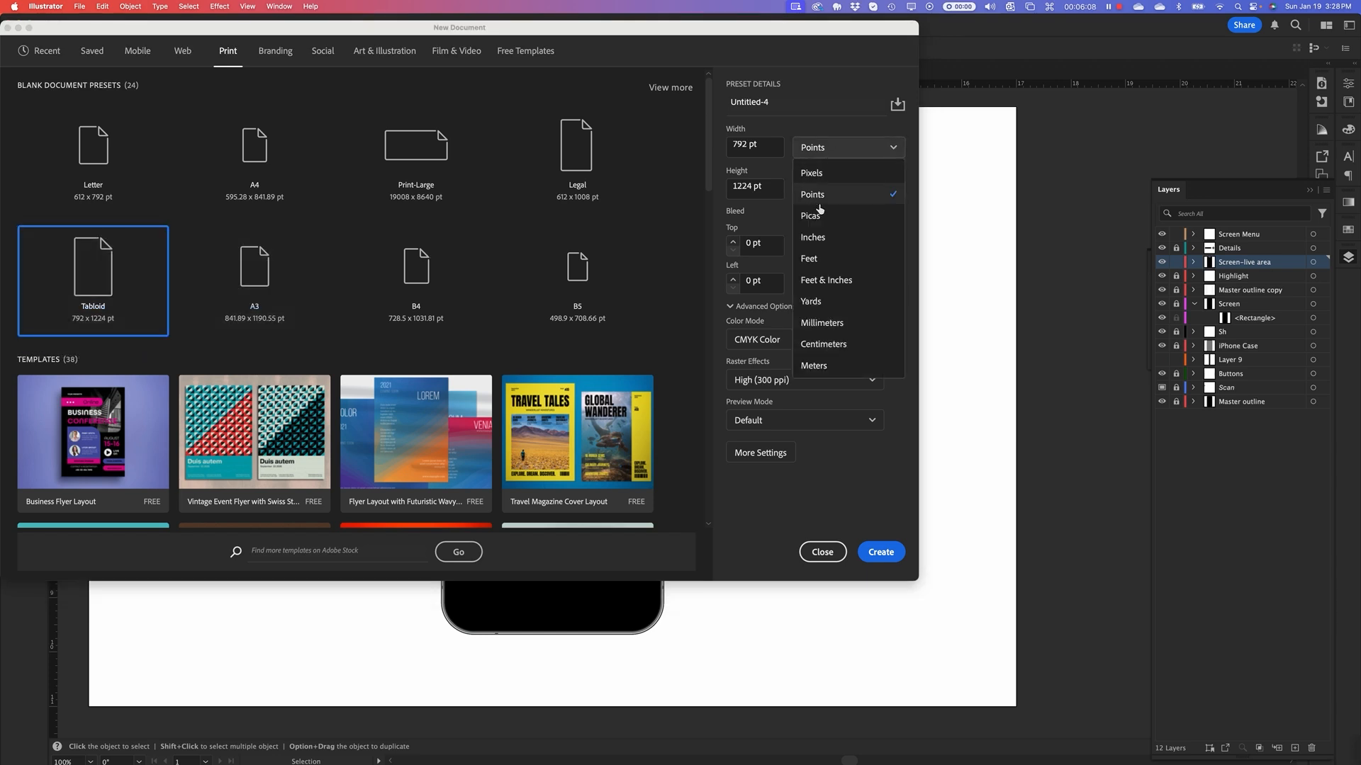
key(Escape)
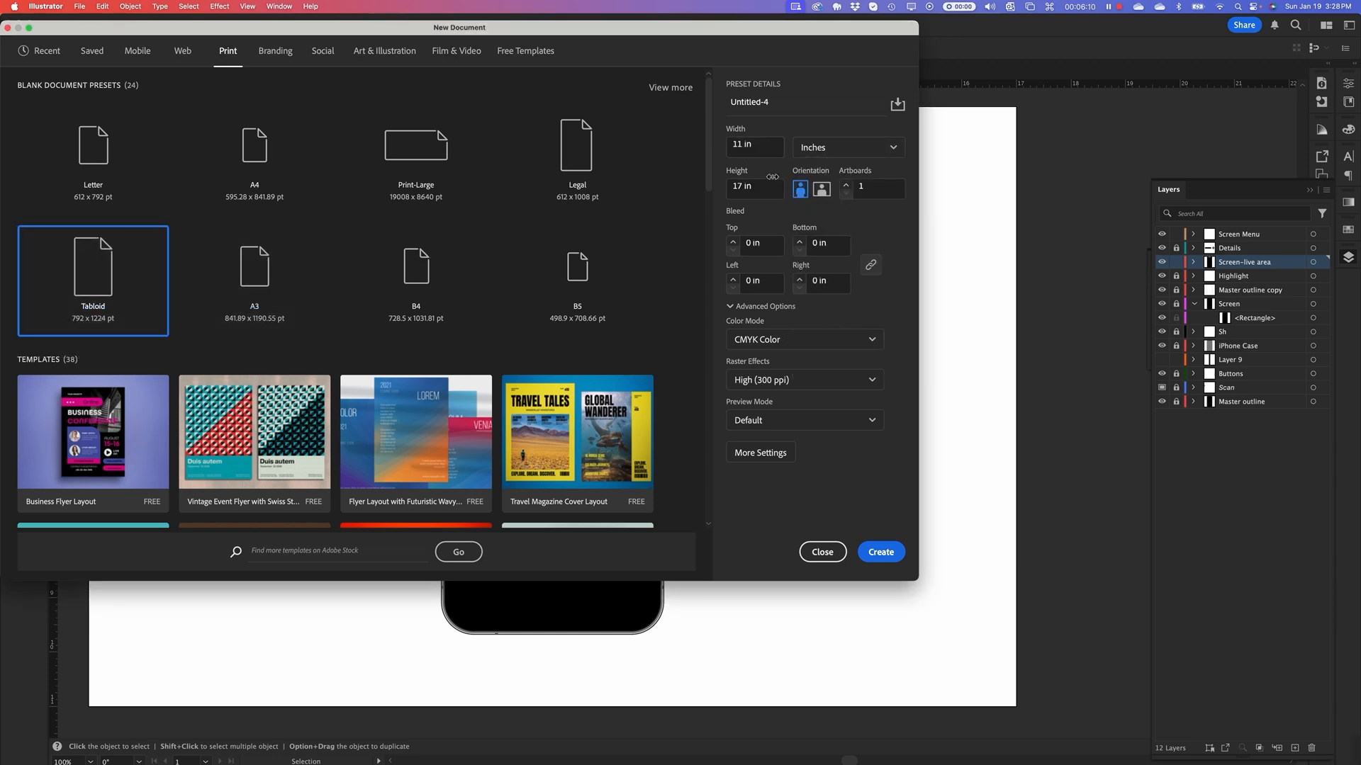
Set the orientation to landscape, 17 by 11 in, and create the document under its default name
click(822, 189)
click(772, 102)
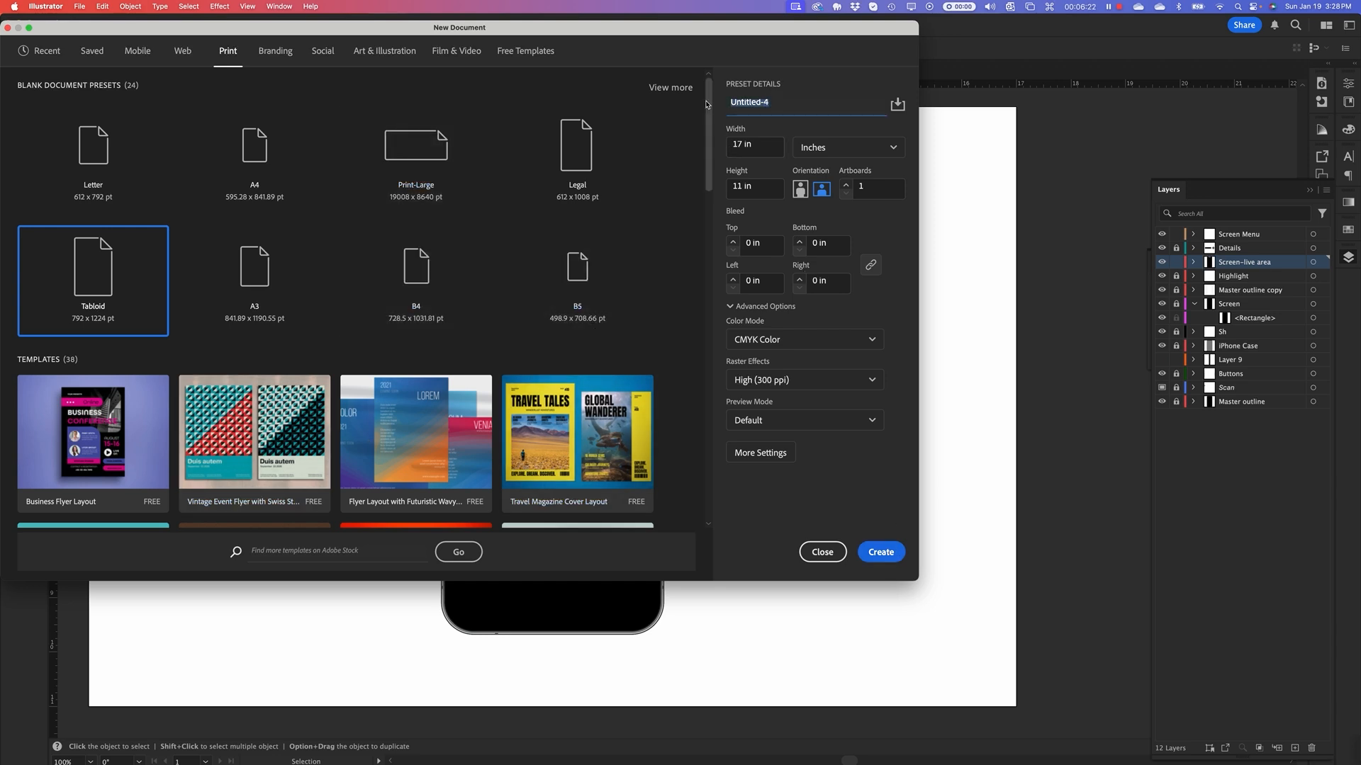
click(832, 496)
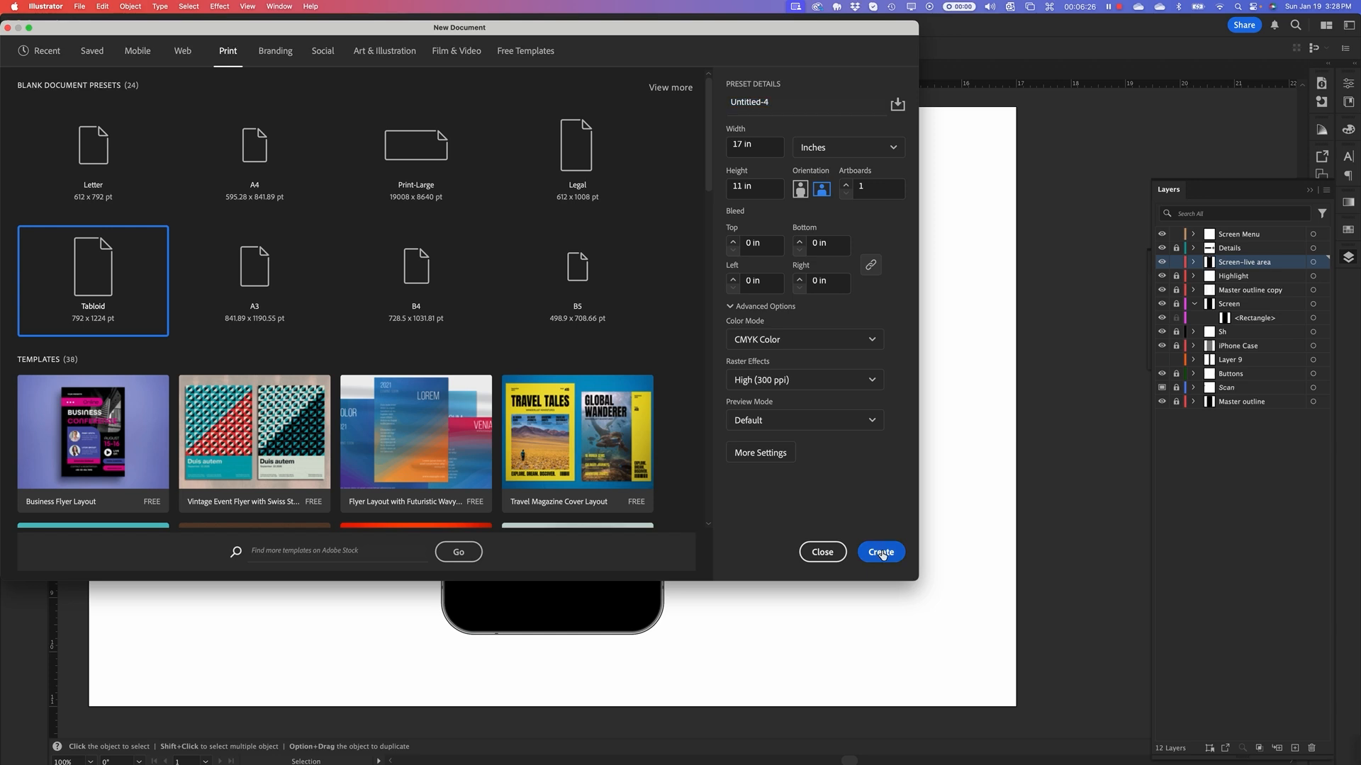
click(881, 553)
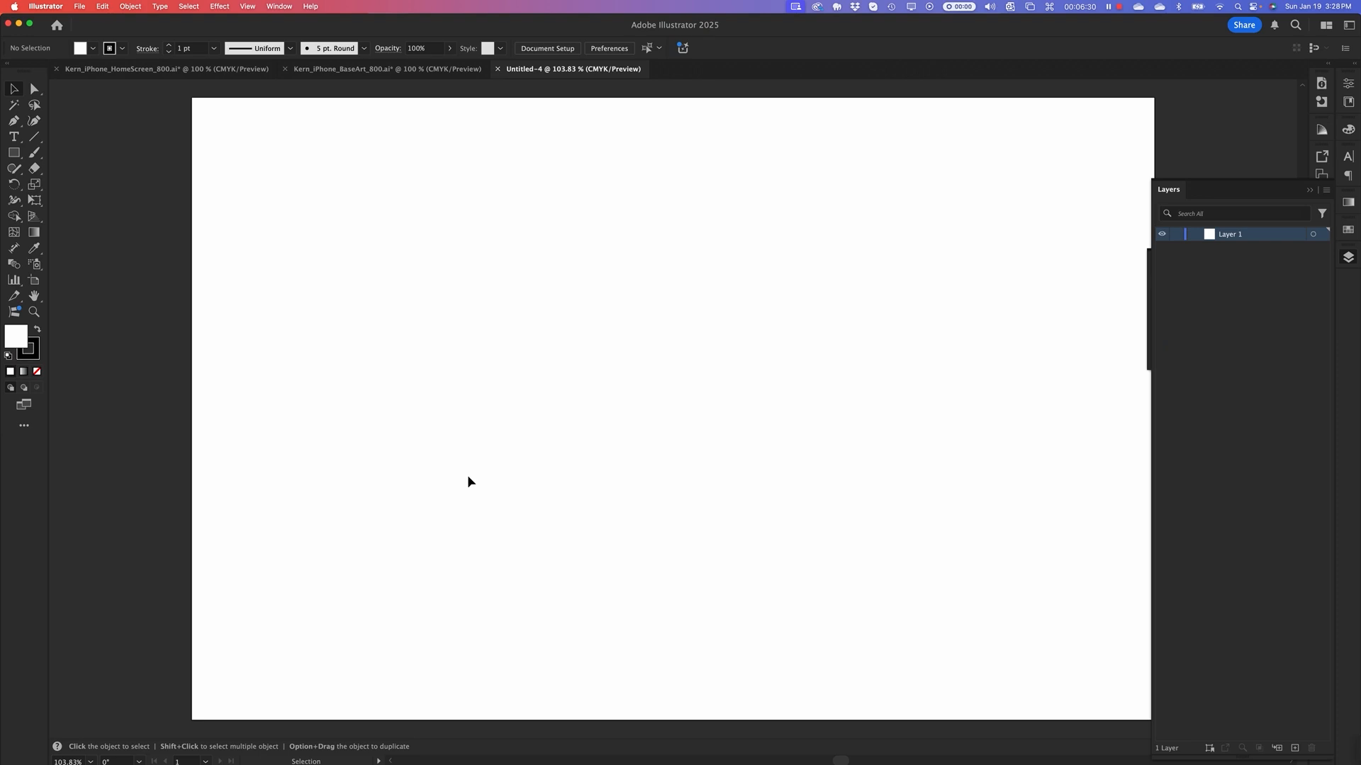
Show the rulers and place a vertical guide at about 7.5 in and a horizontal guide at about 7 in
key(space)
drag(626, 474, 559, 471)
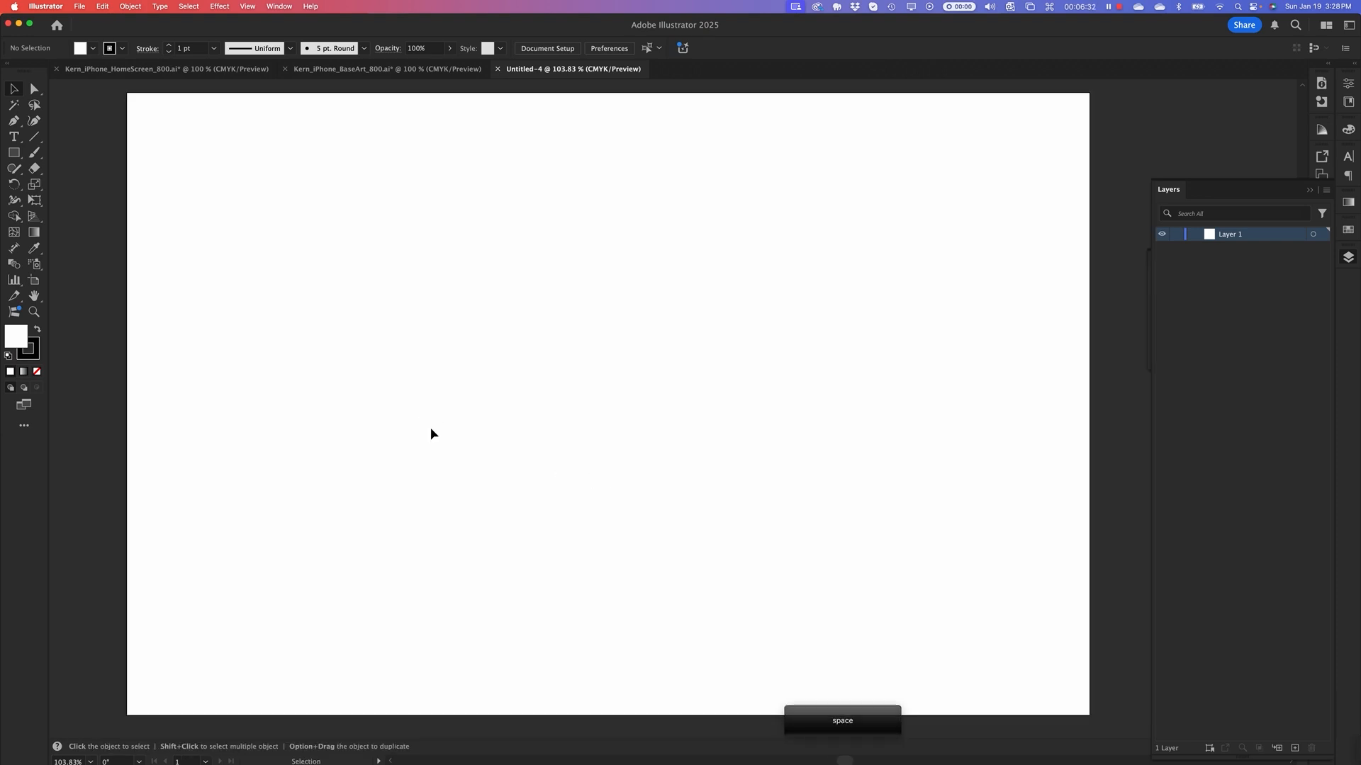
key(super+r)
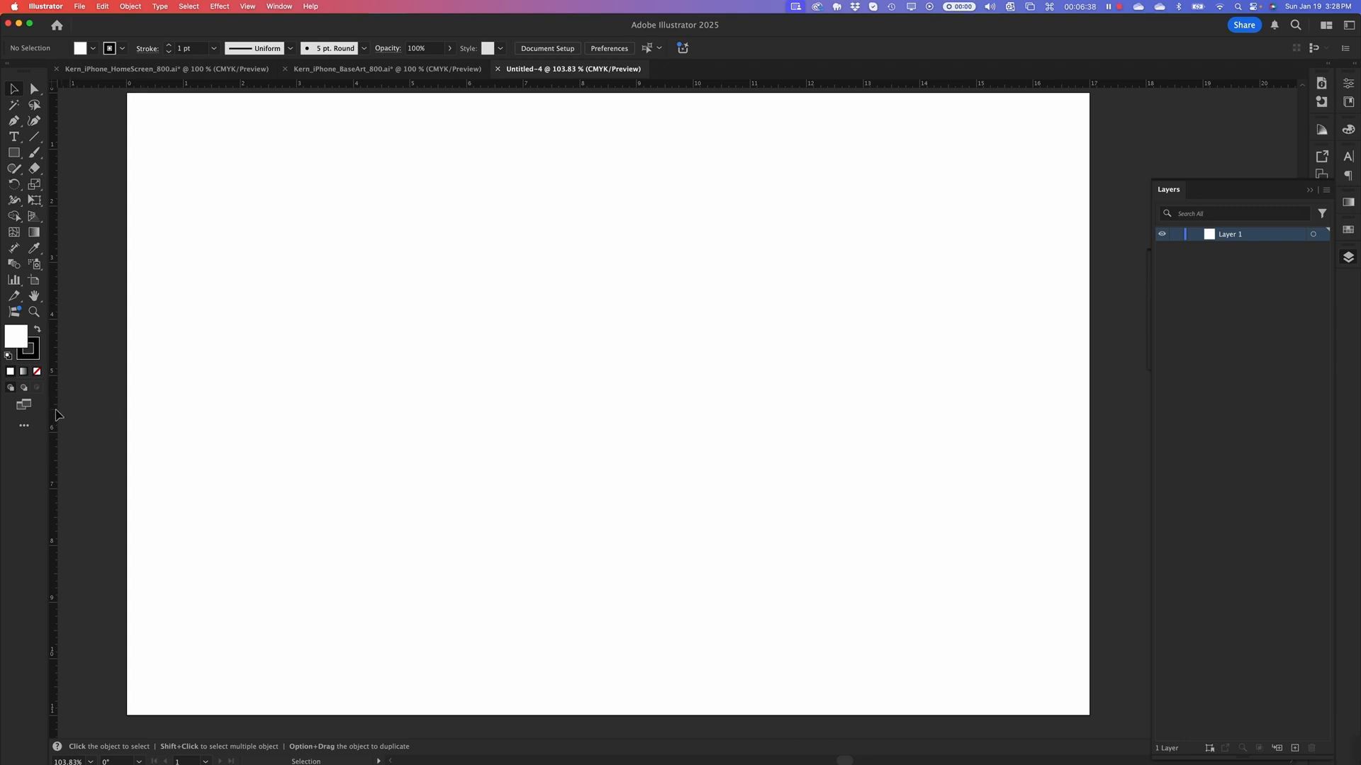
drag(56, 413, 550, 435)
drag(603, 88, 623, 491)
Unlock the guides and center the vertical guide horizontally on the artboard
right_click(486, 317)
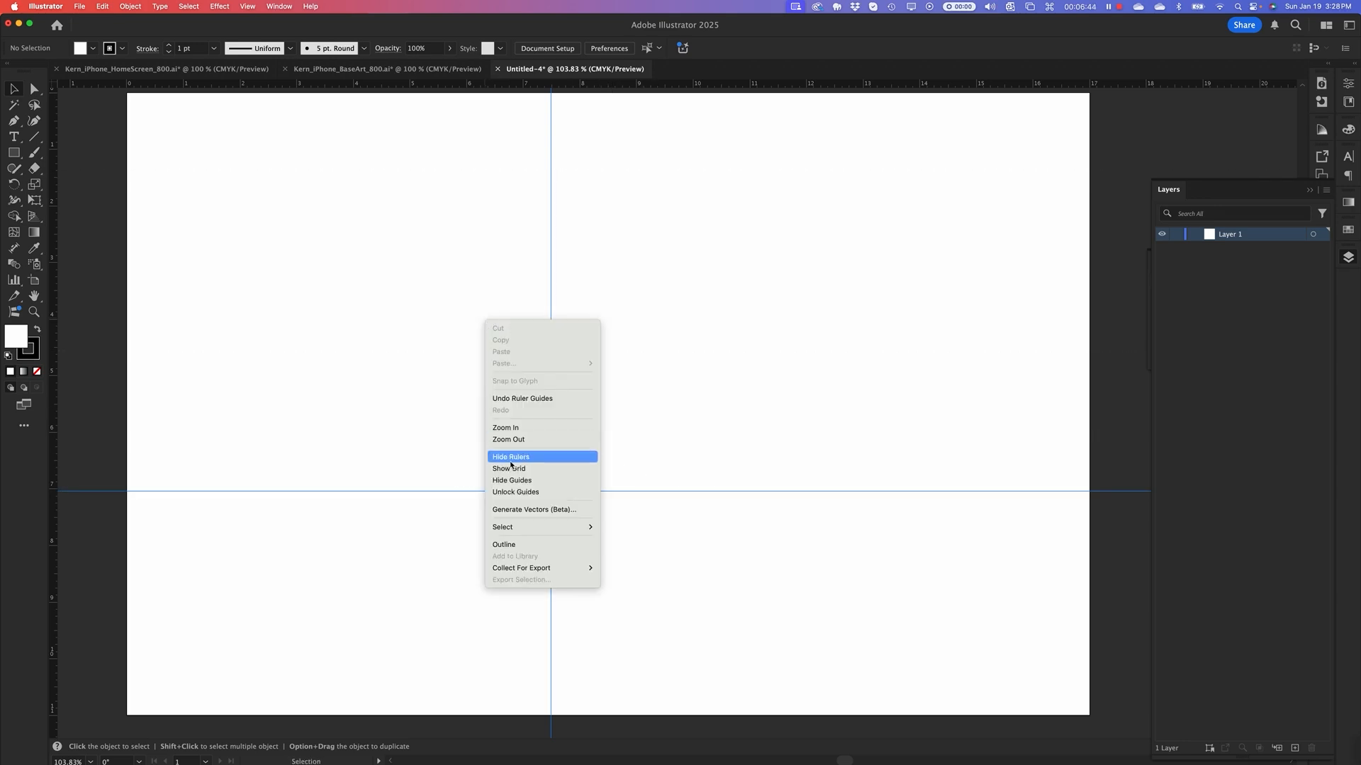
click(622, 489)
drag(436, 258, 685, 362)
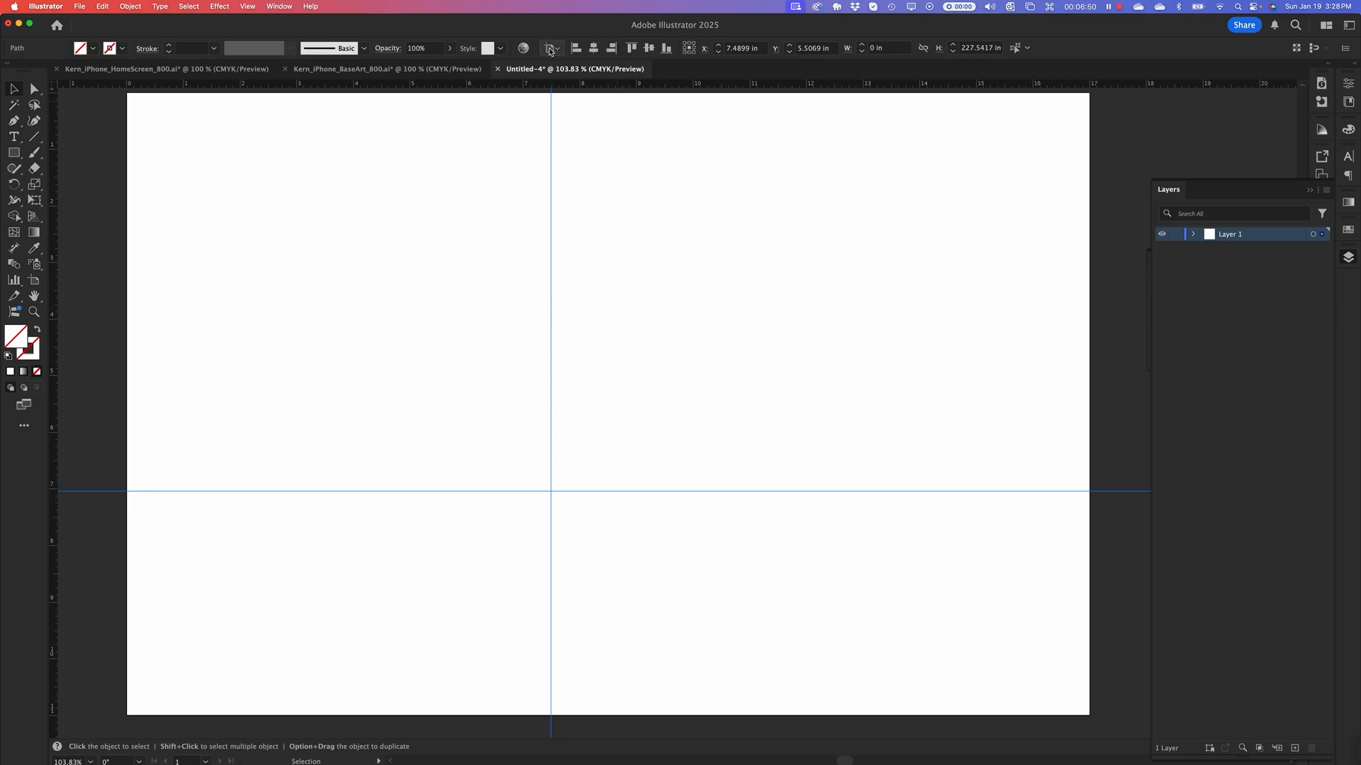
click(594, 48)
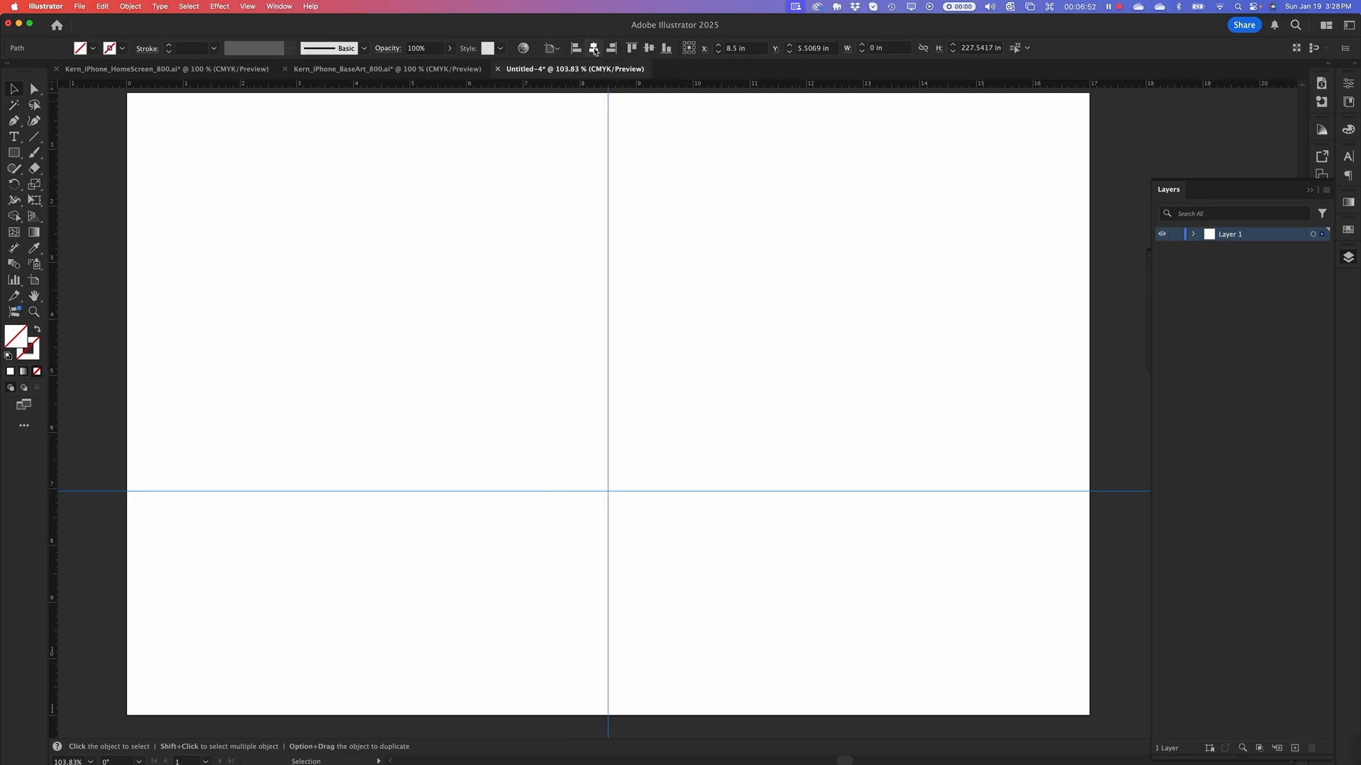
Center the horizontal guide vertically on the artboard and lock the guides
click(844, 491)
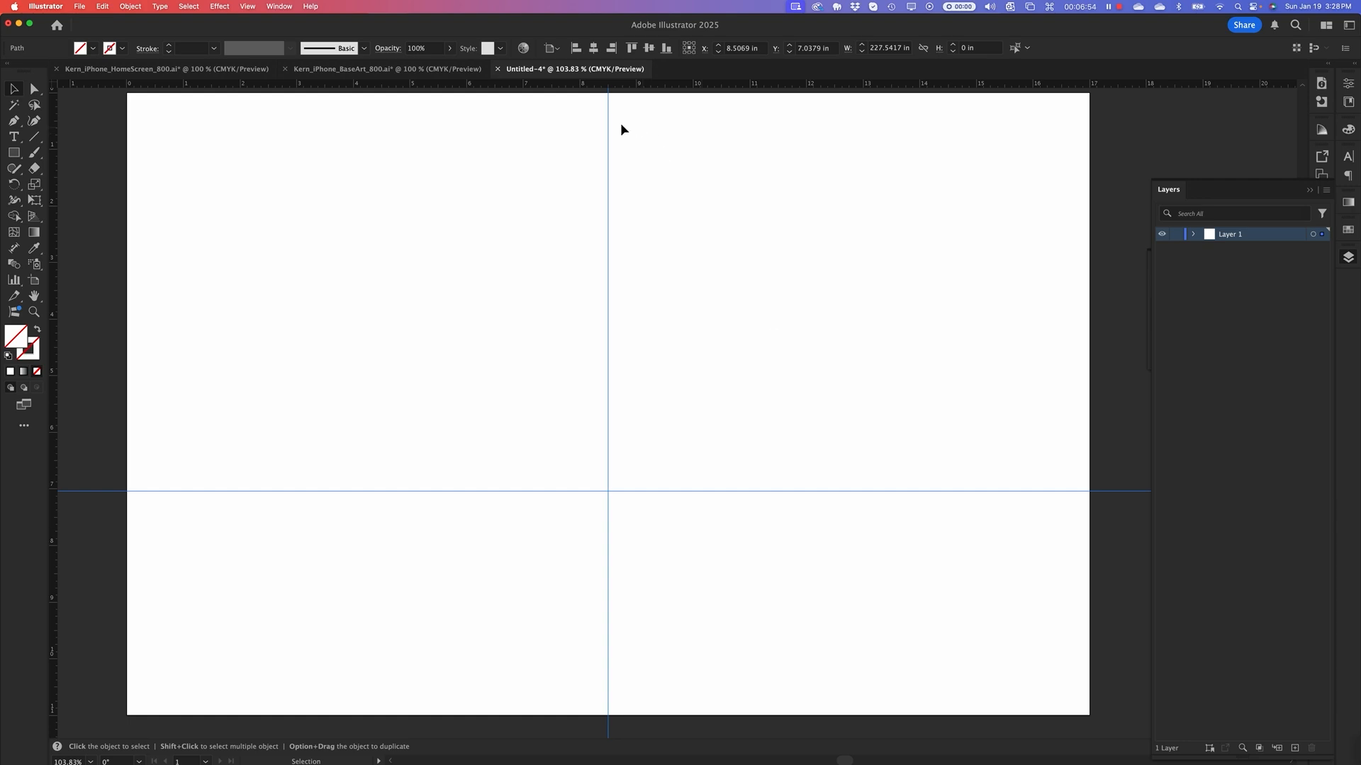
click(648, 48)
right_click(434, 206)
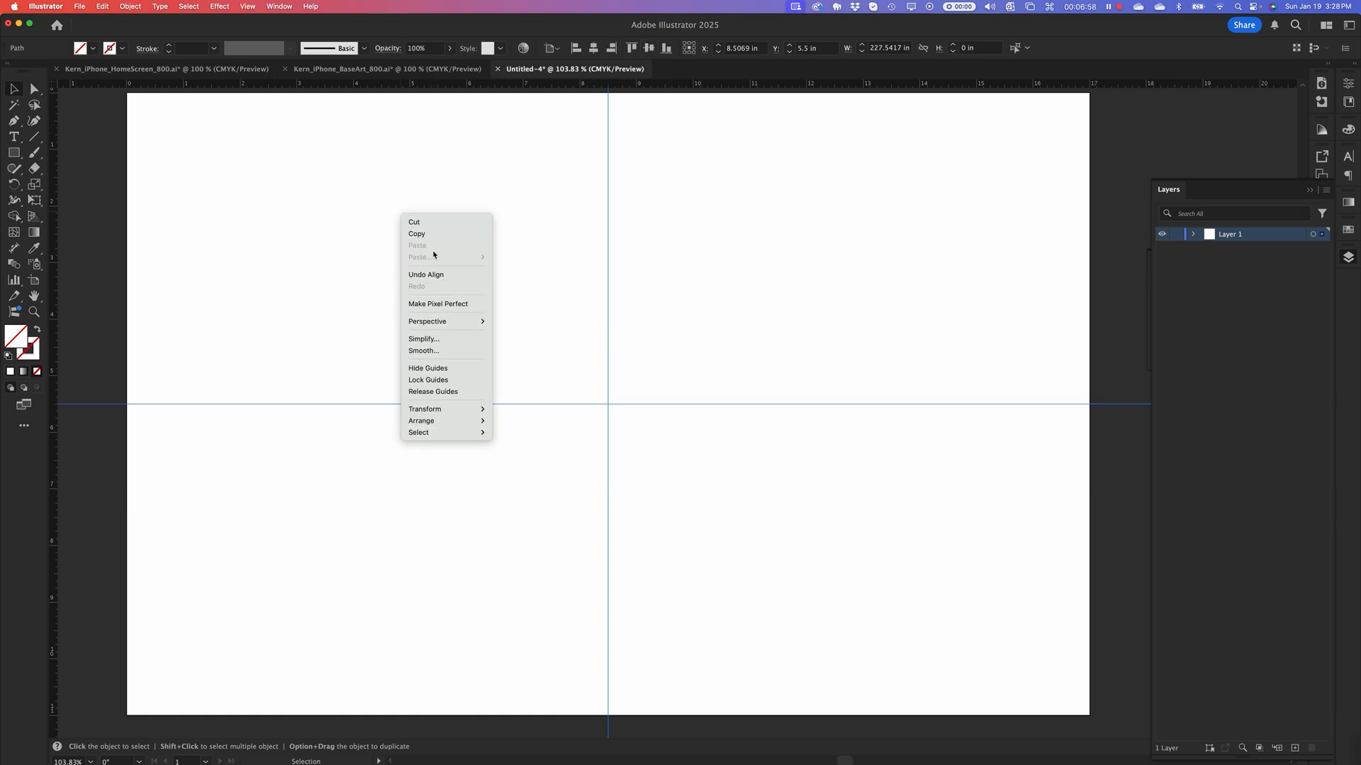
click(426, 381)
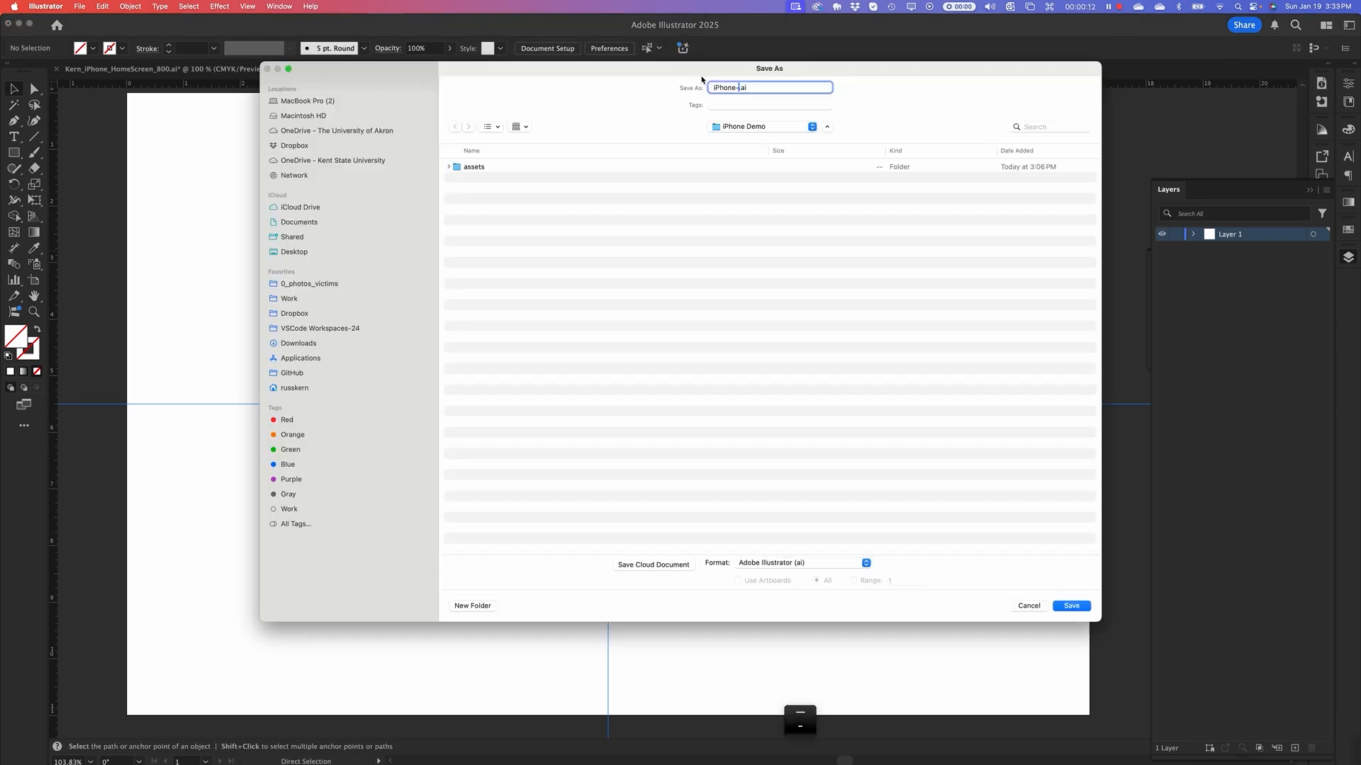
Save the document as iPhone-body.ai in the iPhone Demo folder in Adobe Illustrator format
text(body.ai)
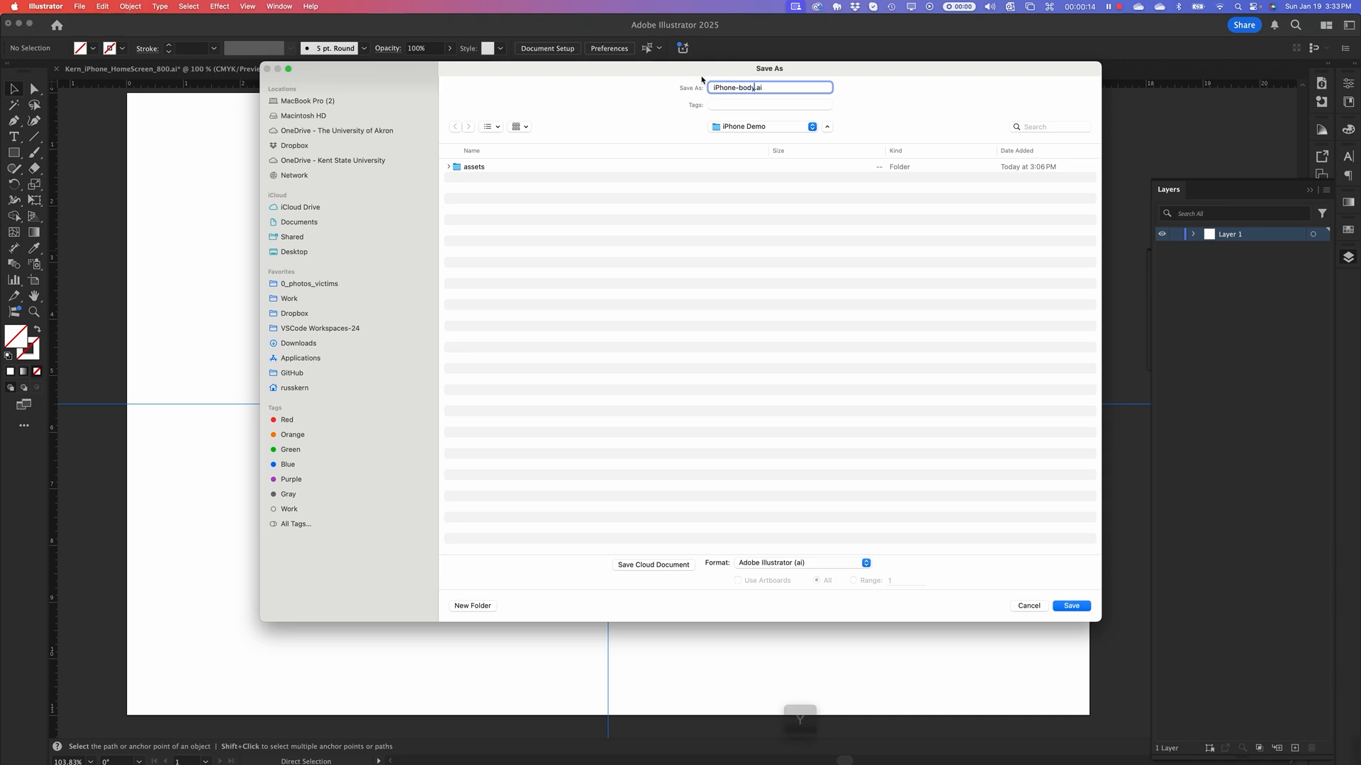
click(1071, 607)
click(437, 469)
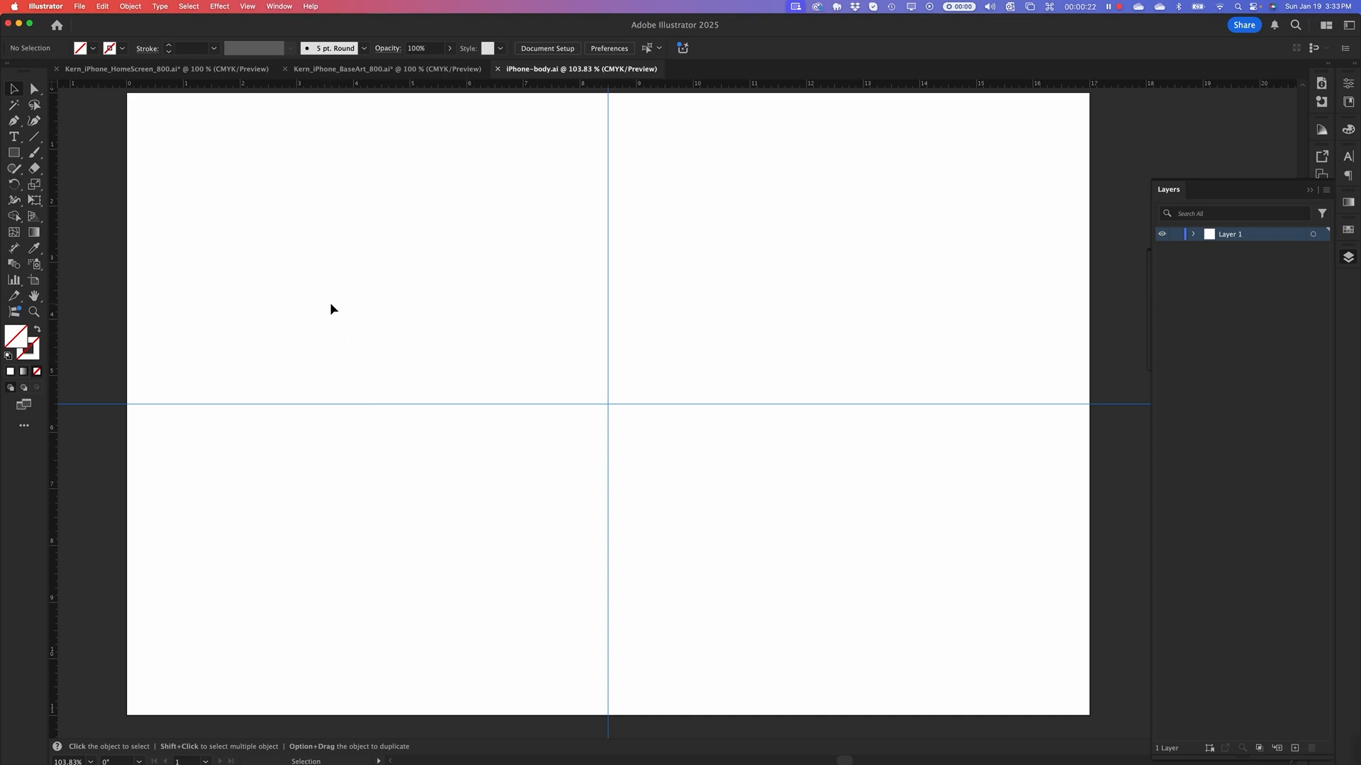
right_click(307, 252)
click(240, 206)
Add a new layer, rename the original Layer 1 as Template, and make Template the active layer
click(1295, 748)
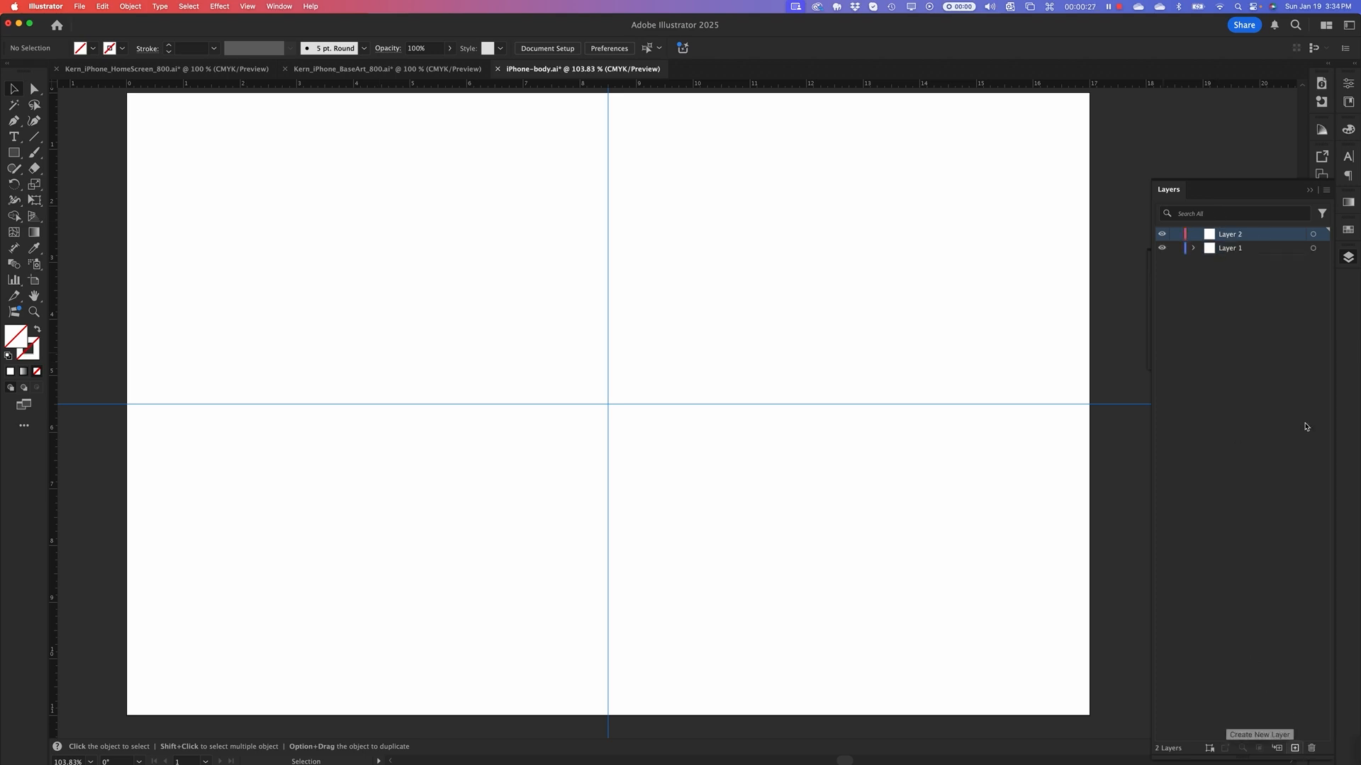
double_click(1232, 248)
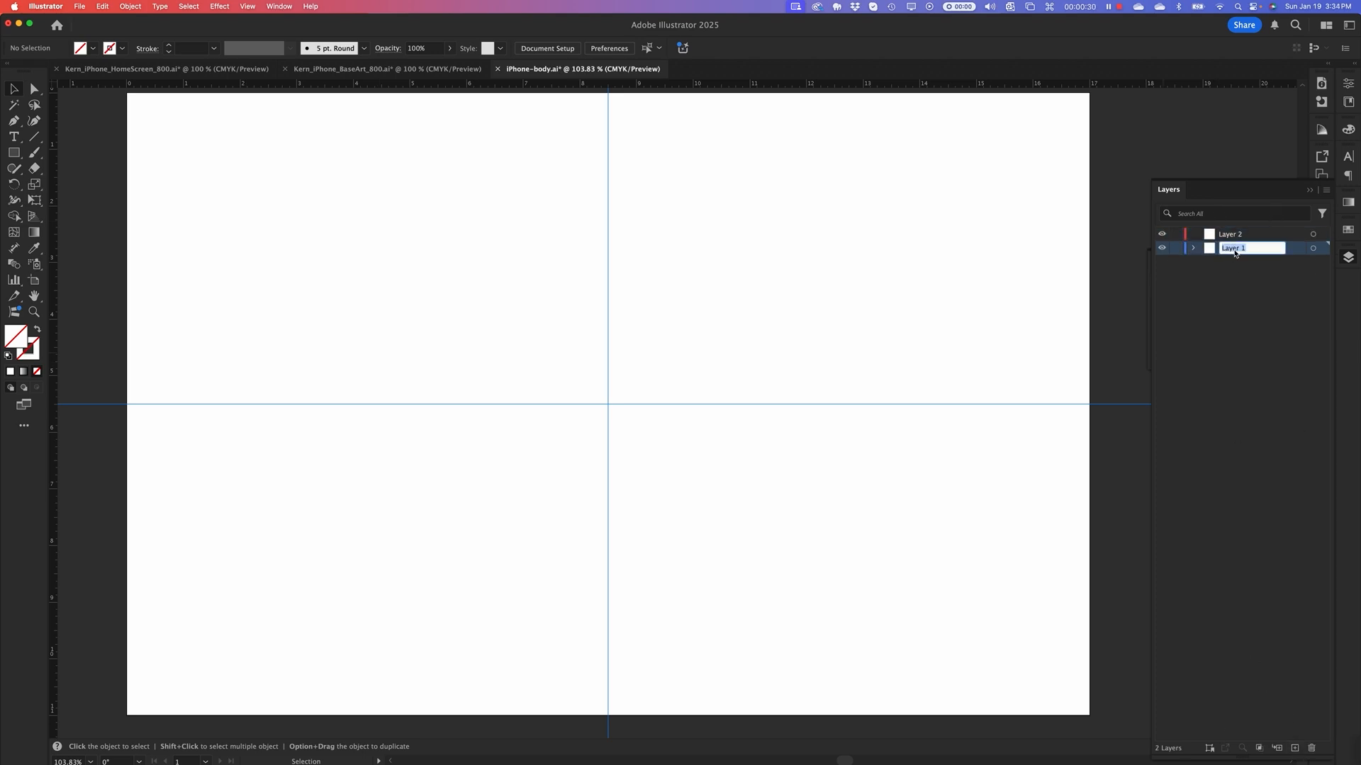
text(Template)
click(1208, 301)
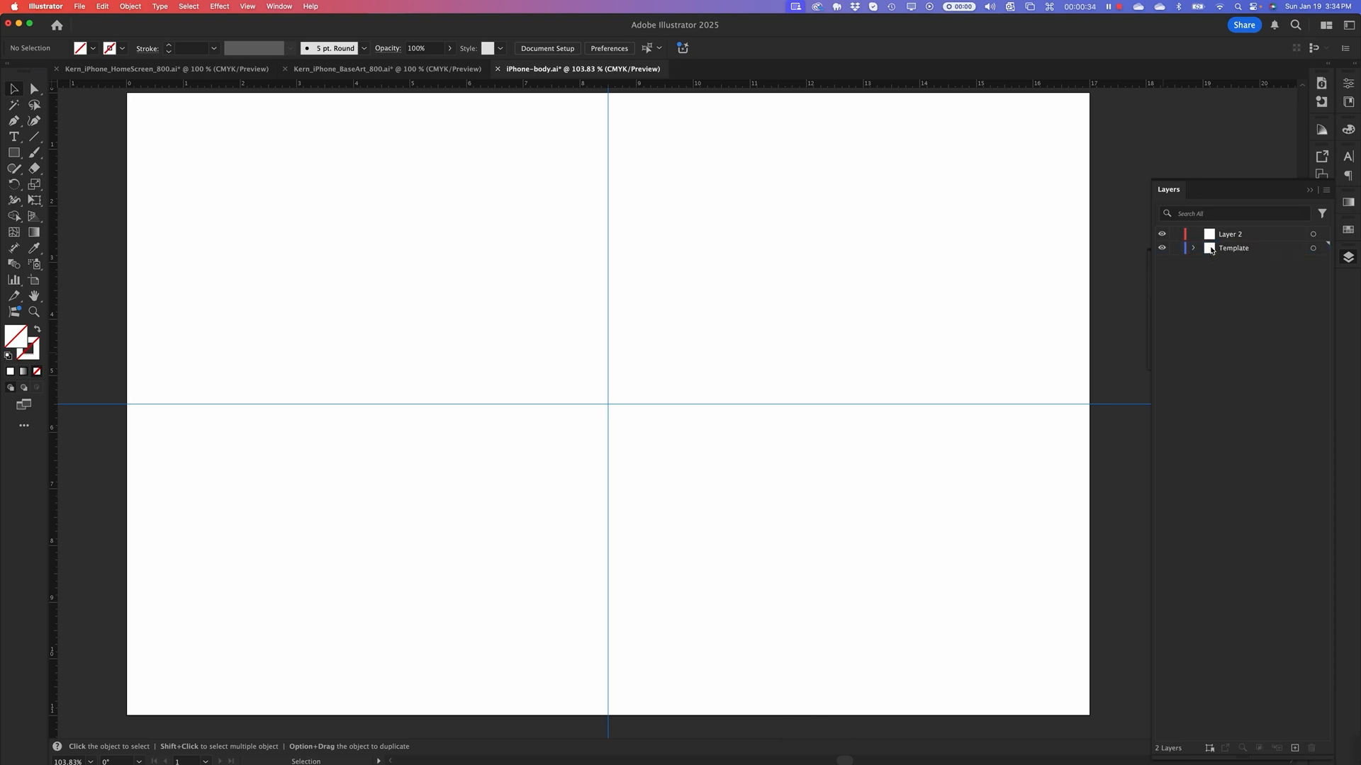
click(1205, 251)
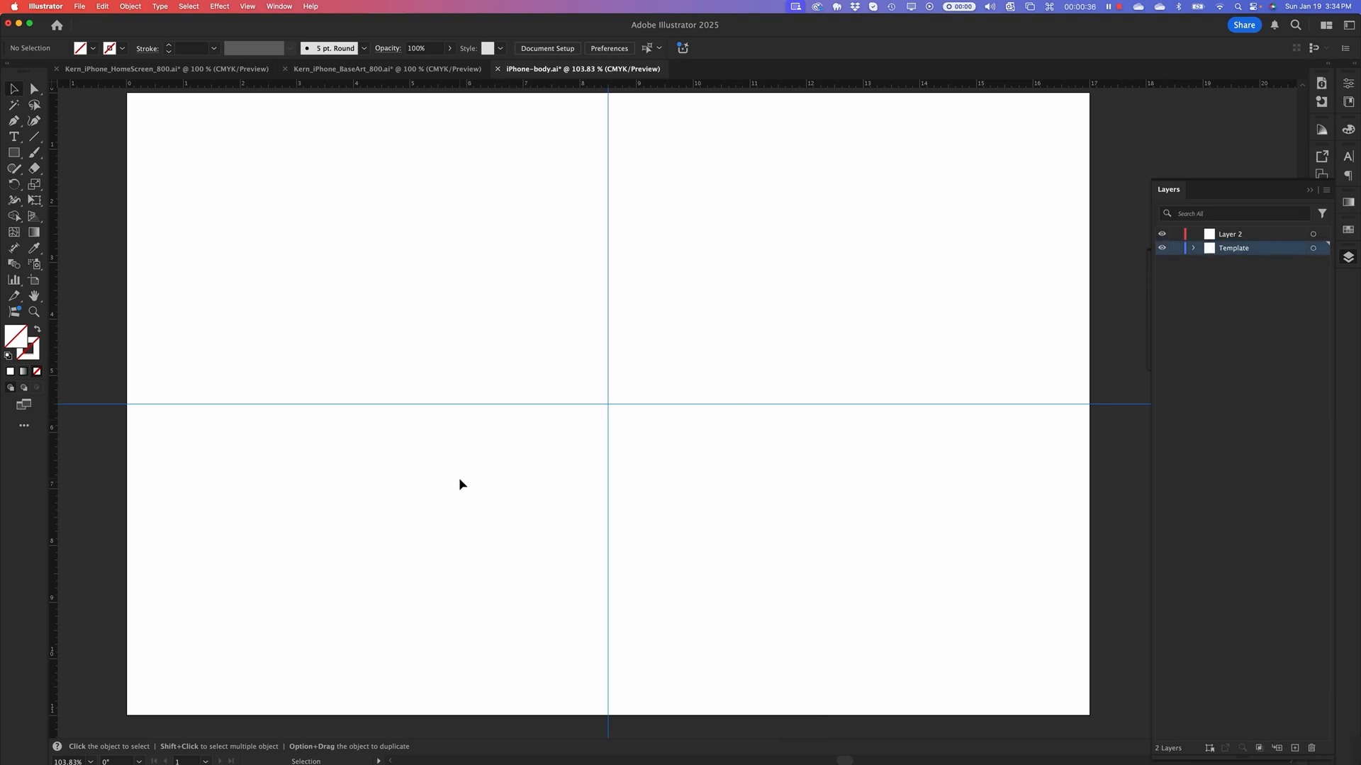
Place "Production 1_iPhone 12 Template (1).jpg" from the assets folder as a linked image and move it so the front-view phone fits on the artboard
key(super+shift+p)
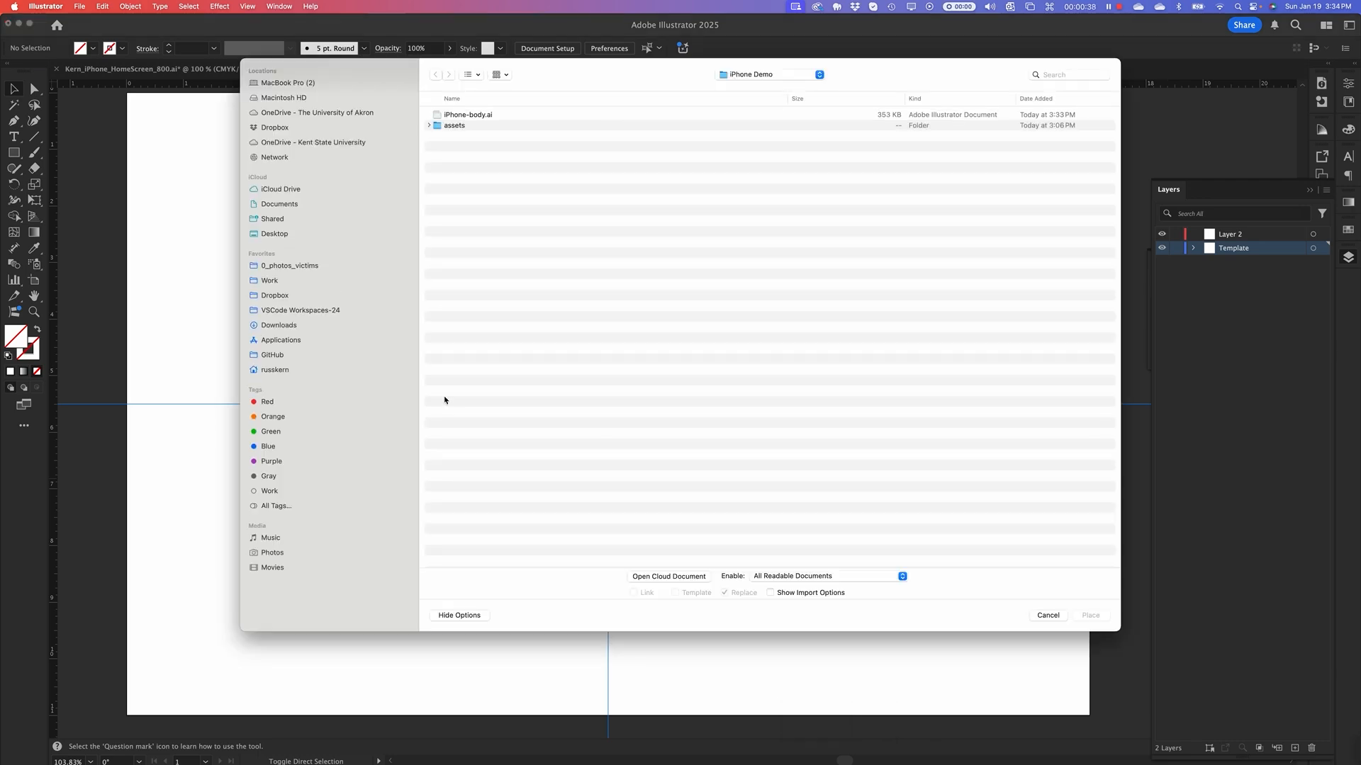
click(429, 125)
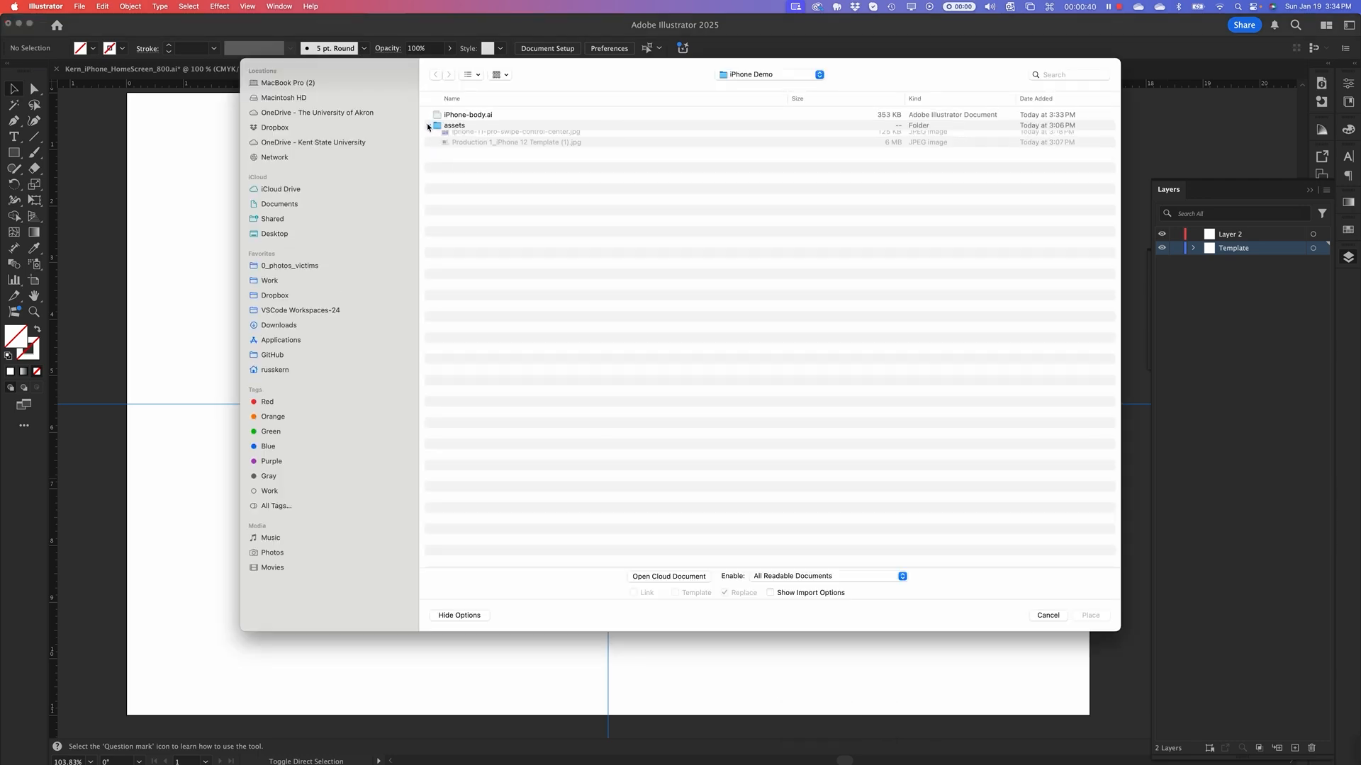
click(468, 146)
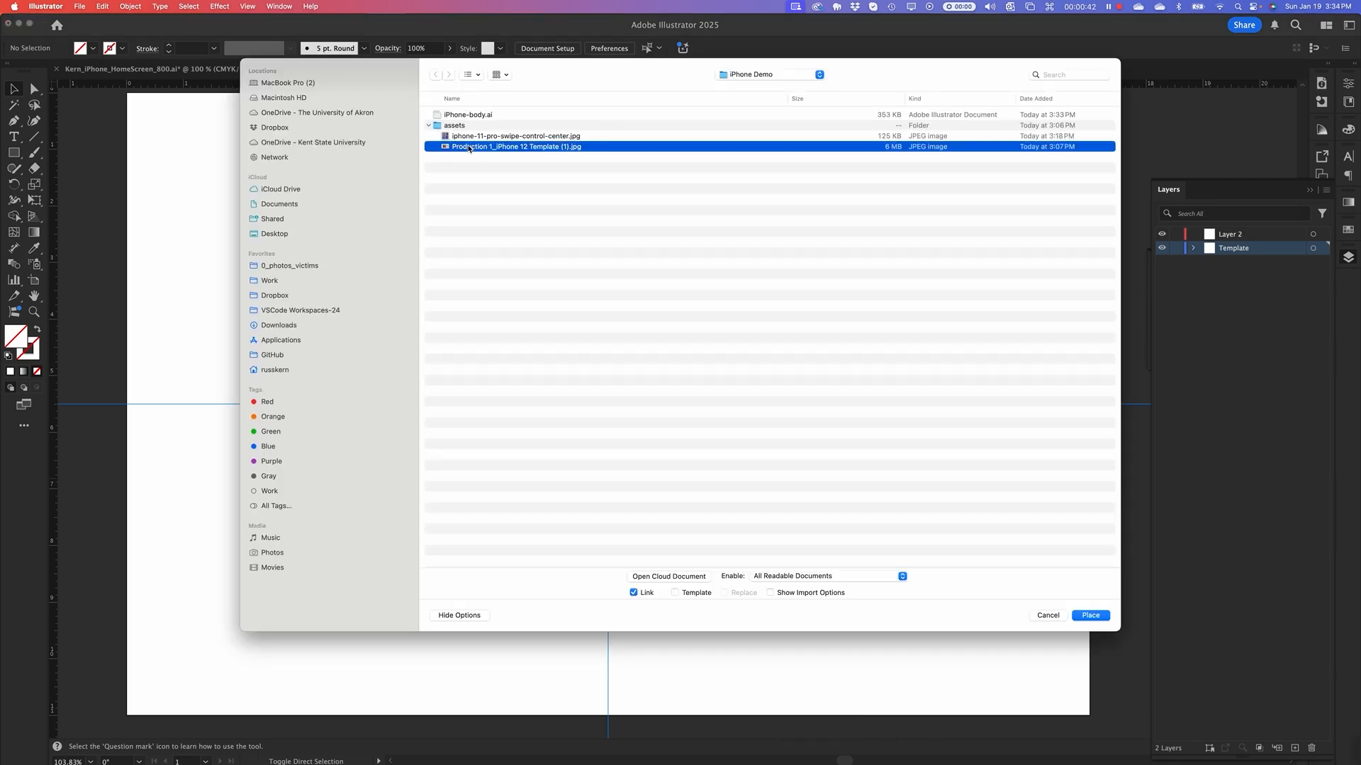
click(1092, 616)
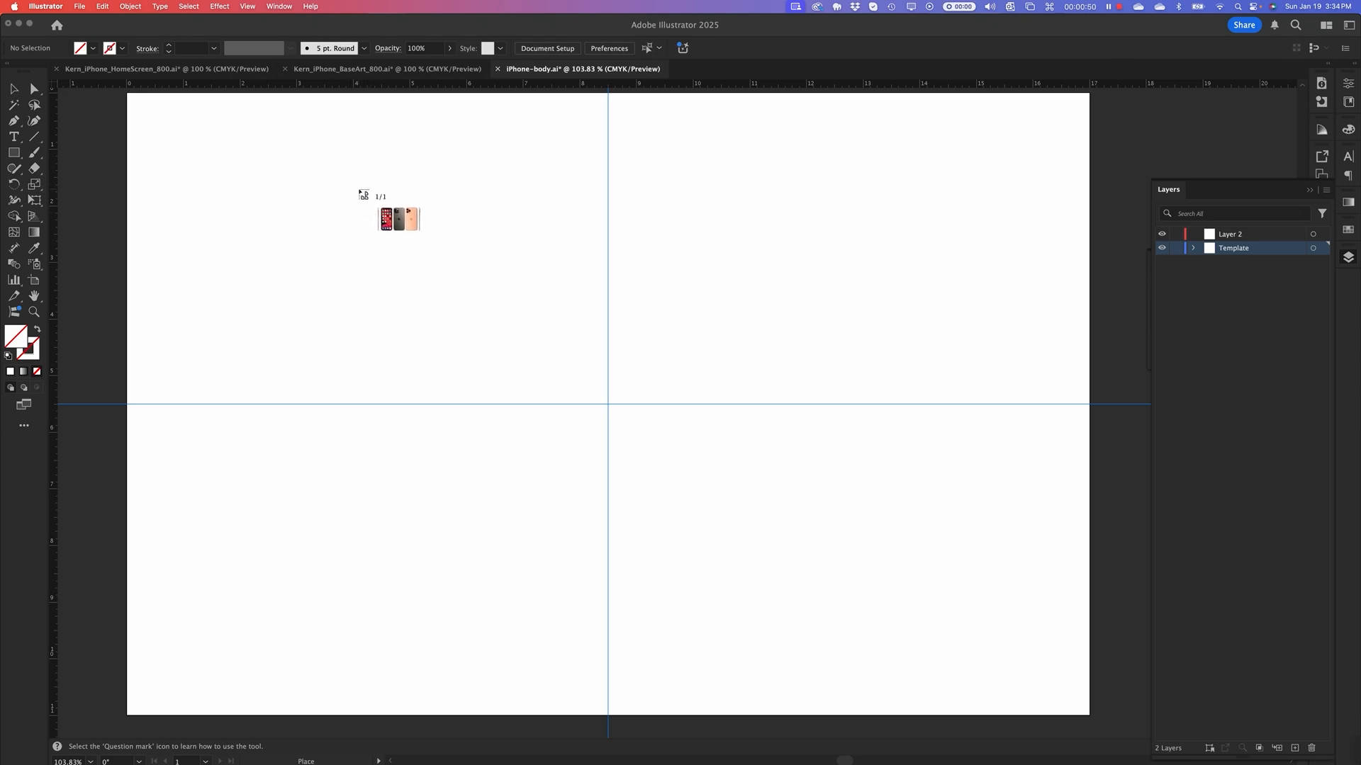
click(298, 180)
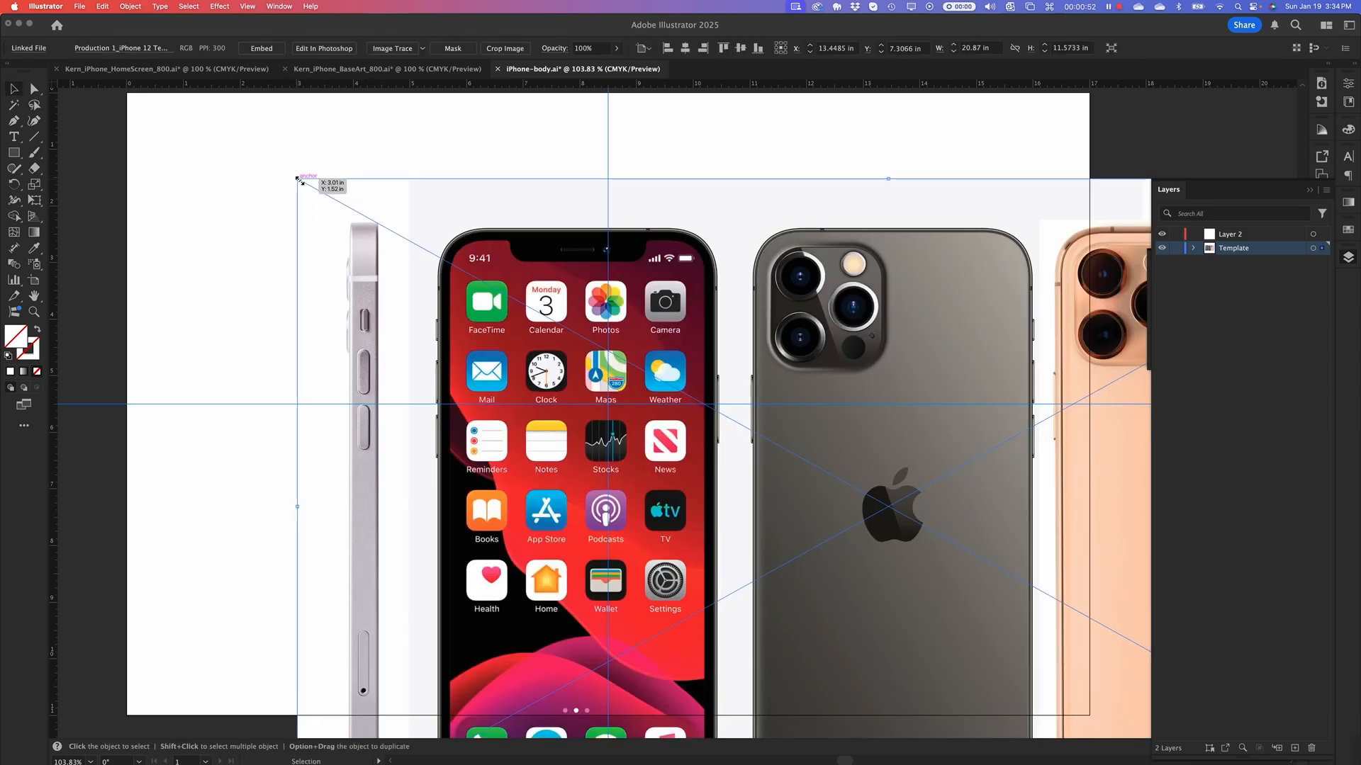
drag(535, 612, 411, 513)
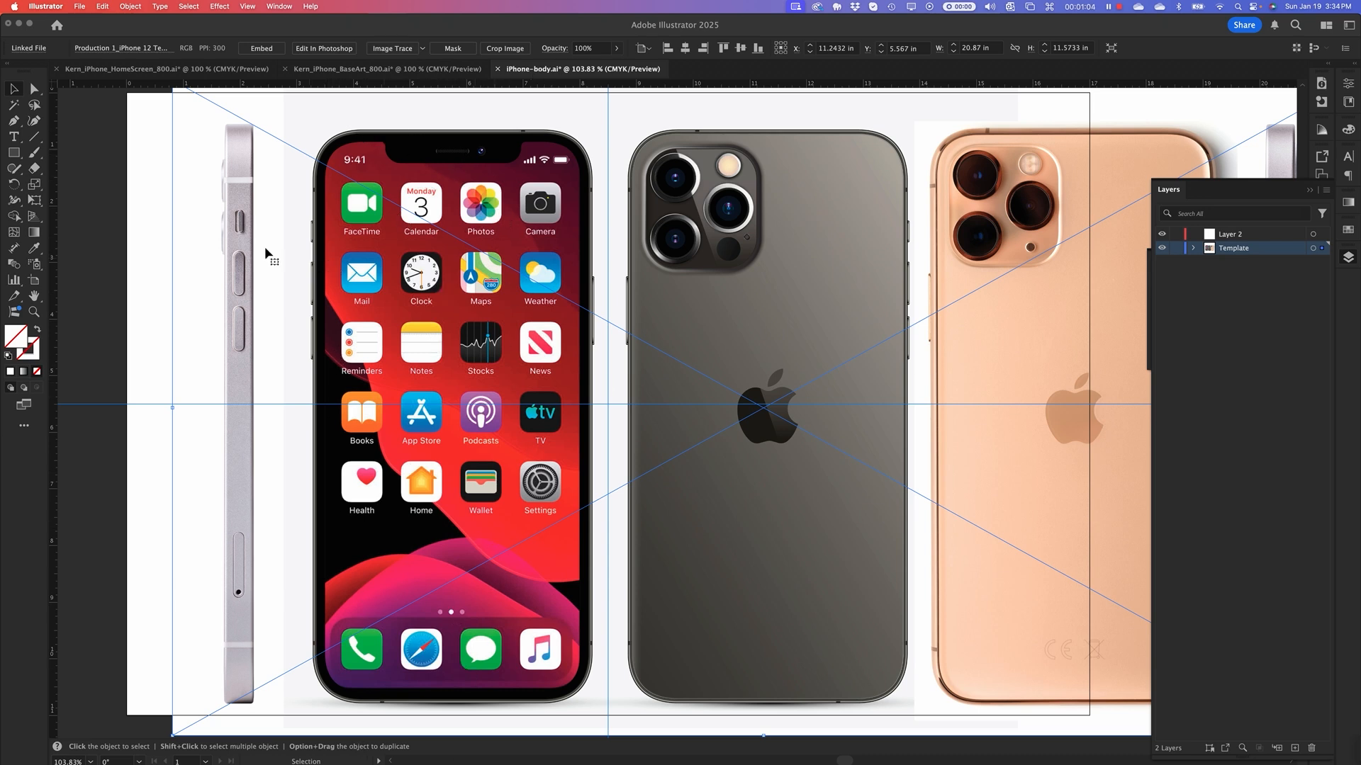
Draw a rectangle around the front-view phone and fit its two sides to the phone's edges, about 4.95 in wide
click(15, 155)
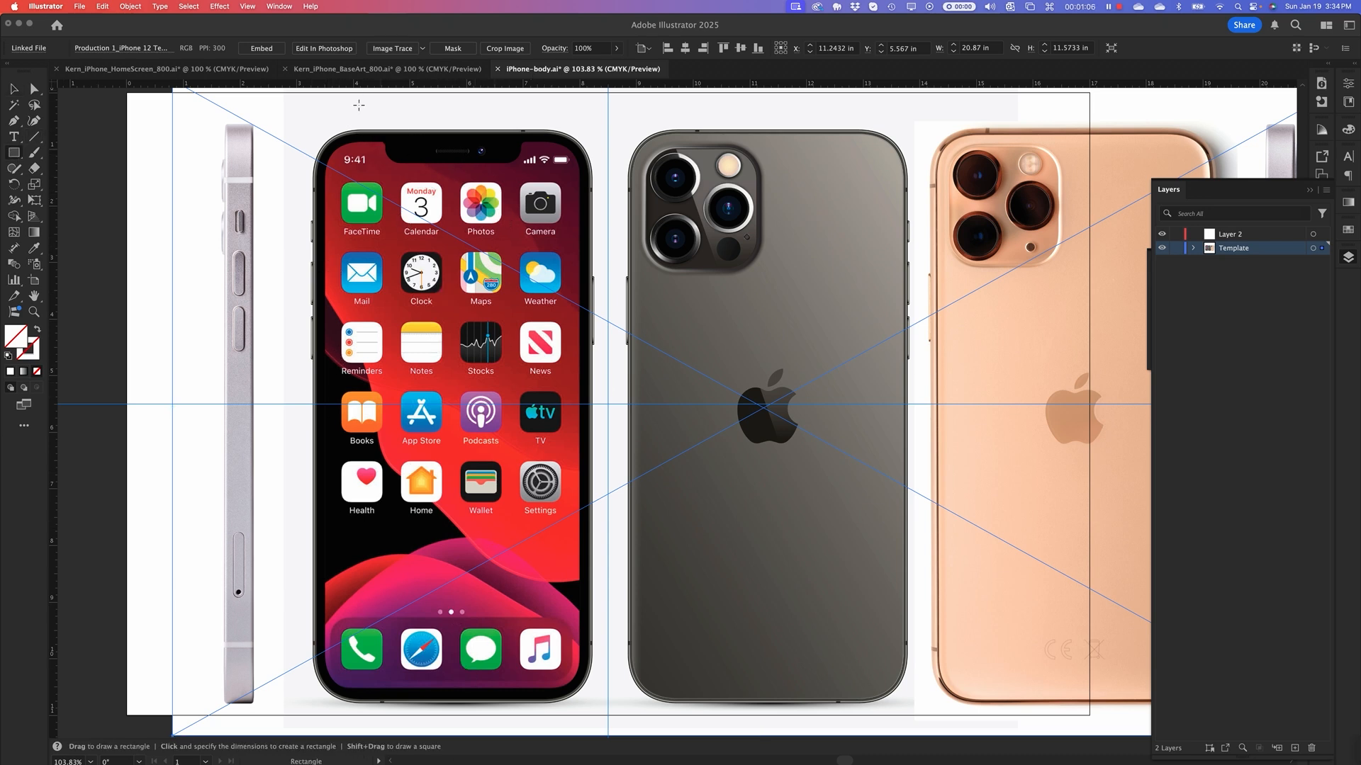
drag(308, 130, 599, 706)
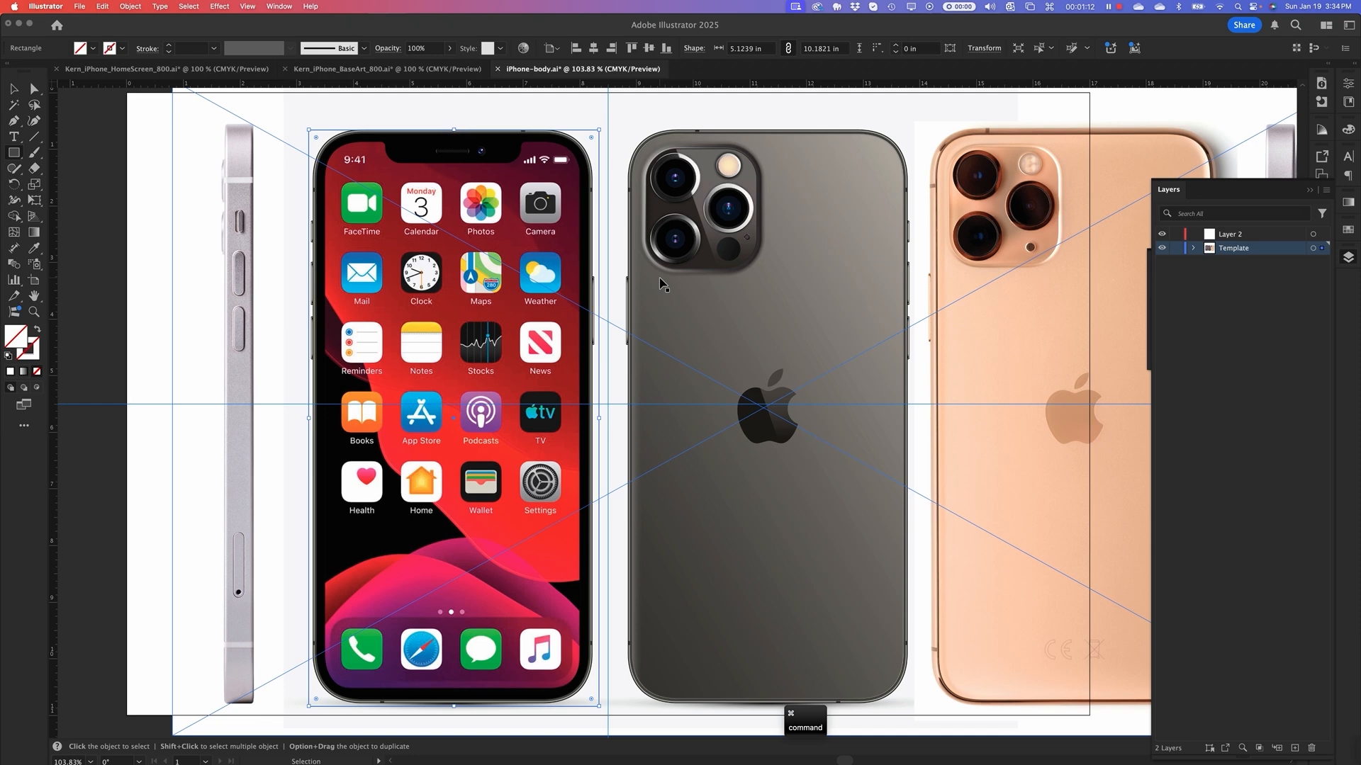
key(super+equal)
key(super+equal)
key(super+equal)
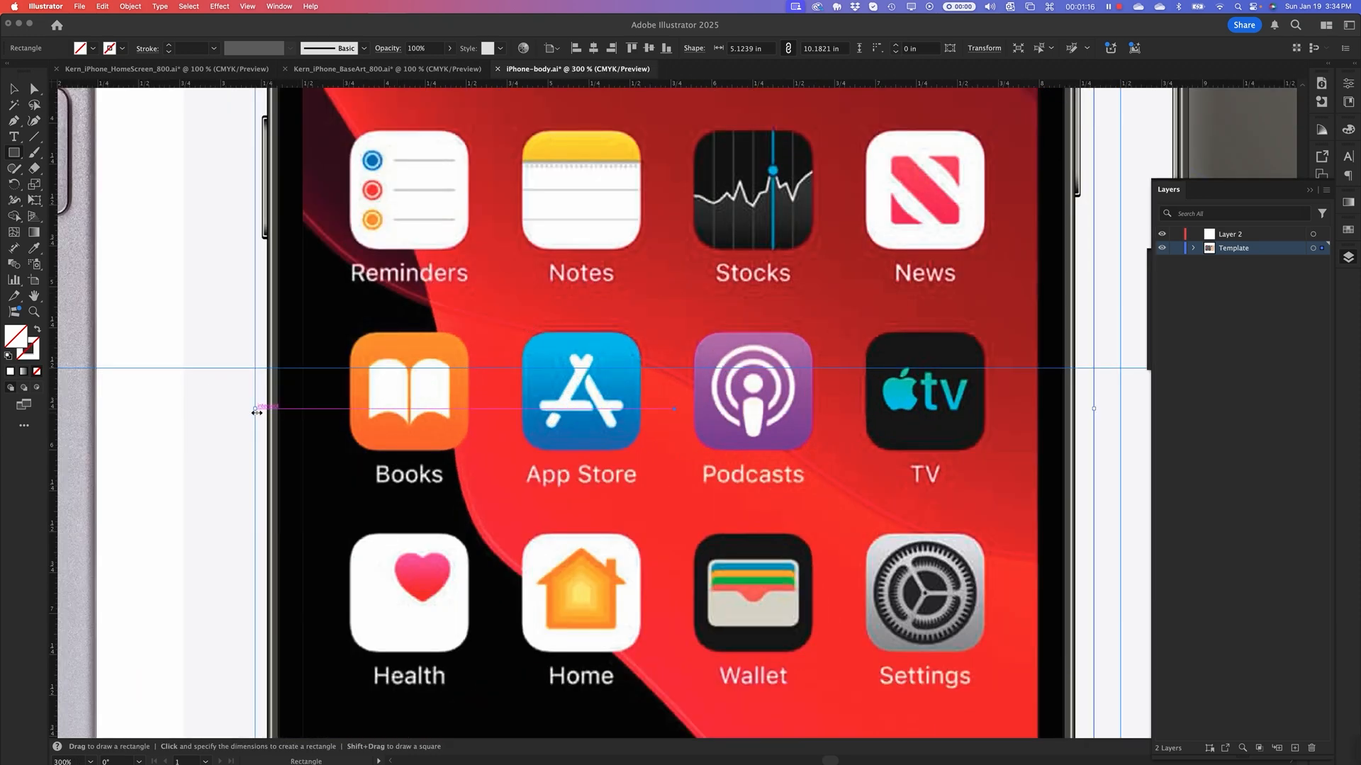
drag(256, 408, 268, 411)
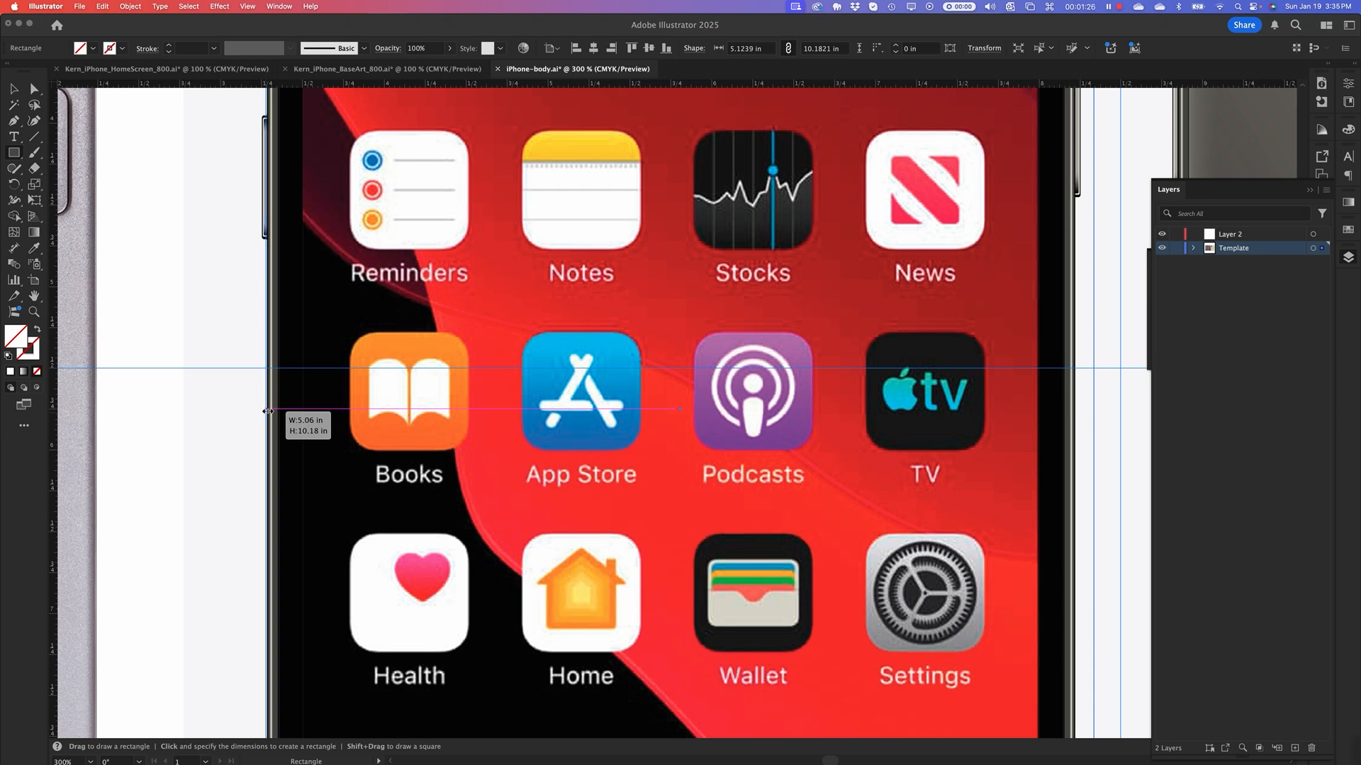
drag(268, 411, 267, 411)
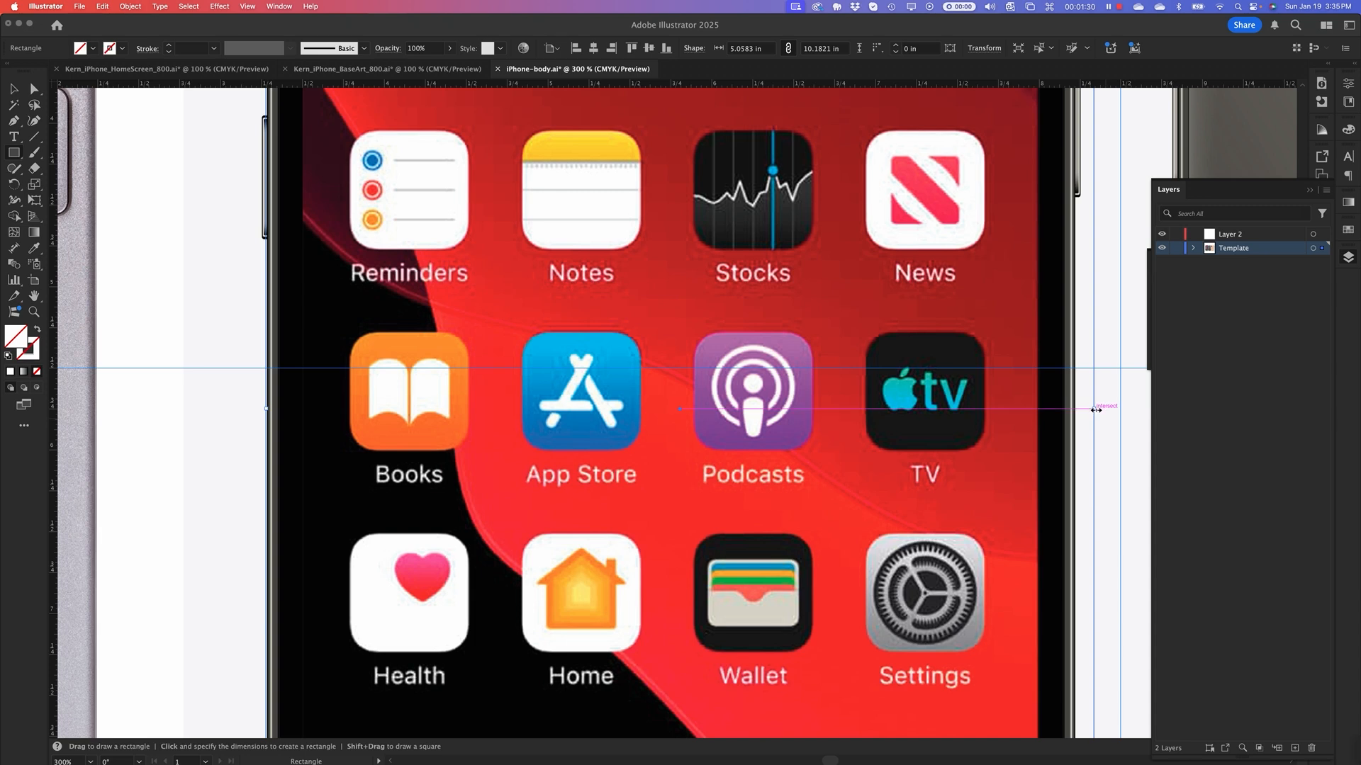
drag(1094, 408, 1078, 406)
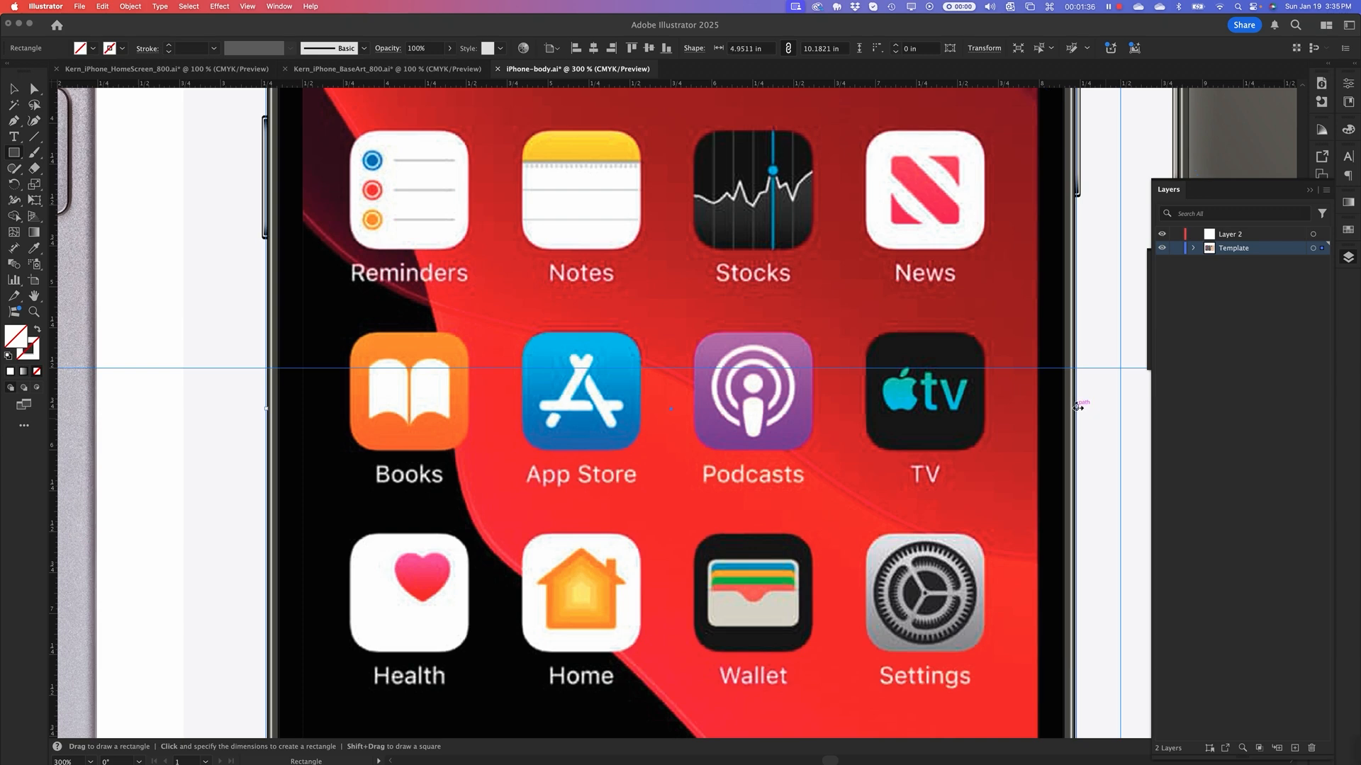
Fit the rectangle's upper and lower edges to the front-view phone, making it about 10.15 in tall
key(space)
drag(769, 268, 724, 645)
drag(646, 234, 661, 537)
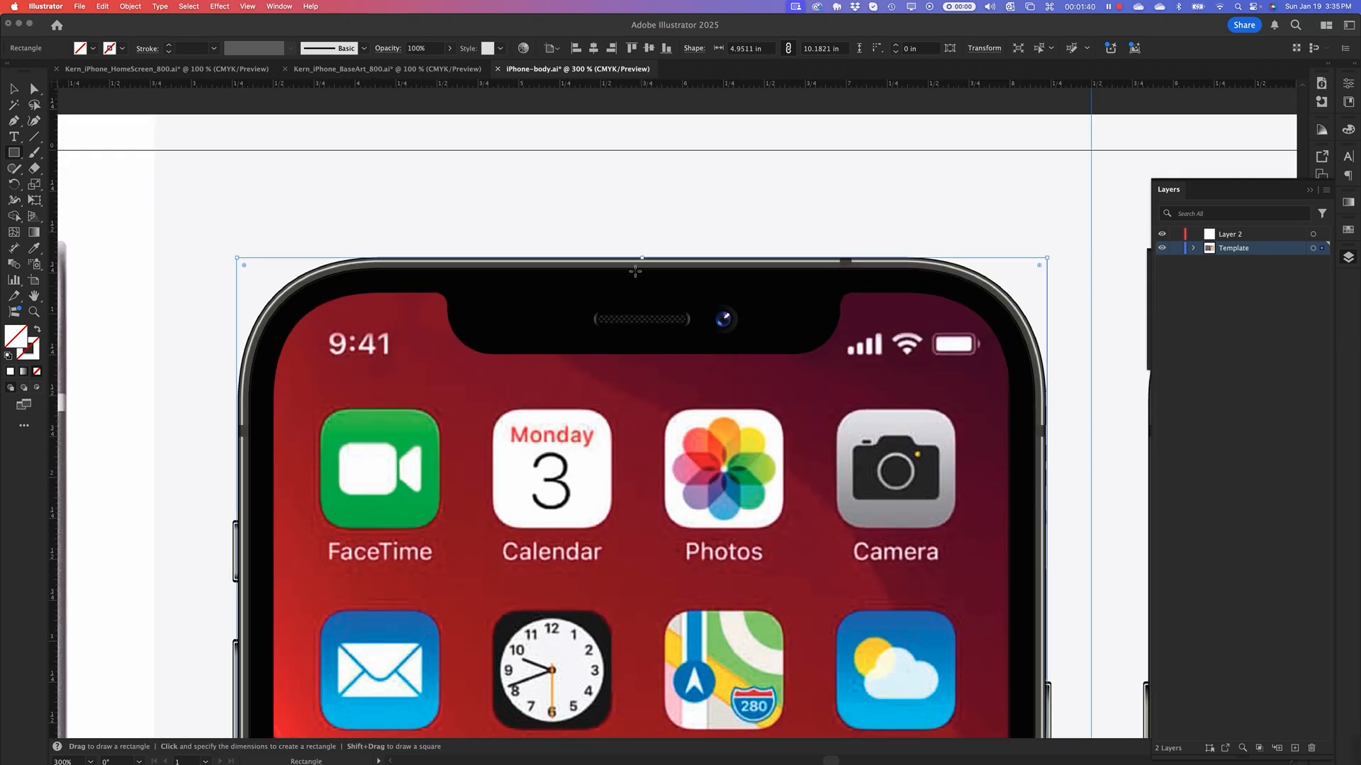
drag(642, 258, 644, 256)
key(space)
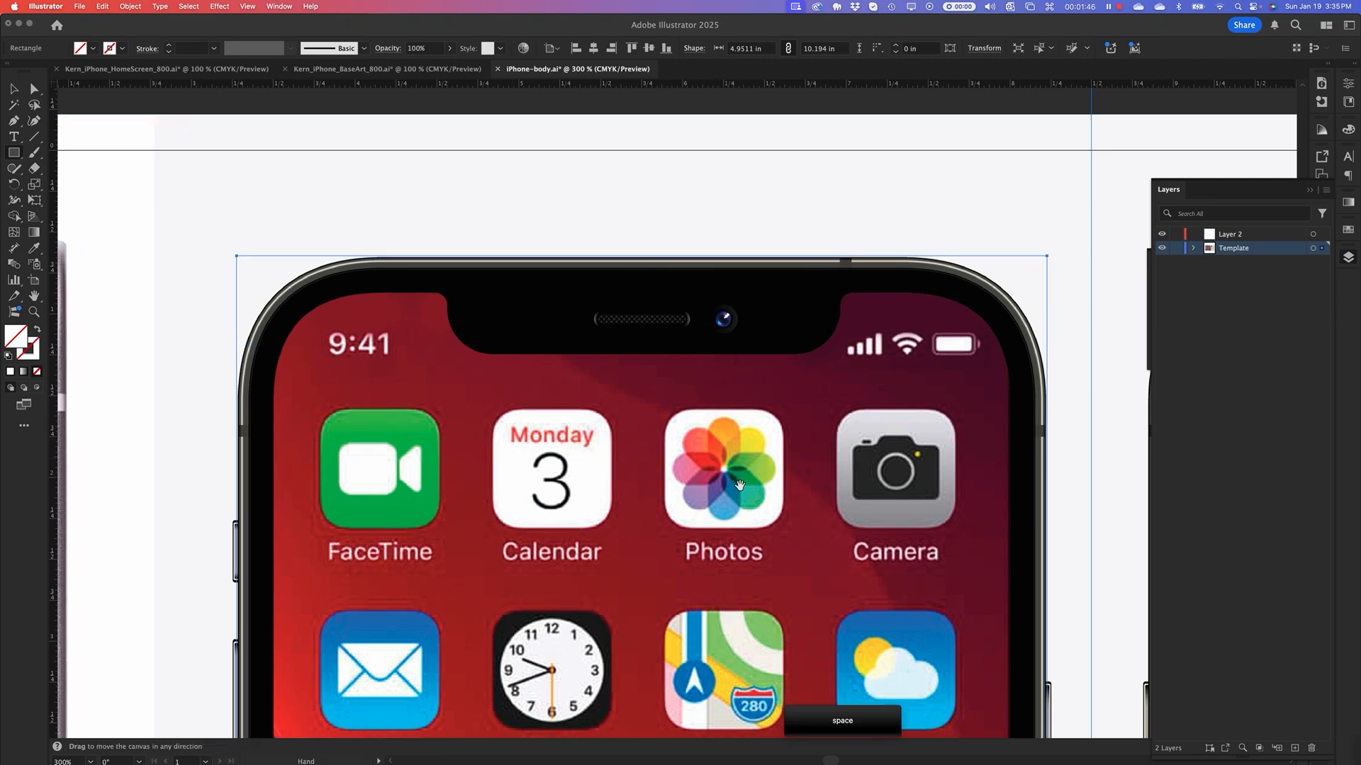
scroll(739, 486, down, 10)
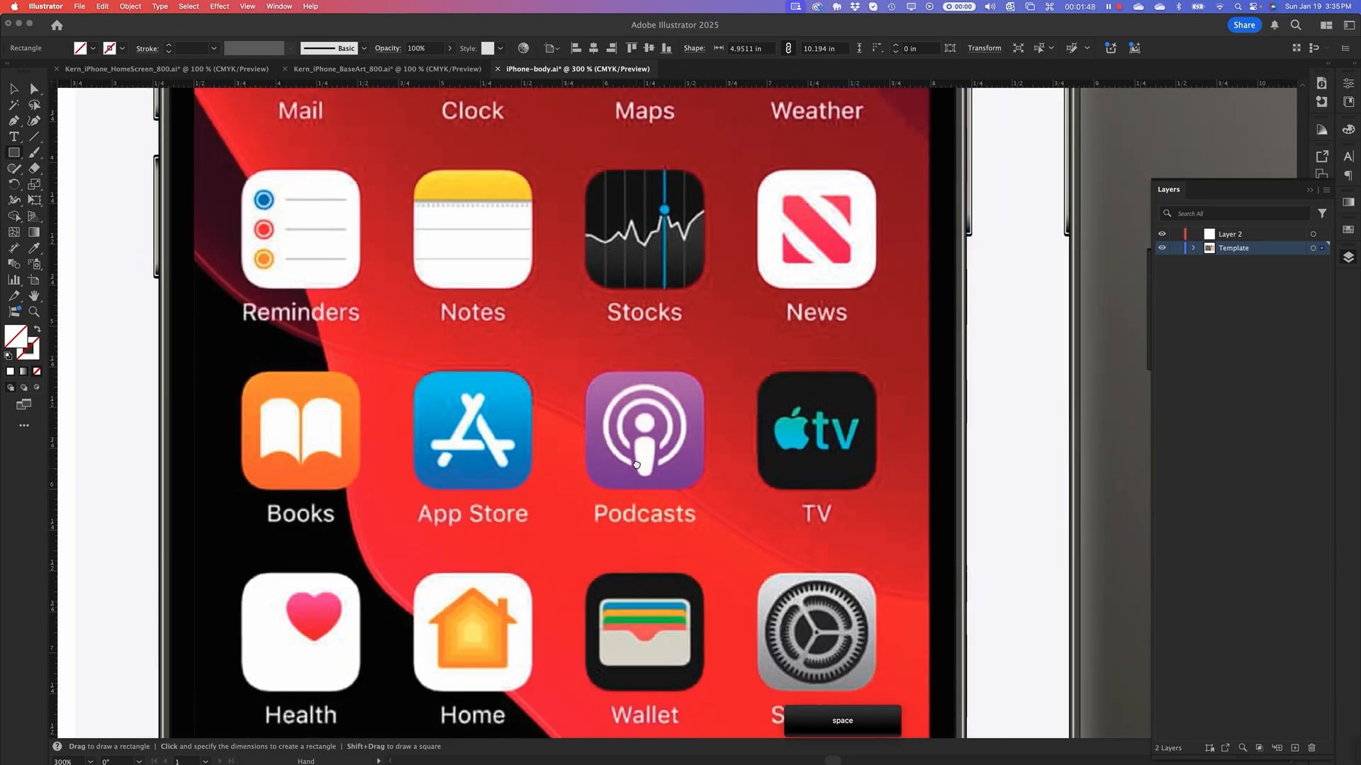
scroll(636, 465, down, 12)
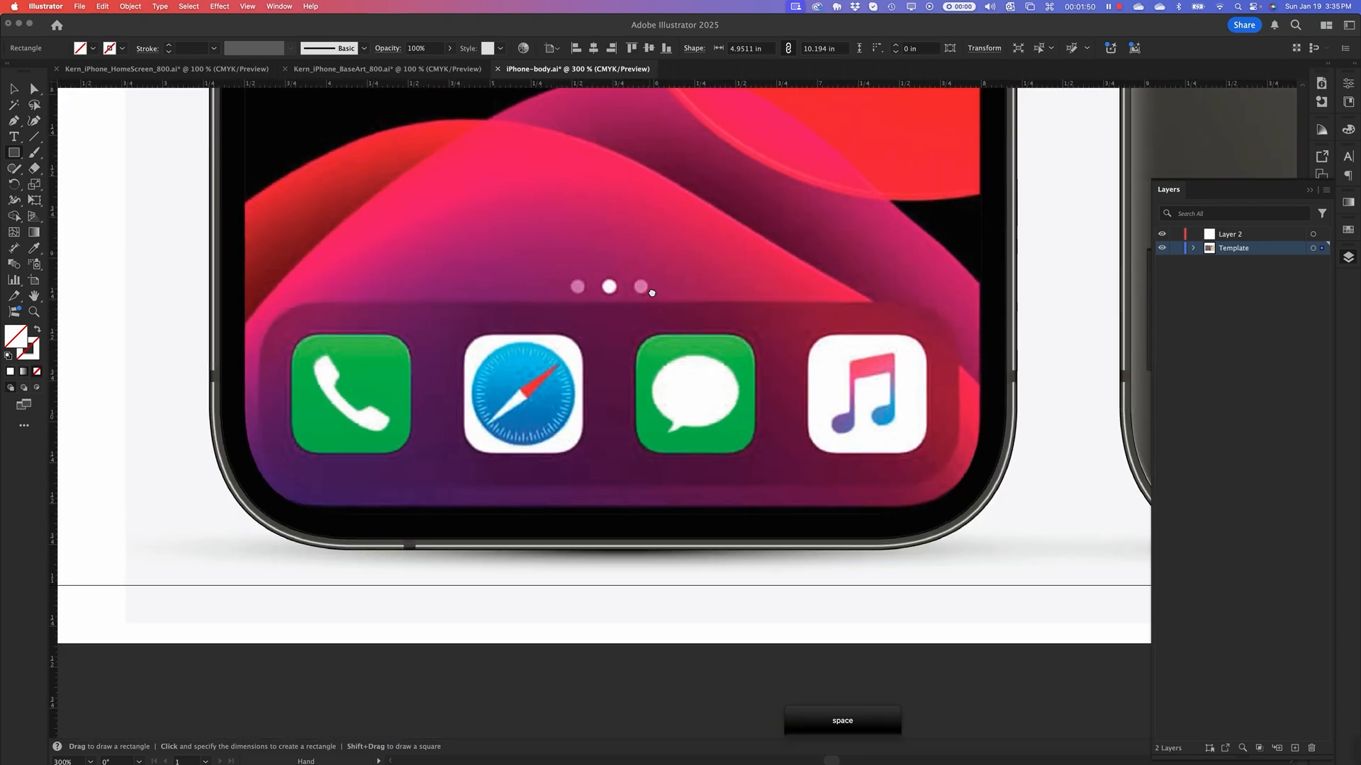
drag(651, 292, 653, 284)
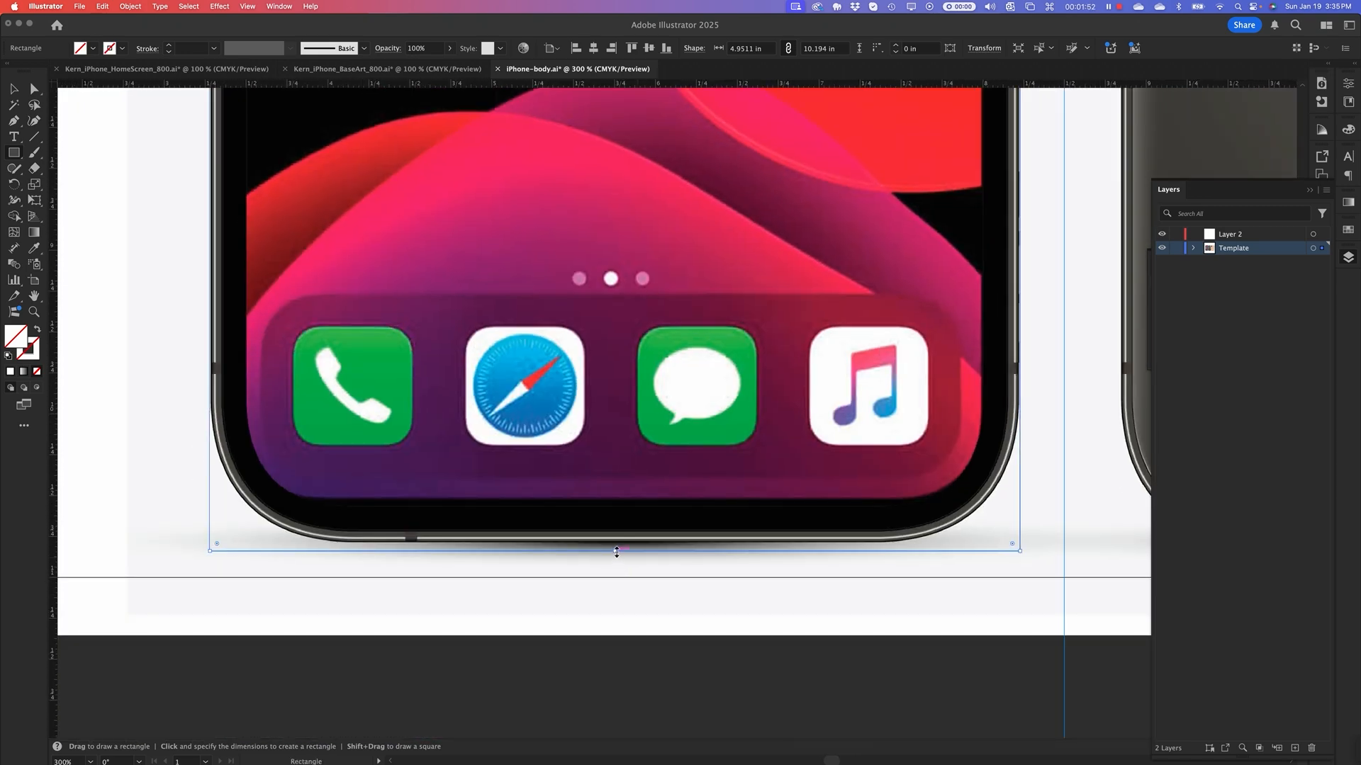
drag(615, 552, 617, 544)
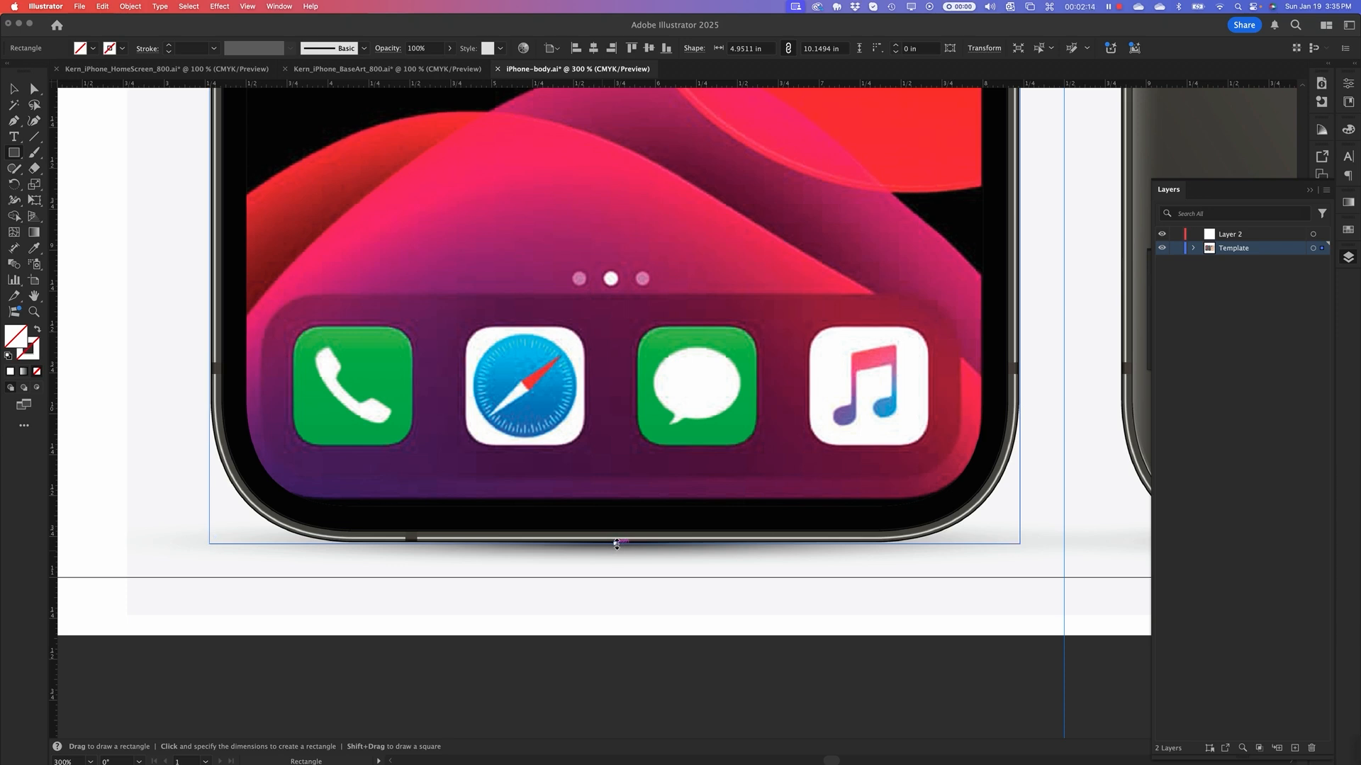
drag(617, 543, 616, 544)
Select the rectangle together with the placed image and make a clipping mask that isolates the front-view phone
key(super+minus)
key(super+minus)
key(super+minus)
key(super+minus)
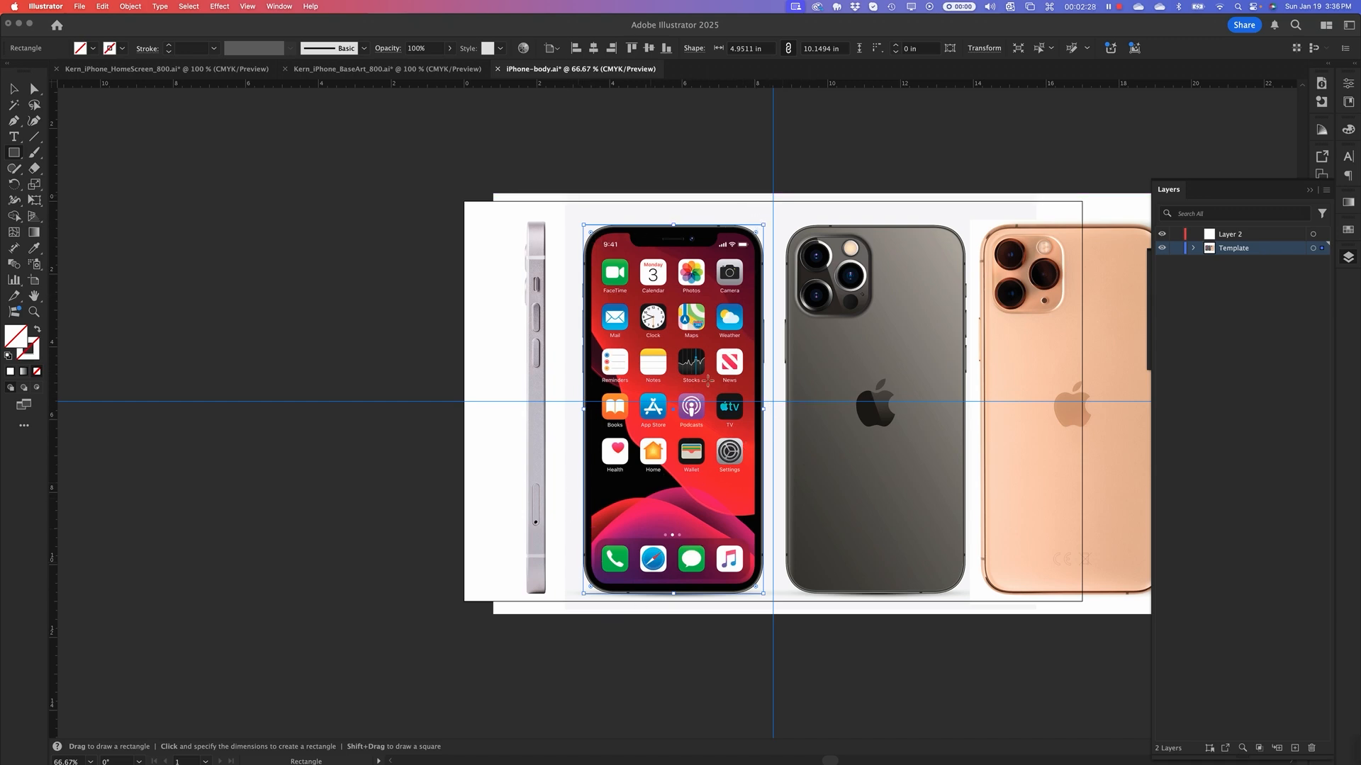
key(v)
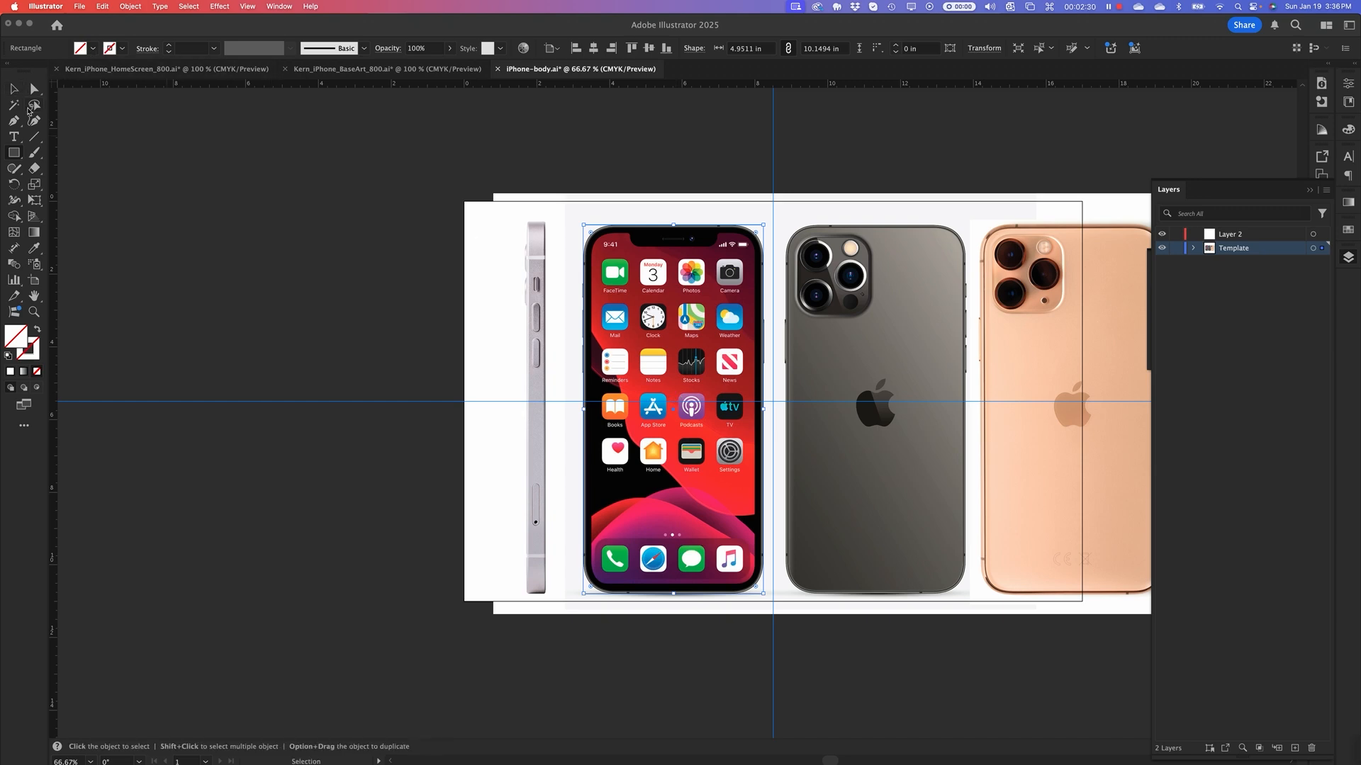
click(13, 89)
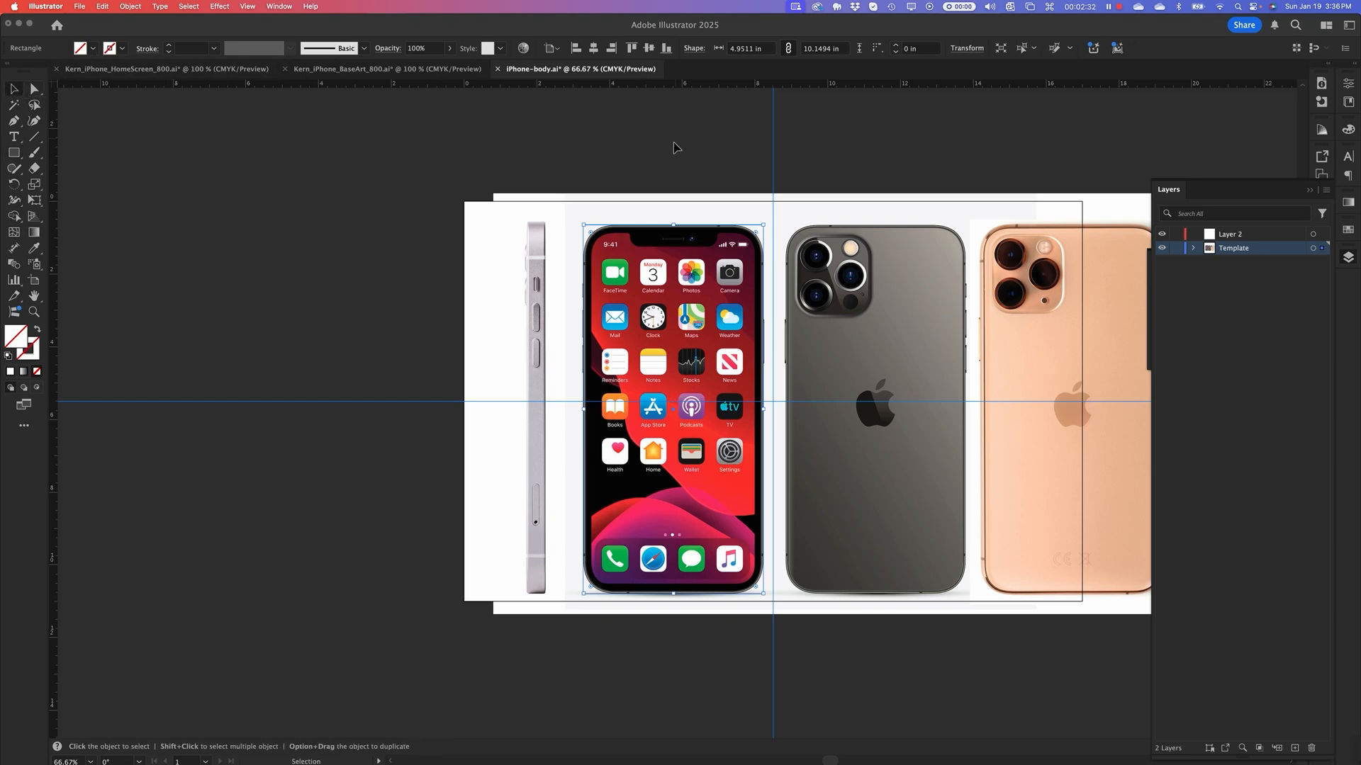
shift+click(689, 287)
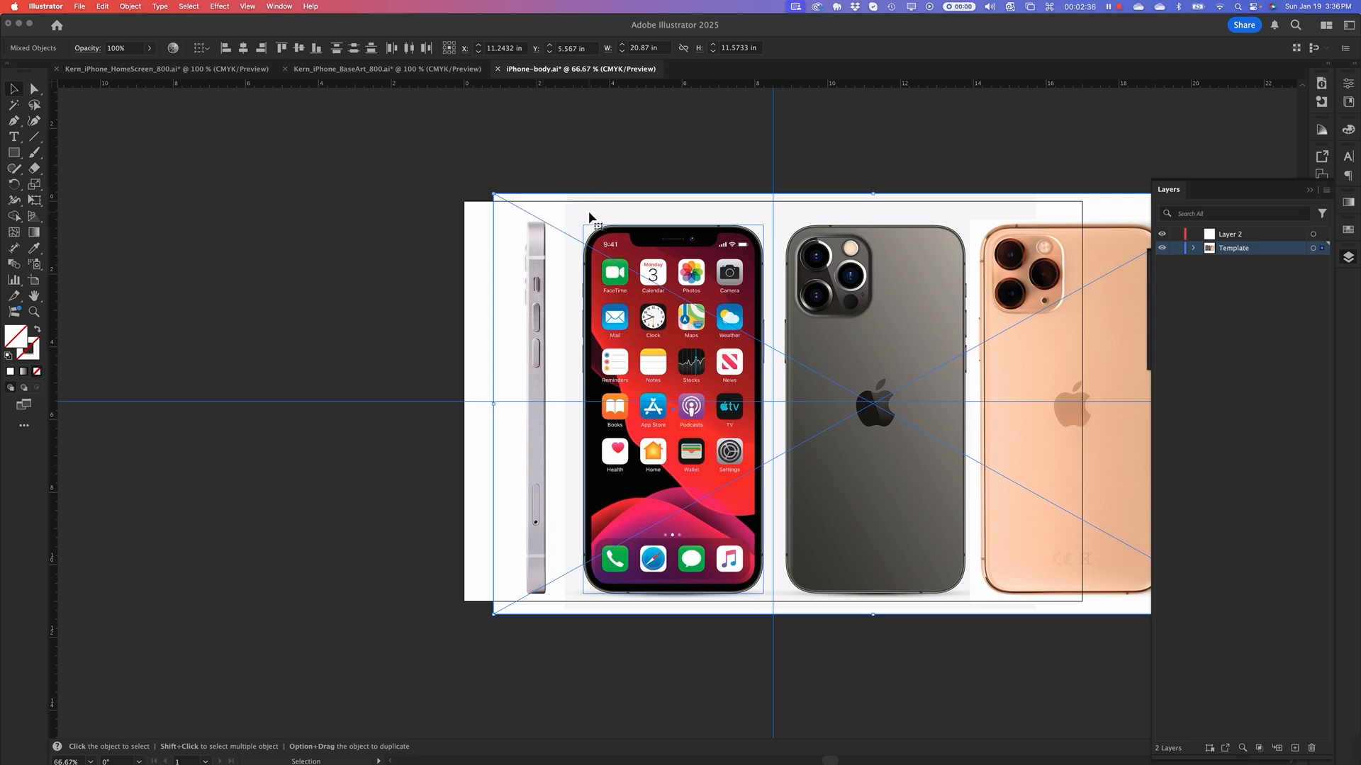
click(128, 6)
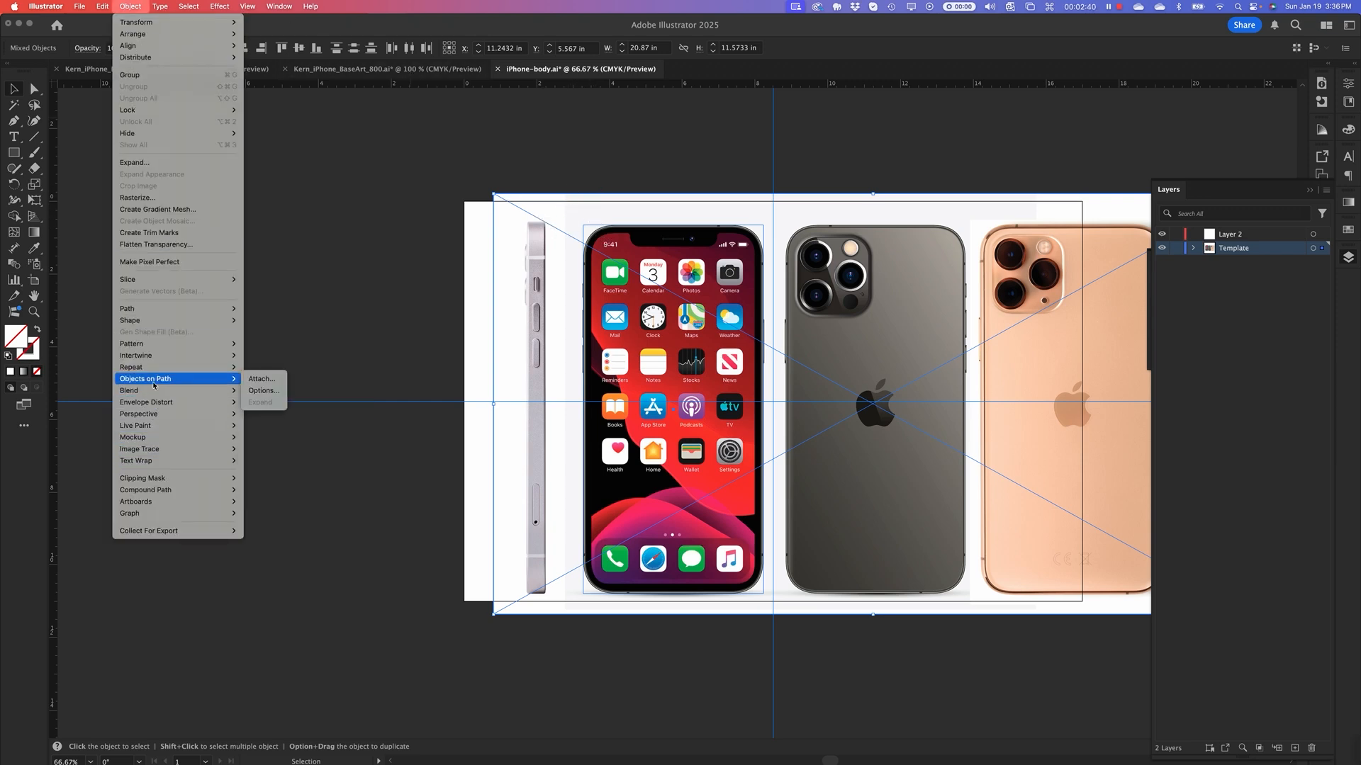
mouse_move(170, 409)
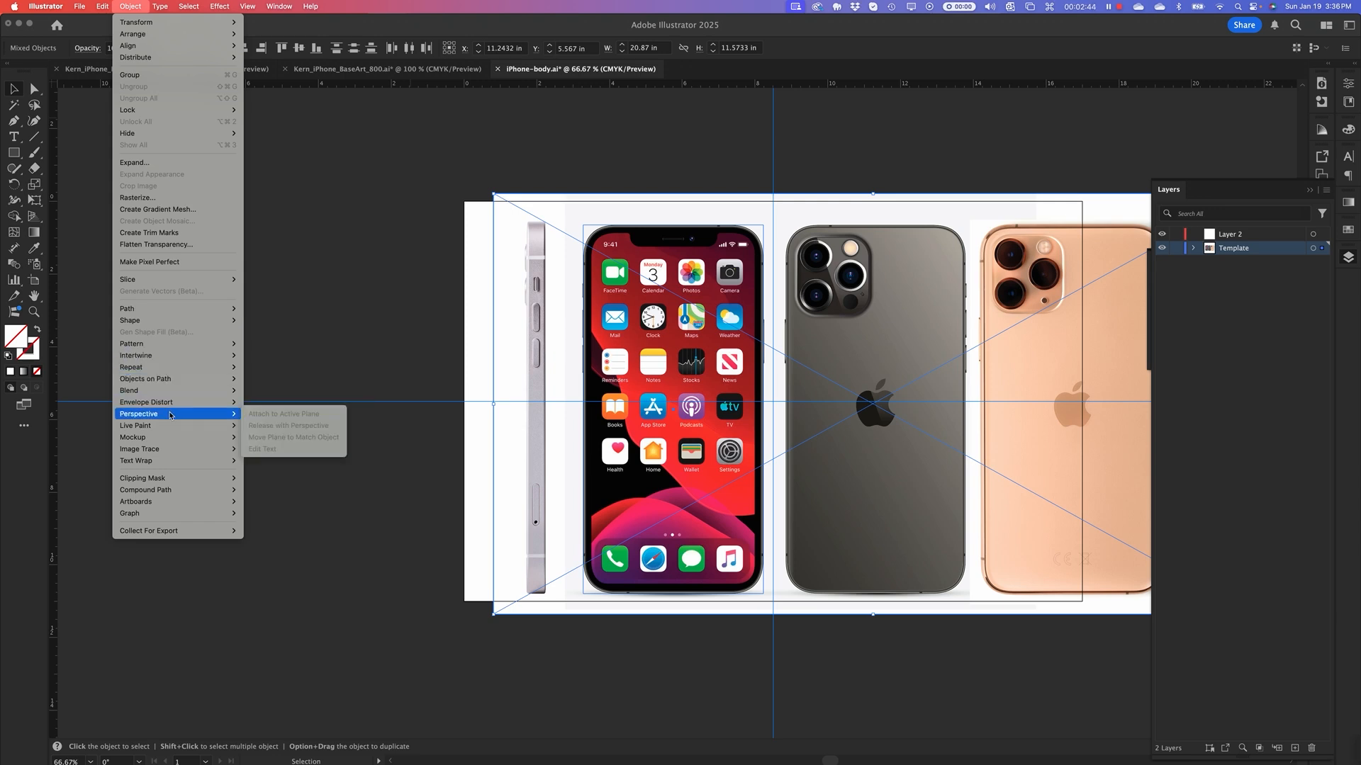
mouse_move(175, 494)
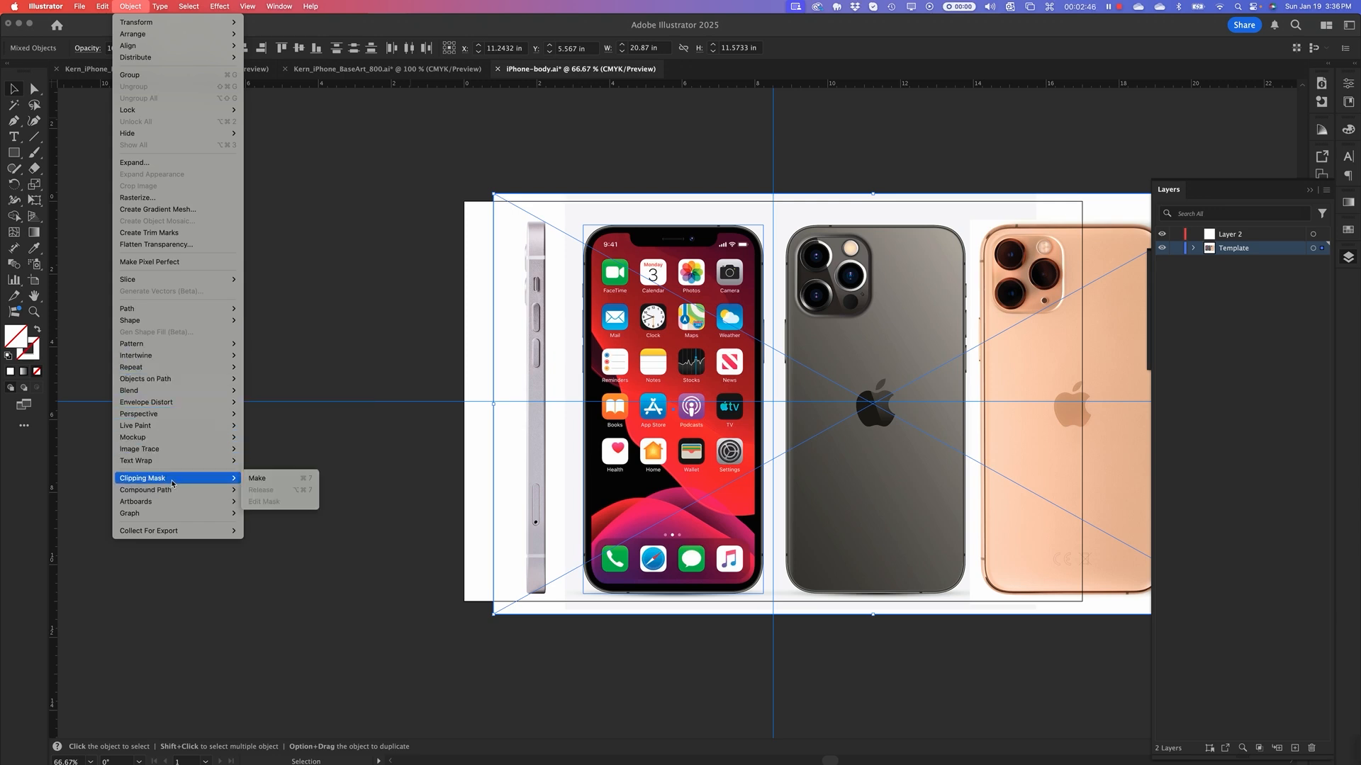
click(257, 480)
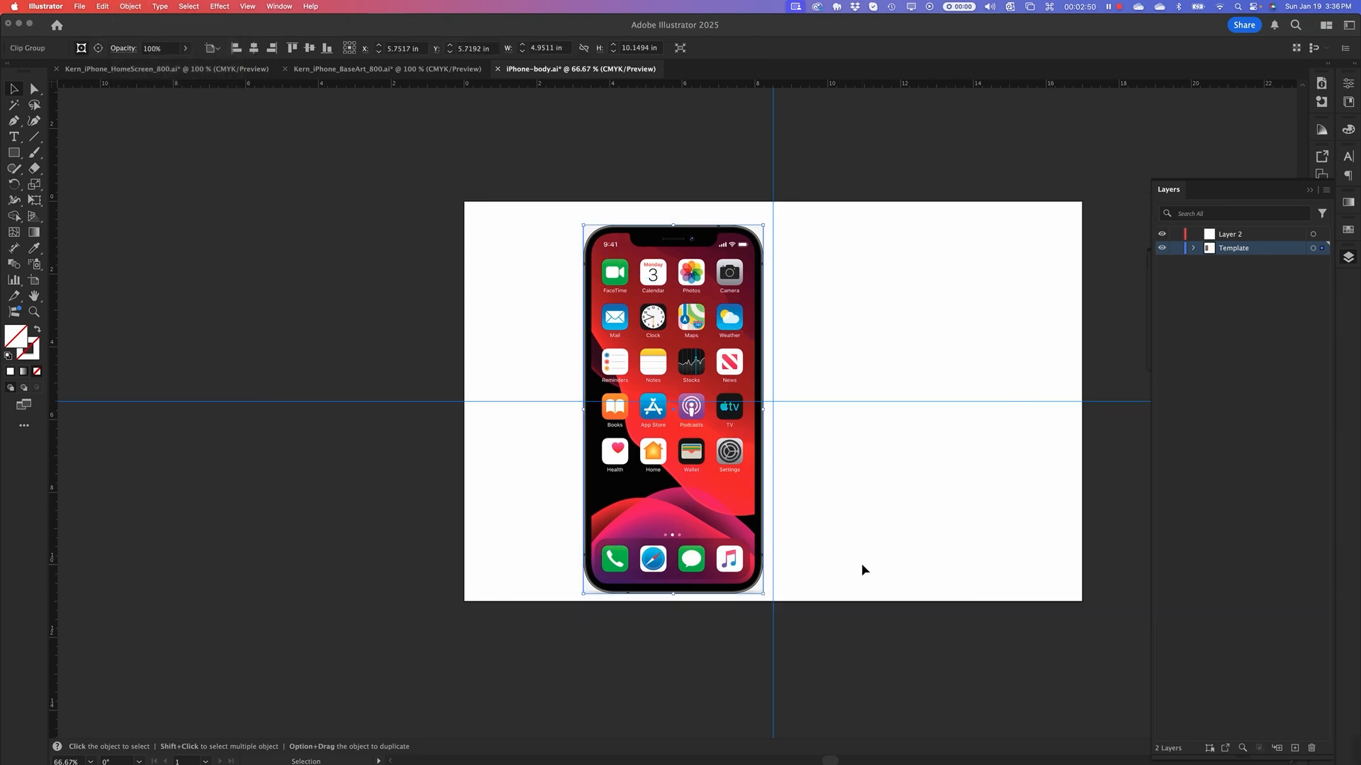
Scale the clipped phone image proportionally to a width of 4 in
click(806, 615)
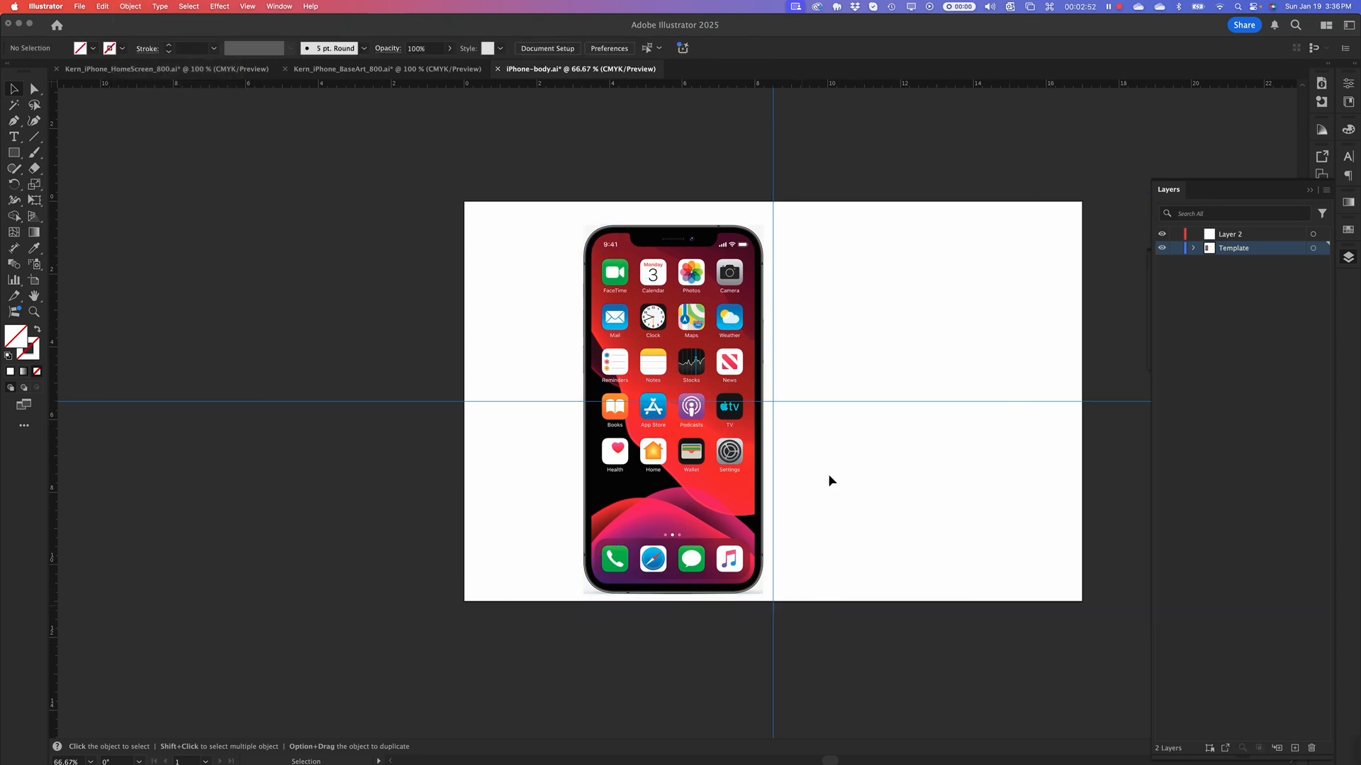
click(700, 273)
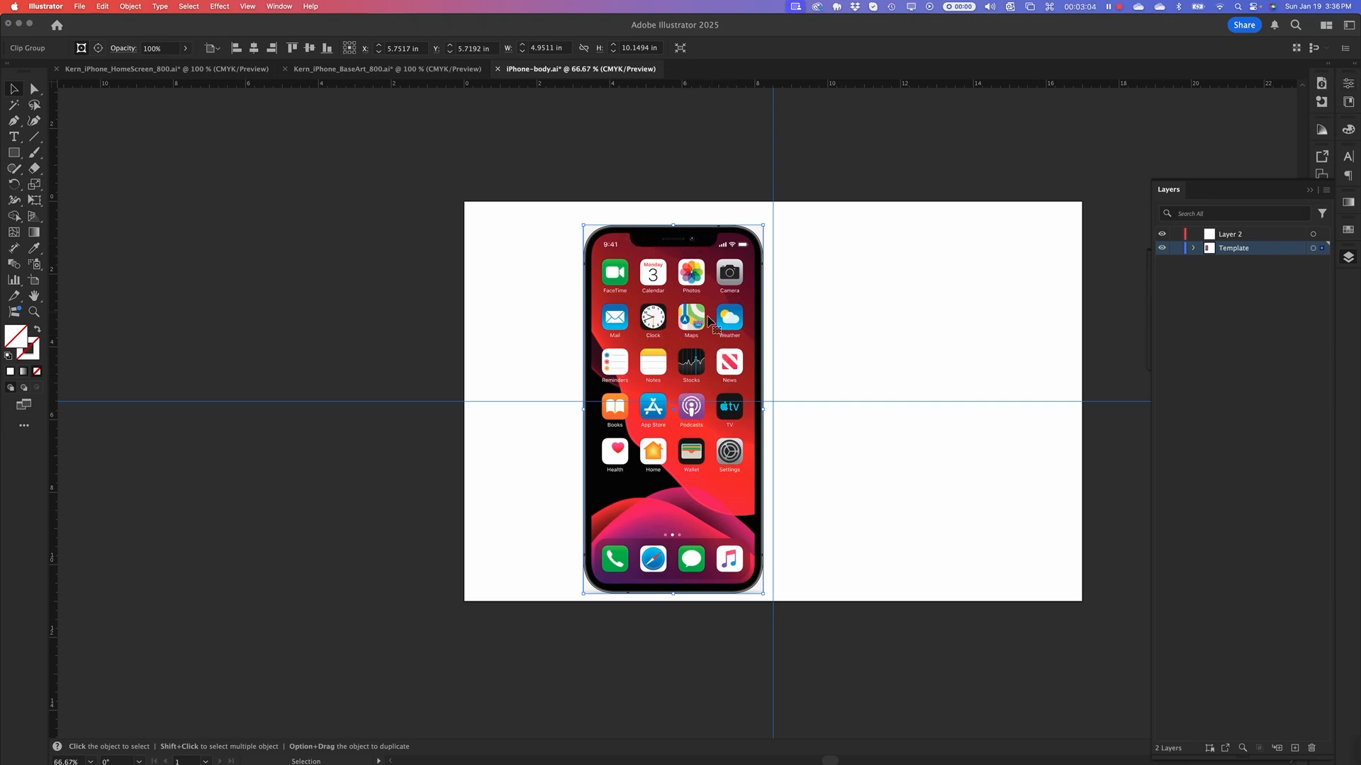
click(1349, 85)
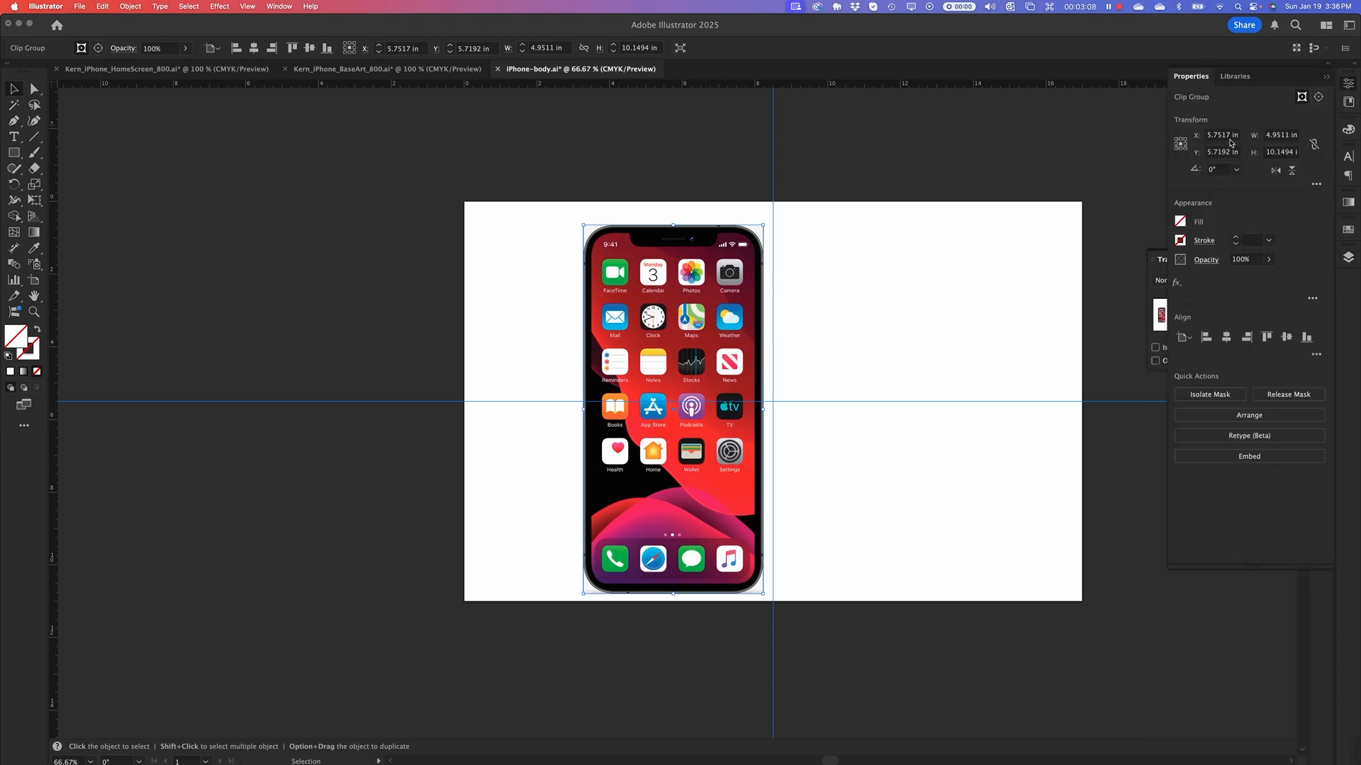
click(1314, 146)
click(1279, 136)
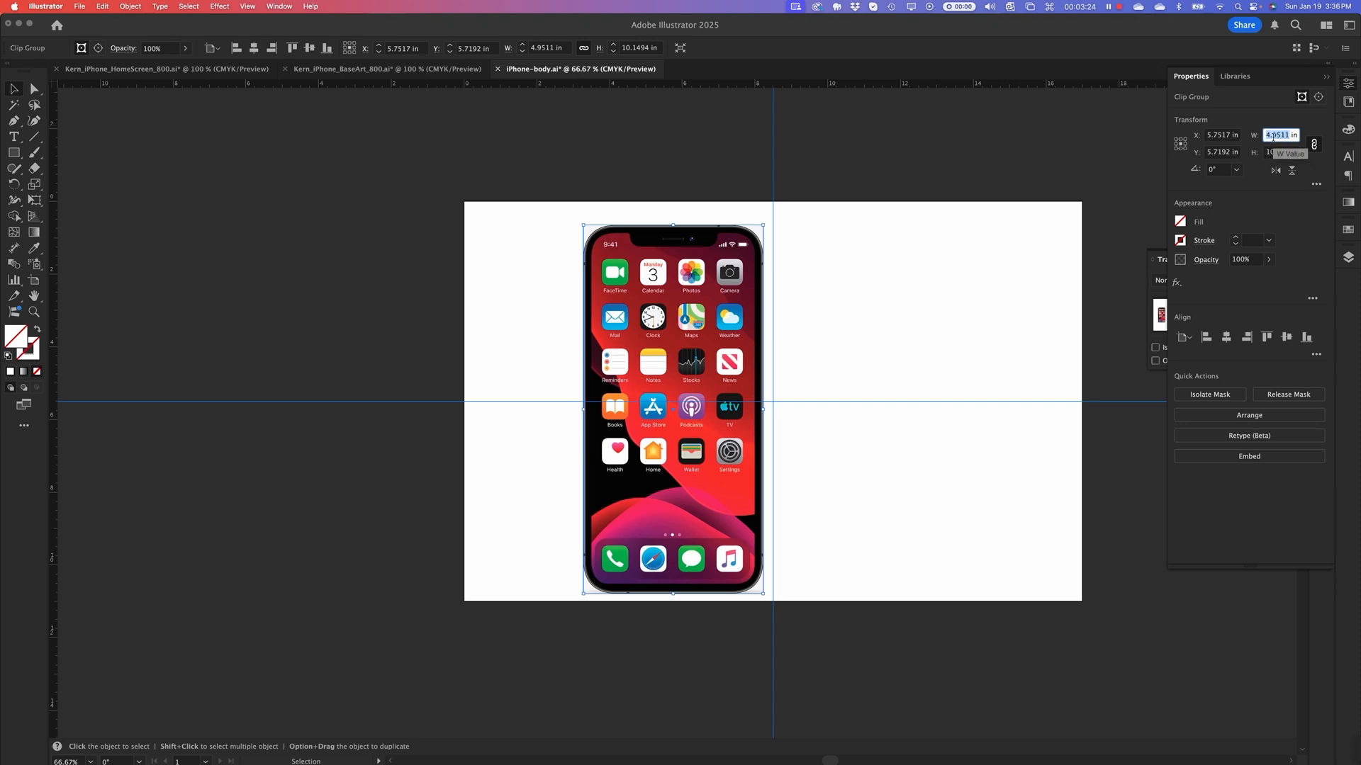
text(4 in)
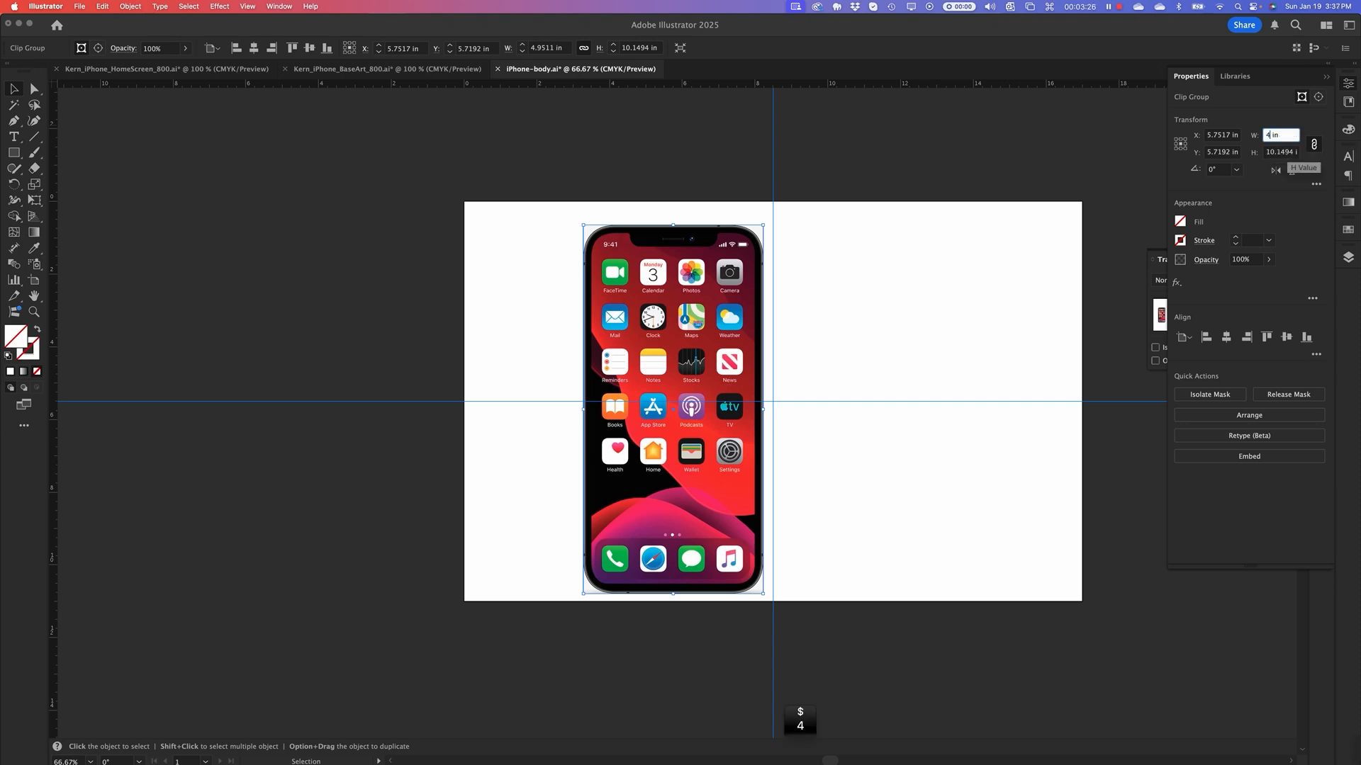
click(1288, 151)
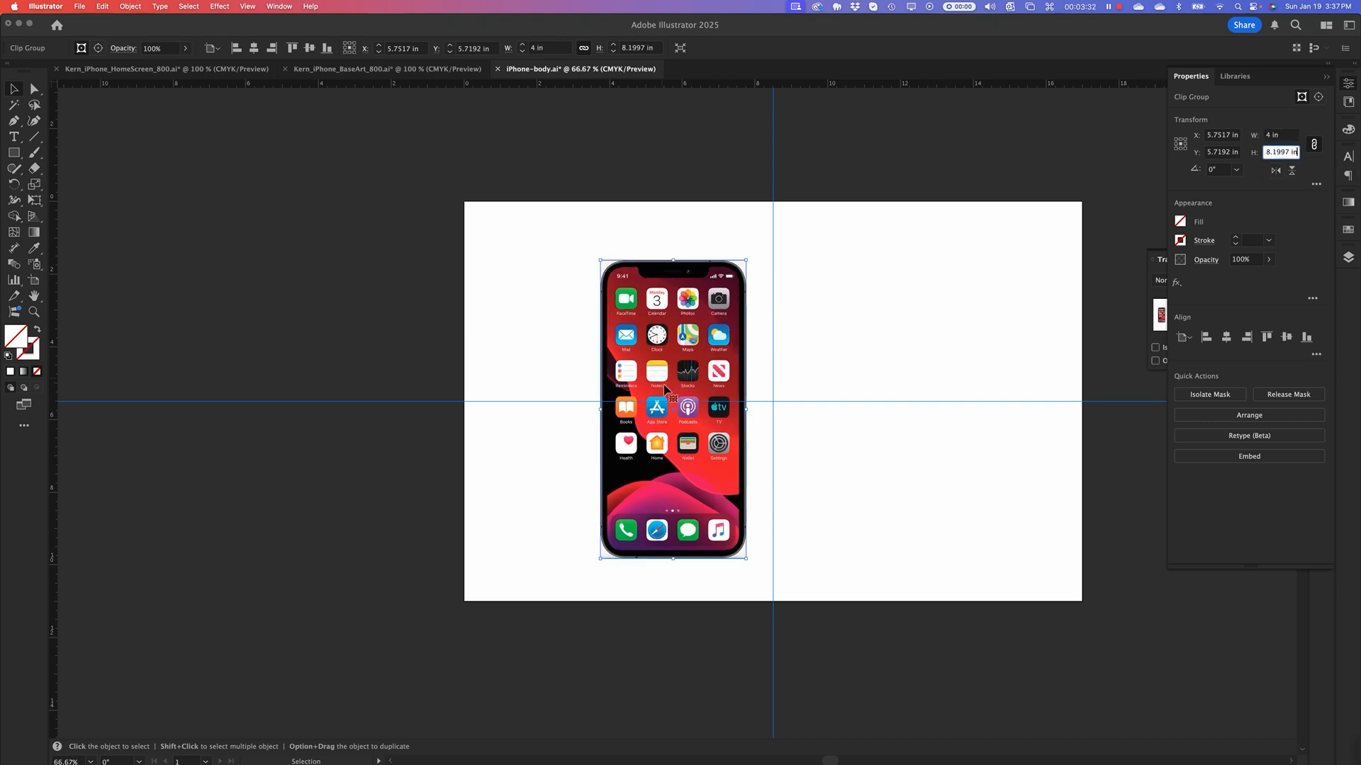
Move the clipped phone onto the crossing guides and center it horizontally and vertically on the artboard
drag(666, 373, 745, 369)
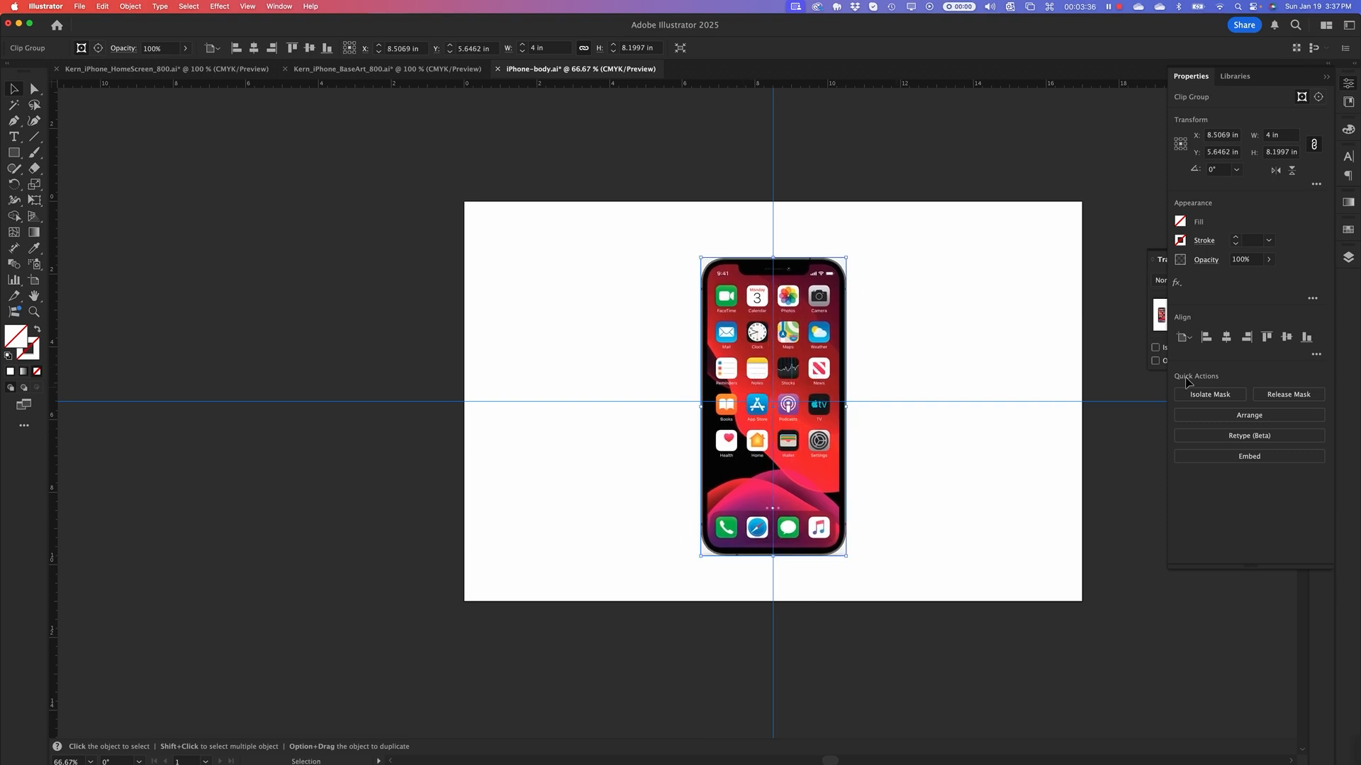
click(1227, 338)
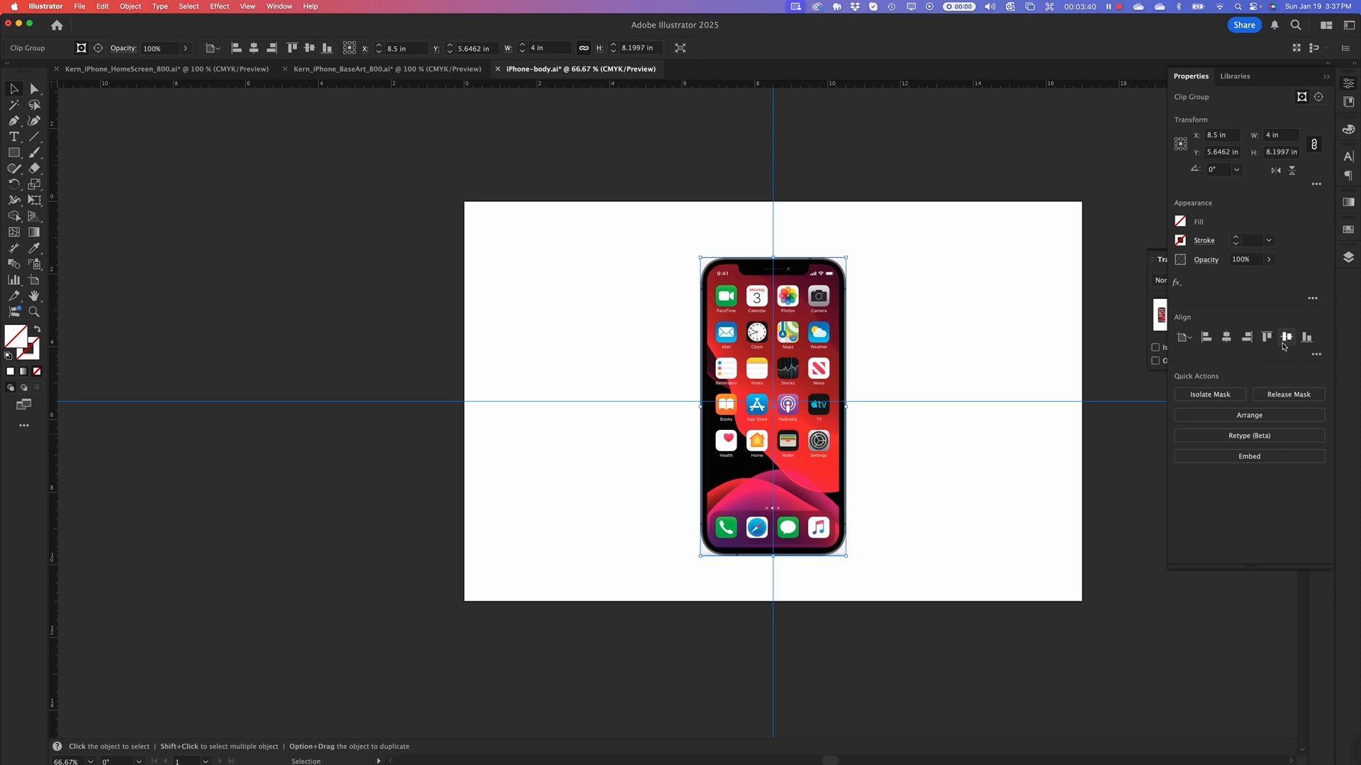
click(1287, 338)
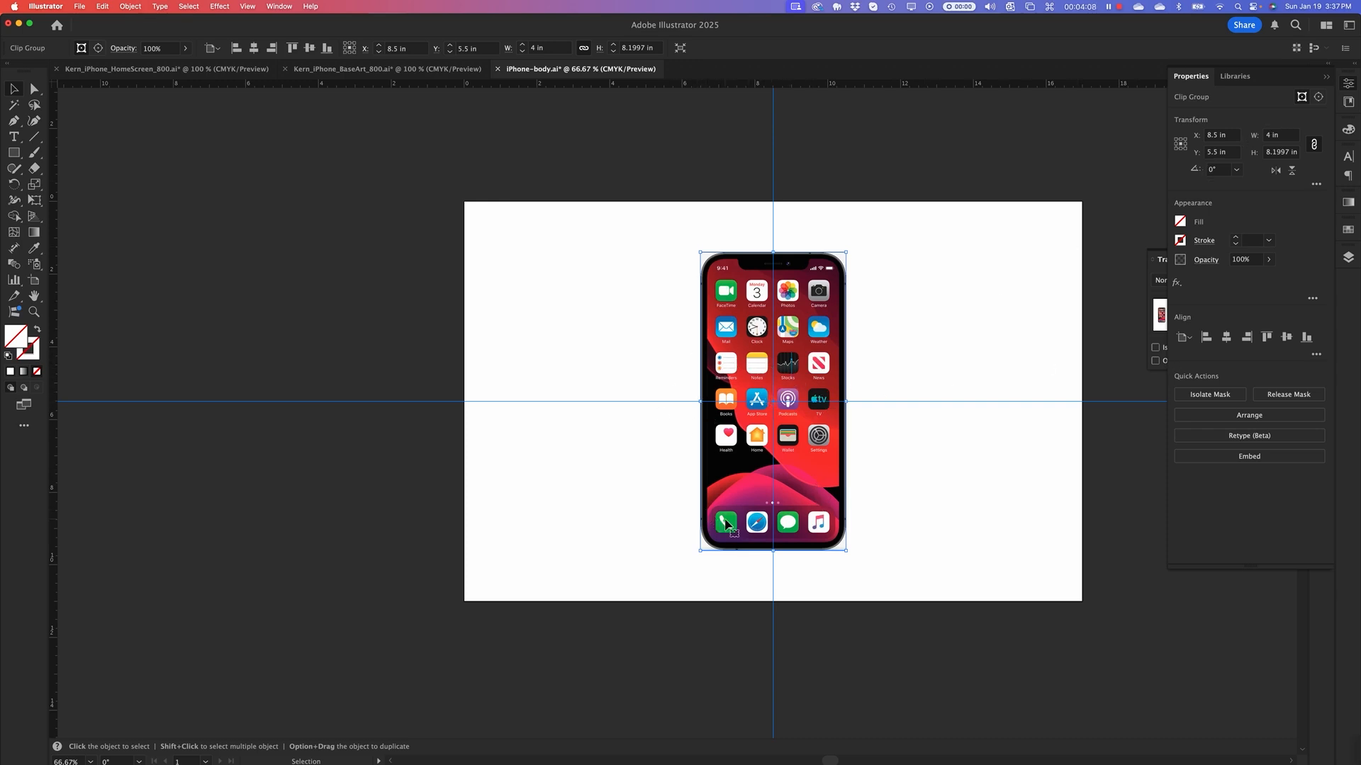
Isolate the clip group and widen its mask rectangle on both sides to about 4.1 in to include the side buttons
key(super+equal)
key(super+equal)
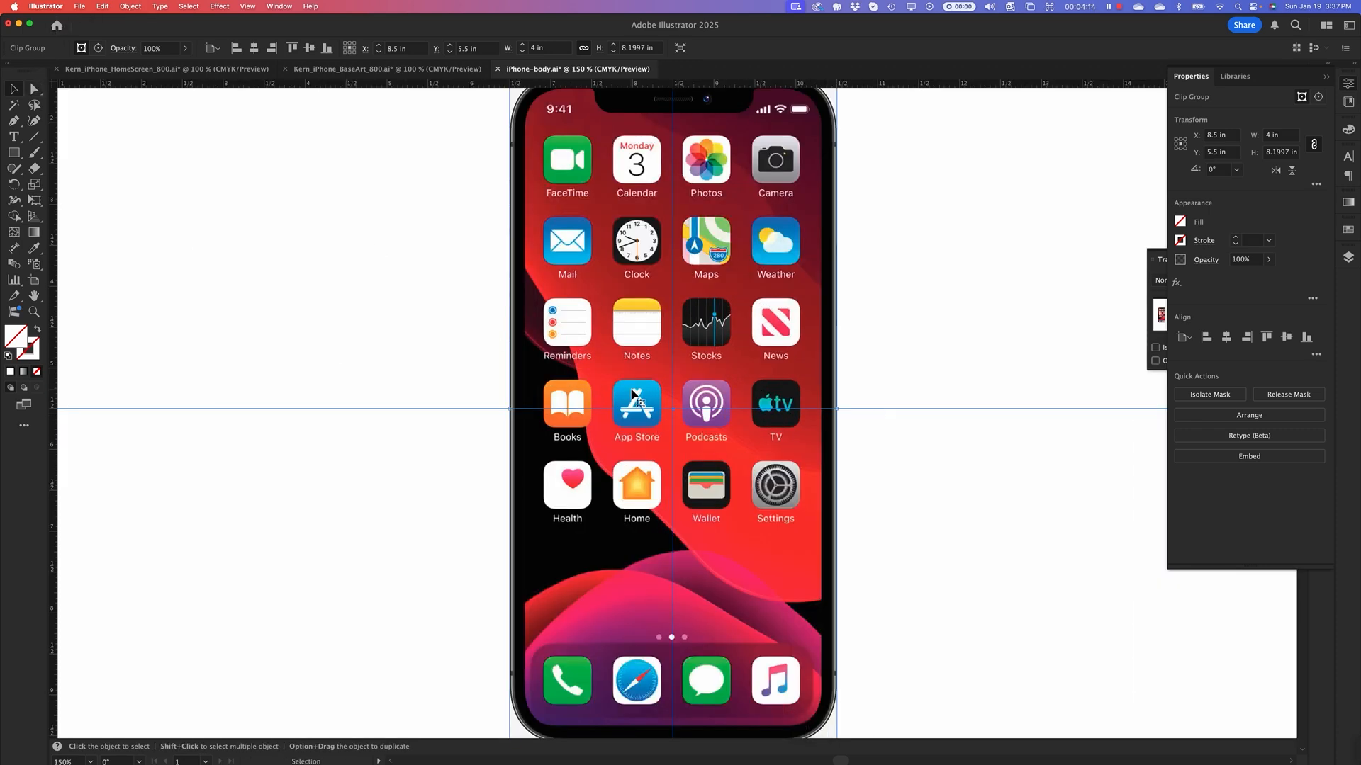
double_click(808, 415)
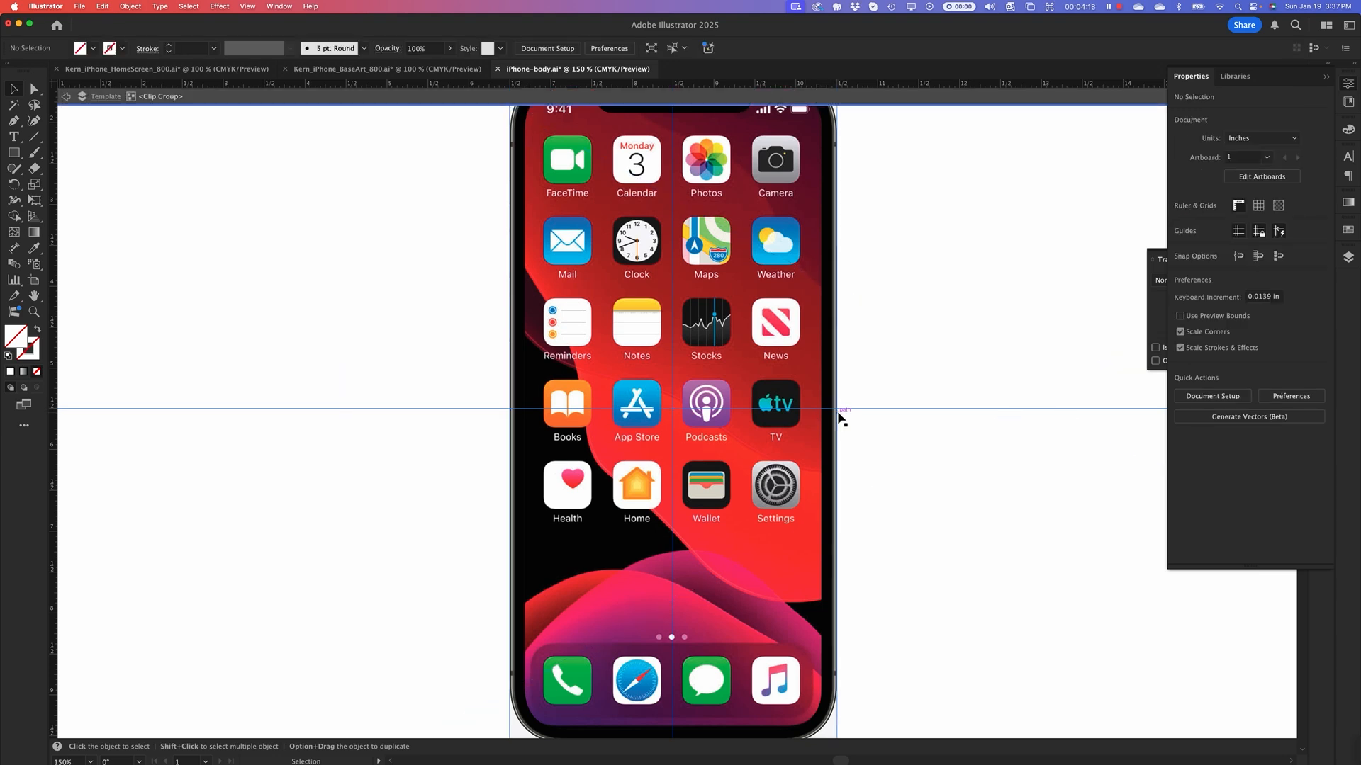
click(838, 418)
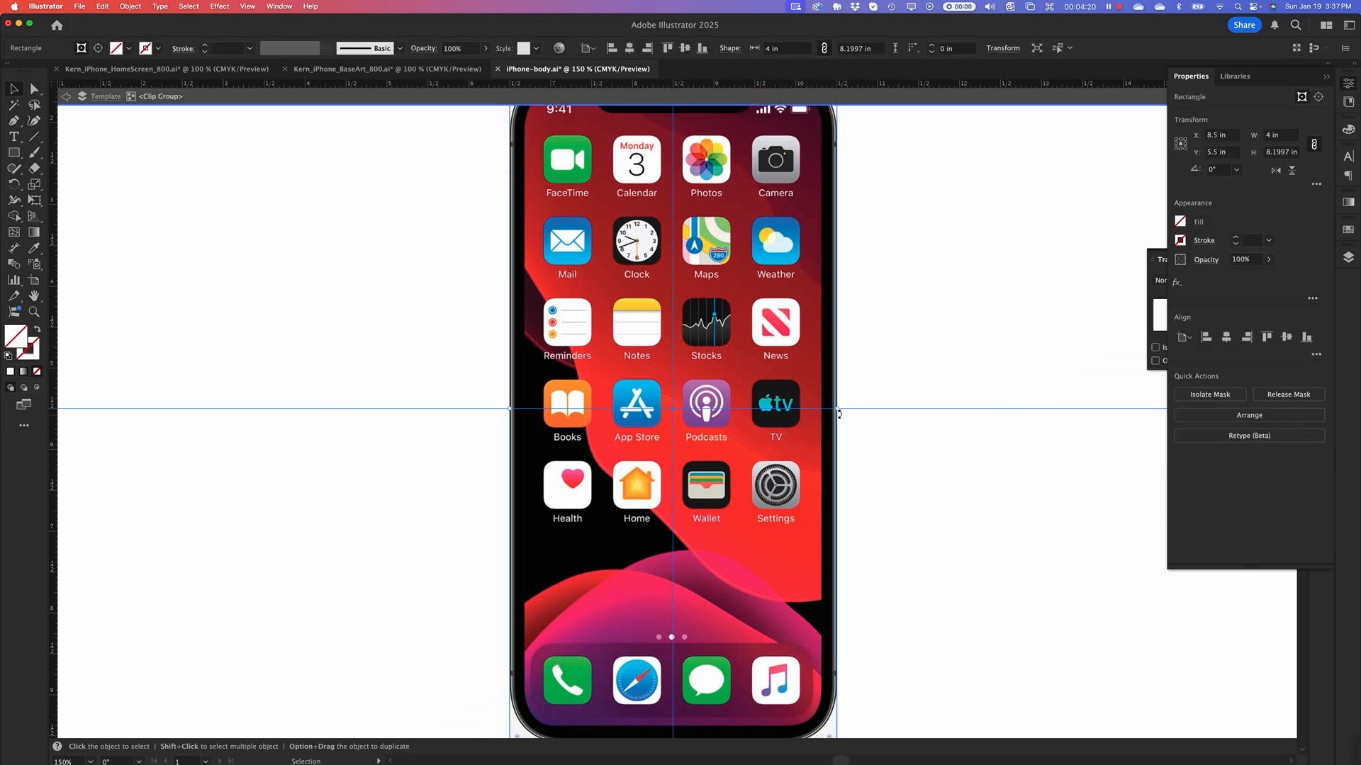
drag(838, 411, 844, 410)
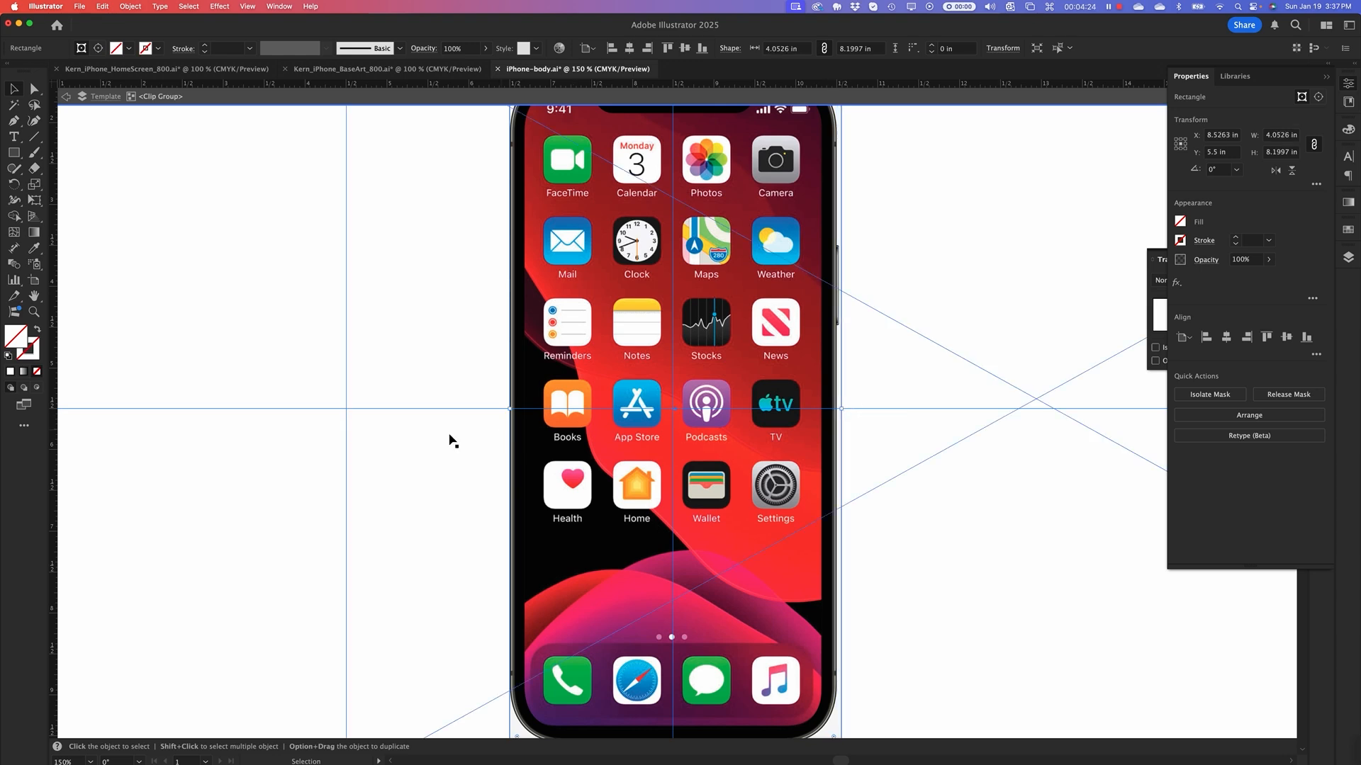
drag(510, 410, 507, 409)
Extend the mask rectangle slightly past the phone's lower and upper edges, making it about 8.33 in tall
key(space)
scroll(657, 305, down, 5)
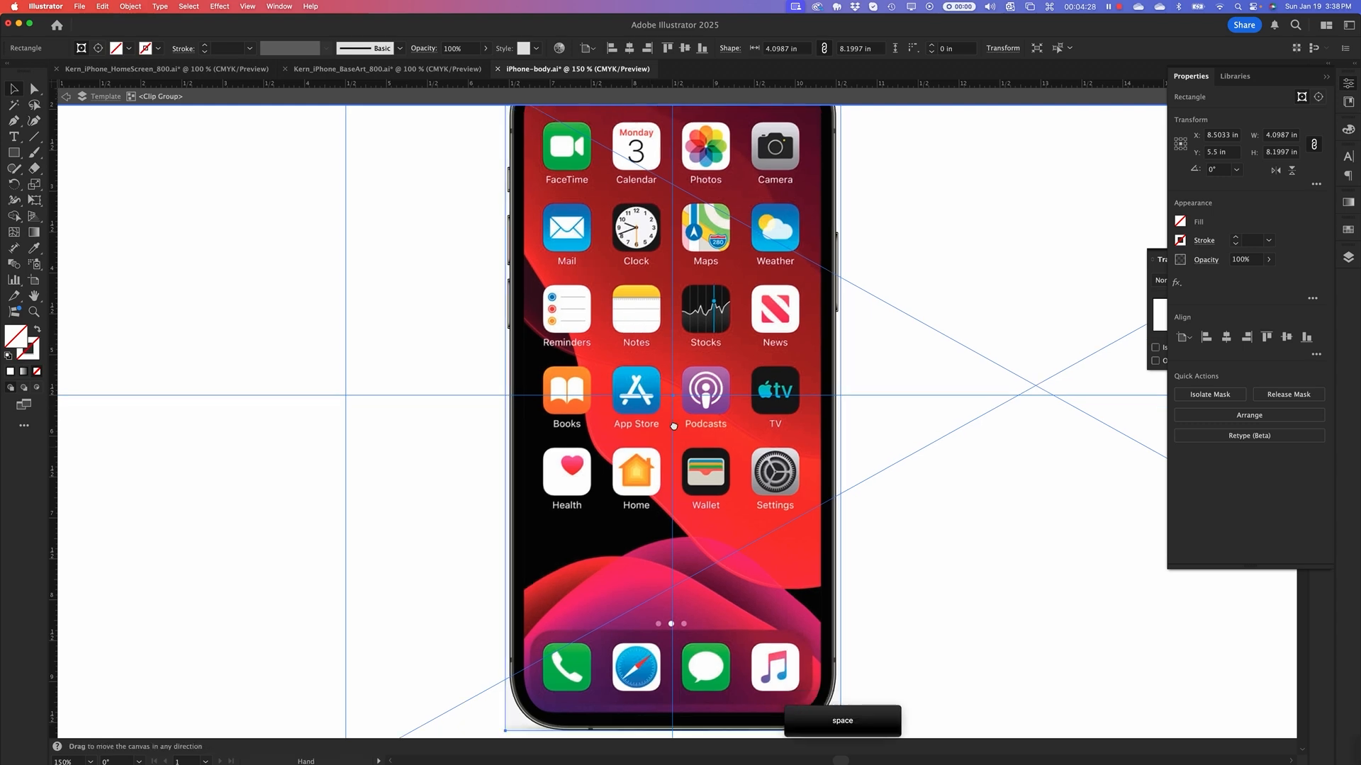
drag(657, 305, 658, 321)
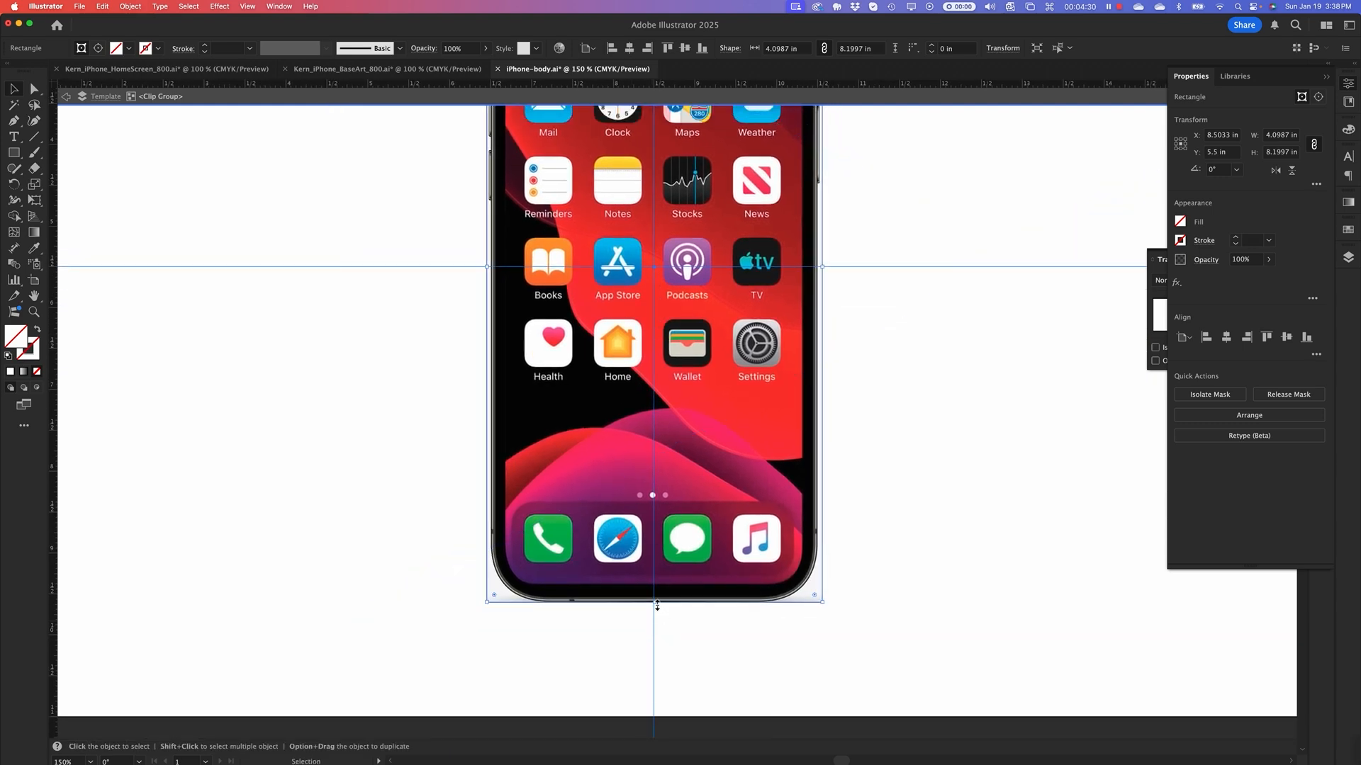
drag(657, 607, 658, 613)
key(space)
drag(644, 295, 637, 543)
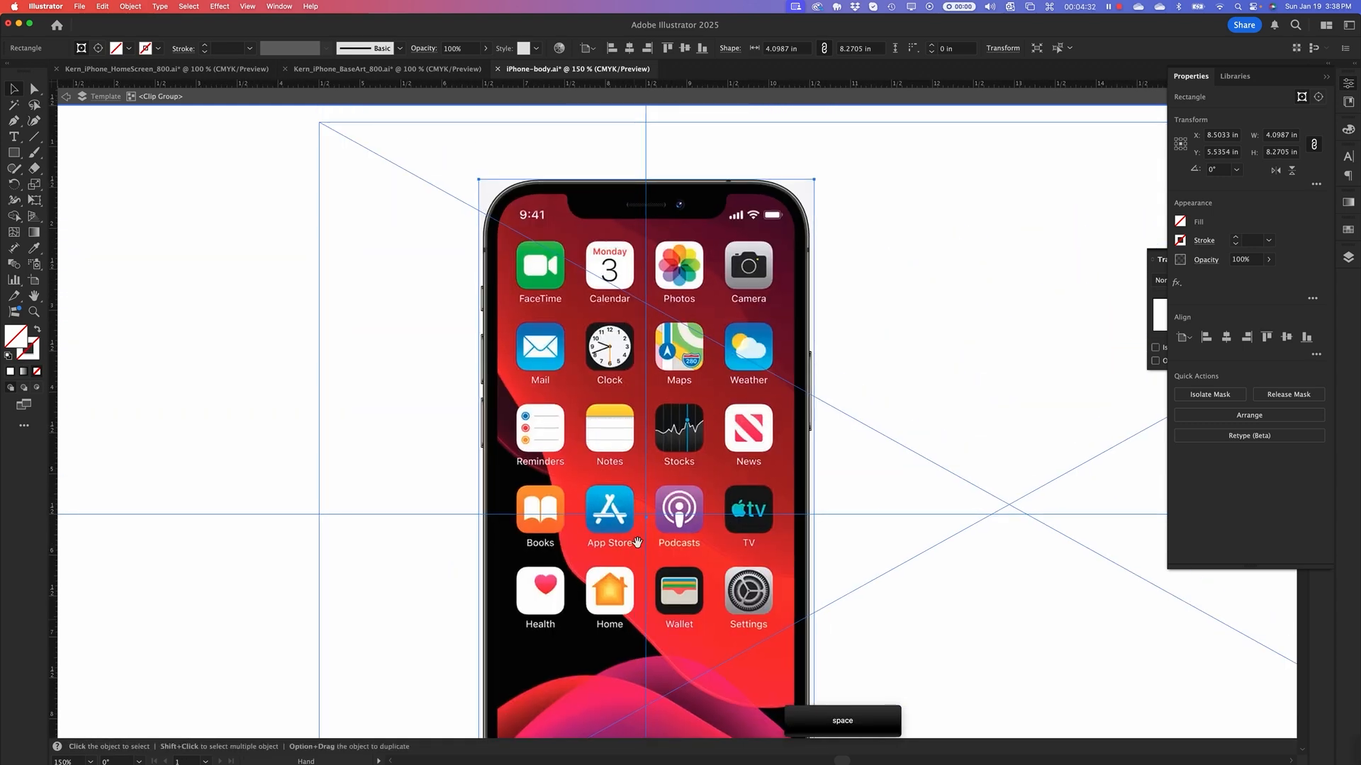
drag(645, 178, 646, 174)
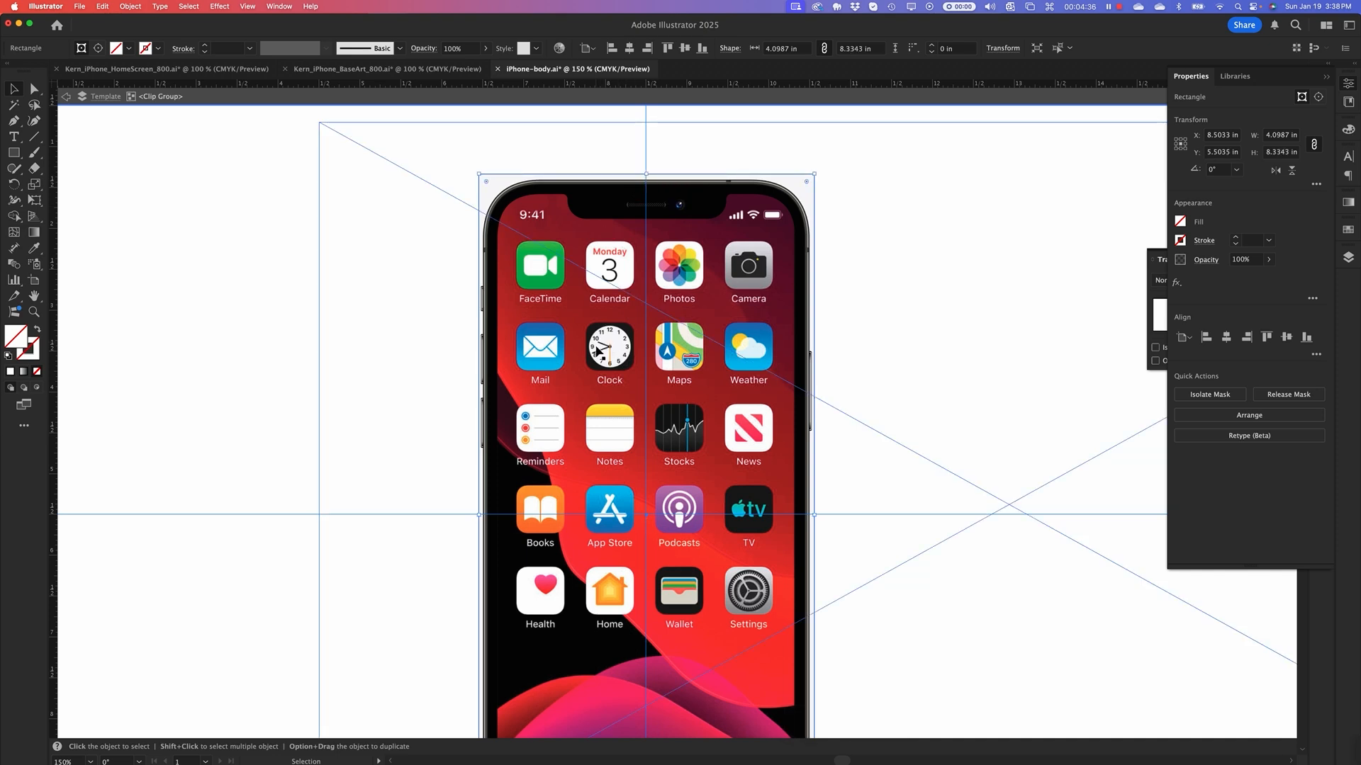
Deselect the mask and linked image, and exit the clip group's isolation mode
click(193, 185)
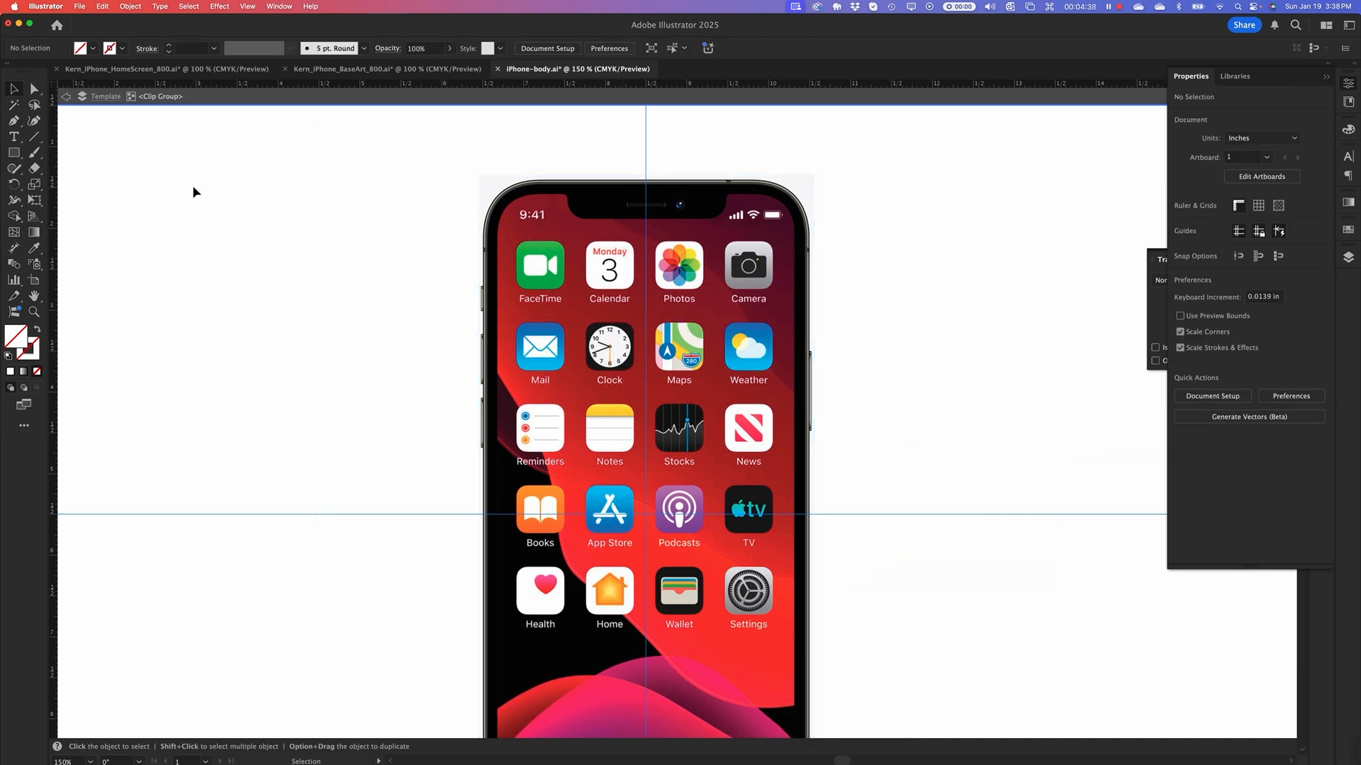
click(740, 312)
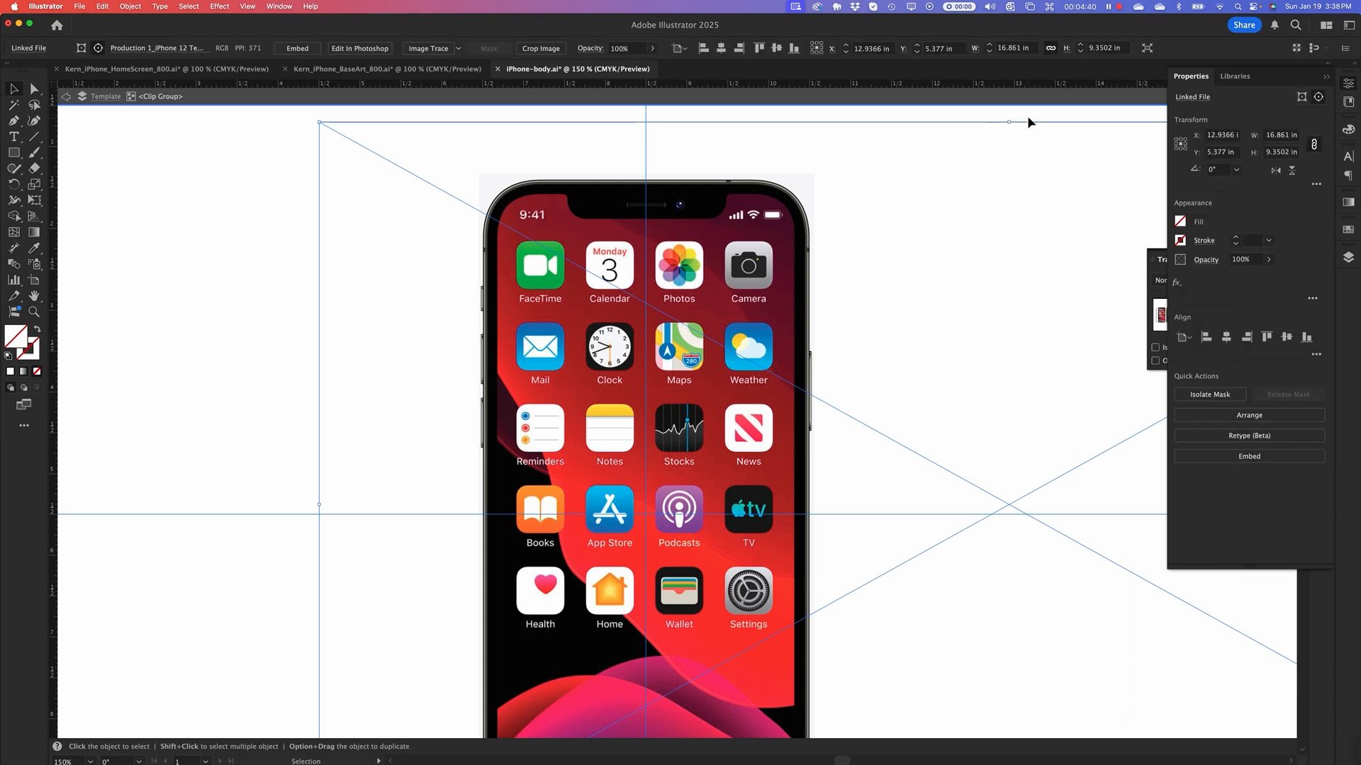
click(1091, 126)
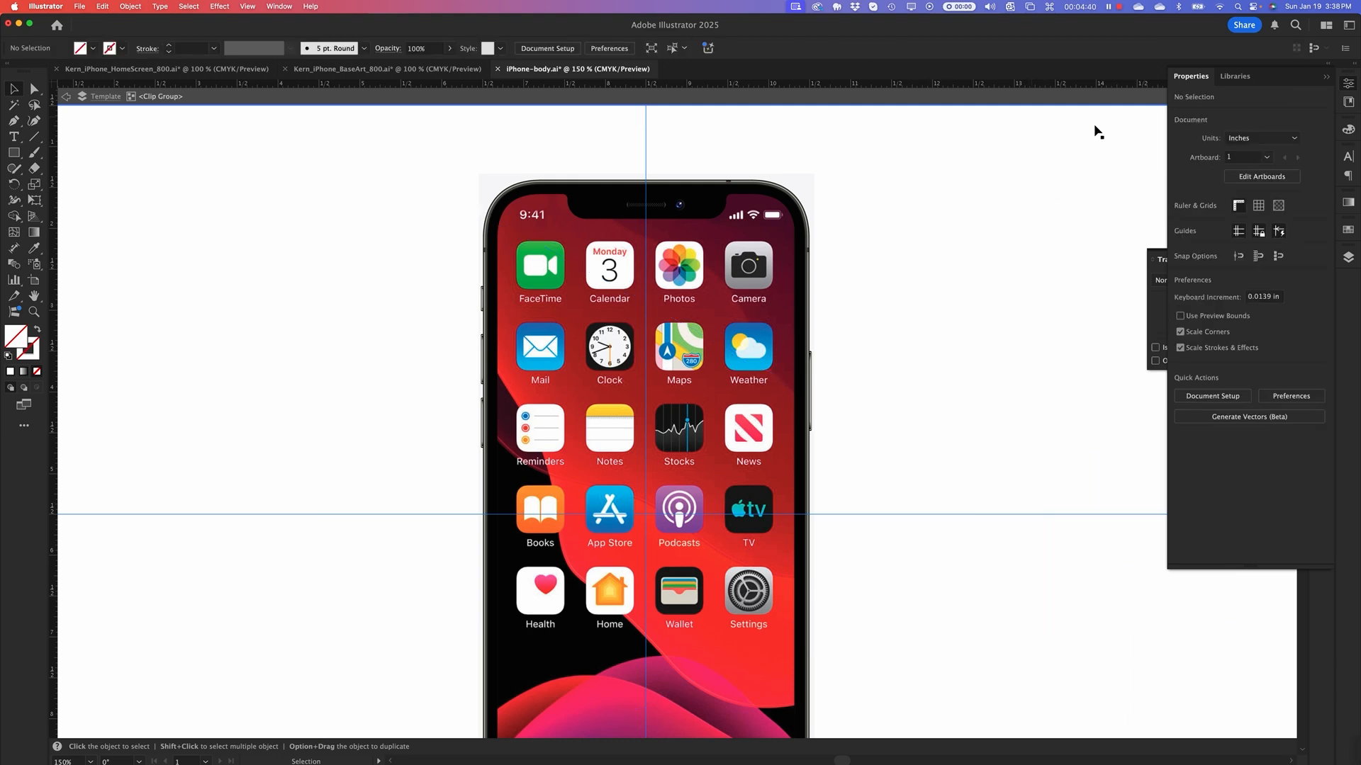
click(1348, 257)
click(1241, 237)
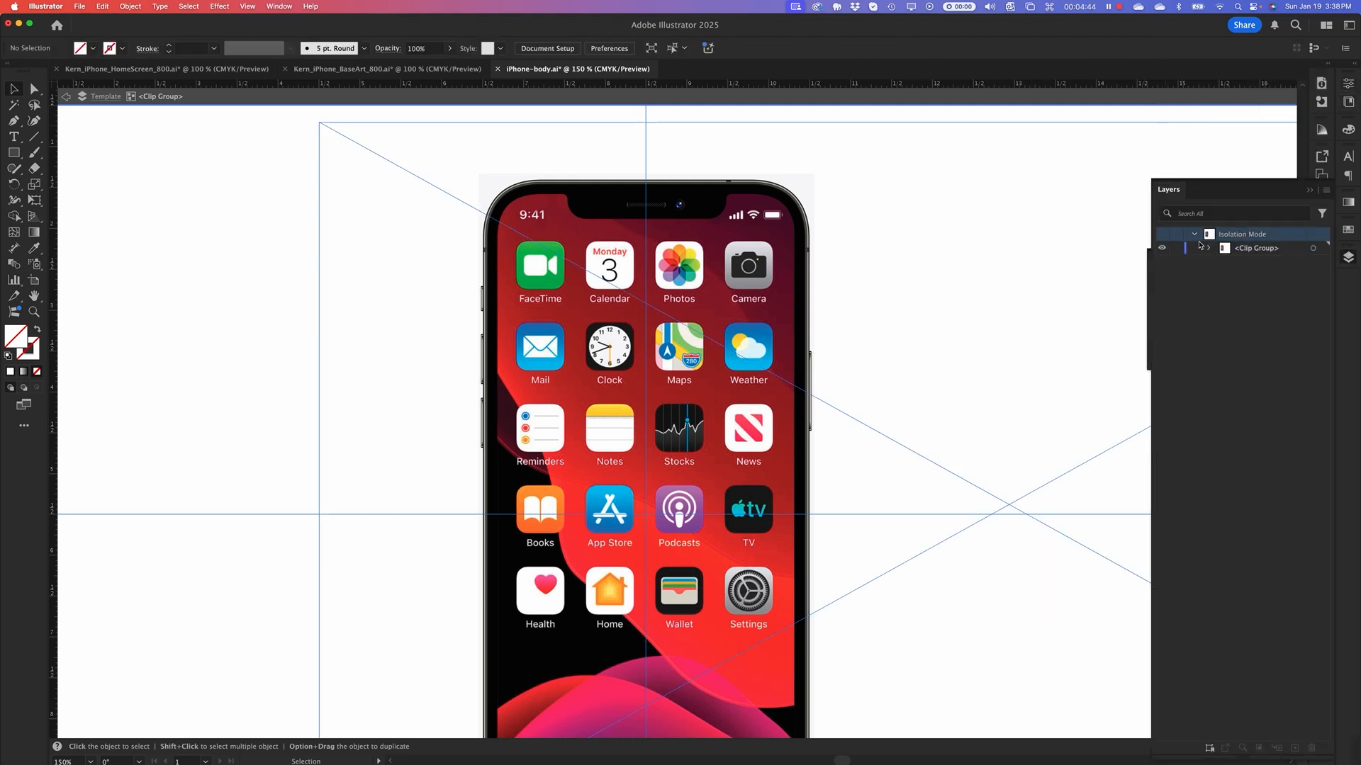
double_click(1004, 114)
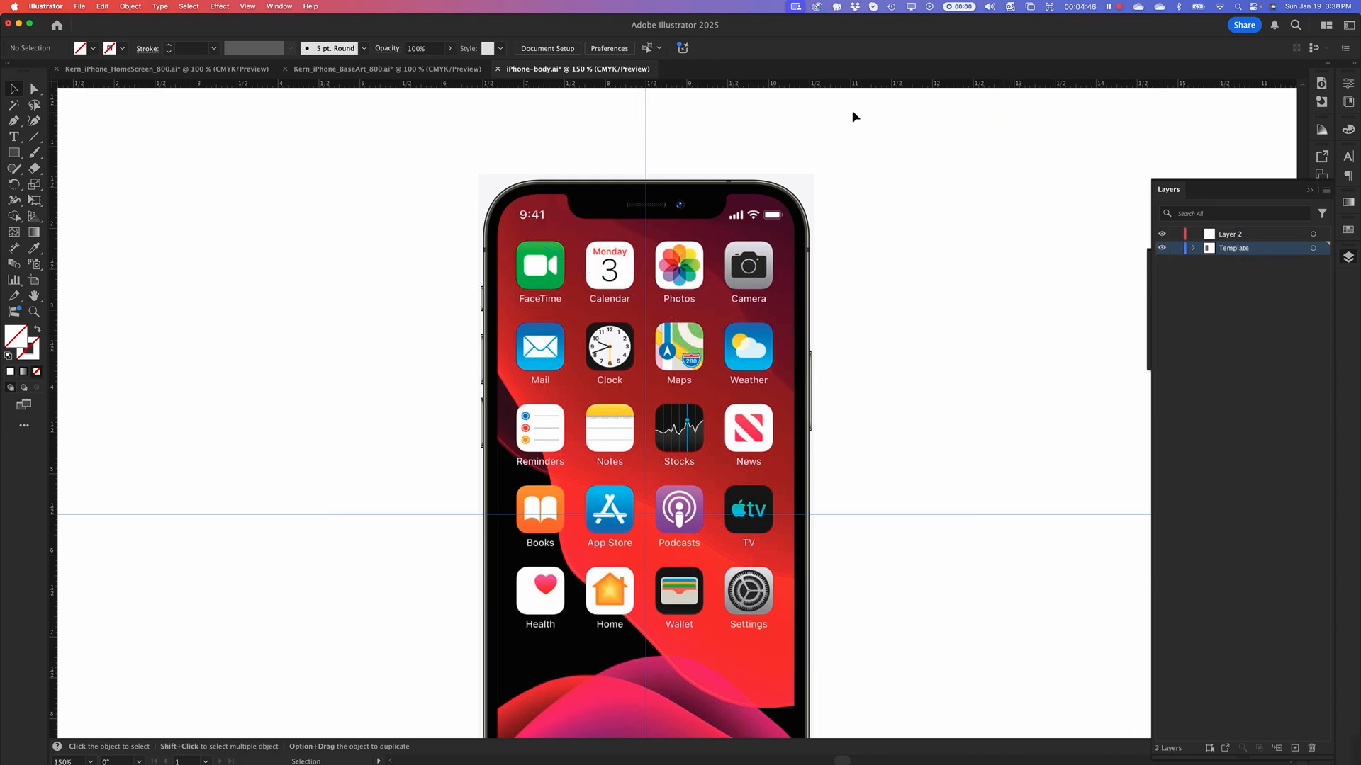
Convert the layer holding the phone photo into a template layer with images dimmed to 50%
double_click(1210, 249)
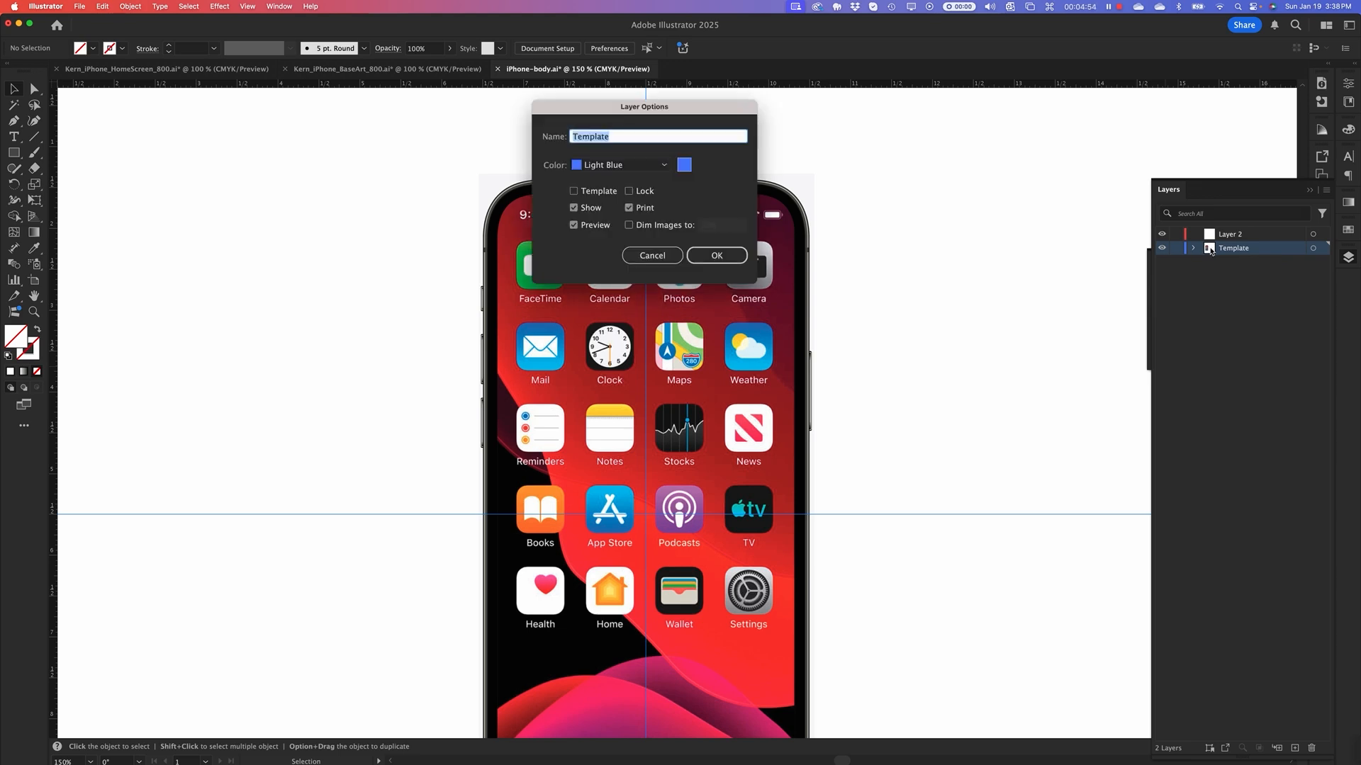
click(596, 192)
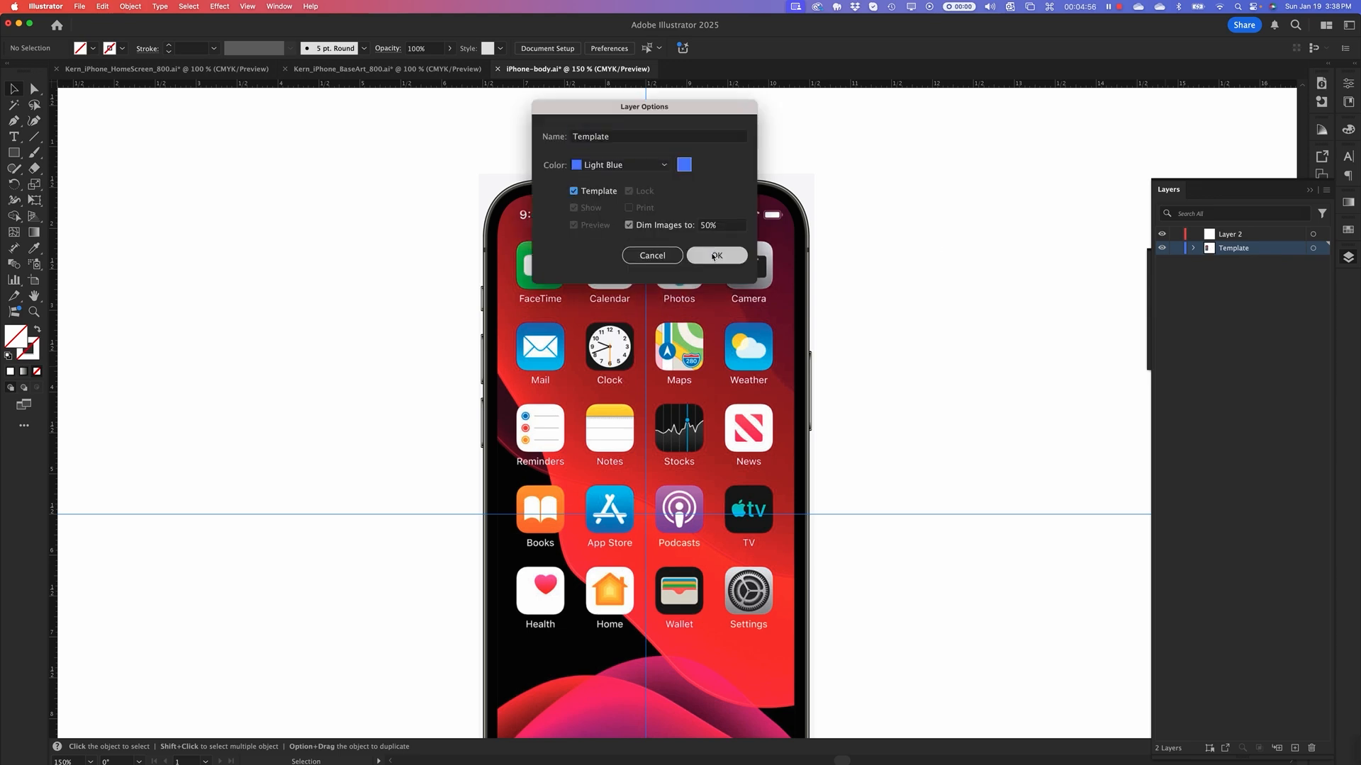
click(715, 256)
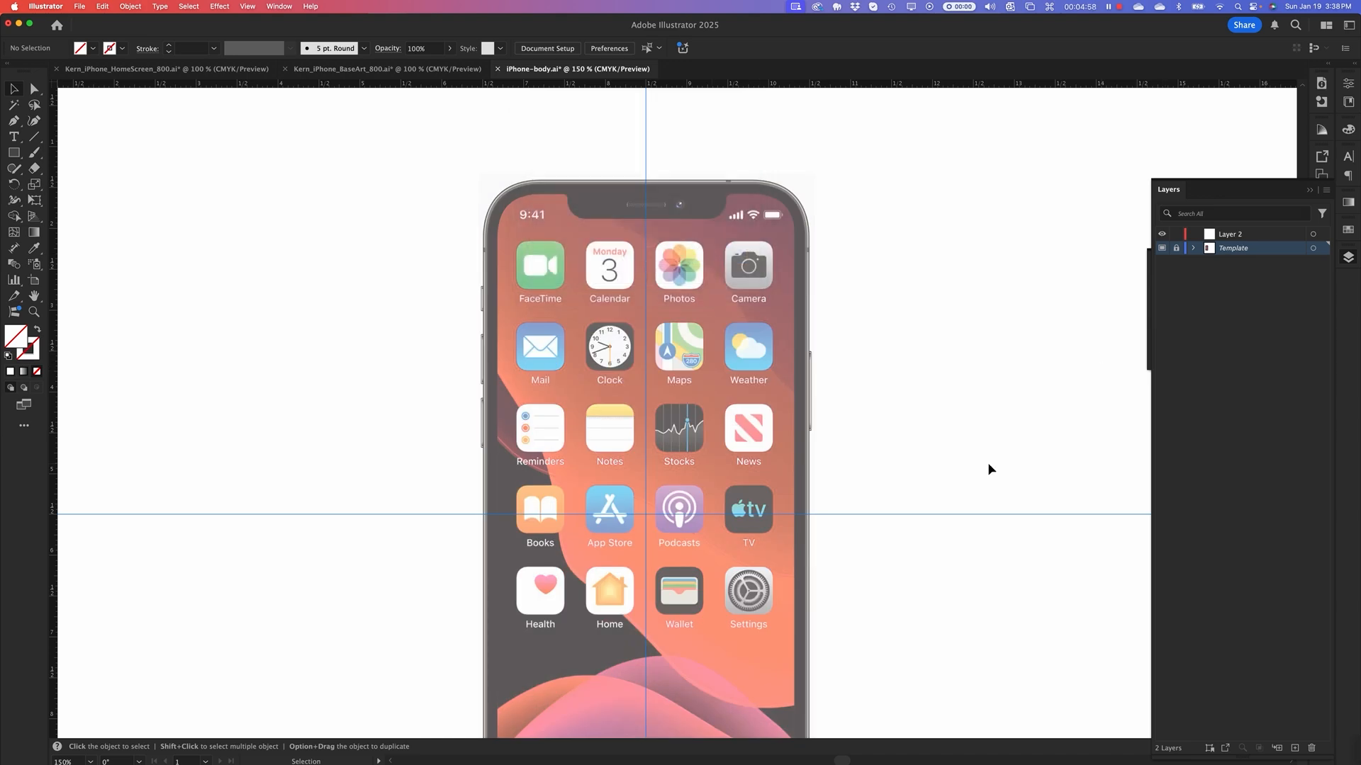
Rename Layer 2 as "Phone Frame"
key(super+1)
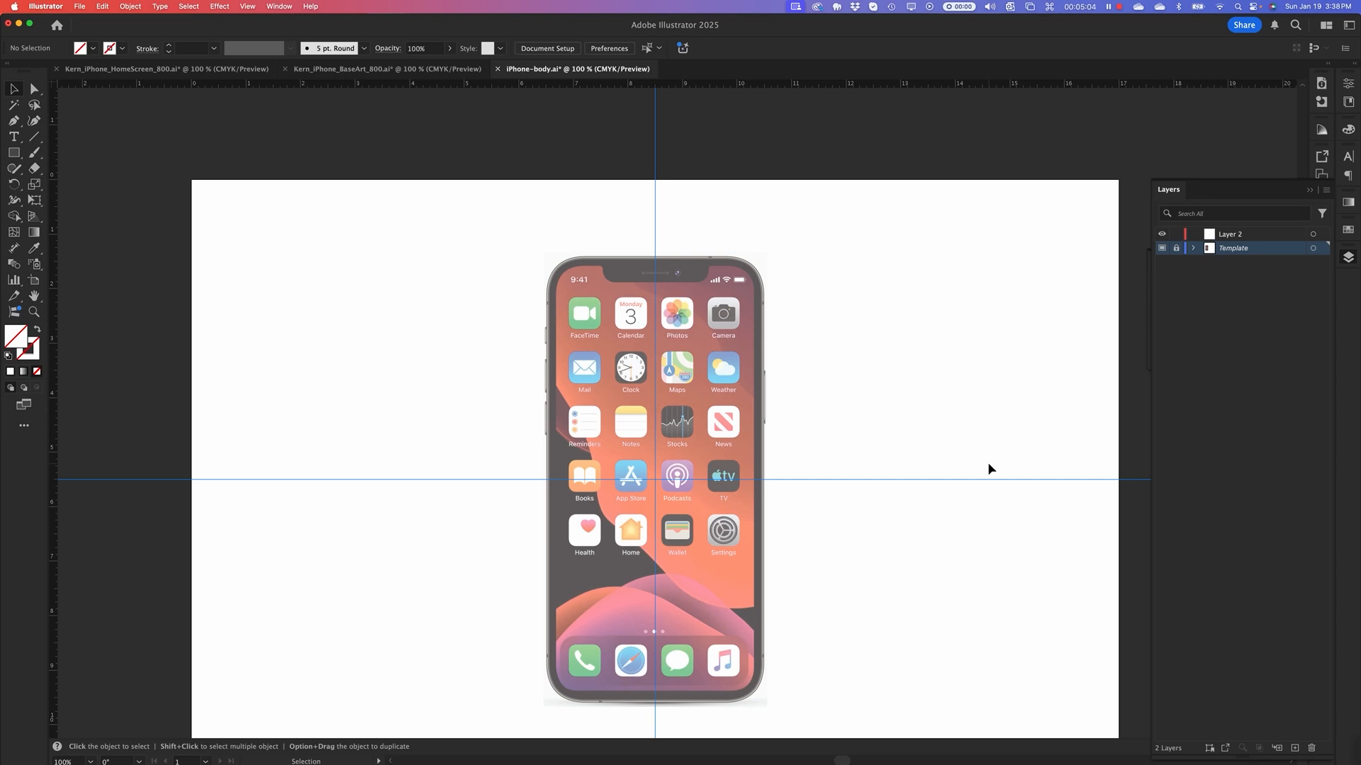
key(space)
drag(814, 564, 743, 464)
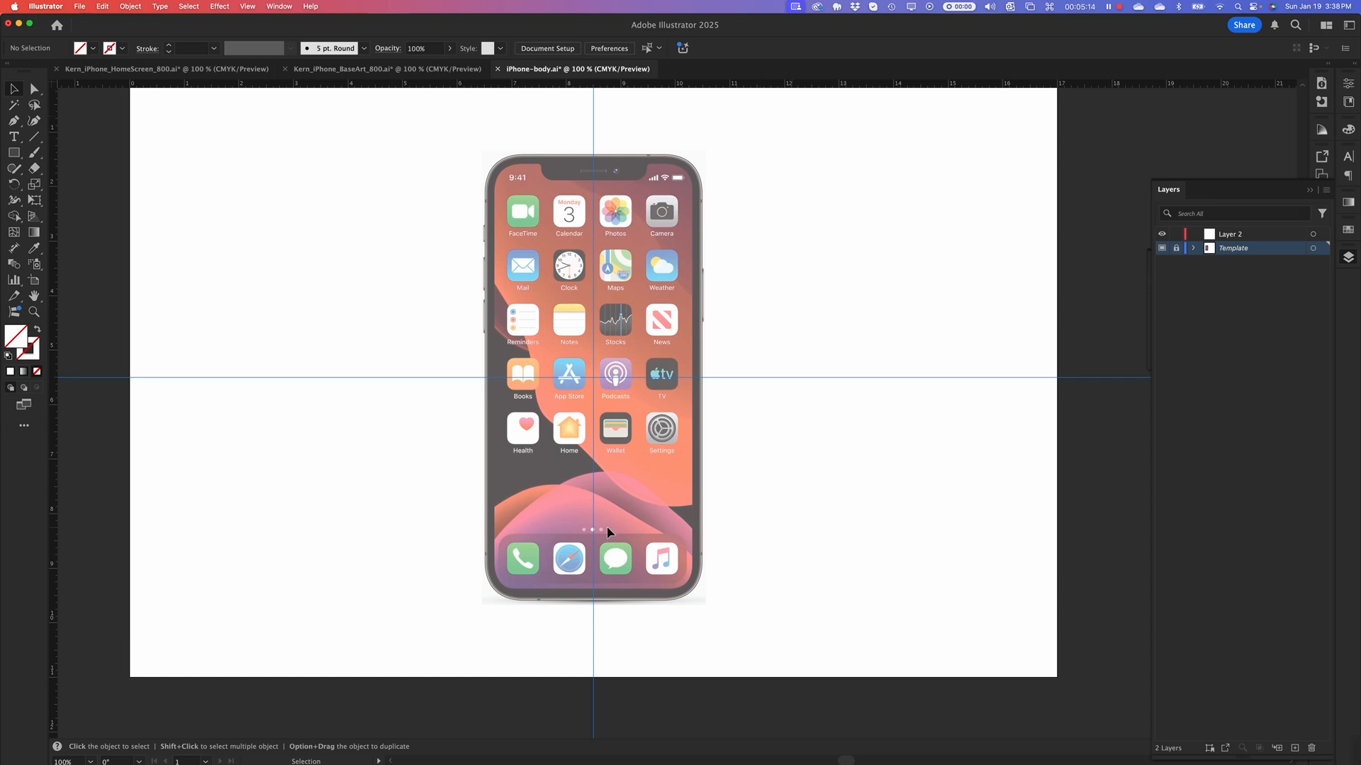
double_click(1230, 235)
click(1231, 298)
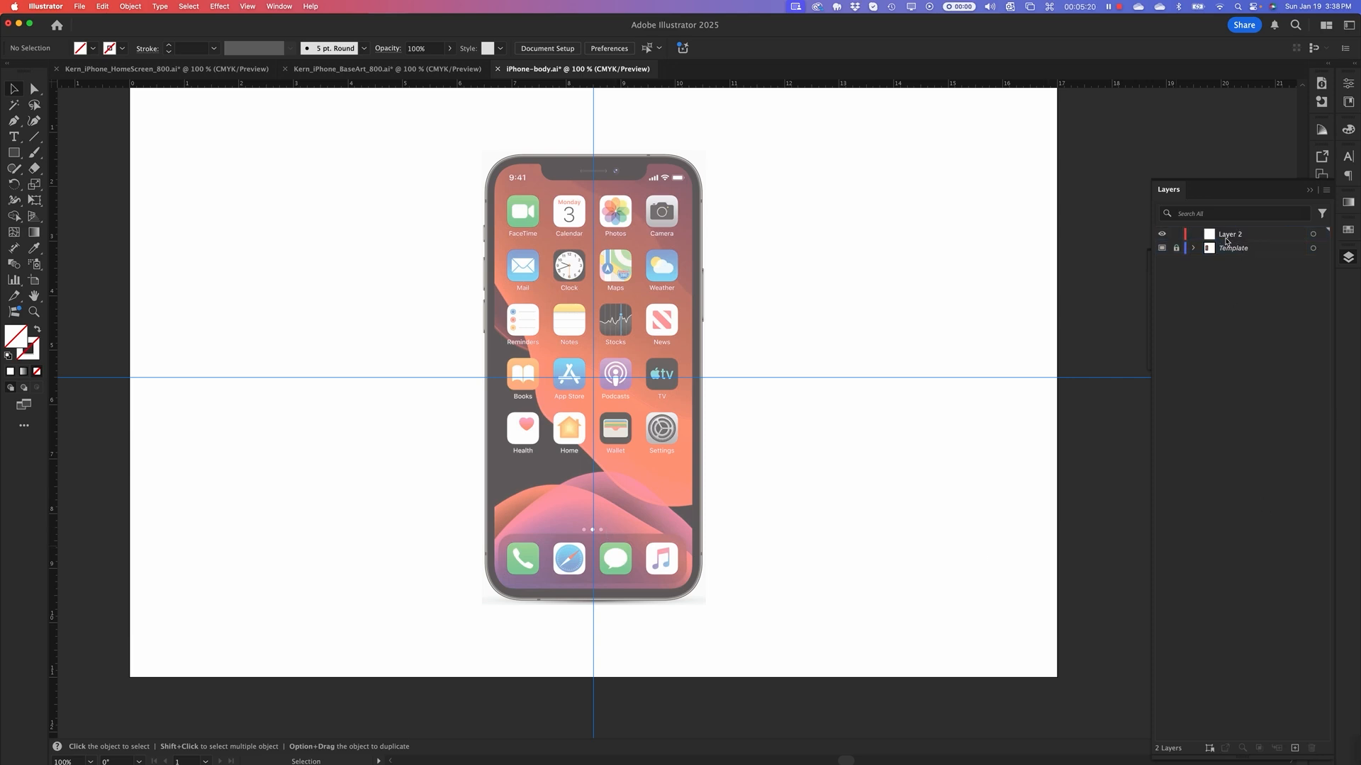
click(1211, 235)
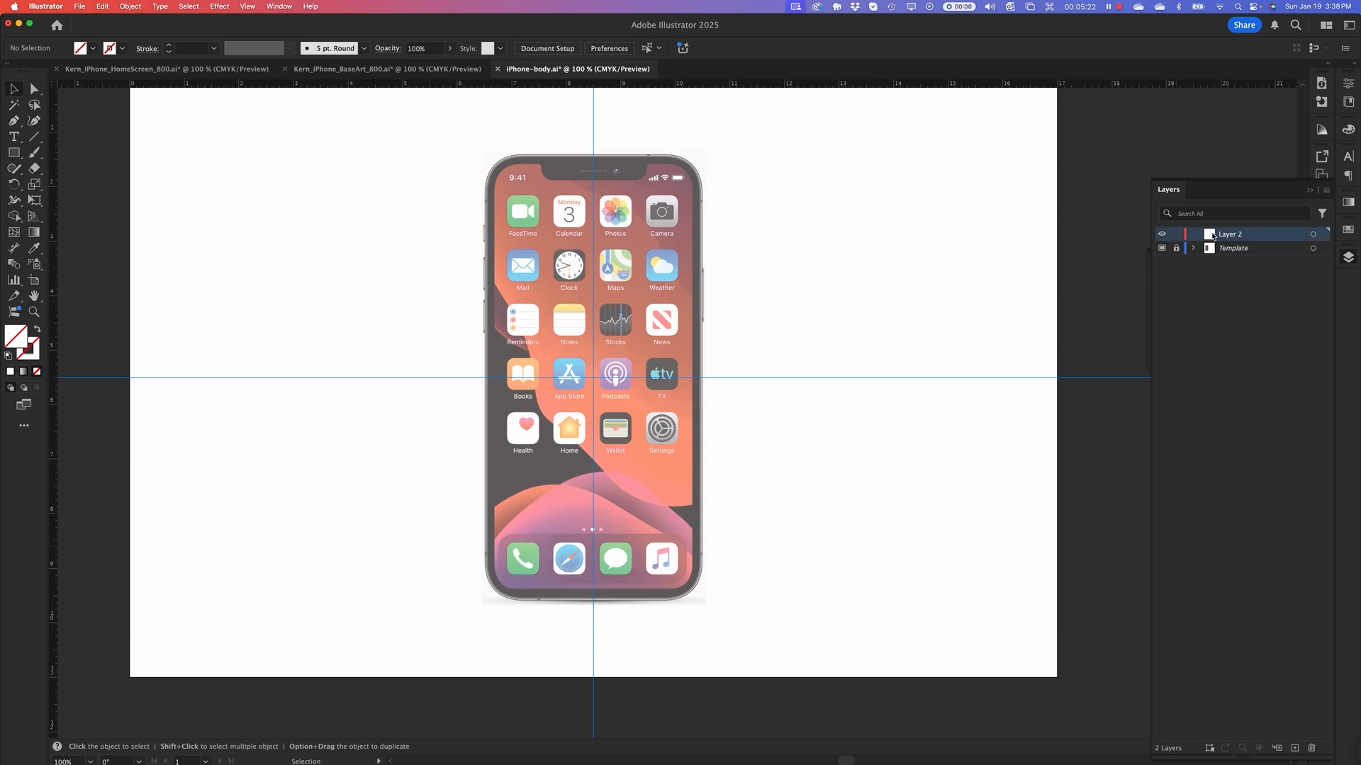
double_click(1228, 235)
text(Pho)
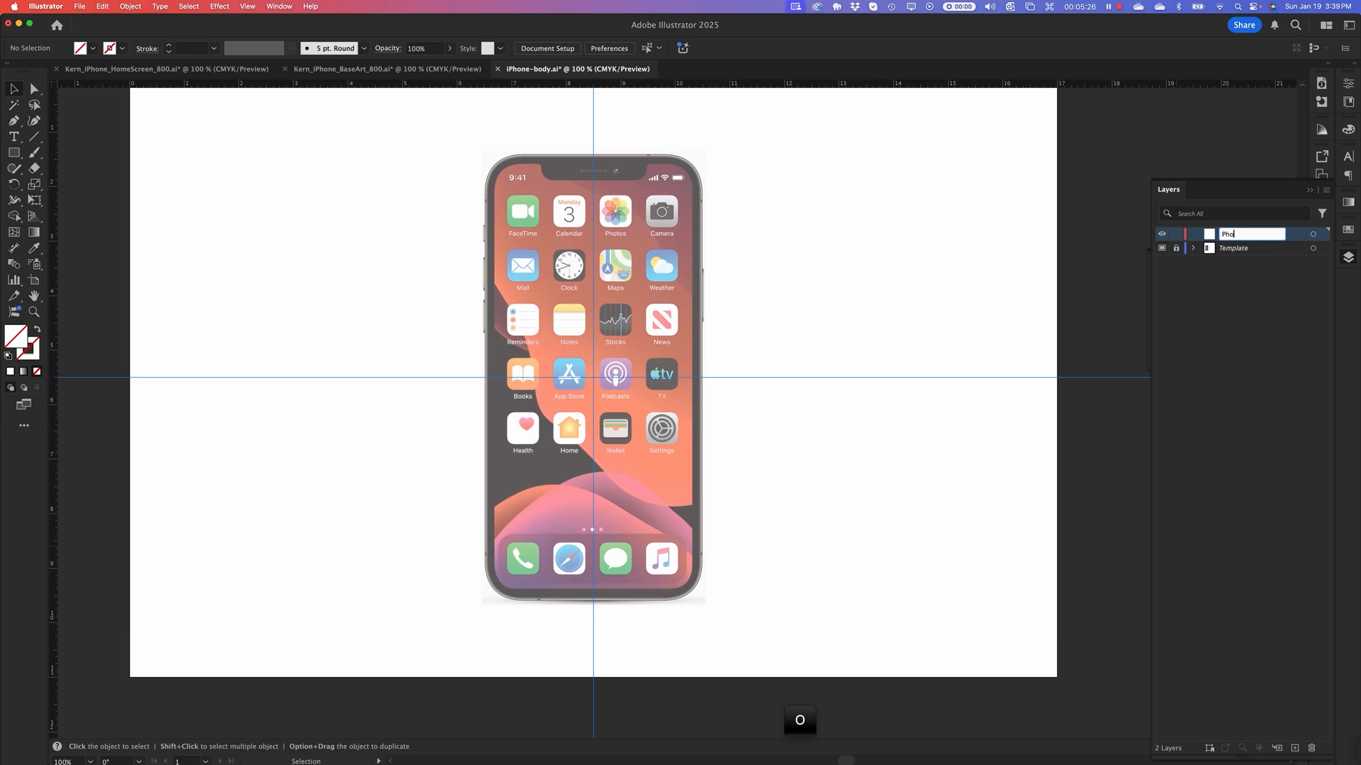
text(ne Frame)
key(Return)
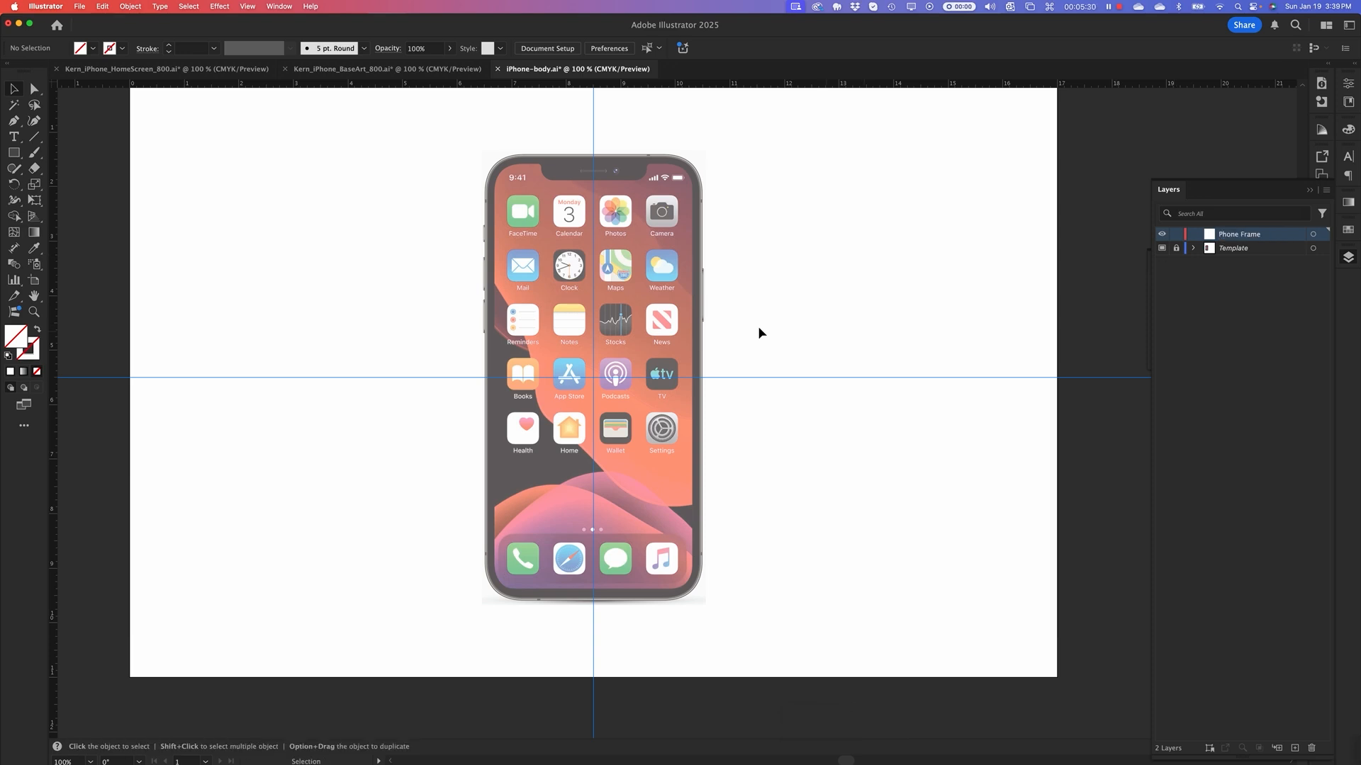
Draw a rectangle about 4.02 by 7.12 in on the Phone Frame layer, starting at the phone's upper-left corner
key(super+equal)
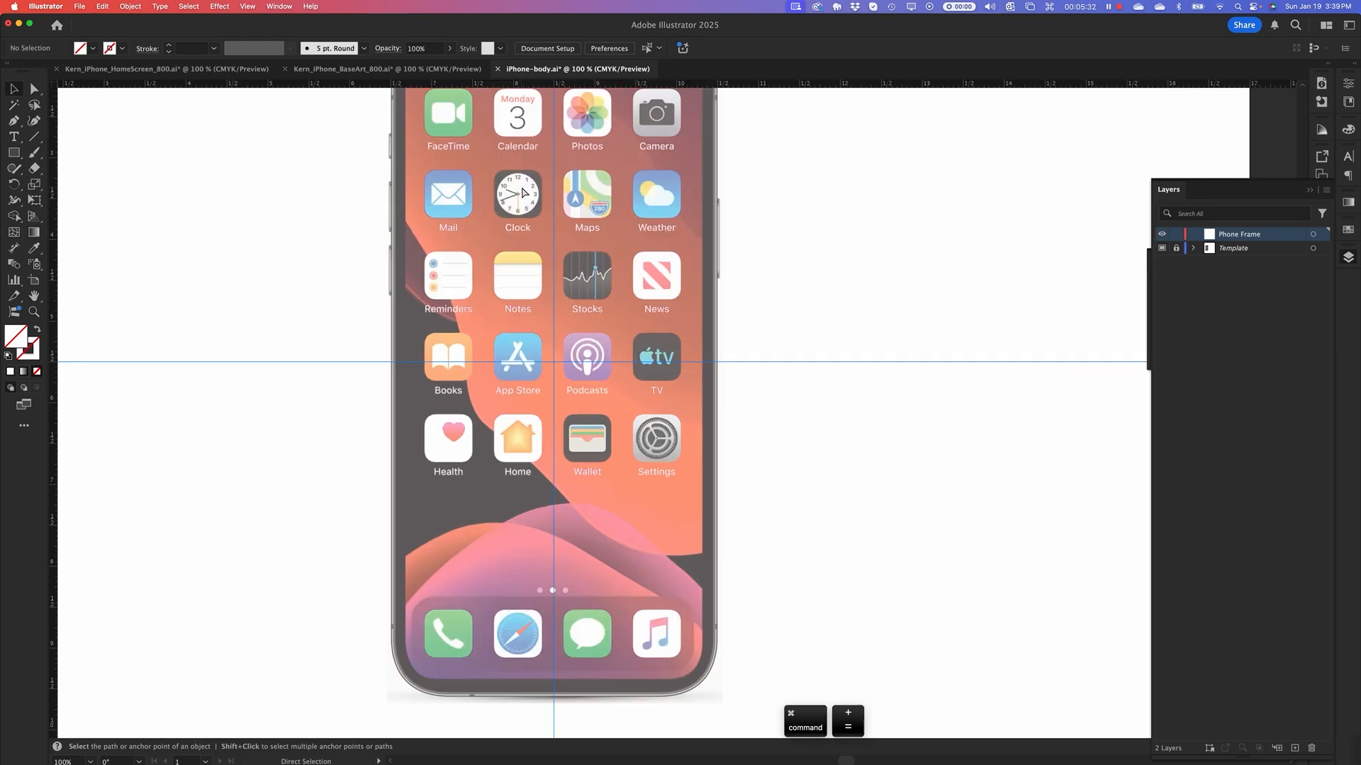
key(space)
drag(460, 220, 491, 341)
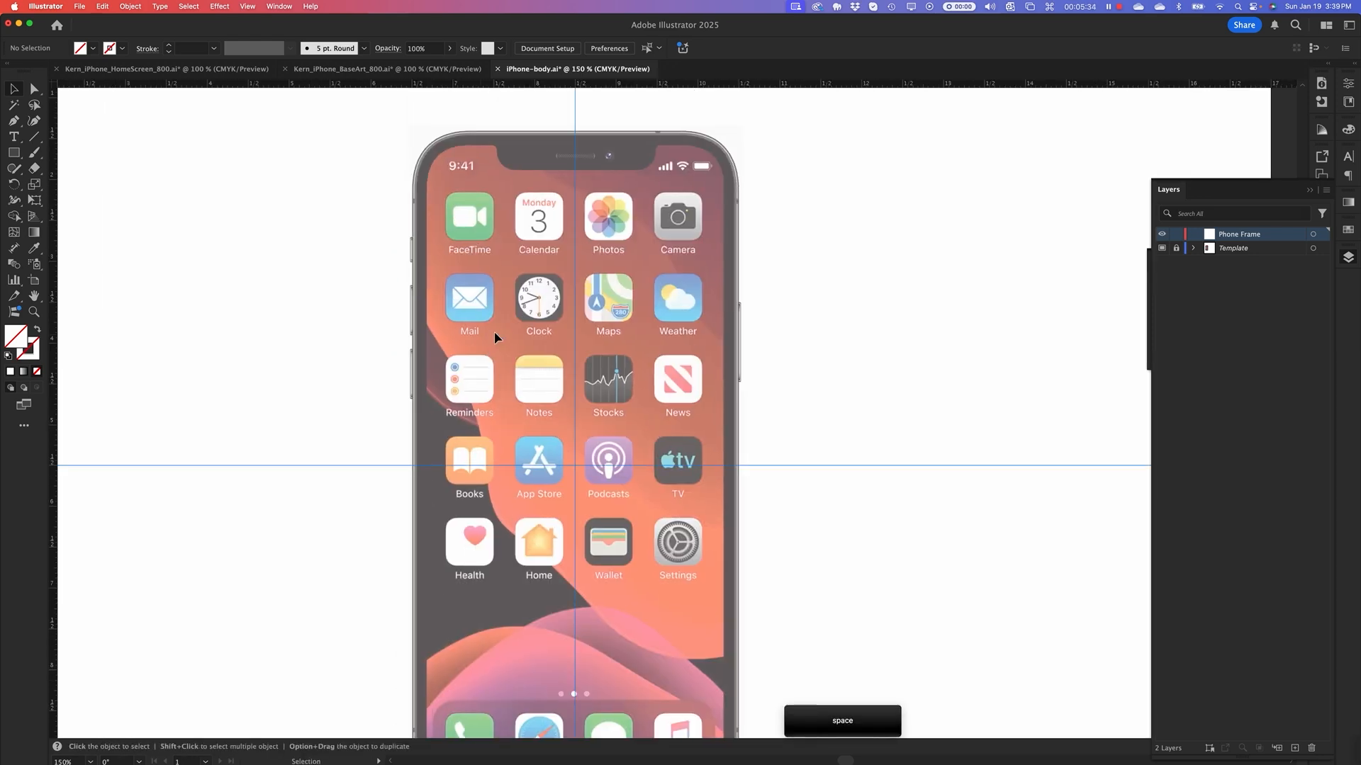
click(15, 152)
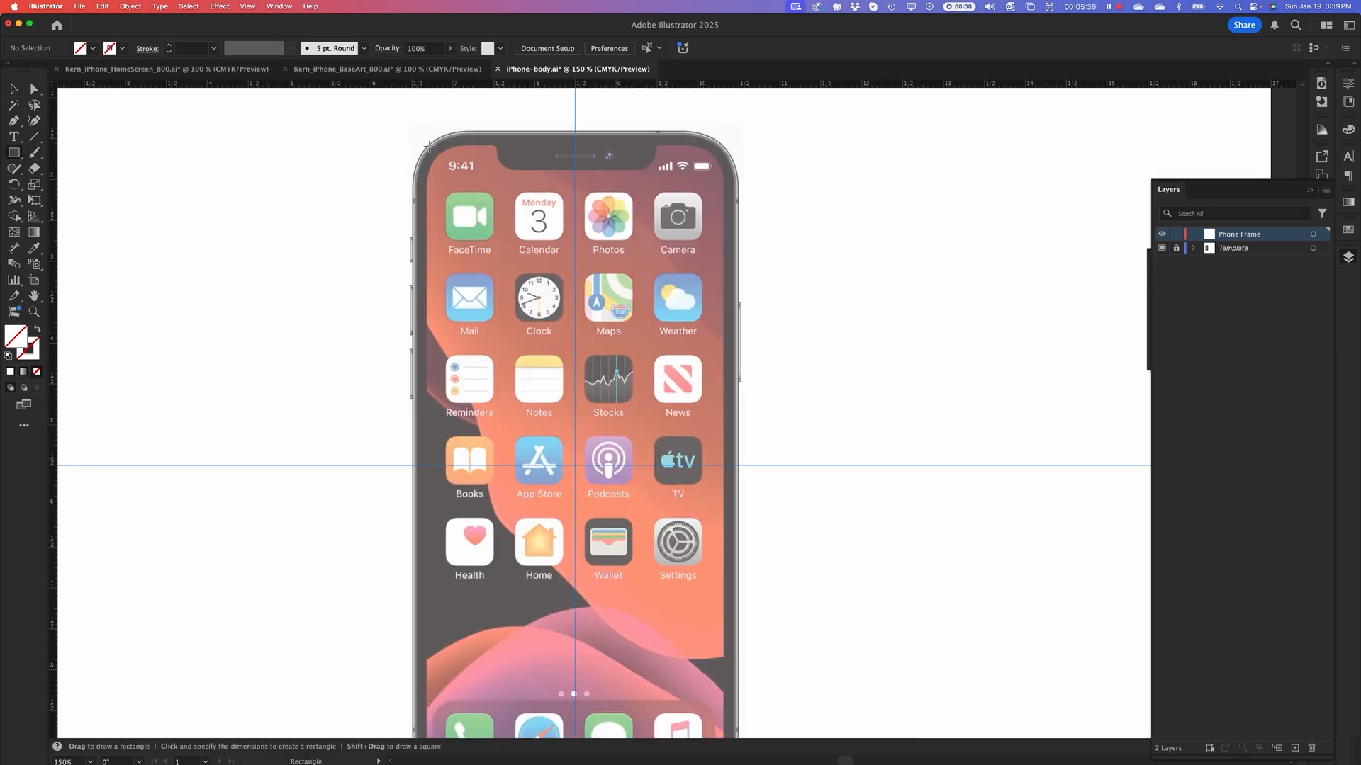
drag(410, 130, 739, 712)
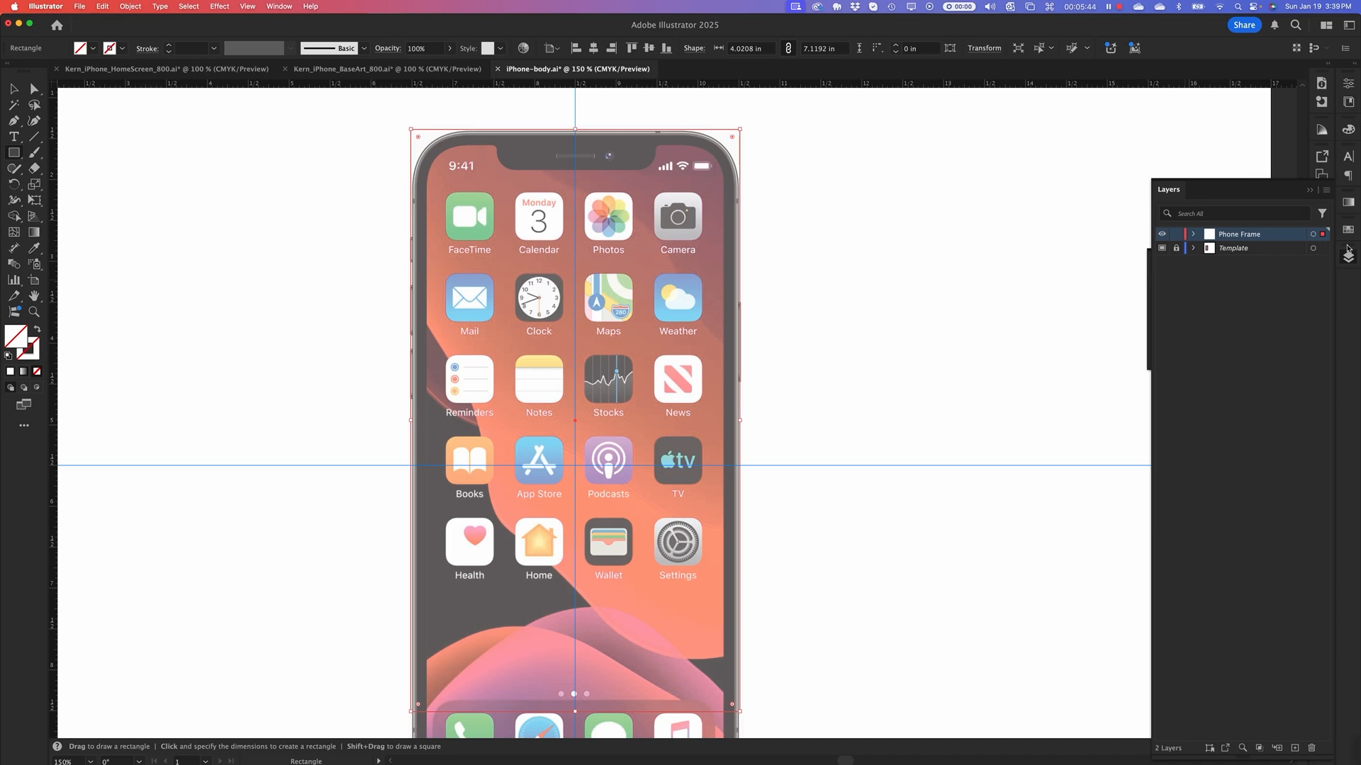
Fill the rectangle on the Phone Frame layer with a mid-gray swatch and switch the document to outline view
click(1348, 232)
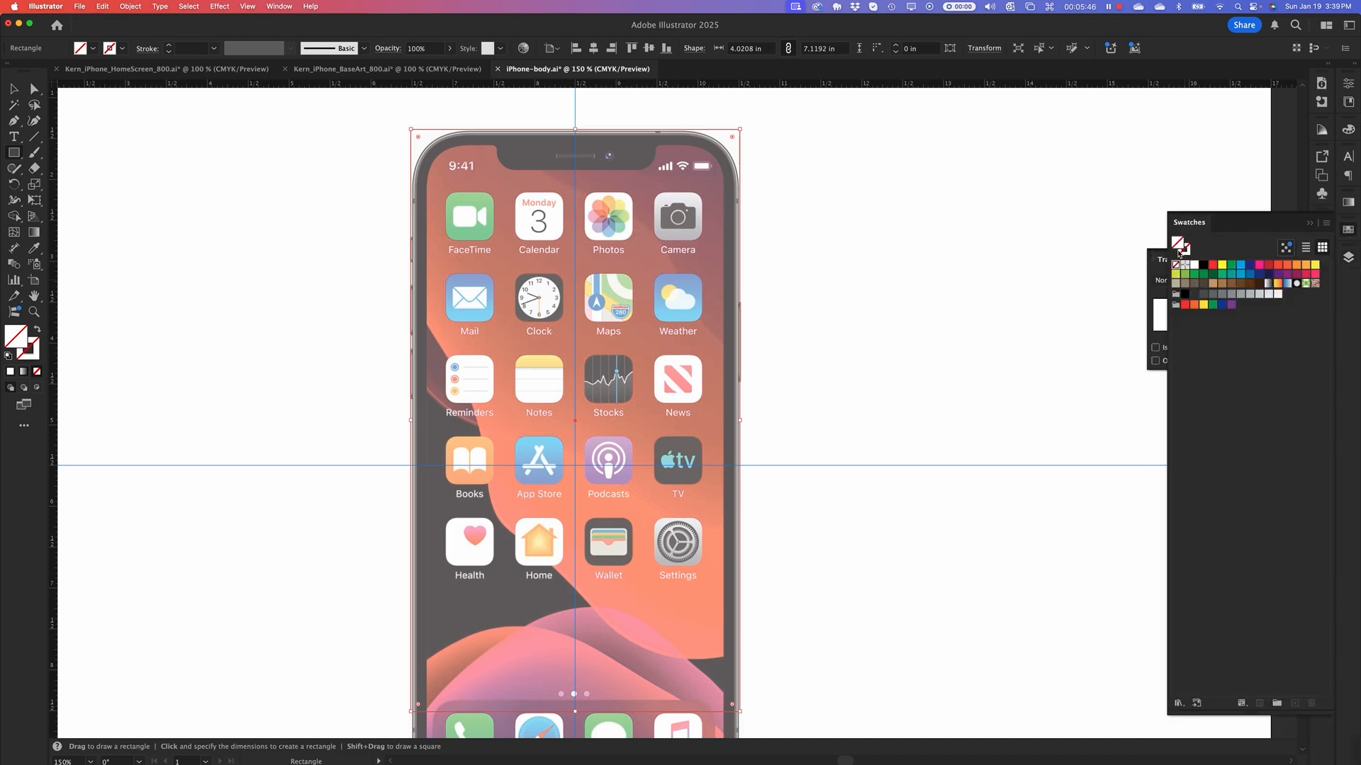
click(1232, 295)
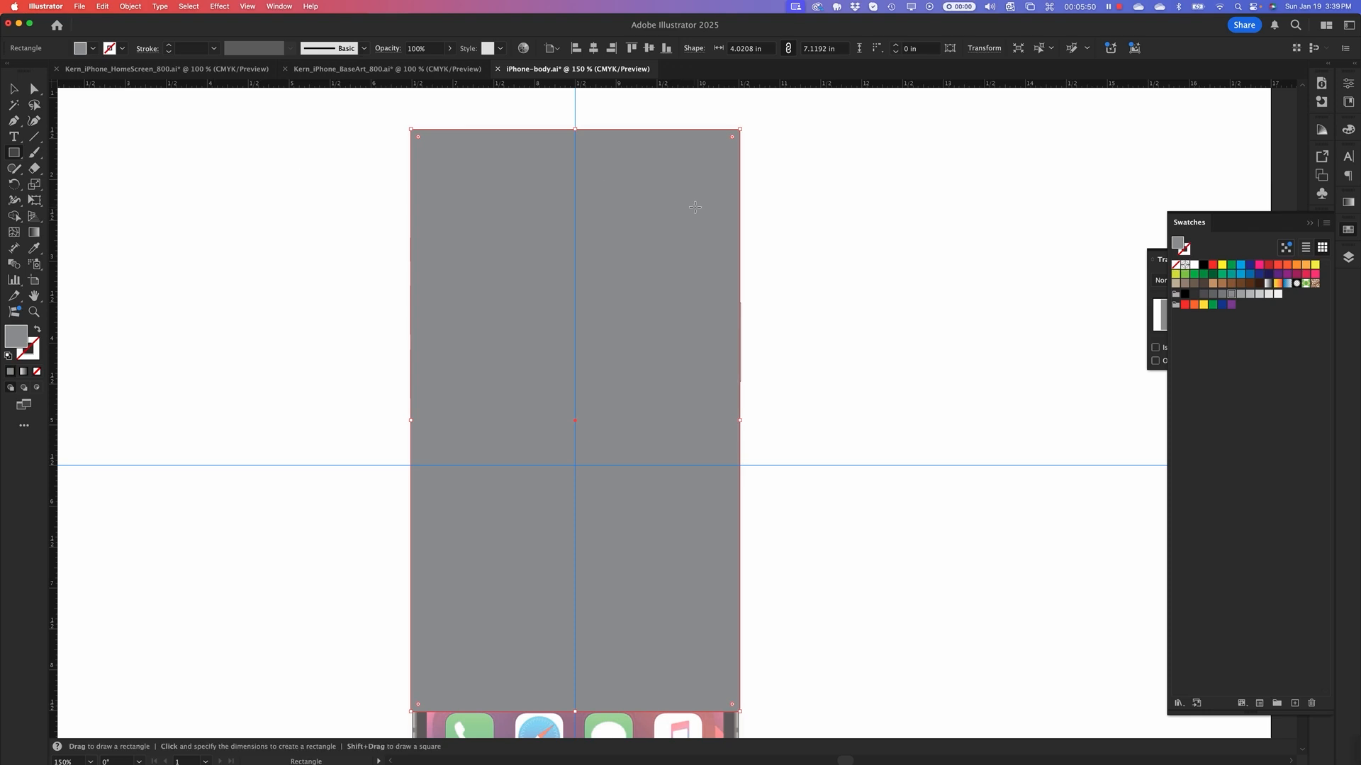
key(super+y)
key(super+y)
key(super+y)
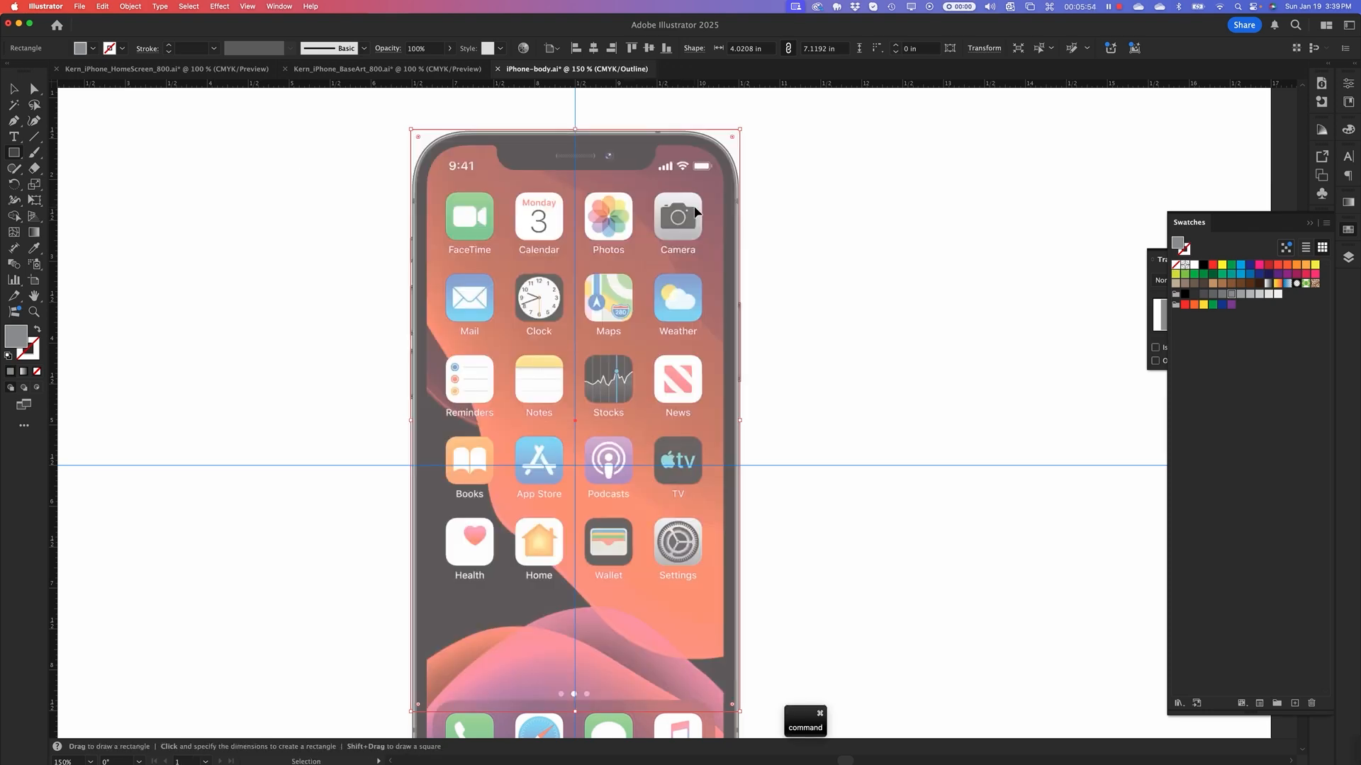
key(super+y)
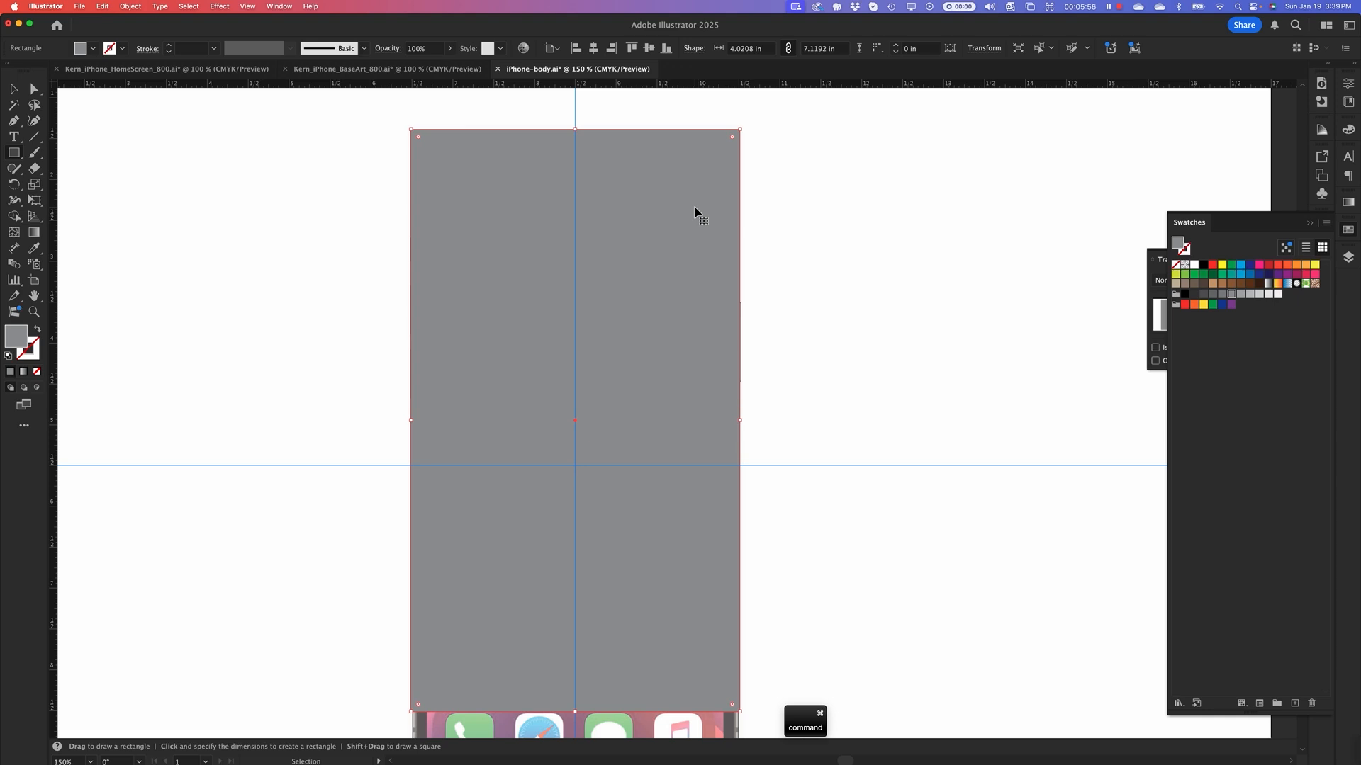
key(super+y)
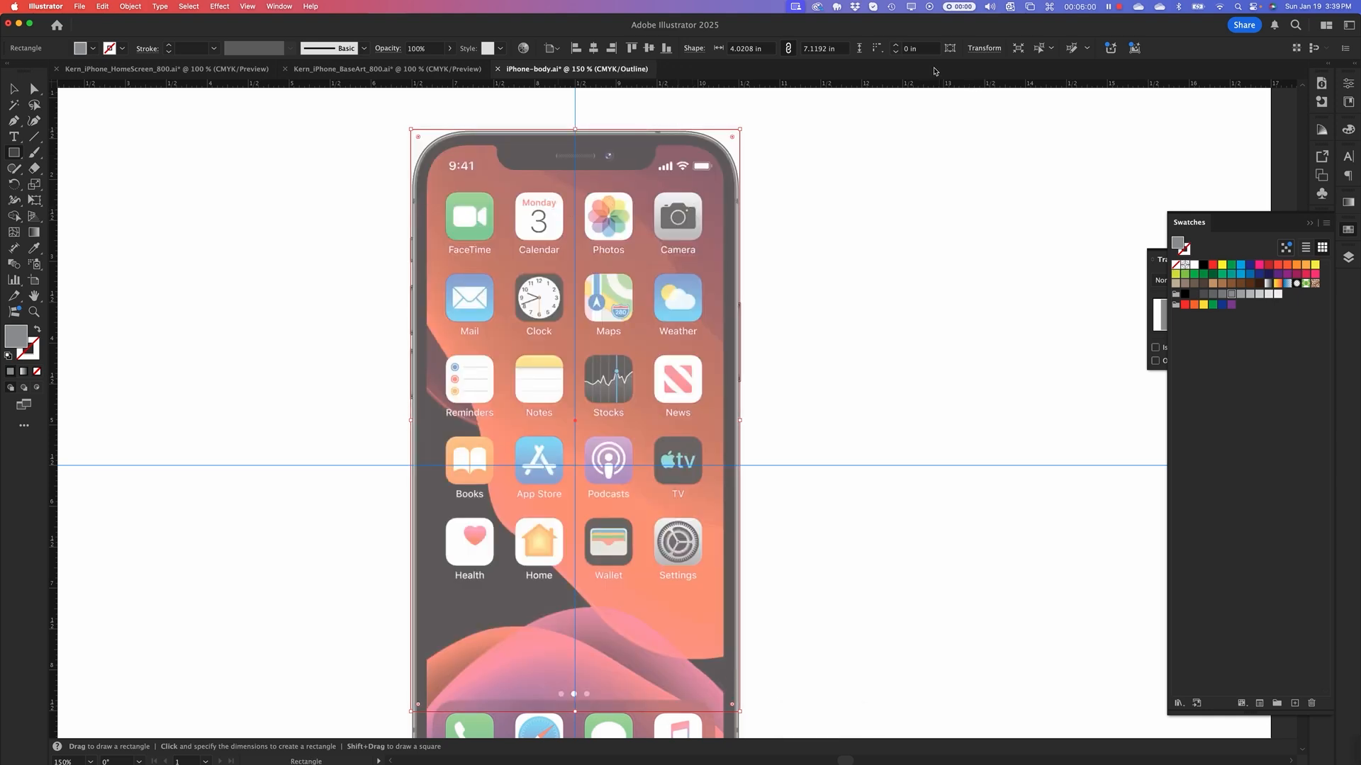
Set the rectangle's width to 4 in with proportions linked and center it horizontally on the artboard
click(1349, 84)
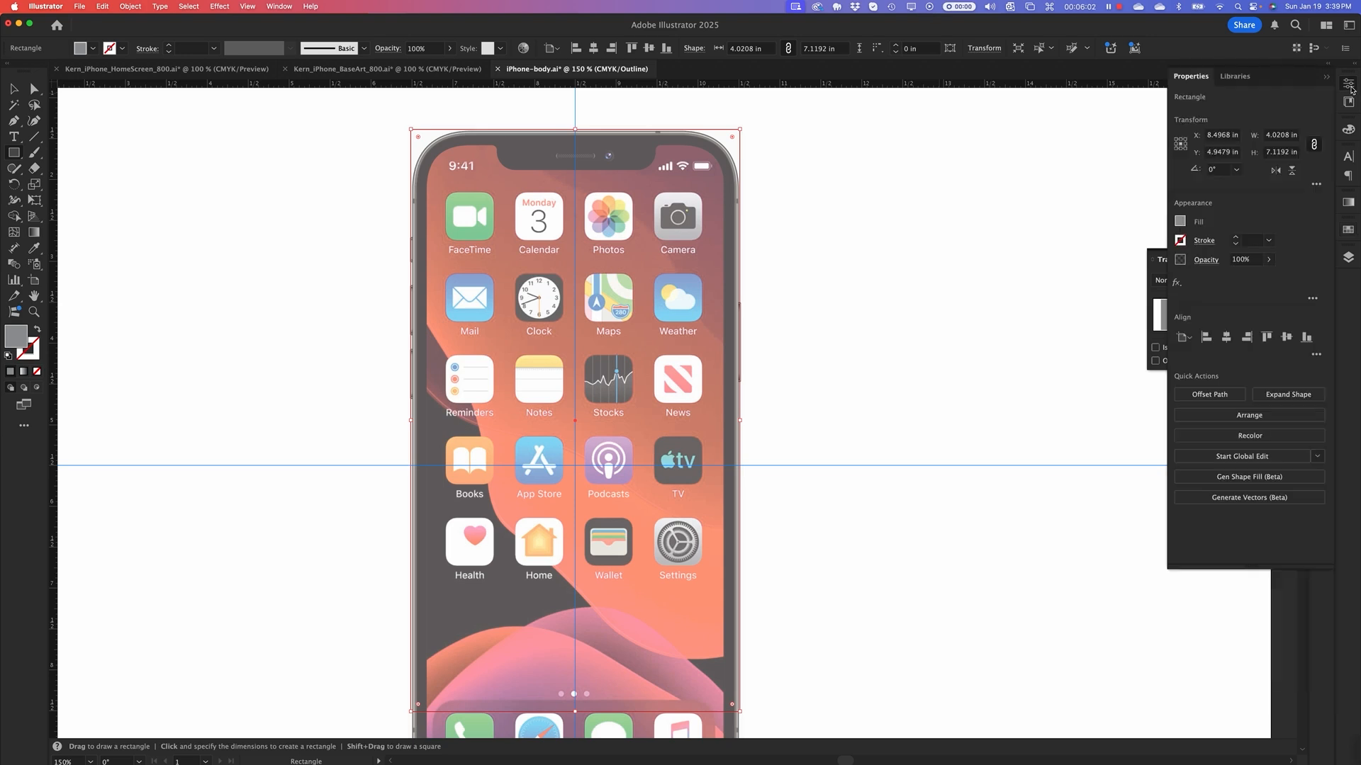
click(1285, 138)
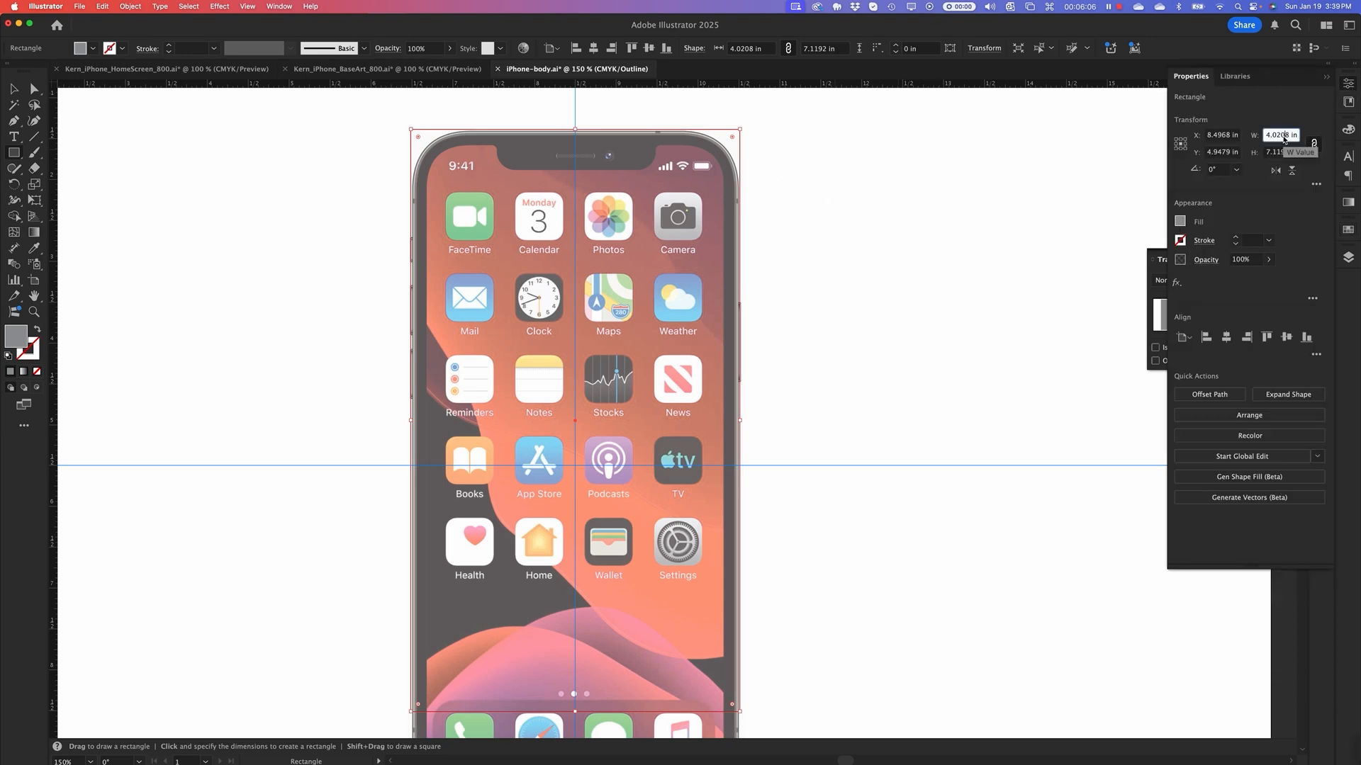
text(4)
key(Return)
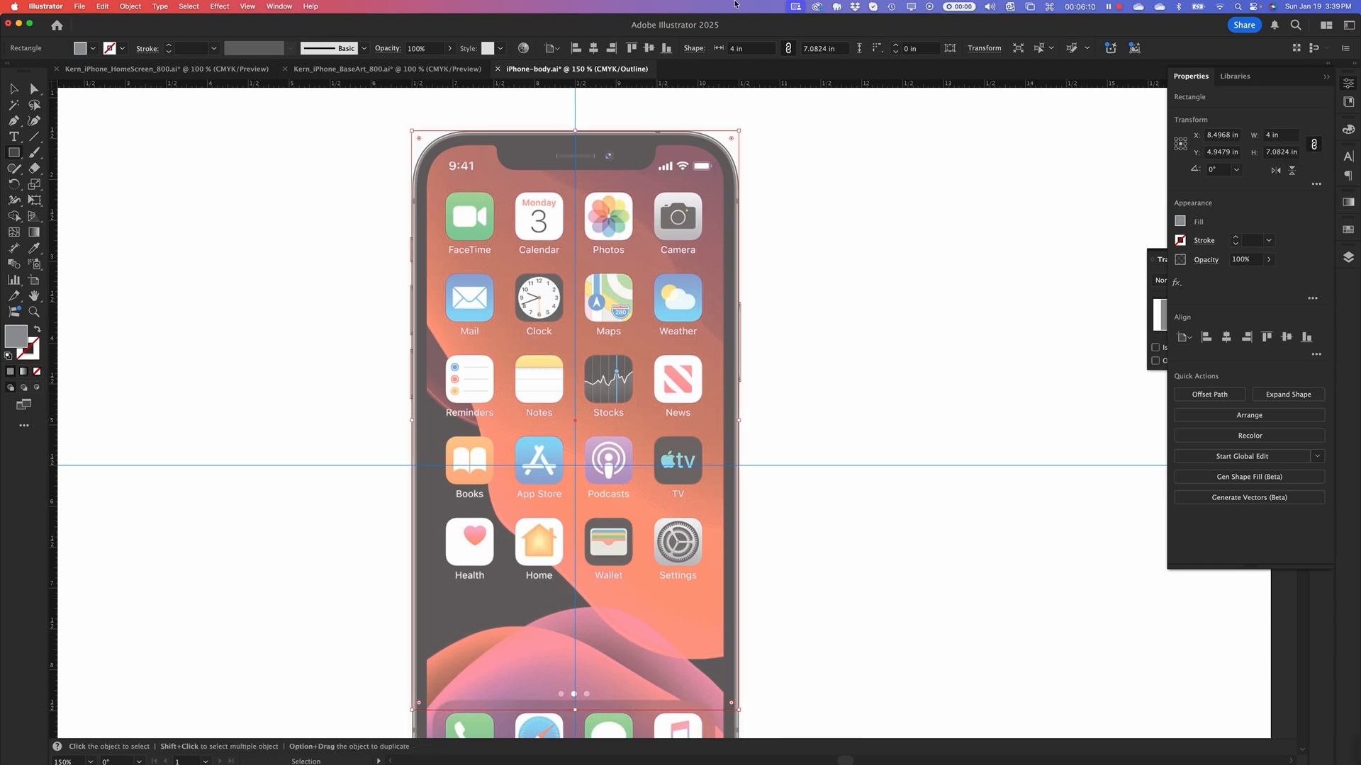
click(1227, 339)
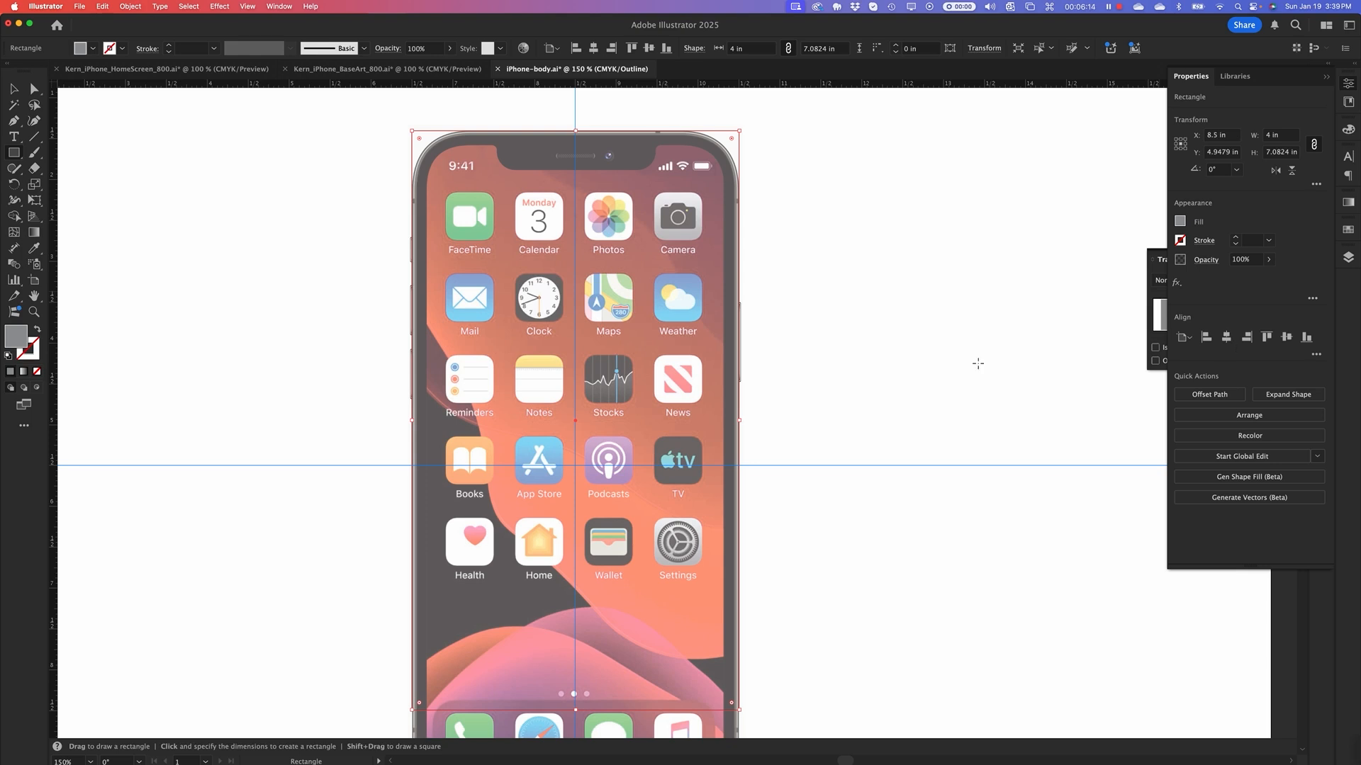
Extend the rectangle's bottom edge down to the phone's lower edge, making it about 8.19 in tall
key(super)
key(super+equal)
key(super+equal)
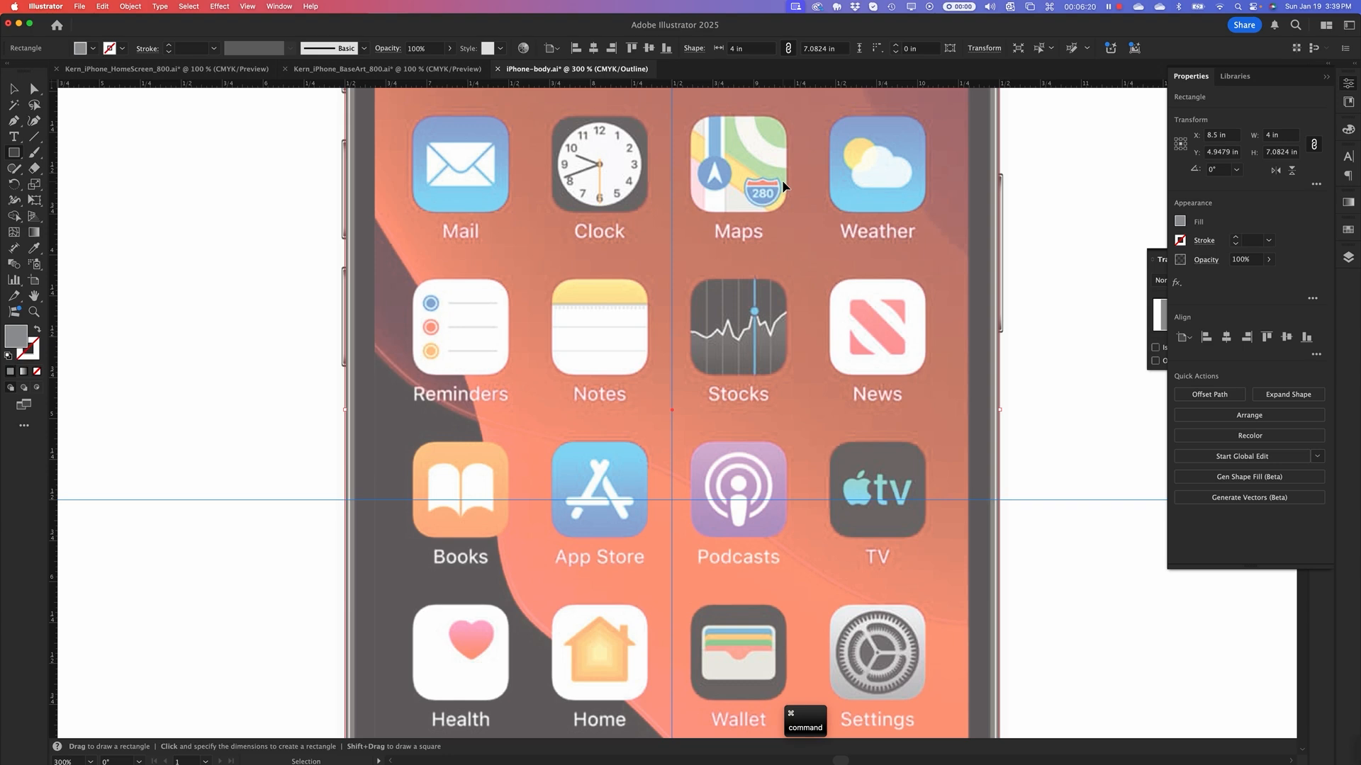
key(space)
scroll(679, 199, up, 10)
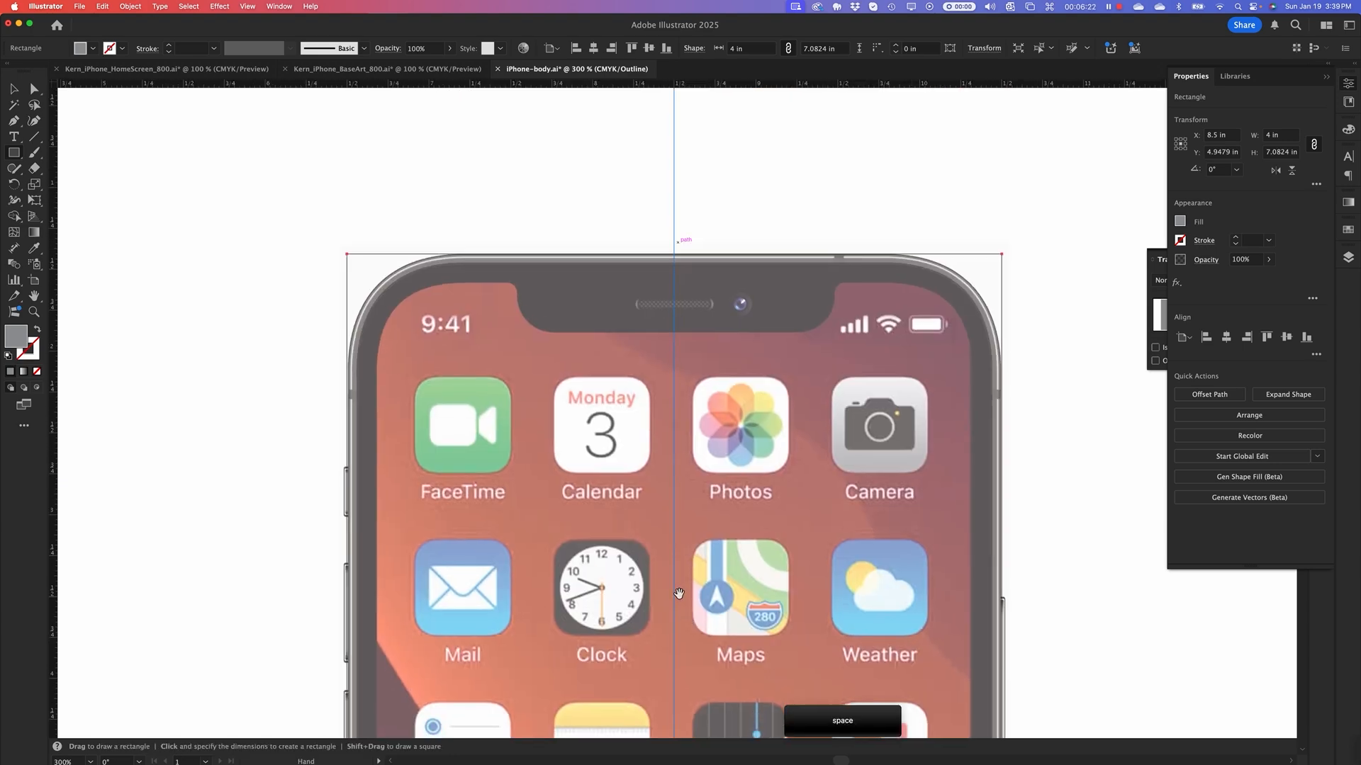
drag(676, 253, 678, 253)
key(space)
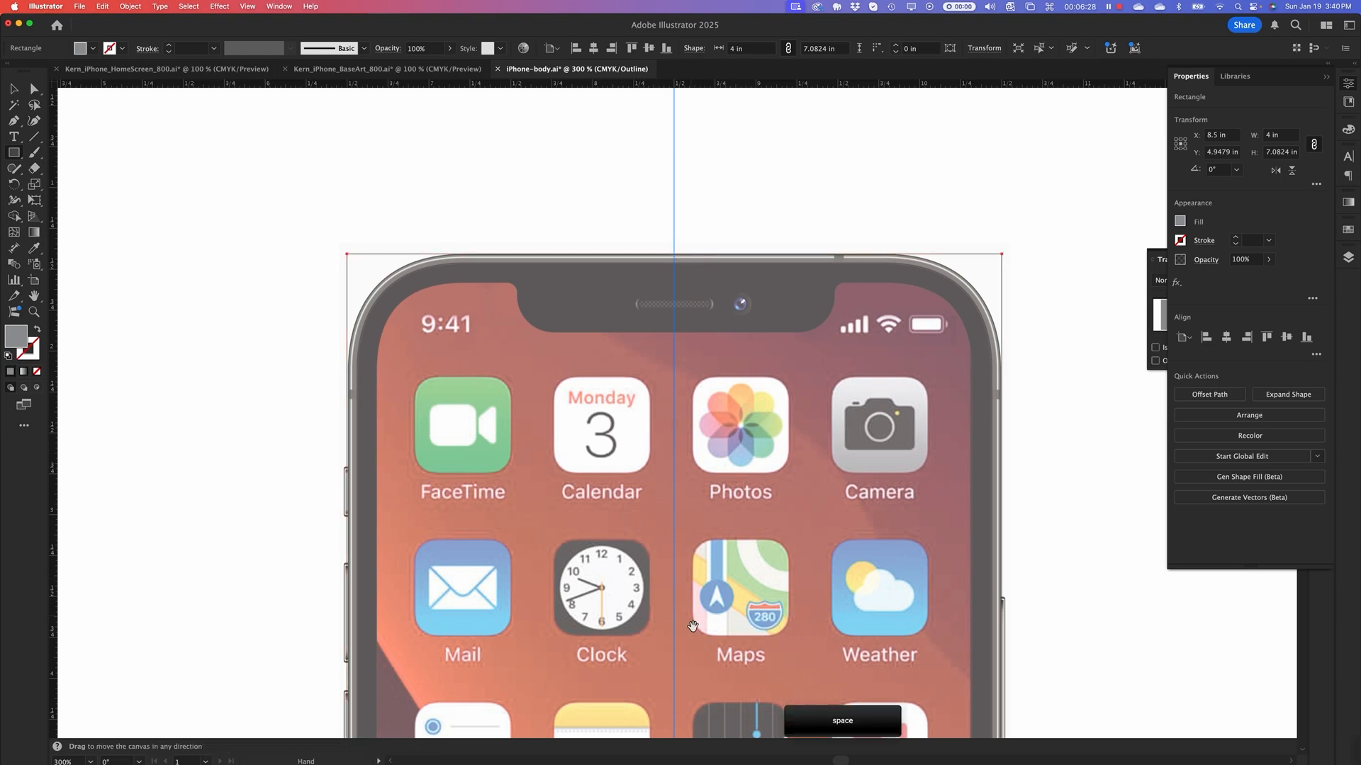
scroll(642, 376, down, 15)
scroll(642, 376, down, 9)
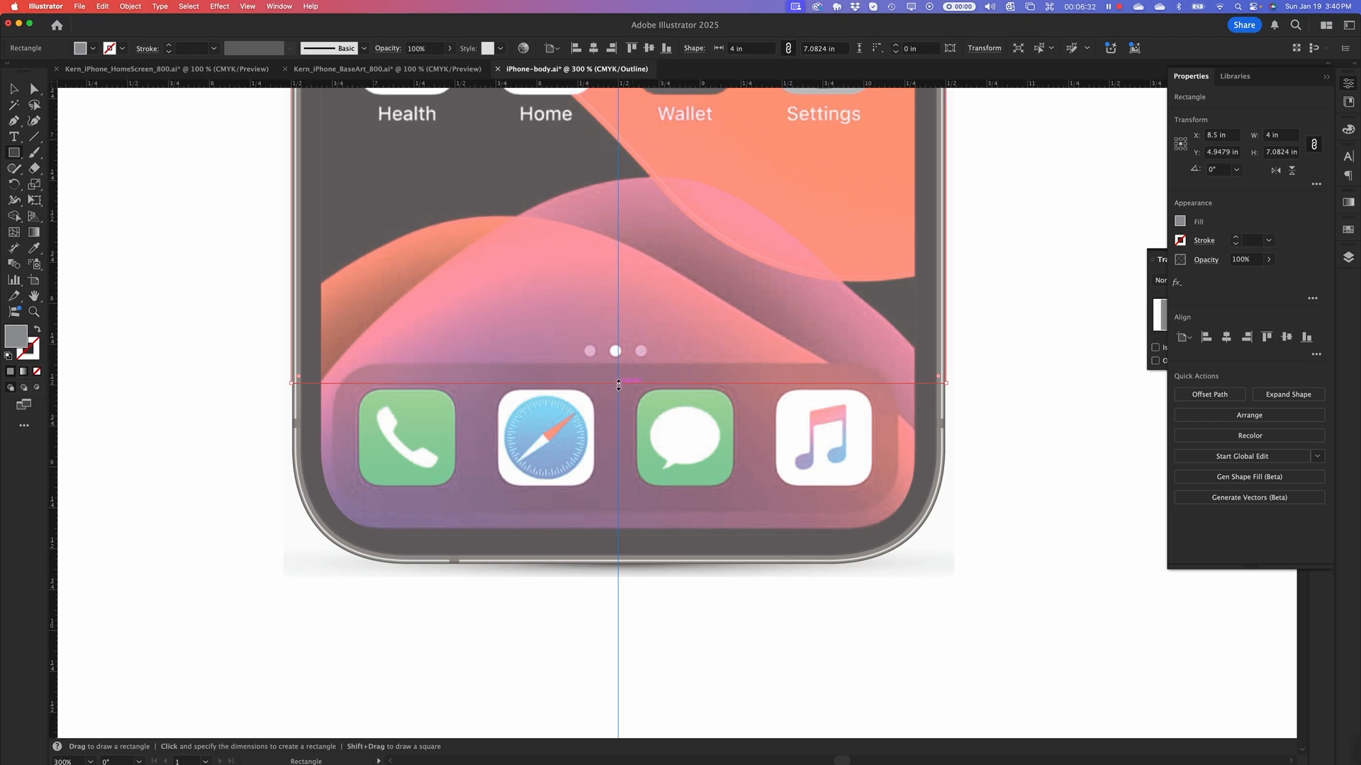
drag(622, 385, 638, 567)
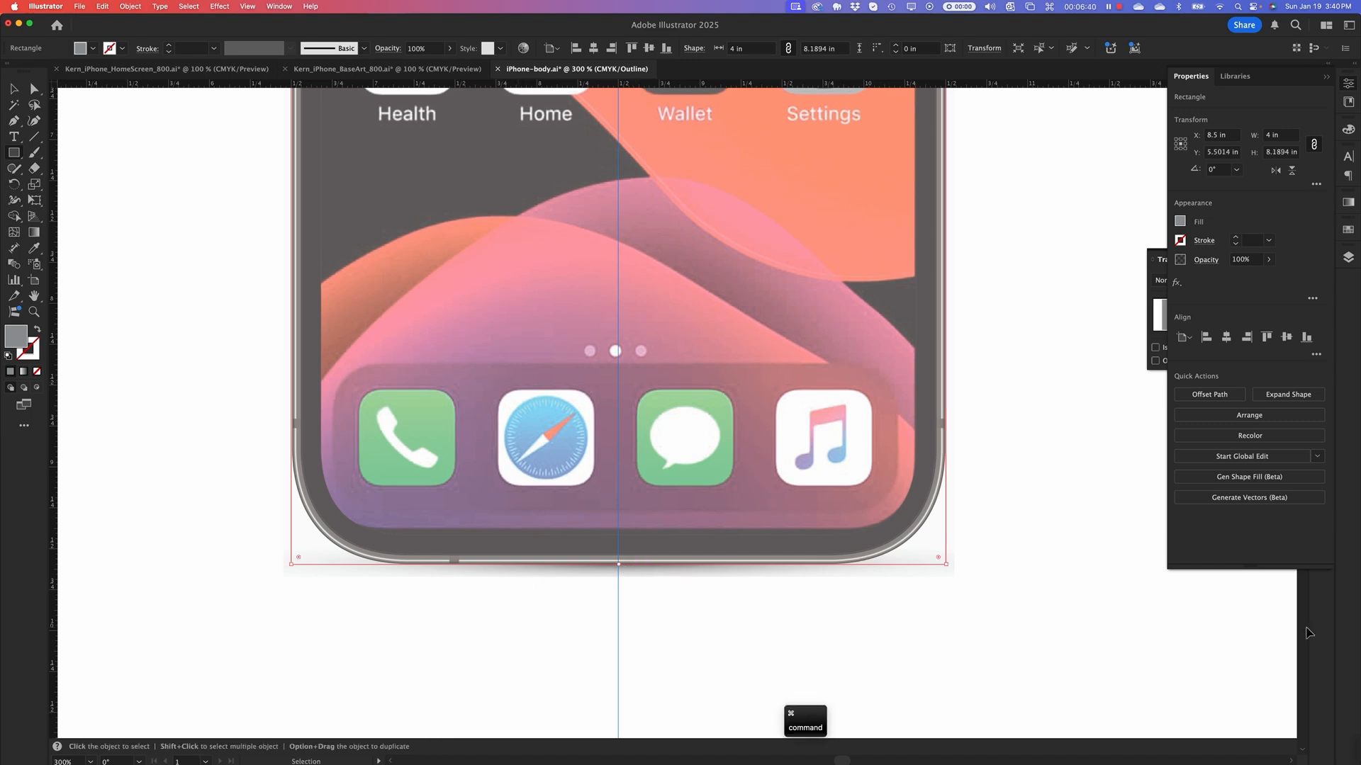
Examine how the whole rectangle covers the phone template, alternating between preview and outline views
key(super+minus)
key(super+minus)
key(super+minus)
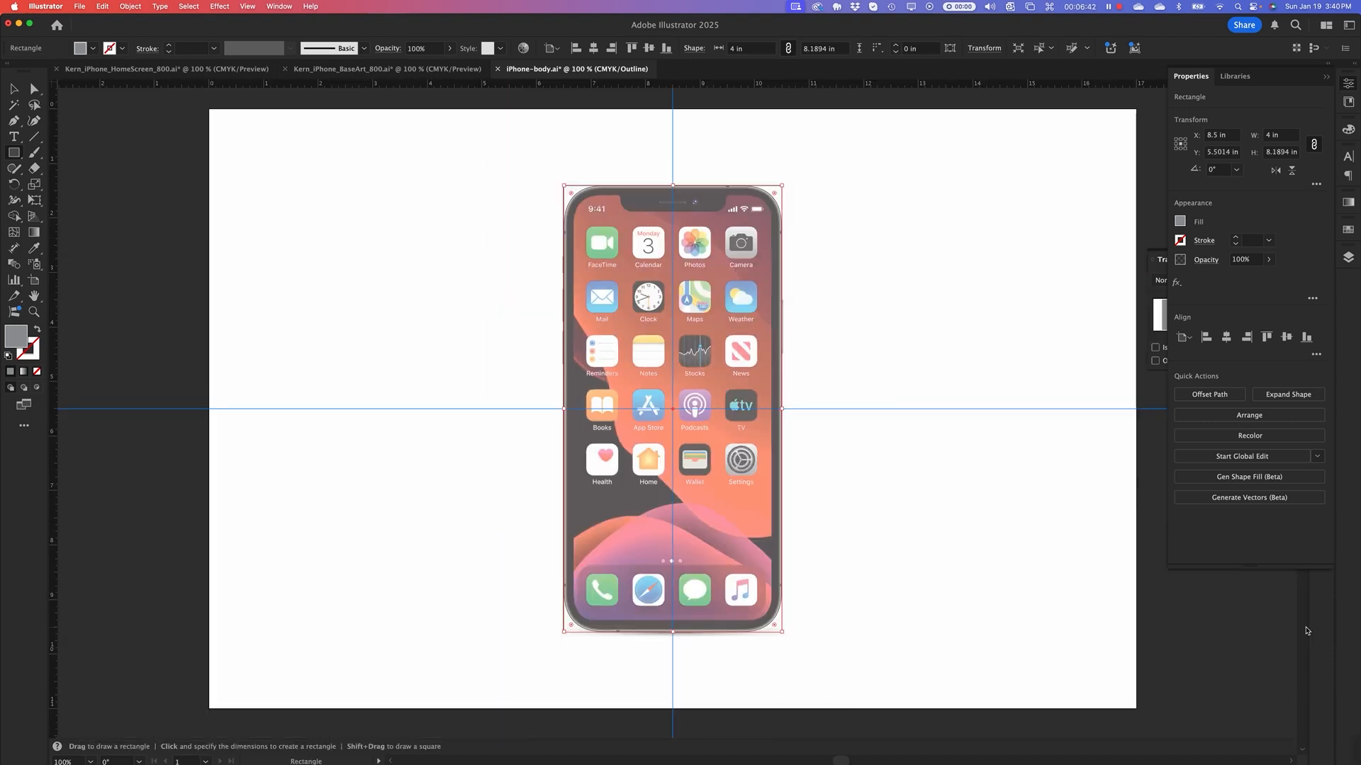
key(space)
drag(971, 515, 866, 491)
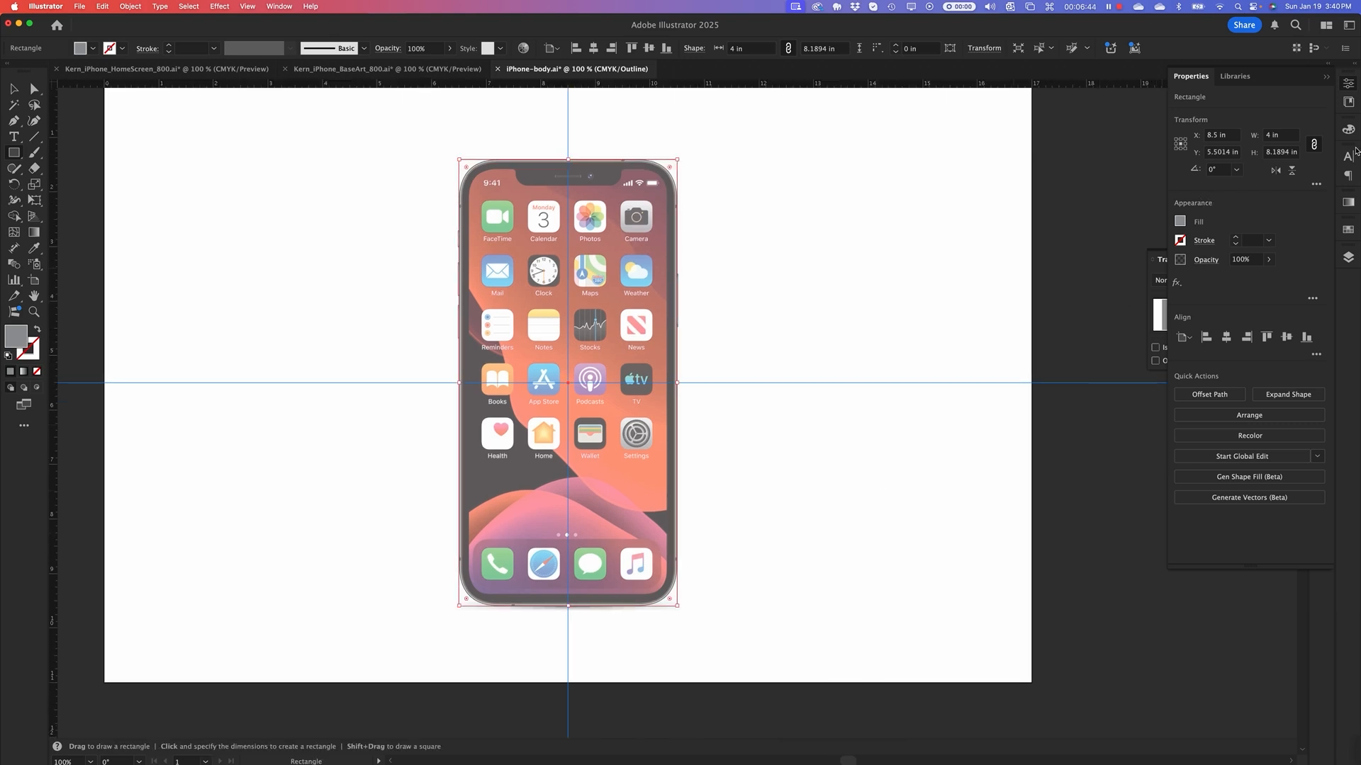
key(super+y)
key(super+y)
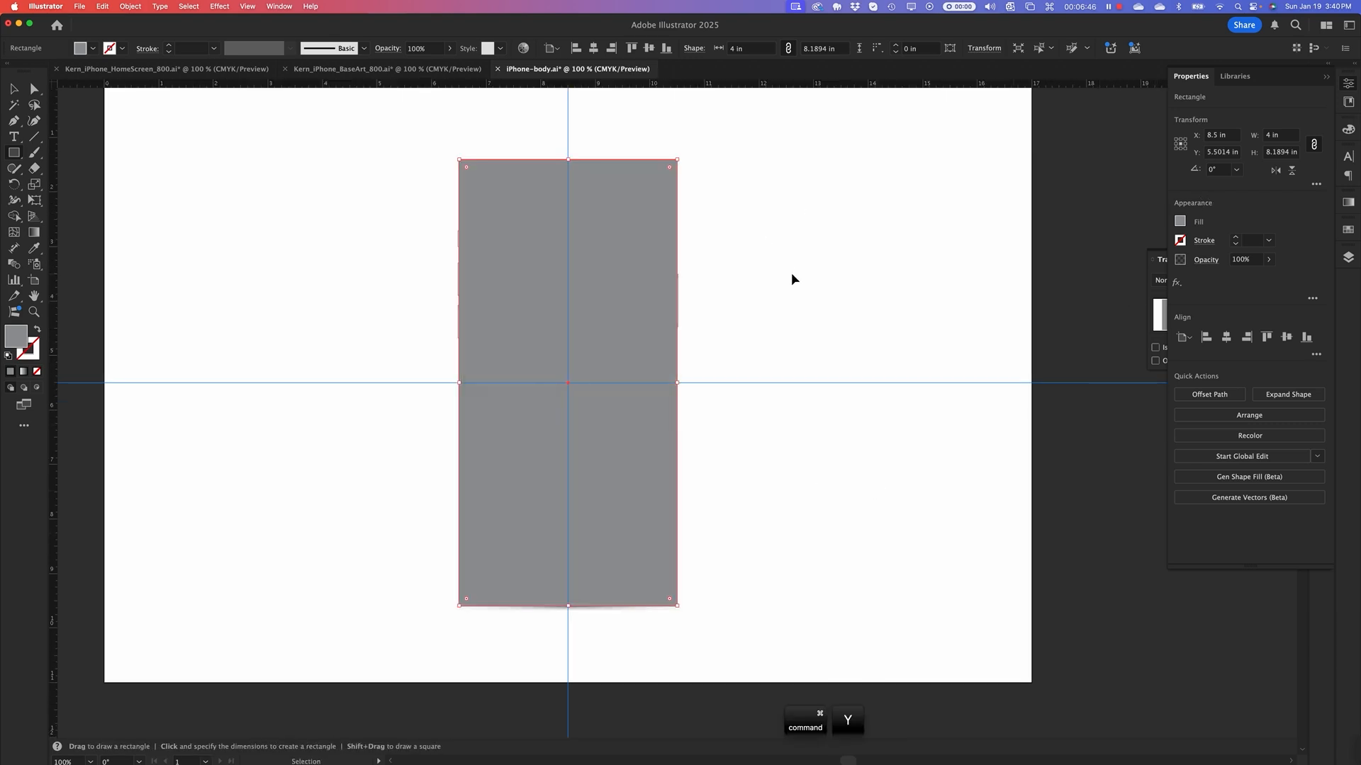
key(super+y)
key(super+y)
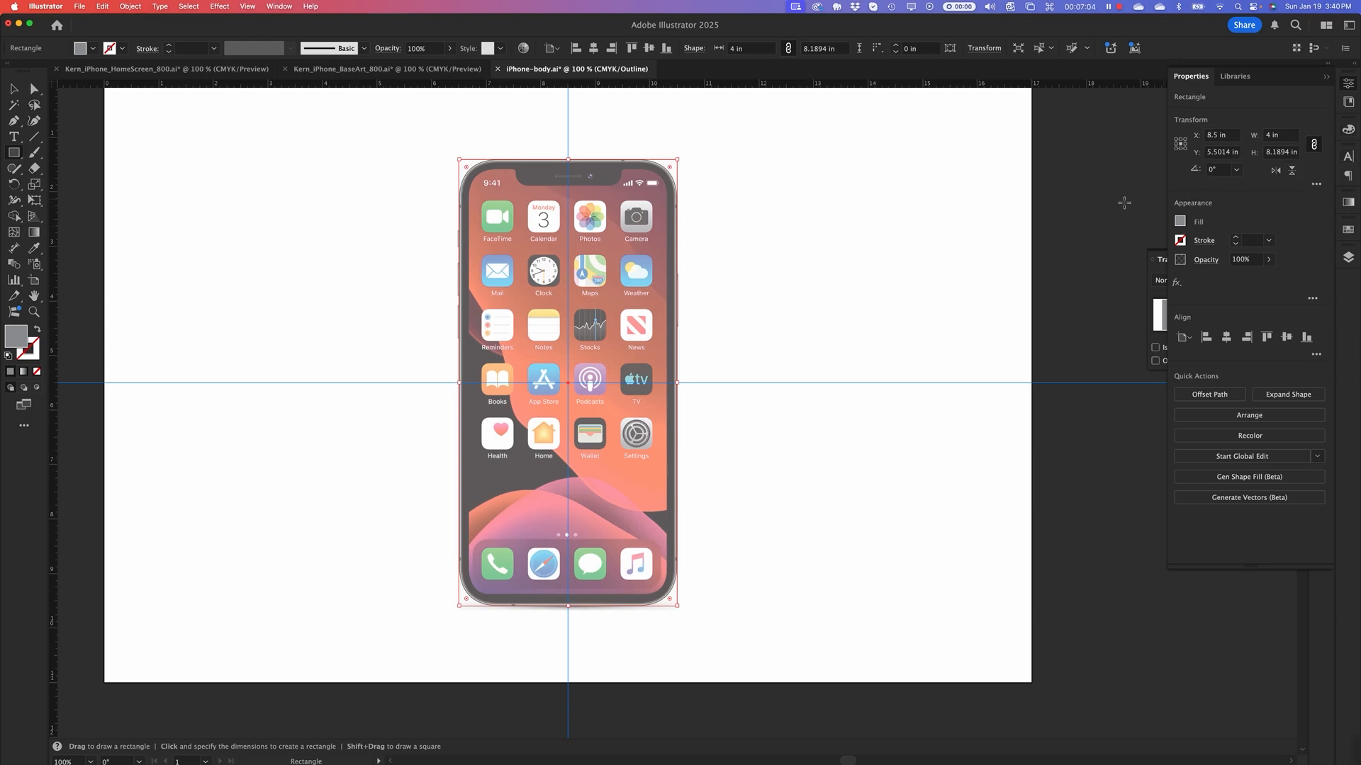
Round all four corners of the rectangle with a linked radius of 0.6 in
click(1317, 186)
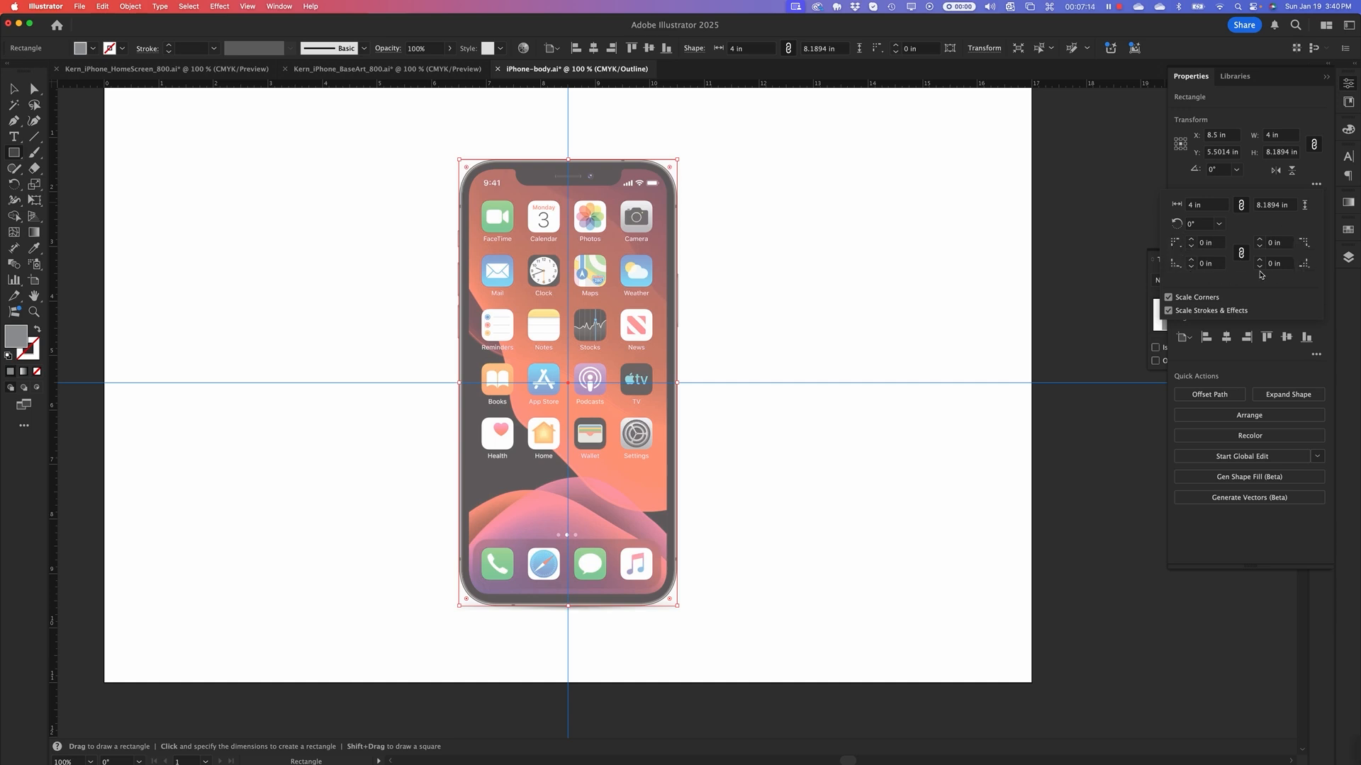
click(1208, 244)
drag(1208, 244, 1192, 246)
text(.6)
key(Tab)
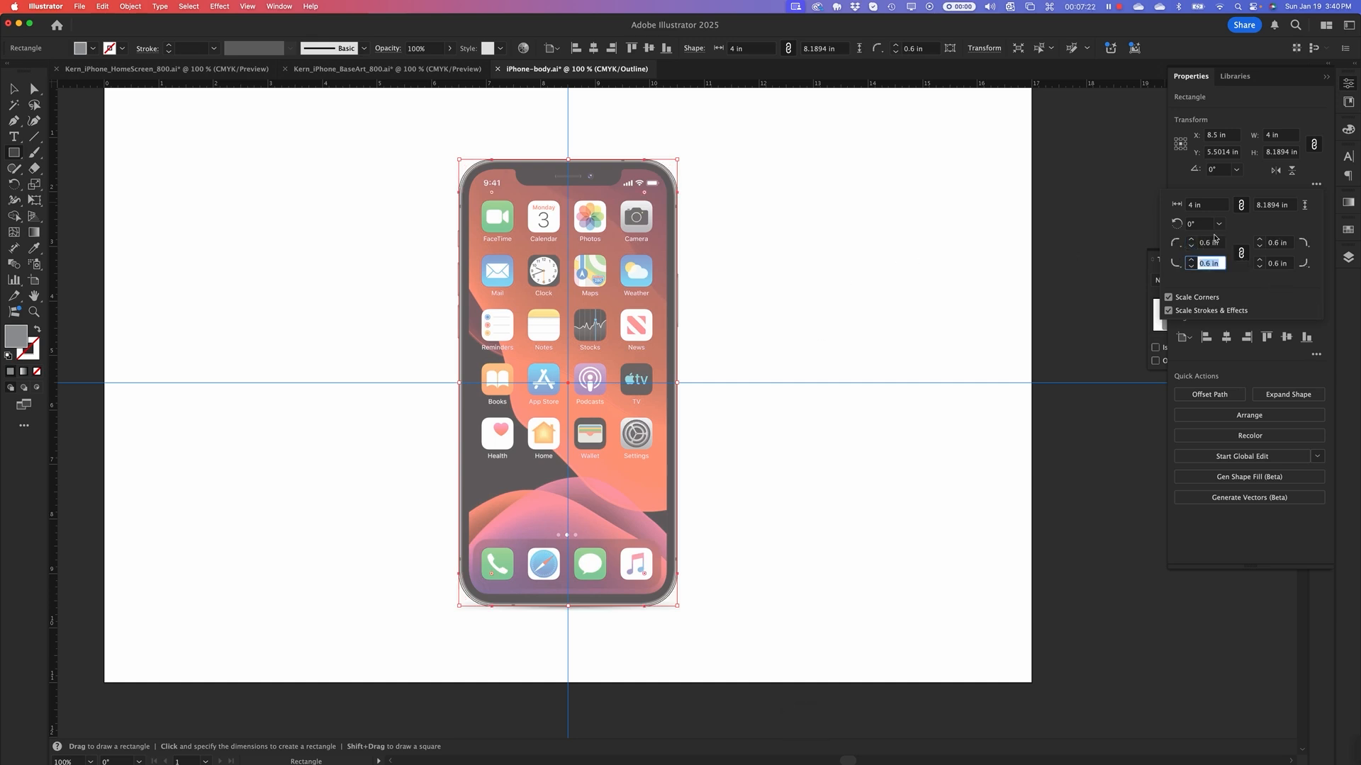
click(1274, 284)
Deselect the rectangle and compare its rounded corners with the phone's edges in preview and outline views
key(super)
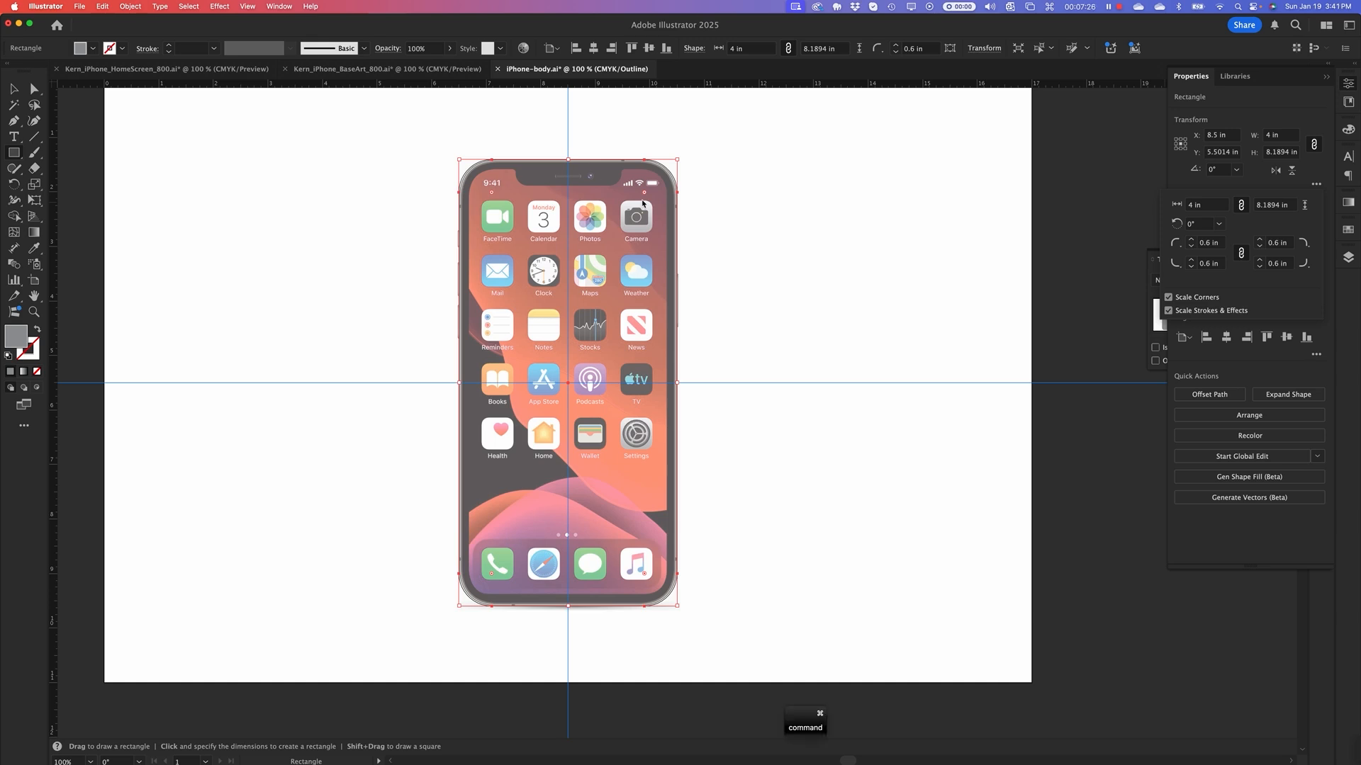
key(super+y)
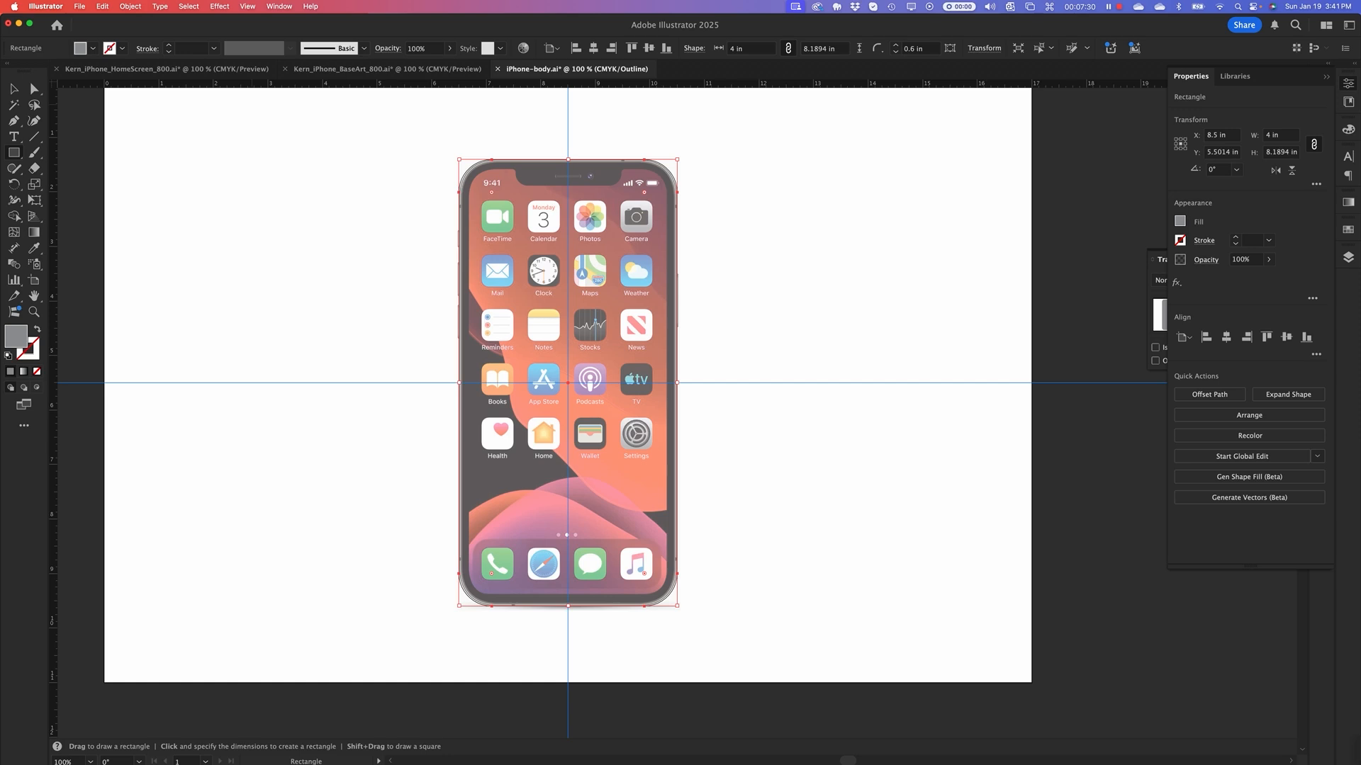
click(16, 88)
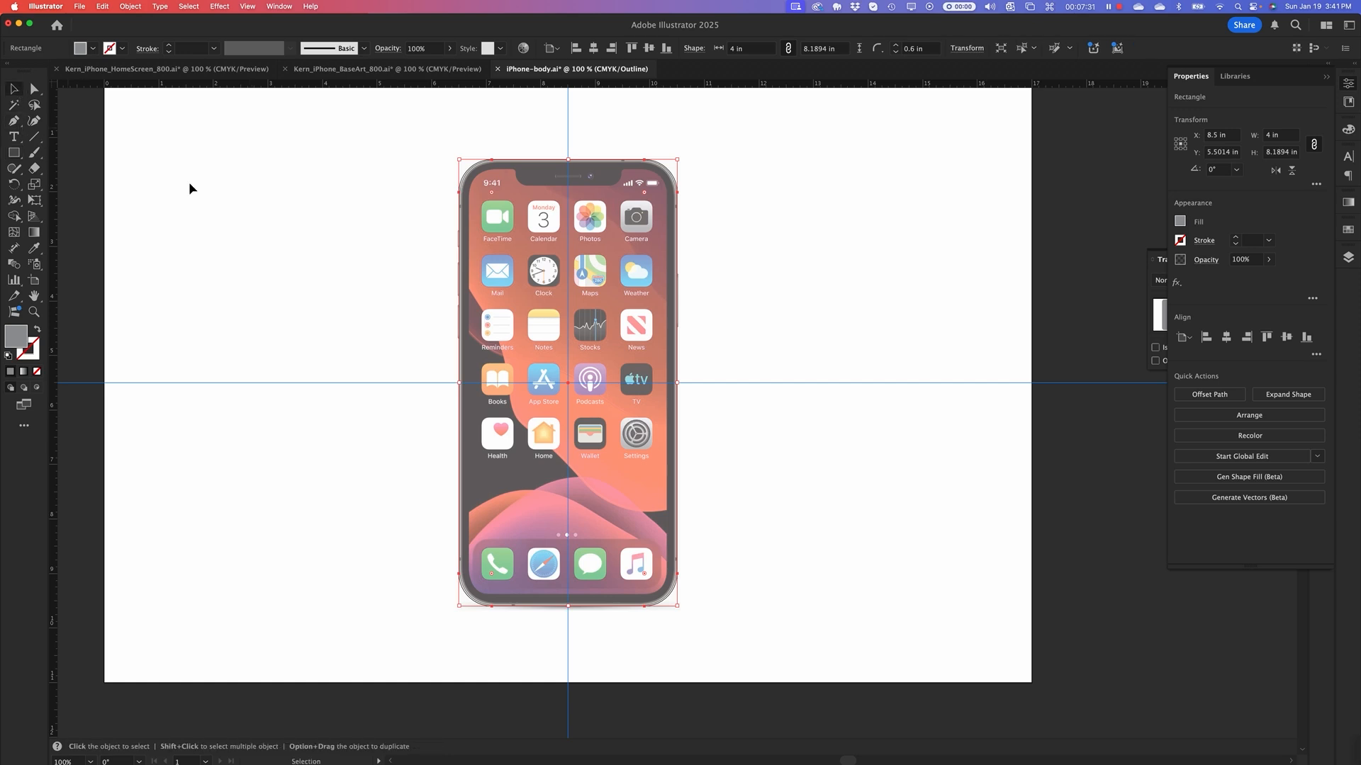
click(281, 206)
key(super+y)
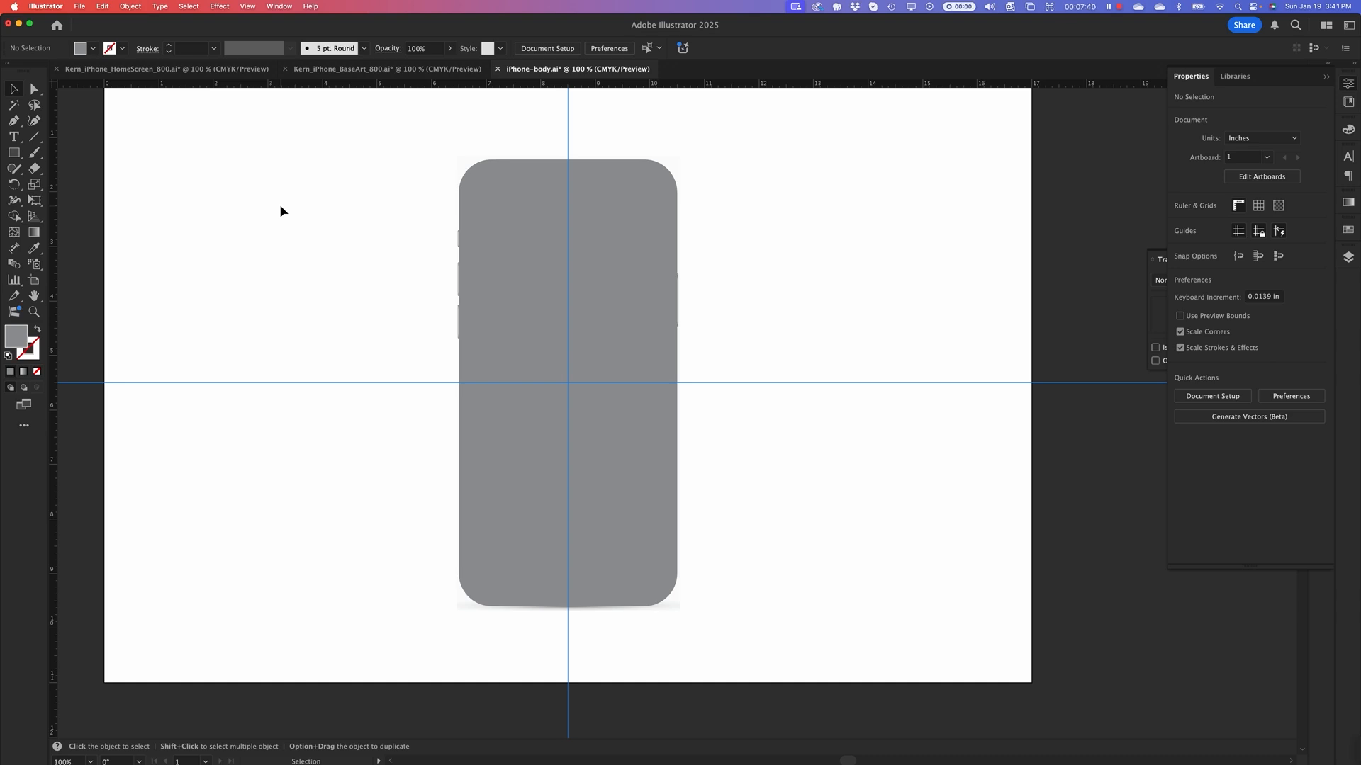
key(super+y)
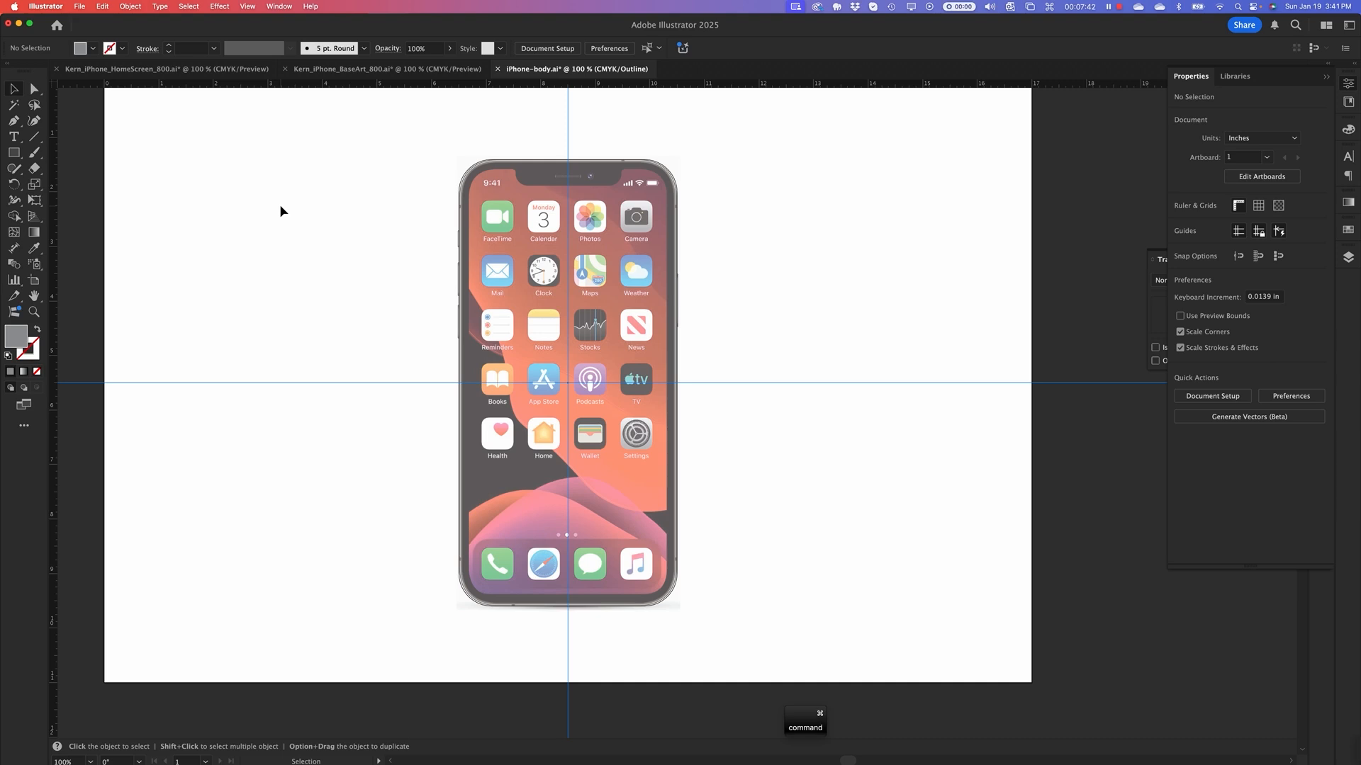
key(super+minus)
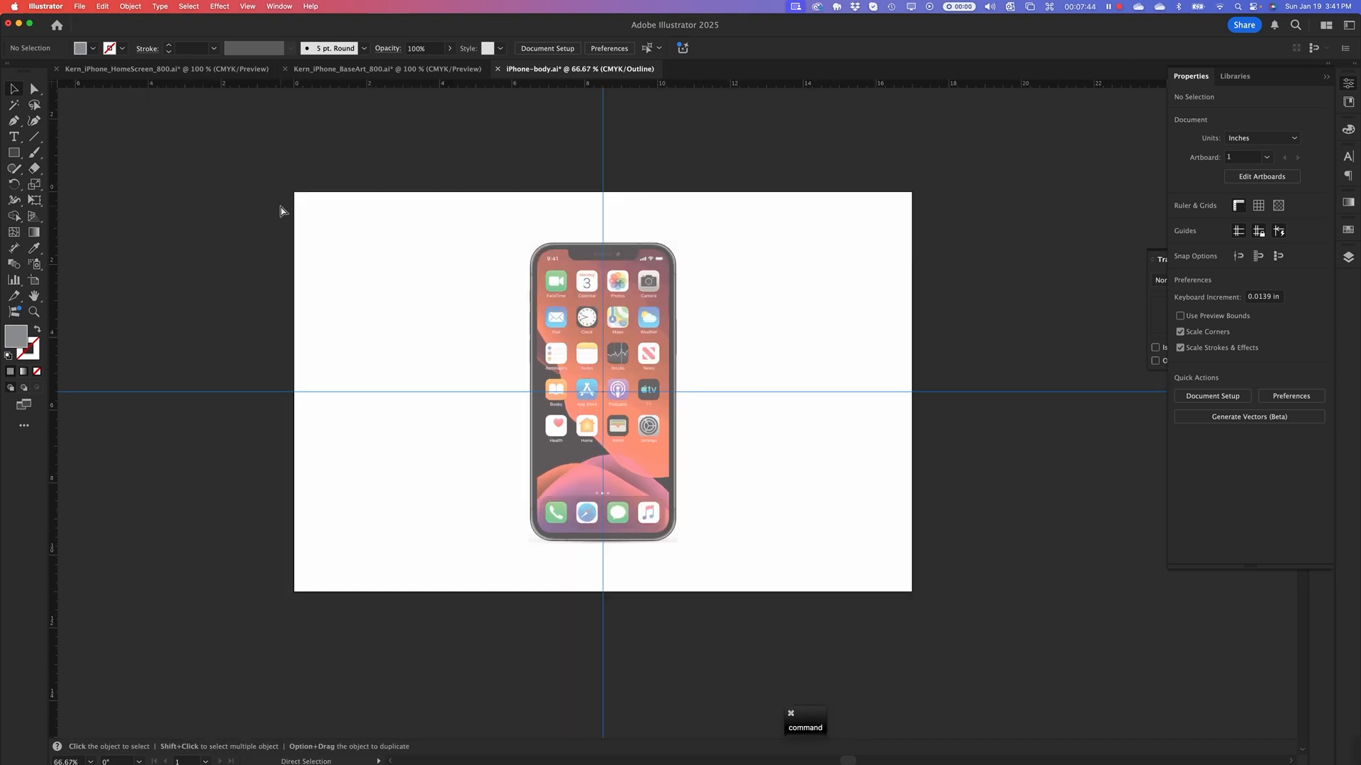
key(super+equal)
key(super+equal)
key(space)
drag(447, 215, 460, 389)
key(super+equal)
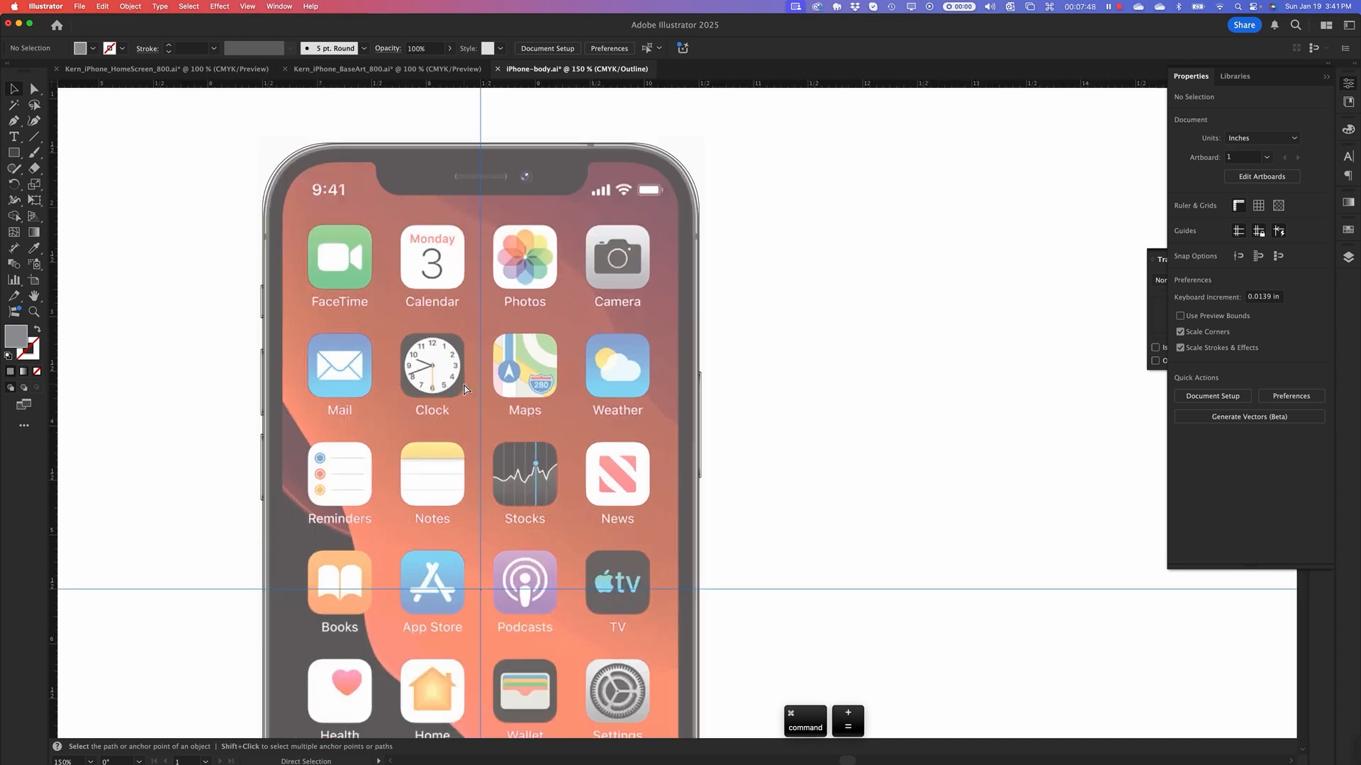
key(super+equal)
key(space)
drag(398, 197, 668, 358)
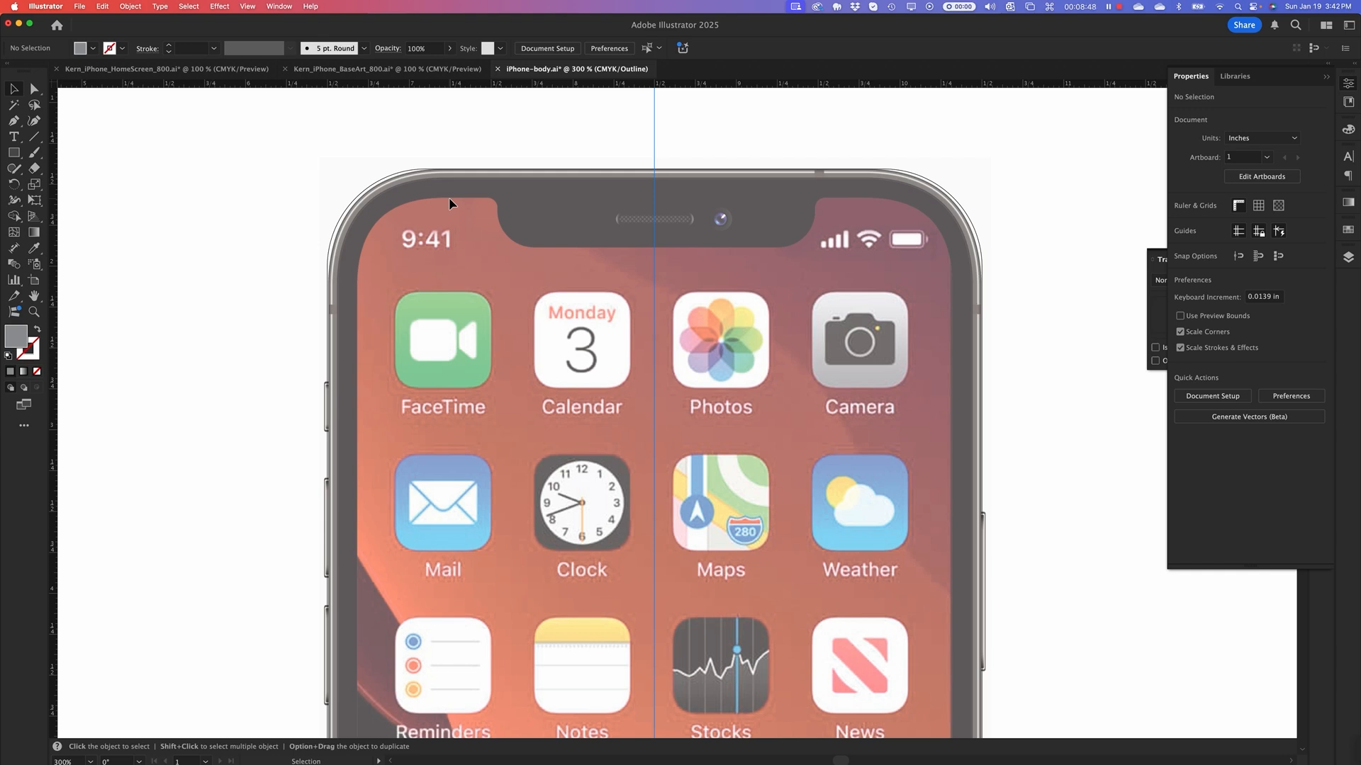
key(super)
key(super+equal)
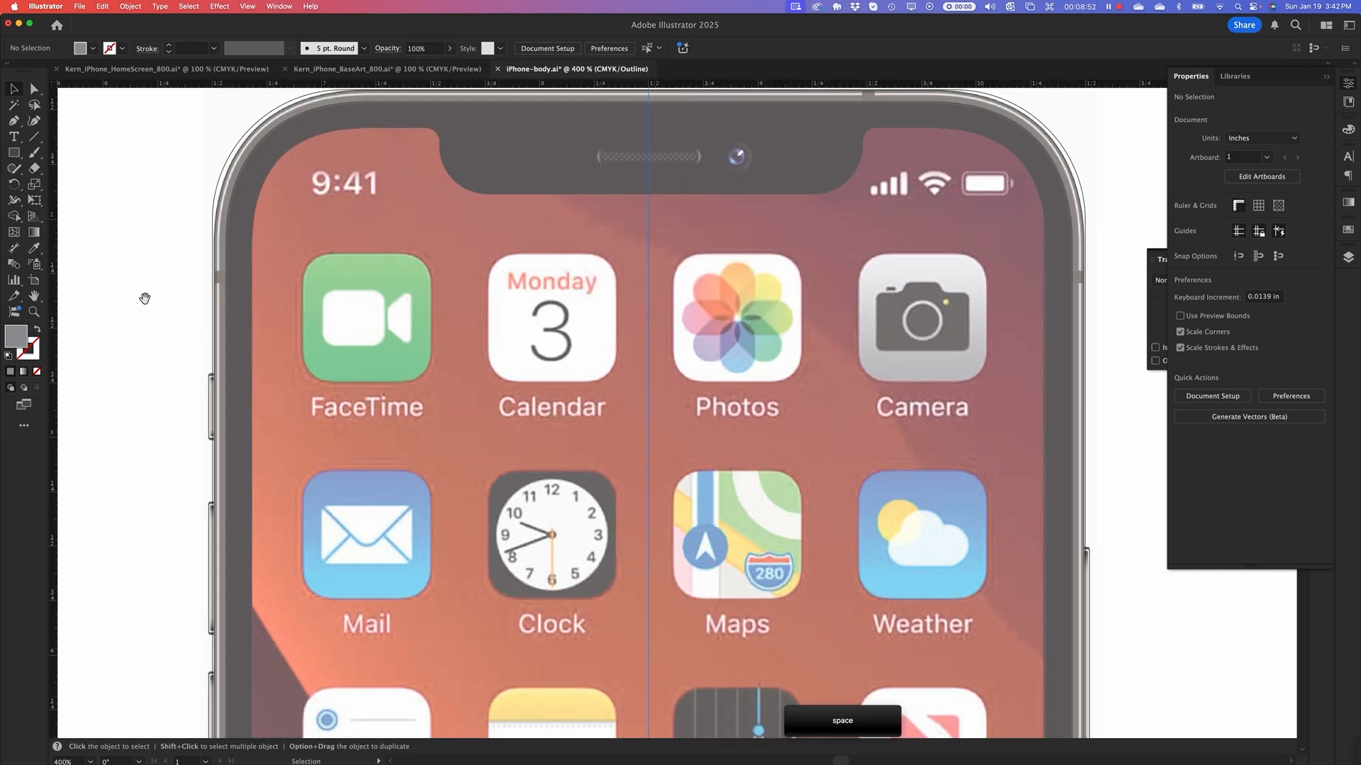
drag(143, 295, 258, 324)
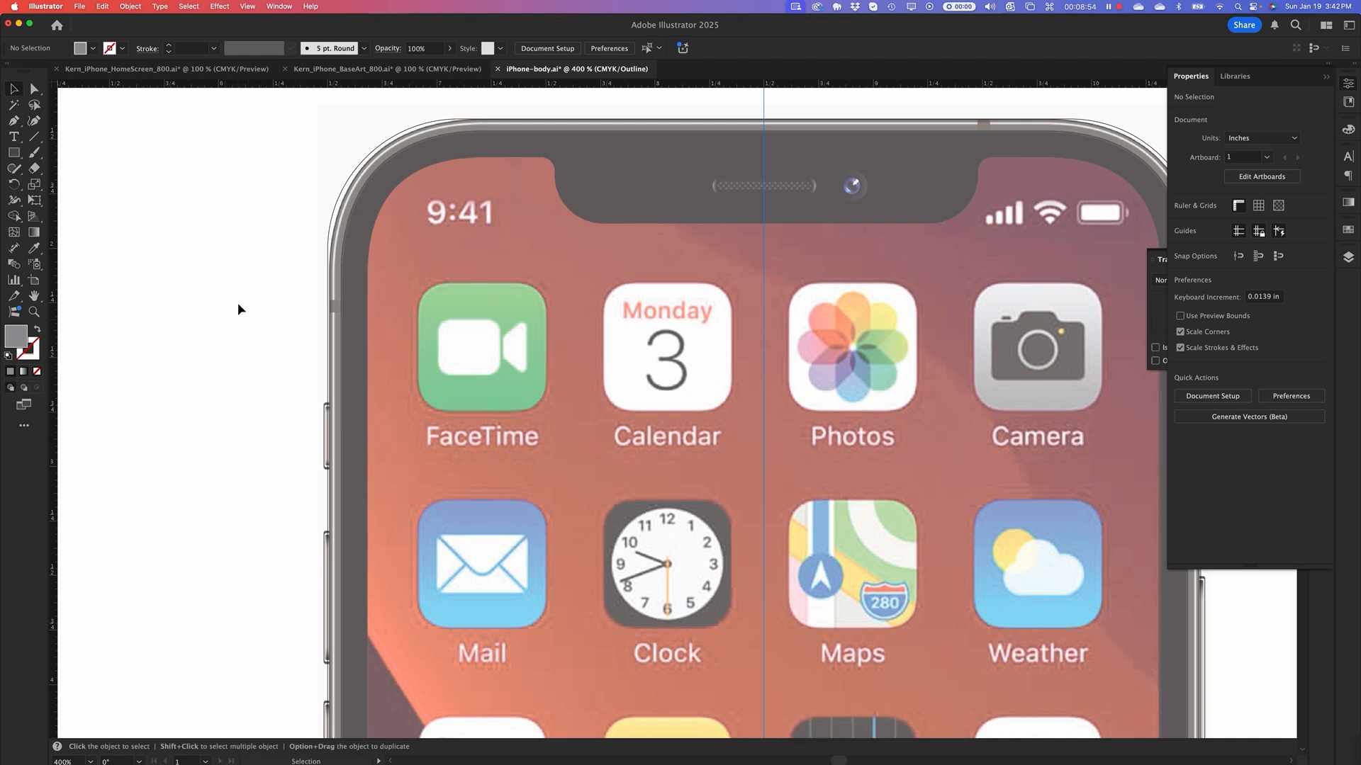
Change the document units to pixels and select the rounded rectangle around the phone
click(330, 341)
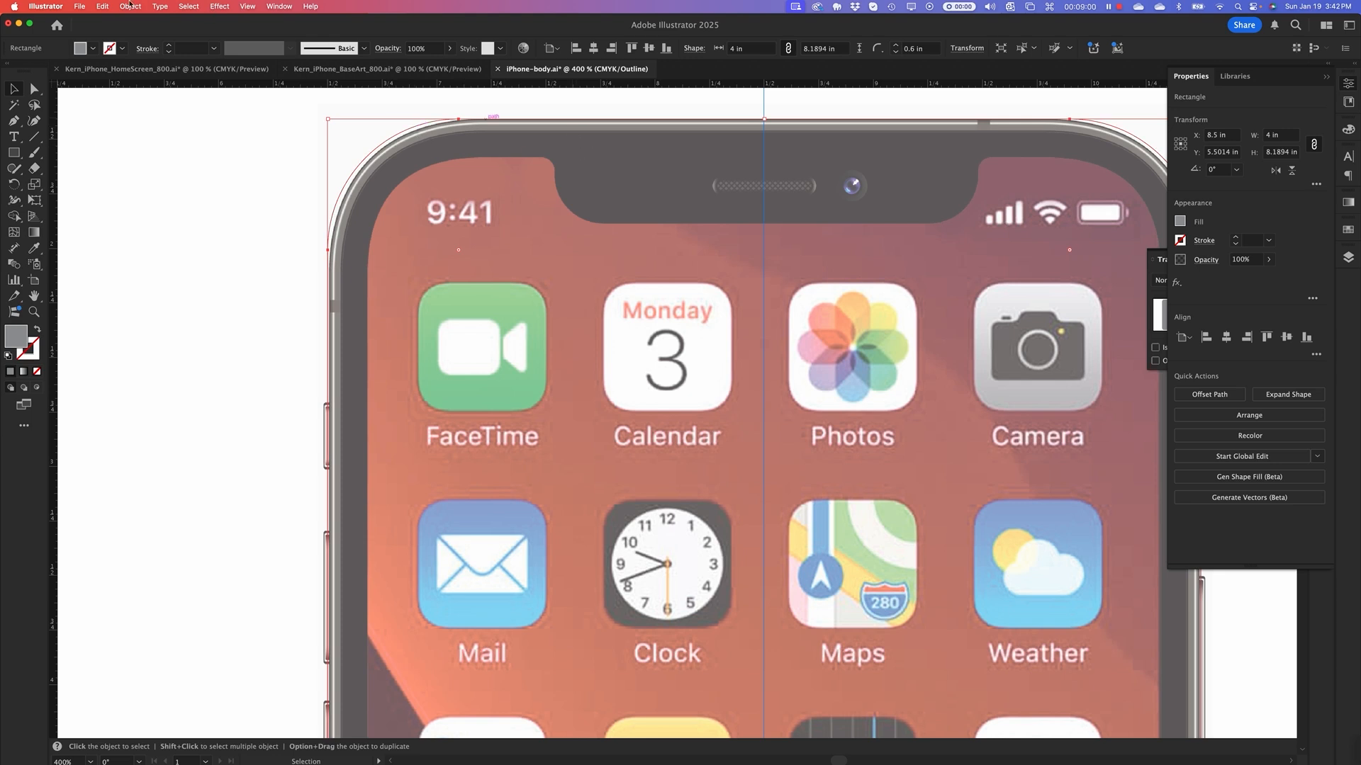
click(1098, 111)
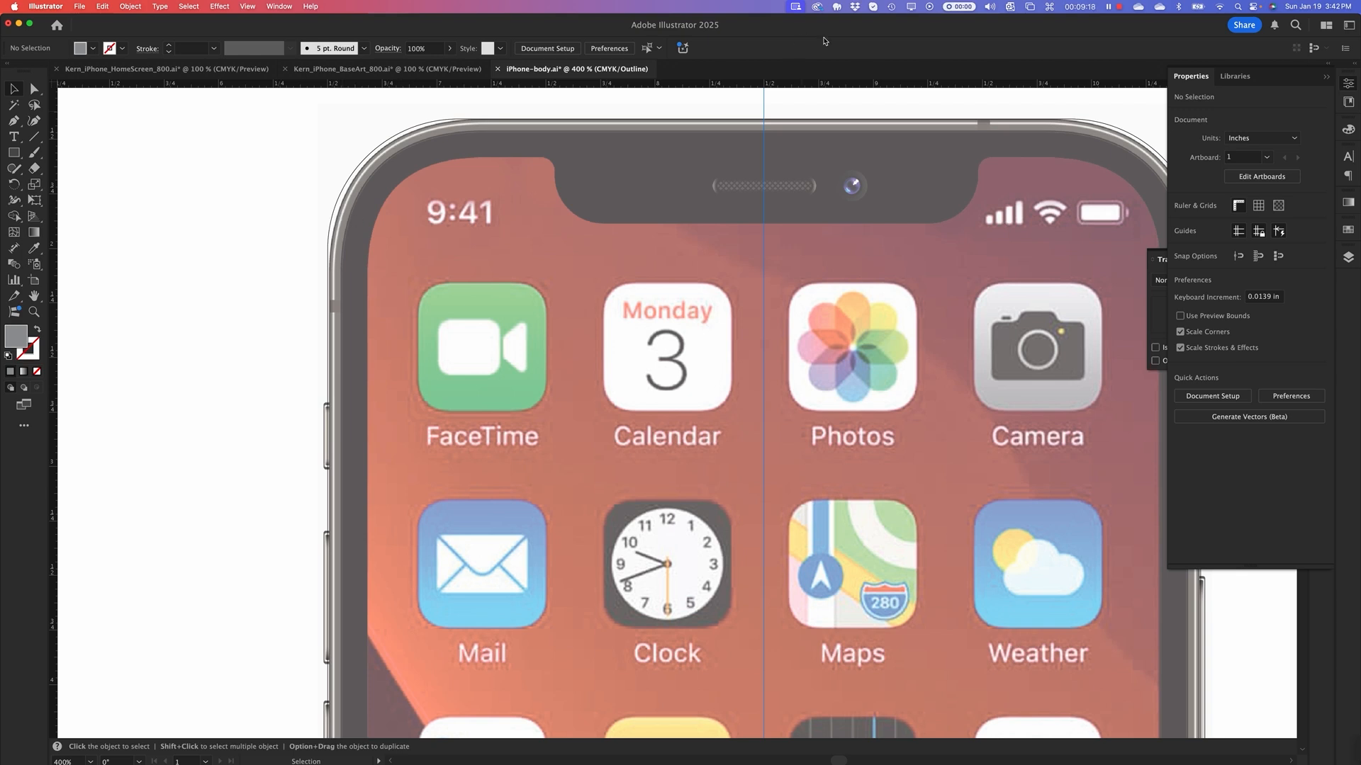
click(1260, 139)
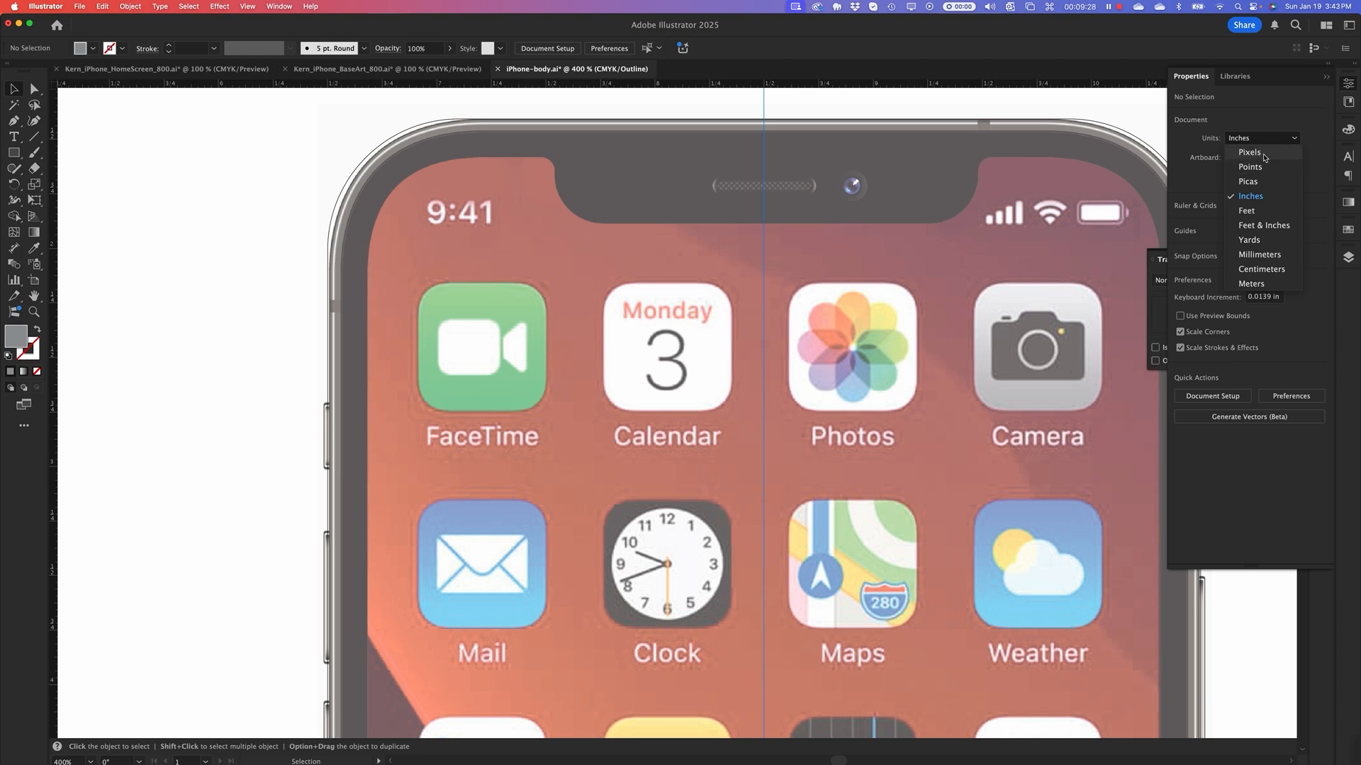
click(1261, 152)
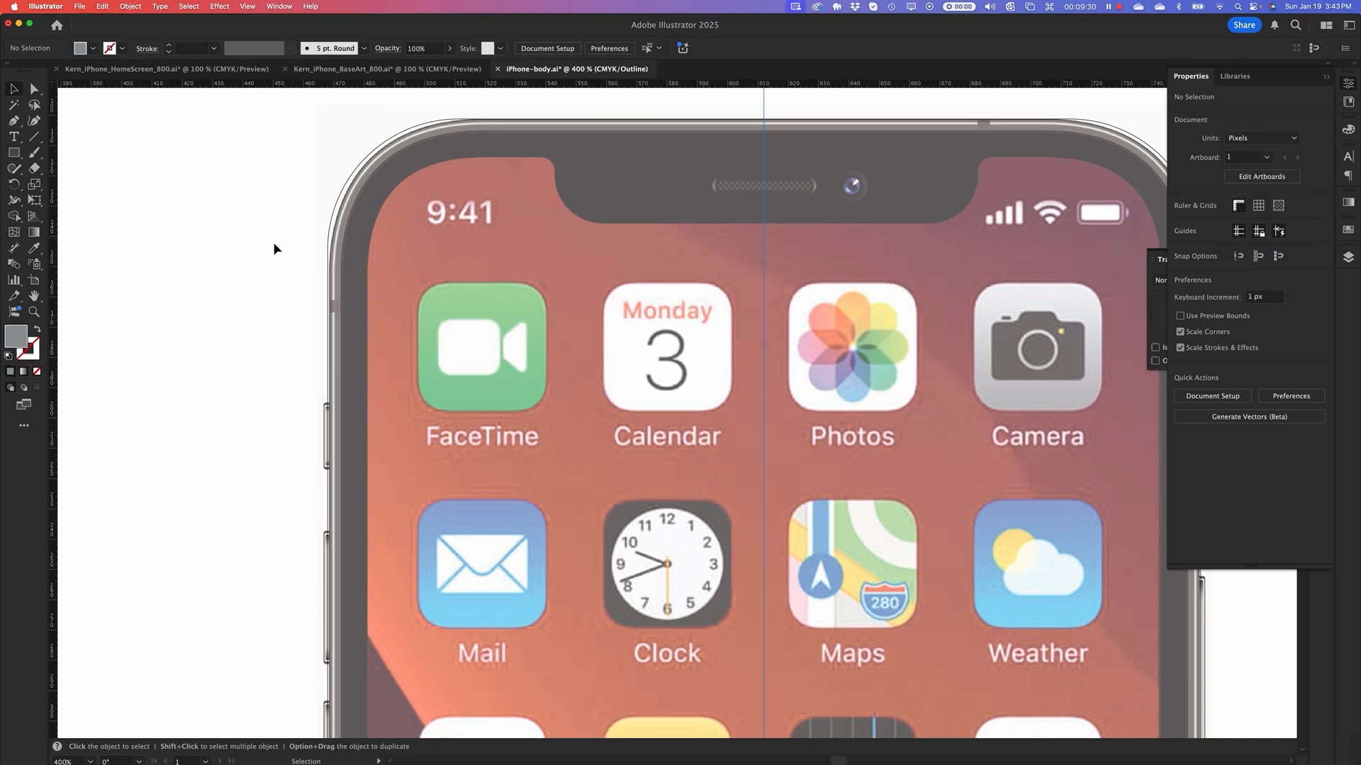
click(383, 195)
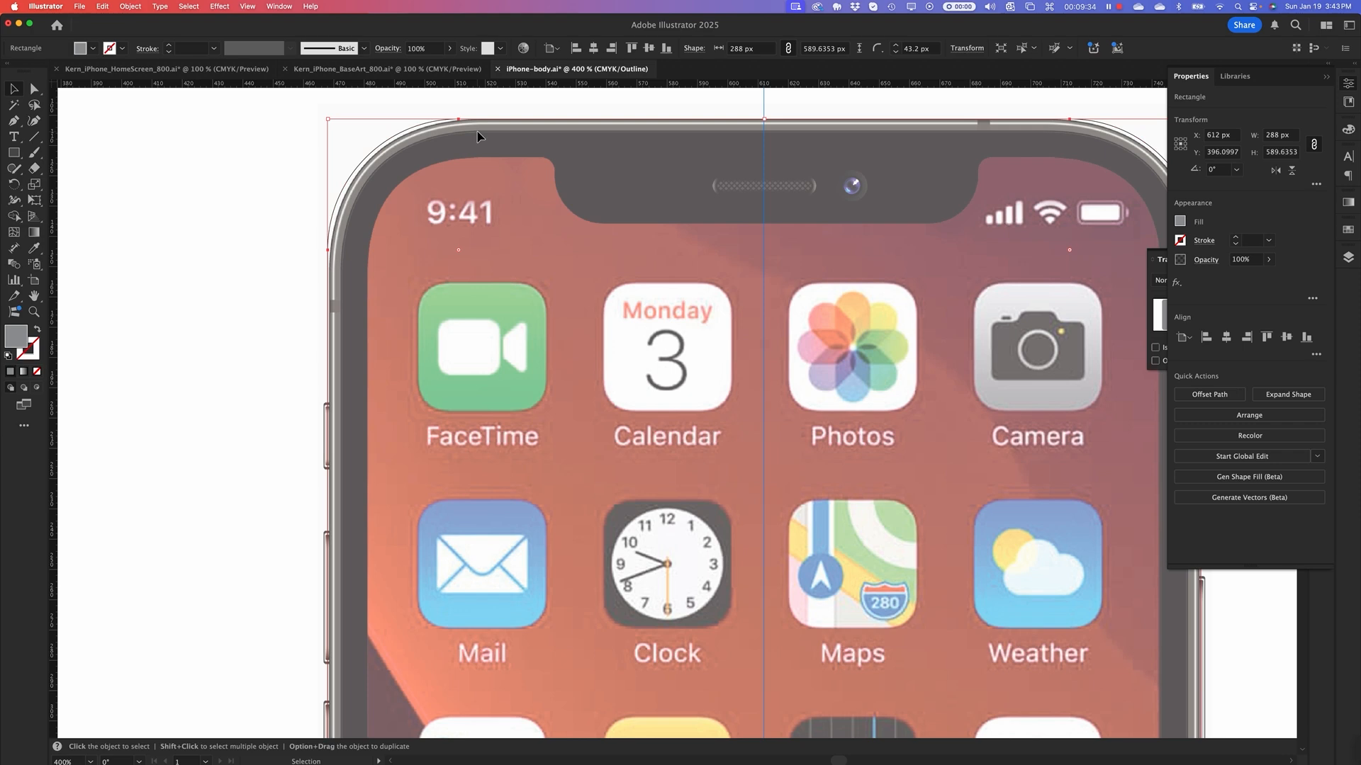
Start an Offset Path on the rounded rectangle with a -6 px offset and turn on its preview
key(super+equal)
key(super+equal)
key(space)
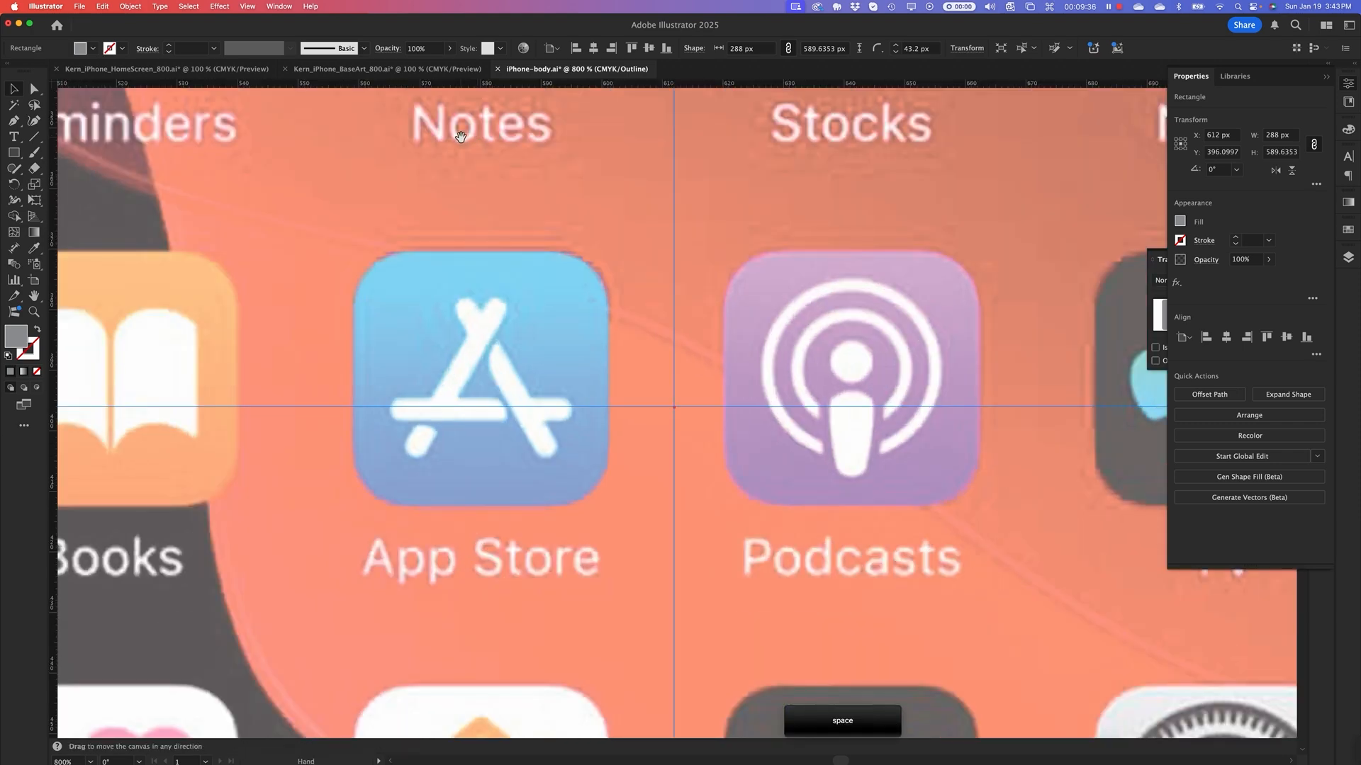
scroll(498, 261, up, 20)
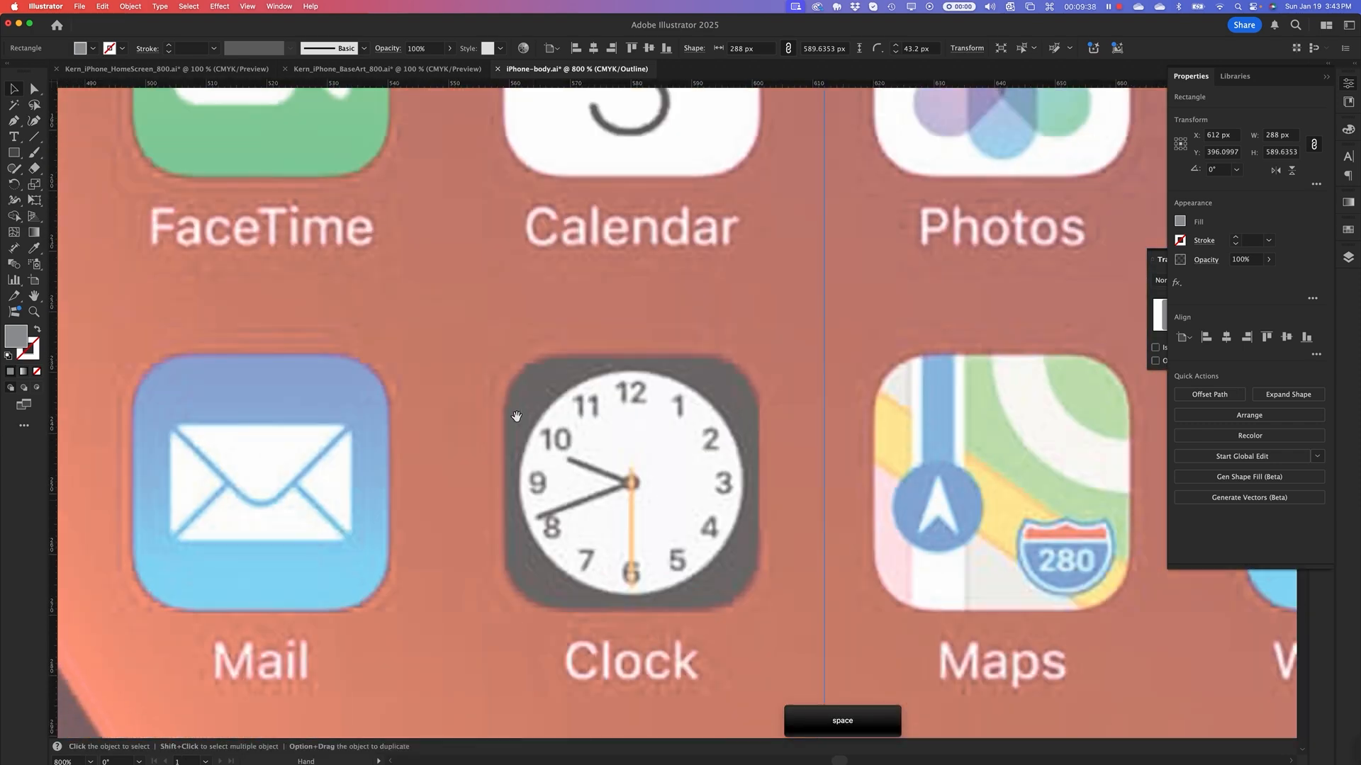
scroll(528, 369, up, 5)
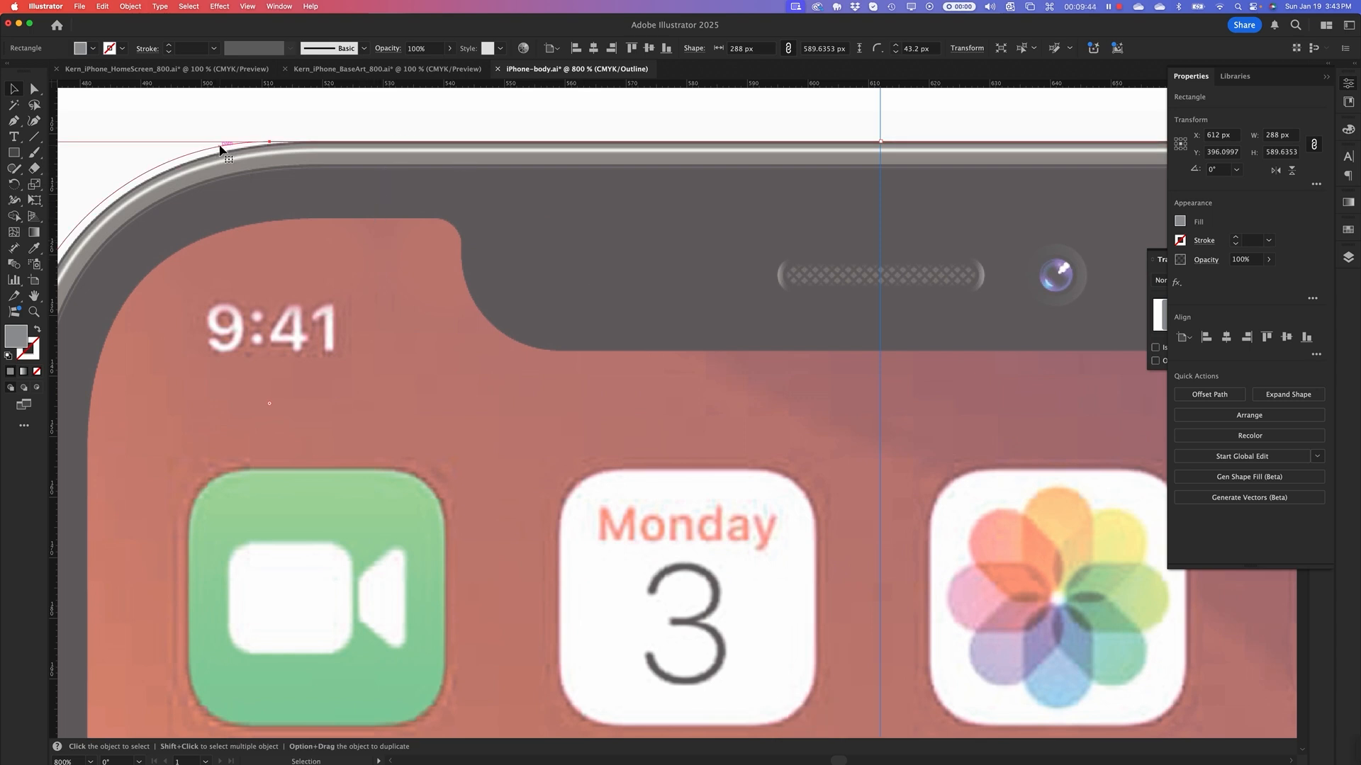
click(133, 7)
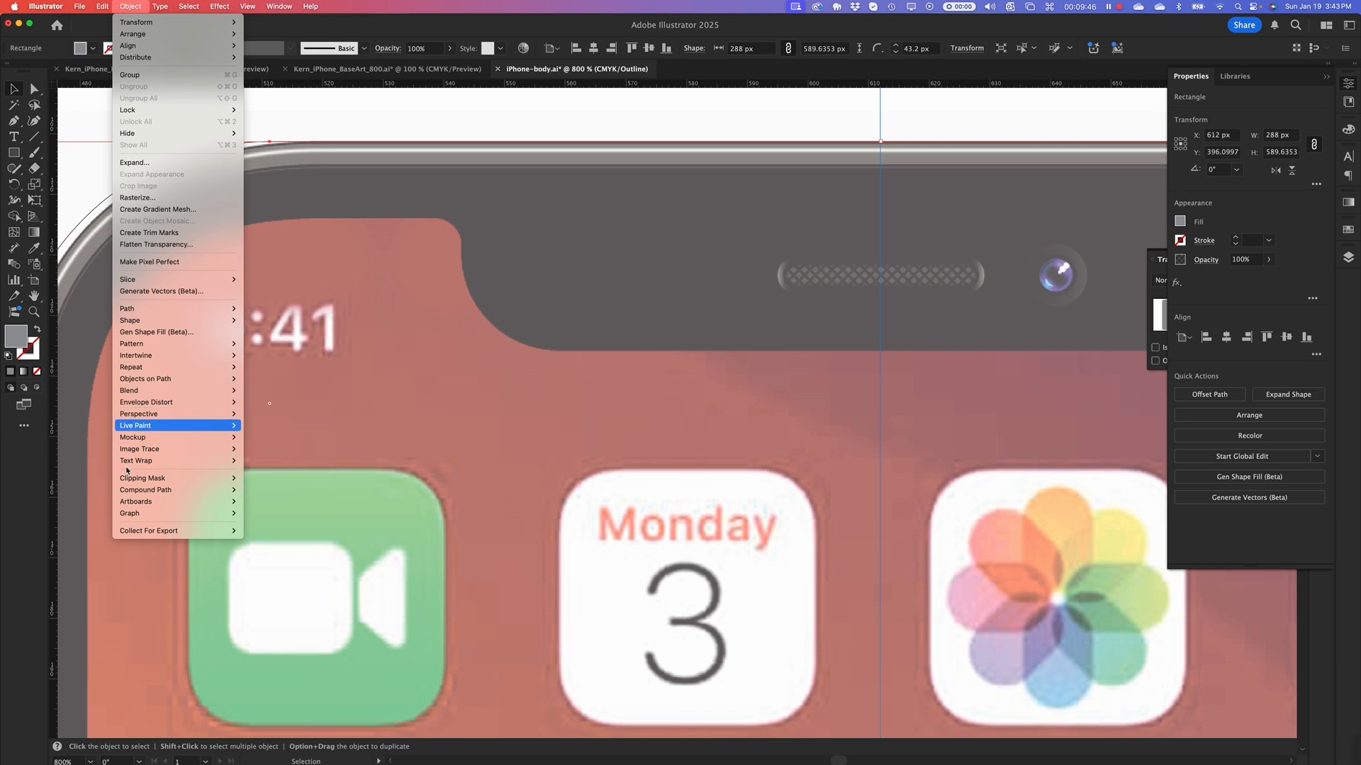
mouse_move(134, 309)
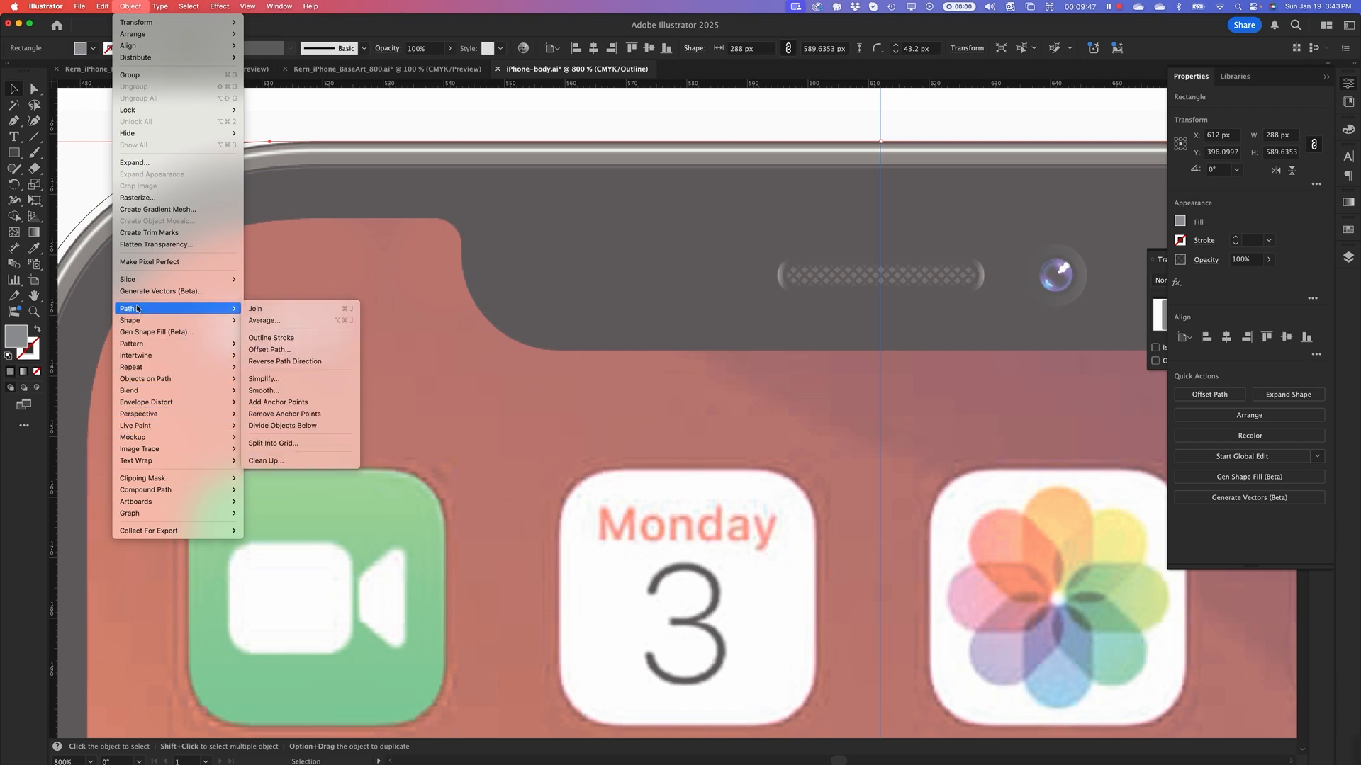
click(277, 352)
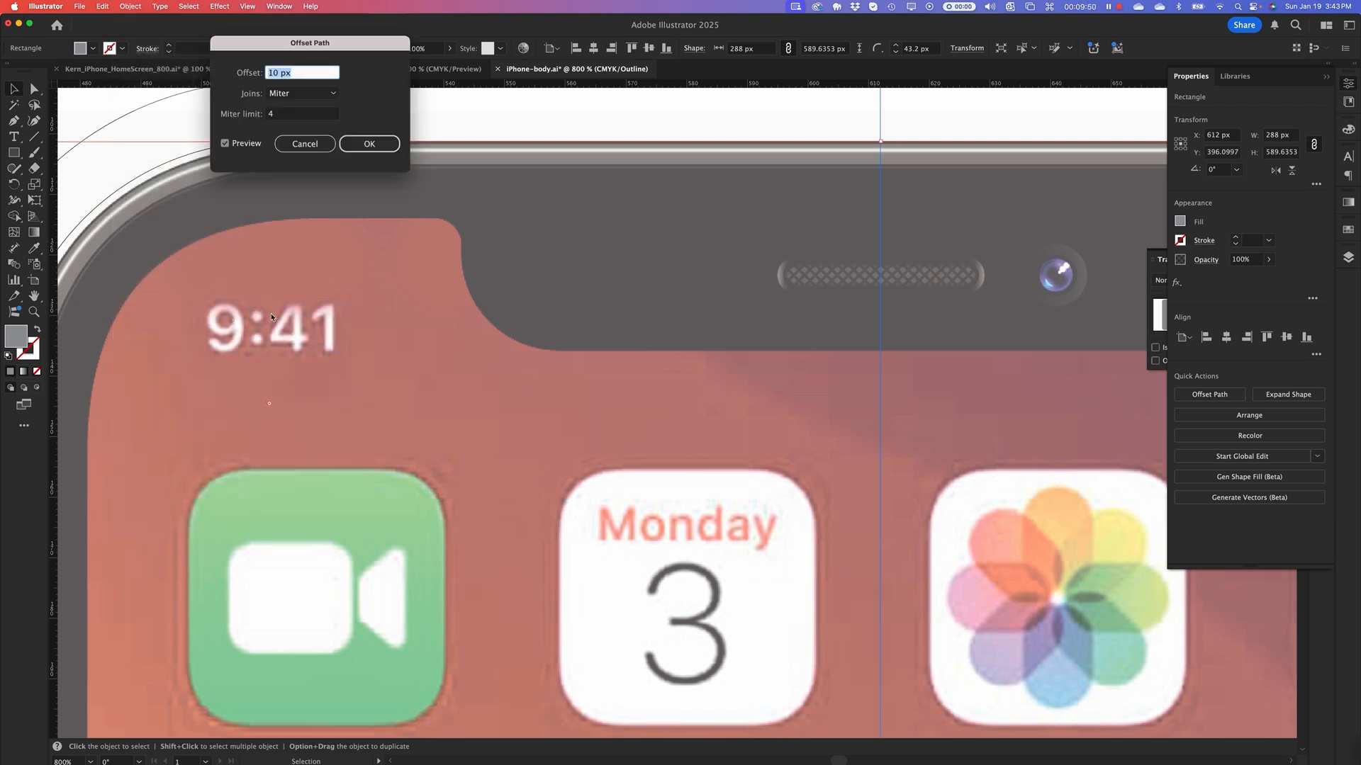
drag(363, 44, 668, 244)
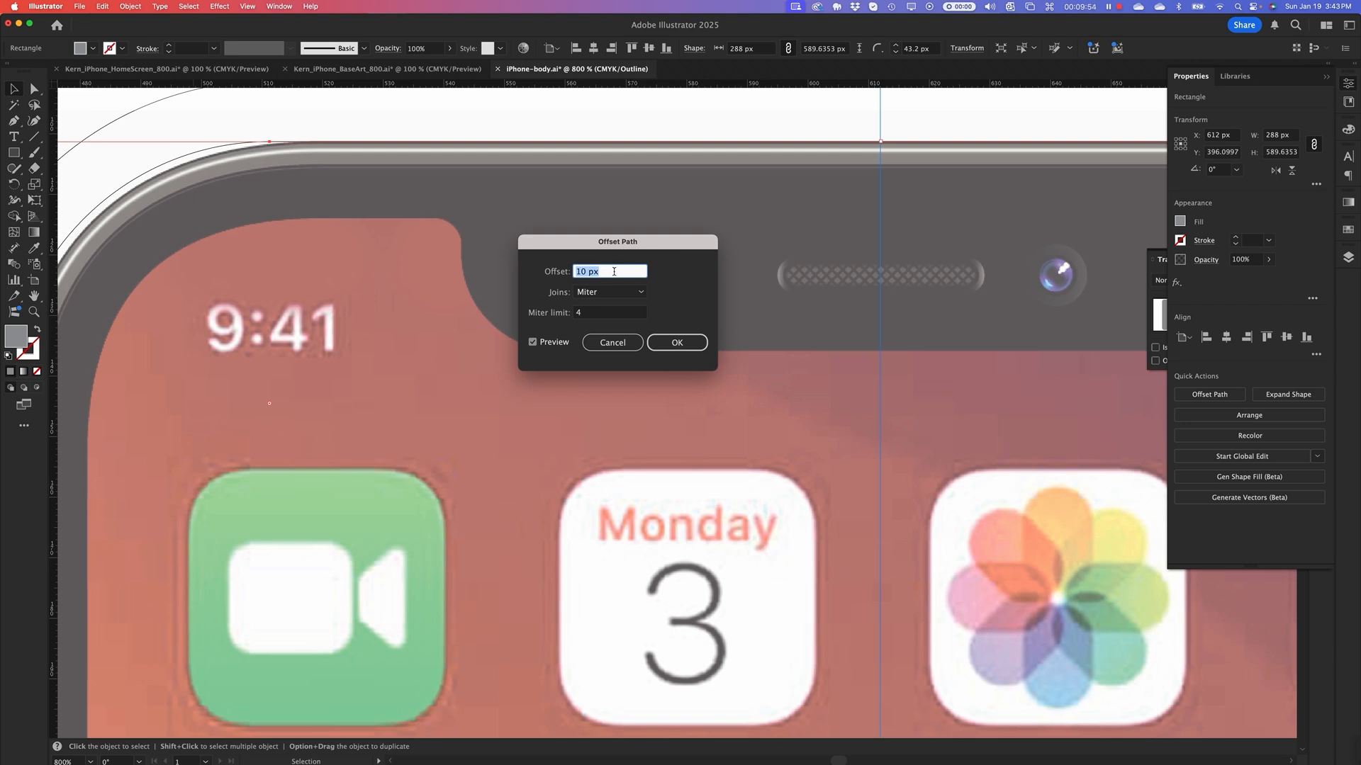
text(-6)
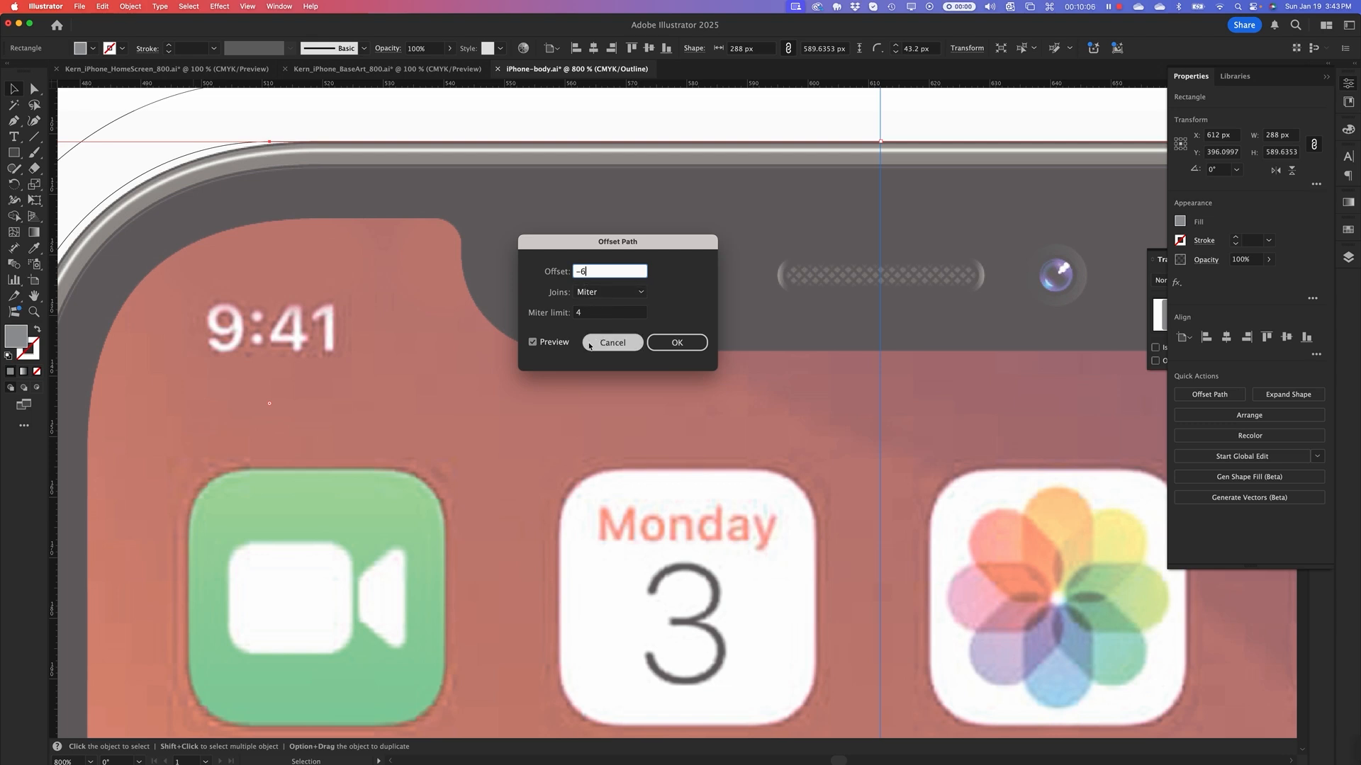
click(556, 344)
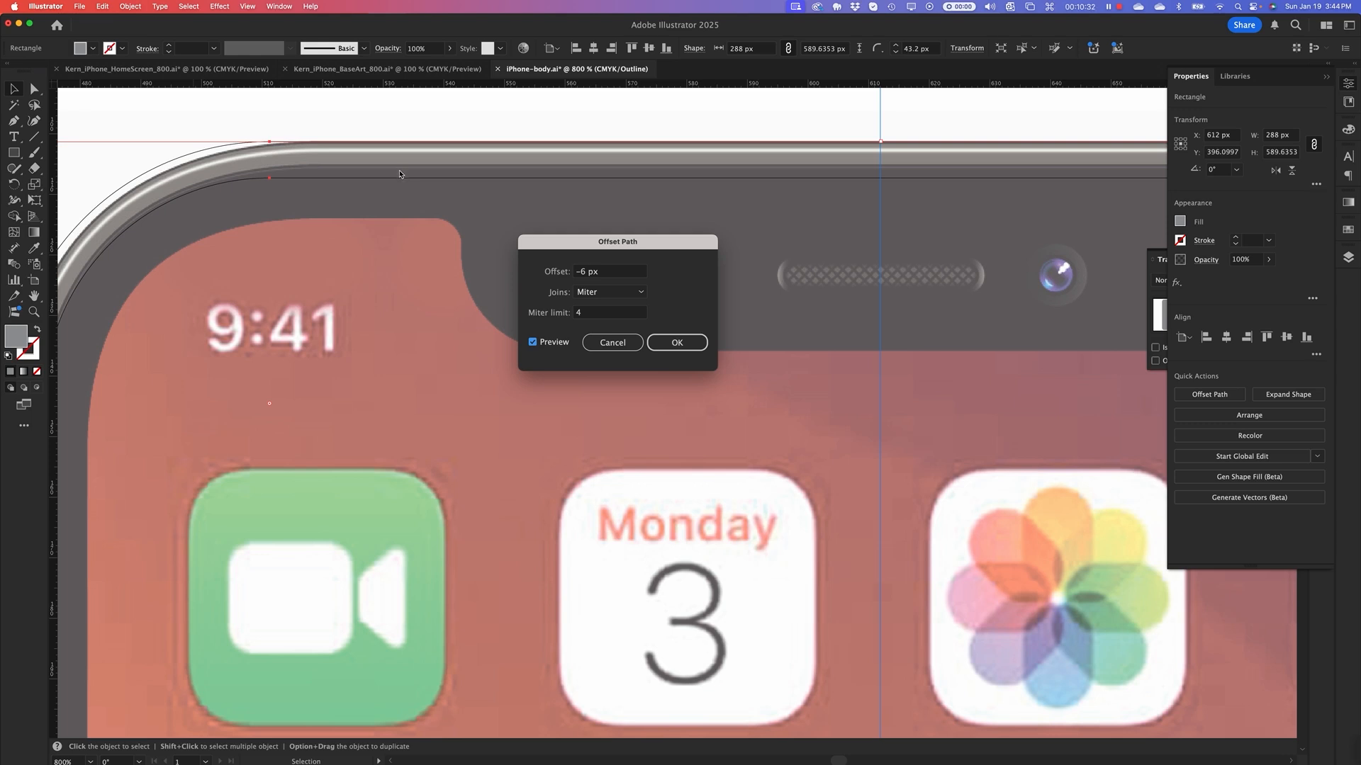
Try path offsets of -7, -4, -5 and -4.5 px against the inner edge of the phone's metal rim
click(617, 276)
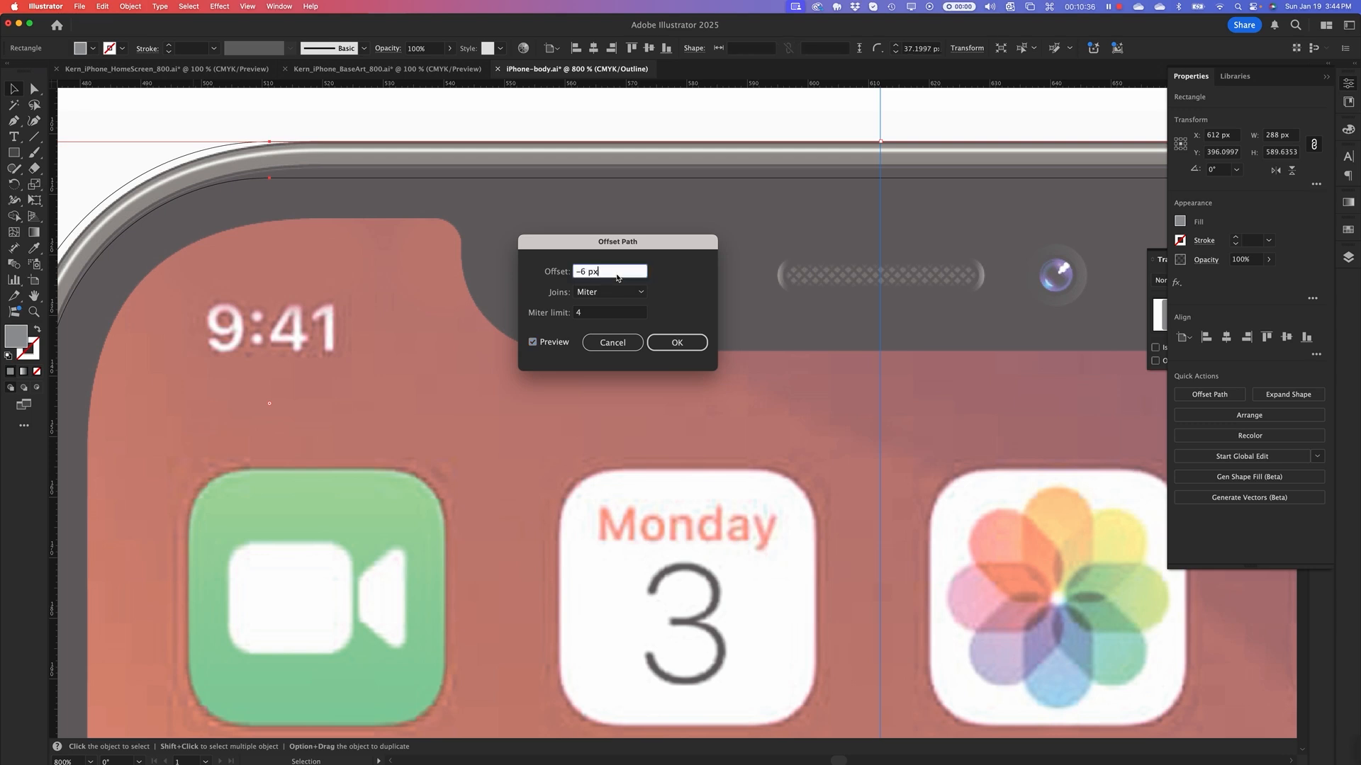
key(Down)
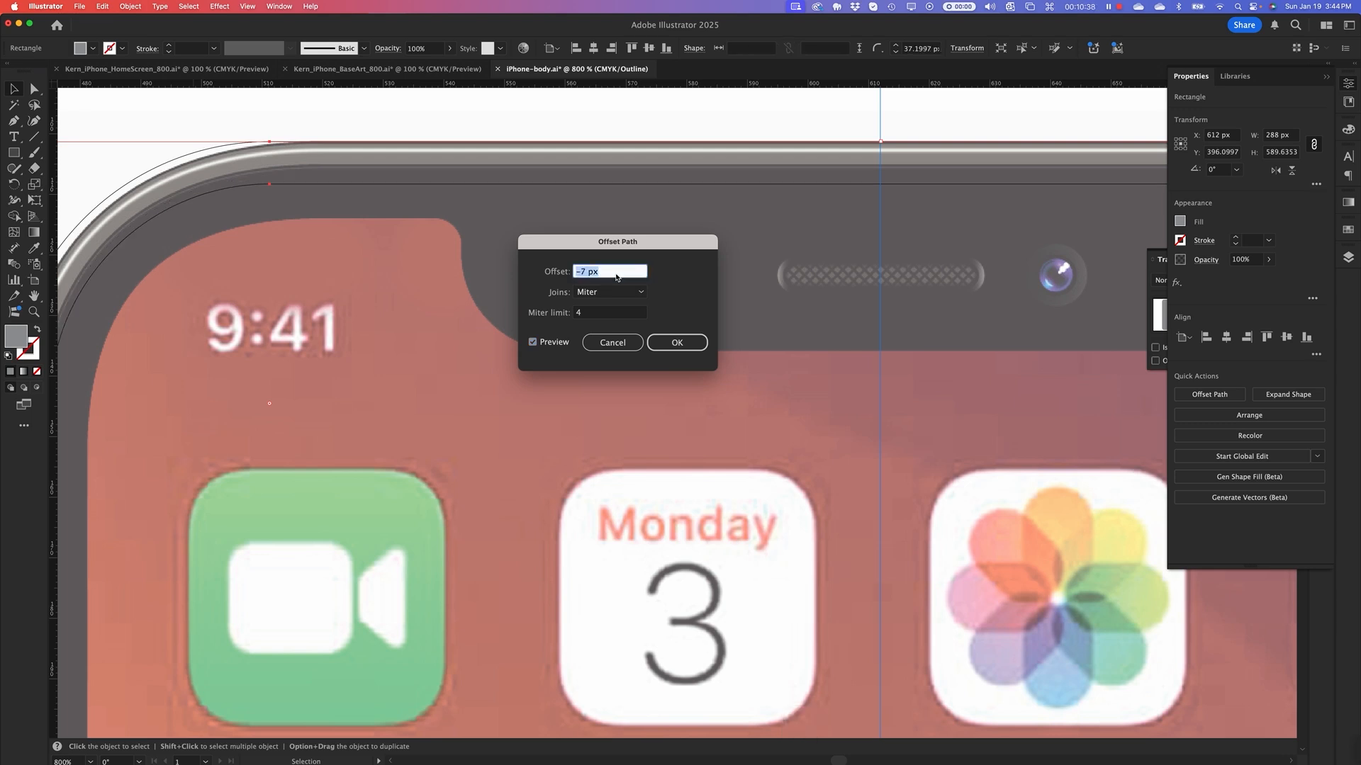
key(Up)
key(Up)
key(Up)
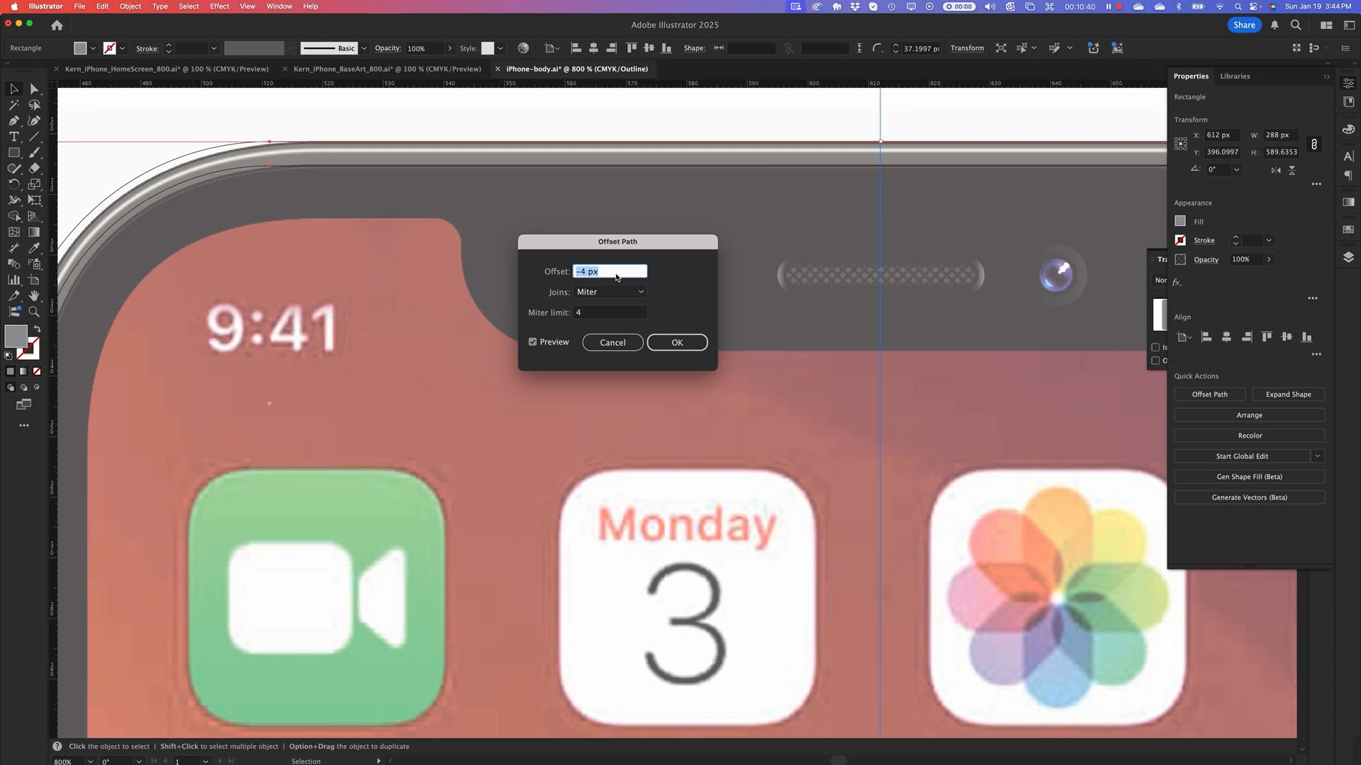
key(Down)
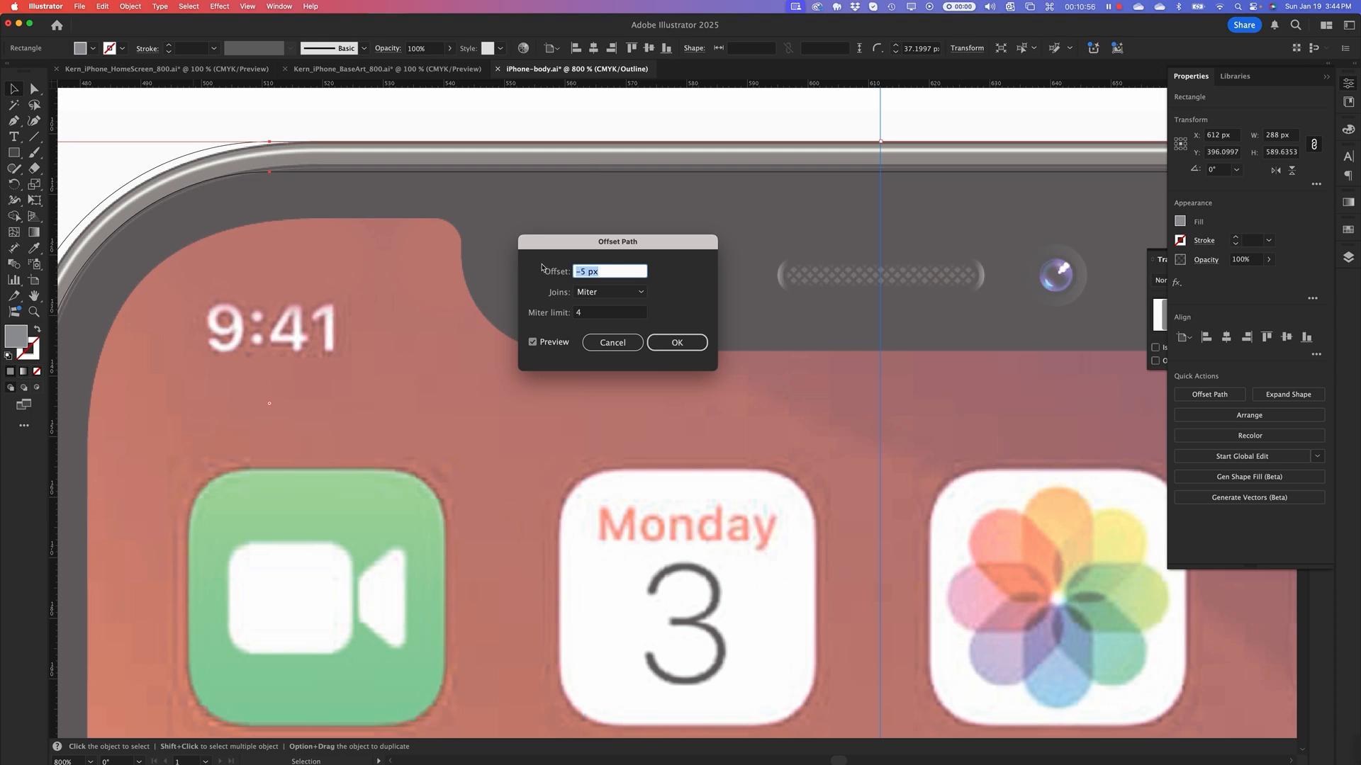
click(583, 273)
key(BackSpace)
text(4.5)
key(Tab)
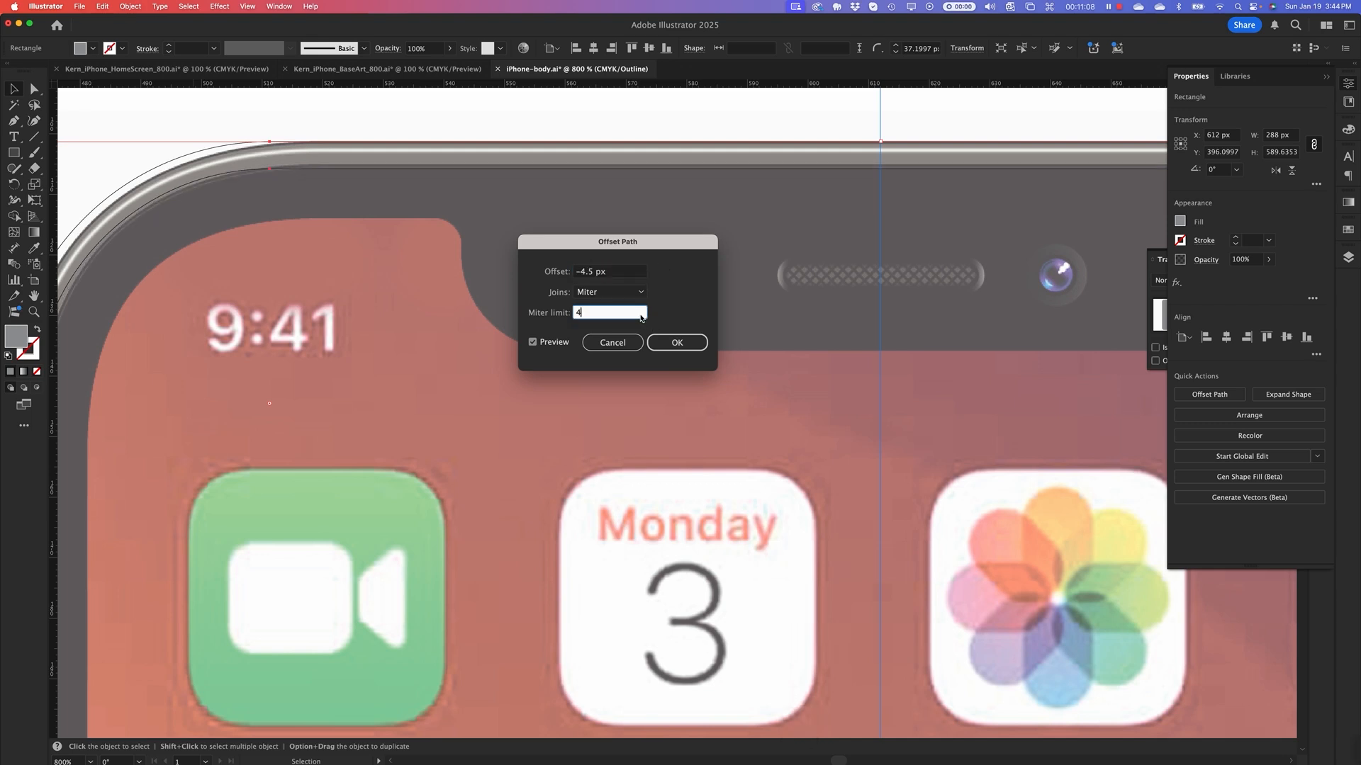
Set the path offset to -5 px and apply it to the rounded rectangle
click(589, 272)
double_click(584, 273)
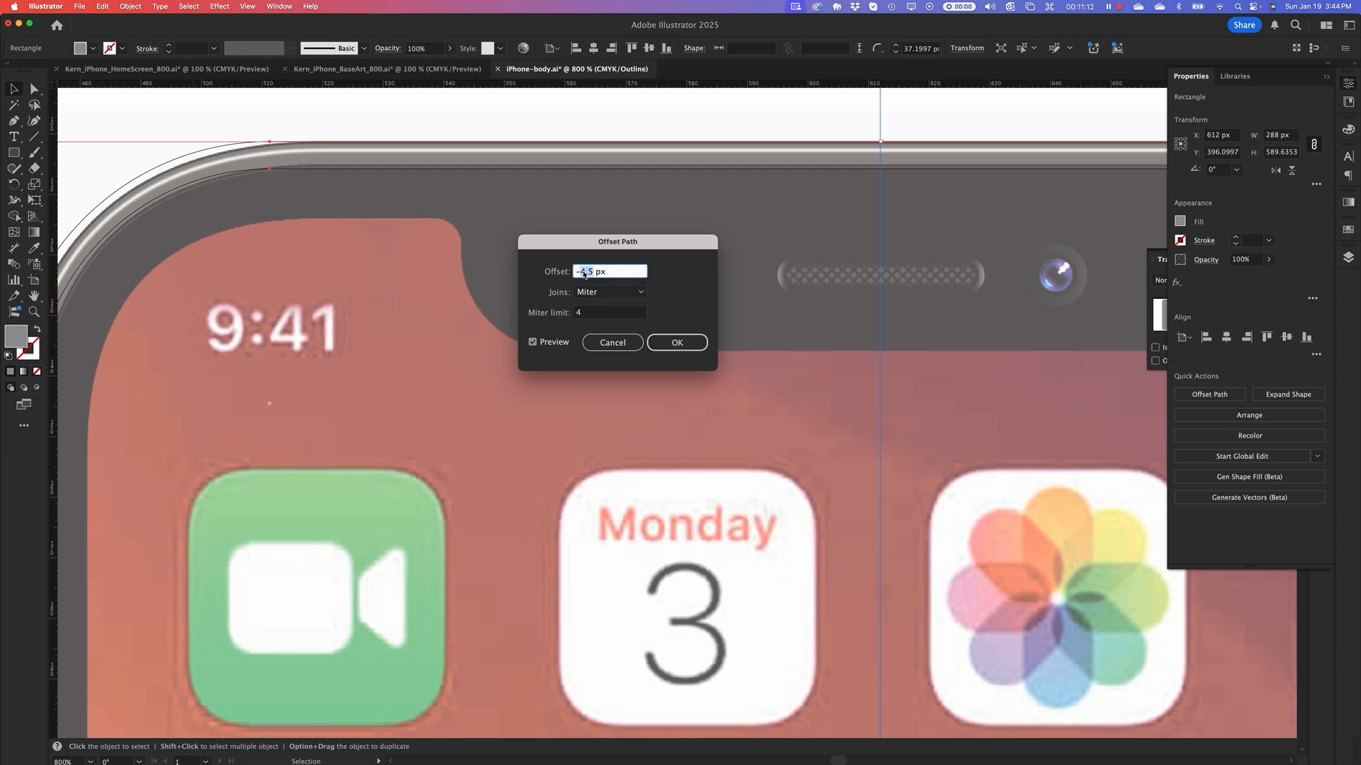
text(5)
click(677, 343)
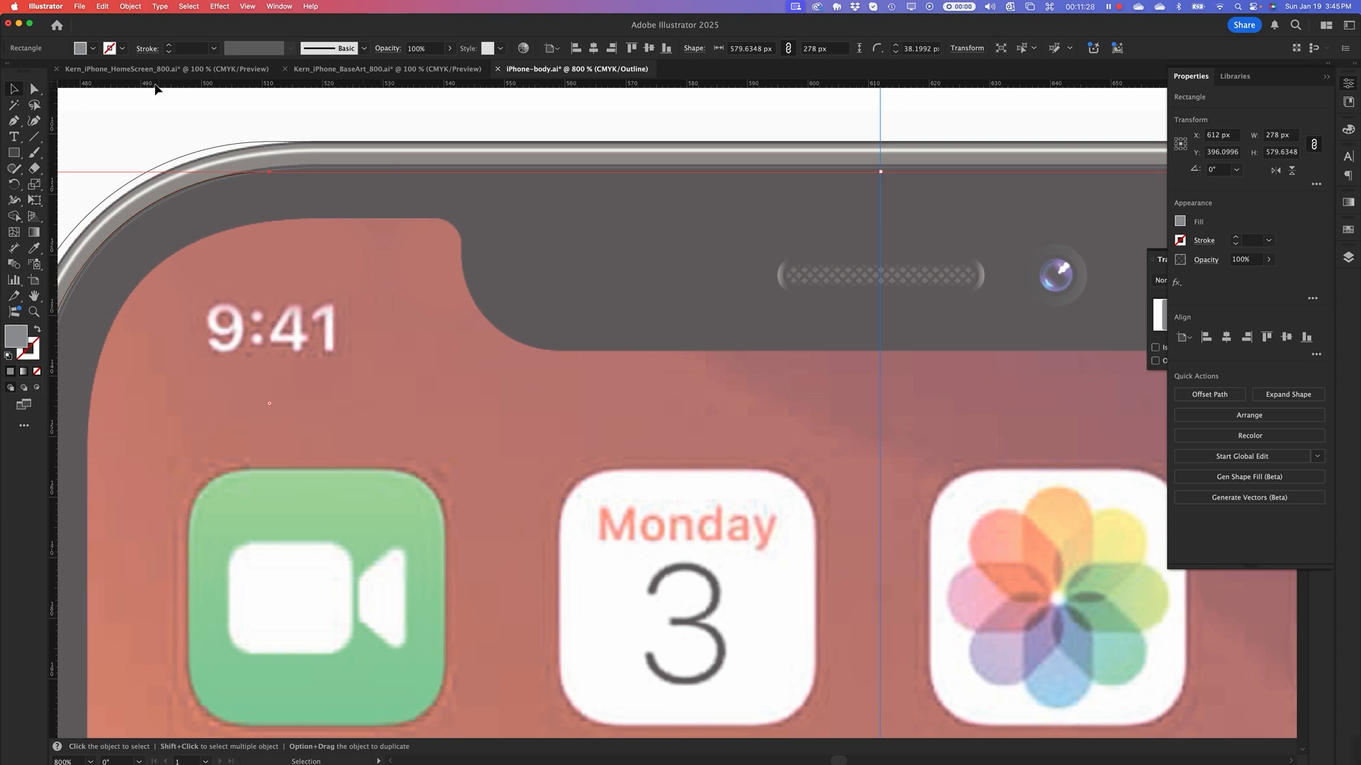
Offset the new inner rectangle by -7.5 px to create an outline around the phone's screen
click(81, 7)
mouse_move(130, 7)
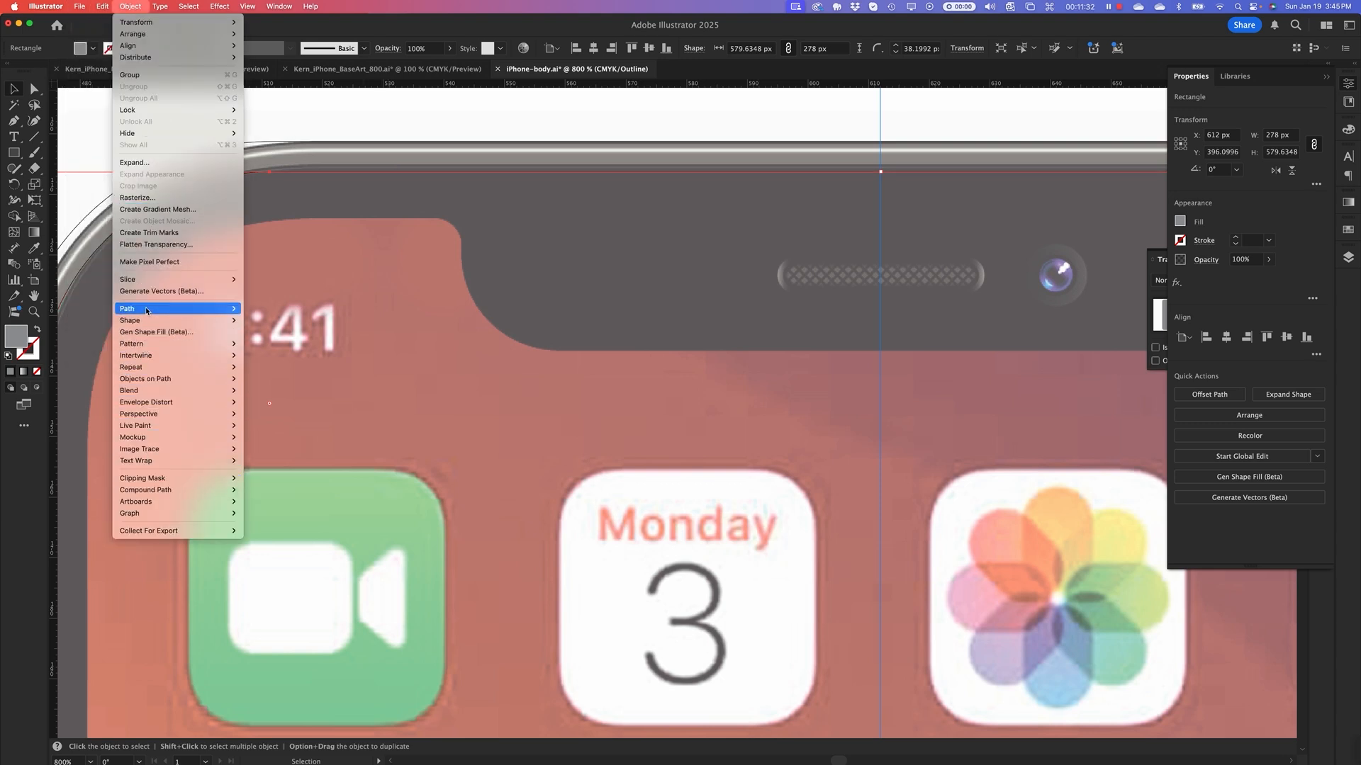
mouse_move(147, 312)
click(289, 351)
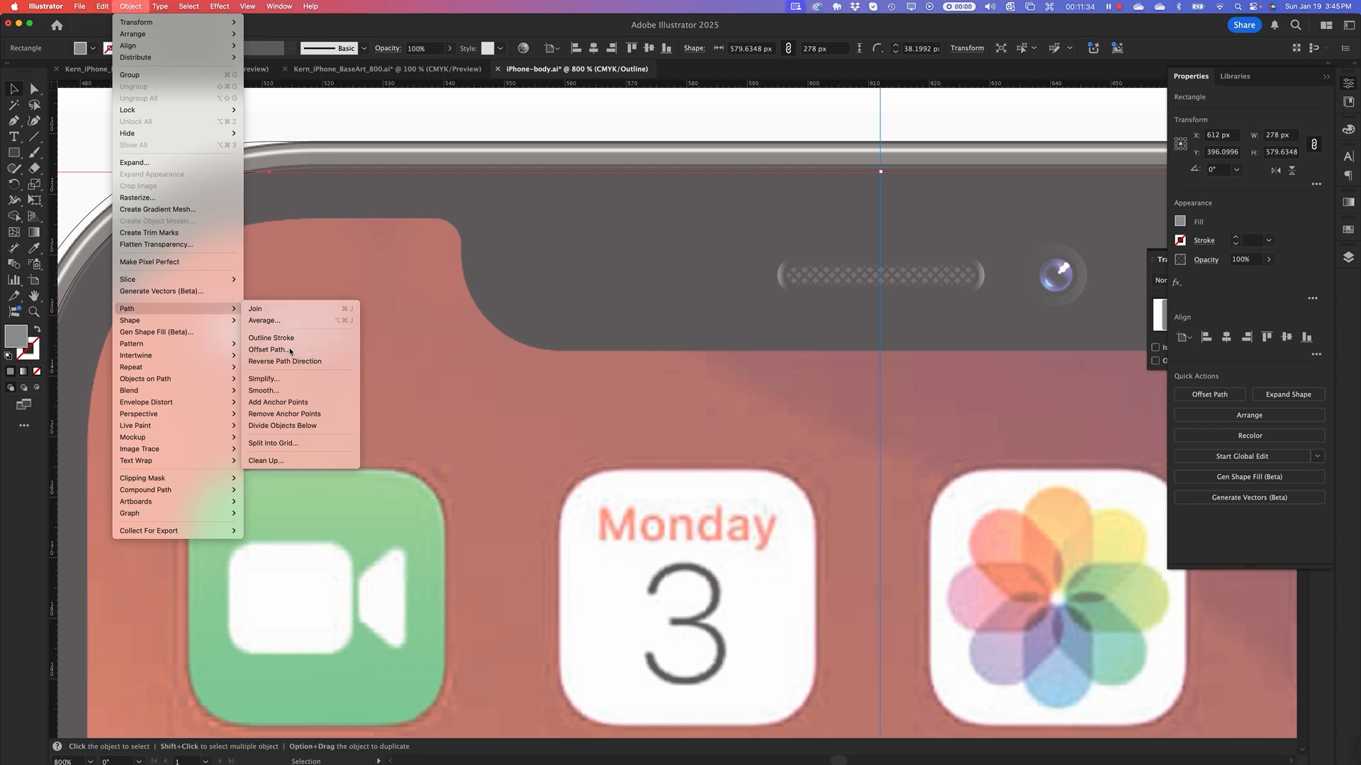
click(622, 273)
key(Down)
key(Down)
key(Down)
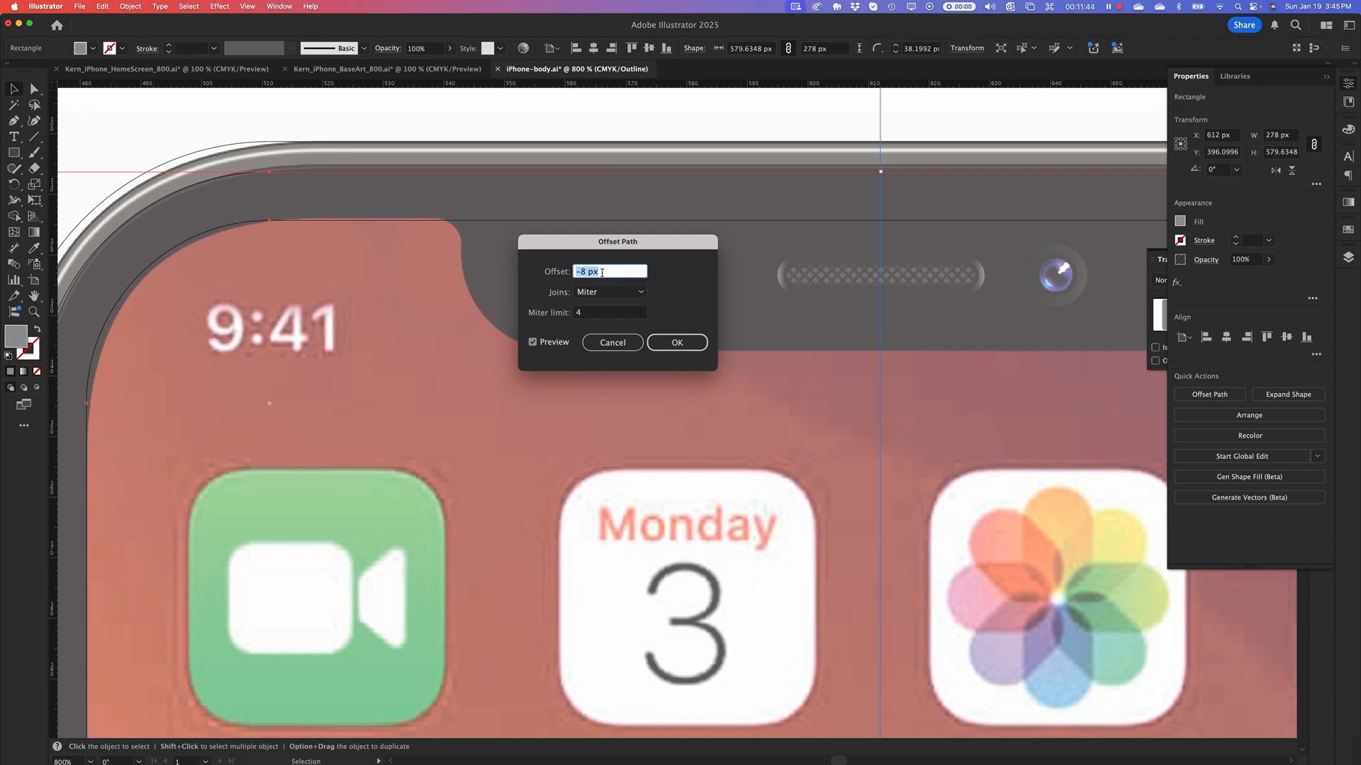
text(-7)
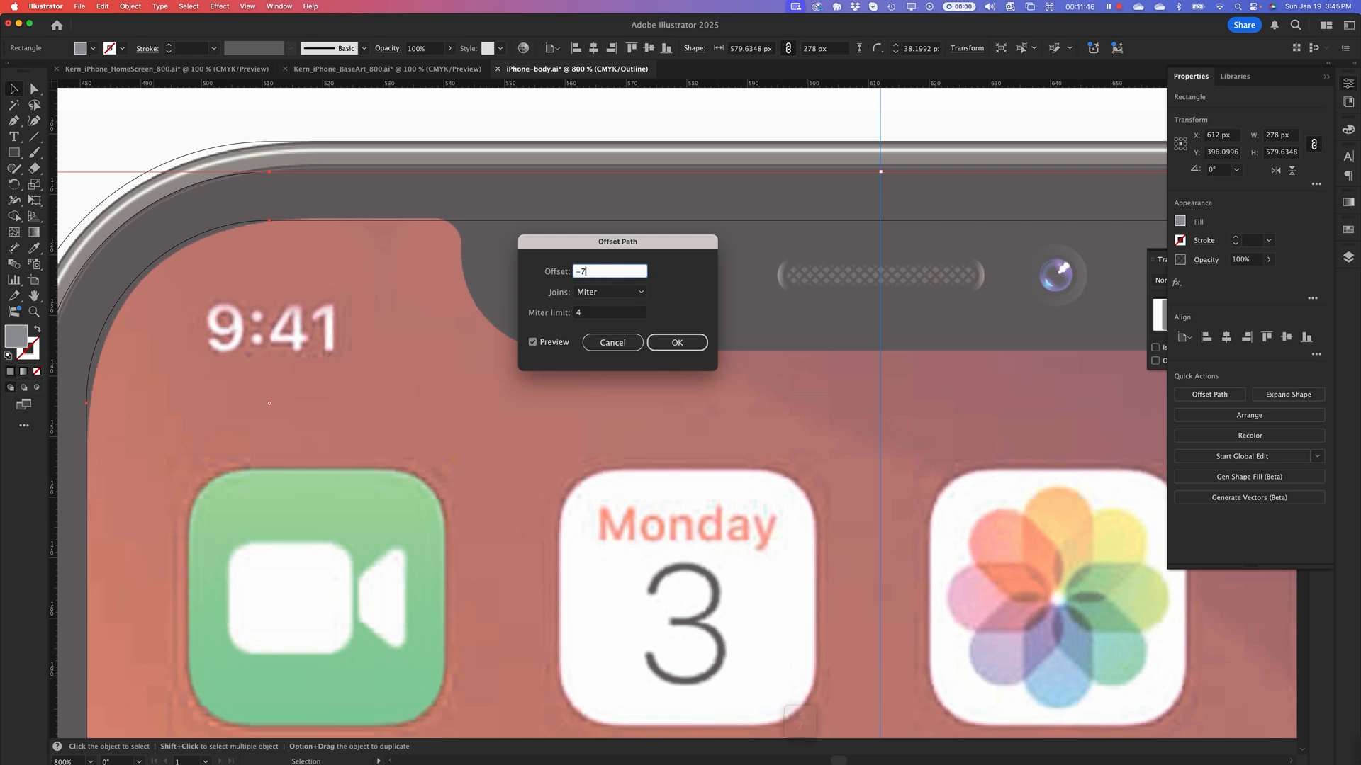
text(.5)
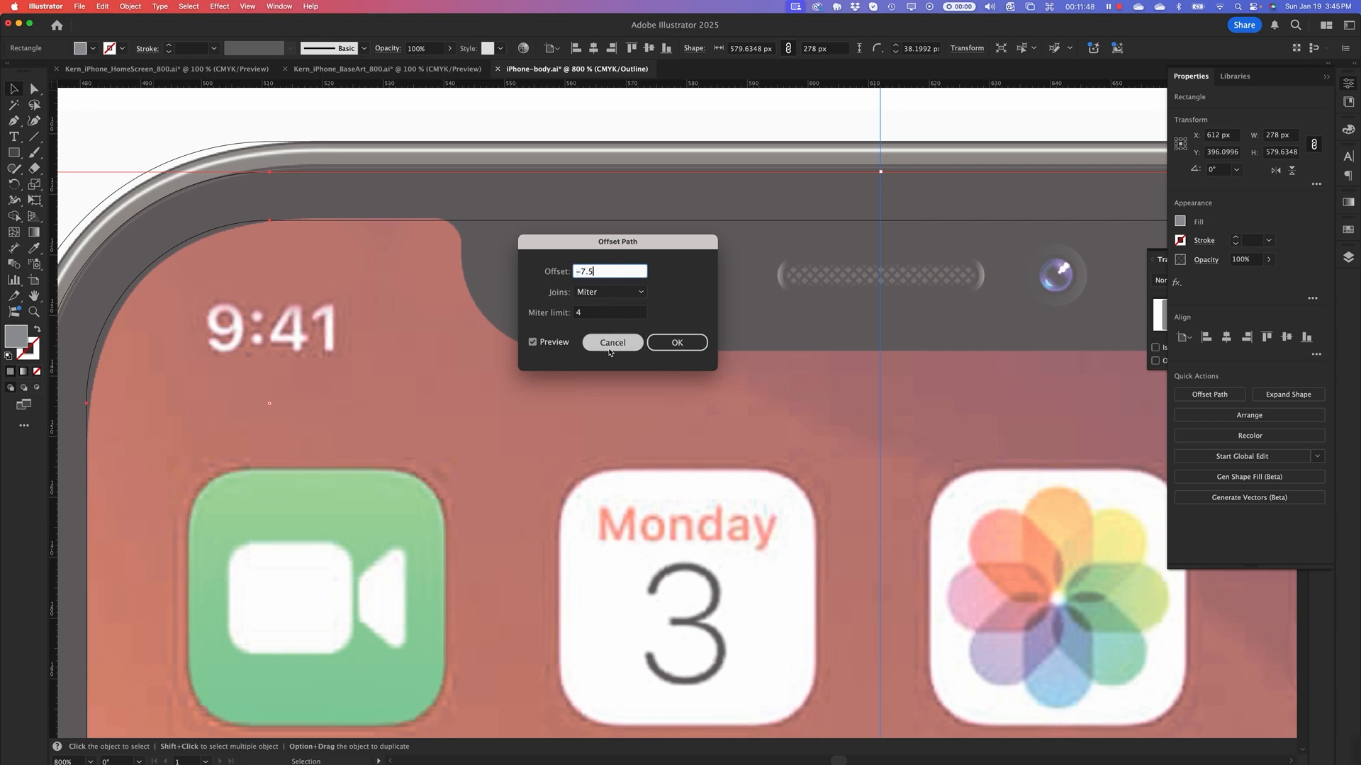
key(Tab)
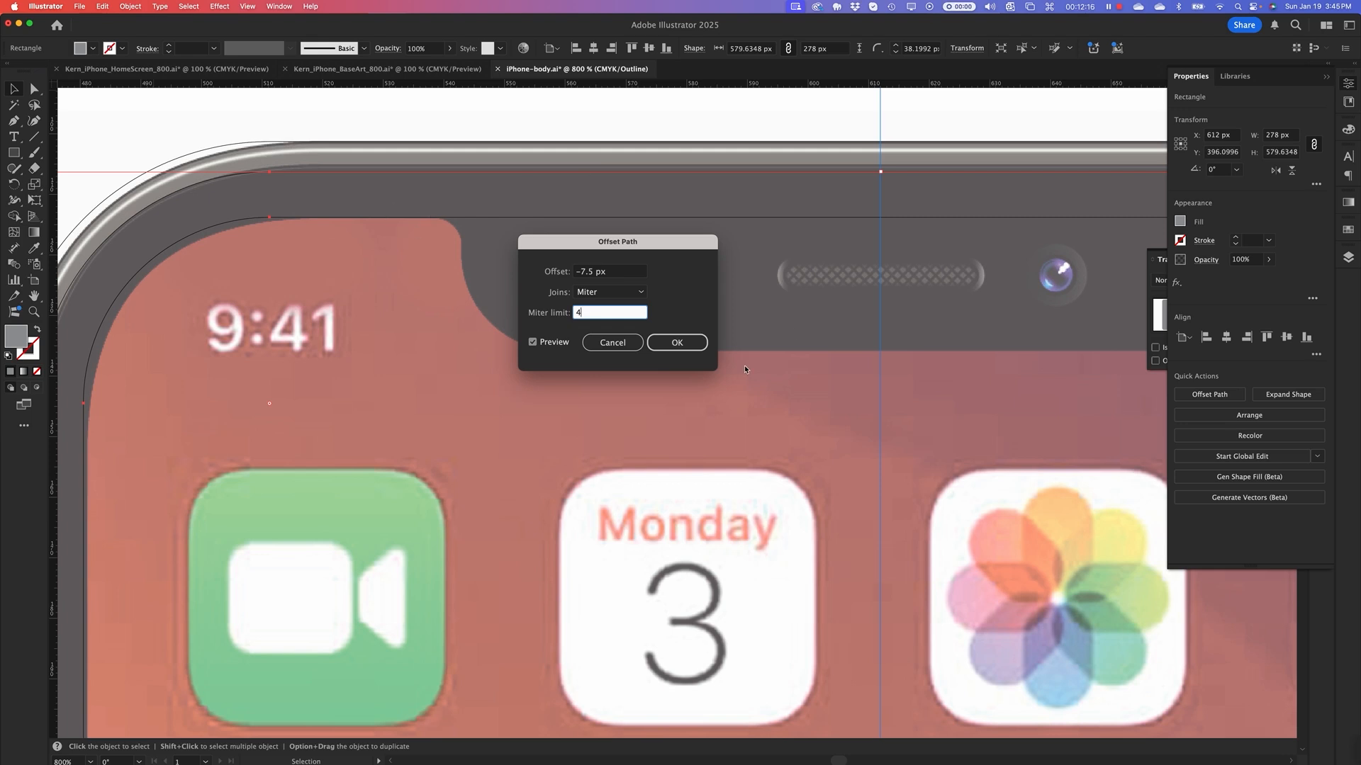
click(689, 343)
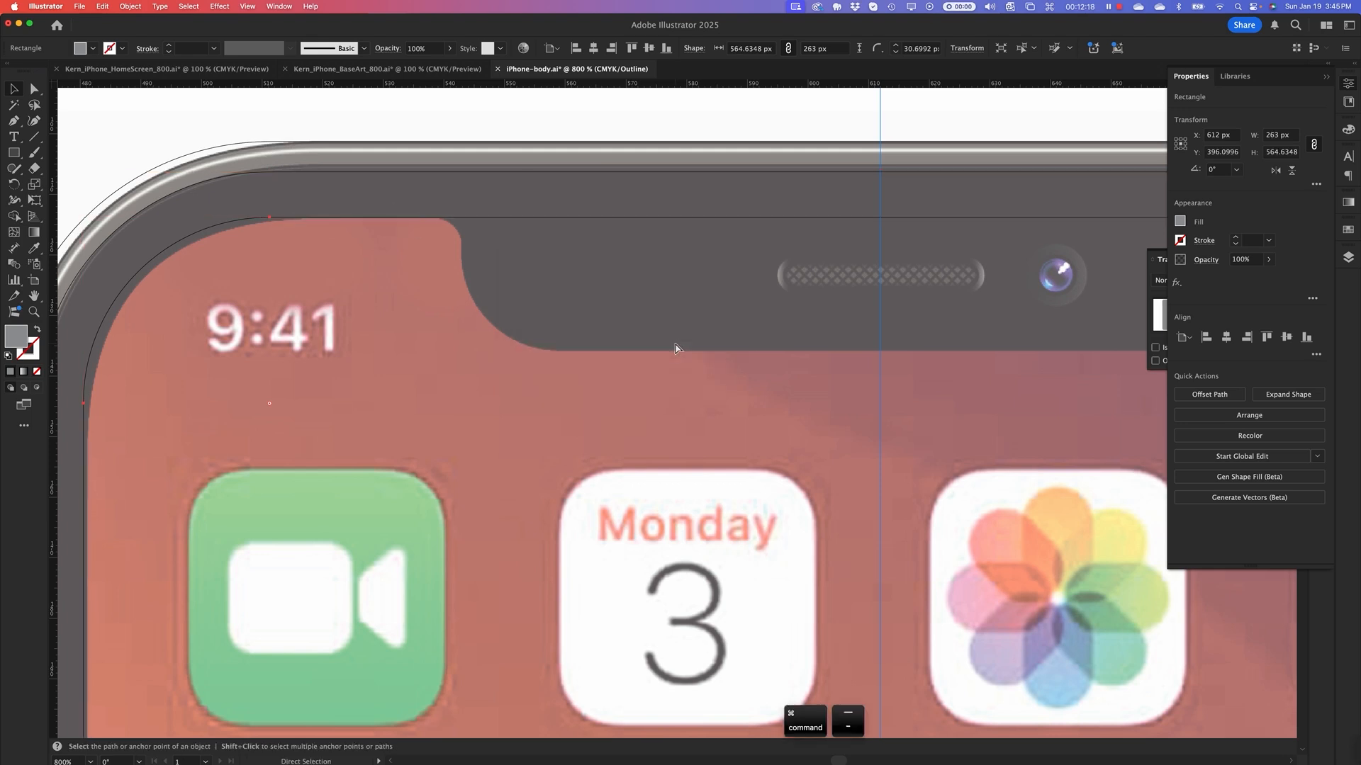
Create a new layer above Phone Frame and name it Screen Mask
key(super+minus)
key(super+minus)
key(super+minus)
drag(776, 276, 750, 692)
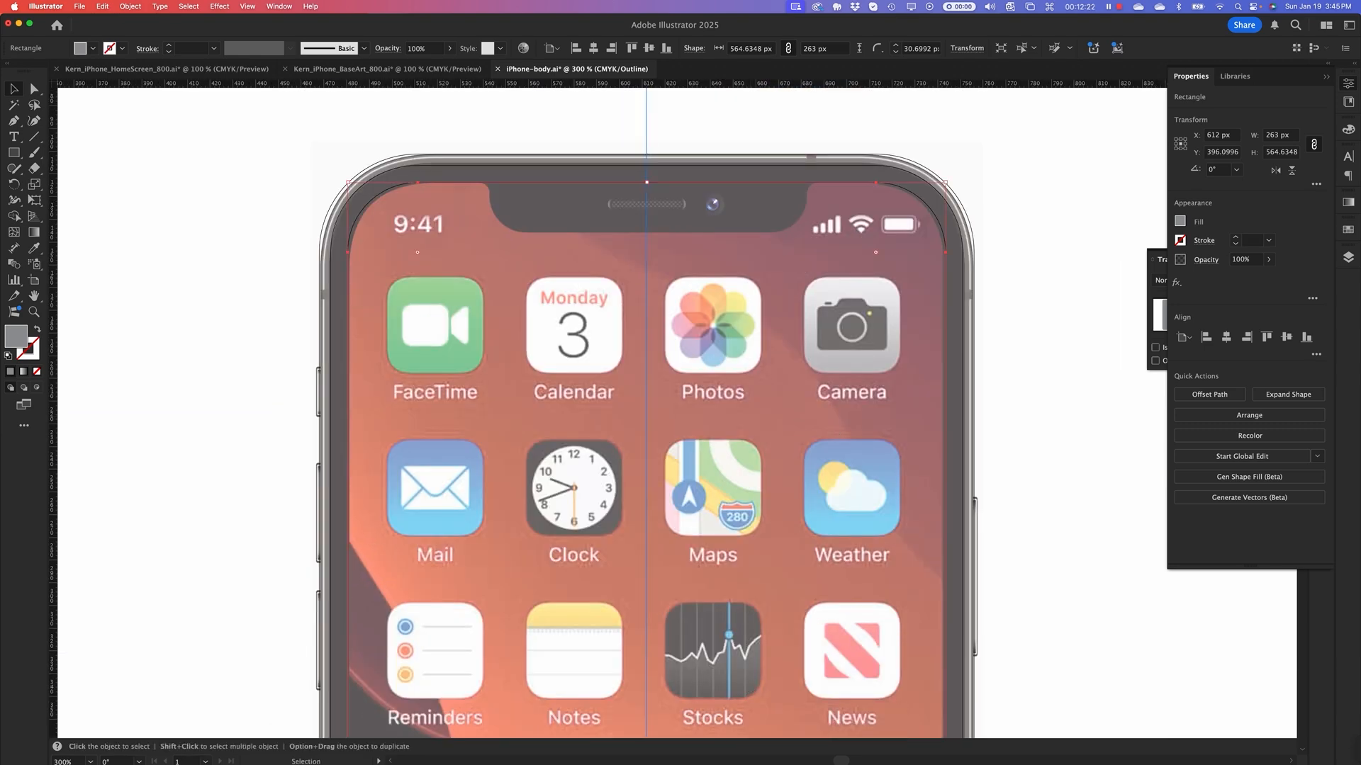
click(1348, 258)
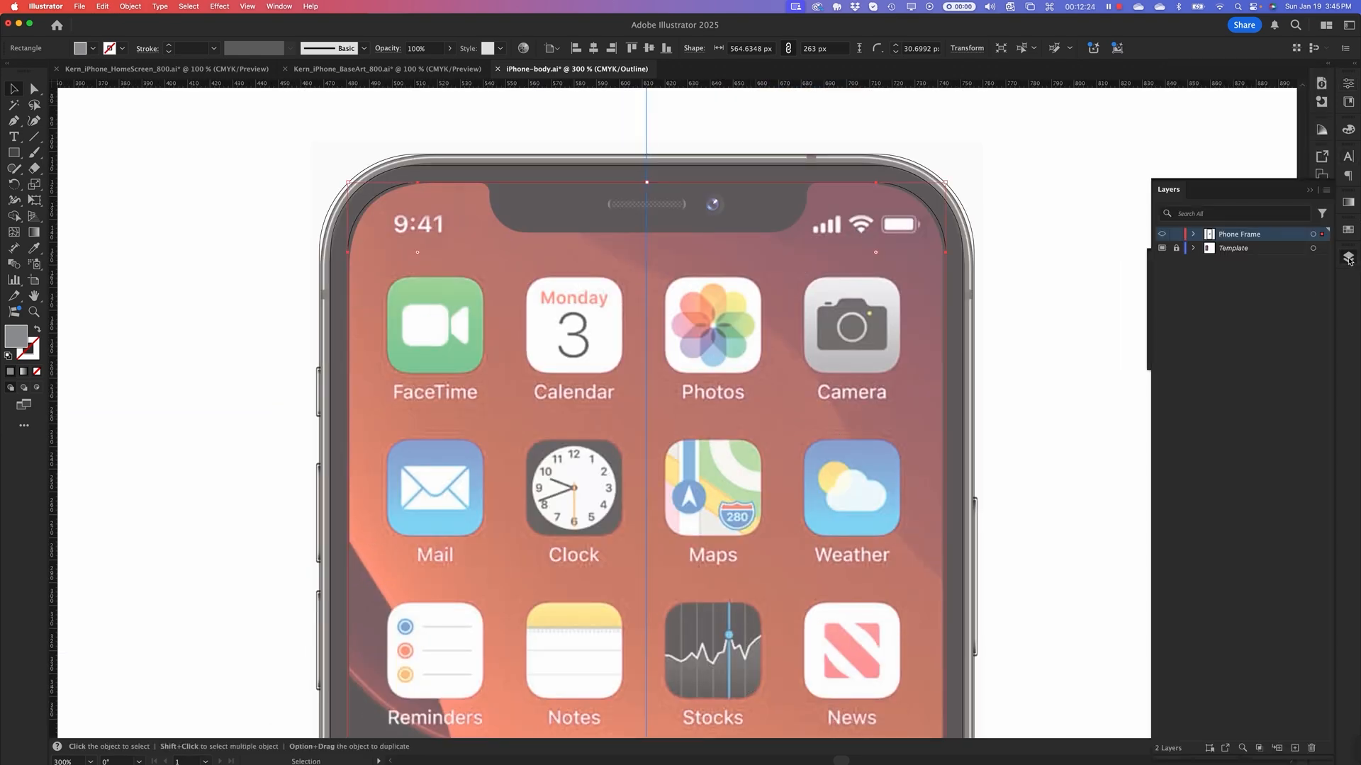
click(1294, 749)
double_click(1232, 240)
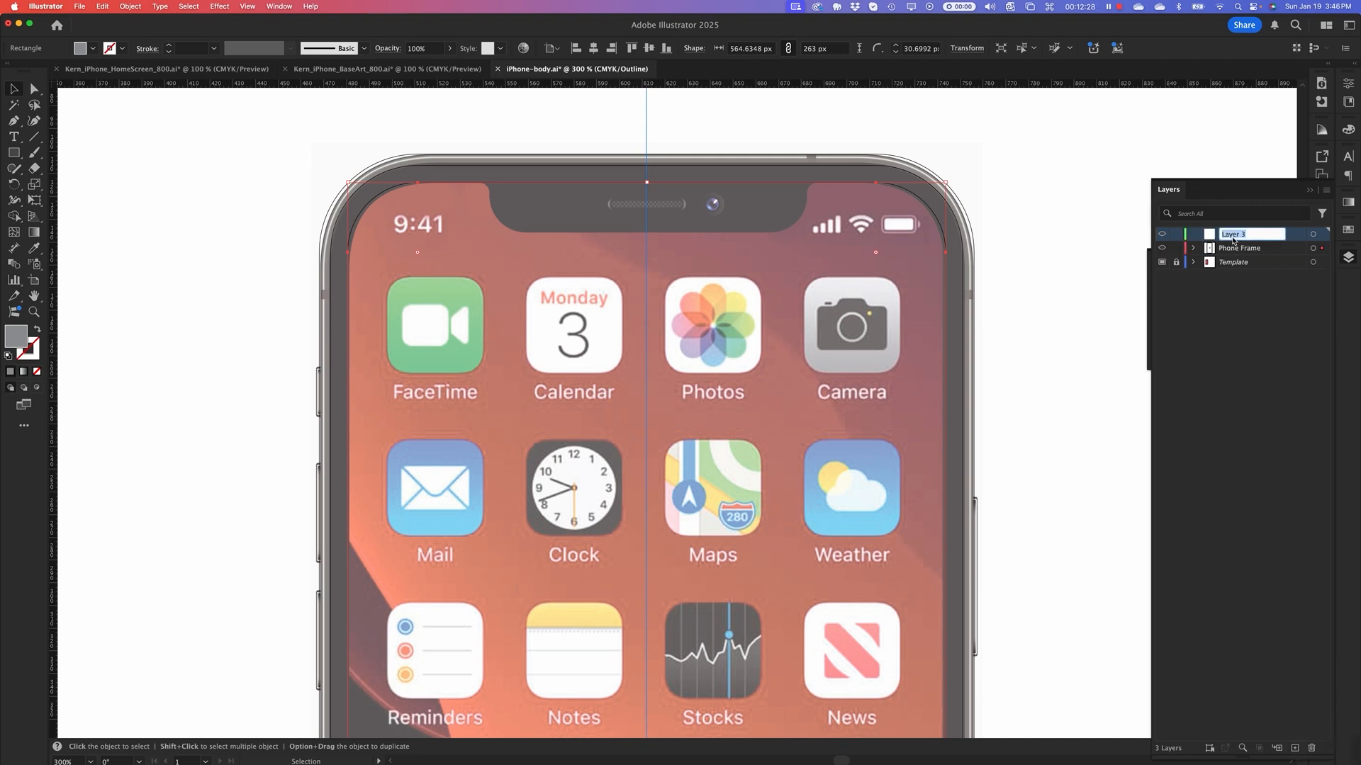
text(S)
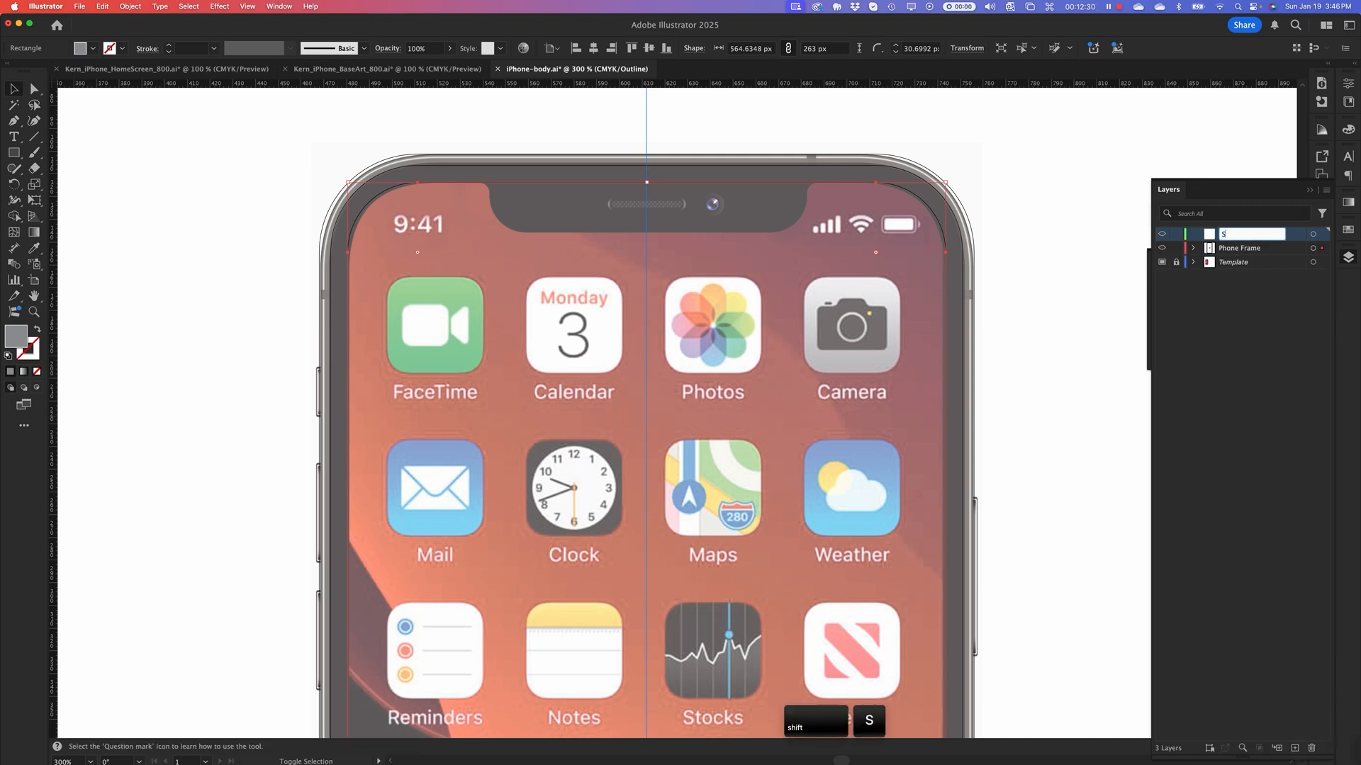
text(creen Mask)
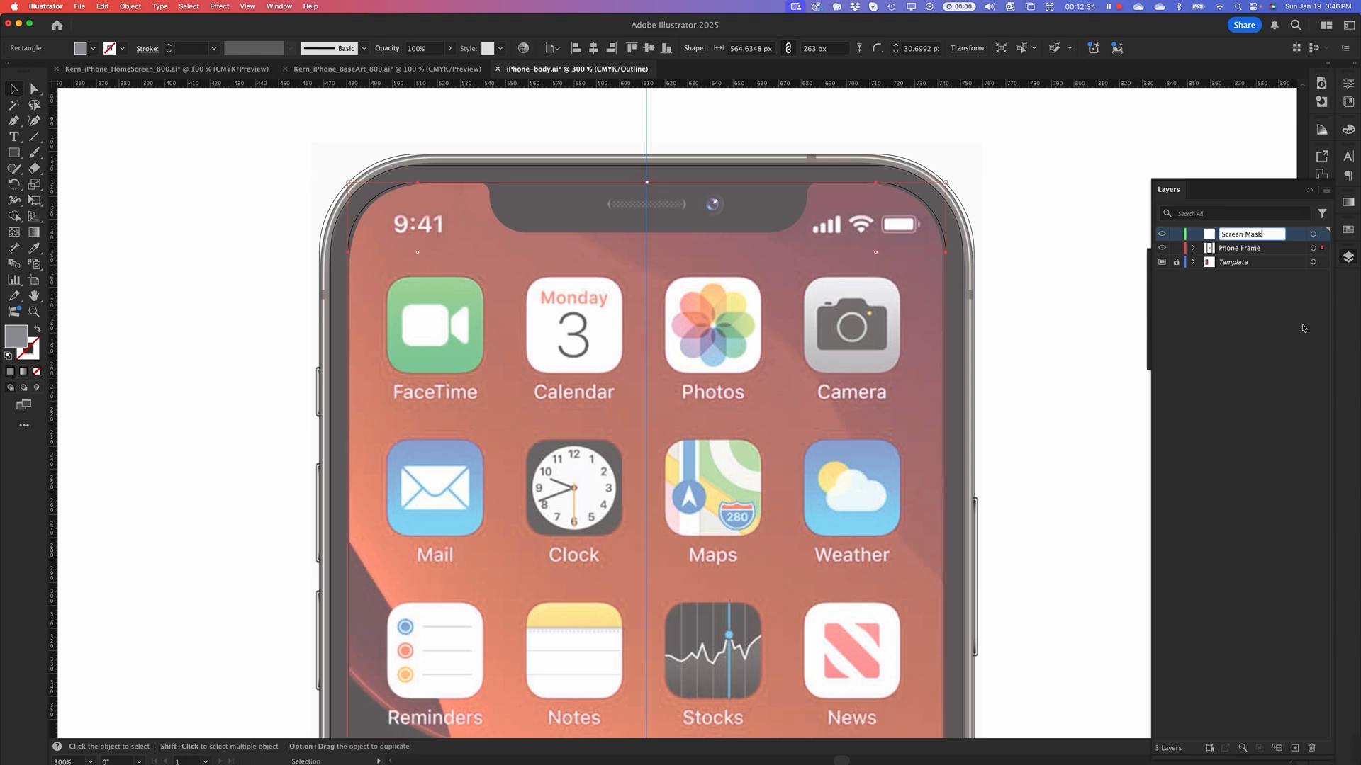
key(Return)
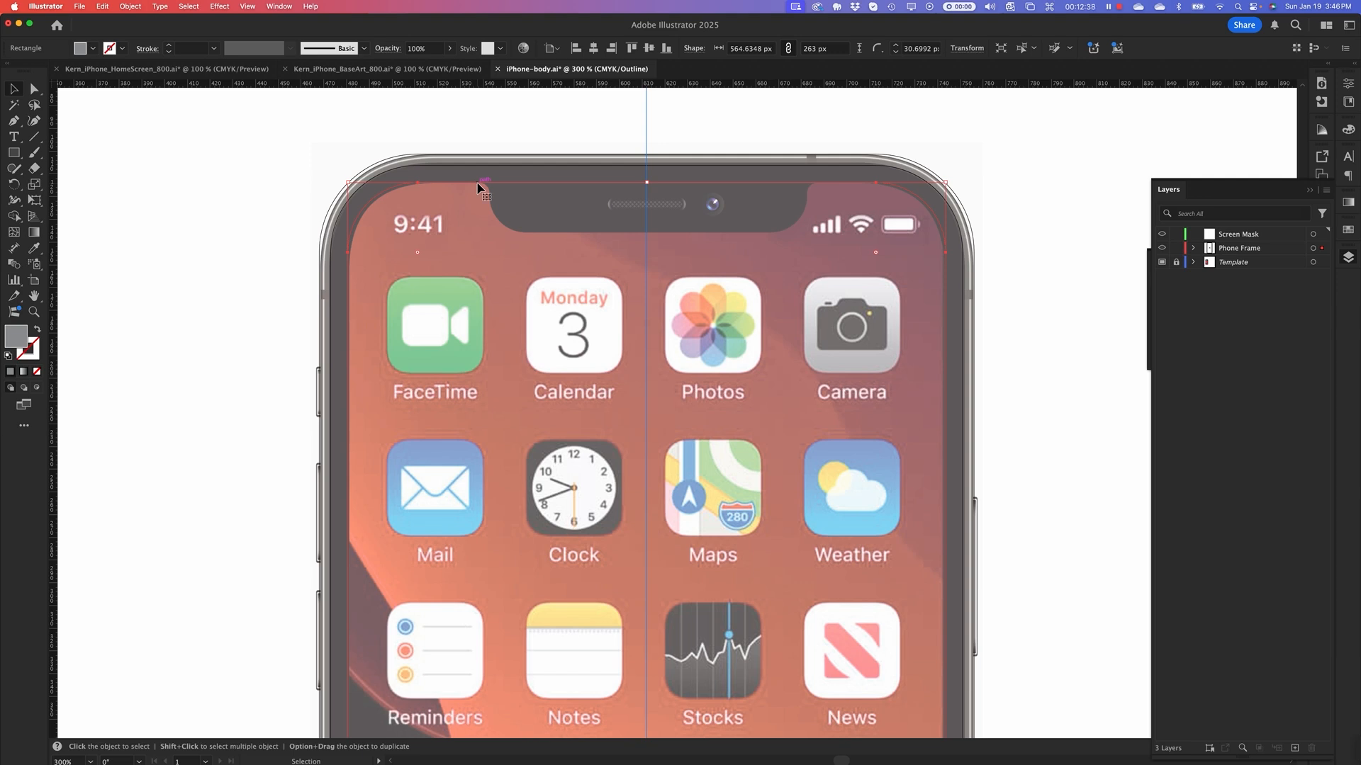
Cut the innermost rectangle, paste it in place on the Screen Mask layer, and lock that layer
key(super+shift+a)
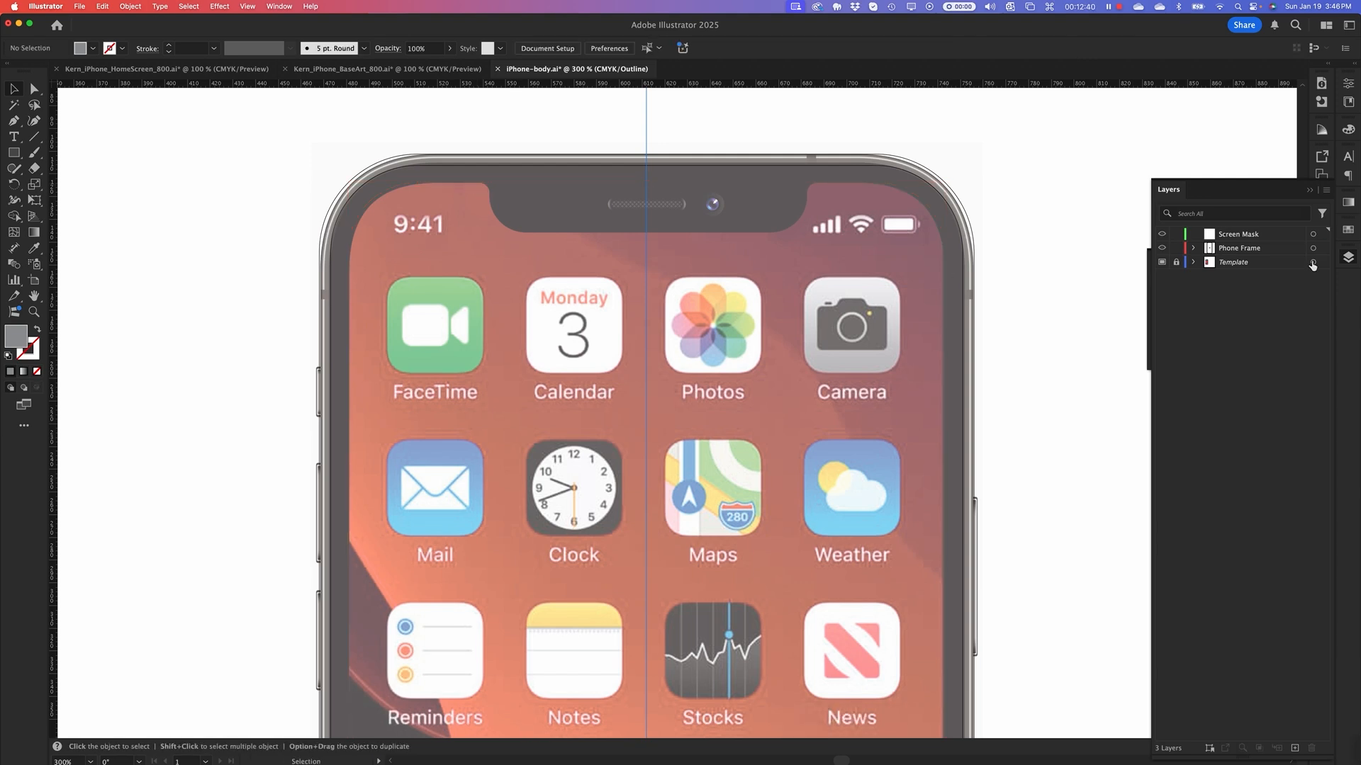
click(1249, 234)
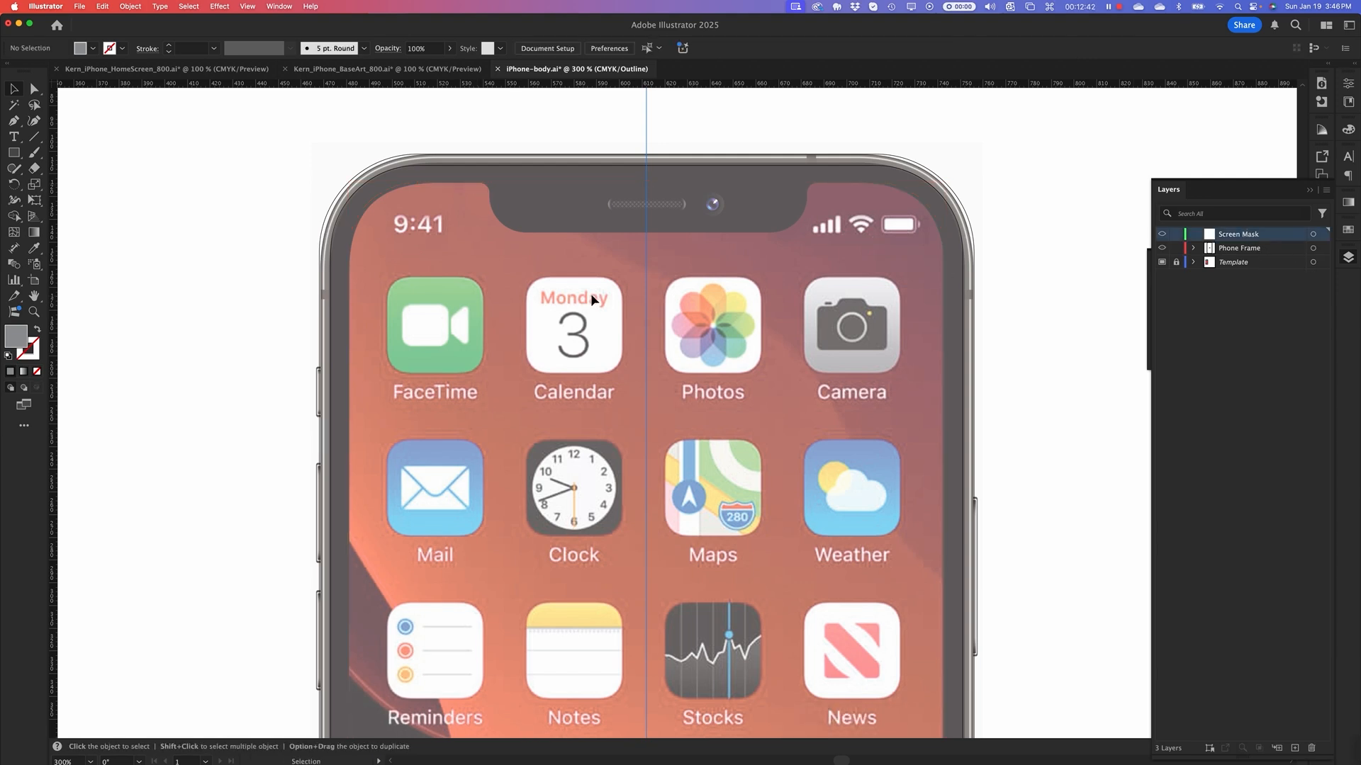
click(103, 6)
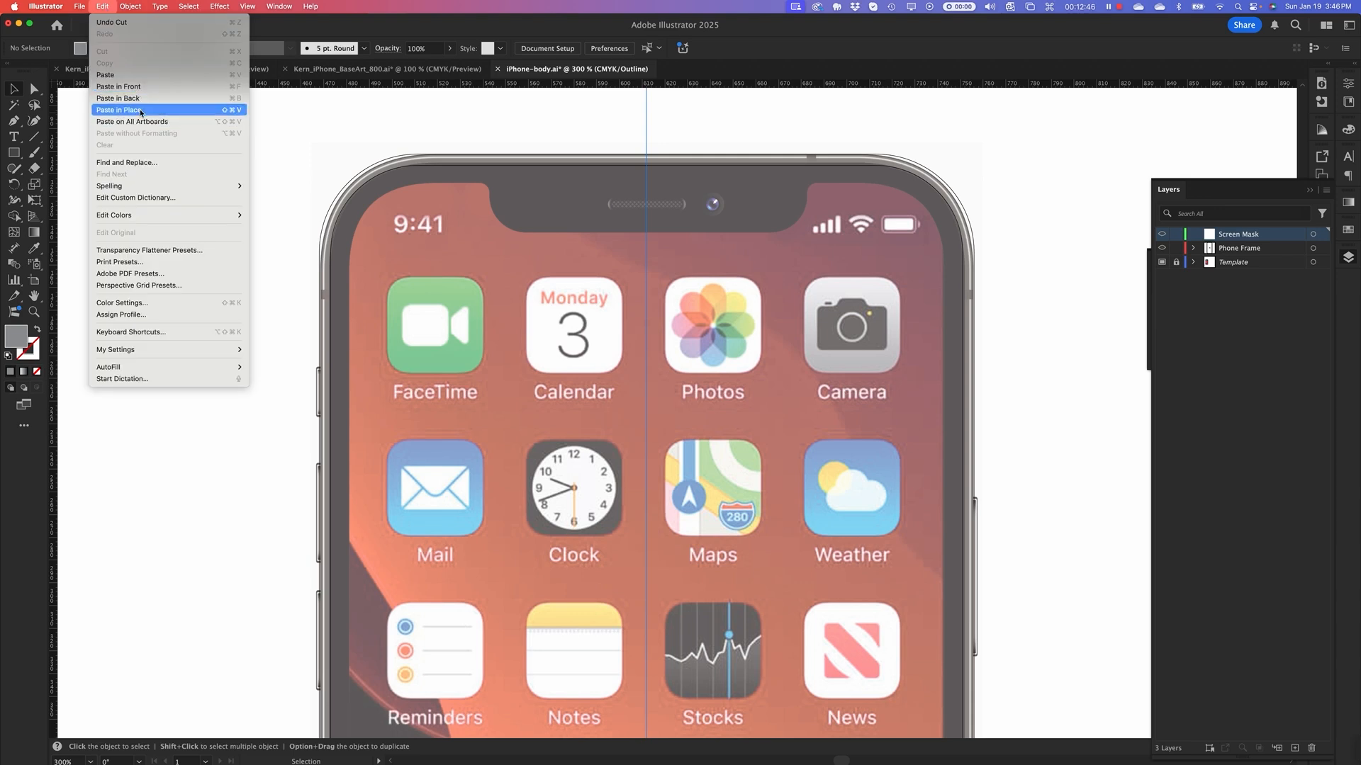
click(140, 111)
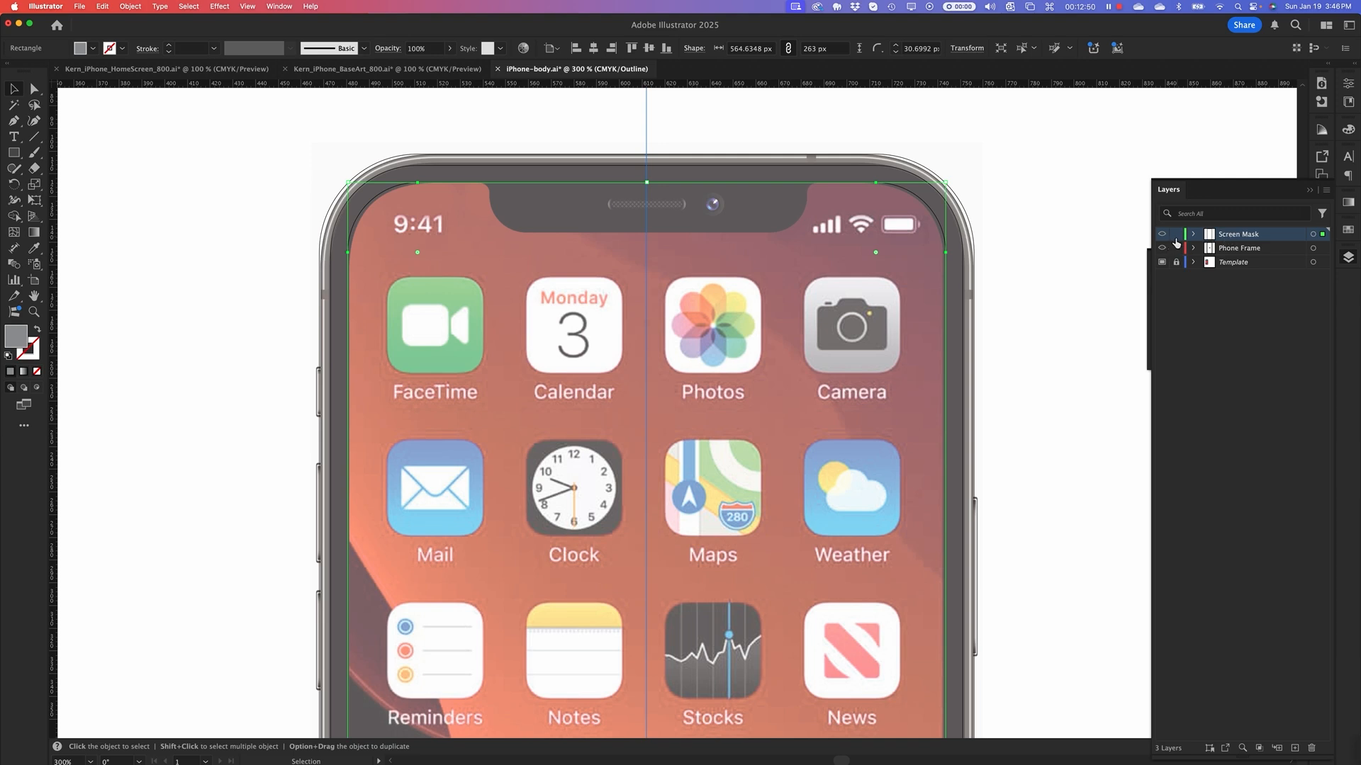
click(1176, 236)
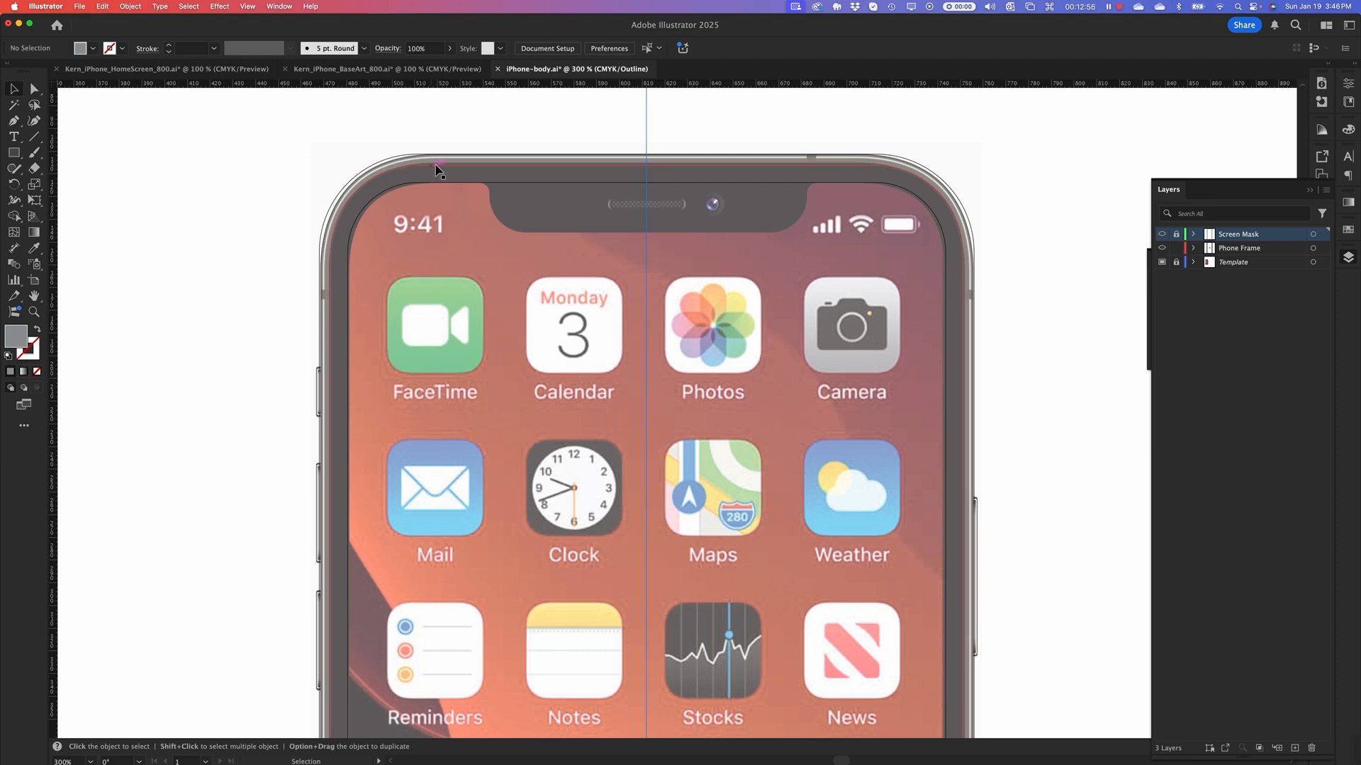
Examine the inner and outer frame rectangles at the phone's upper-left corner and which layer they belong to
key(super+equal)
key(super+equal)
key(space)
drag(596, 230, 768, 515)
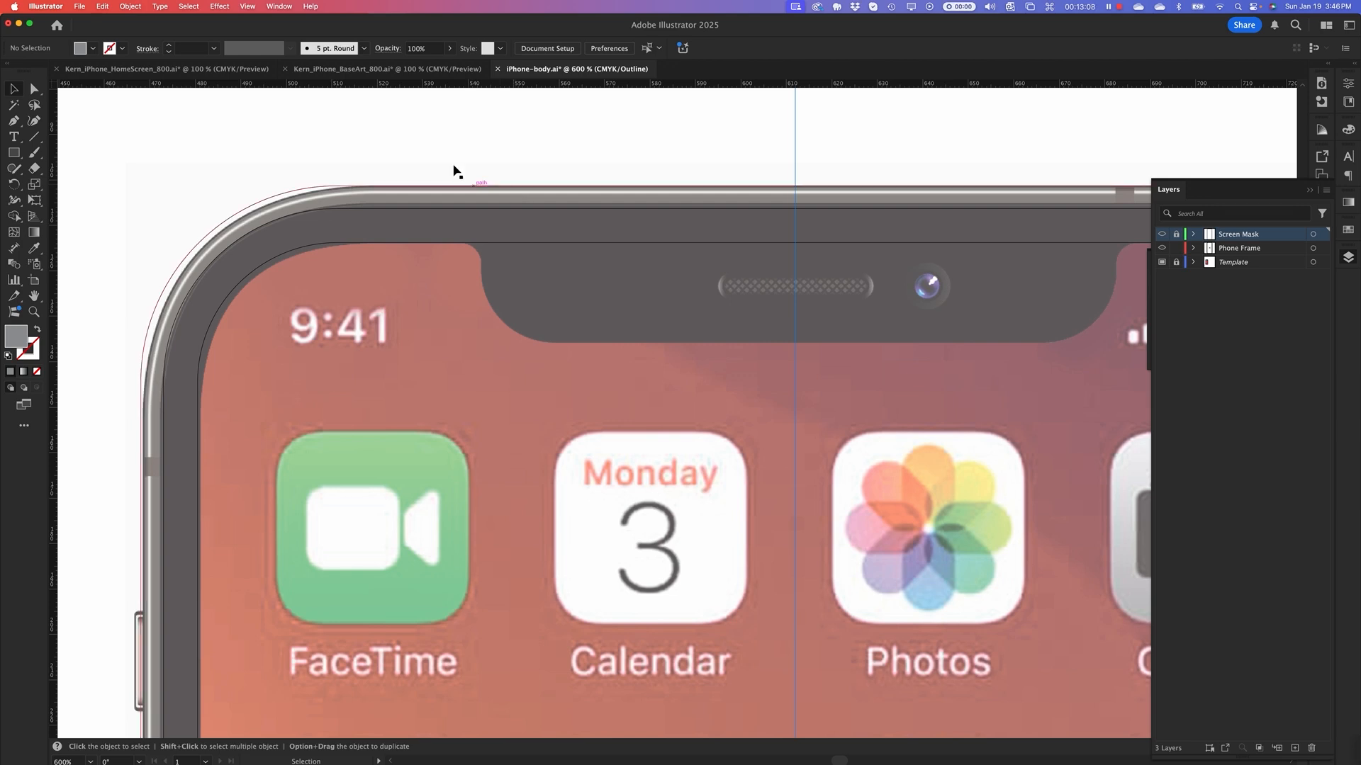
click(413, 207)
shift+click(412, 190)
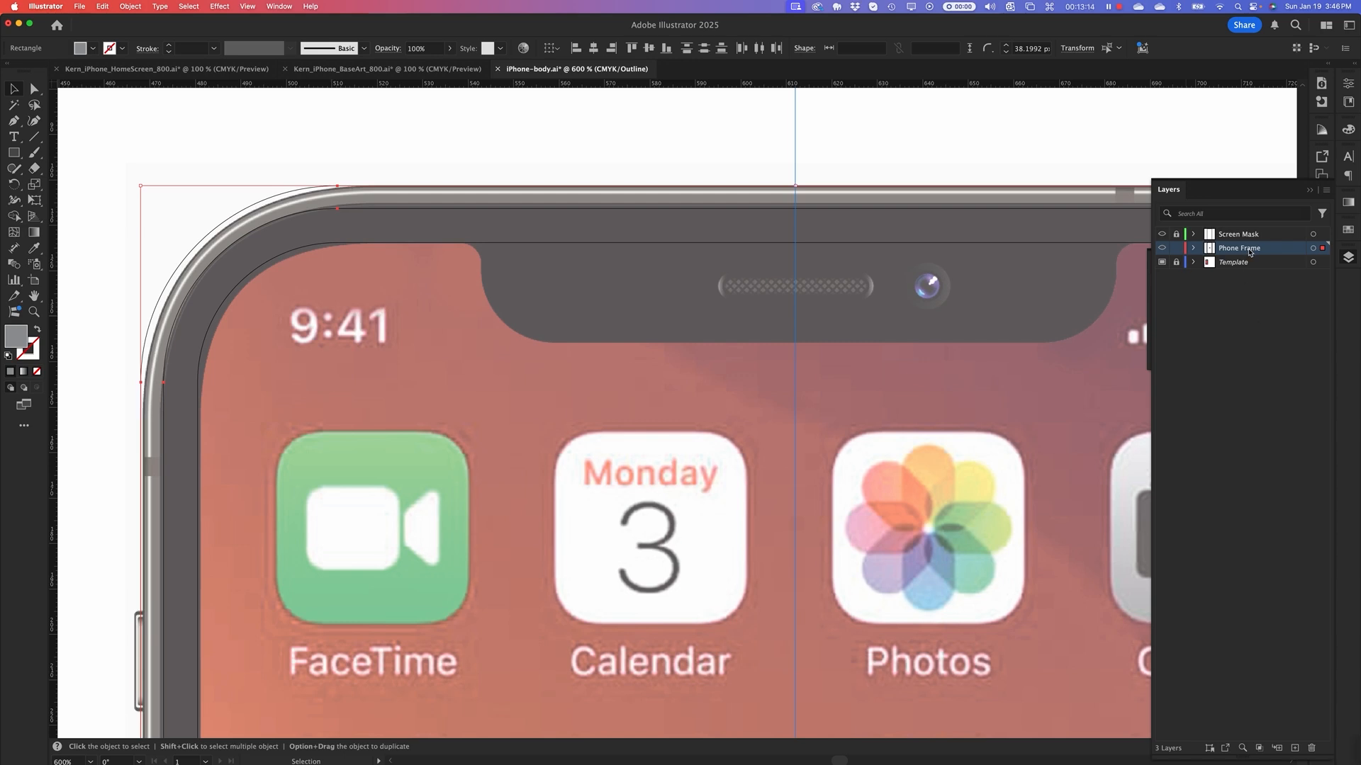
click(883, 159)
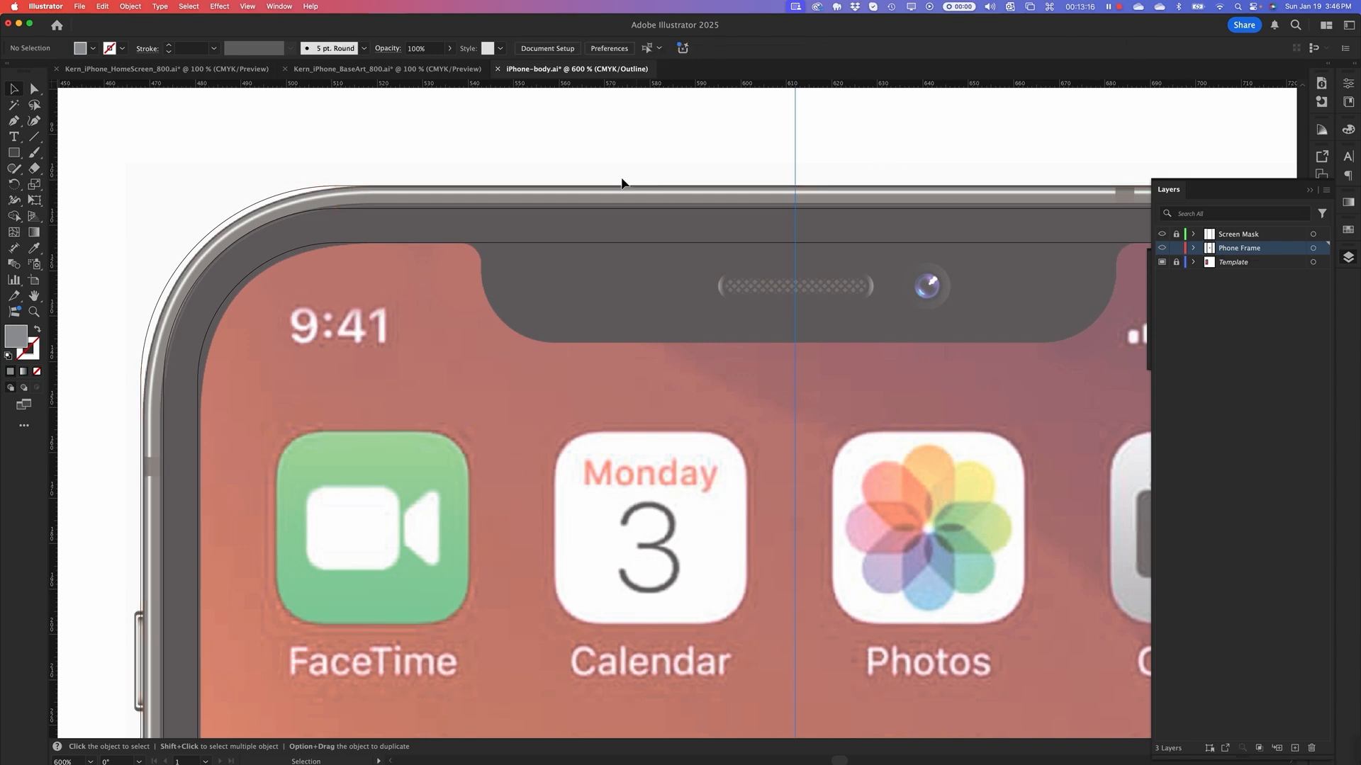
Start an Offset Path from the outermost phone frame rectangle and preview it with an offset of -1.2 px
click(625, 189)
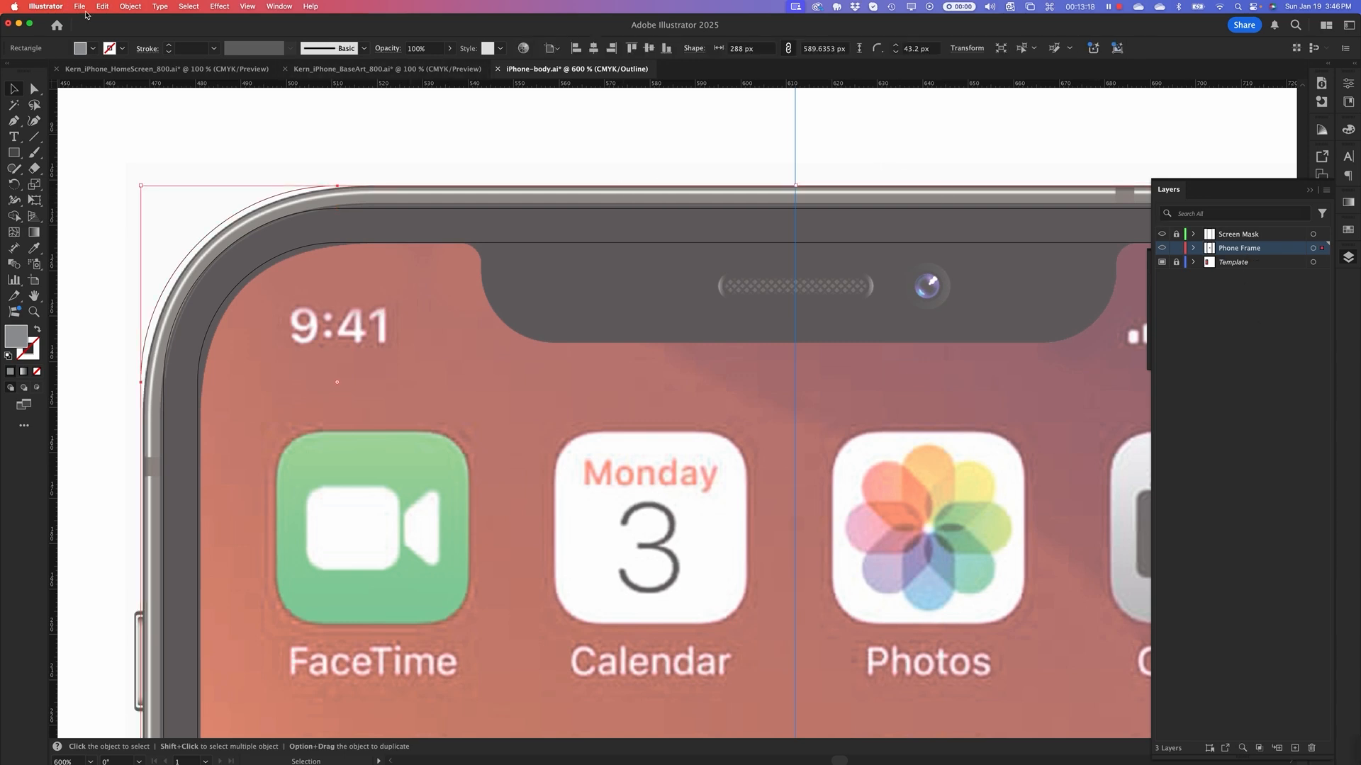
click(131, 6)
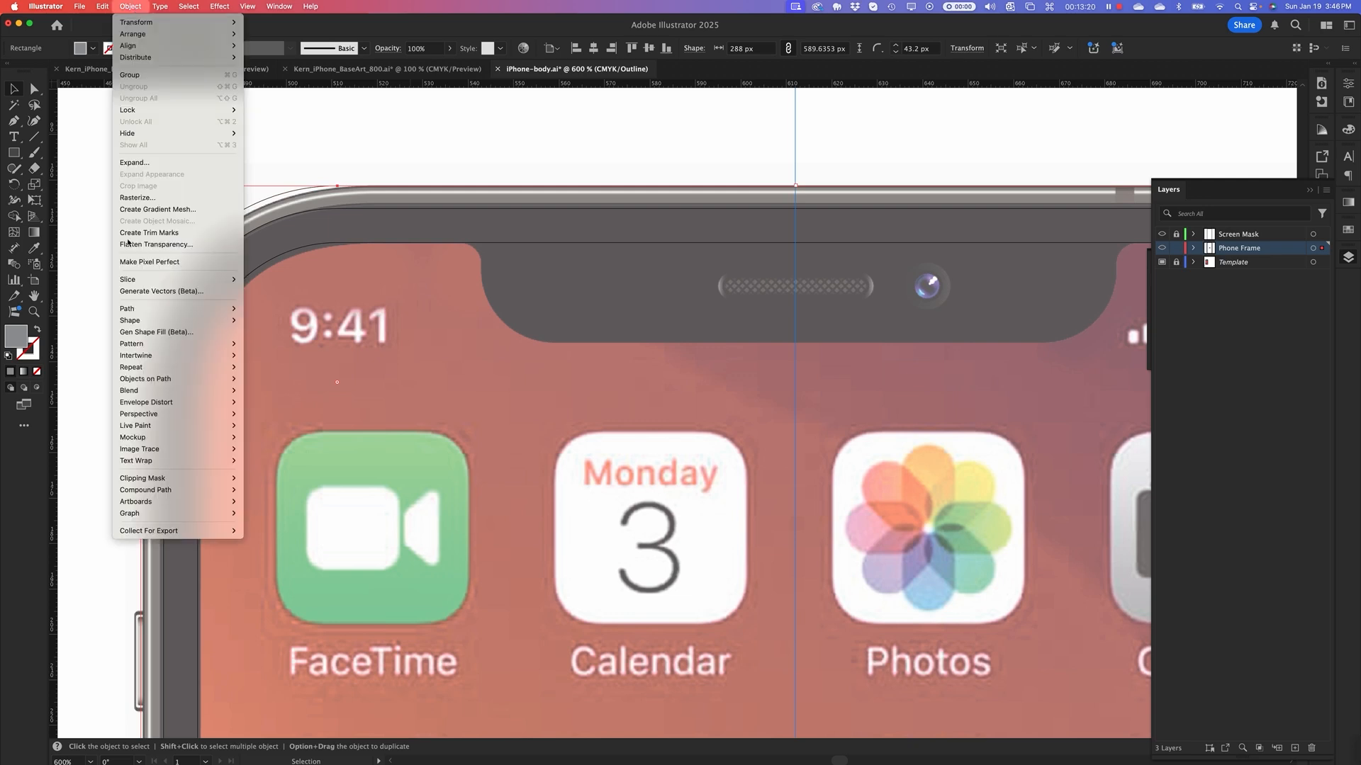
mouse_move(212, 308)
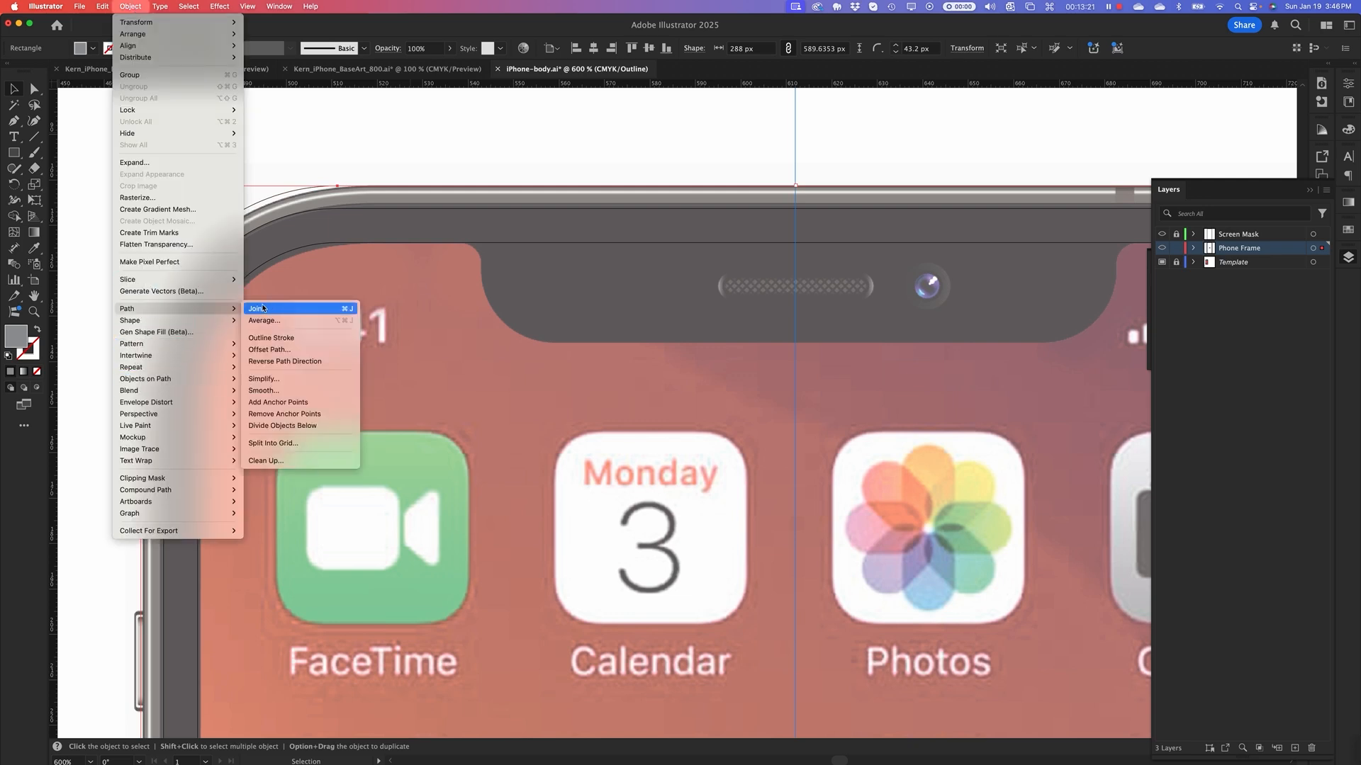
click(276, 351)
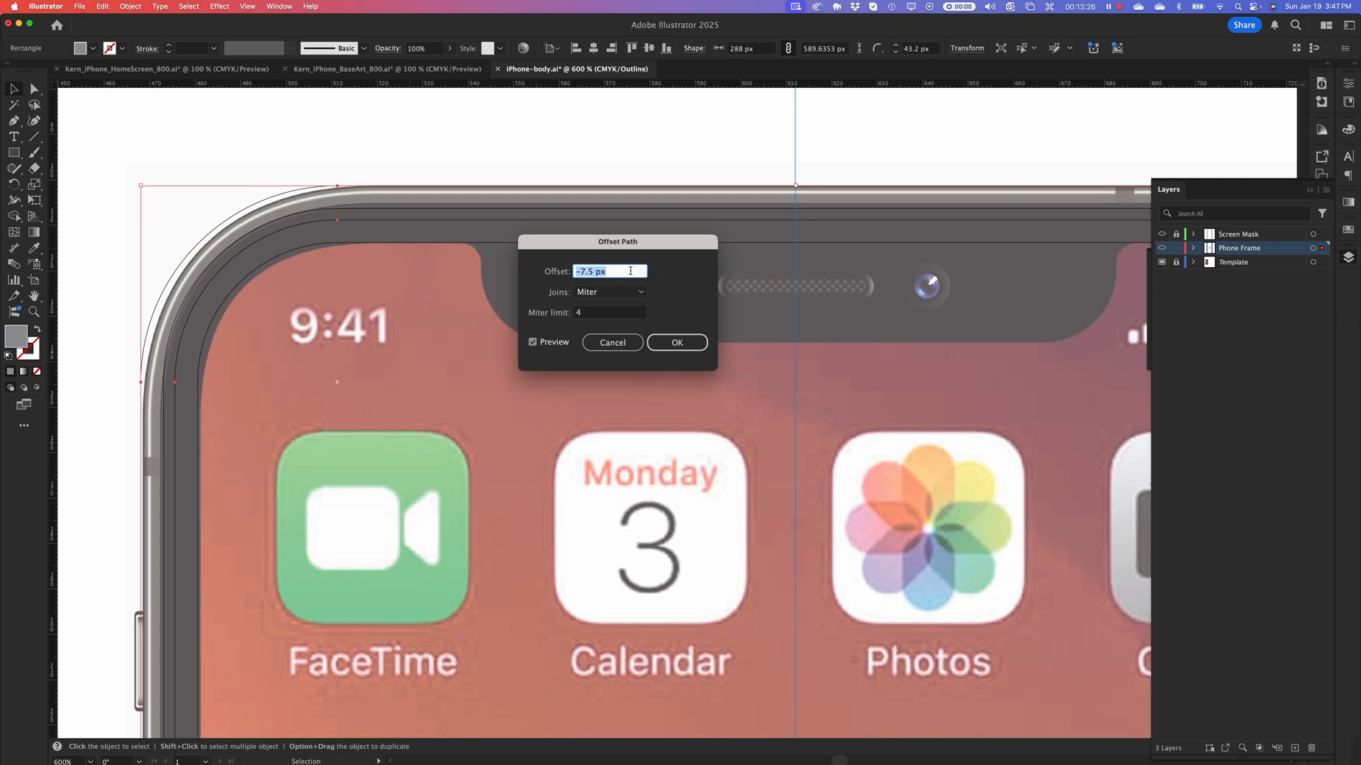
text(-3)
key(Up)
key(Up)
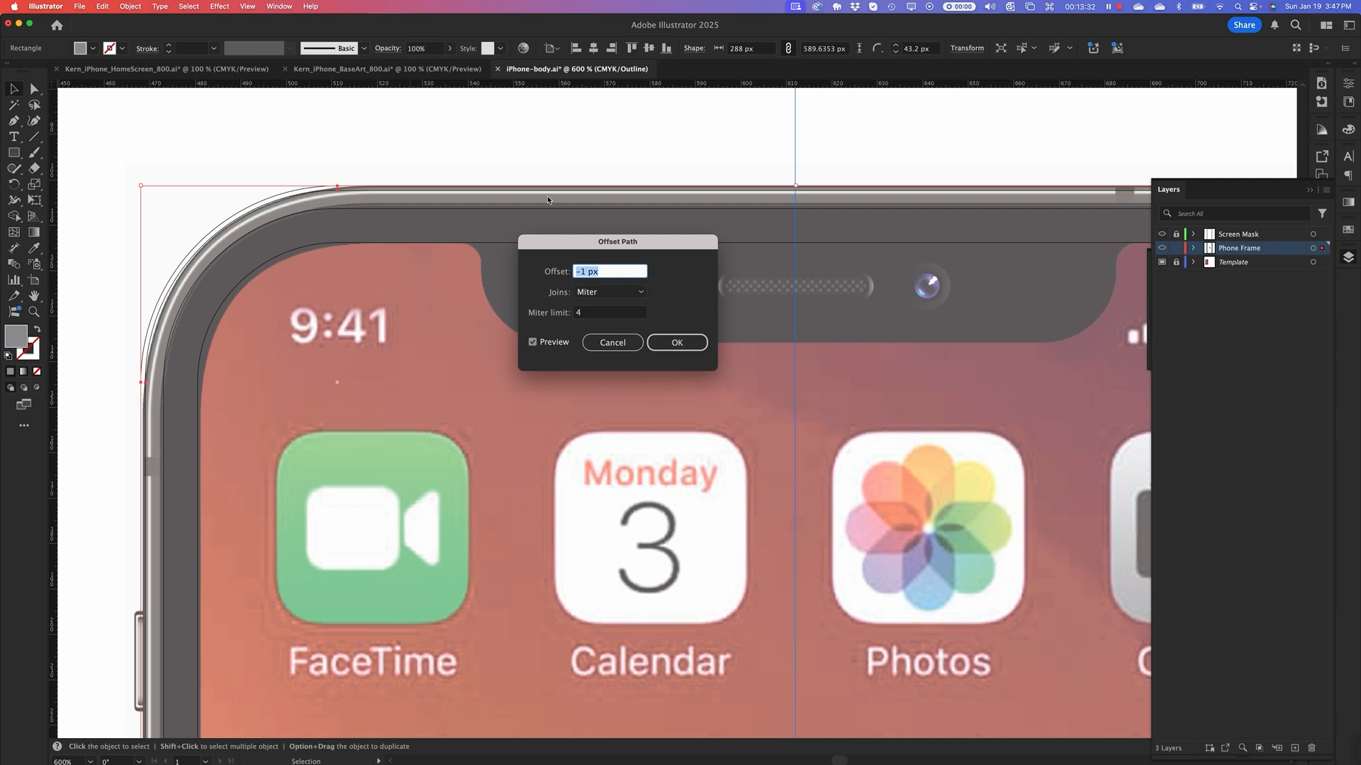
click(583, 271)
text(.2)
click(592, 315)
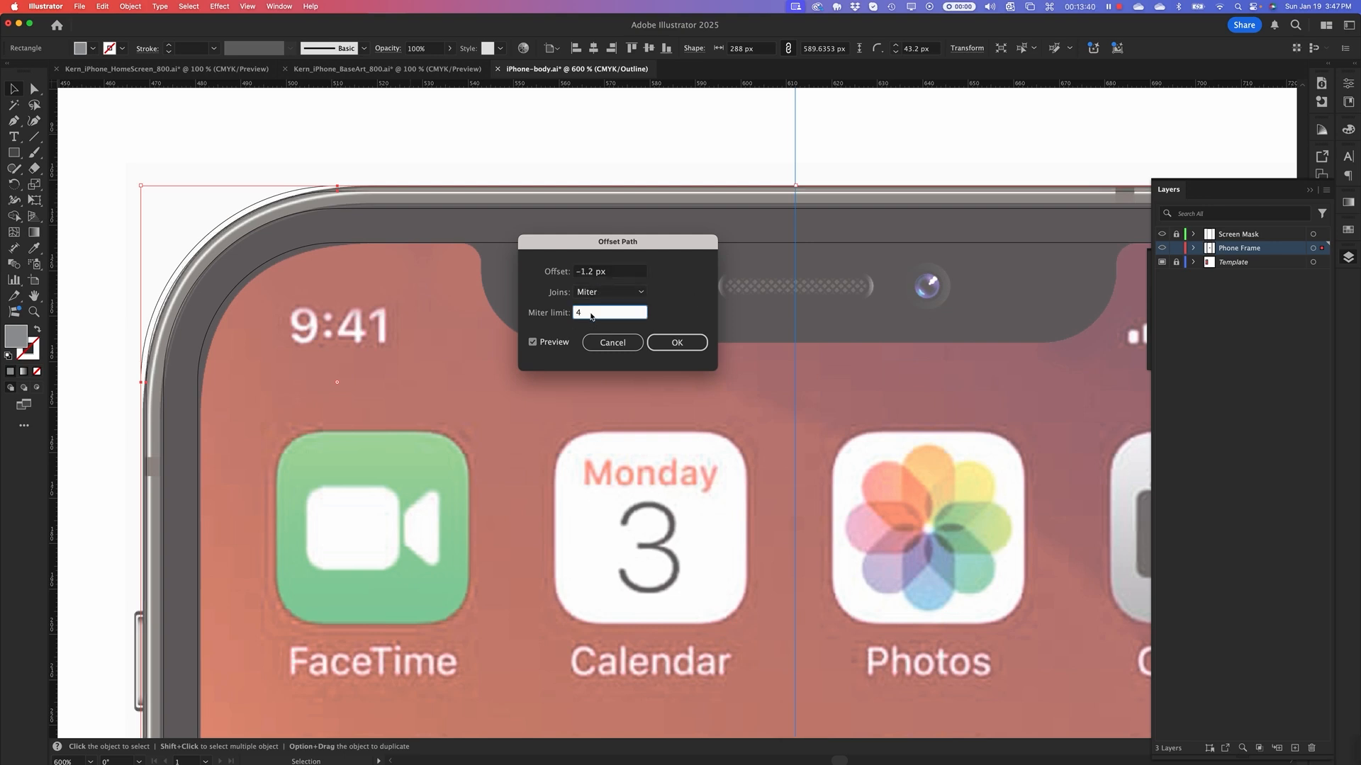
Refine the path offset through -1.3 px to -1.4 px, keeping Miter joins, and apply it
click(592, 275)
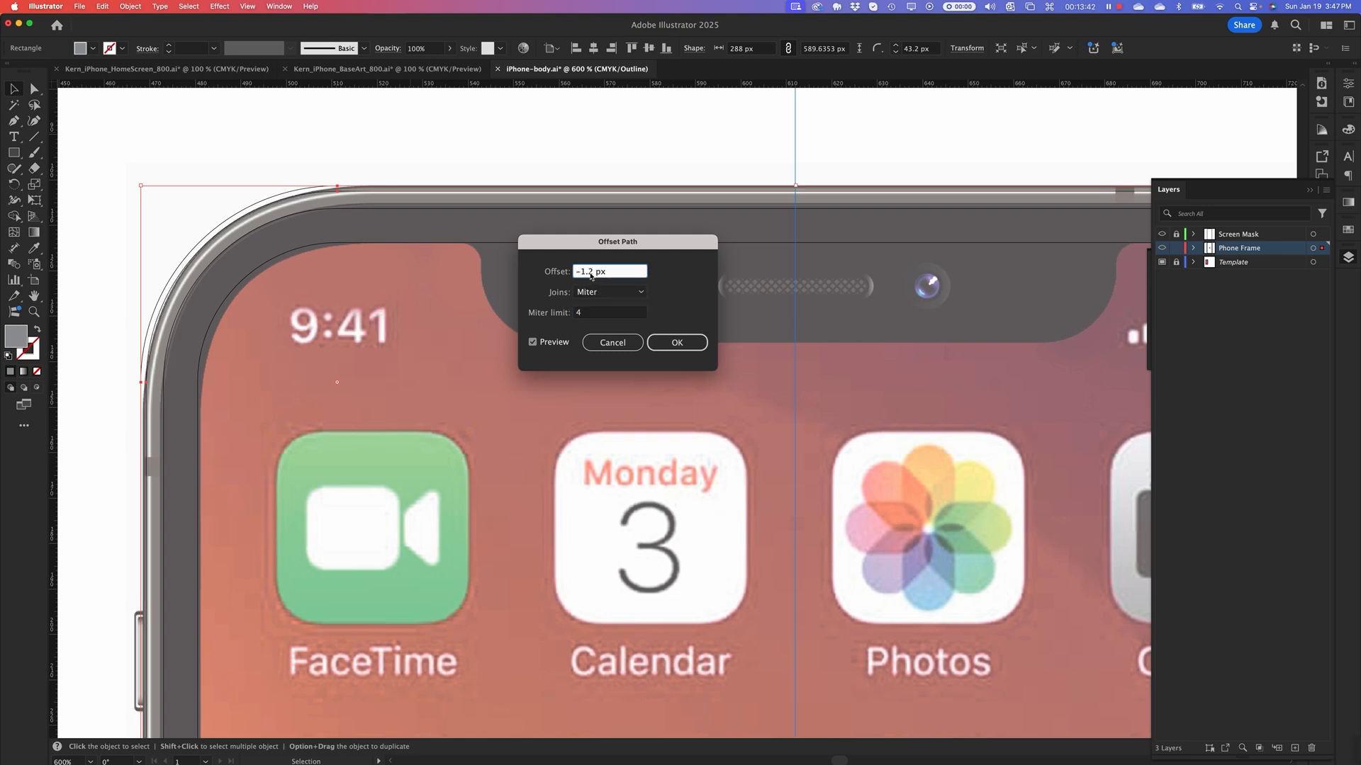
double_click(592, 275)
text(3)
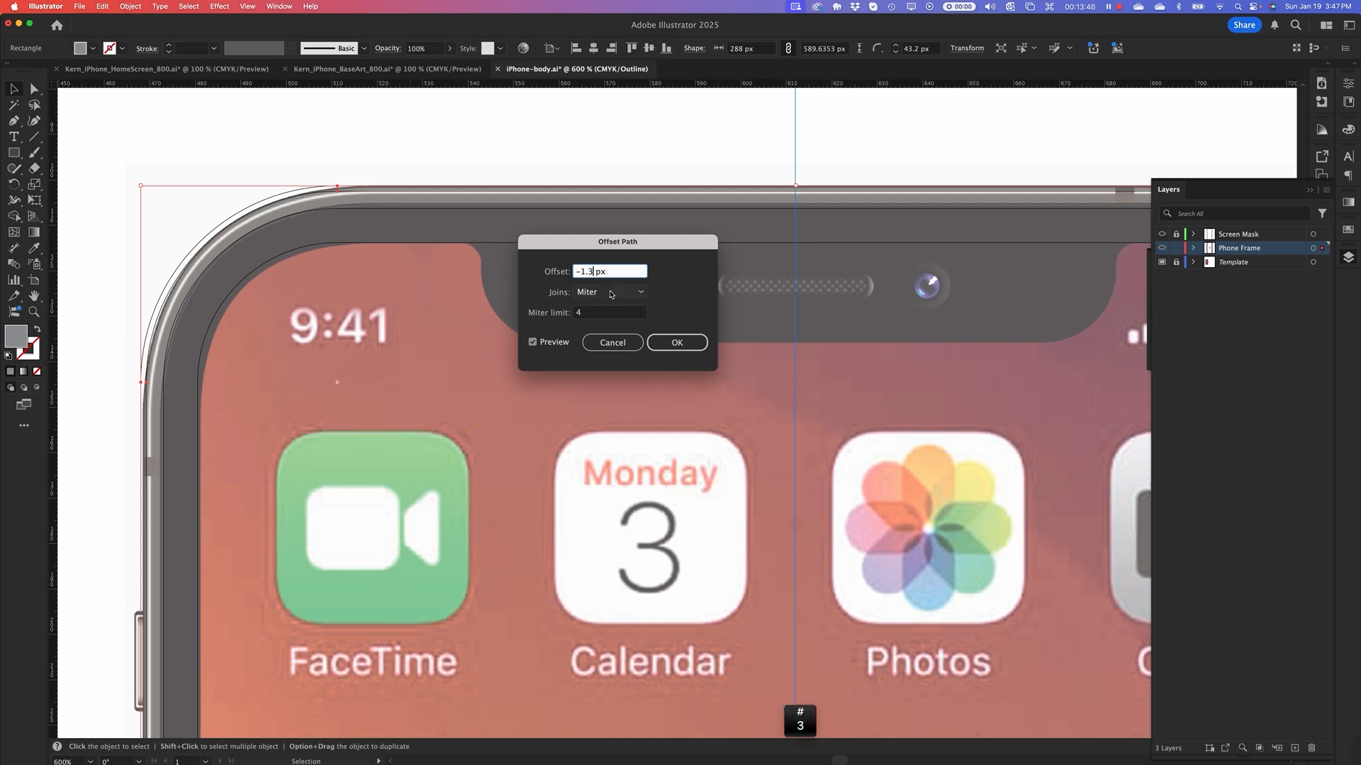
click(618, 314)
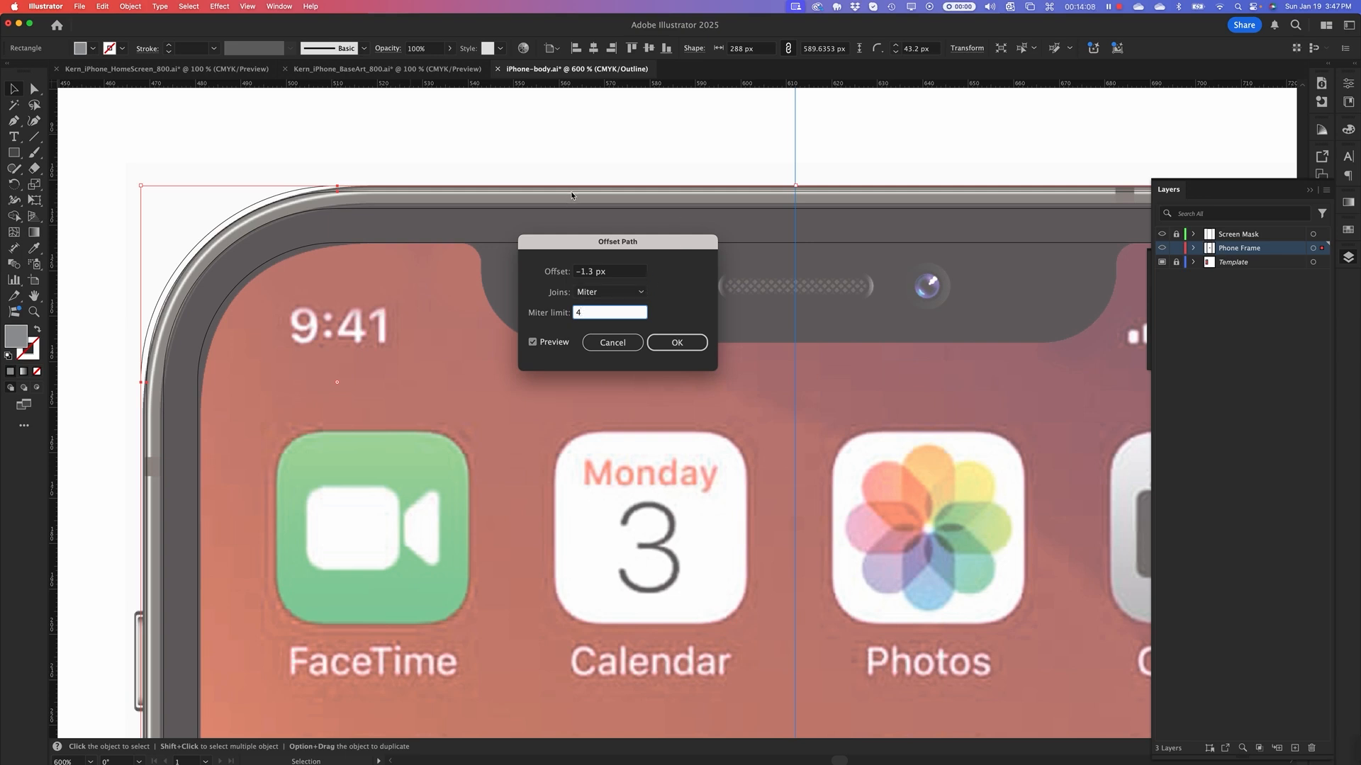
click(591, 273)
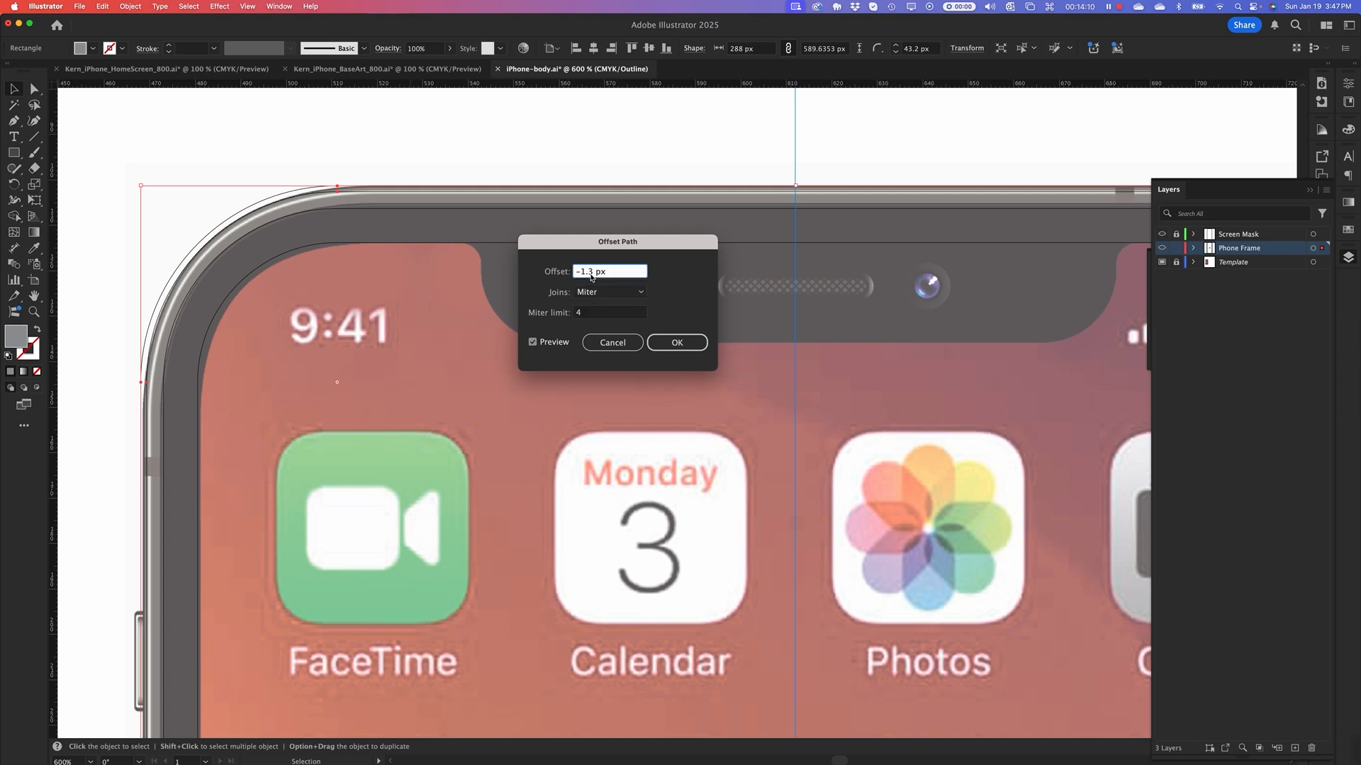
key(BackSpace)
text(4)
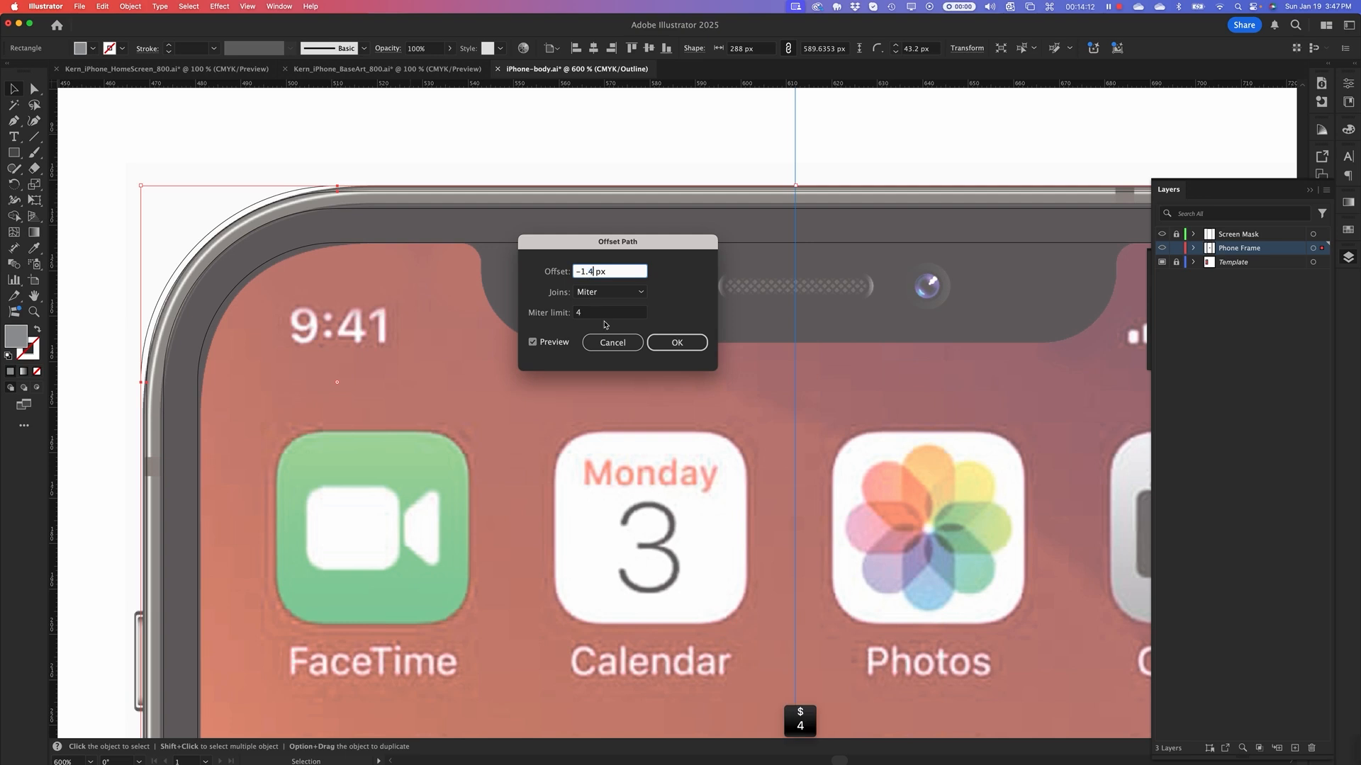
click(611, 312)
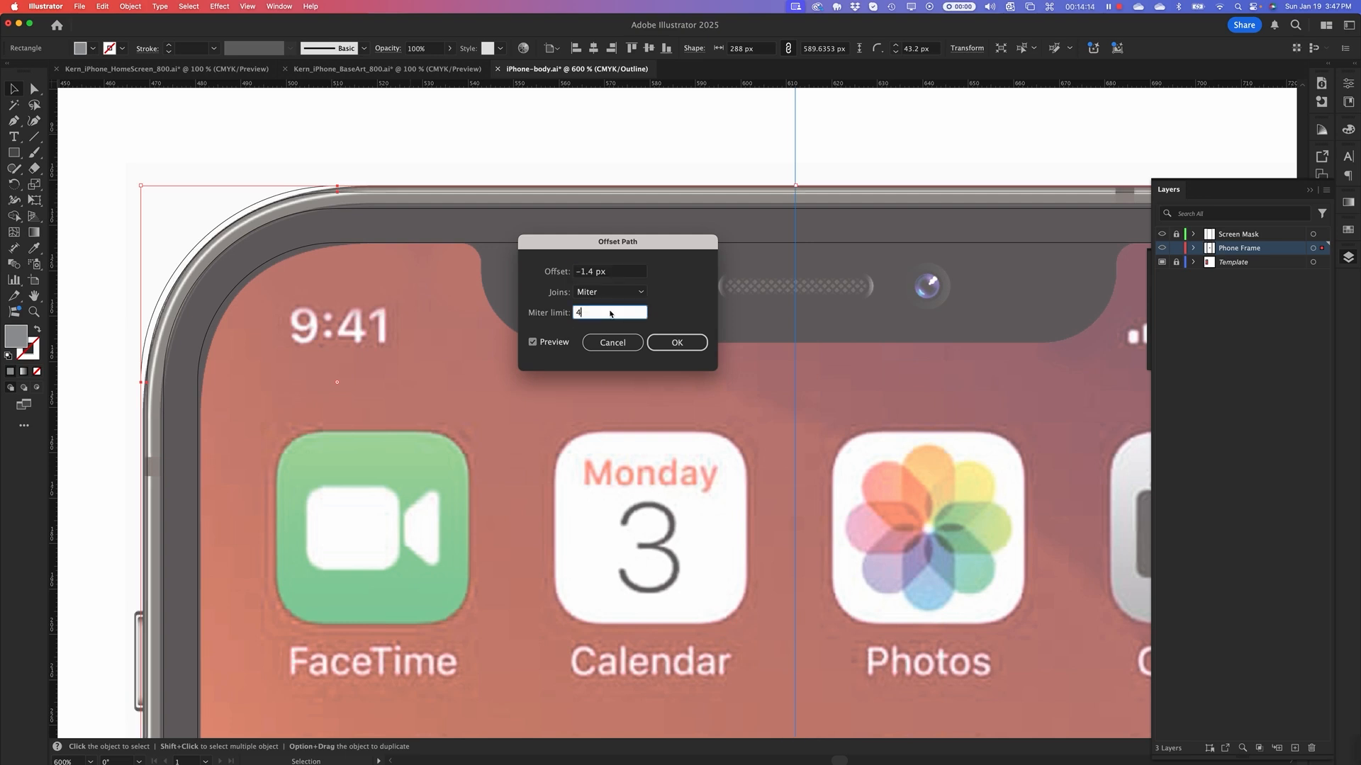
click(684, 343)
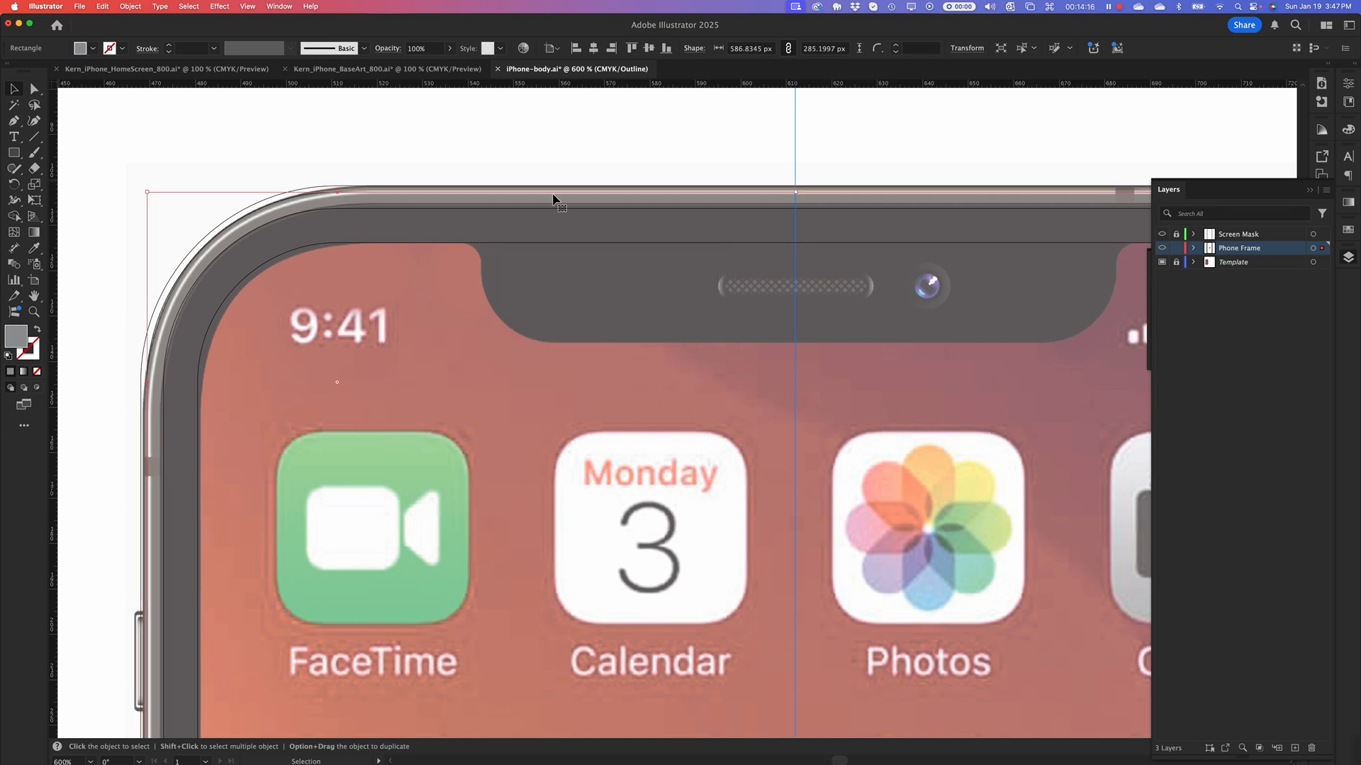
Cut the new offset rectangle and create a layer named Highlight above Screen Mask
key(super+shift+a)
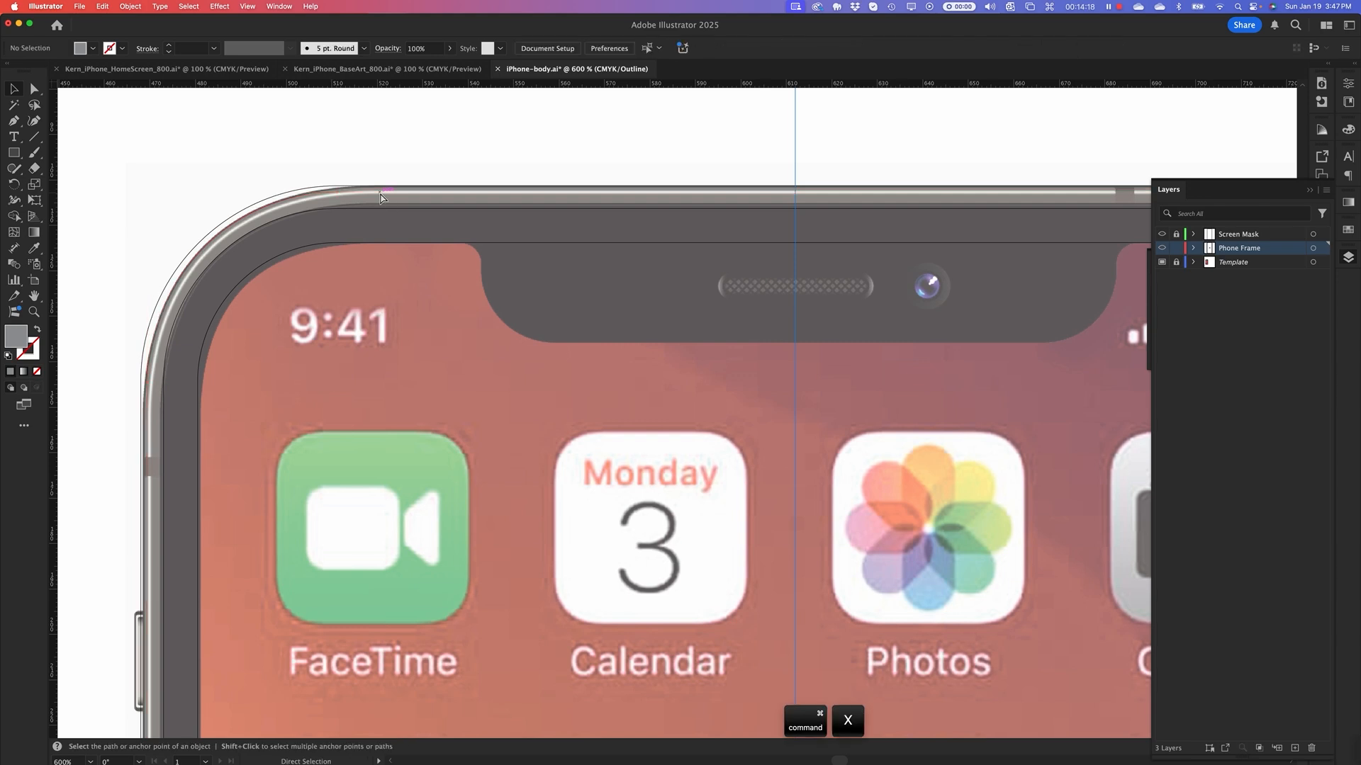
click(1259, 238)
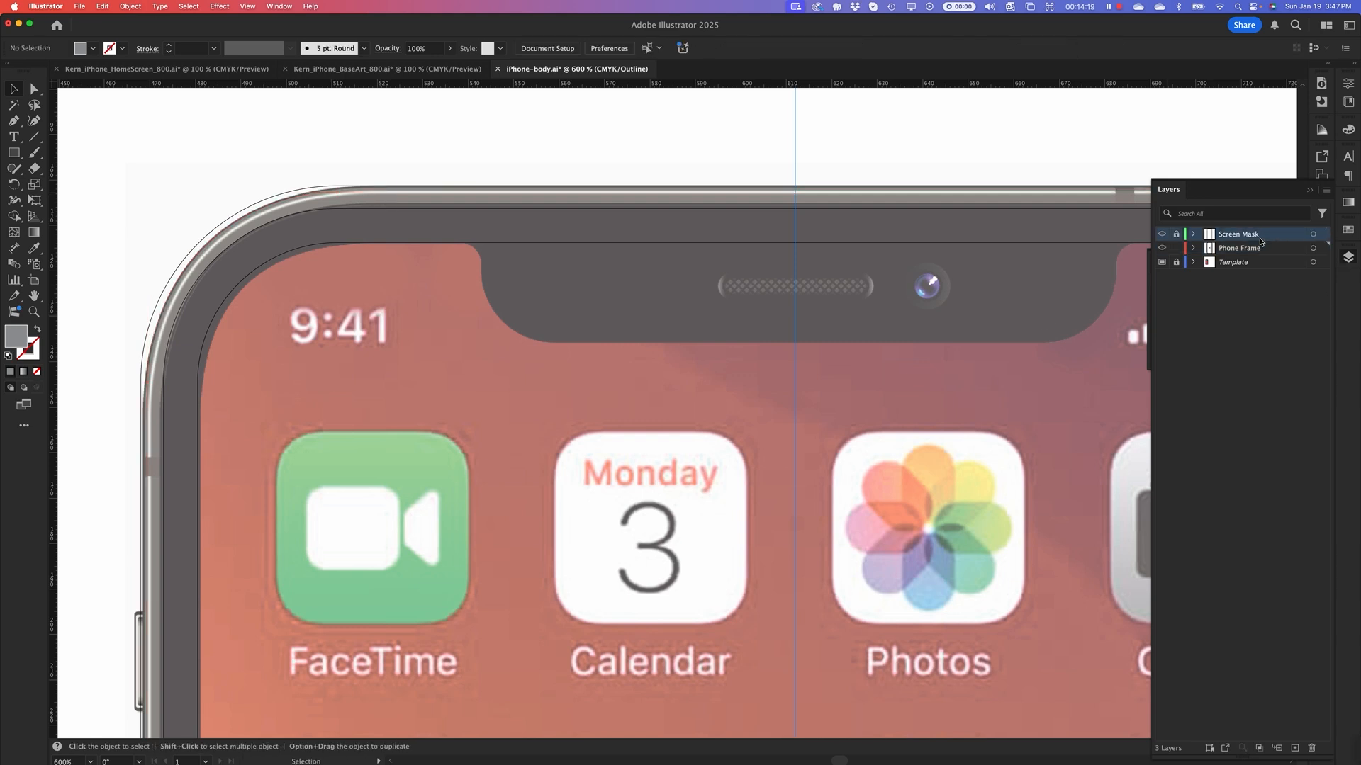
click(1295, 749)
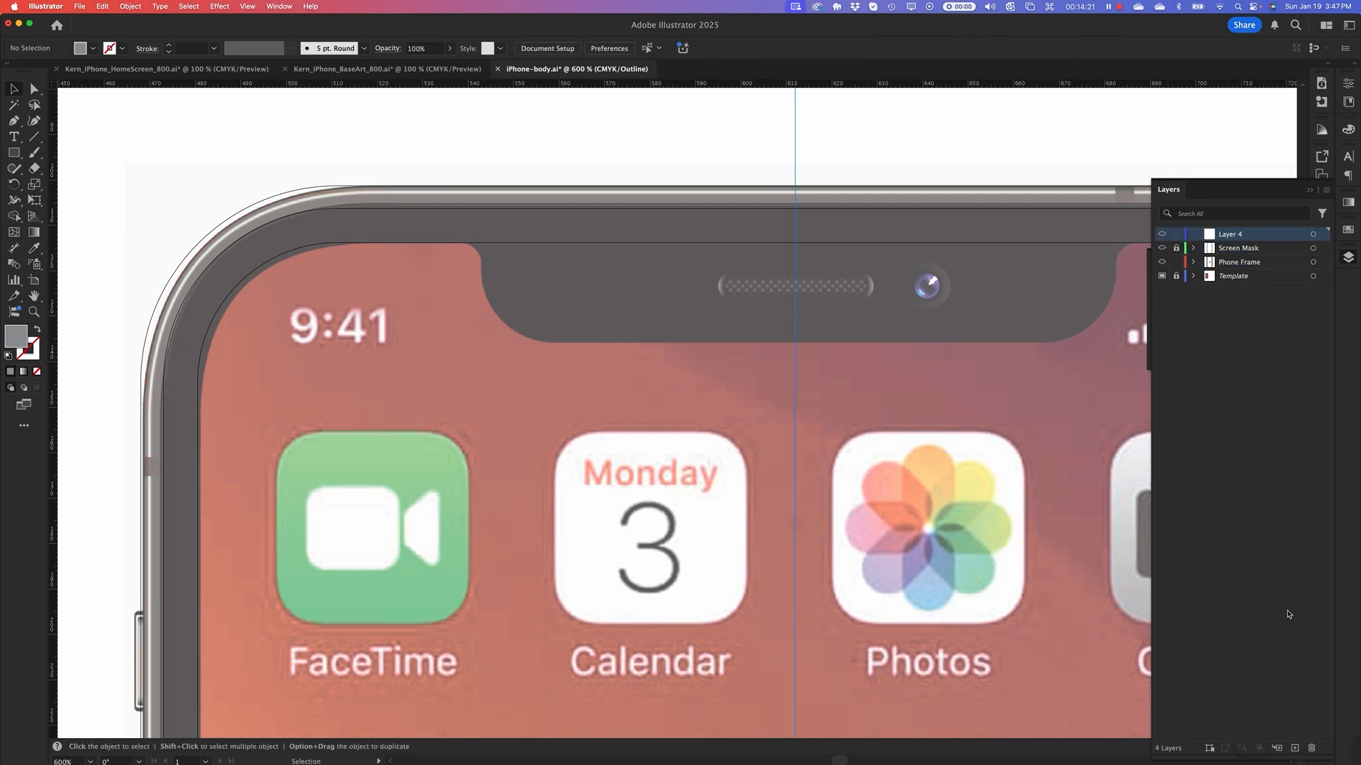
double_click(1233, 235)
text(H)
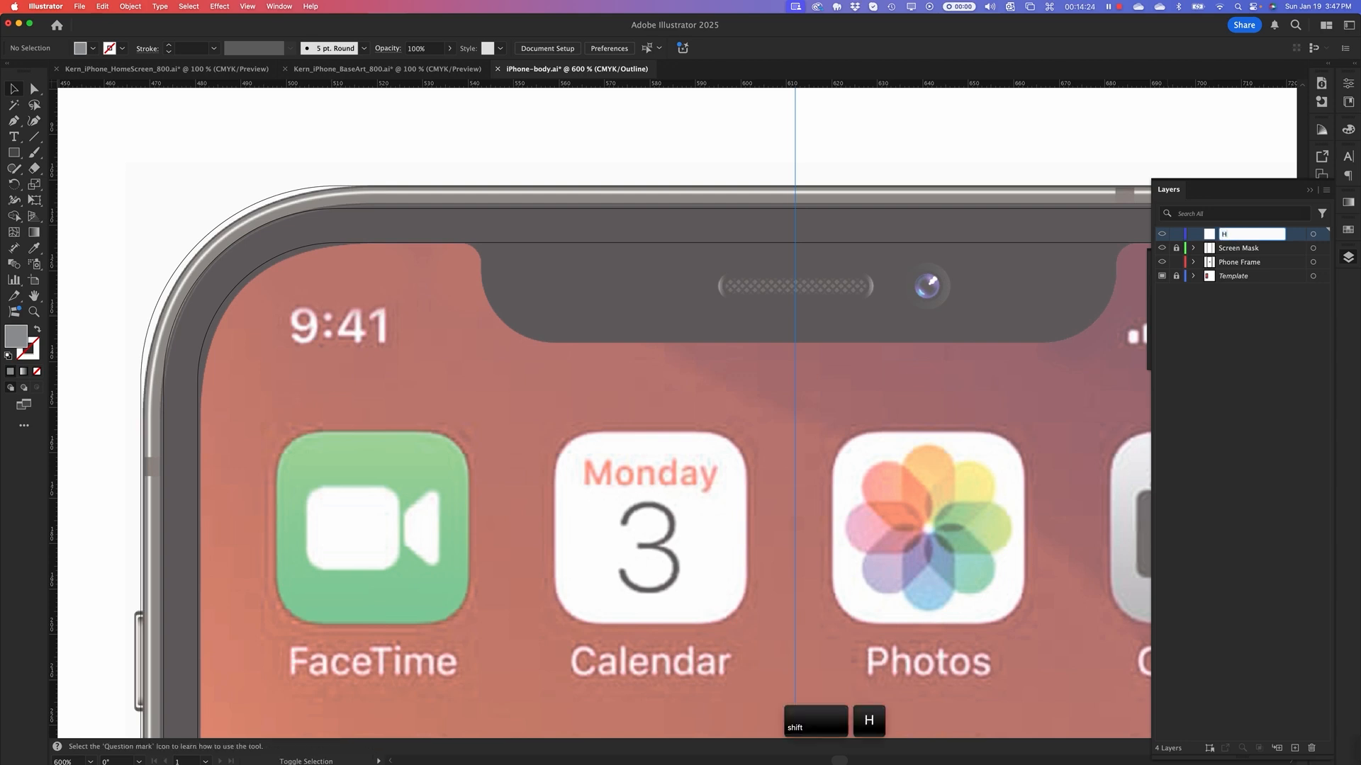
text(ighlight)
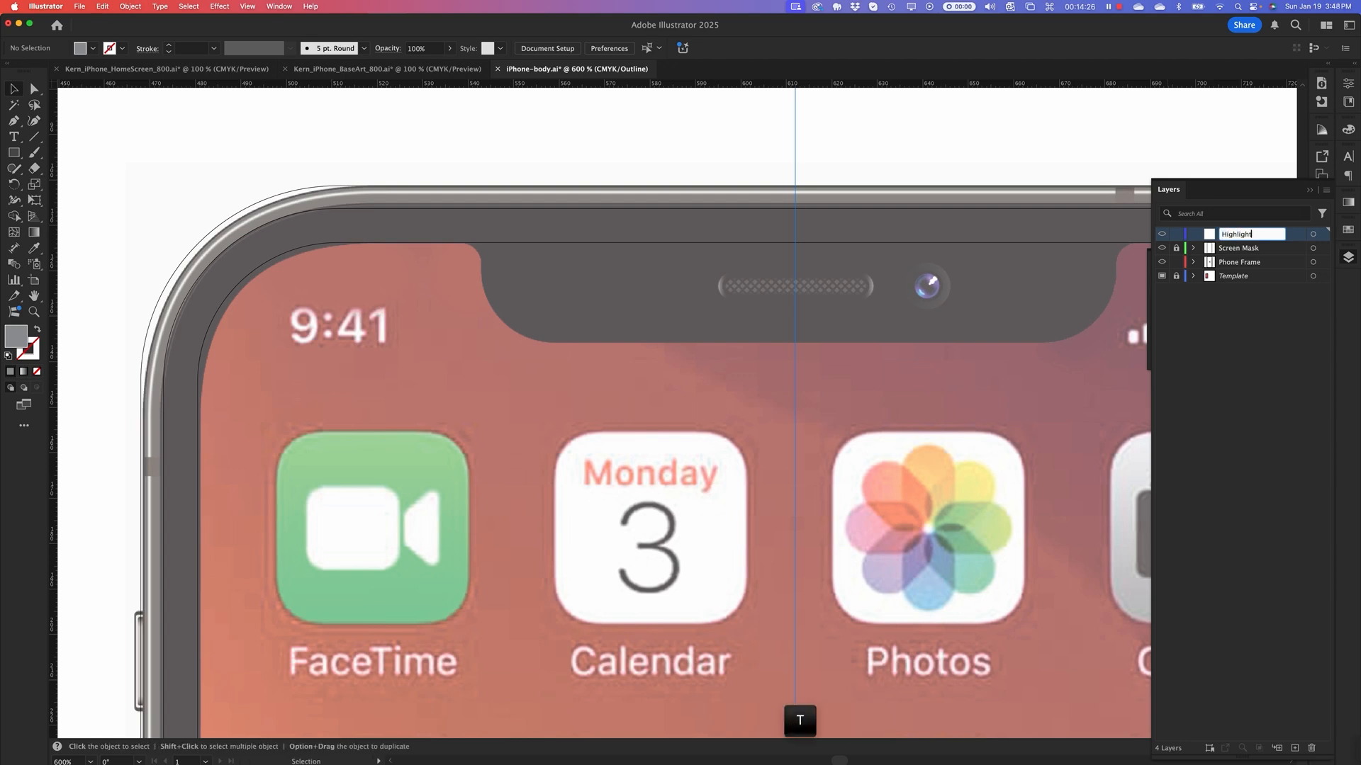
key(Return)
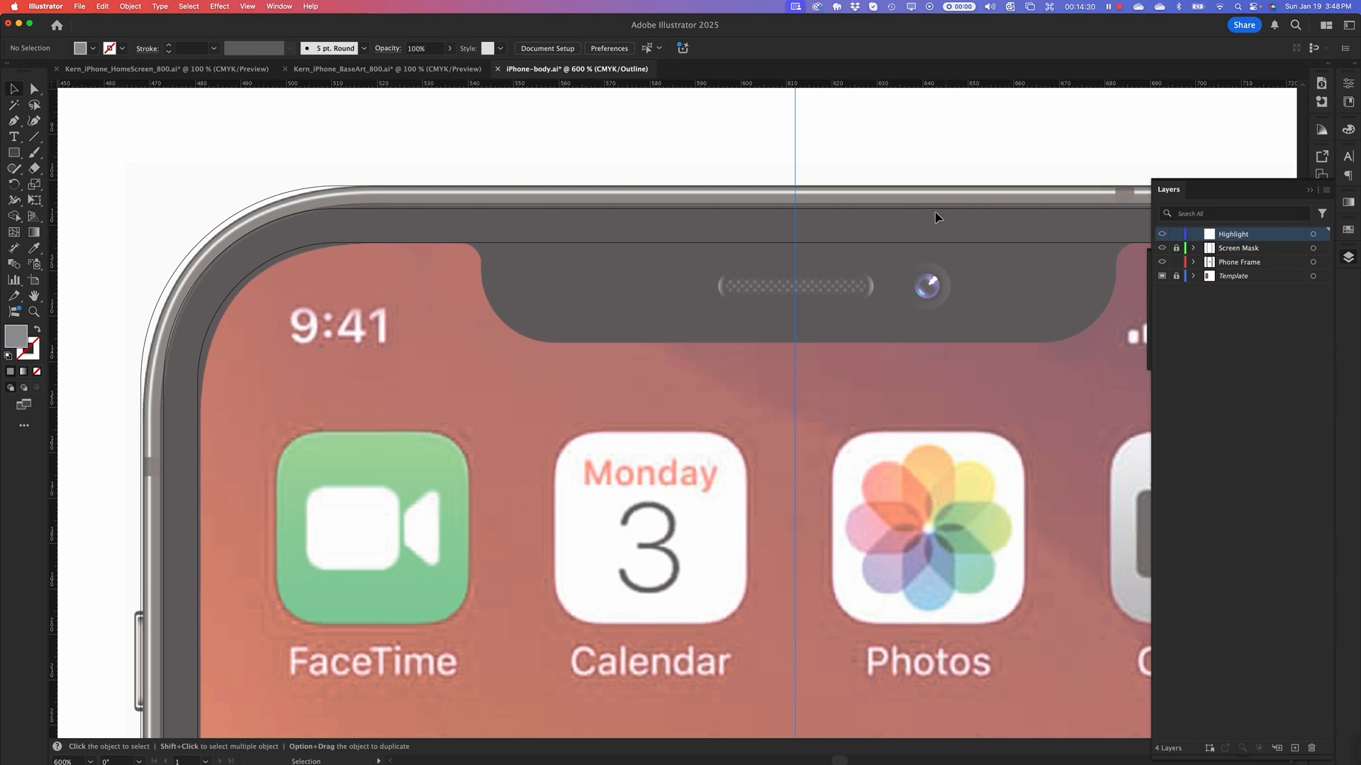
Paste the cut rectangle in place on the Highlight layer and lock that layer
click(130, 6)
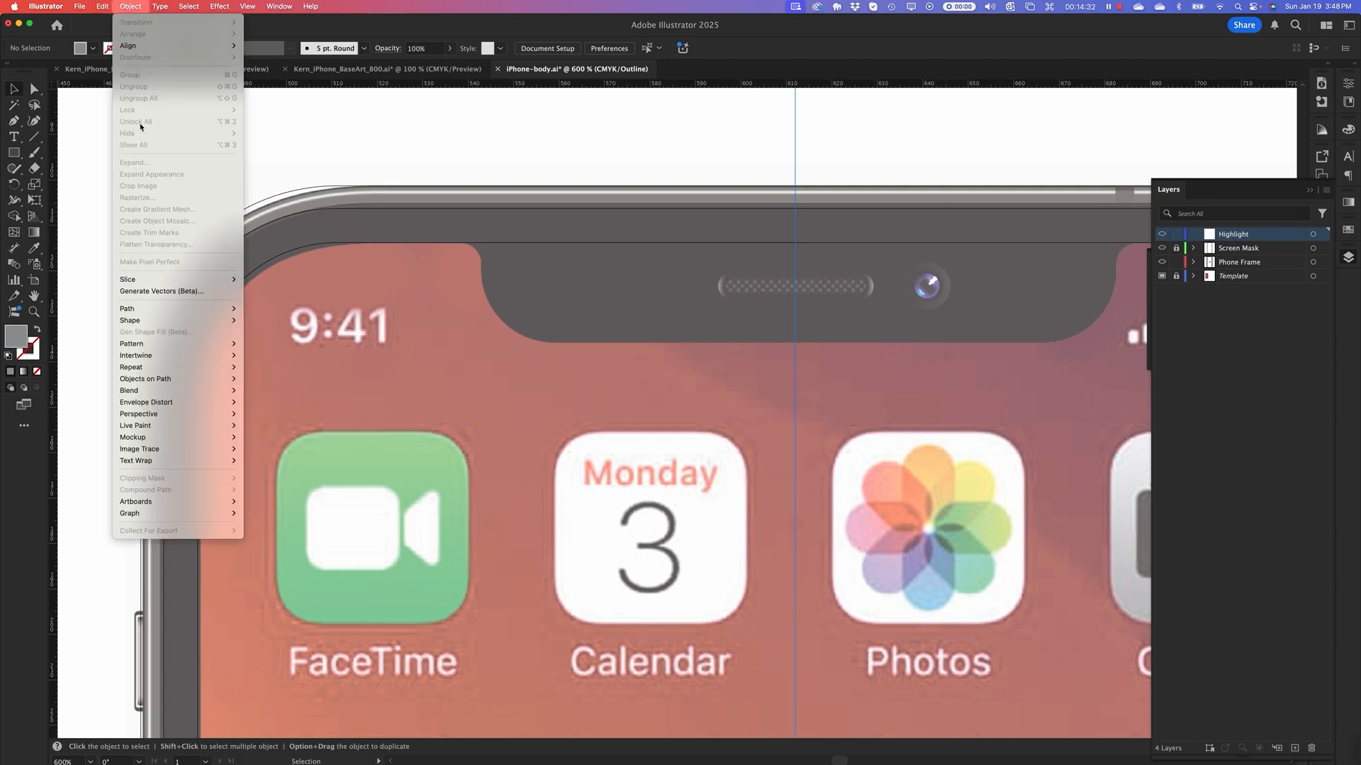
mouse_move(103, 6)
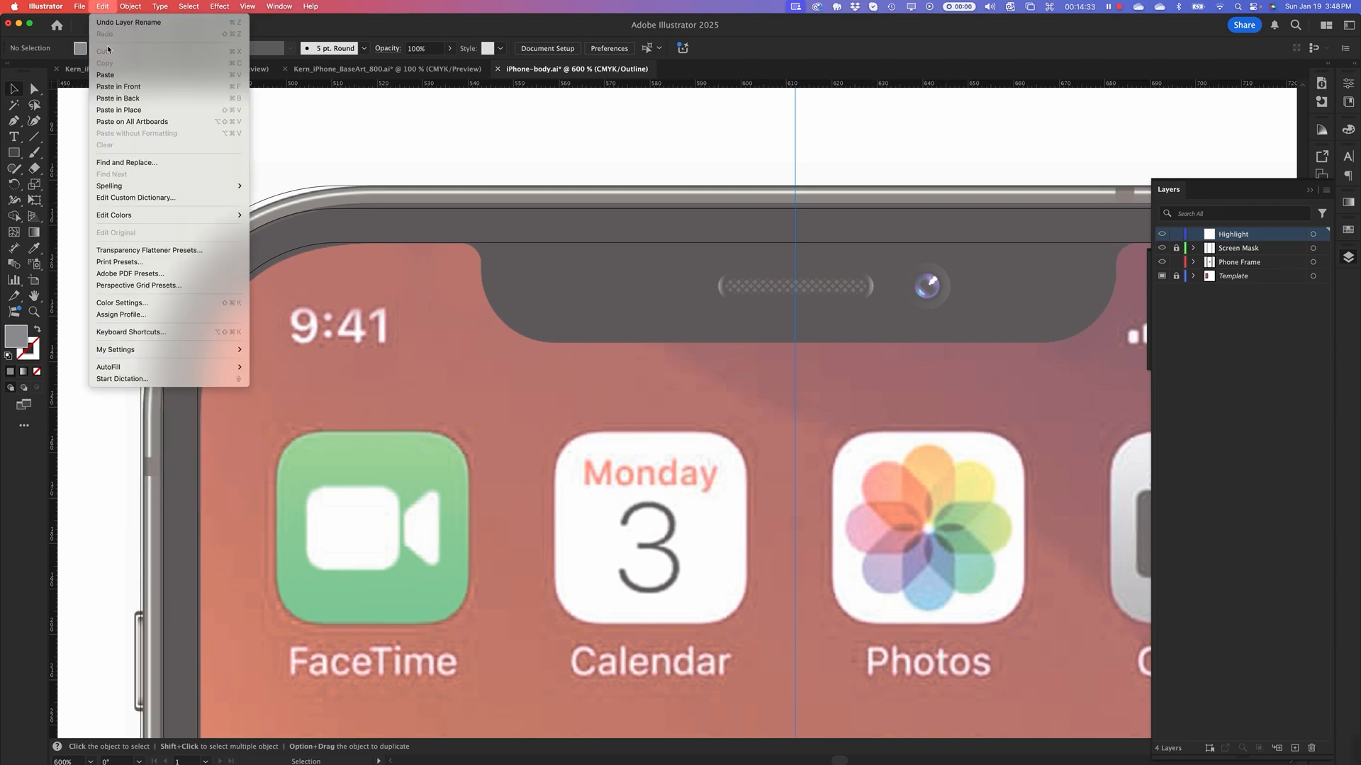
click(131, 111)
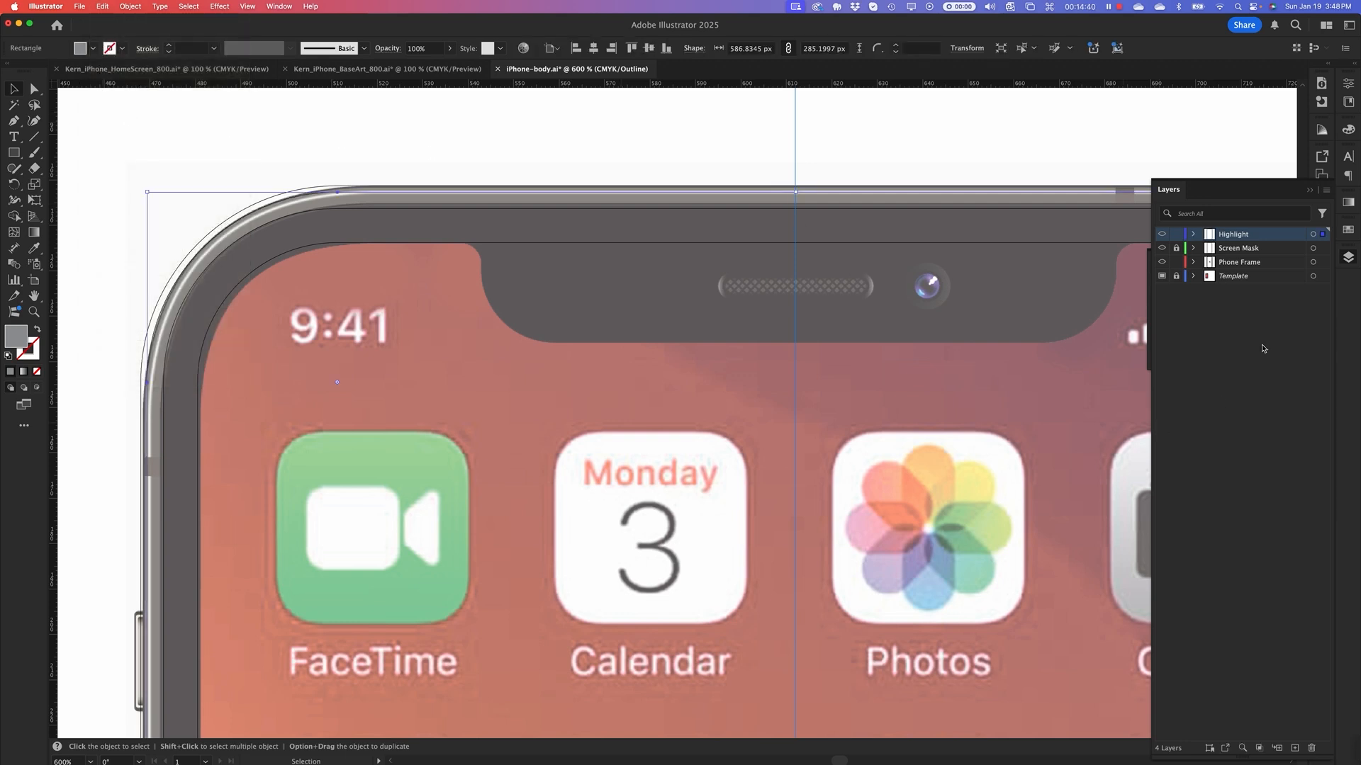
click(1176, 234)
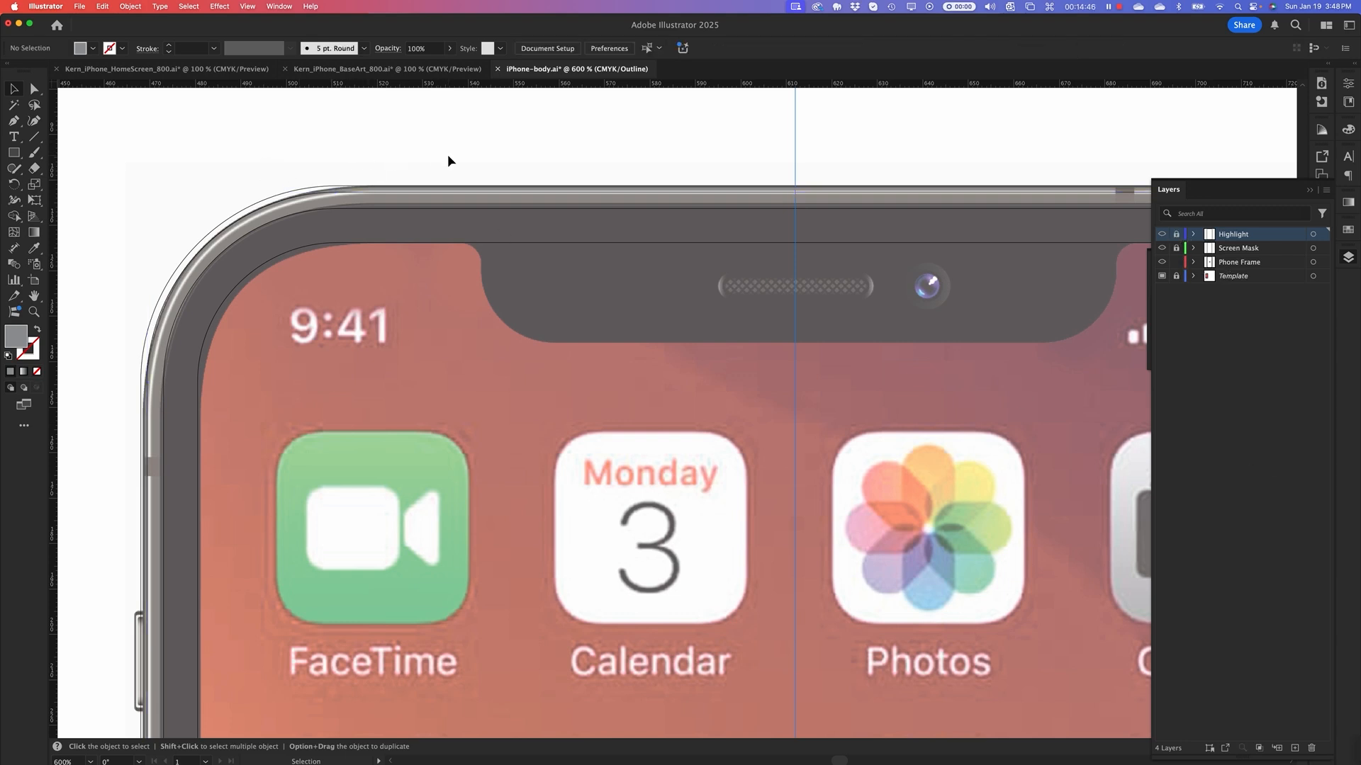
Select the inner and outer rectangles on the Phone Frame layer and switch the artwork from Outline to Preview display
click(1242, 264)
click(825, 208)
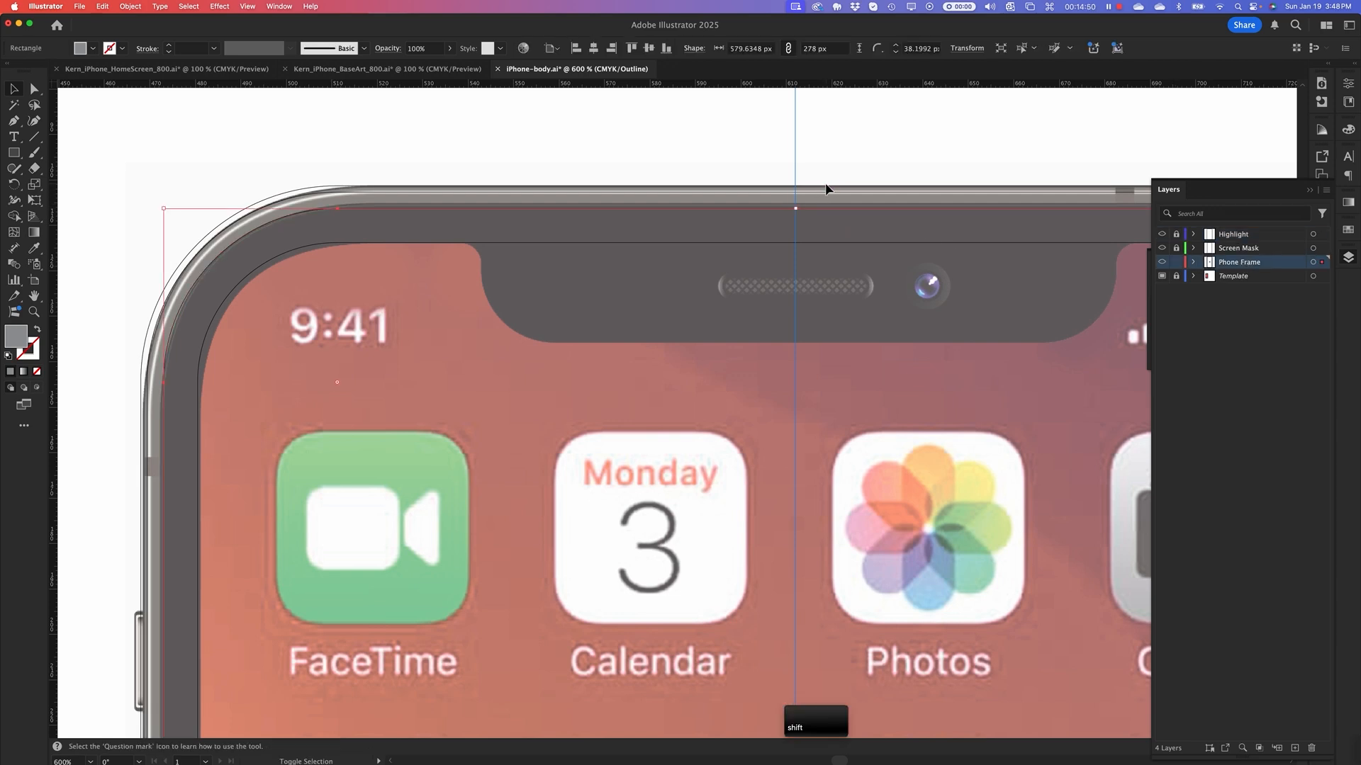
shift+click(825, 189)
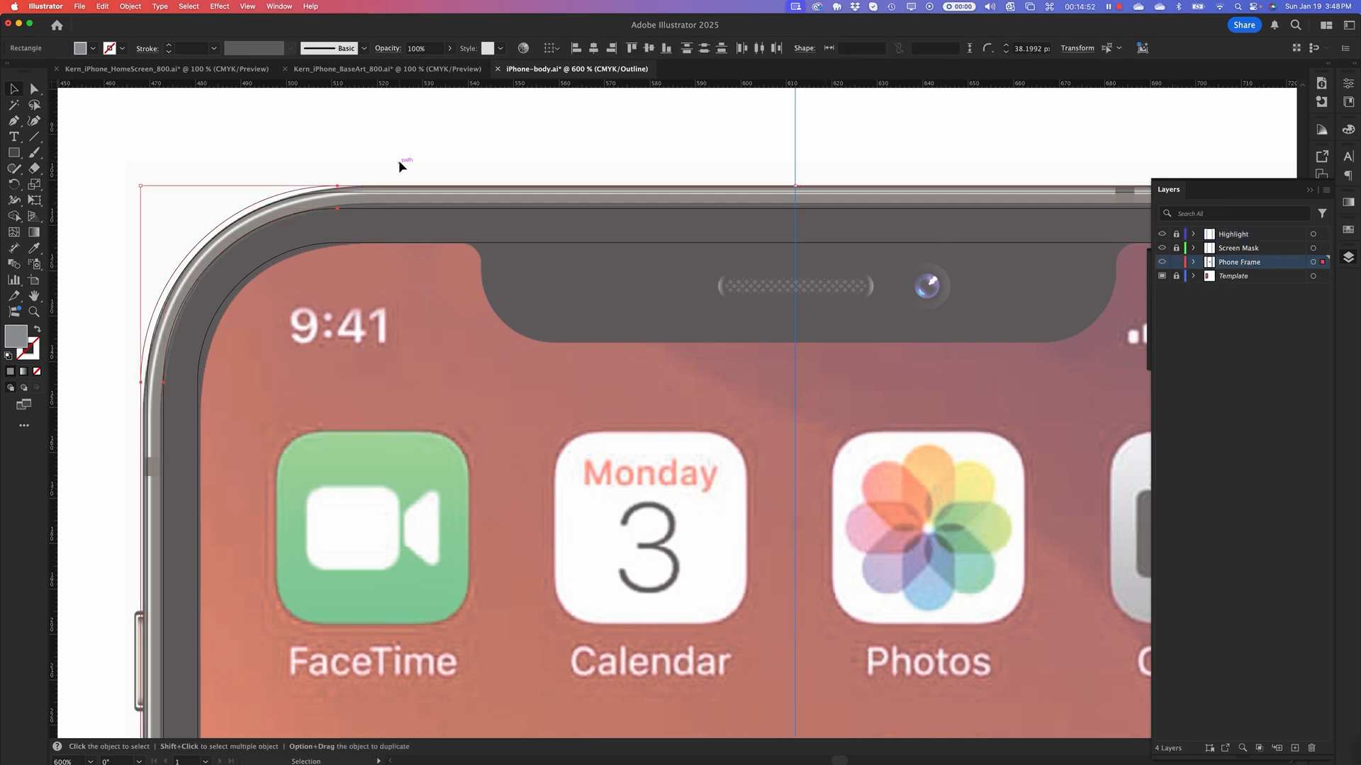
key(super)
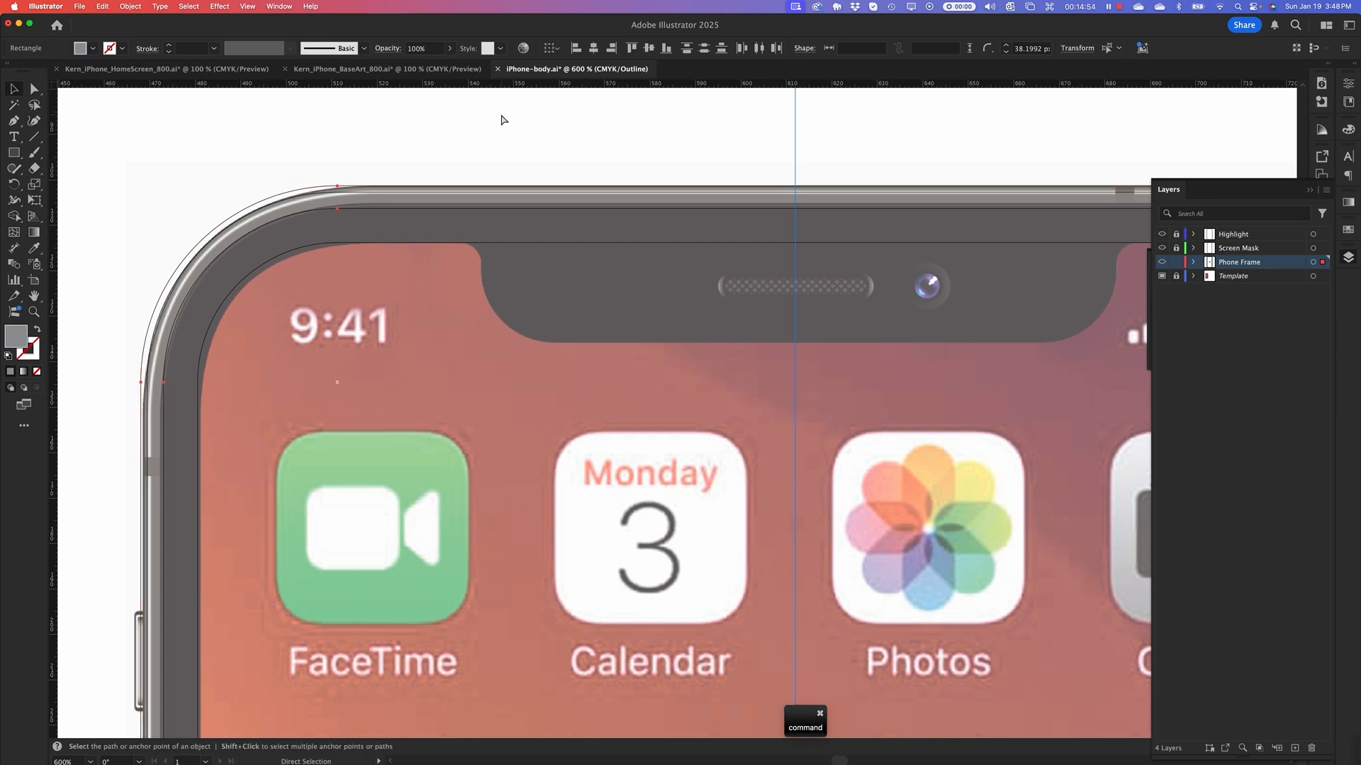
key(super+y)
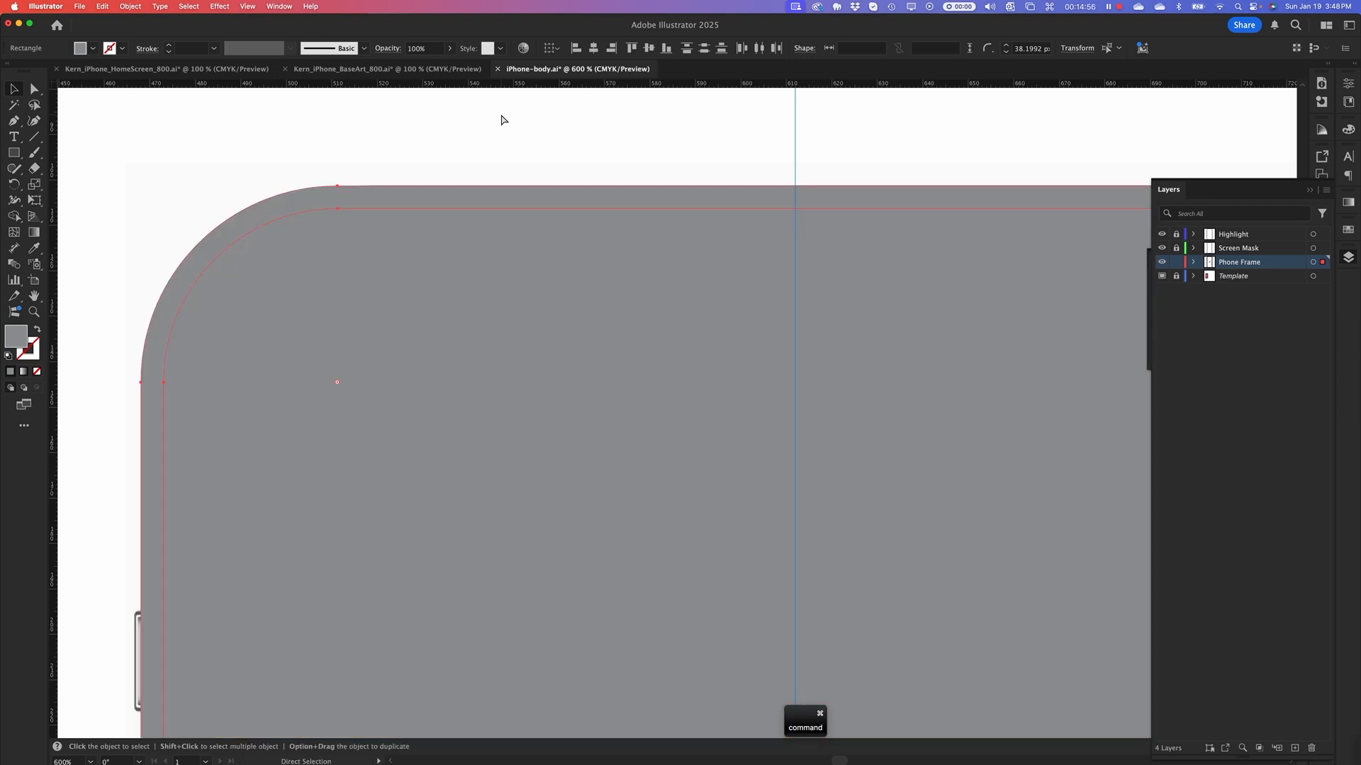
key(super+minus)
key(super+minus)
key(super+minus)
key(super+minus)
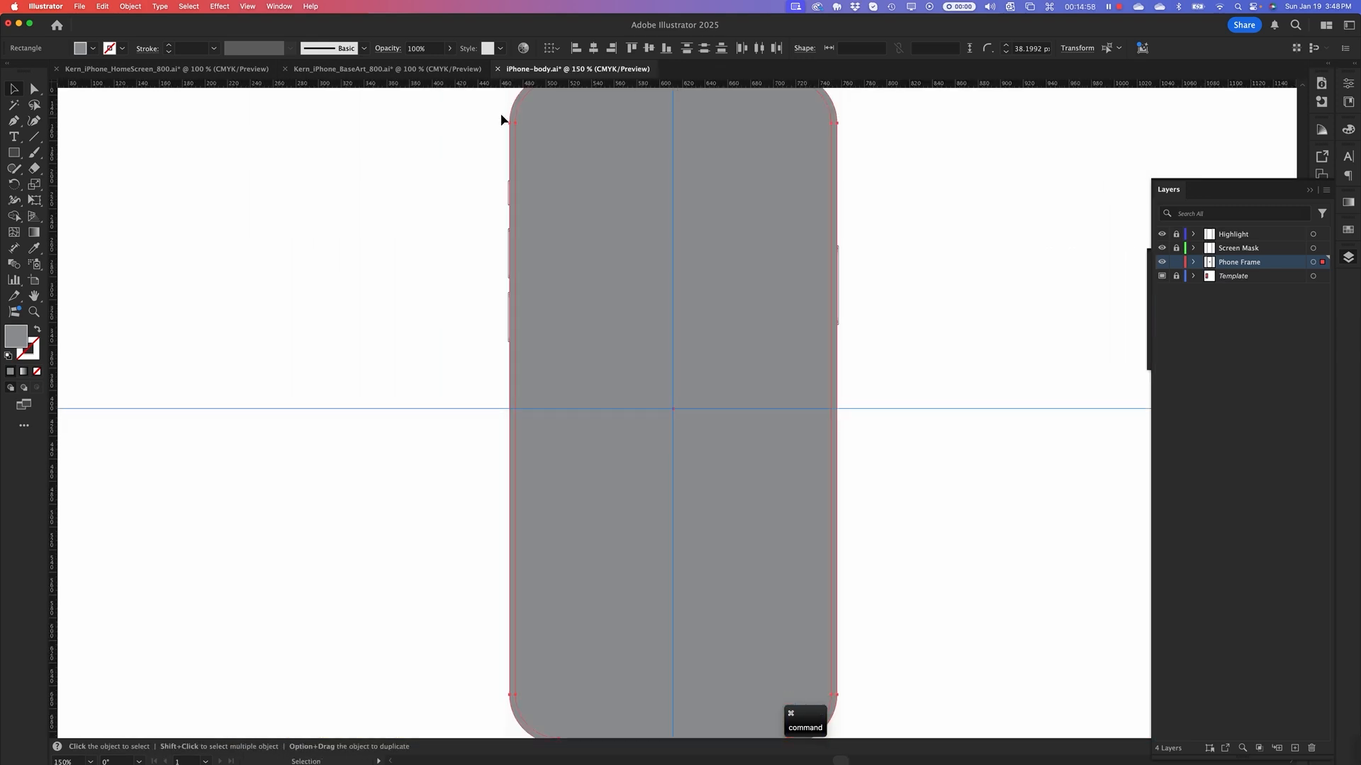
key(space)
drag(407, 233, 353, 383)
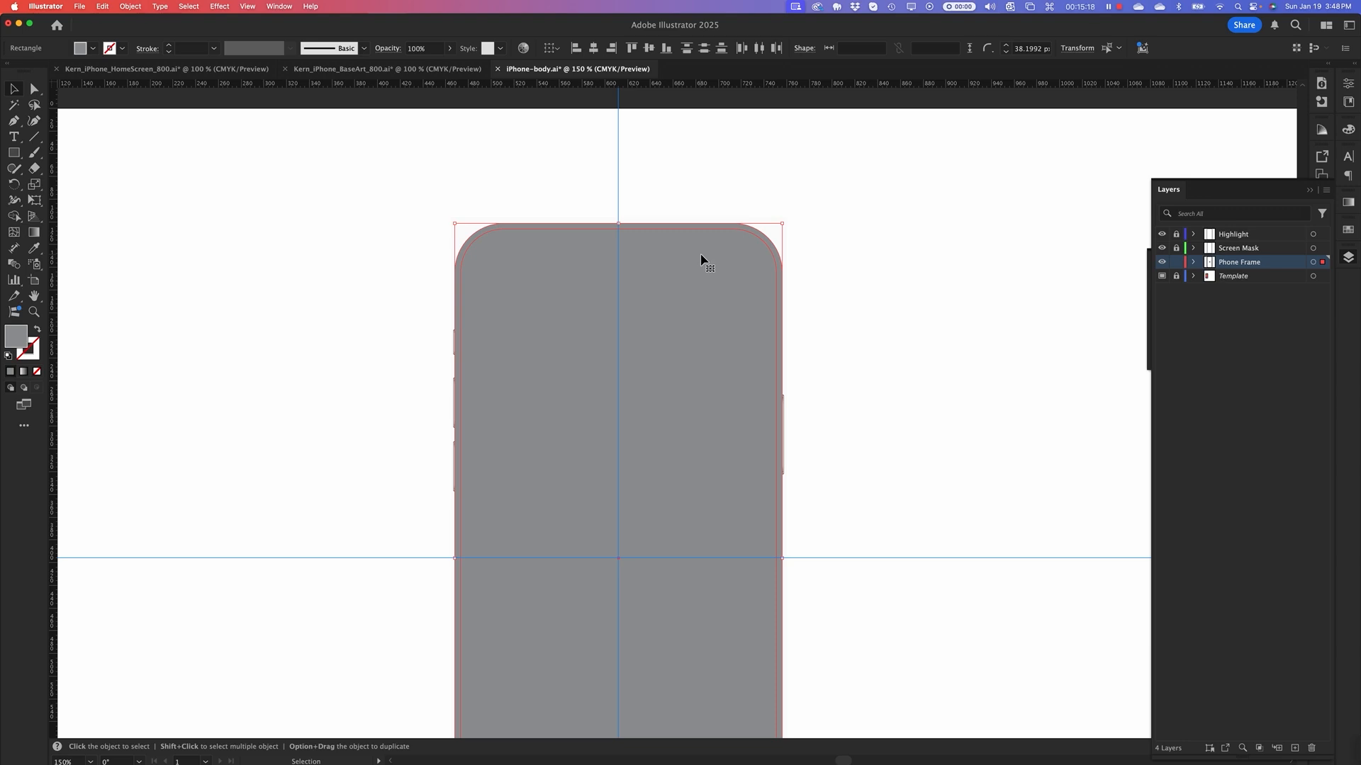
Clear the selection, select only the inner rectangle on the Phone Frame layer, and copy it
click(674, 200)
mouse_move(665, 193)
mouse_down()
mouse_move(681, 226)
mouse_move(683, 184)
mouse_up()
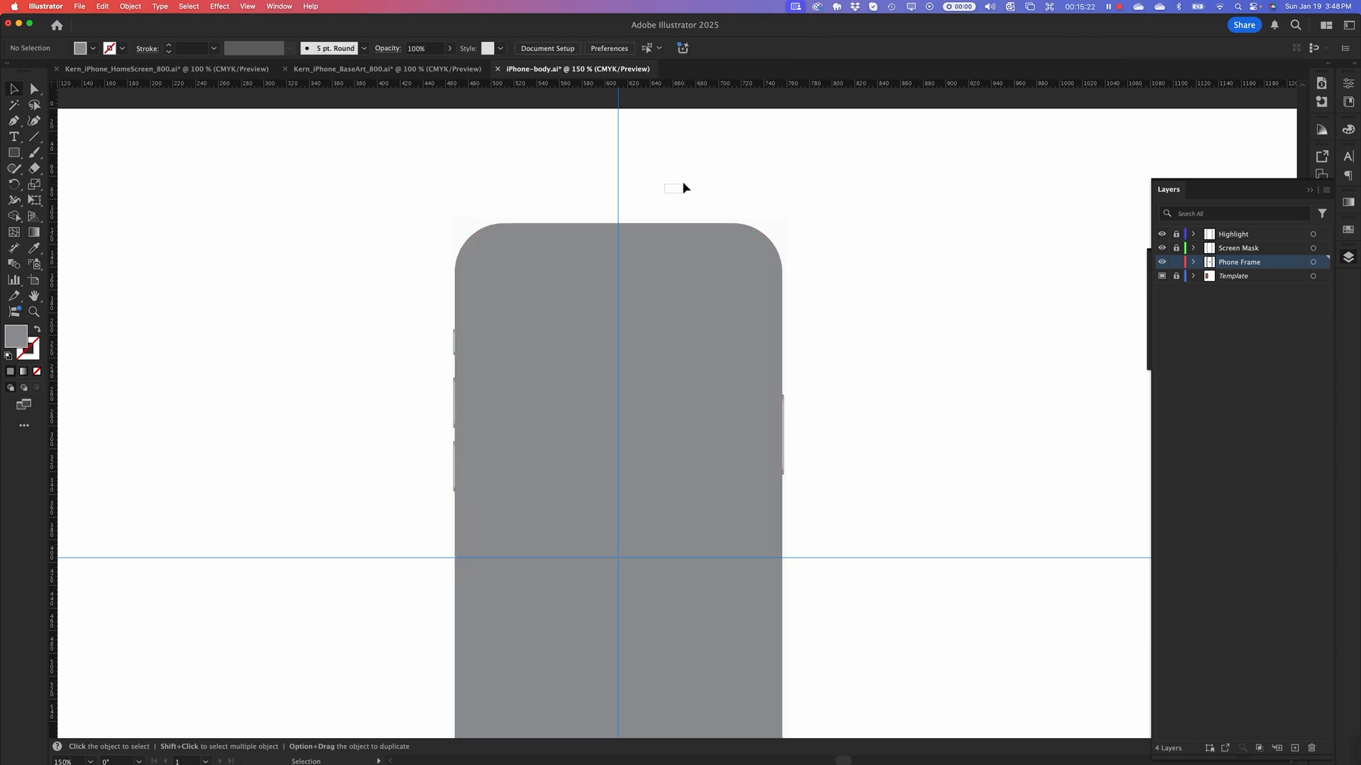
click(689, 234)
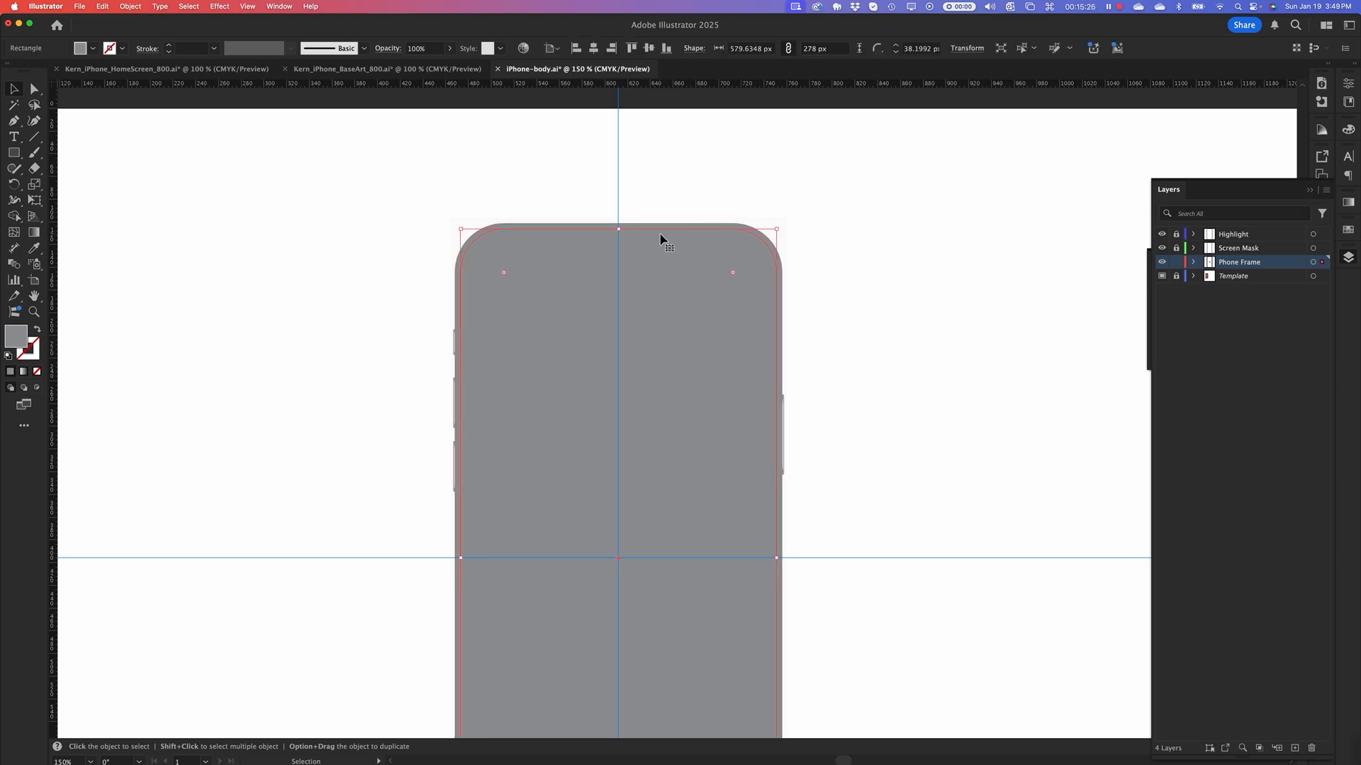
key(super+c)
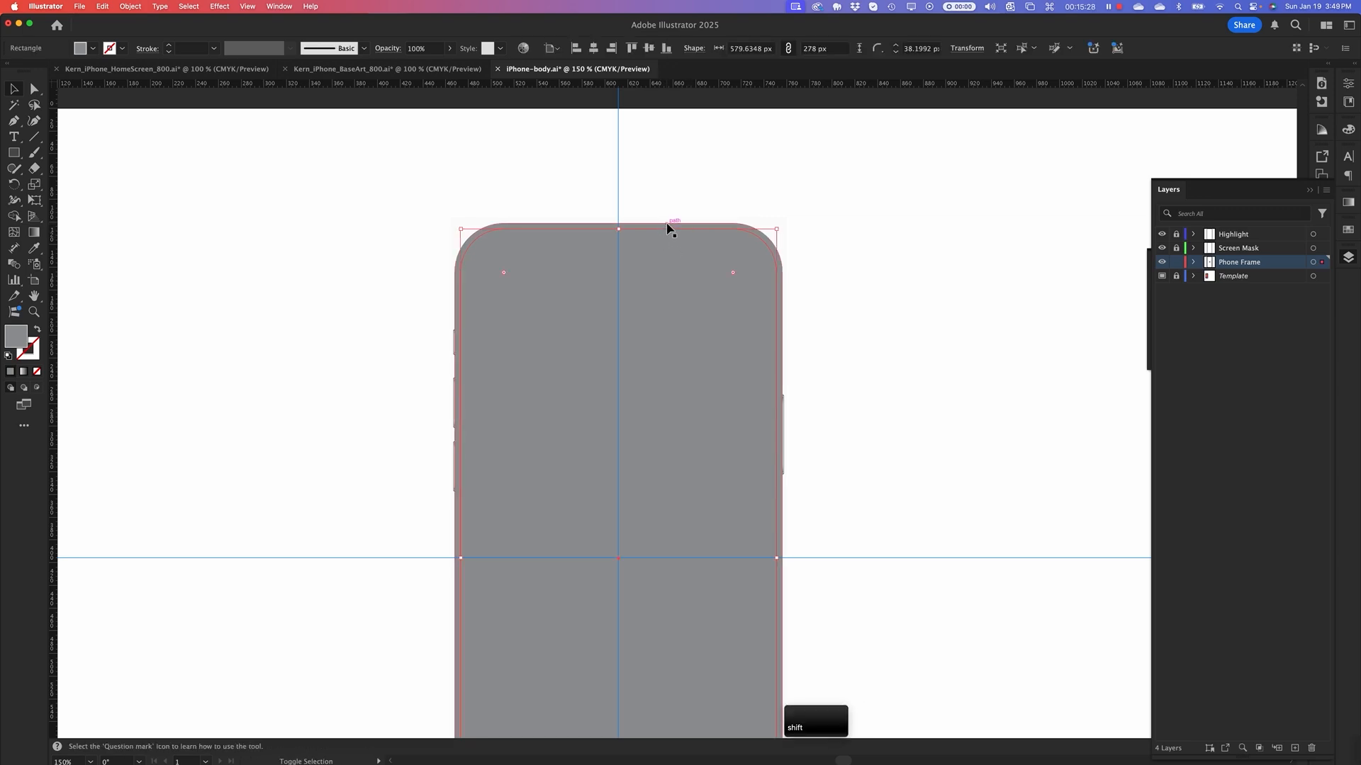
Select the inner and outer rectangles on the Phone Frame layer, combine them into a compound path, and clear the selection
shift+click(666, 226)
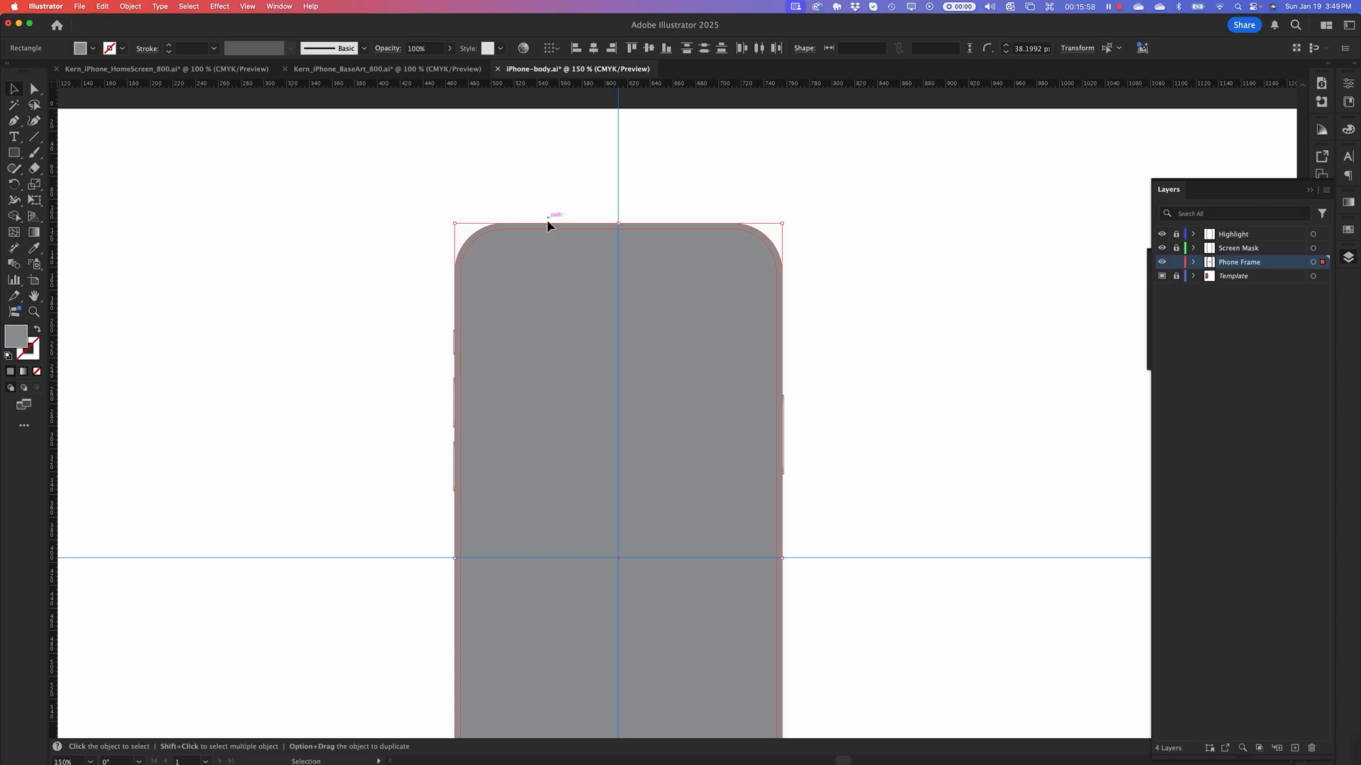
click(531, 210)
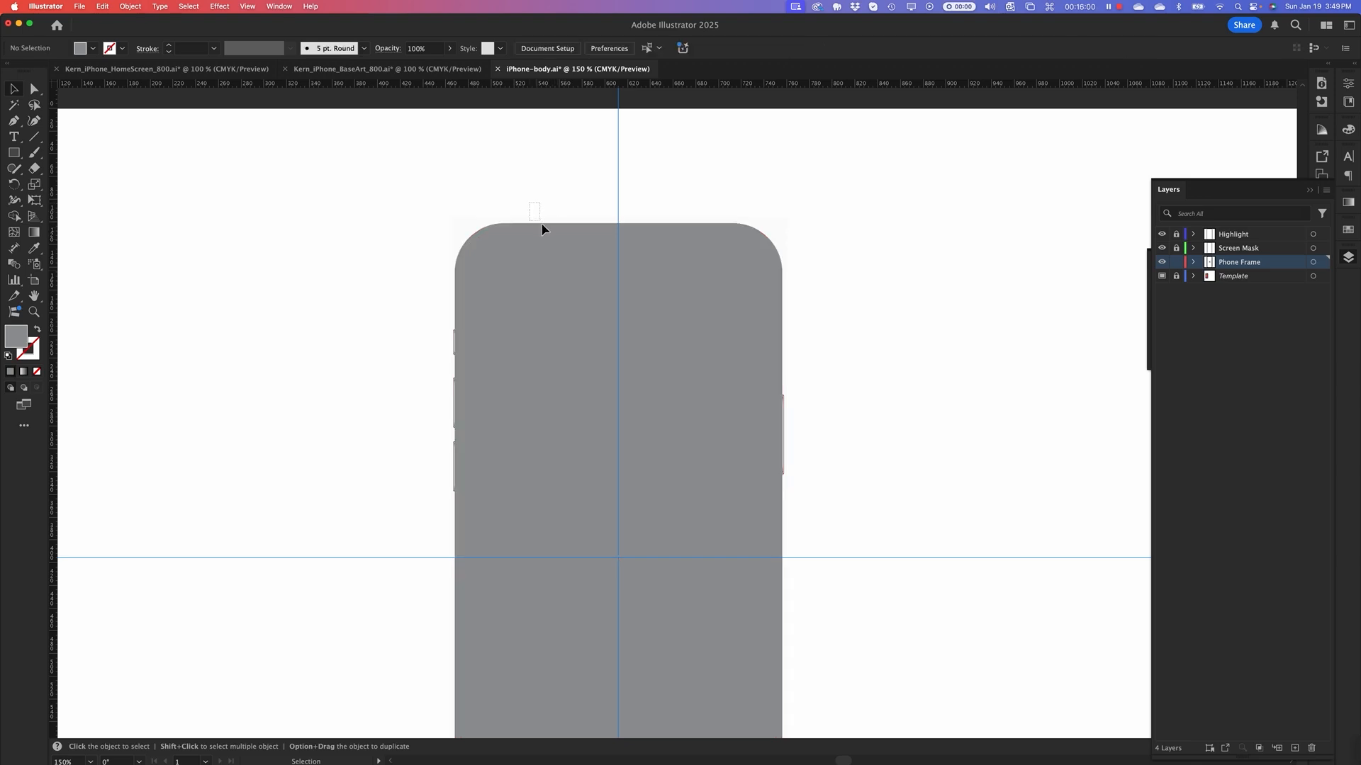
click(550, 234)
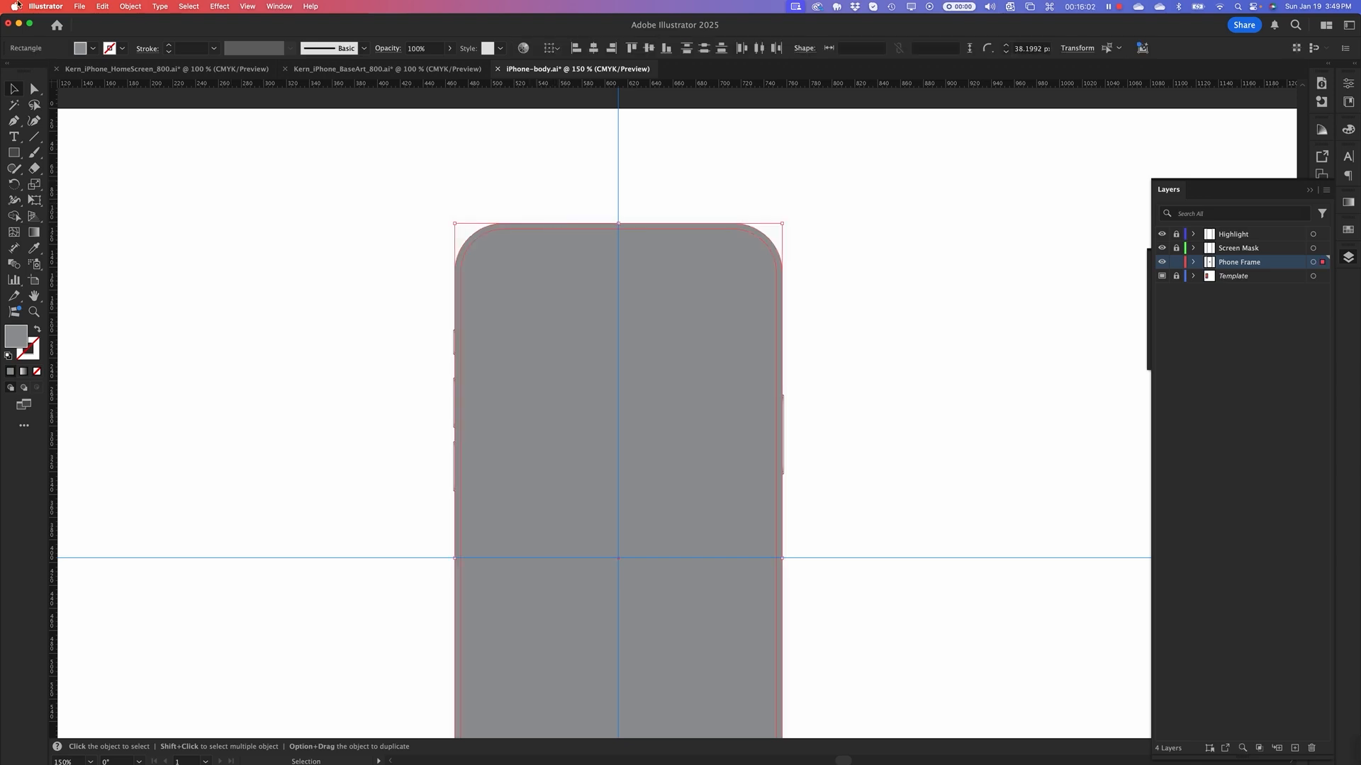
click(130, 7)
mouse_move(193, 490)
click(263, 491)
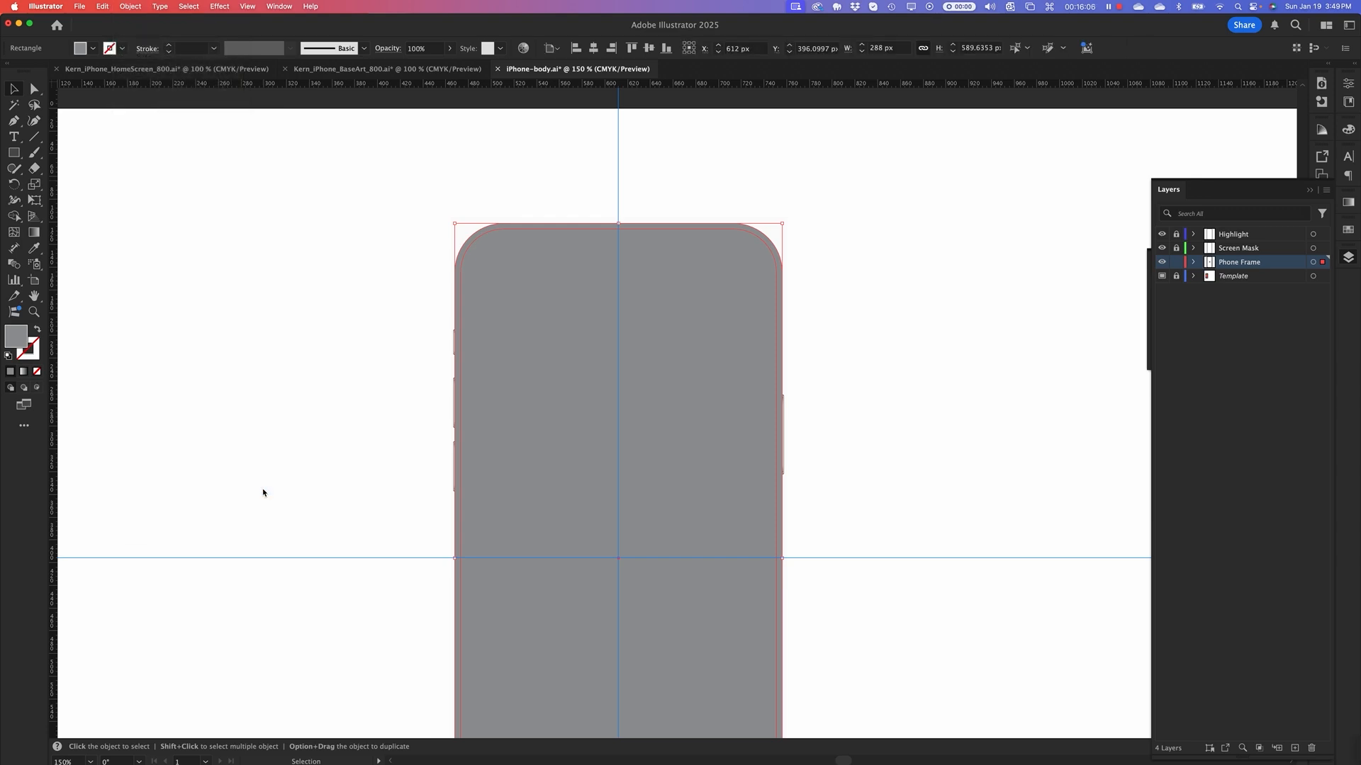
click(1253, 326)
click(1181, 268)
click(831, 254)
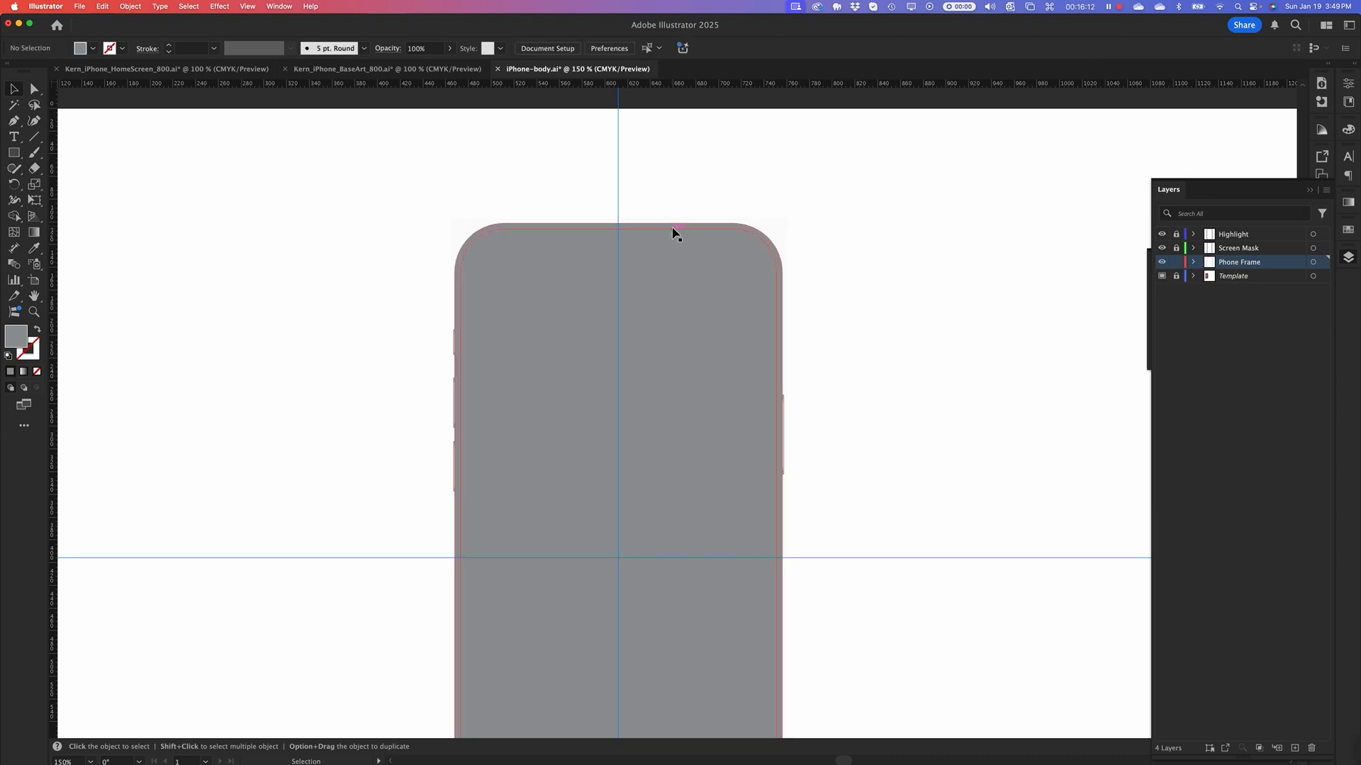
click(673, 229)
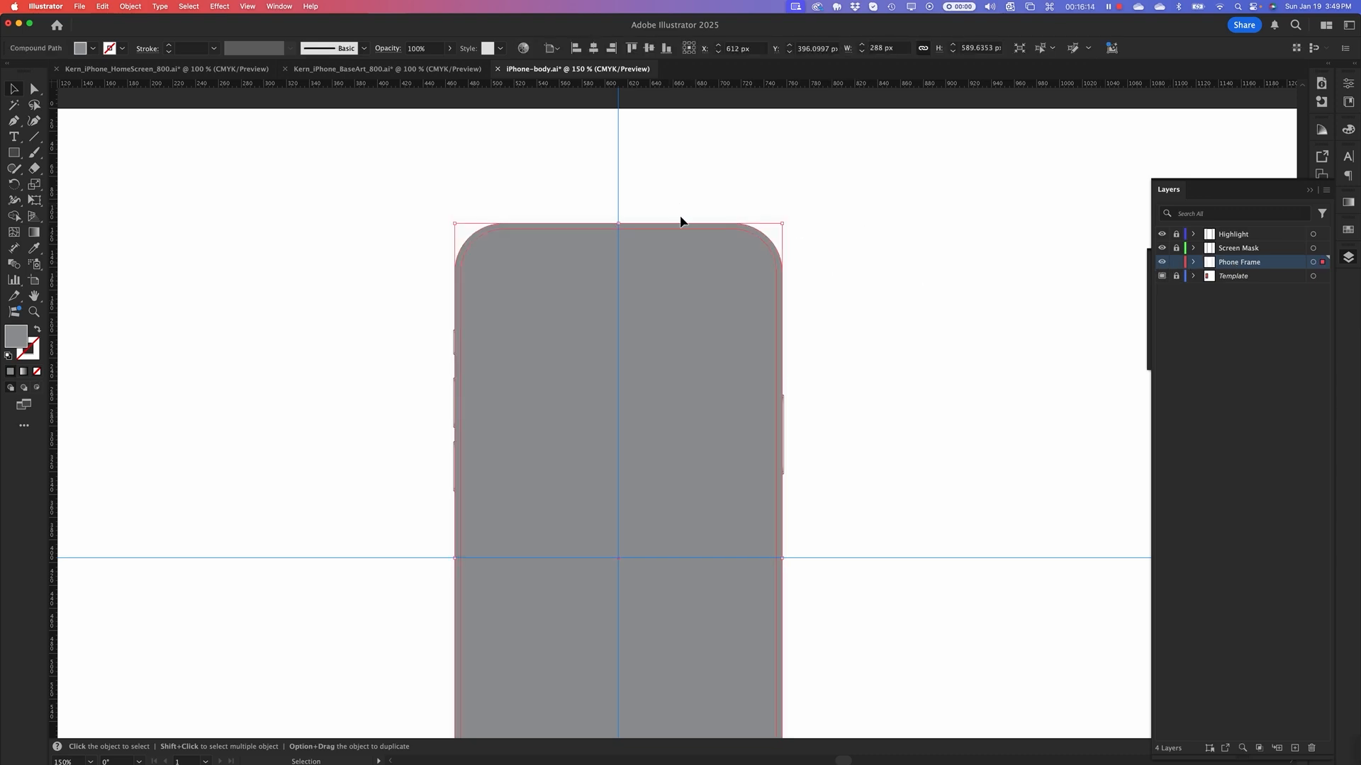
key(shift+super+a)
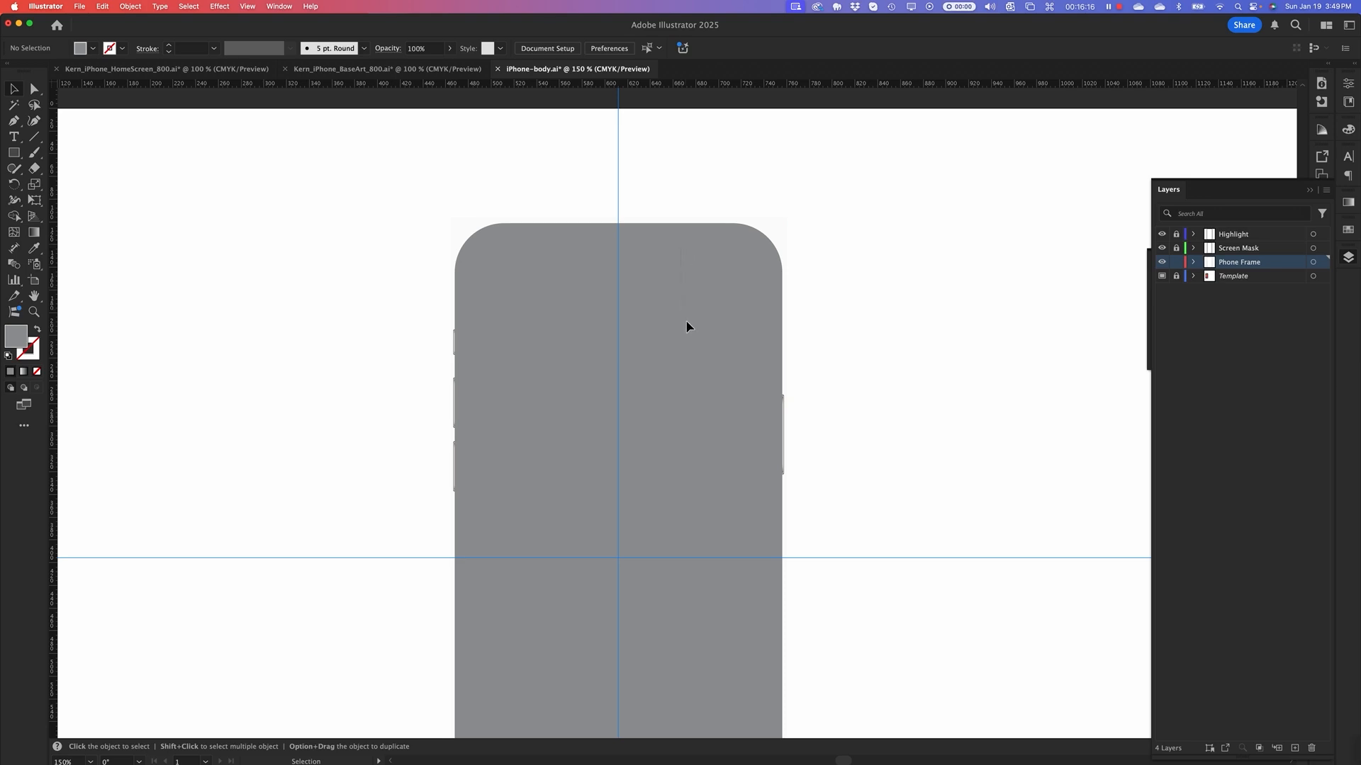
Hide the Screen Mask and Highlight layers and fill the phone frame's compound path with a light gray swatch
drag(1162, 252, 1162, 234)
click(591, 228)
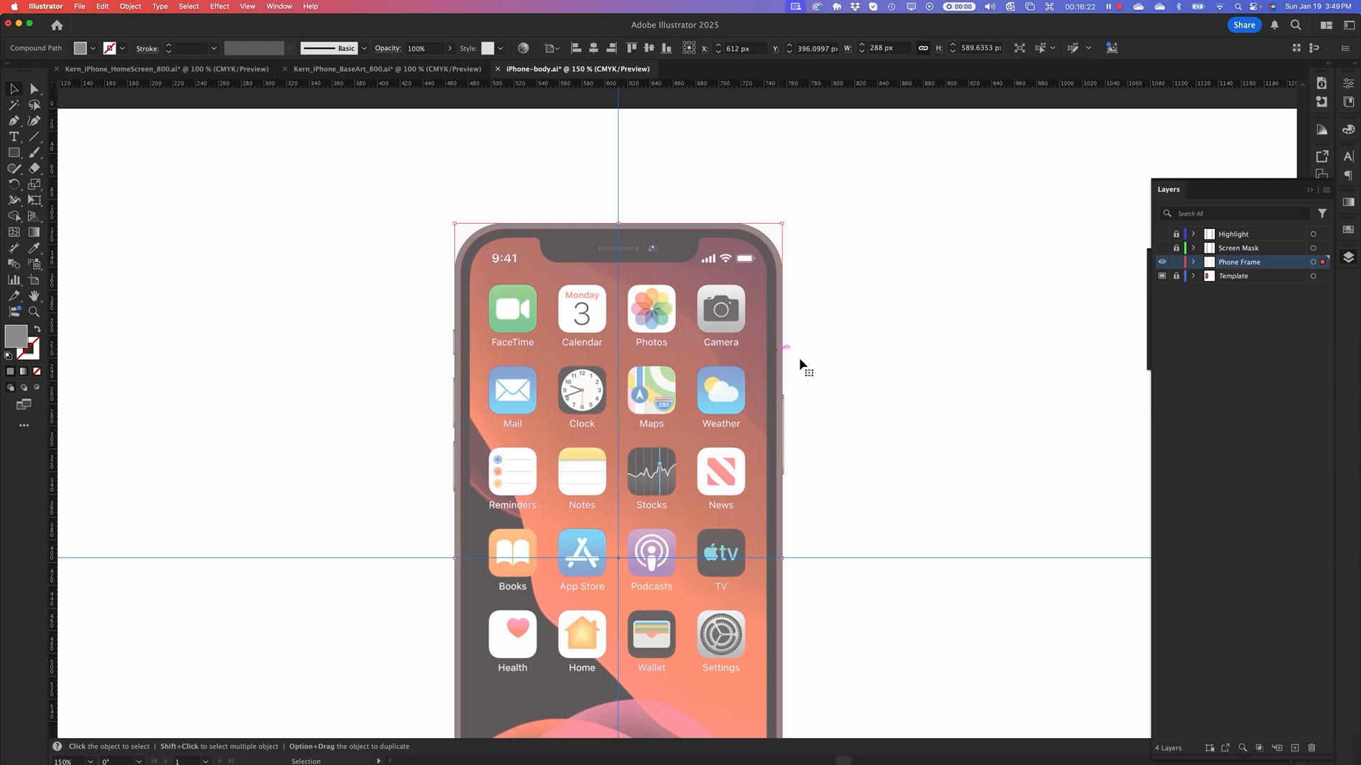
click(1348, 229)
click(1214, 296)
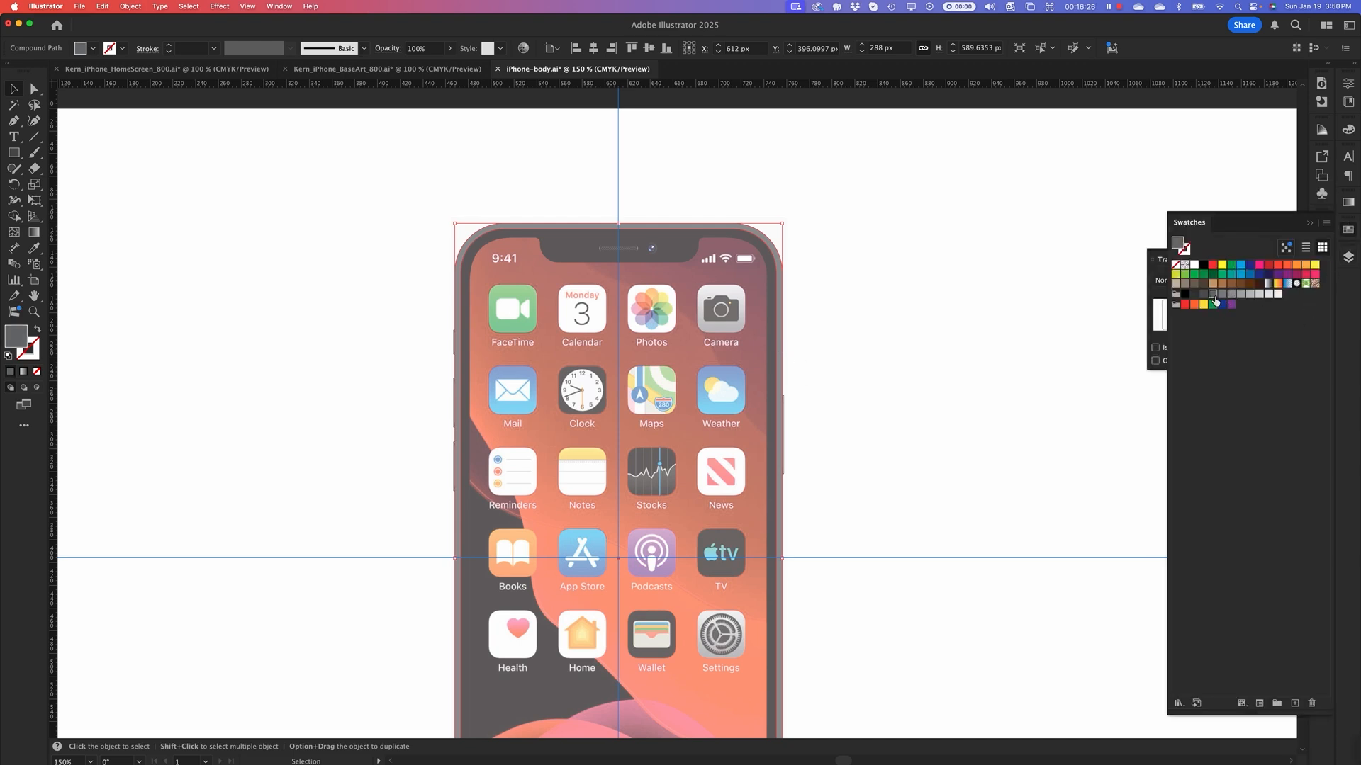
click(1259, 294)
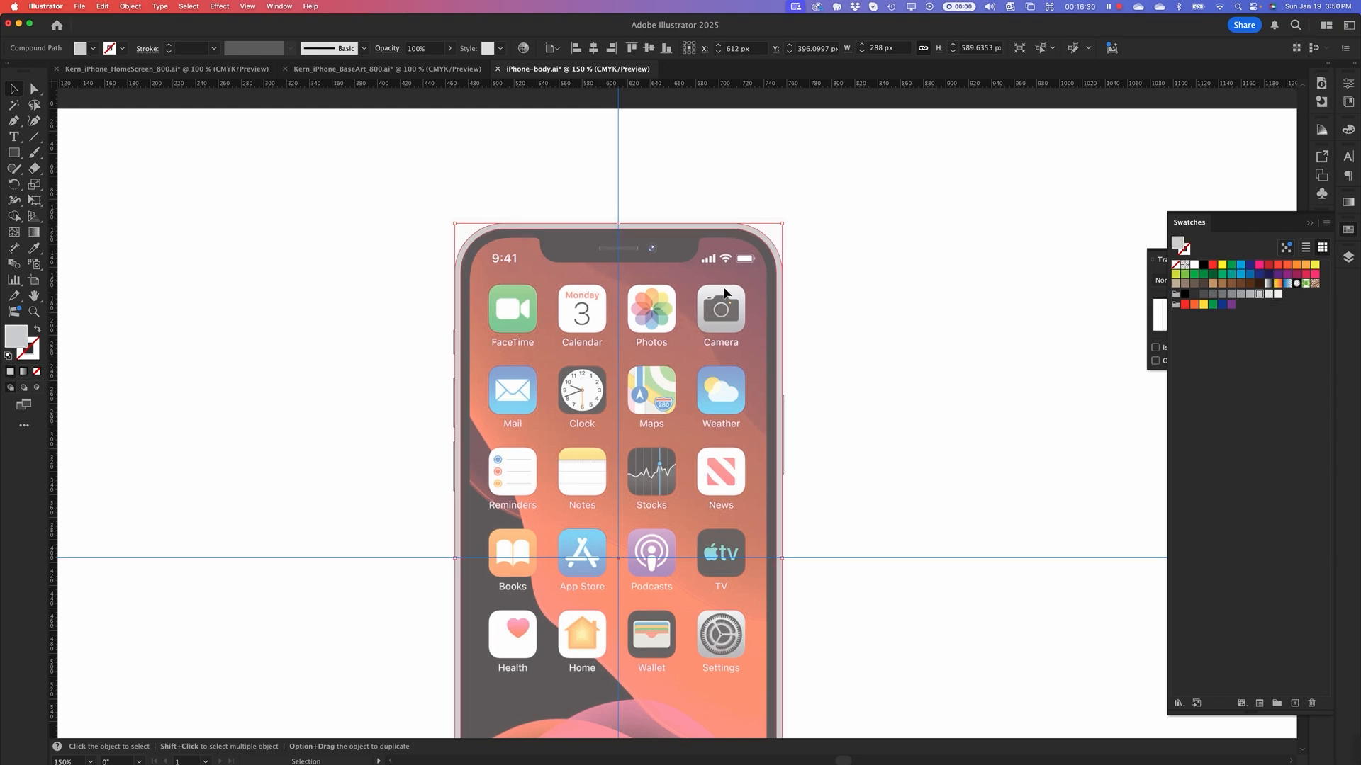
click(1259, 391)
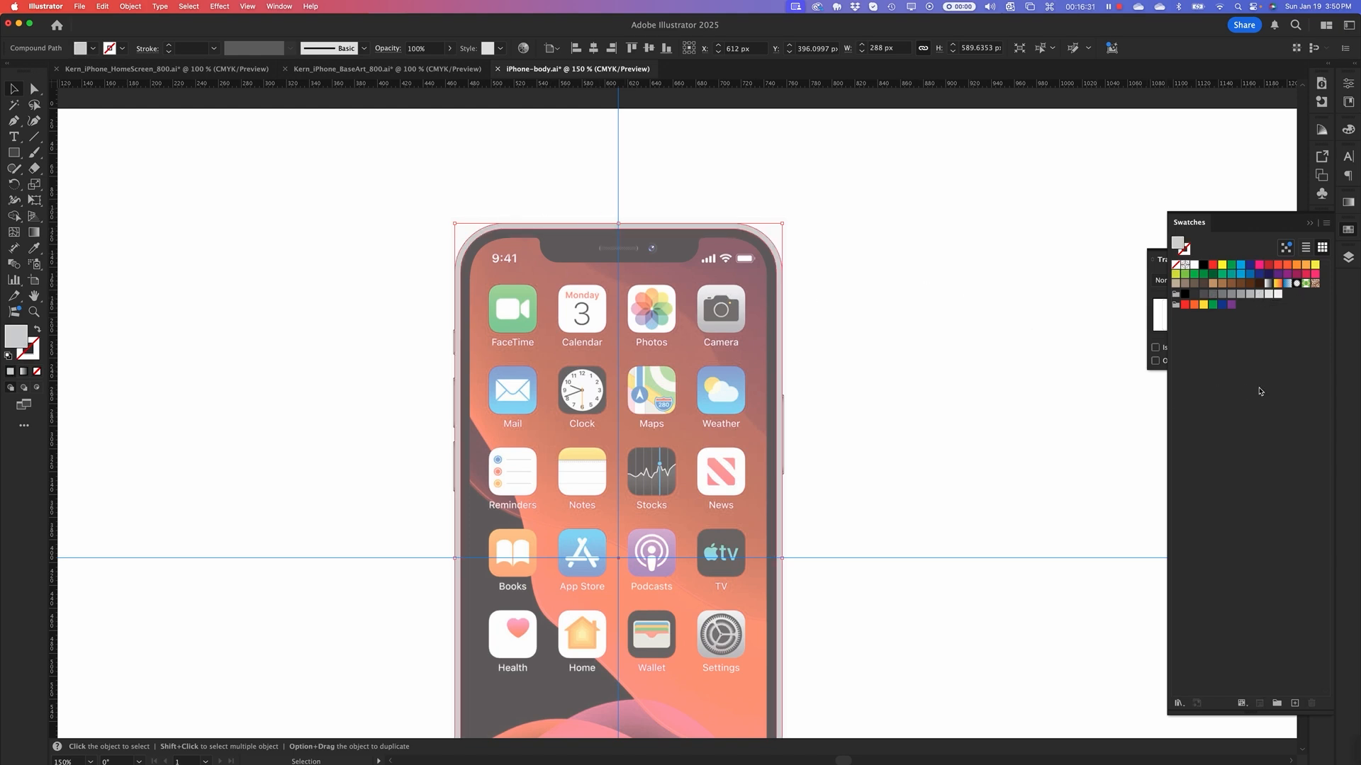
click(1309, 224)
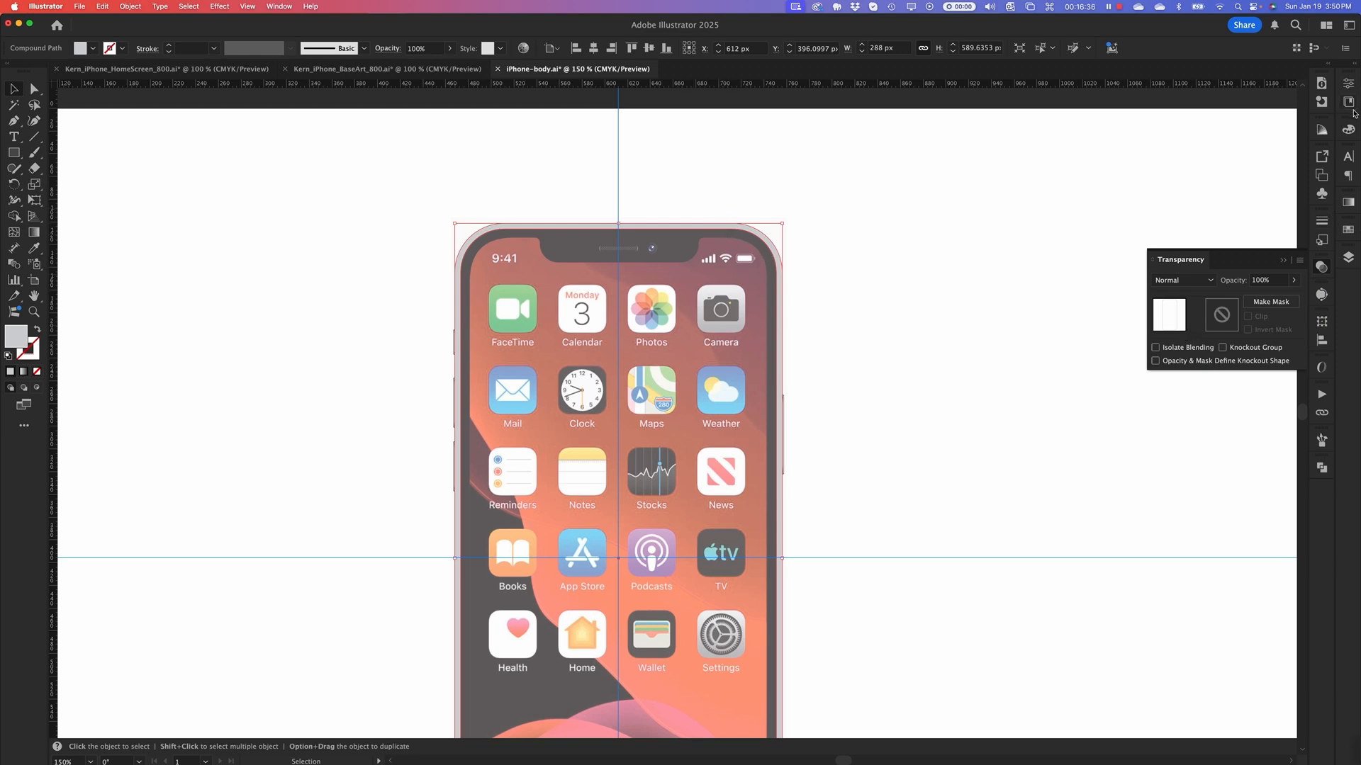
Lock the Phone Frame layer and keep it as the active layer
click(1348, 258)
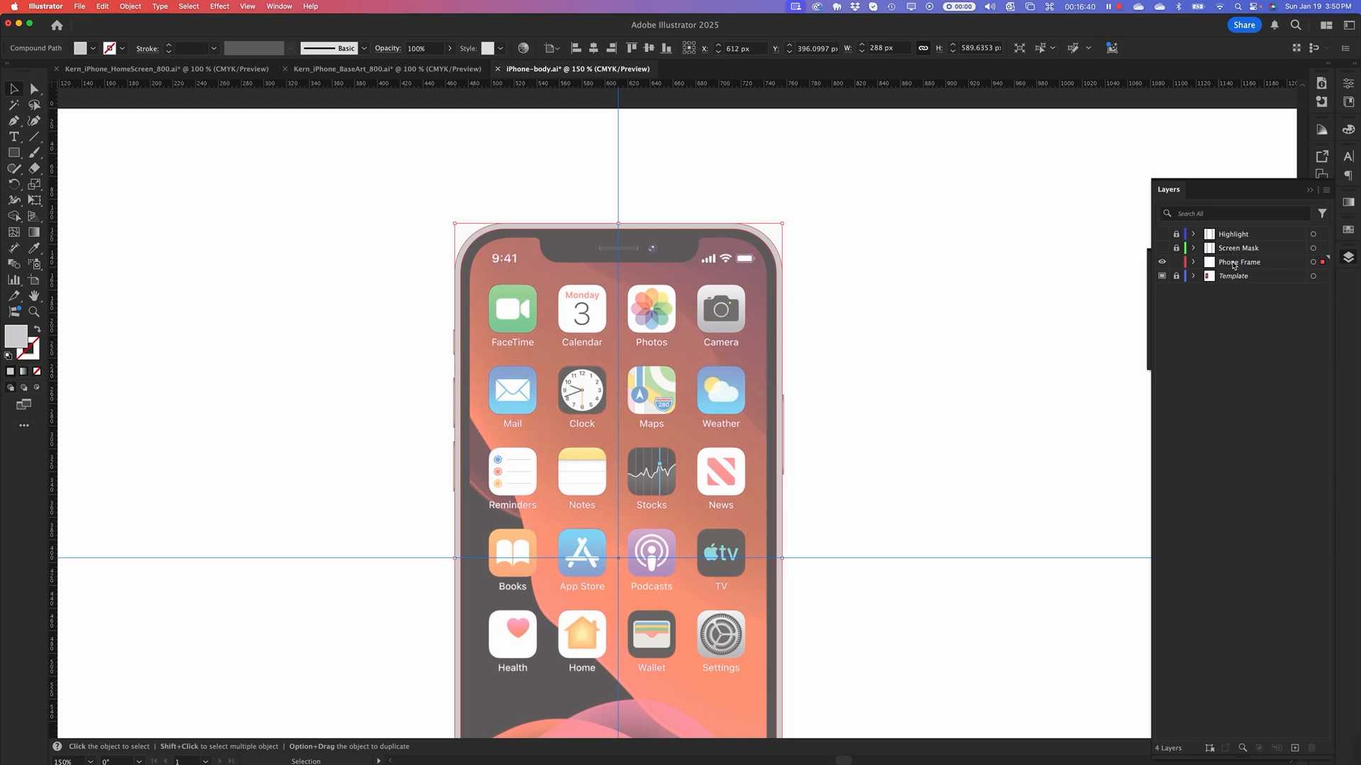
click(1233, 262)
click(1177, 263)
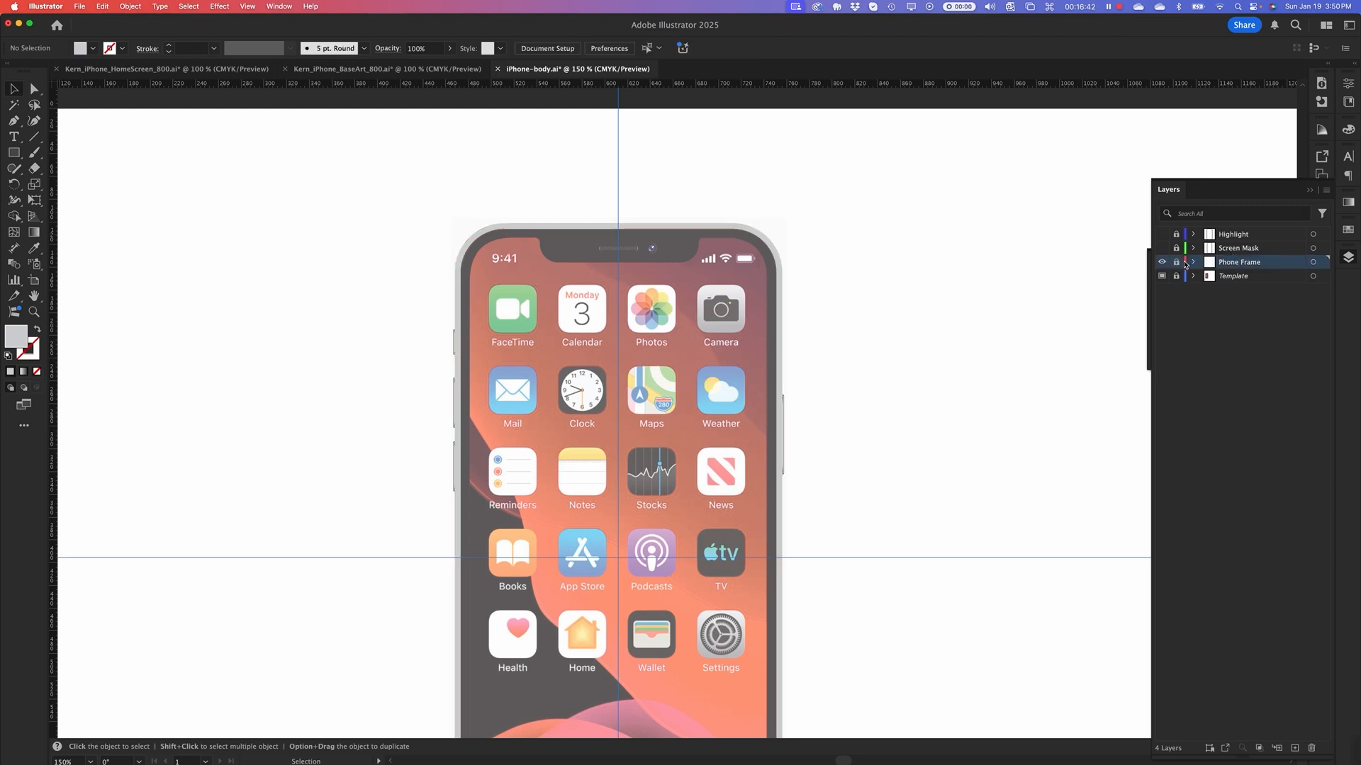
click(1239, 250)
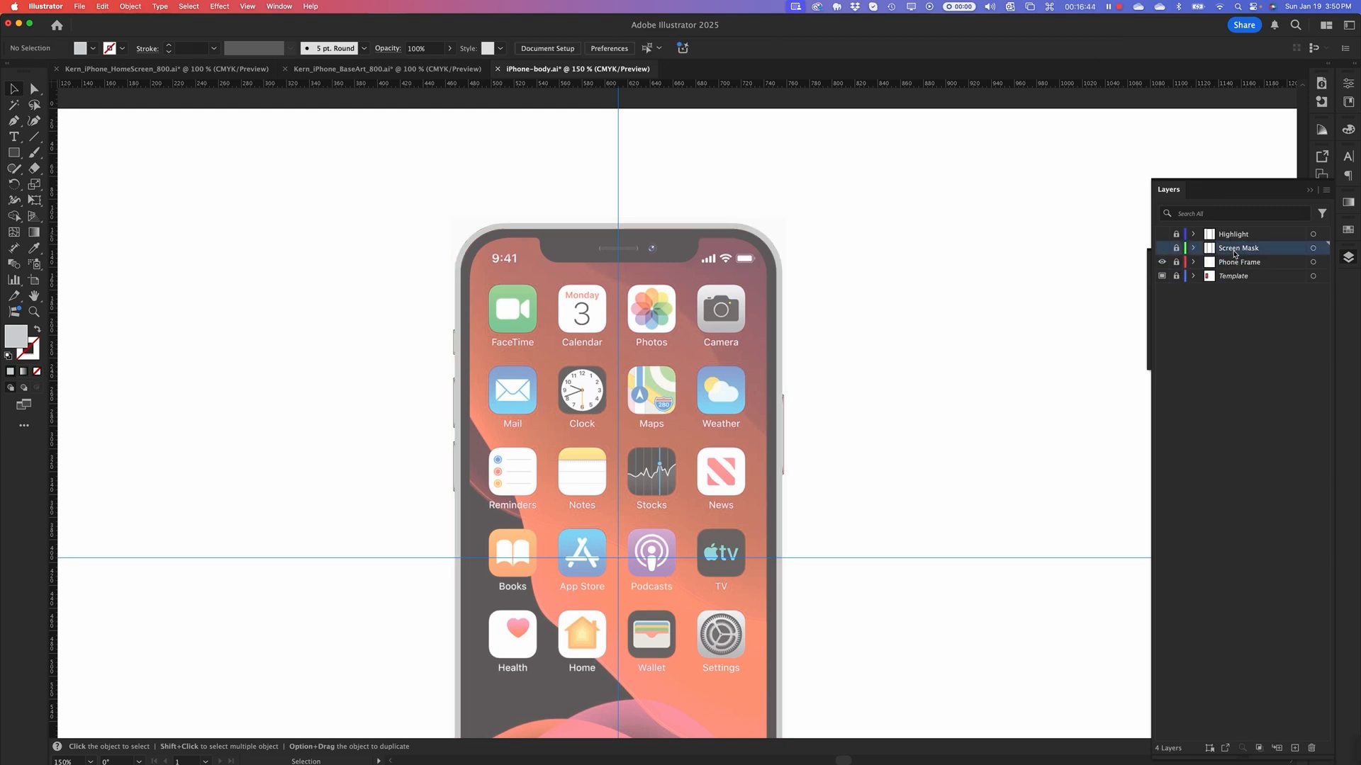
click(1239, 264)
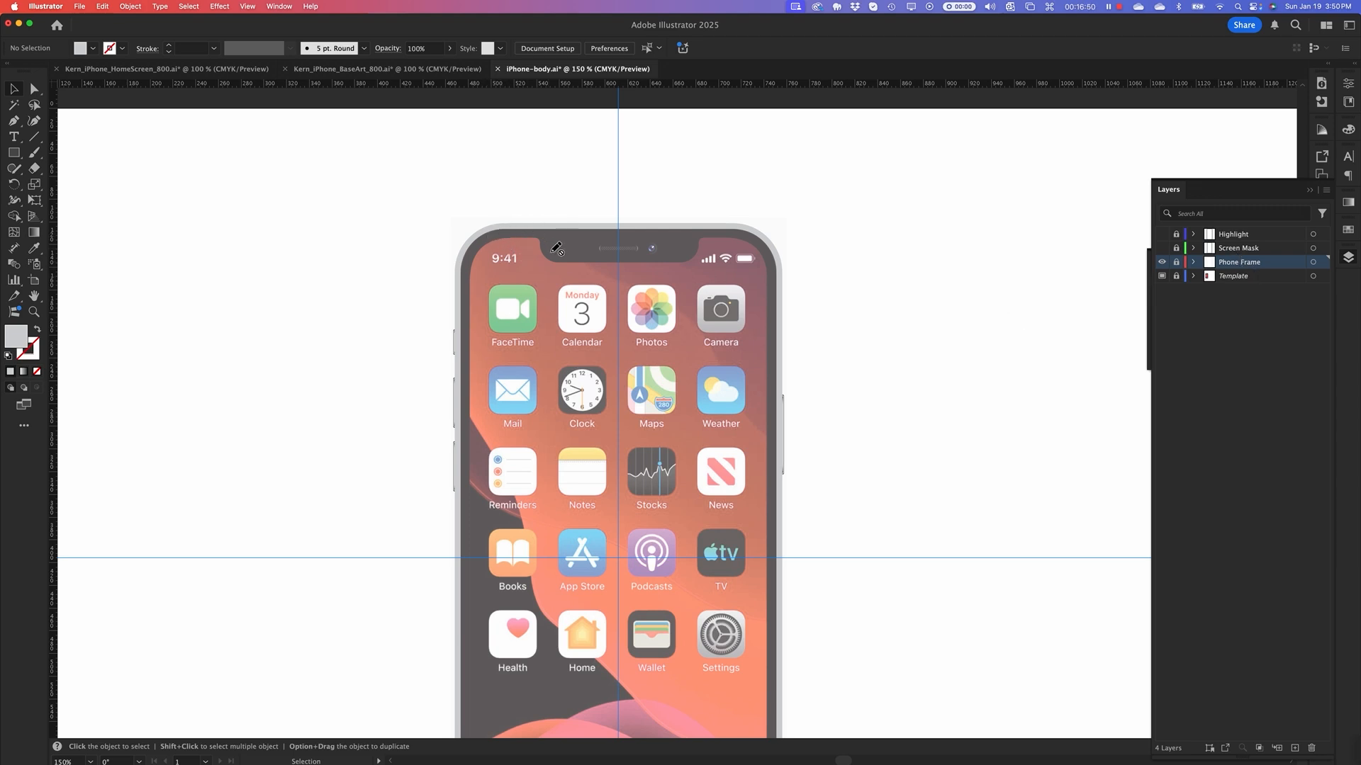
click(1275, 322)
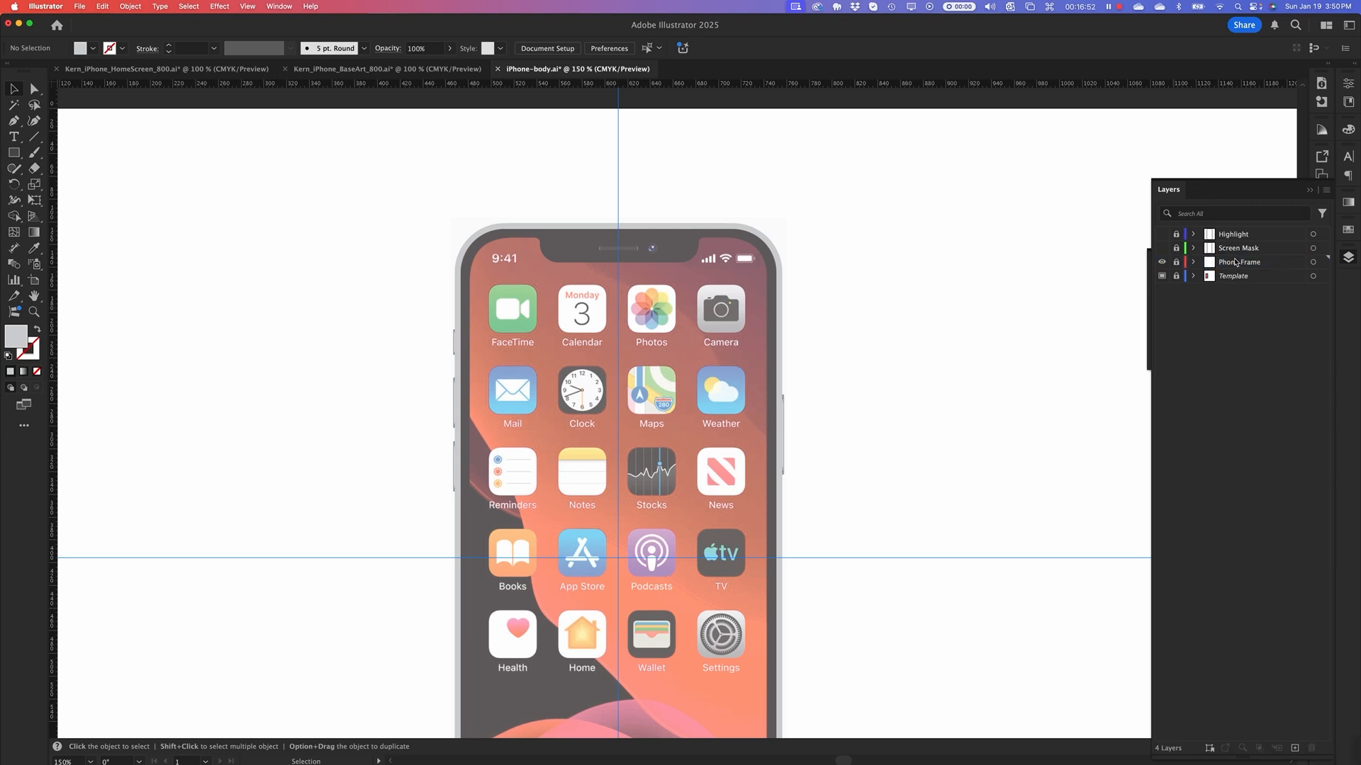
click(1236, 264)
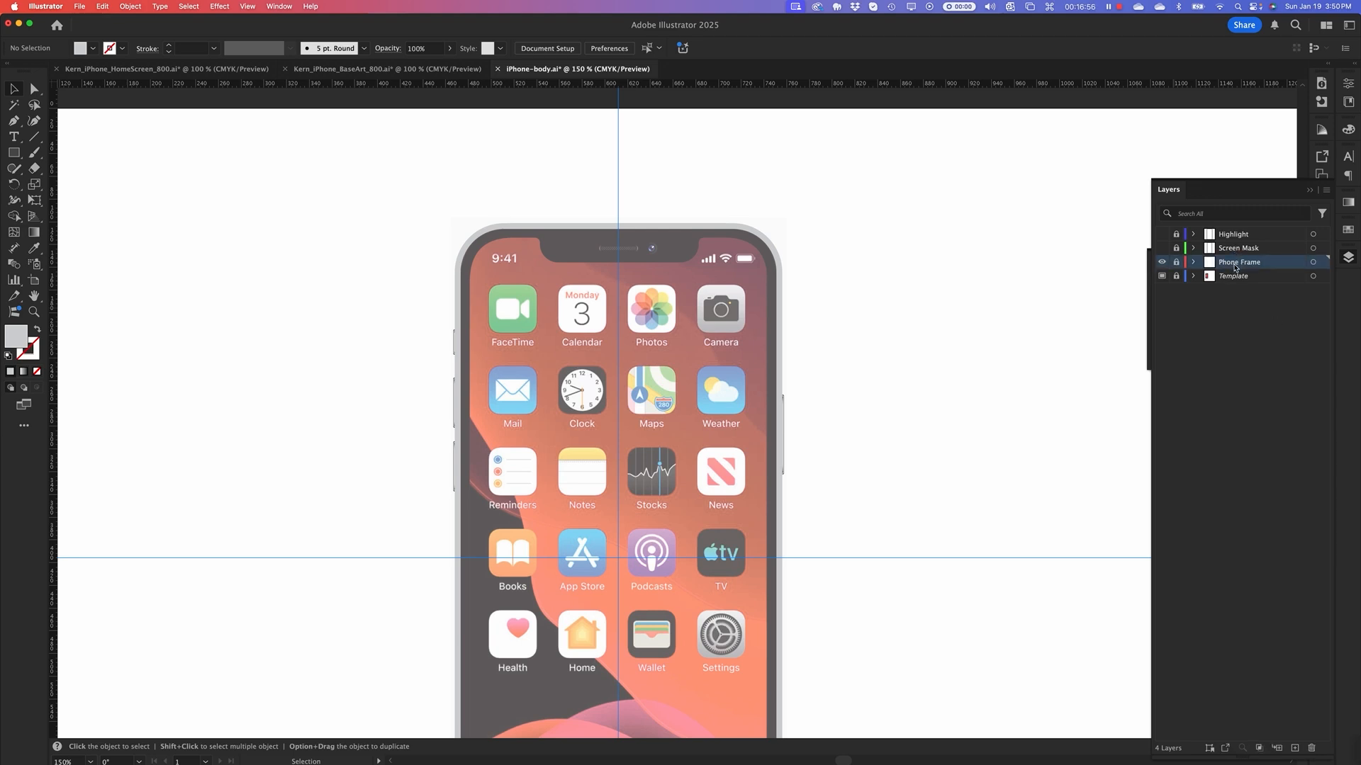
Create a layer named "Black screen area" between the Template and Phone Frame layers
click(1235, 277)
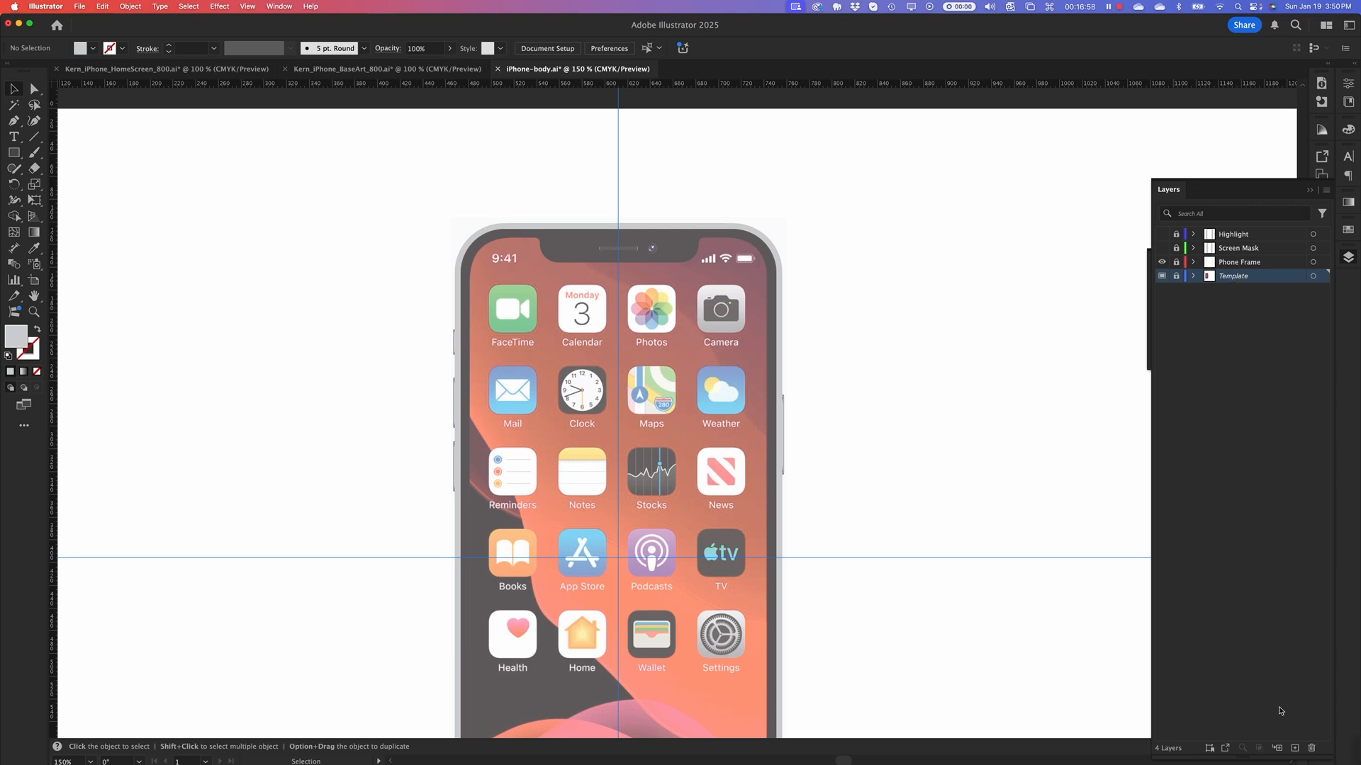
click(1295, 749)
double_click(1235, 276)
text(Black )
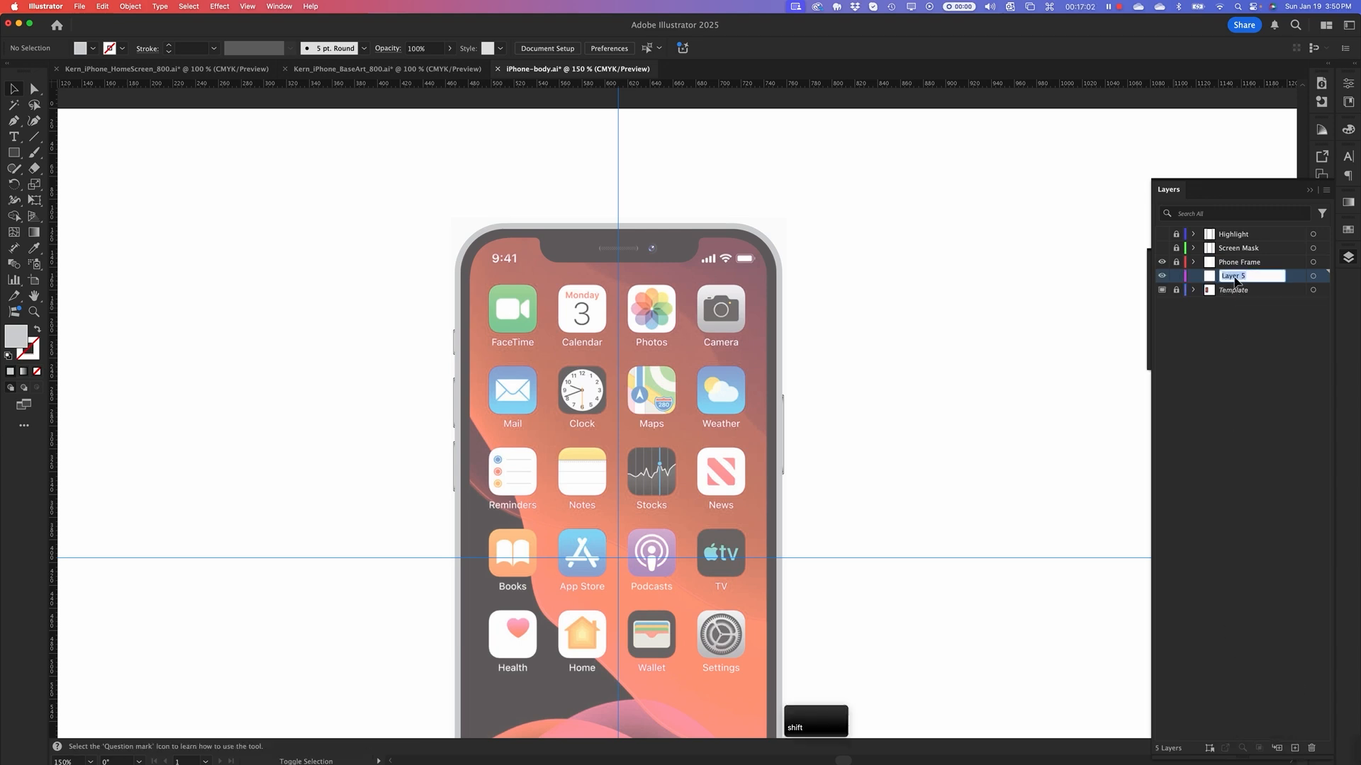
text(screen)
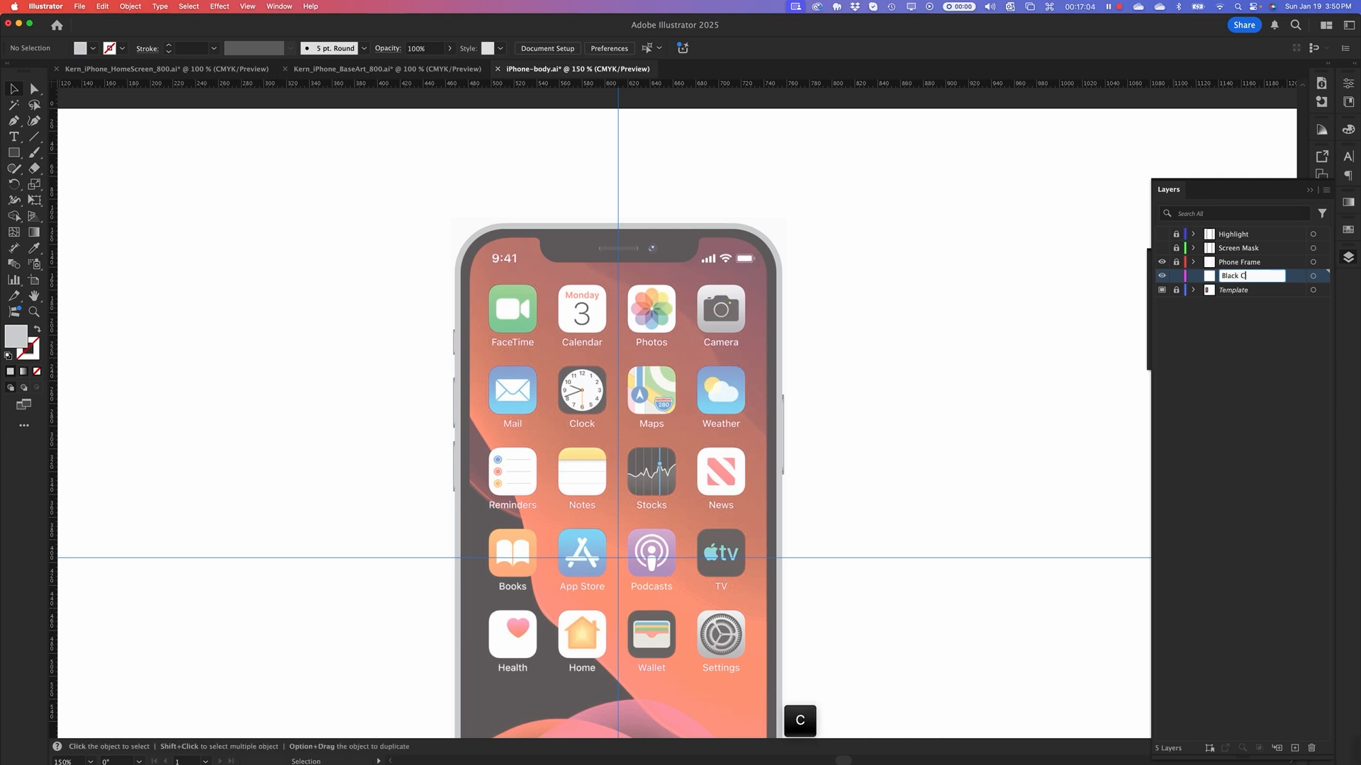
text( area)
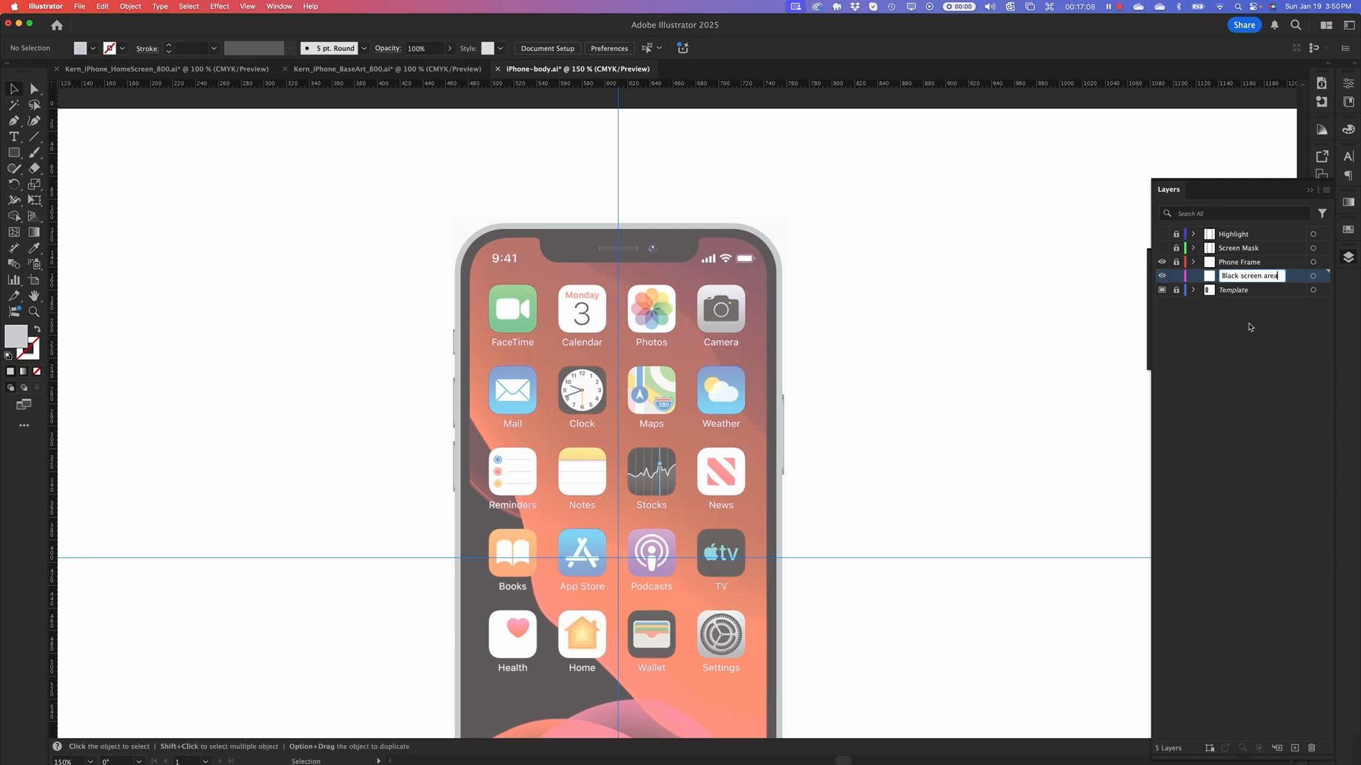
key(Return)
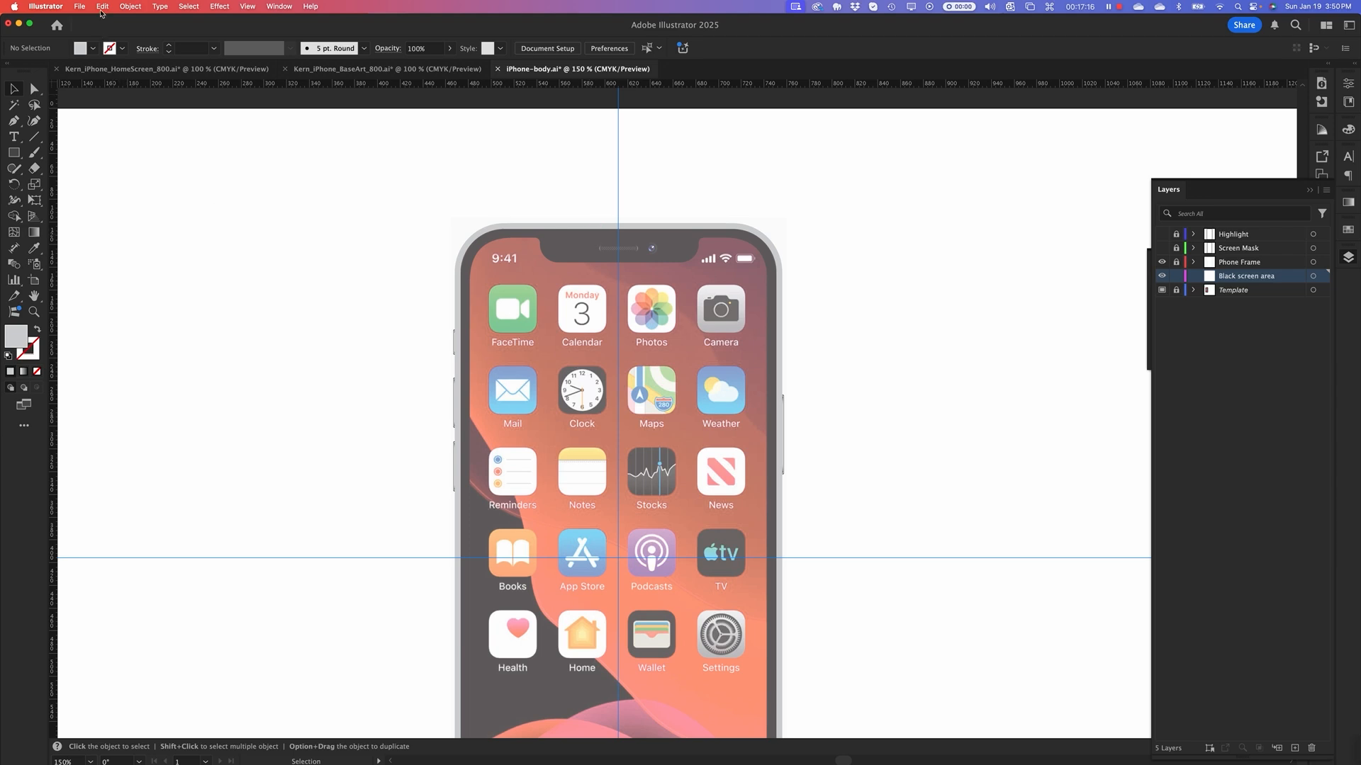
Paste the copied inner rectangle in place on the Black screen area layer and fill it with black
click(134, 10)
mouse_move(102, 7)
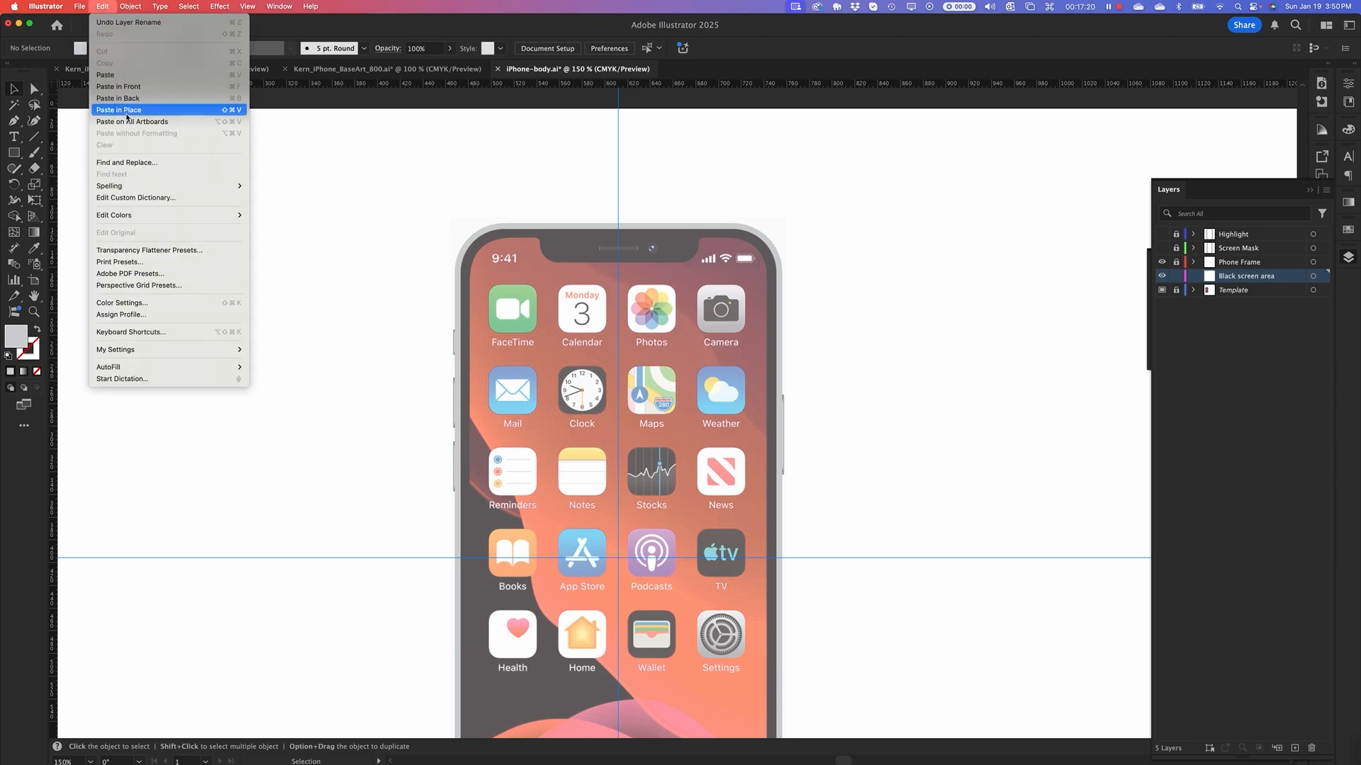
click(127, 114)
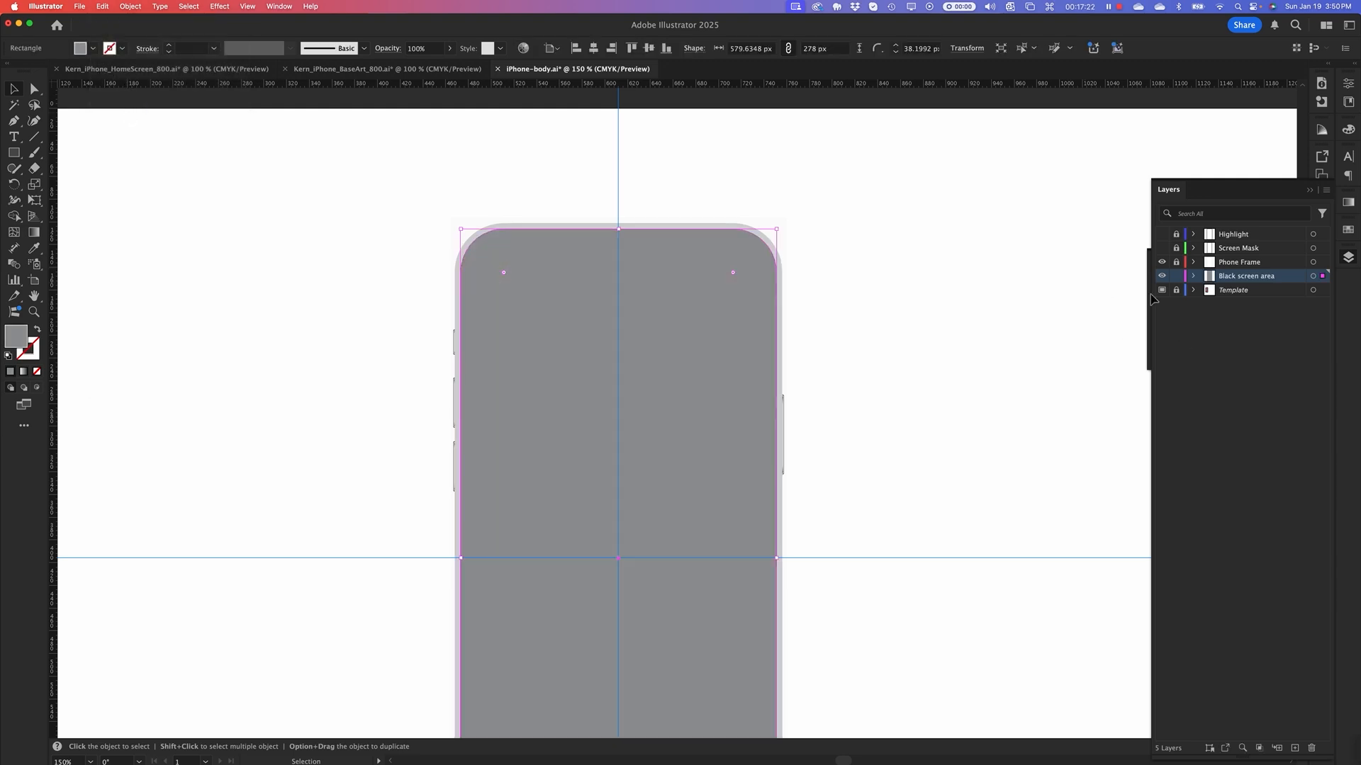
click(1348, 231)
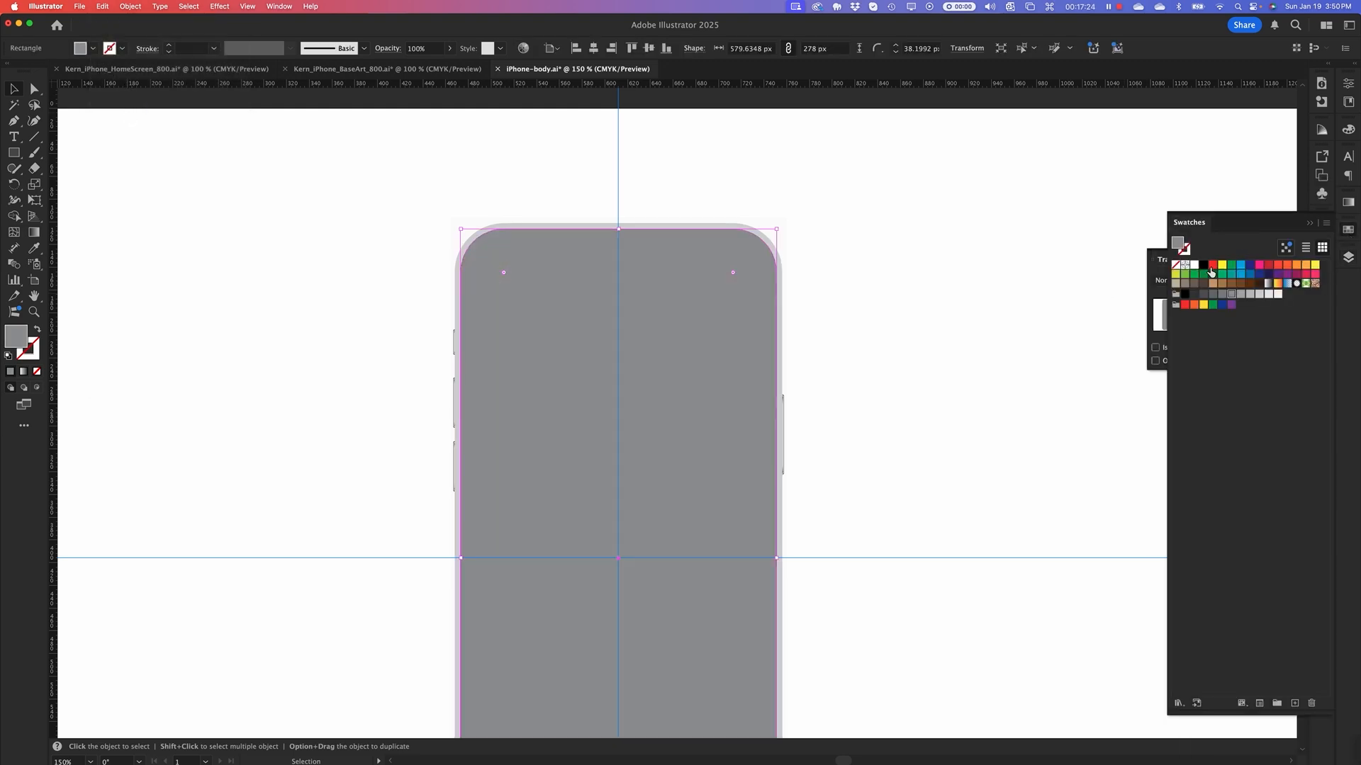
click(1203, 265)
click(946, 379)
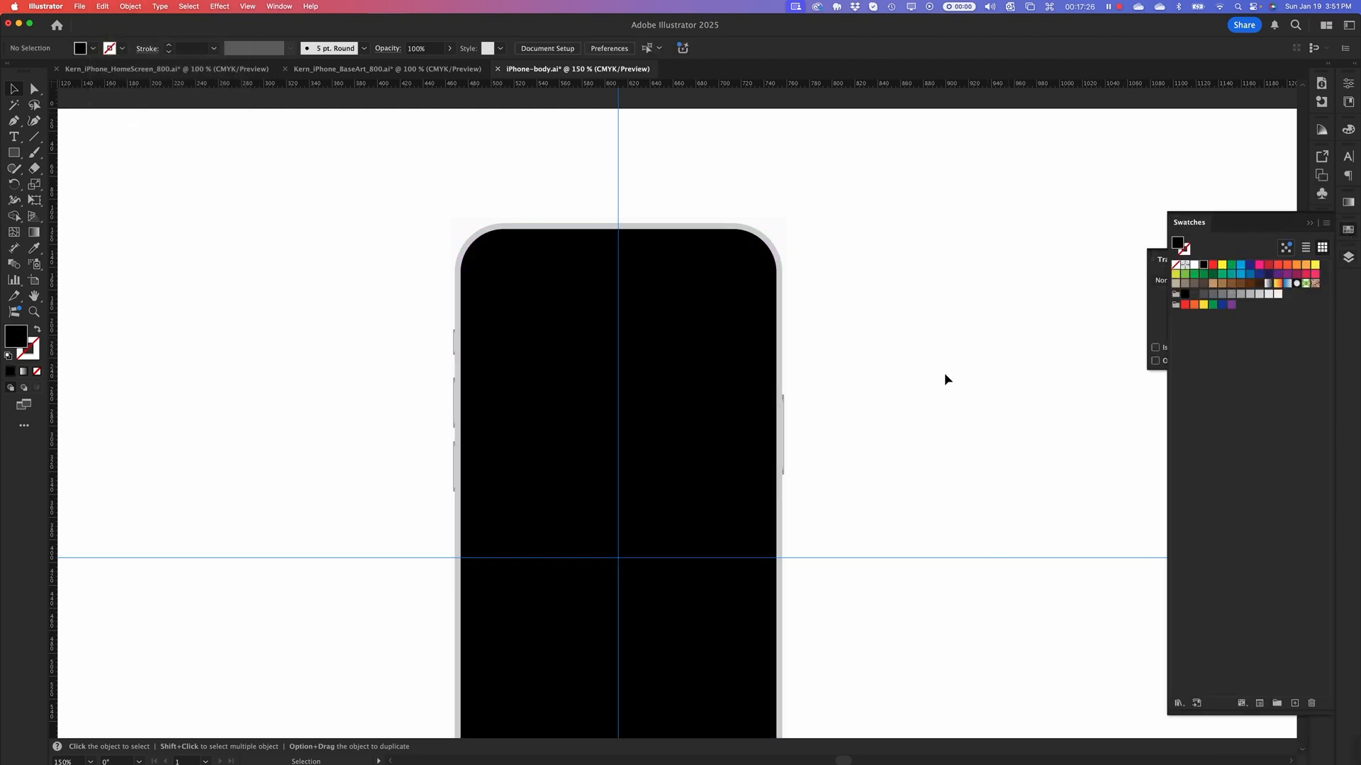
key(cmd+minus)
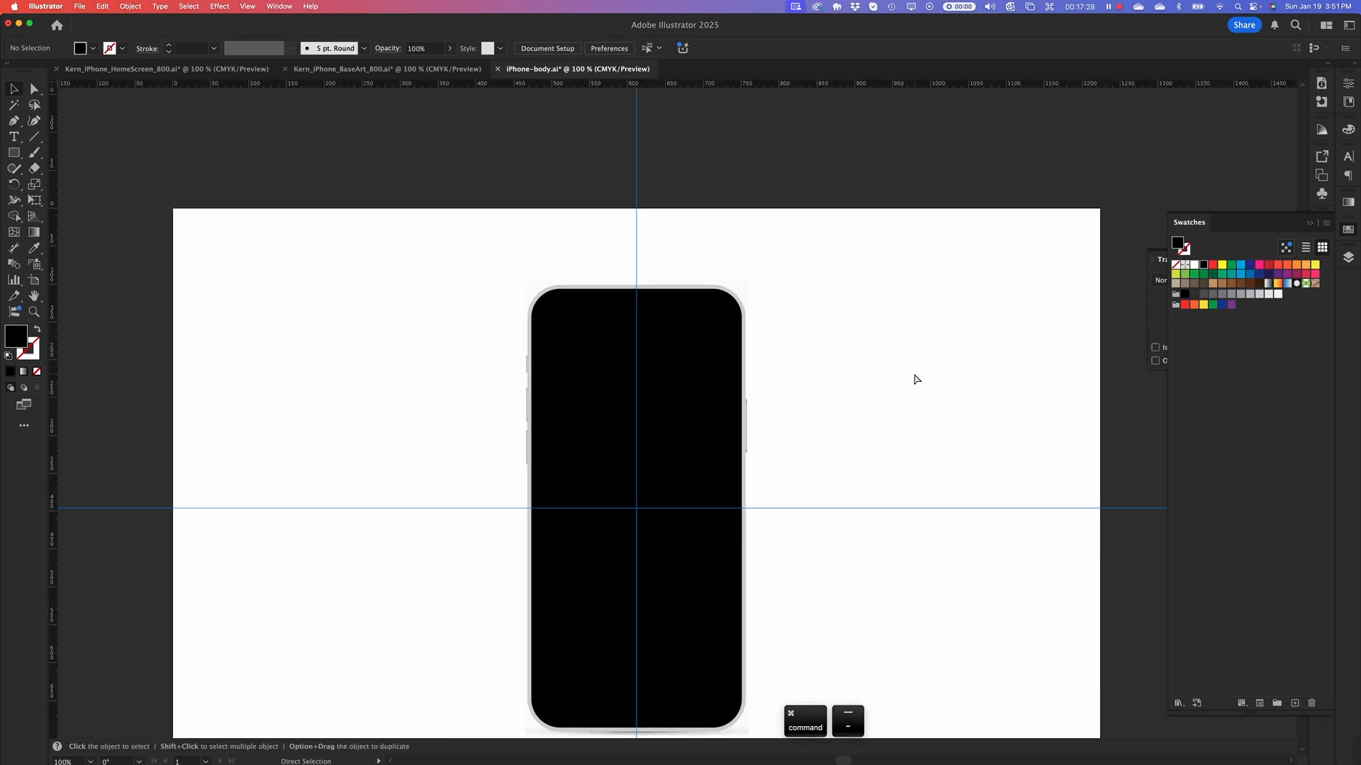
key(cmd+equal)
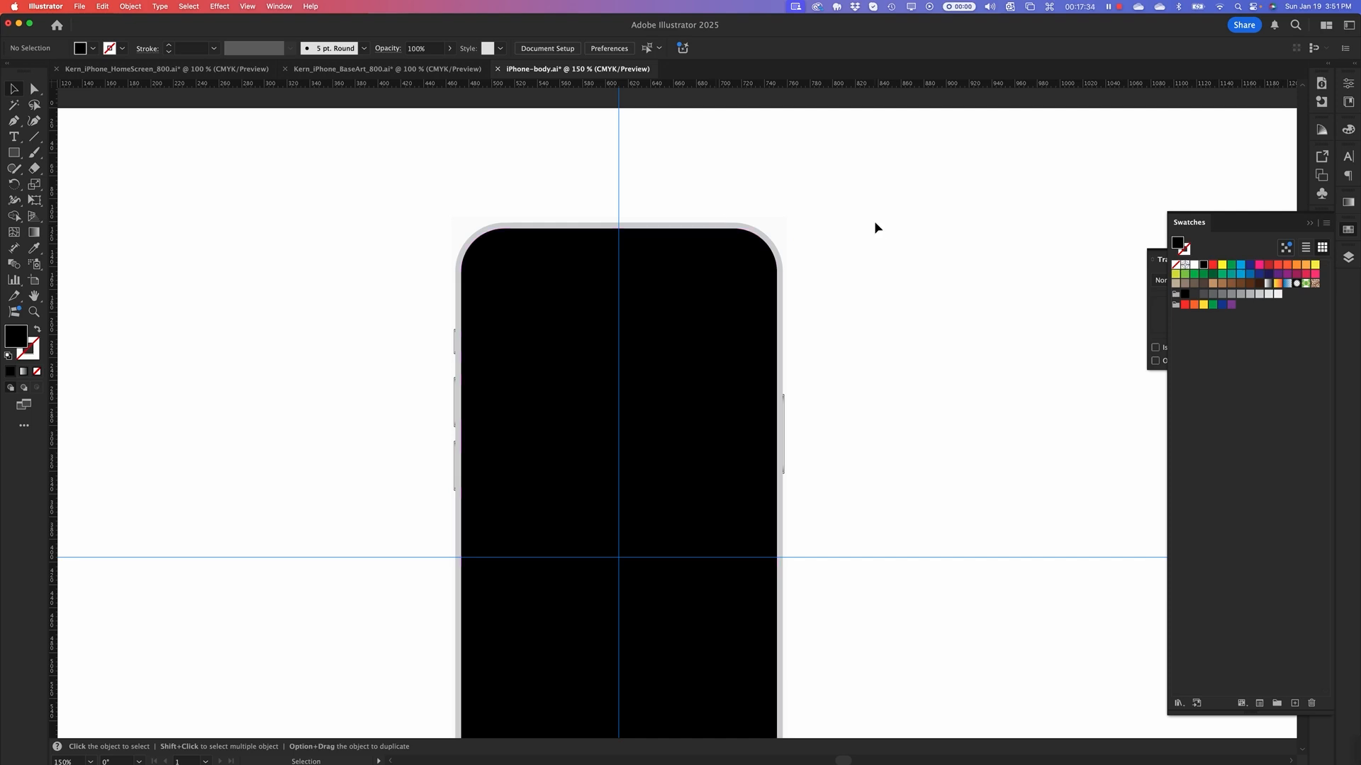
Lock the Black screen area layer
click(1310, 223)
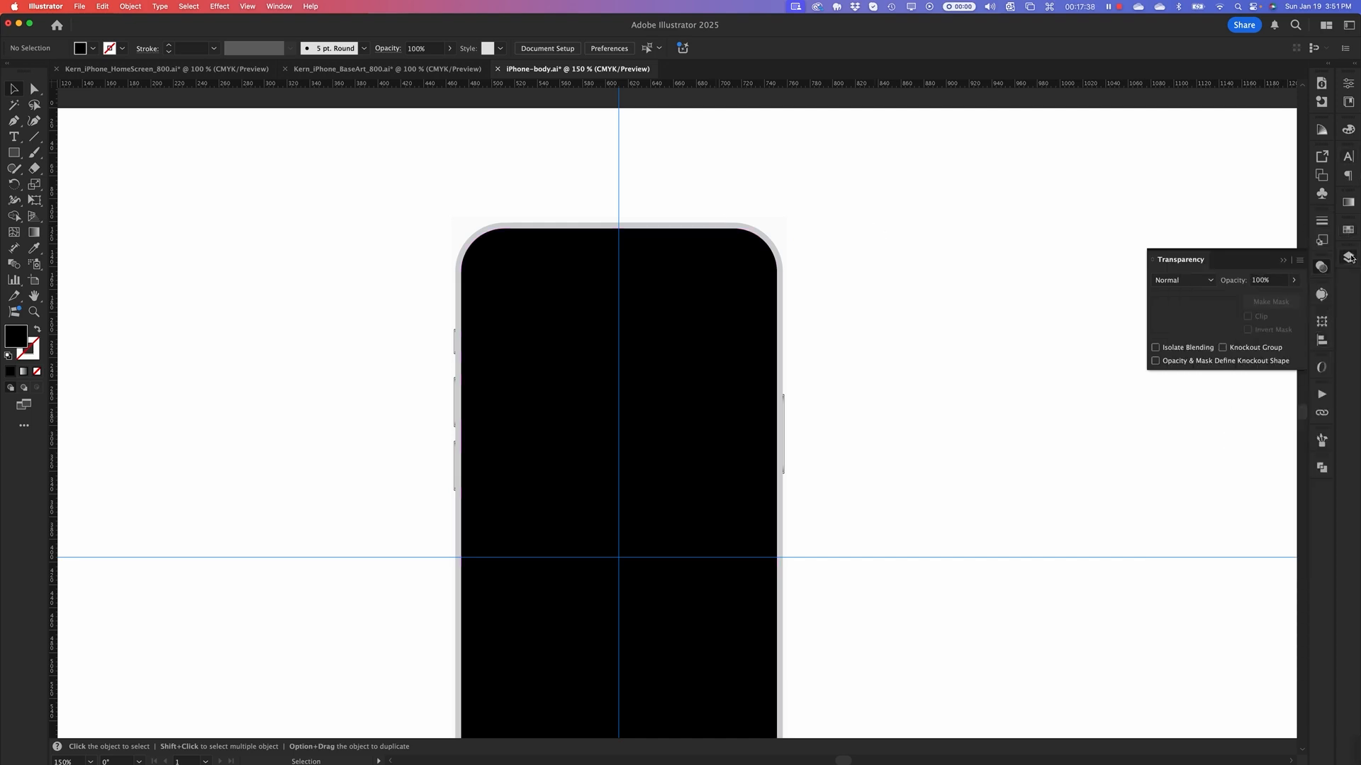
click(1349, 257)
click(1177, 275)
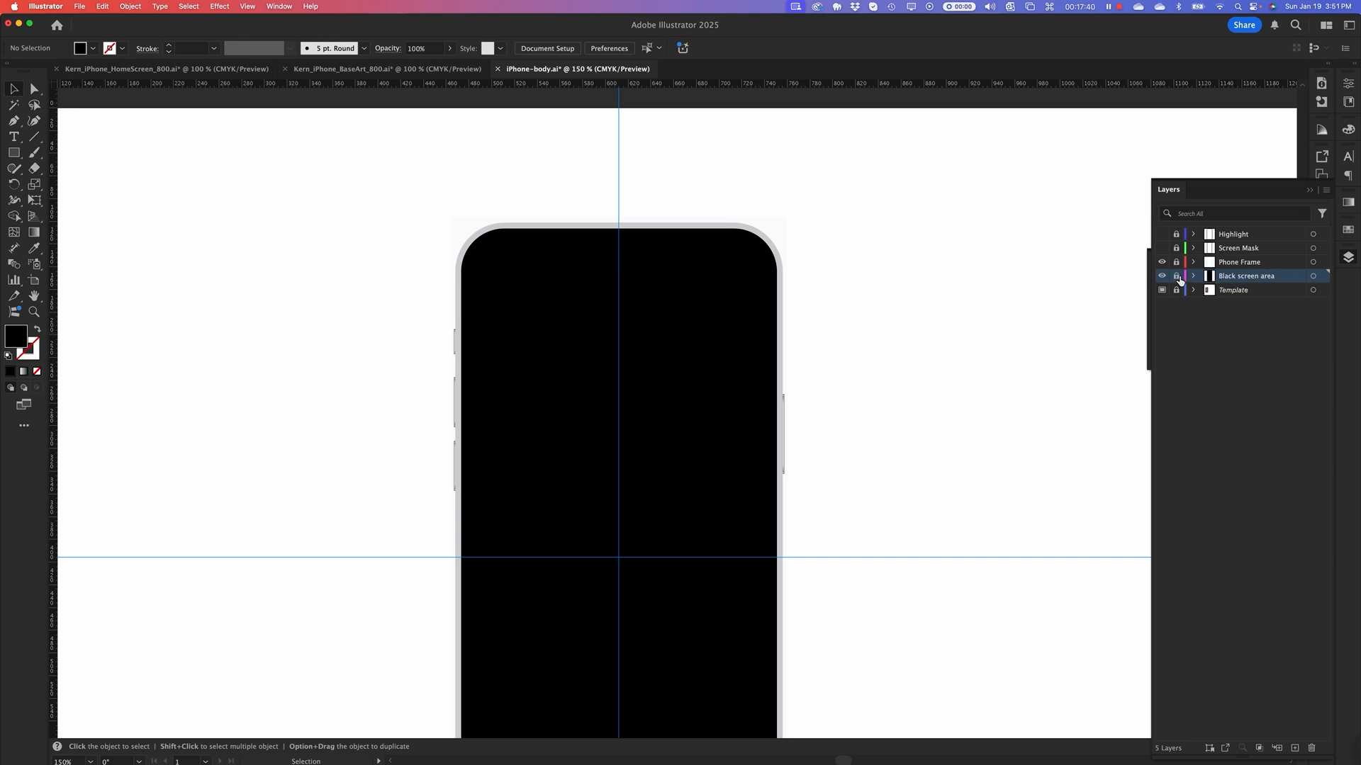
Make the Screen Mask layer active, visible and unlocked
click(1242, 265)
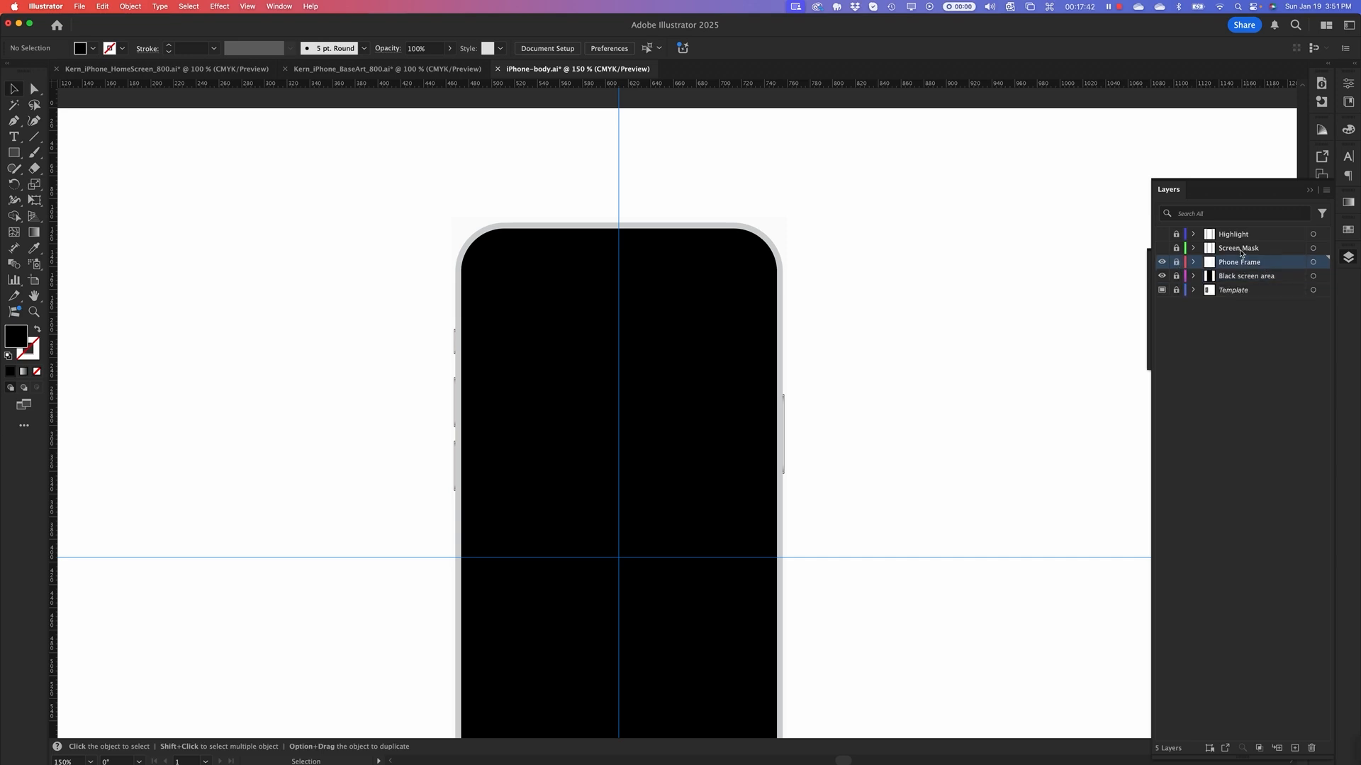
click(1240, 249)
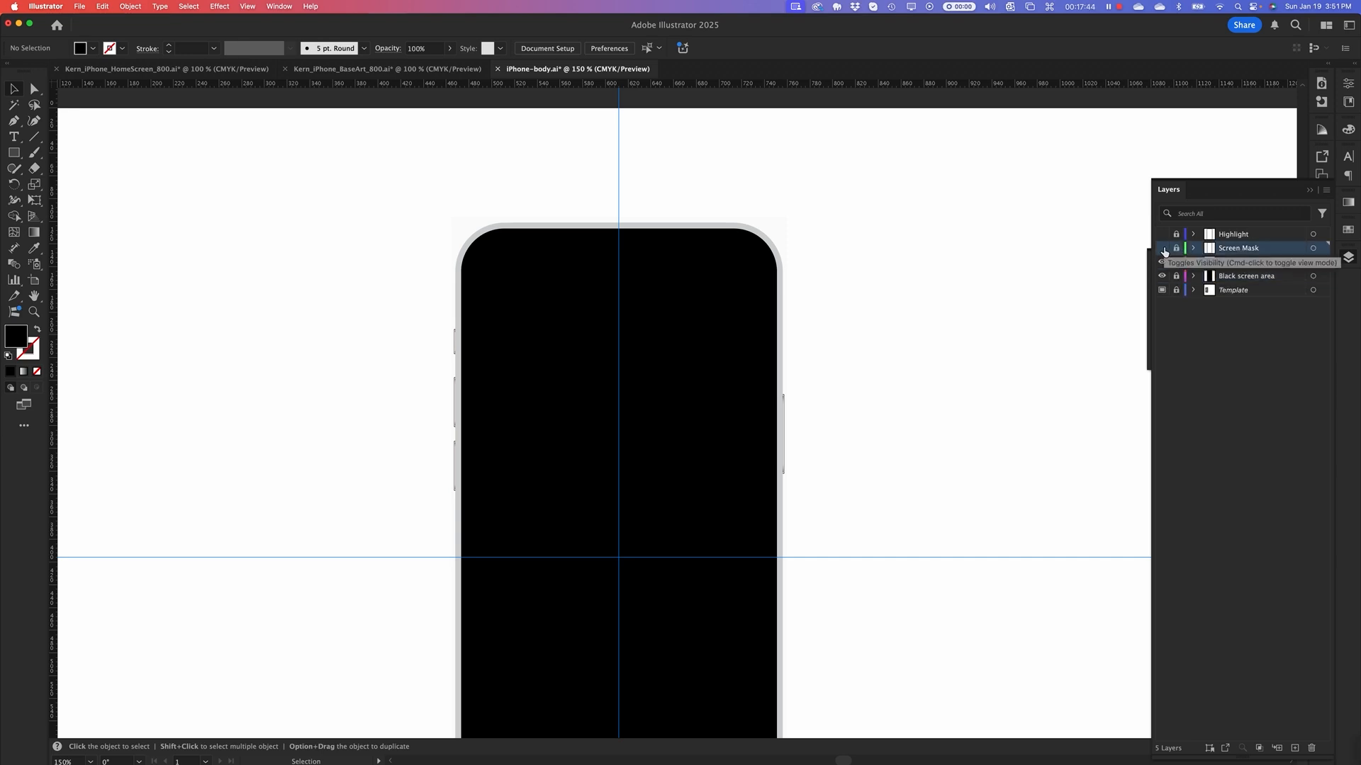
click(1162, 248)
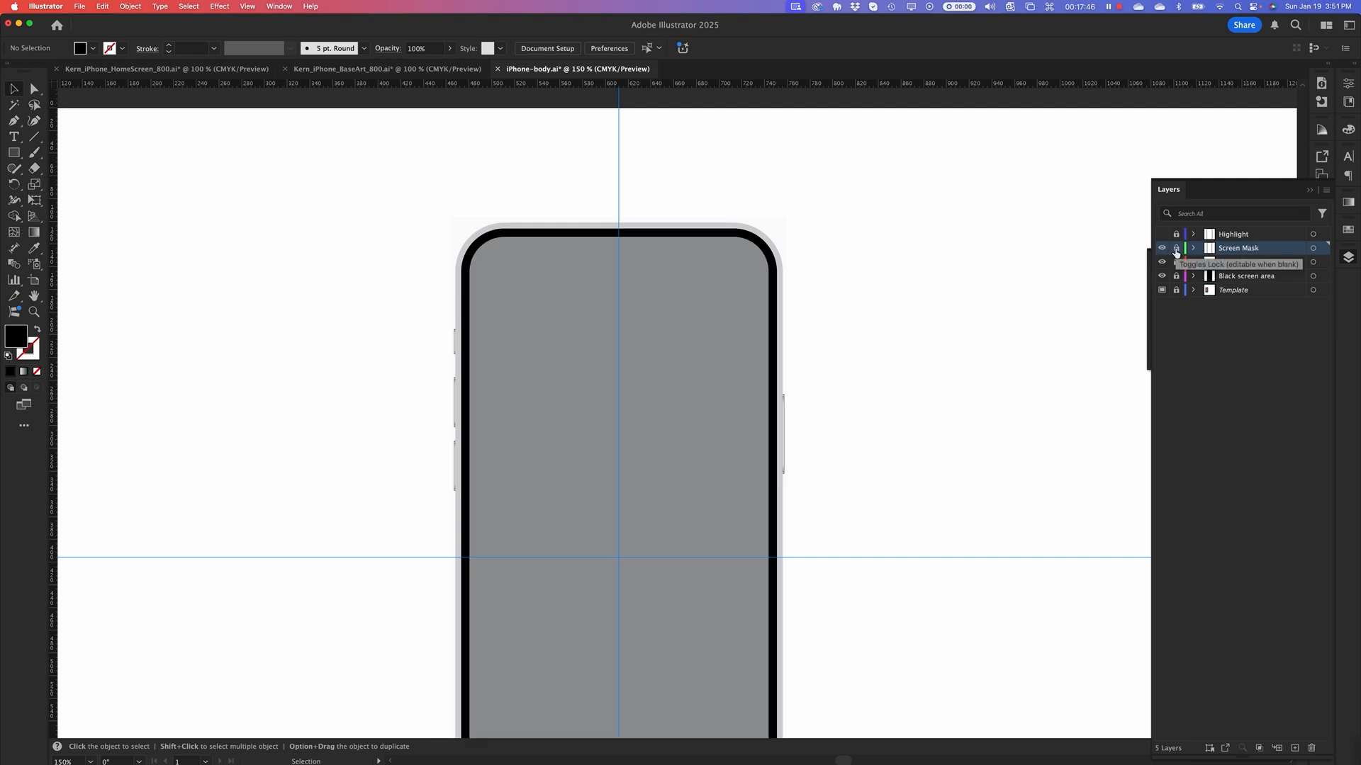
click(1176, 250)
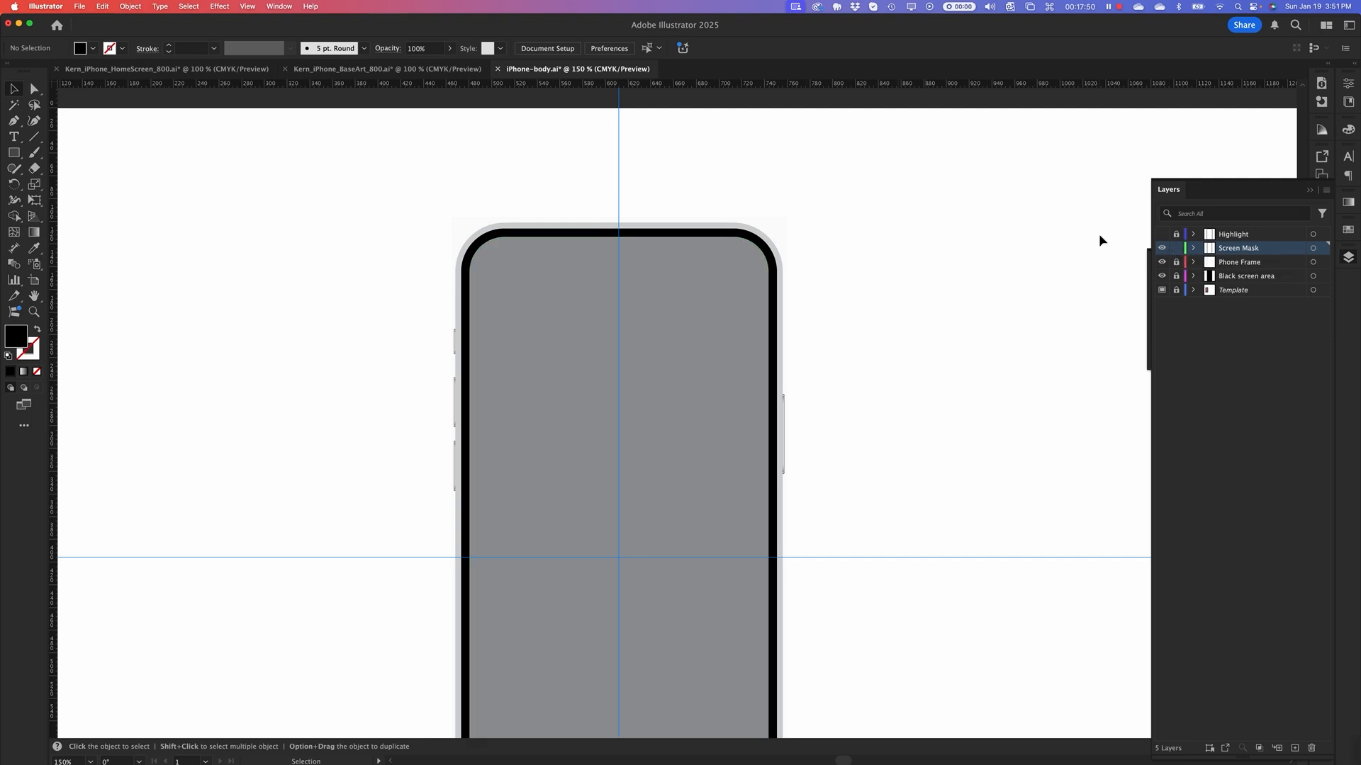
Switch the document to outline view to expose the template's notch at the top of the phone
click(645, 354)
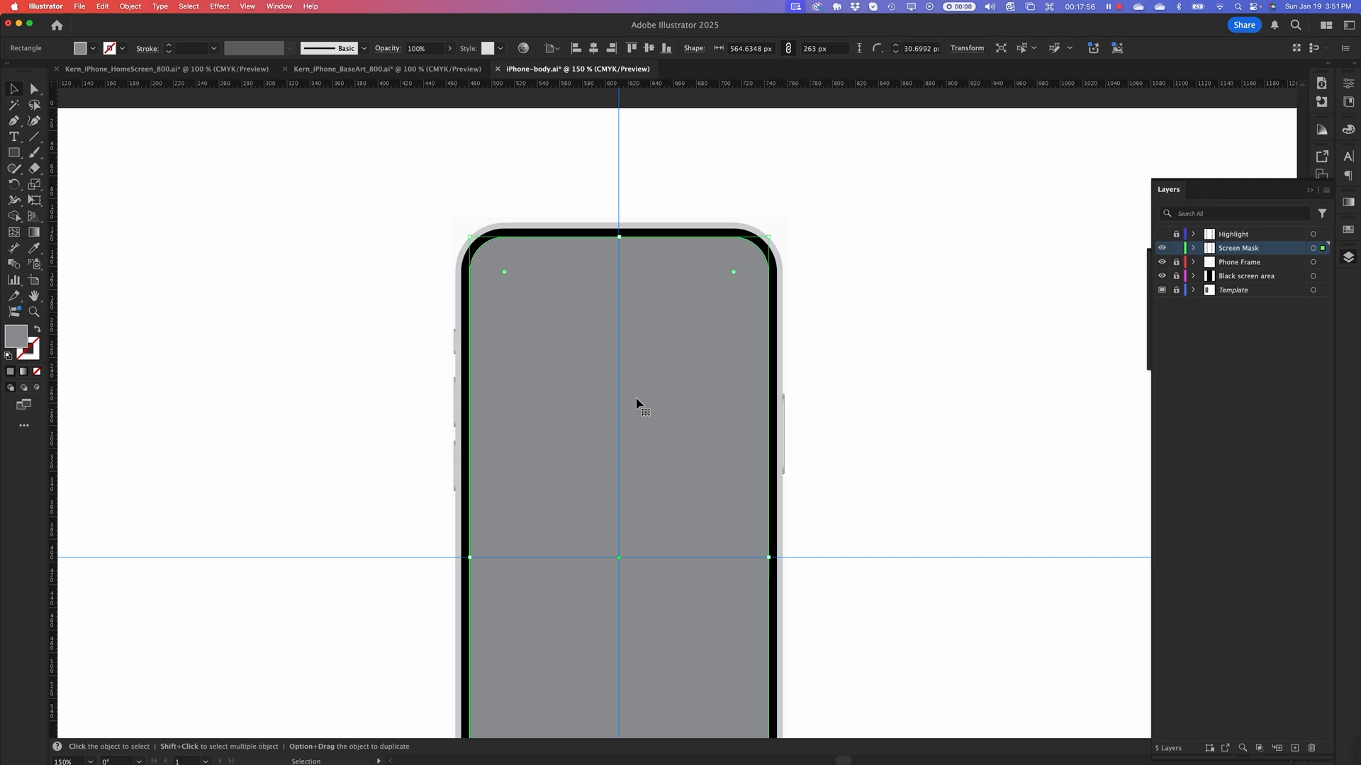
key(super)
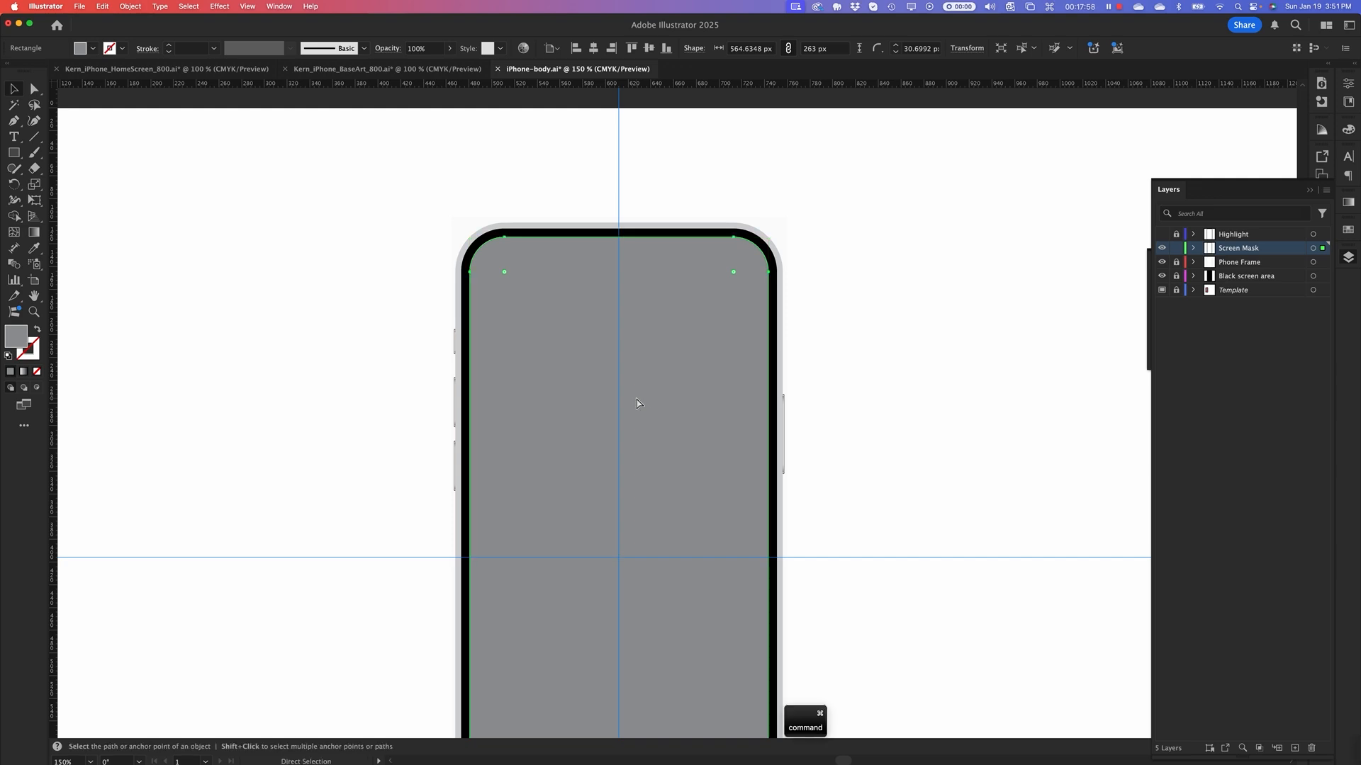
key(super+y)
key(super+equal)
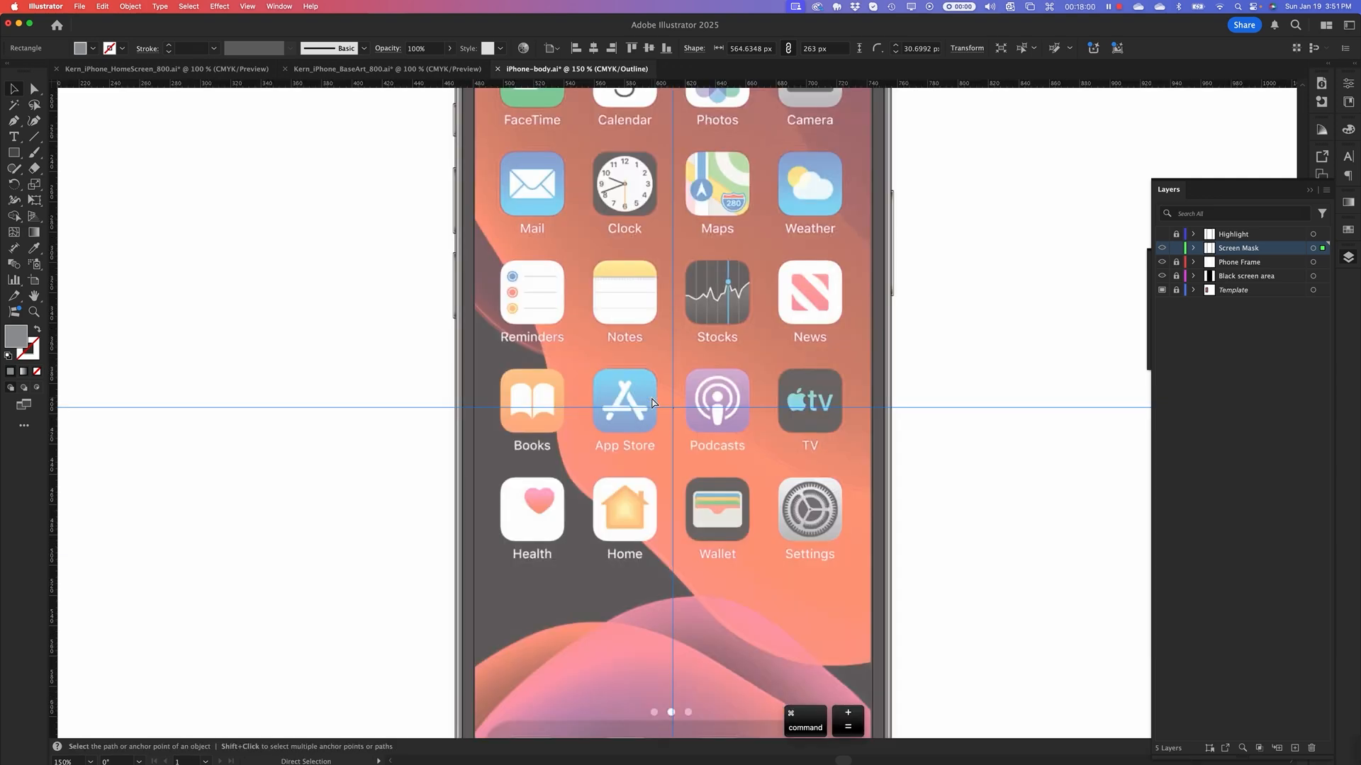
key(space)
drag(503, 449, 322, 622)
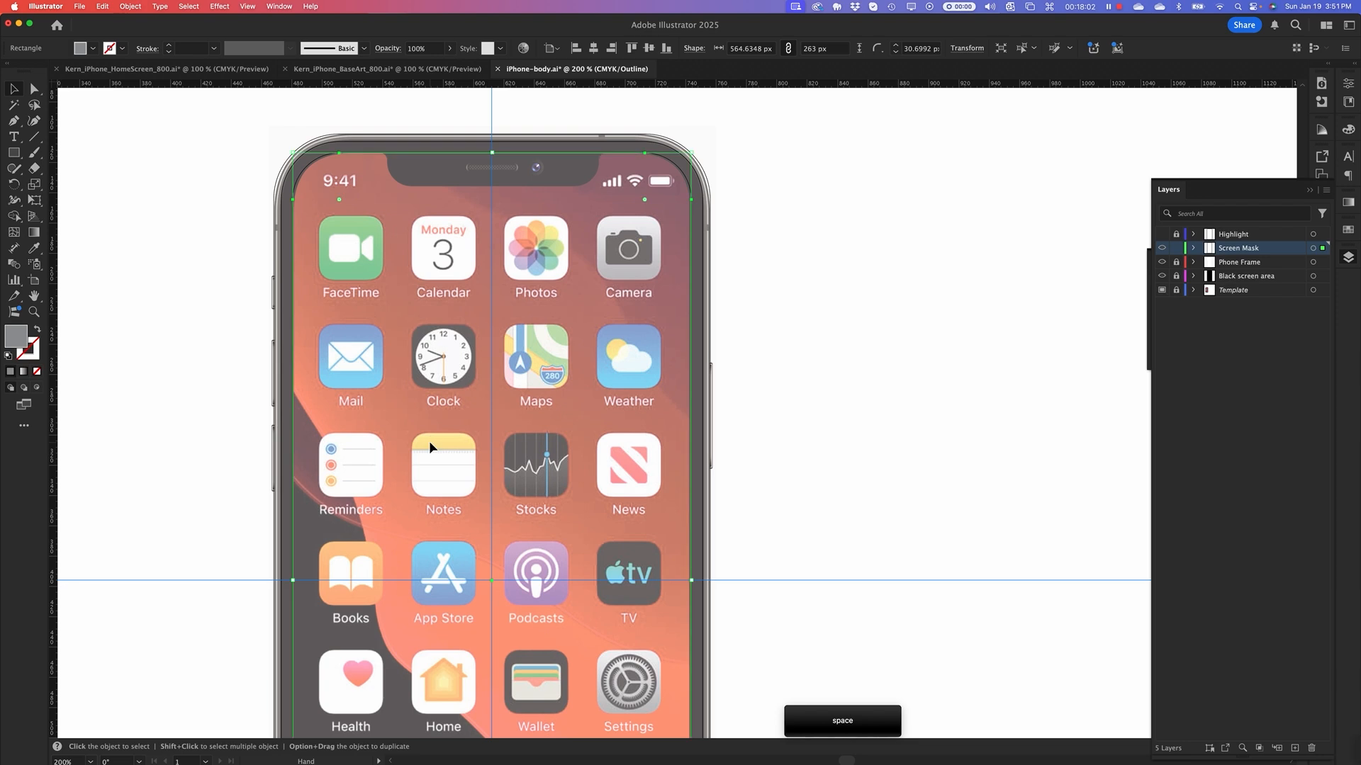
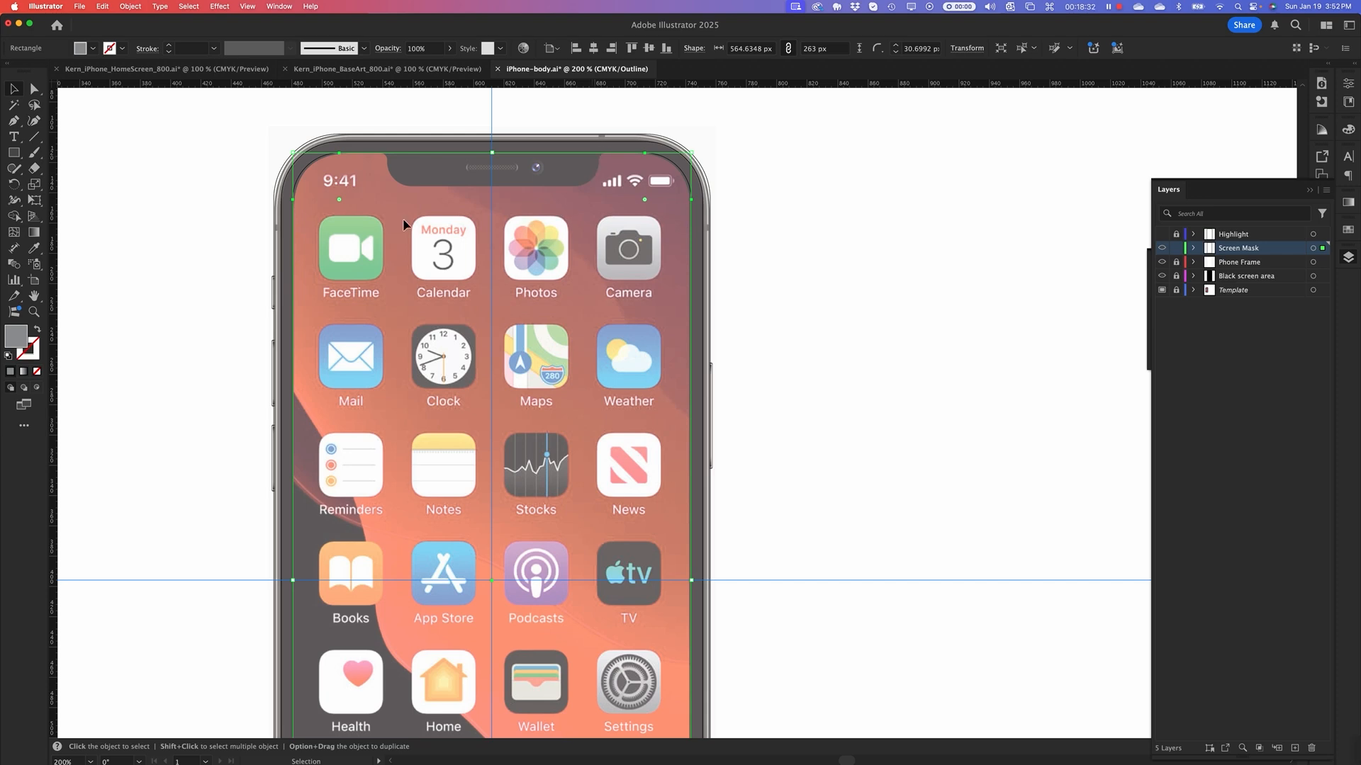
key(super+equal)
key(super+equal)
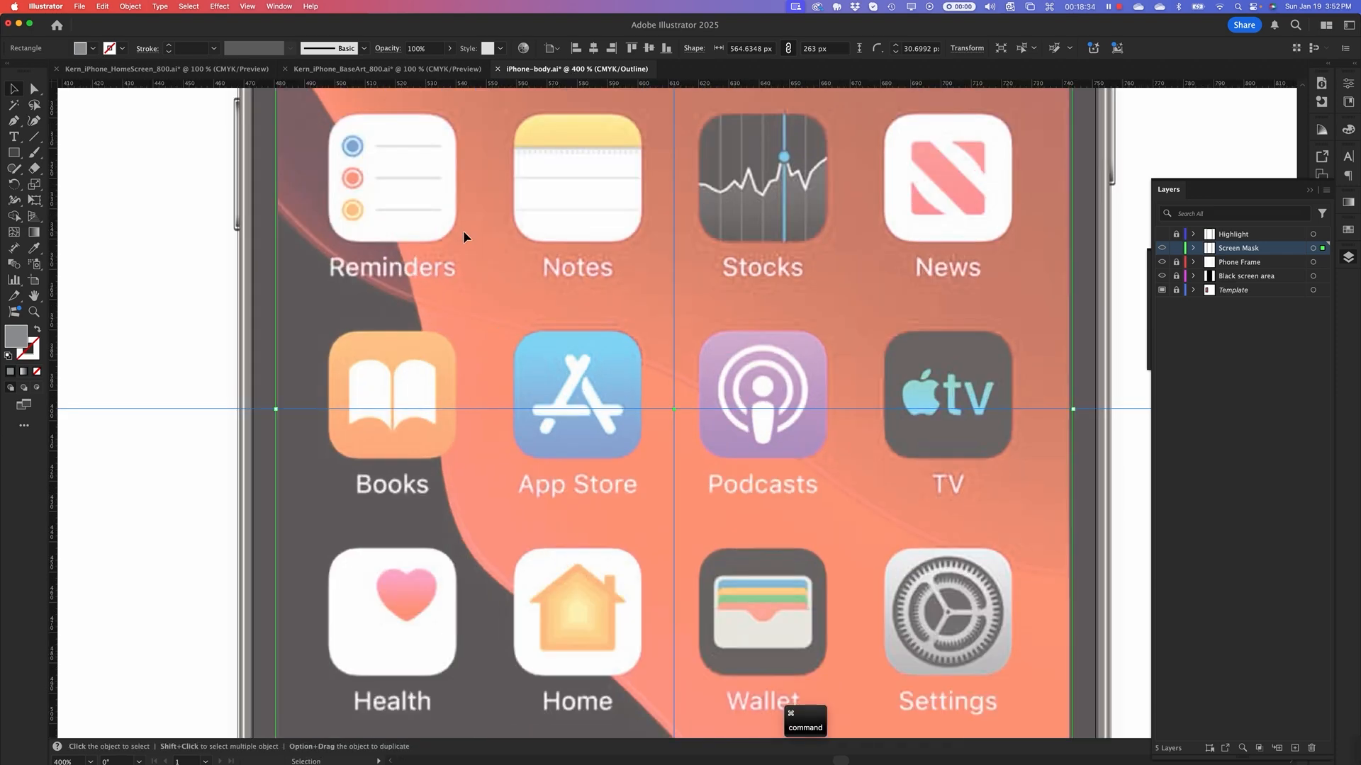
key(space)
drag(574, 300, 492, 598)
drag(533, 238, 525, 616)
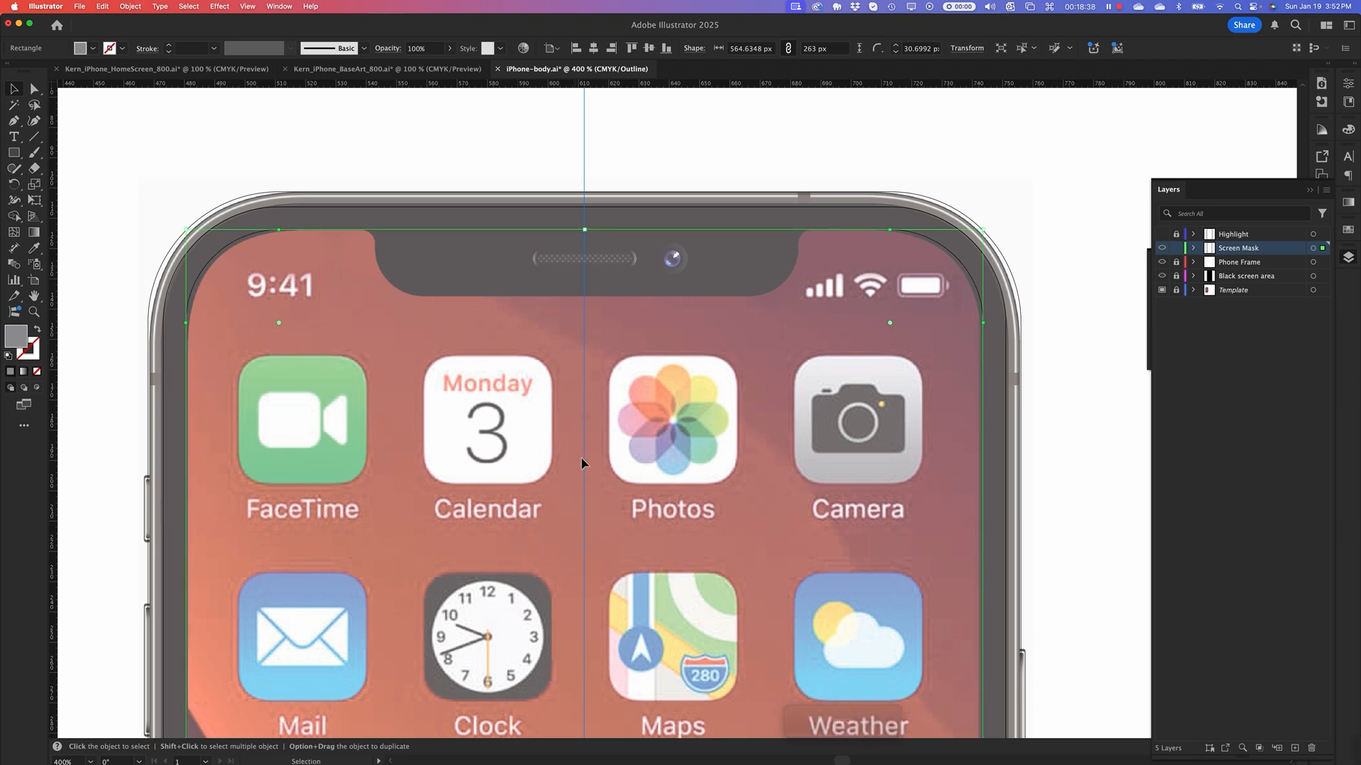
Draw a rectangle about 139 × 25 px over the template's notch, extending above the screen mask's top edge
click(479, 160)
key(m)
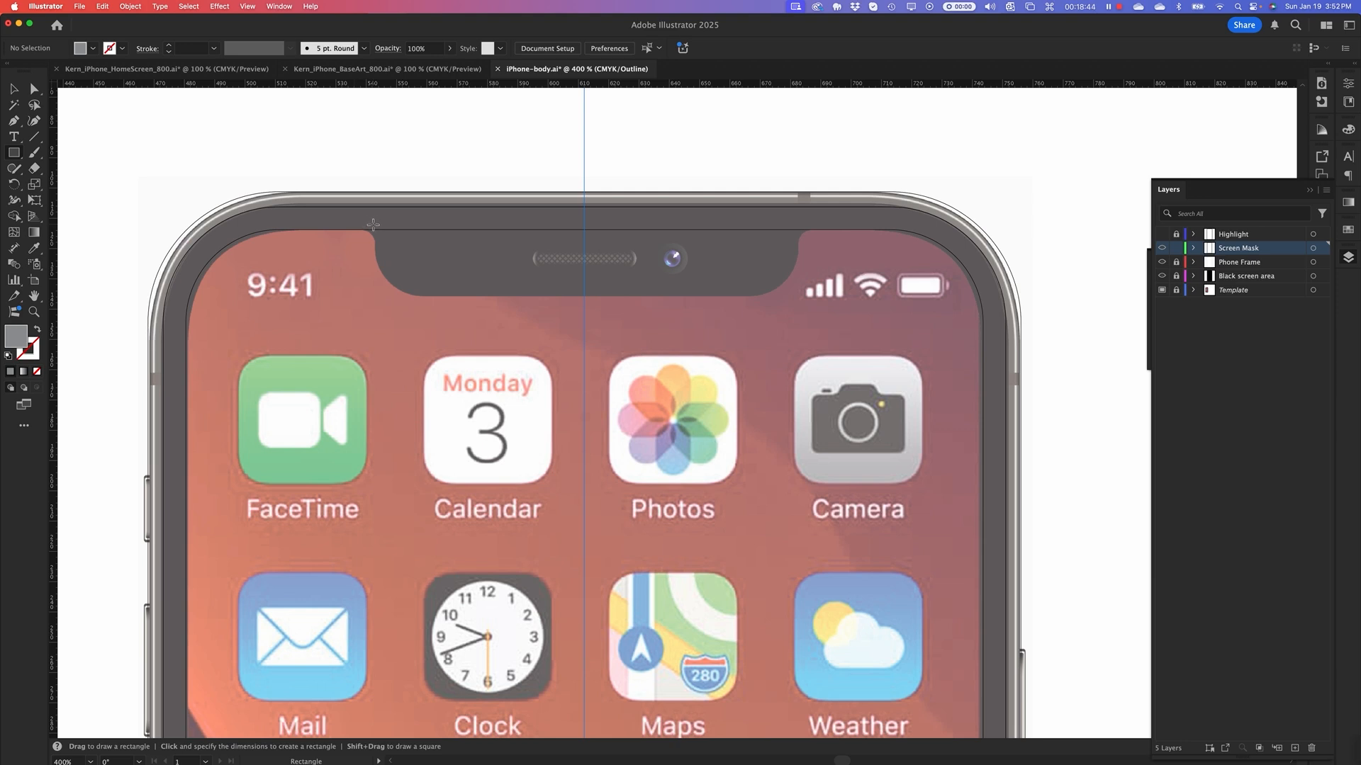
drag(373, 219, 798, 295)
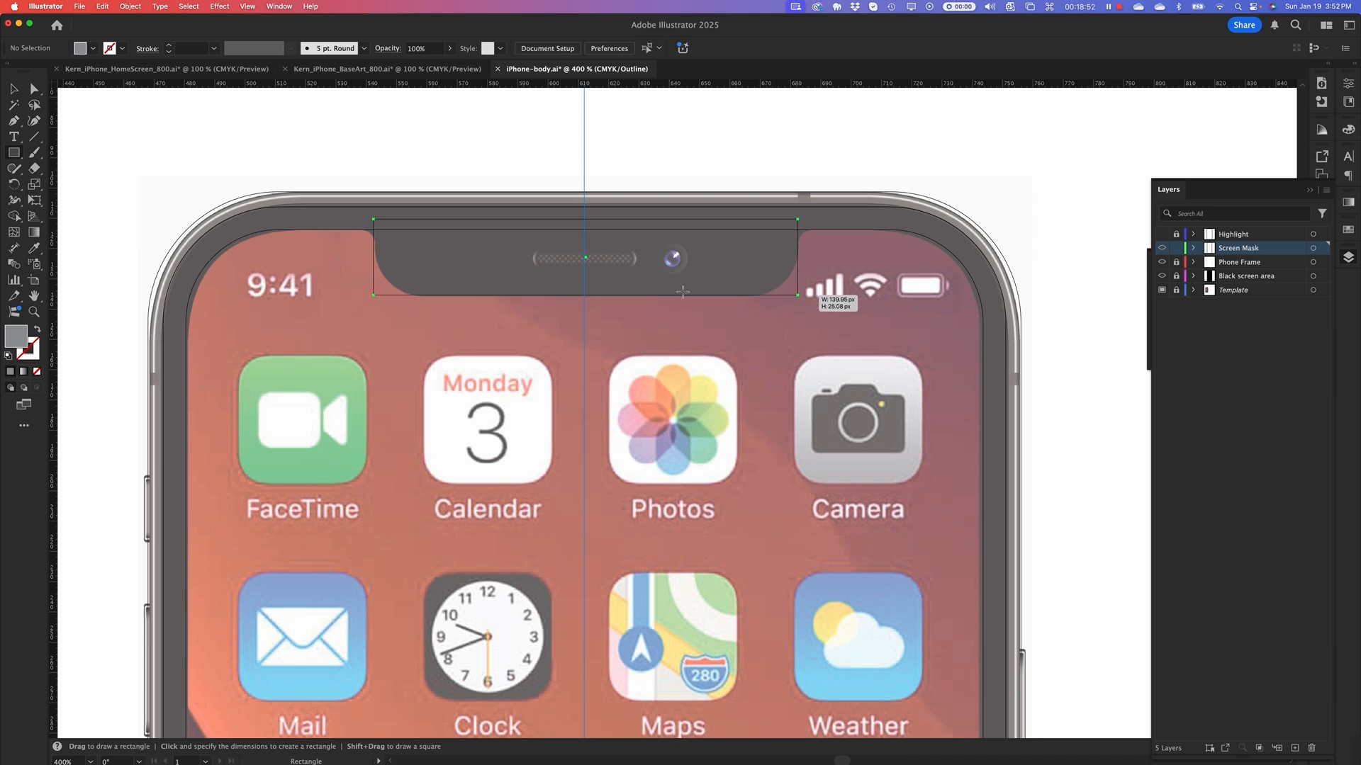
drag(798, 295, 798, 295)
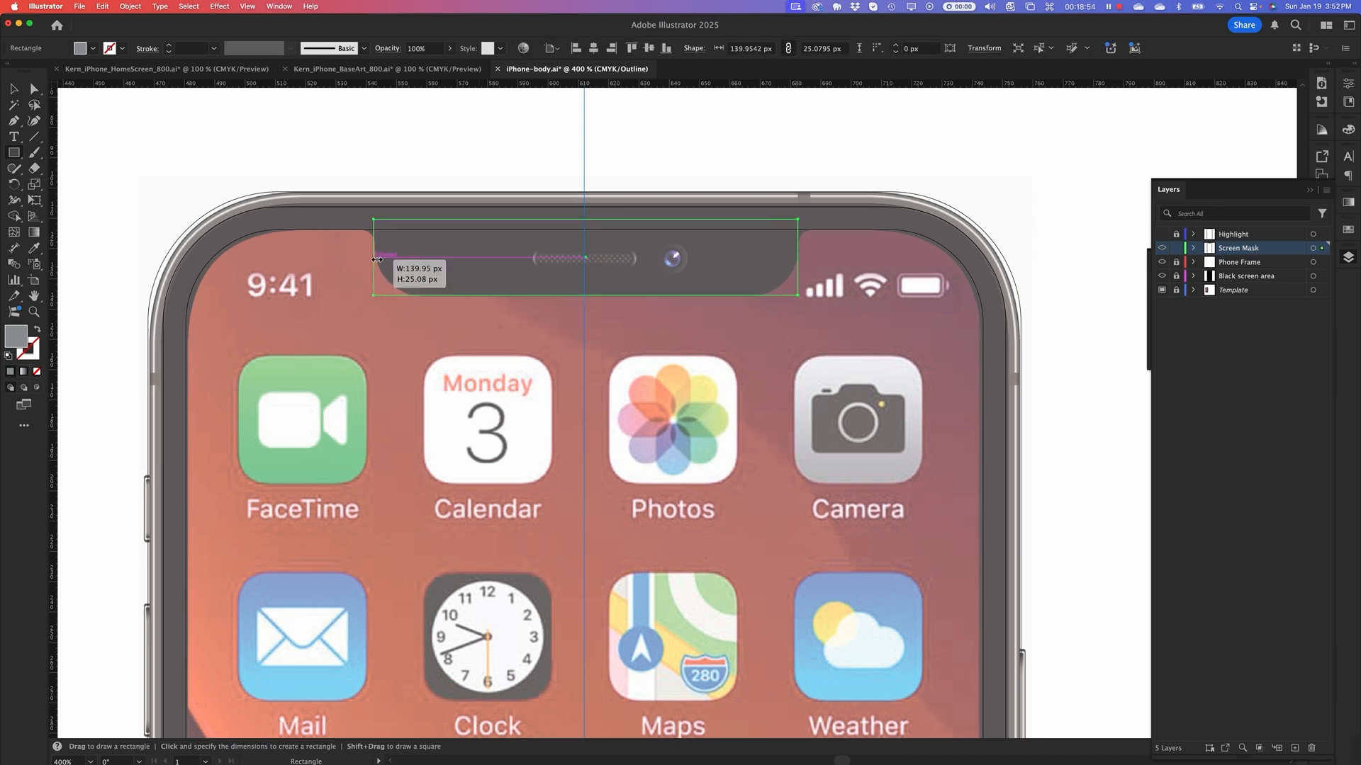
drag(376, 259, 376, 260)
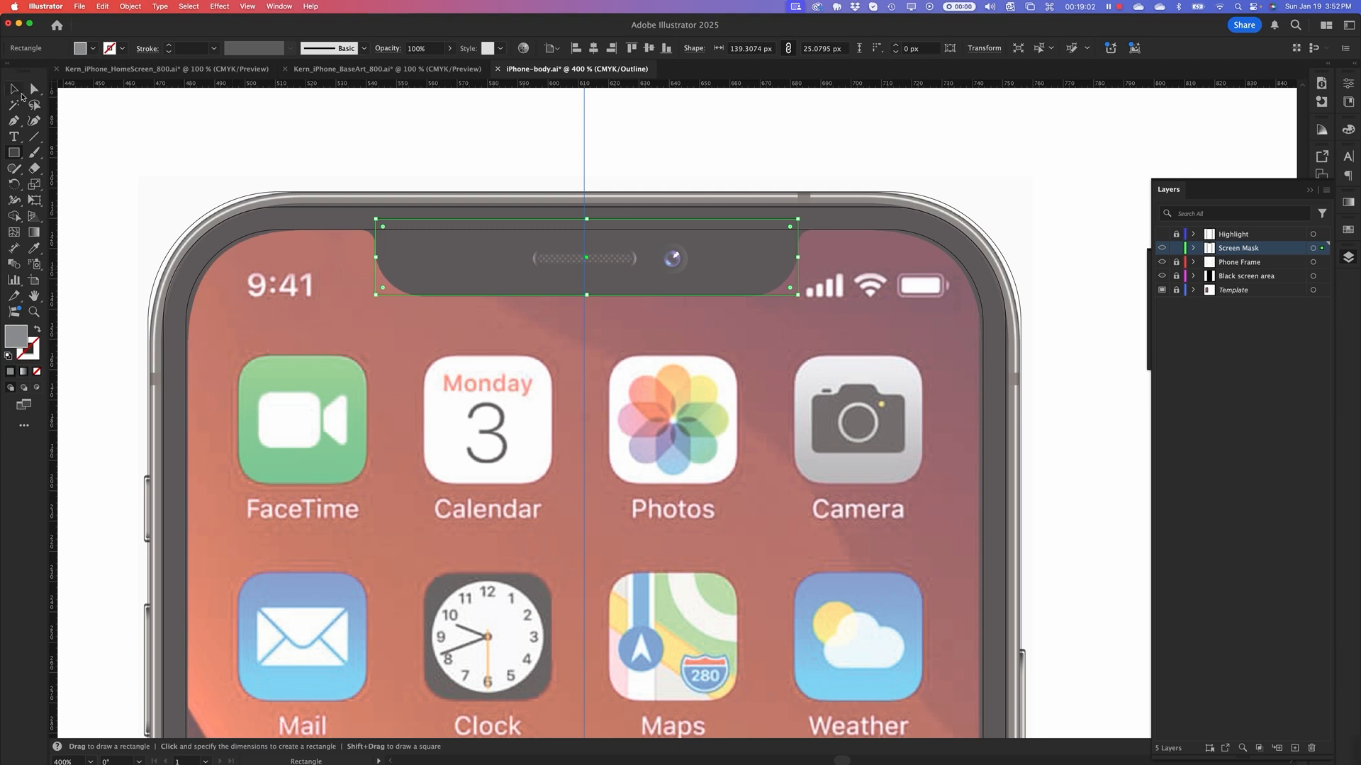
Try to cut the notch rectangle out of the screen mask shape with Minus Front
click(15, 91)
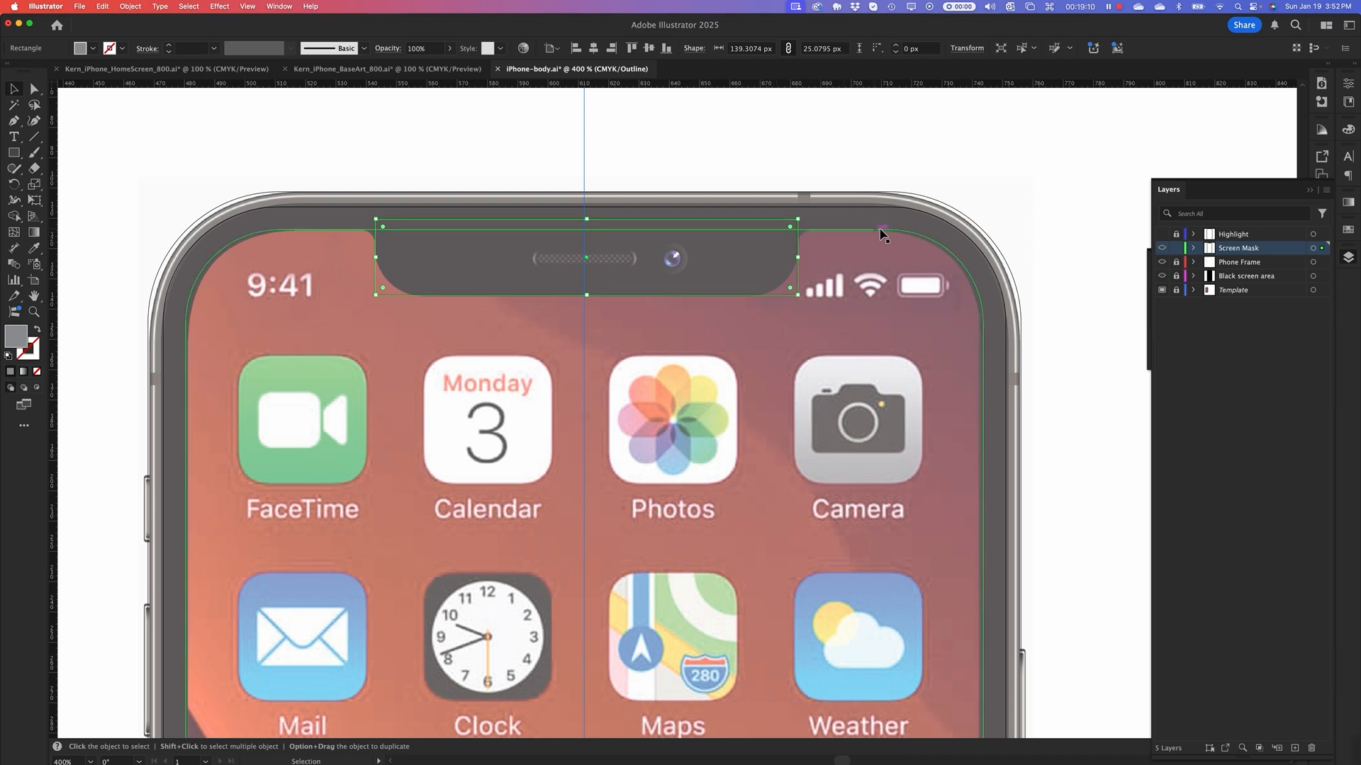
click(1003, 217)
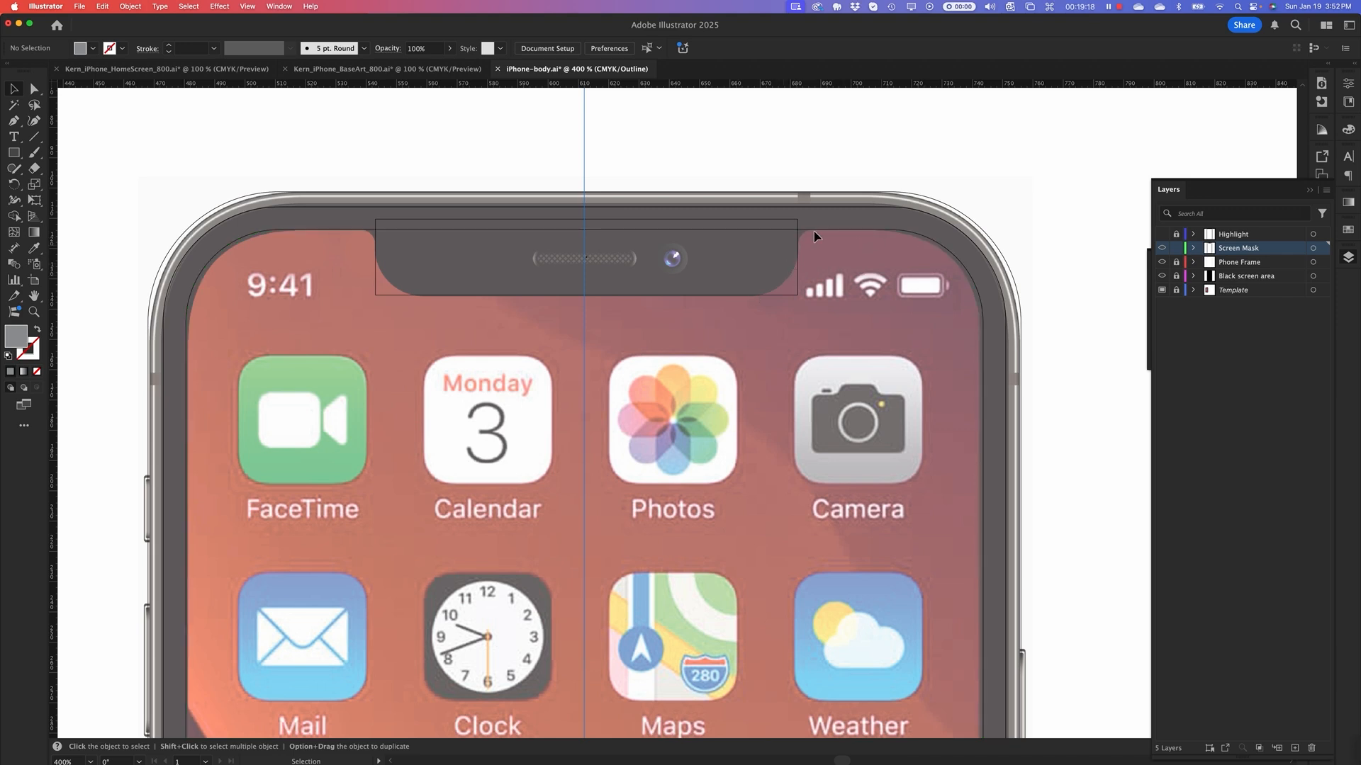
click(786, 225)
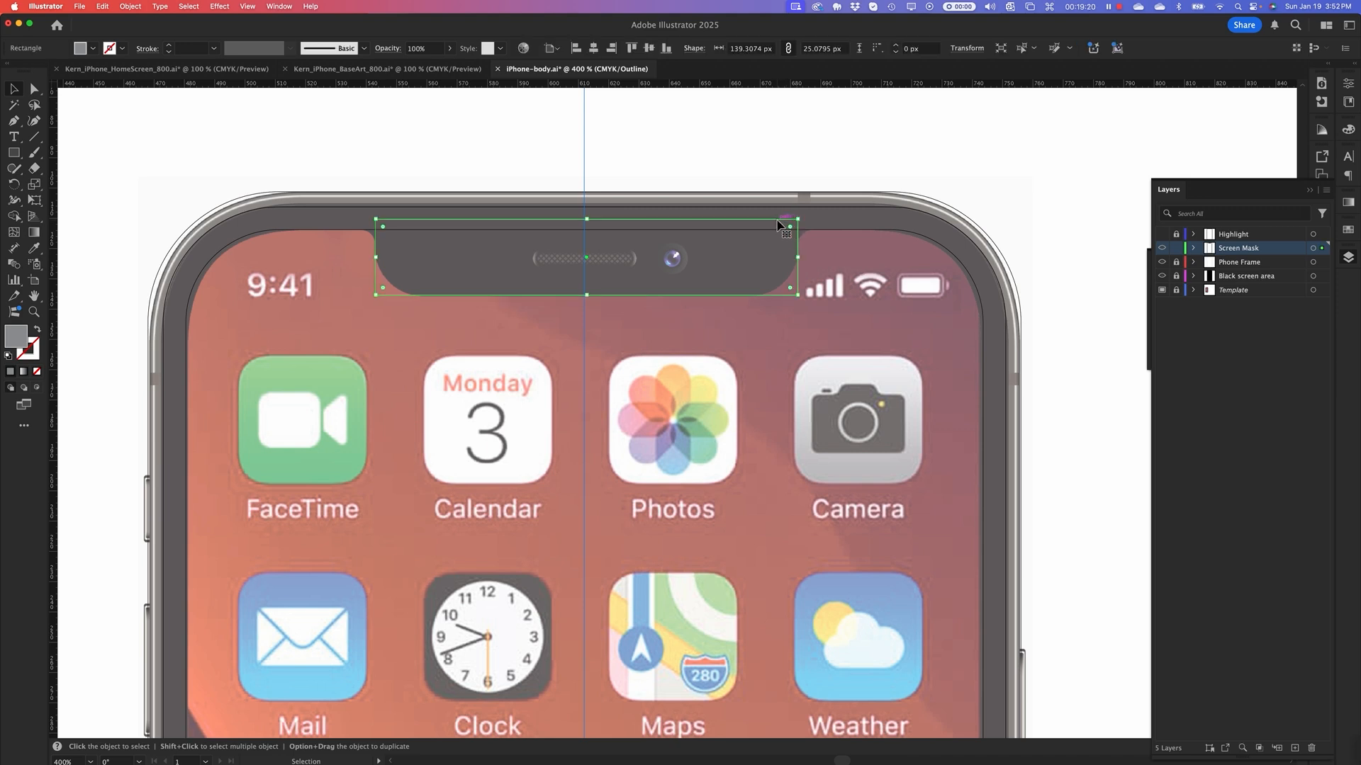
shift+click(840, 236)
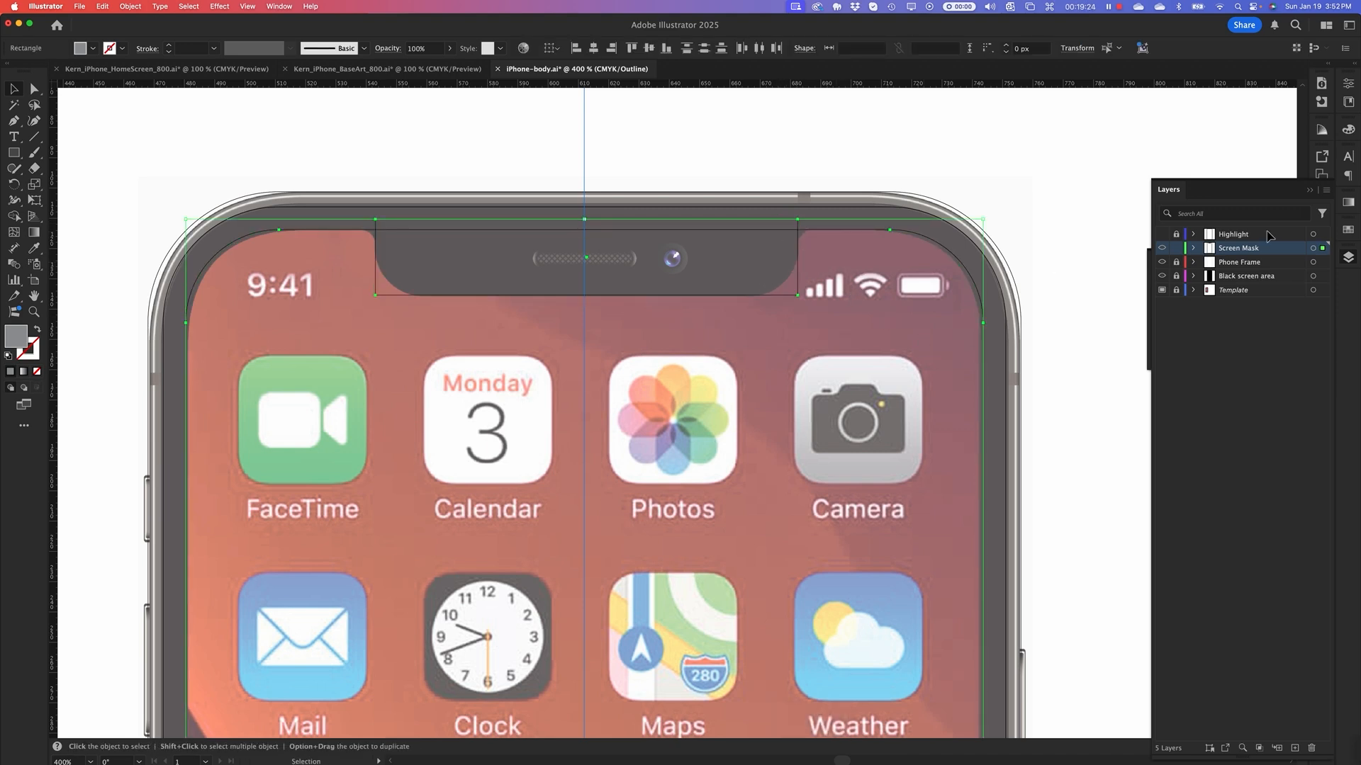
click(1350, 86)
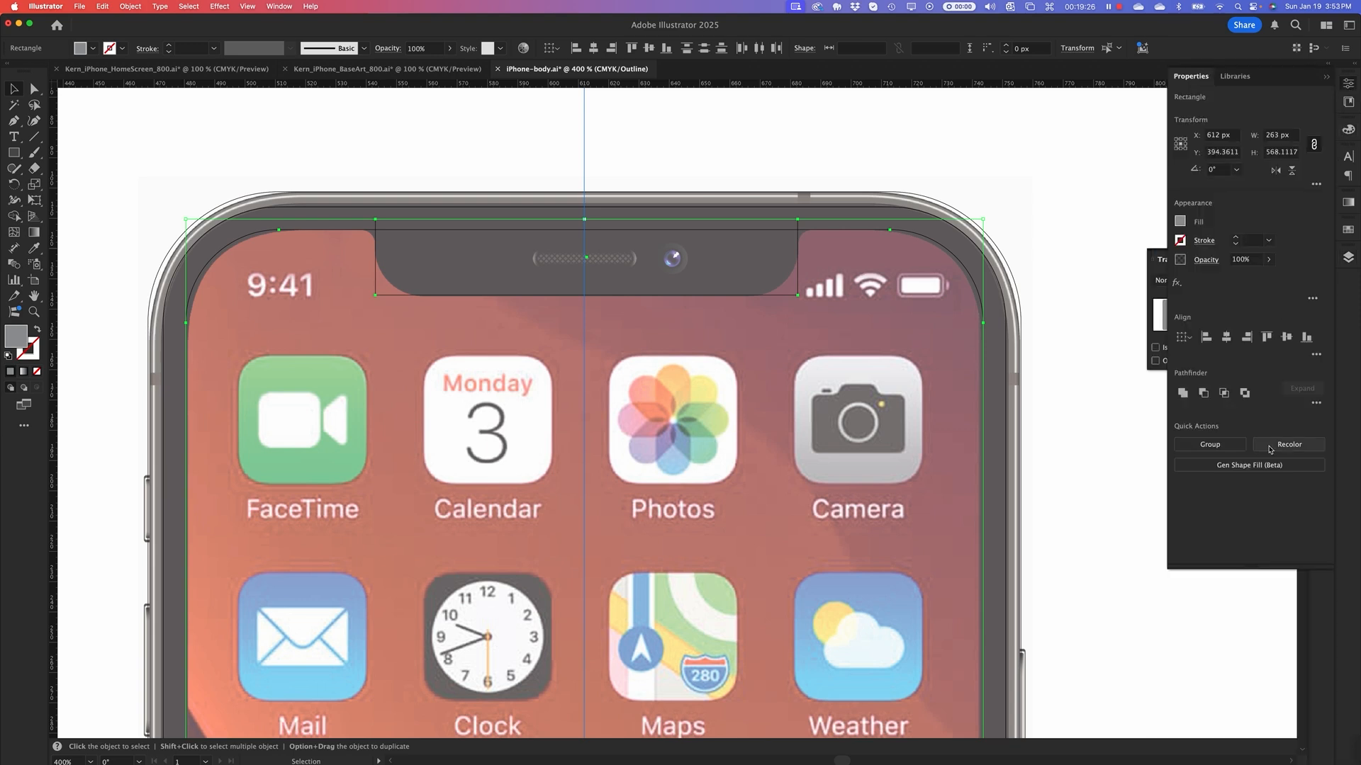
click(1204, 394)
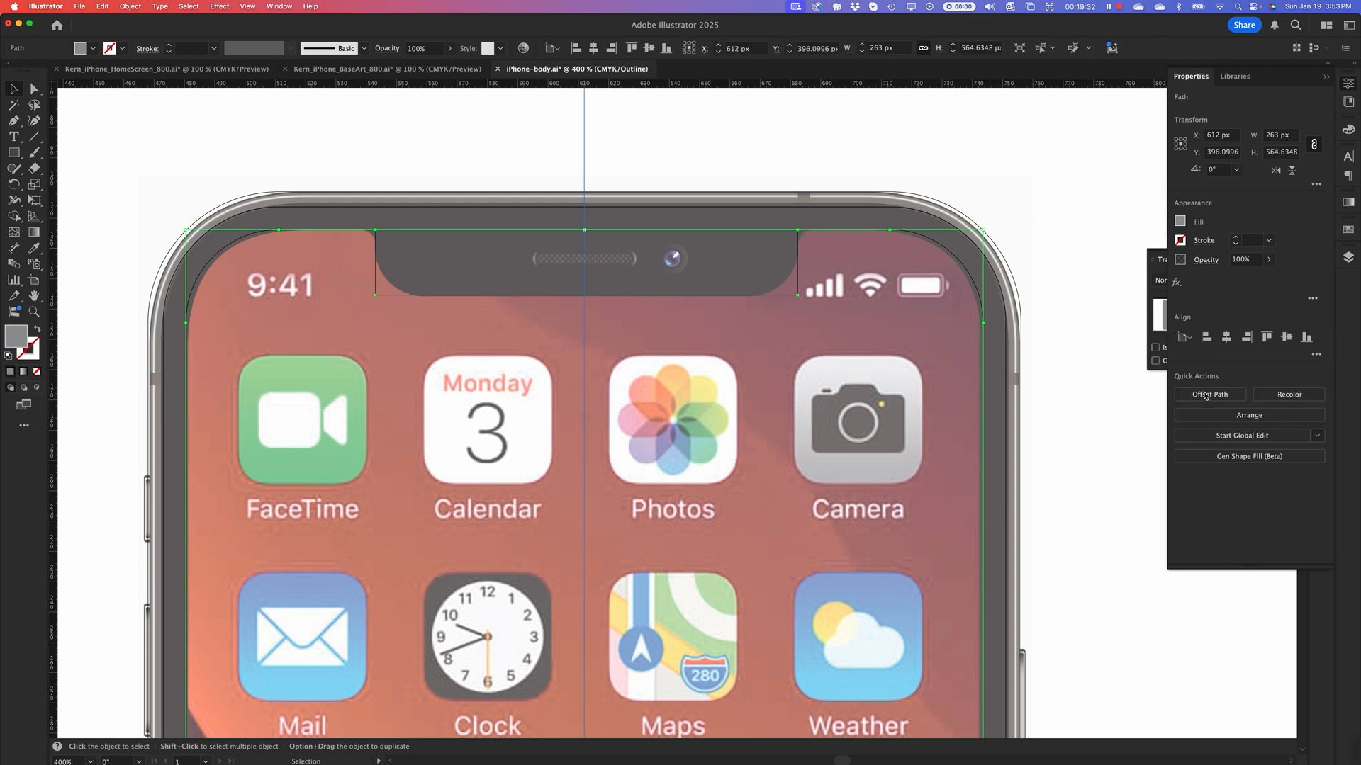
Check the notch cut-out in preview, return to outline view and undo the subtraction
click(801, 142)
key(super+y)
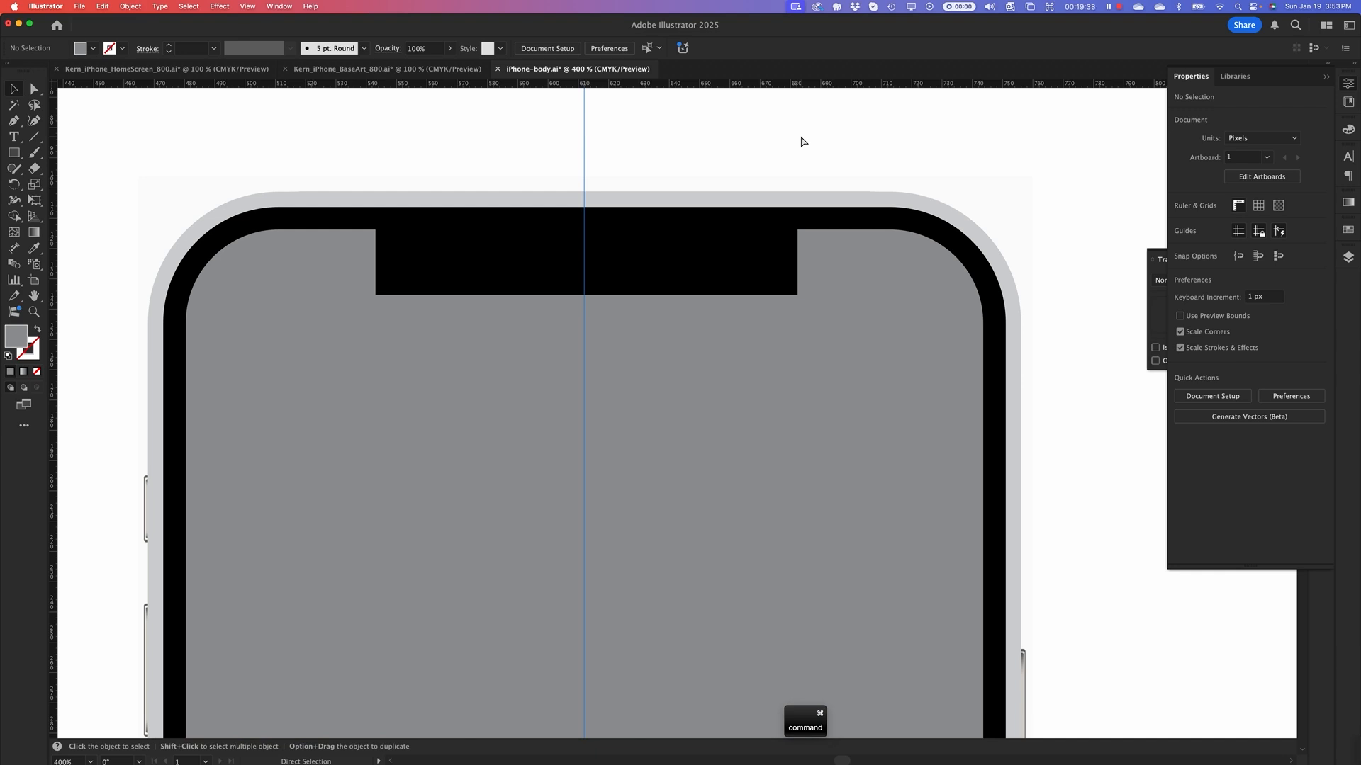
key(super+y)
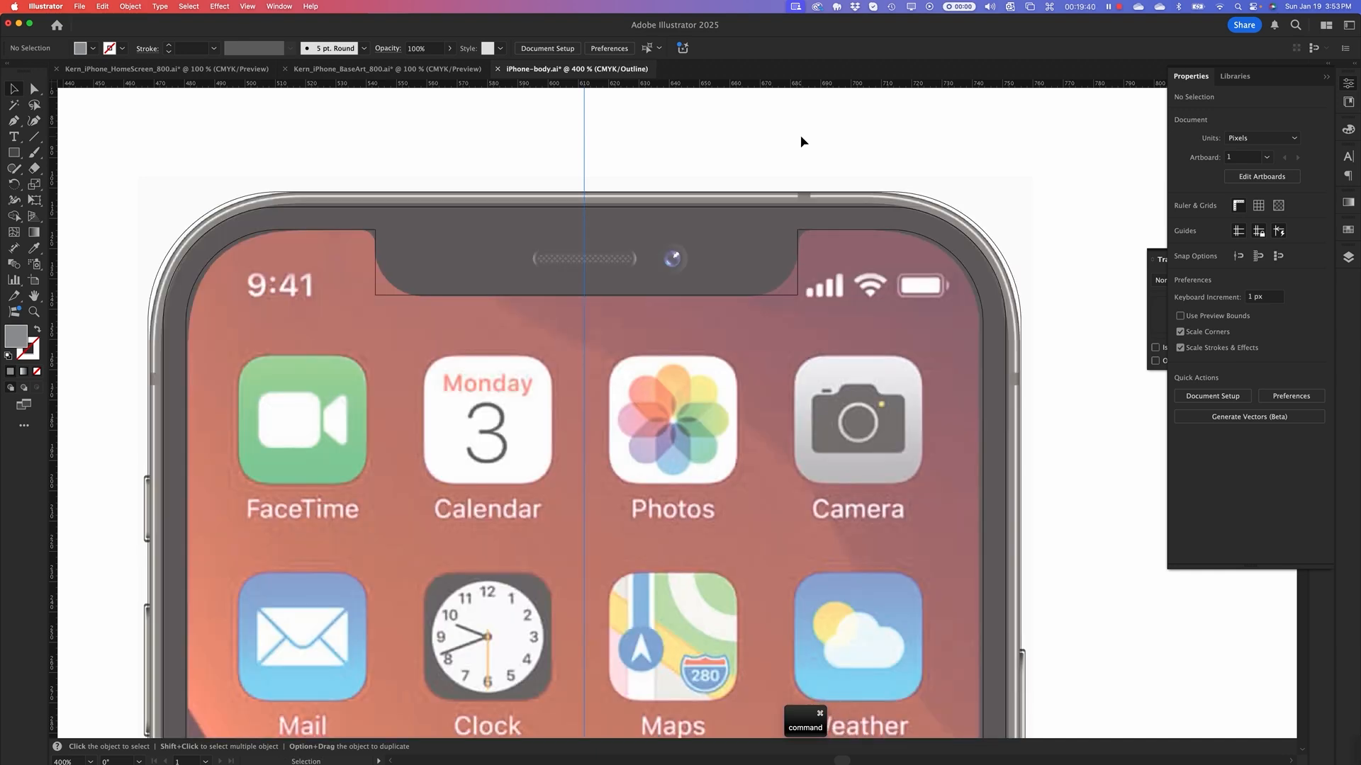
key(super)
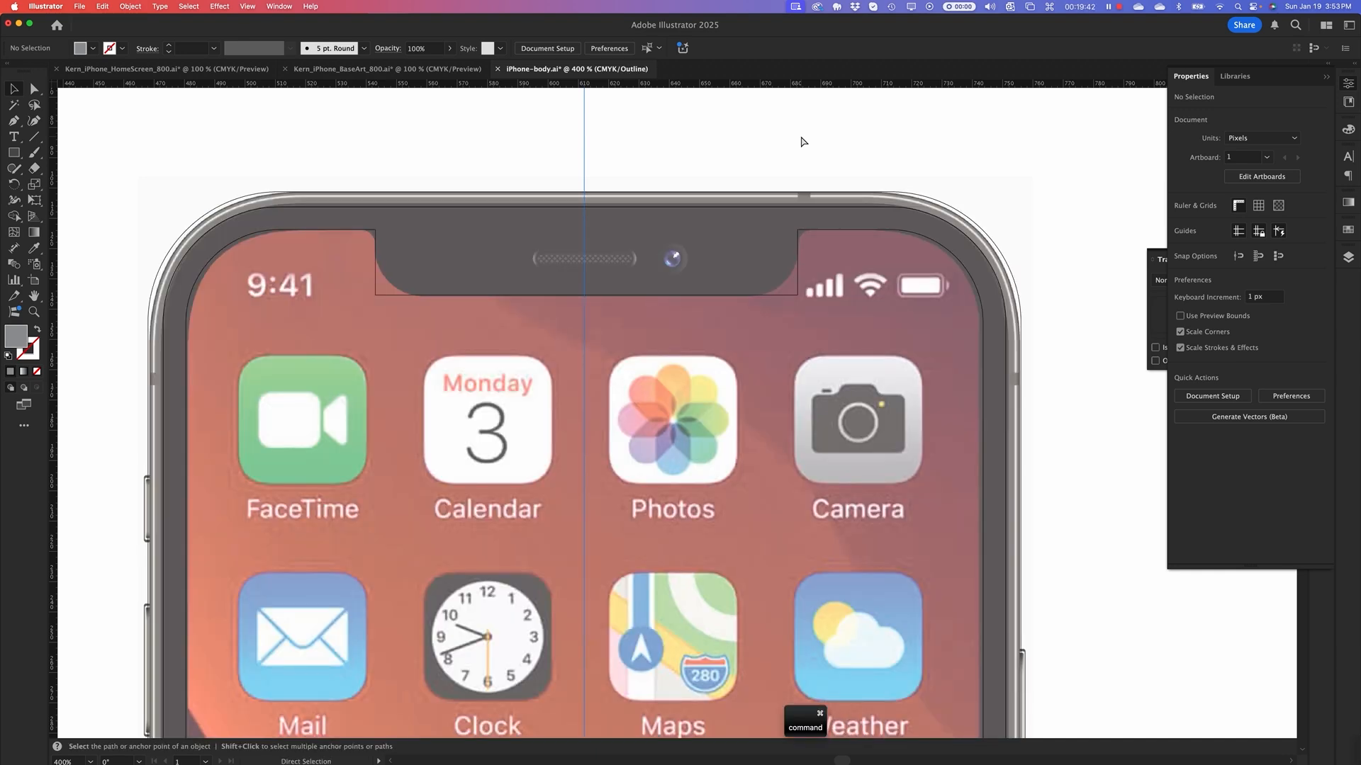
key(super+a)
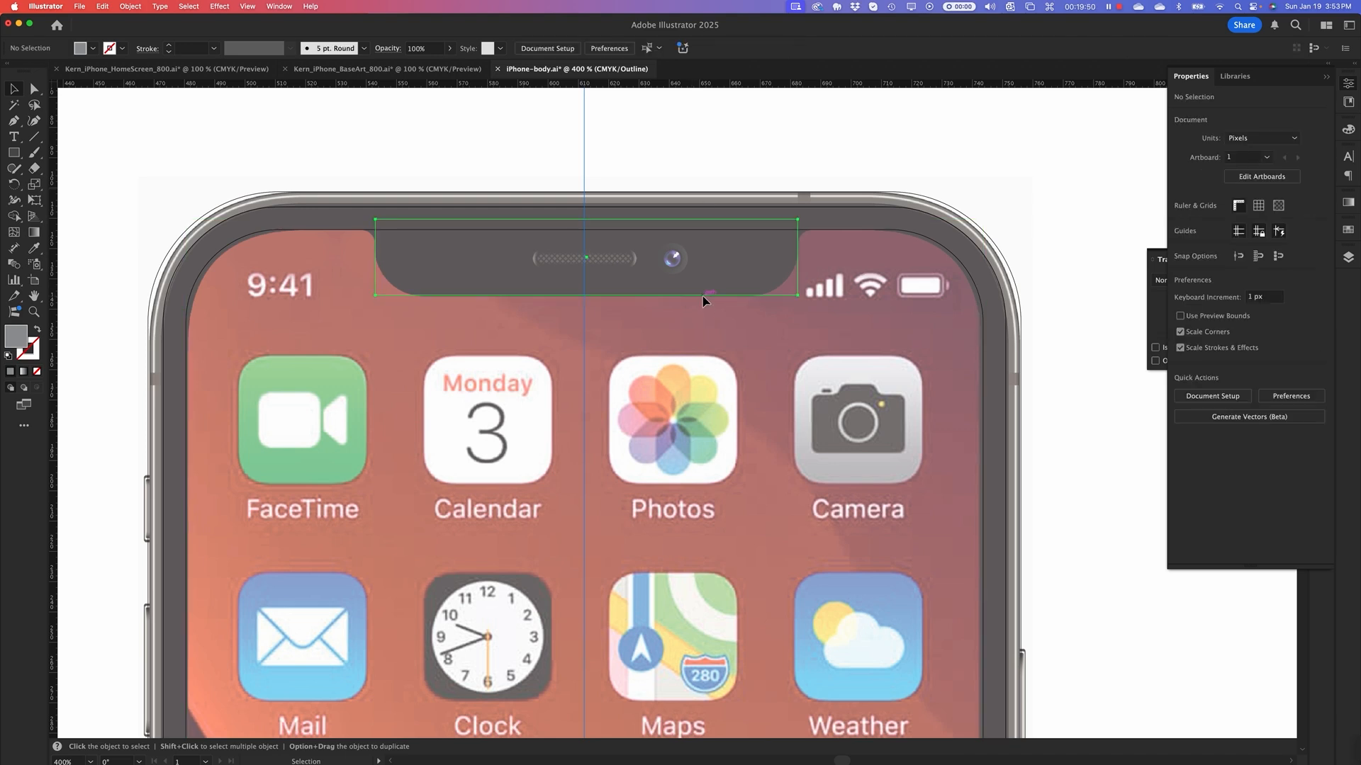
Centre the notch rectangle horizontally on the artboard and subtract it from the screen mask shape, restoring the preview display
click(653, 236)
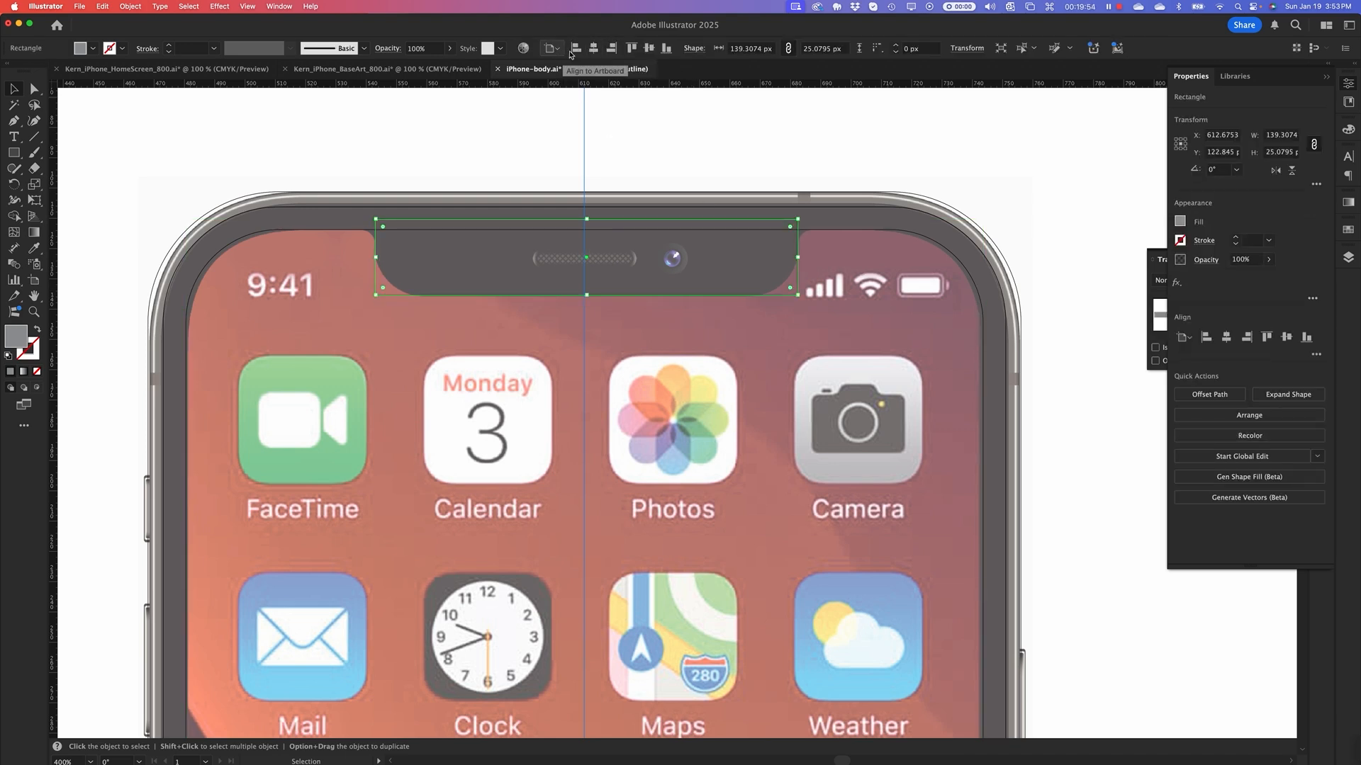
click(594, 50)
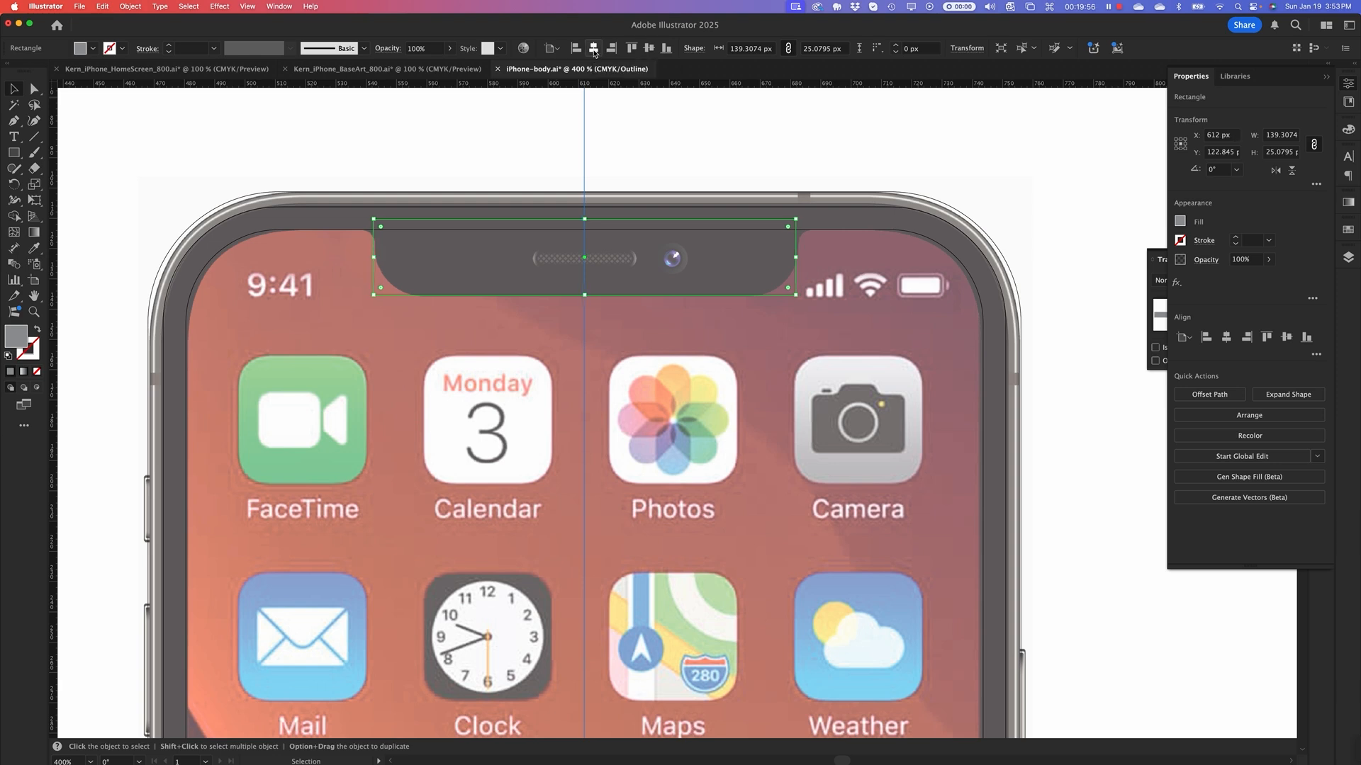
shift+click(845, 233)
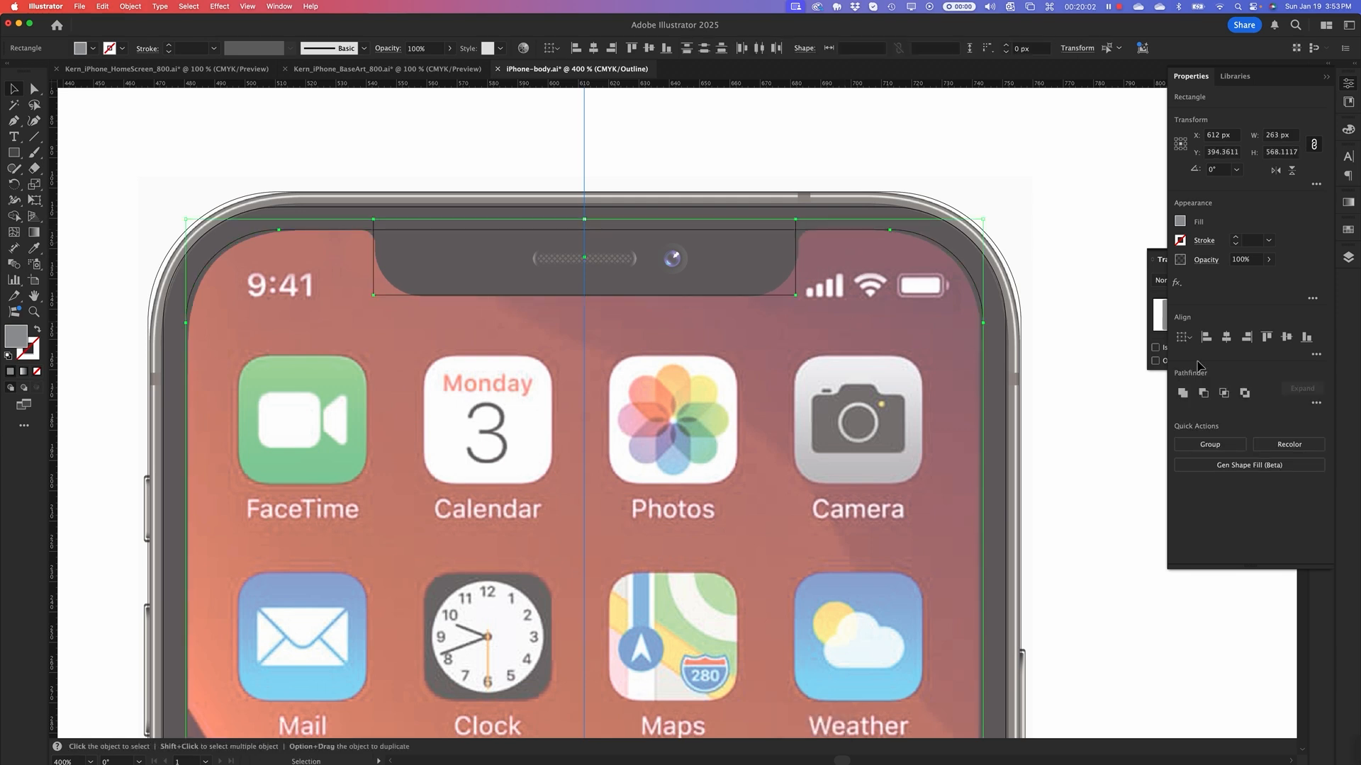
click(1203, 393)
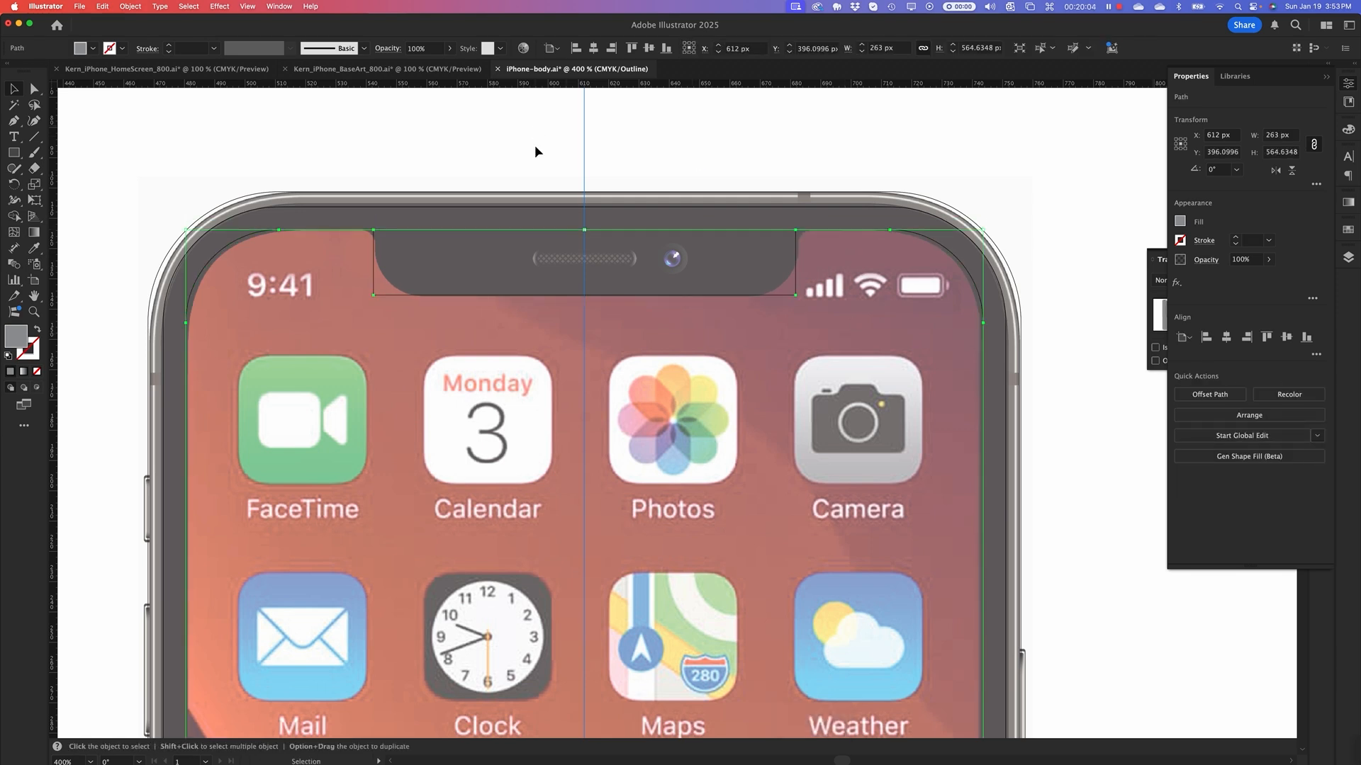
key(super+y)
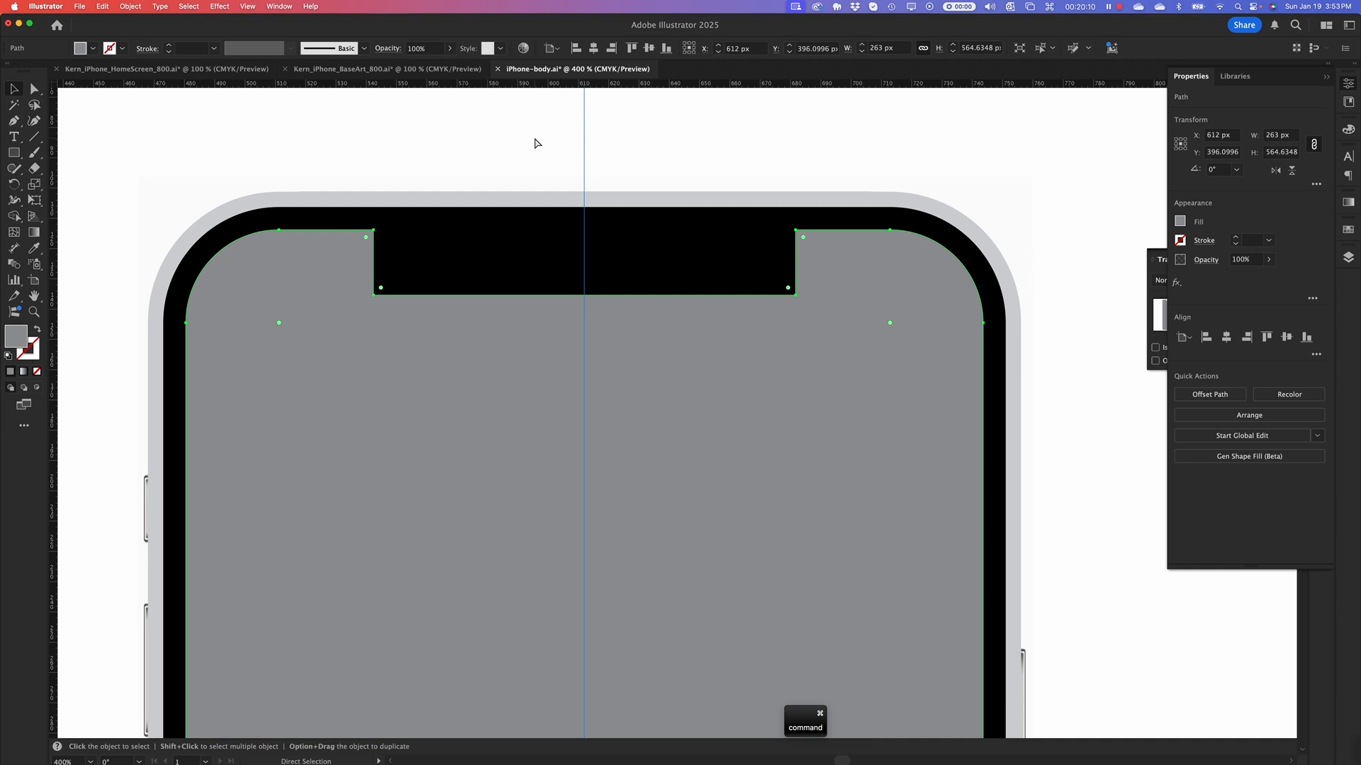
Switch to Outline view and round the two upper corners of the screen shape's notch to match the template
key(super+y)
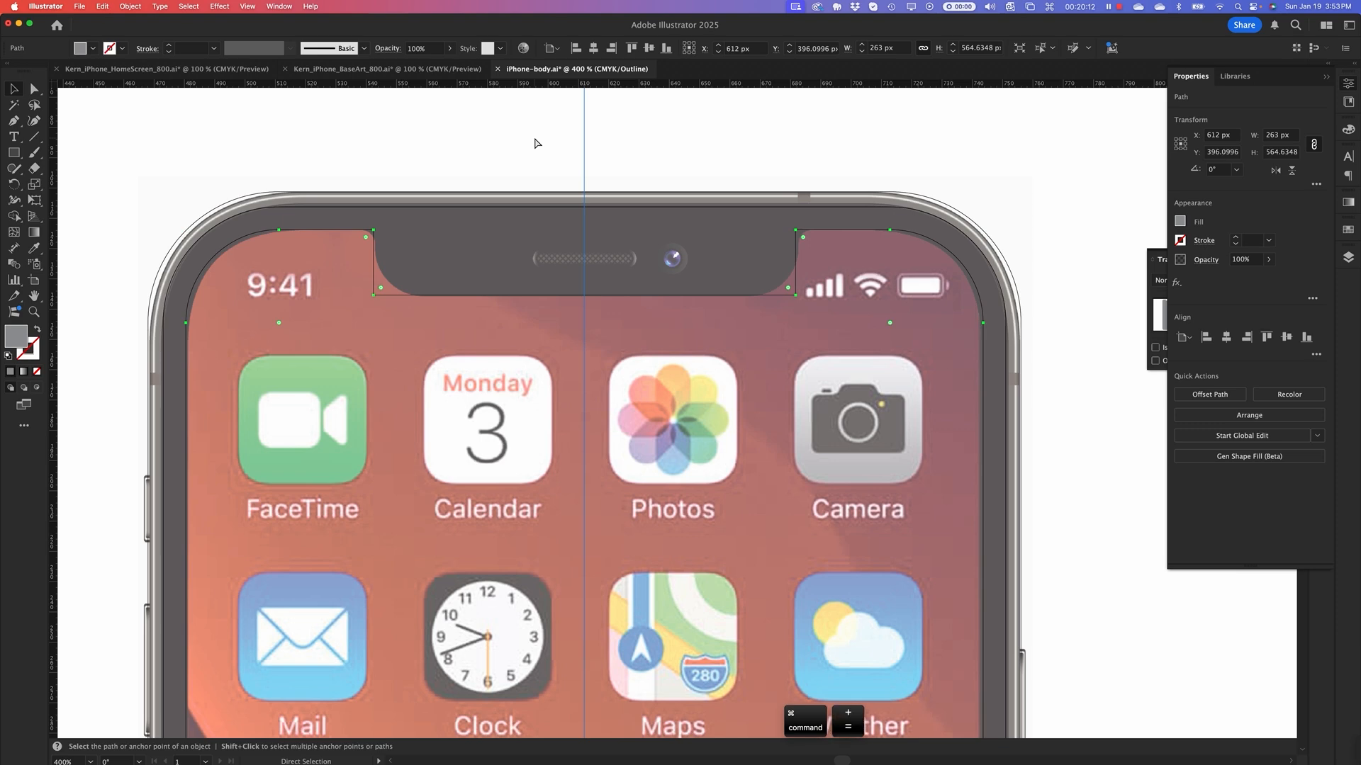
key(super+equal)
key(space)
drag(535, 140, 564, 428)
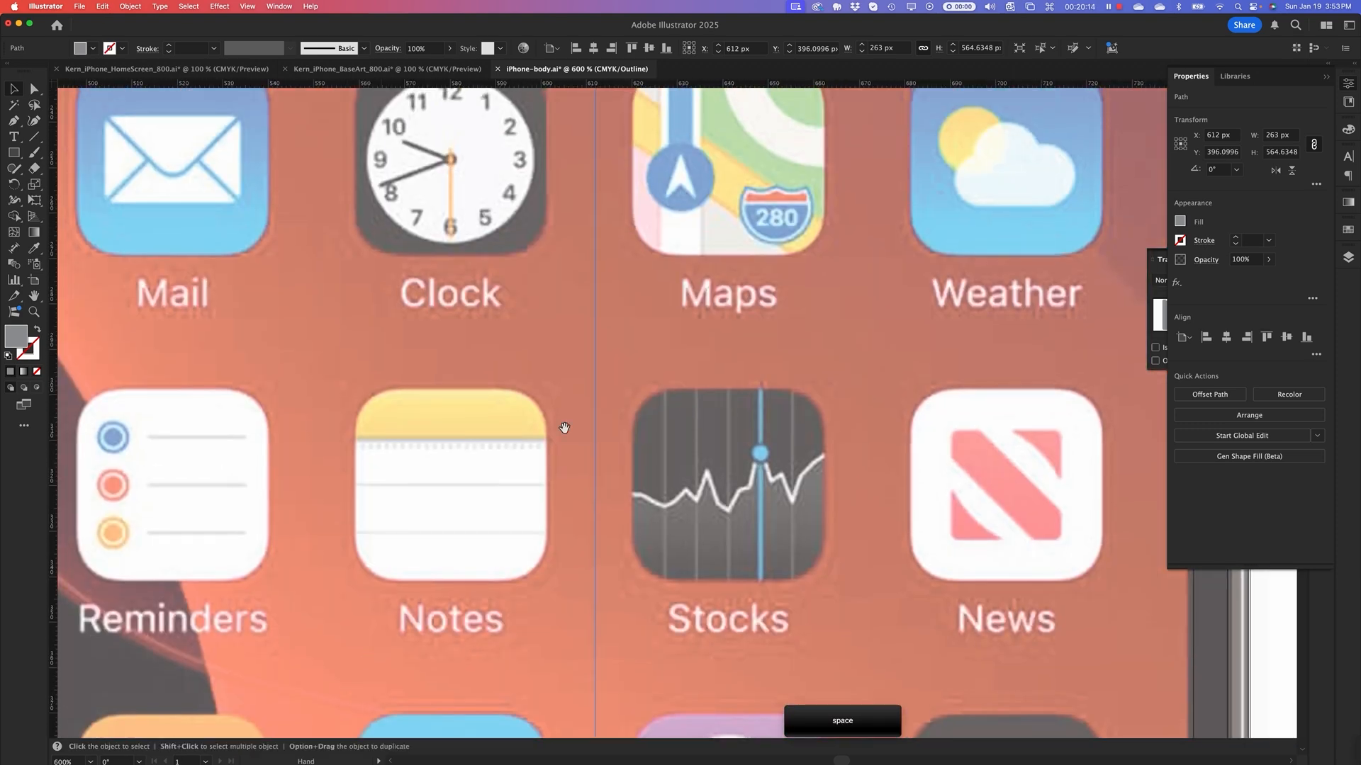
scroll(564, 429, up, 10)
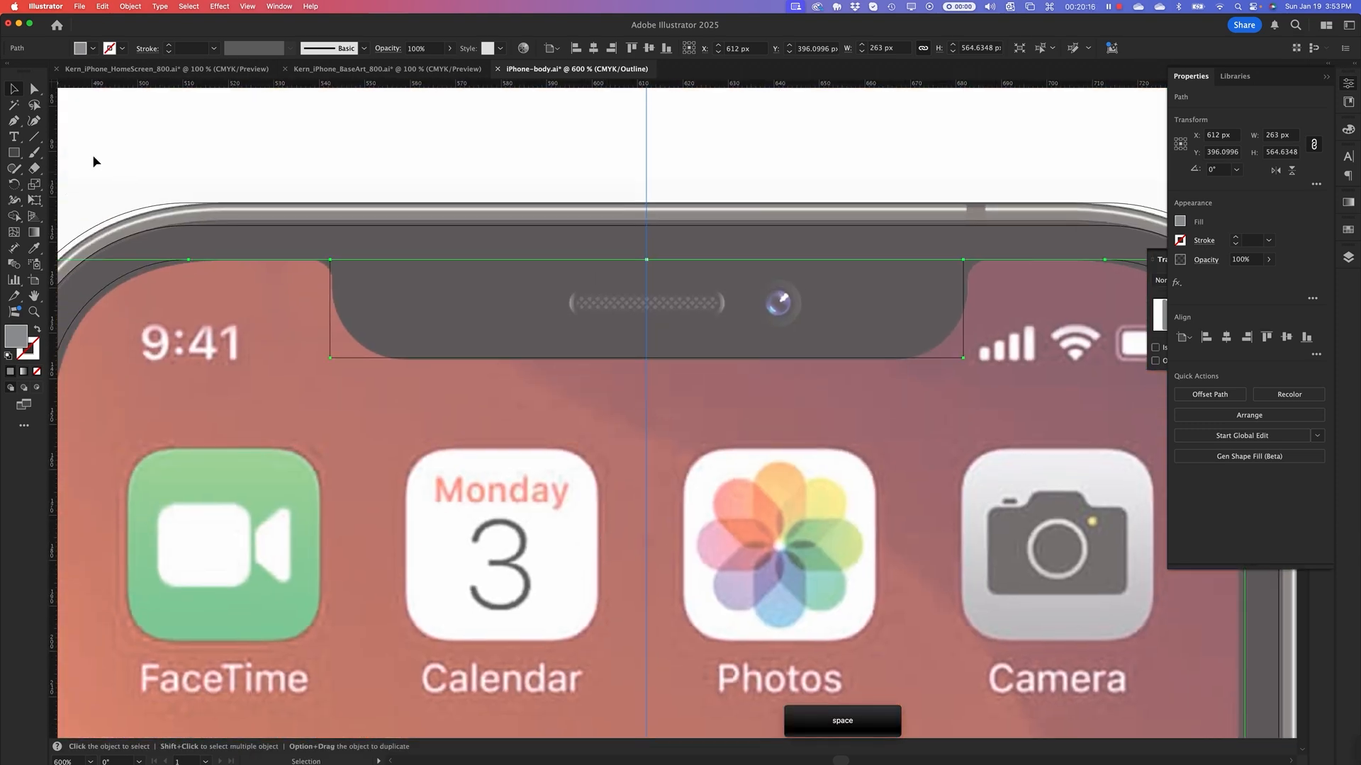
click(40, 89)
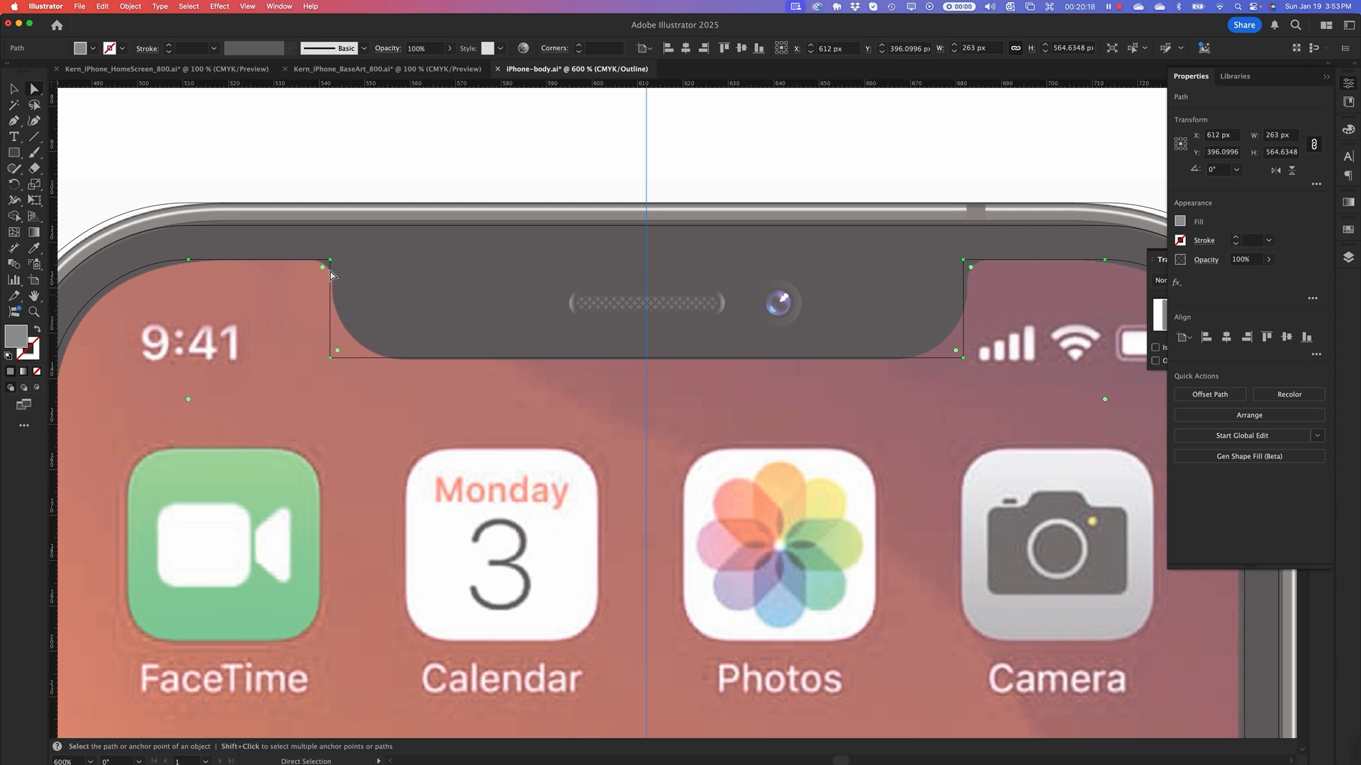
click(330, 261)
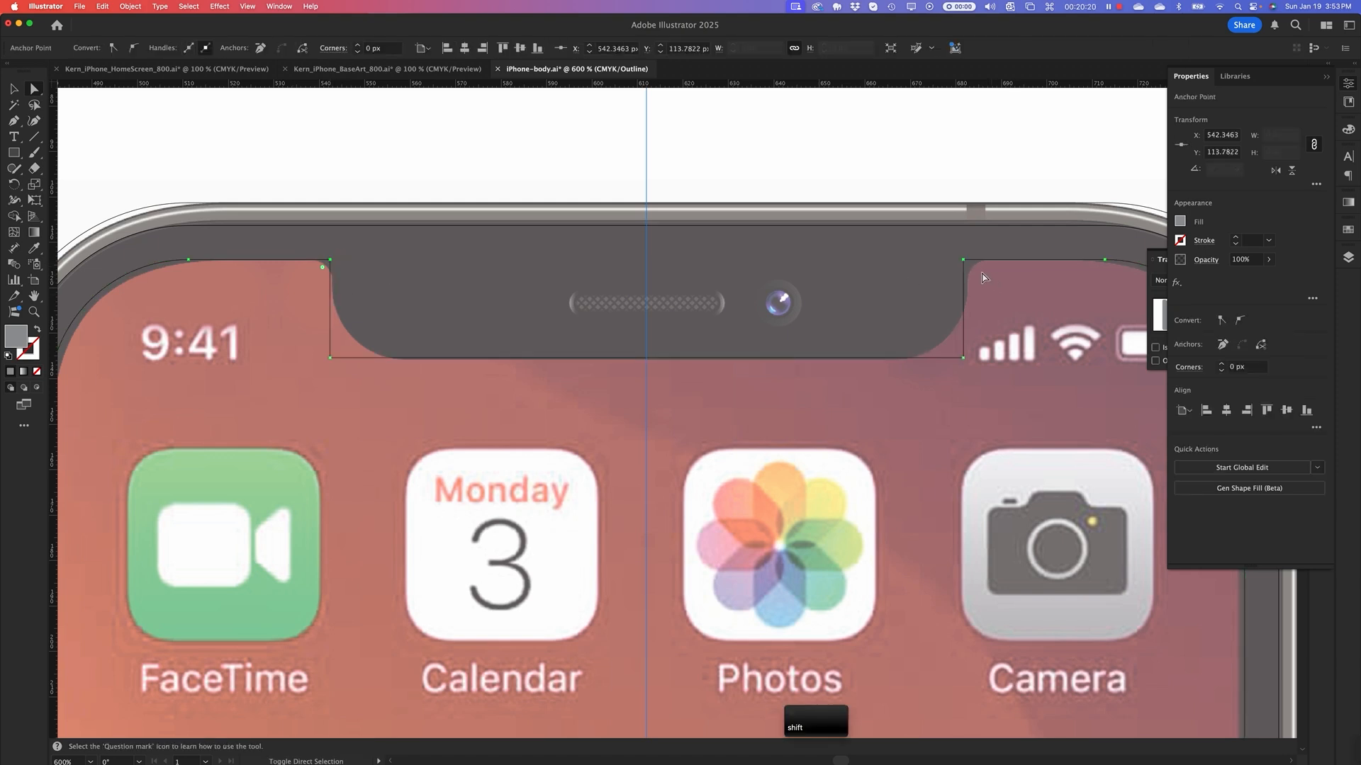
click(966, 173)
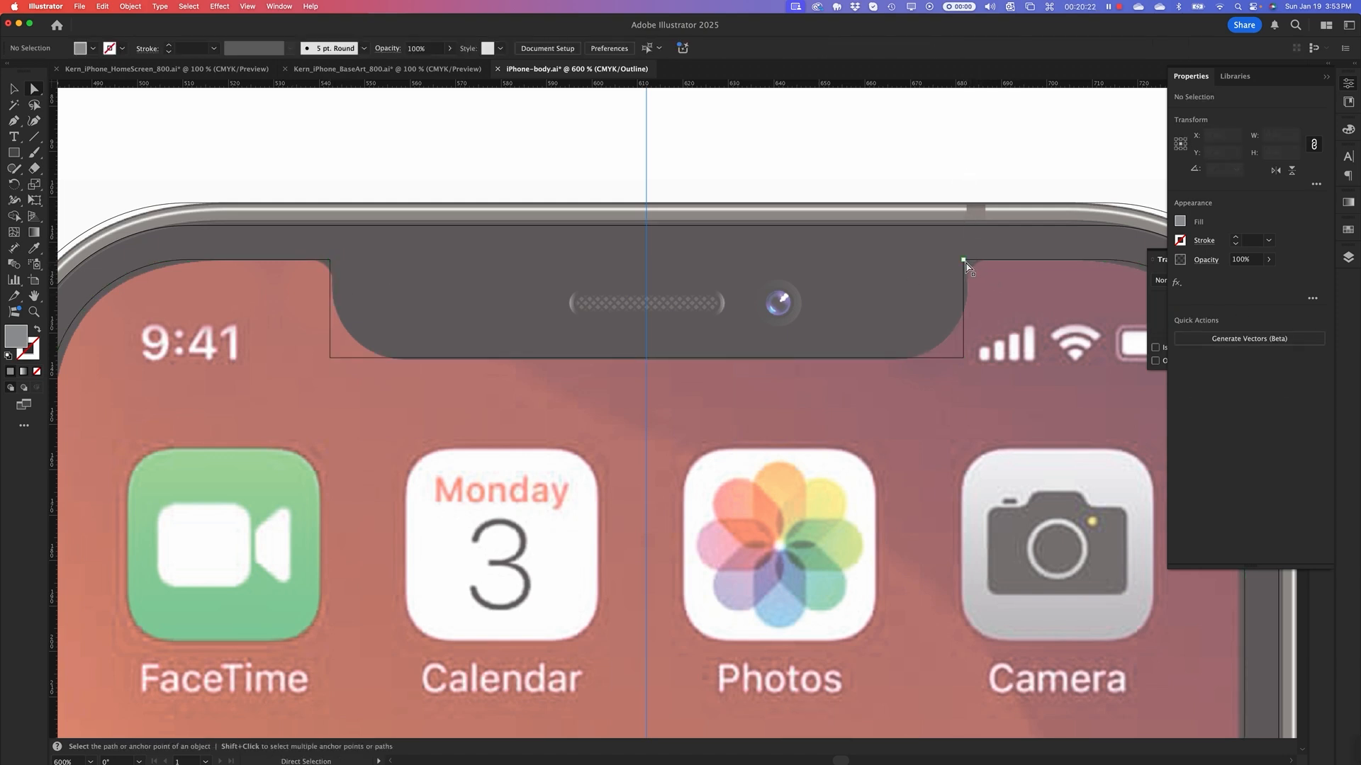
click(964, 261)
shift+click(330, 261)
shift+click(329, 262)
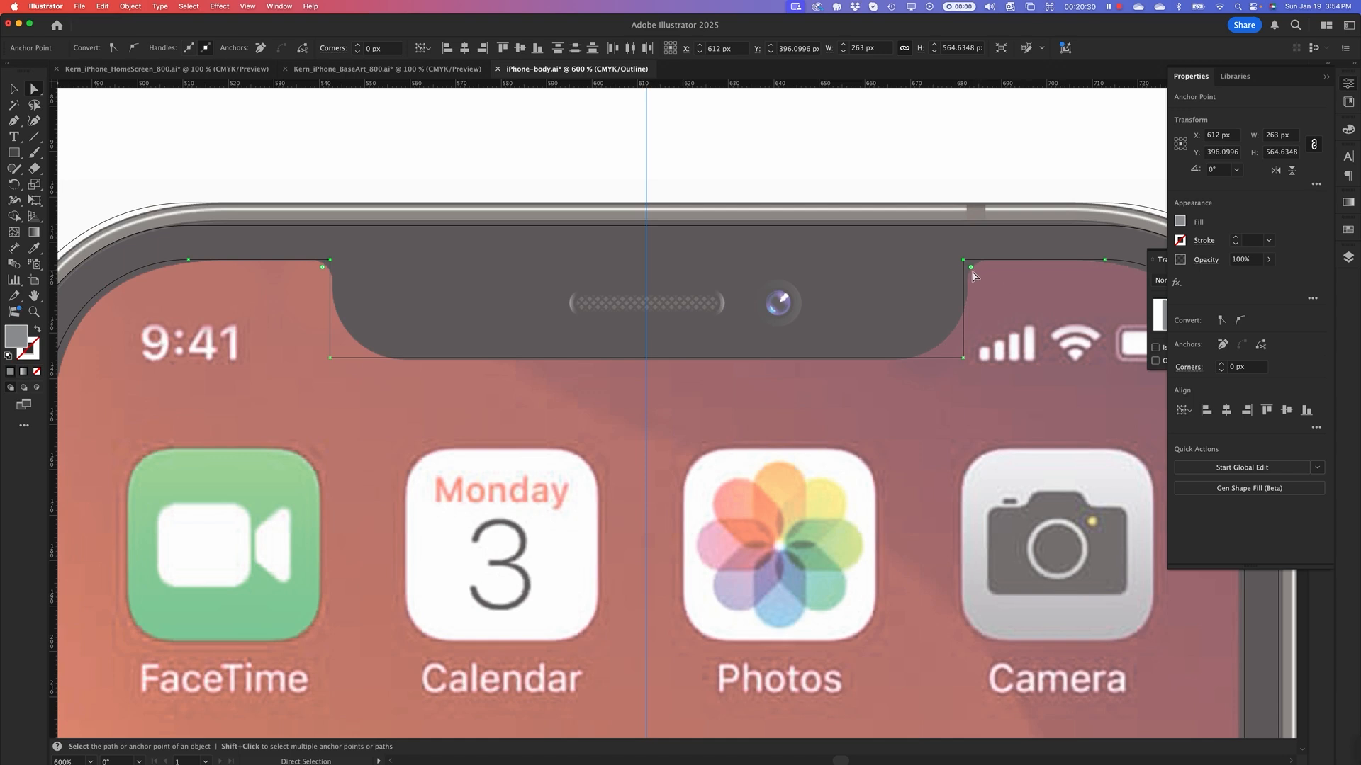
drag(971, 269, 986, 280)
Round the notch's two lower corners to about 14.6 px, return to Preview view and deselect the shape
click(330, 358)
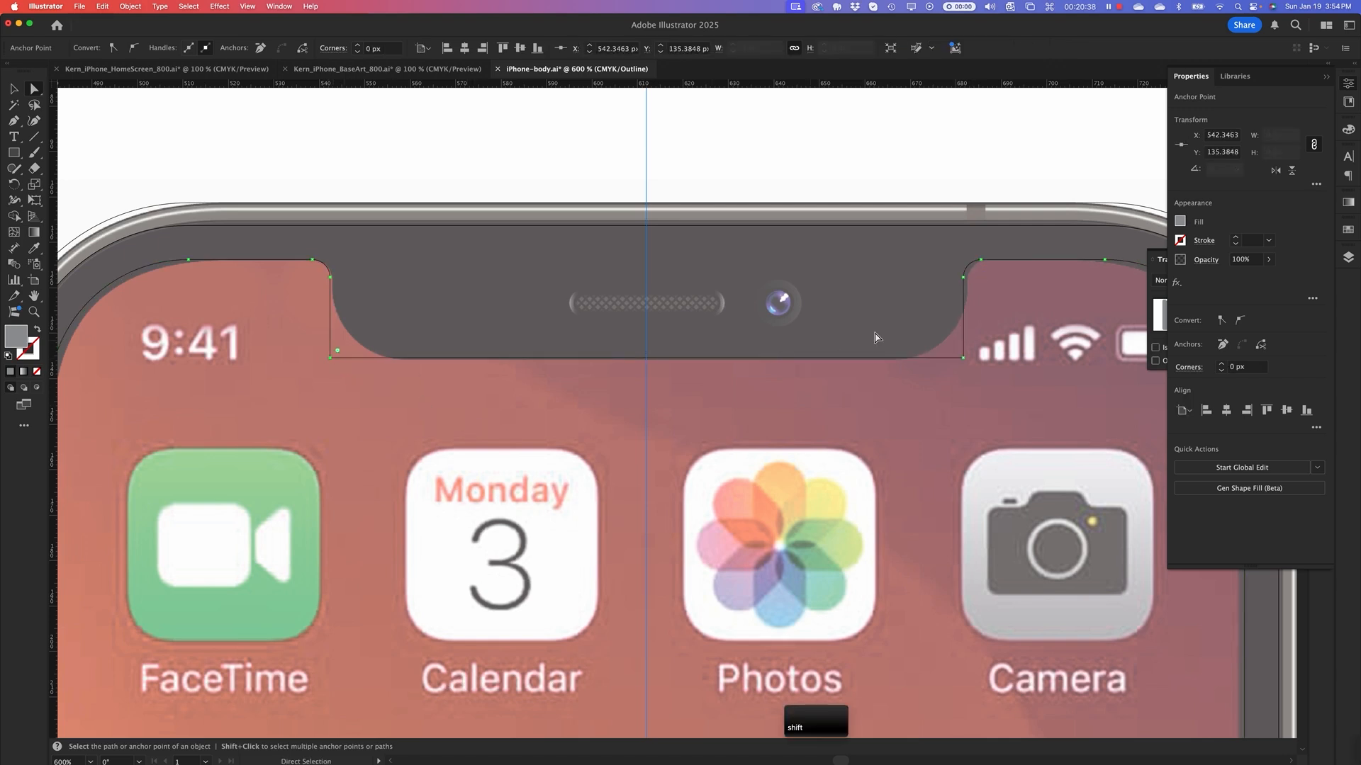
shift+click(963, 357)
drag(953, 349, 882, 309)
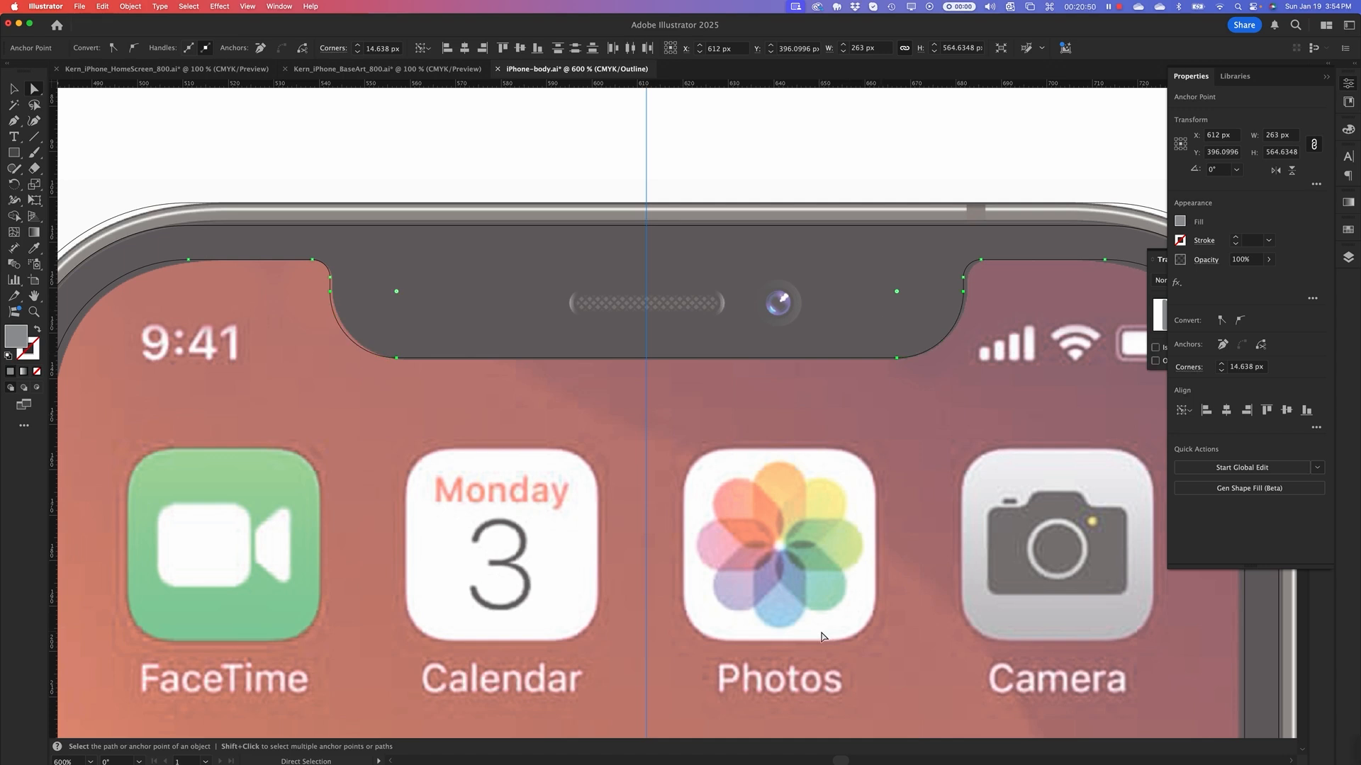
key(super+y)
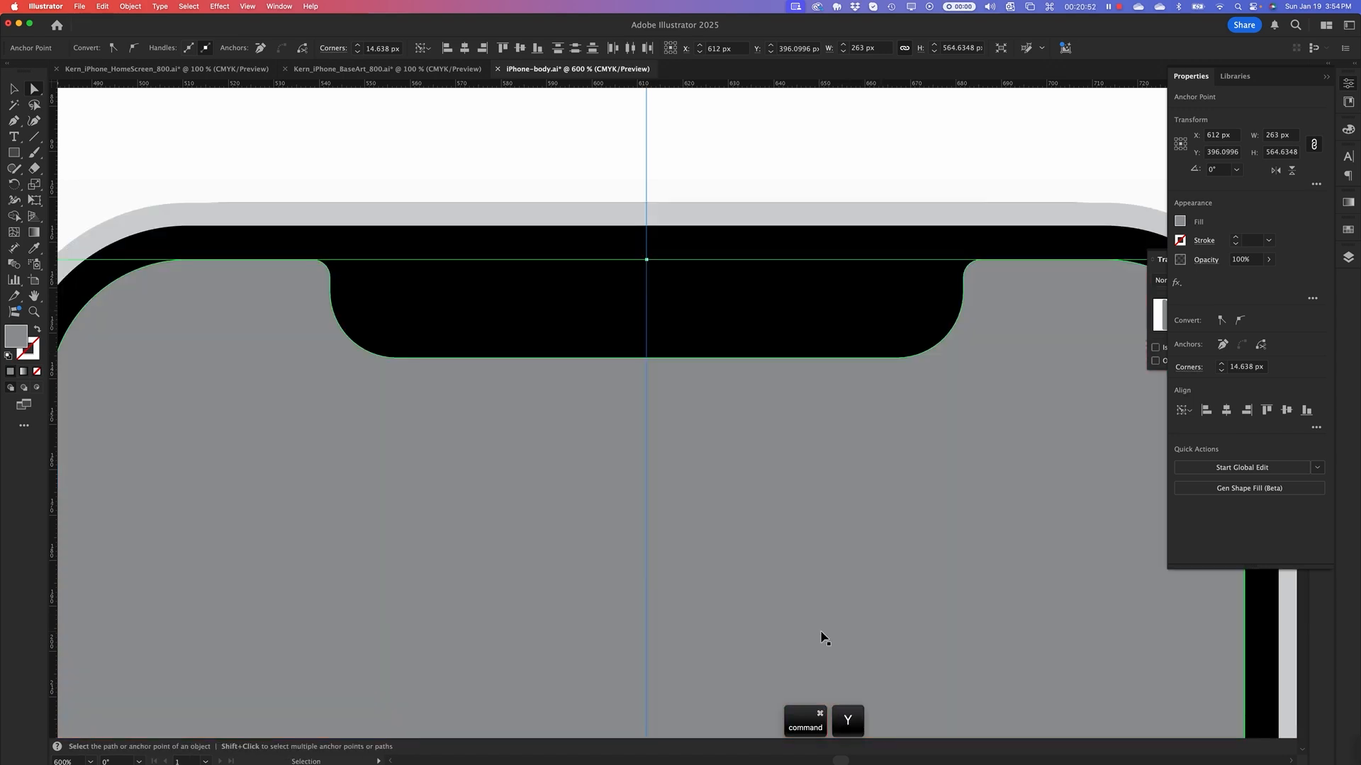
key(super+minus)
key(super+minus)
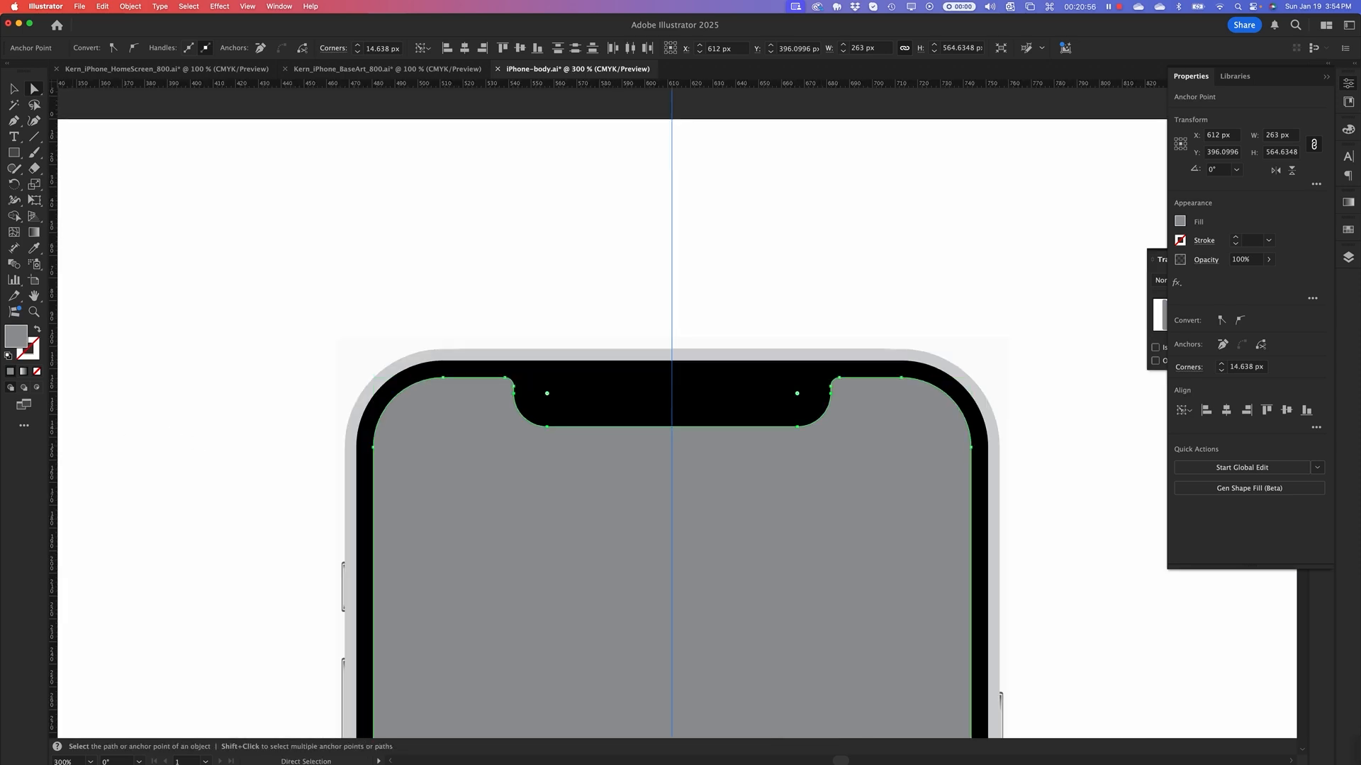
click(14, 89)
click(351, 246)
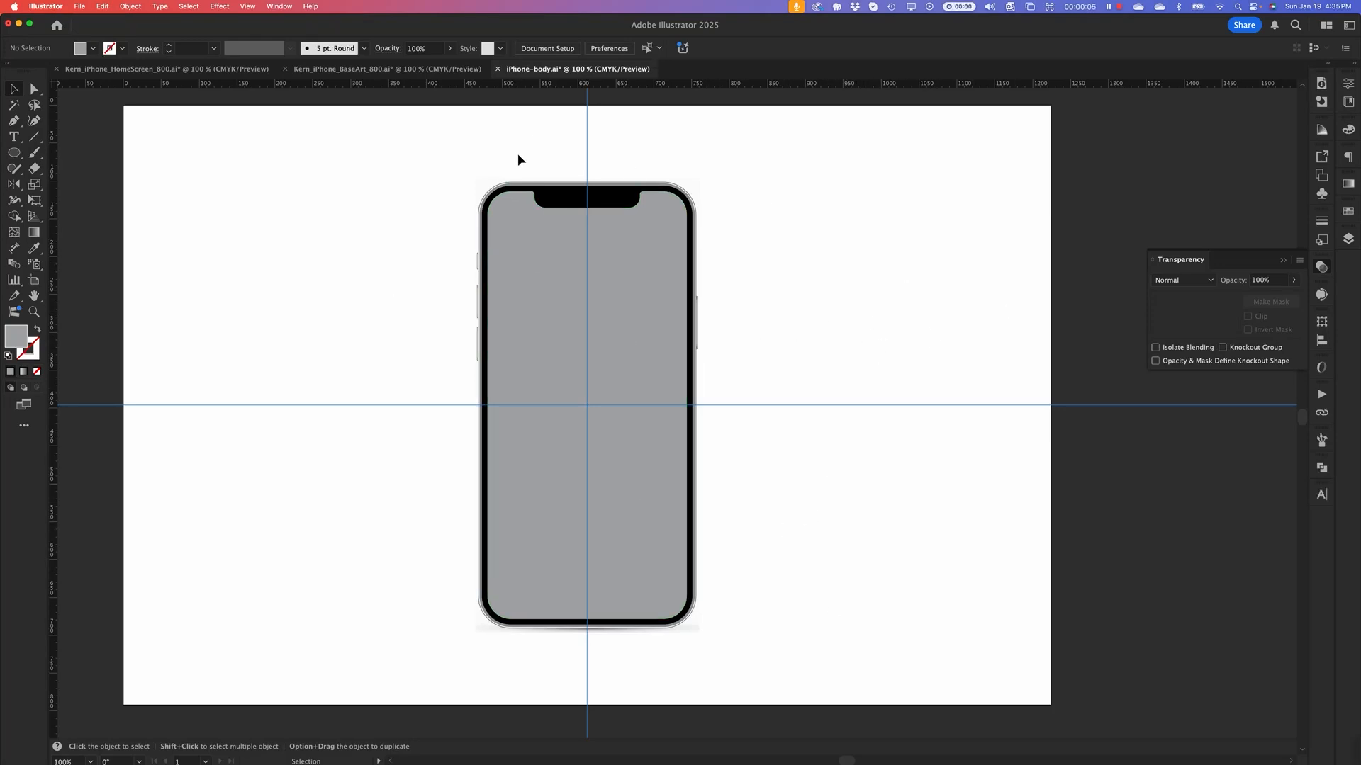
Examine the selected screen shape's fit around the notch and its place in the phone's layer stack
click(650, 340)
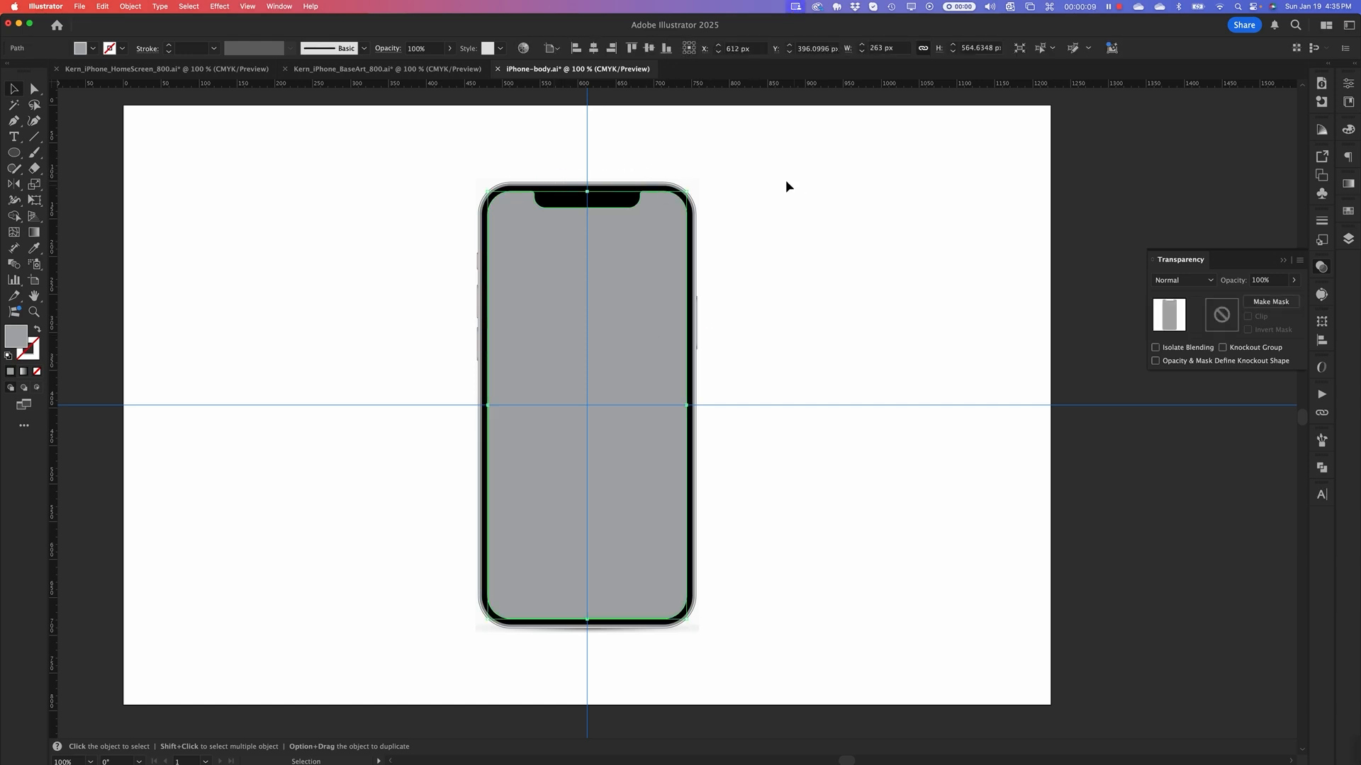
drag(786, 180, 673, 324)
click(1349, 238)
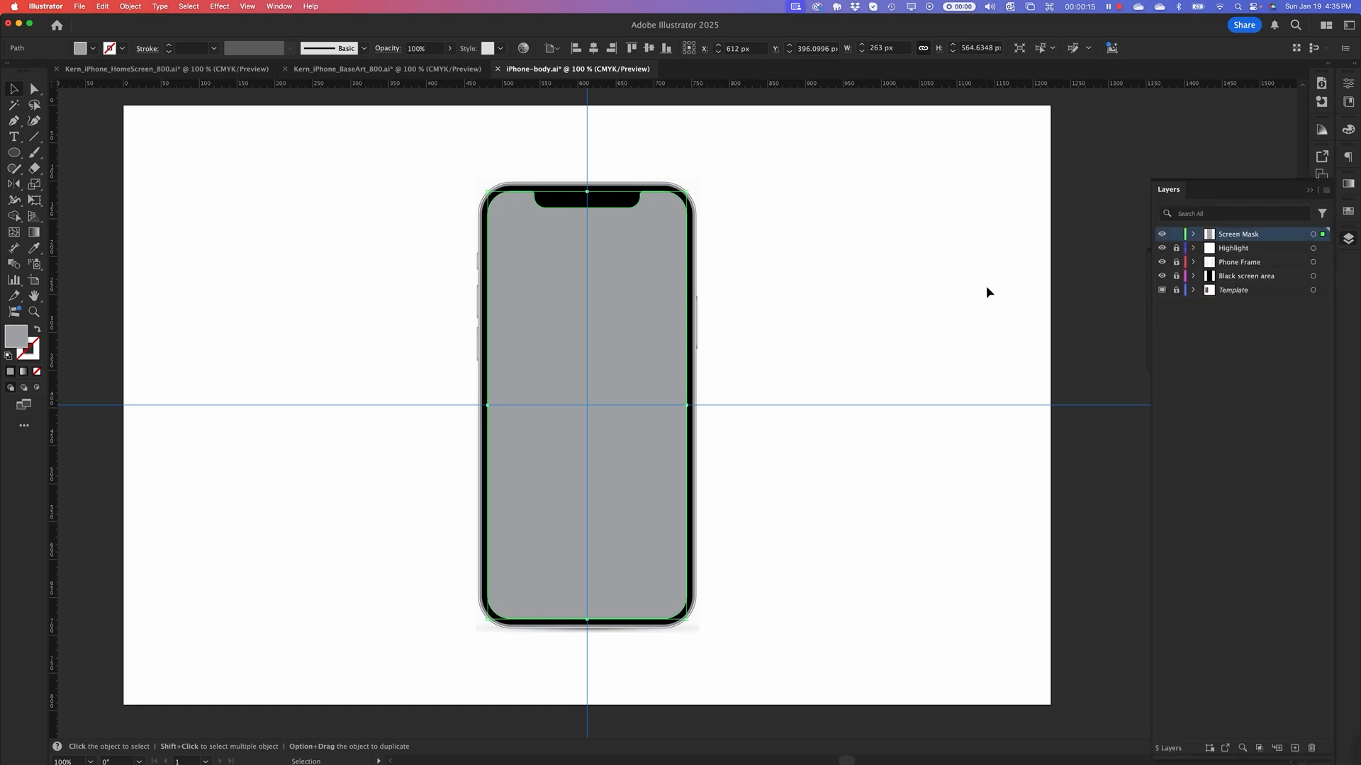
key(super+equal)
key(super+equal)
key(super+equal)
key(super+equal)
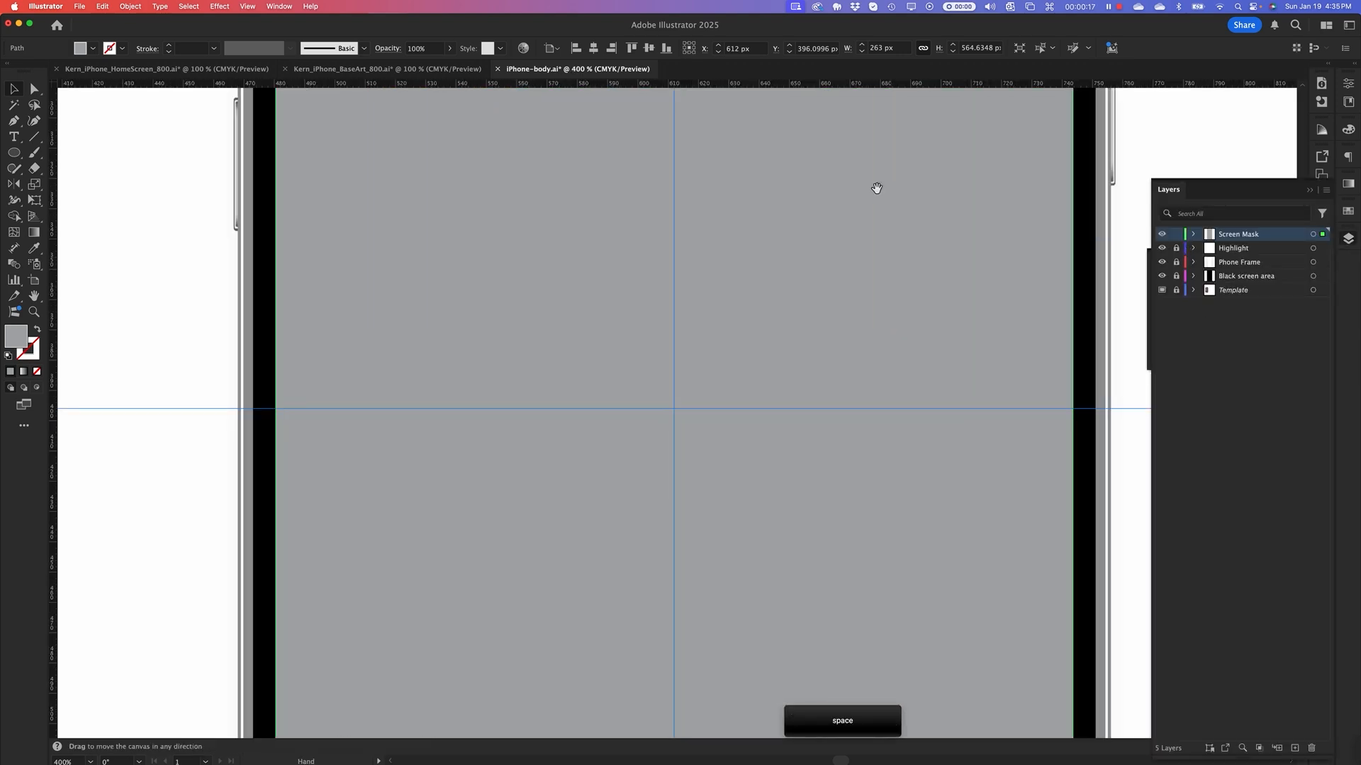
key(space)
drag(820, 212, 613, 554)
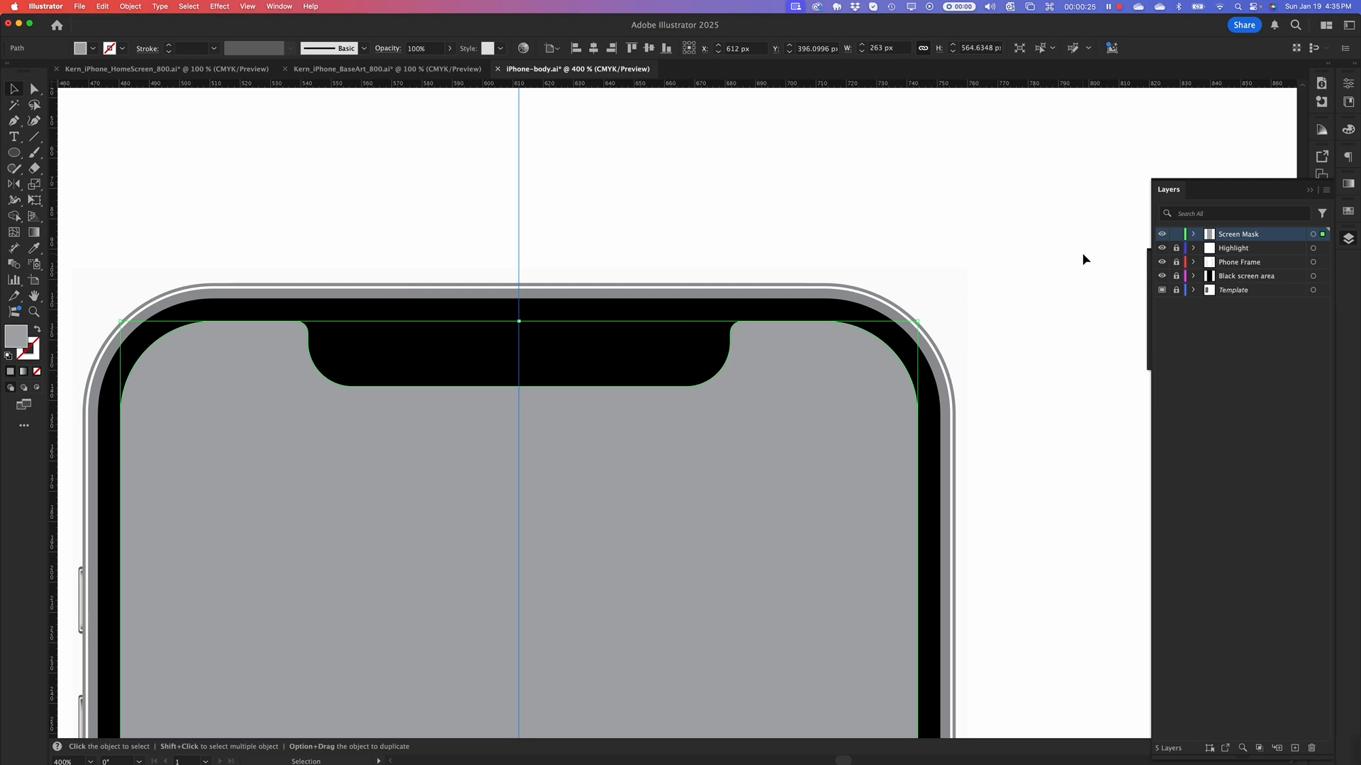
key(super+minus)
key(super+minus)
key(super+minus)
key(super+minus)
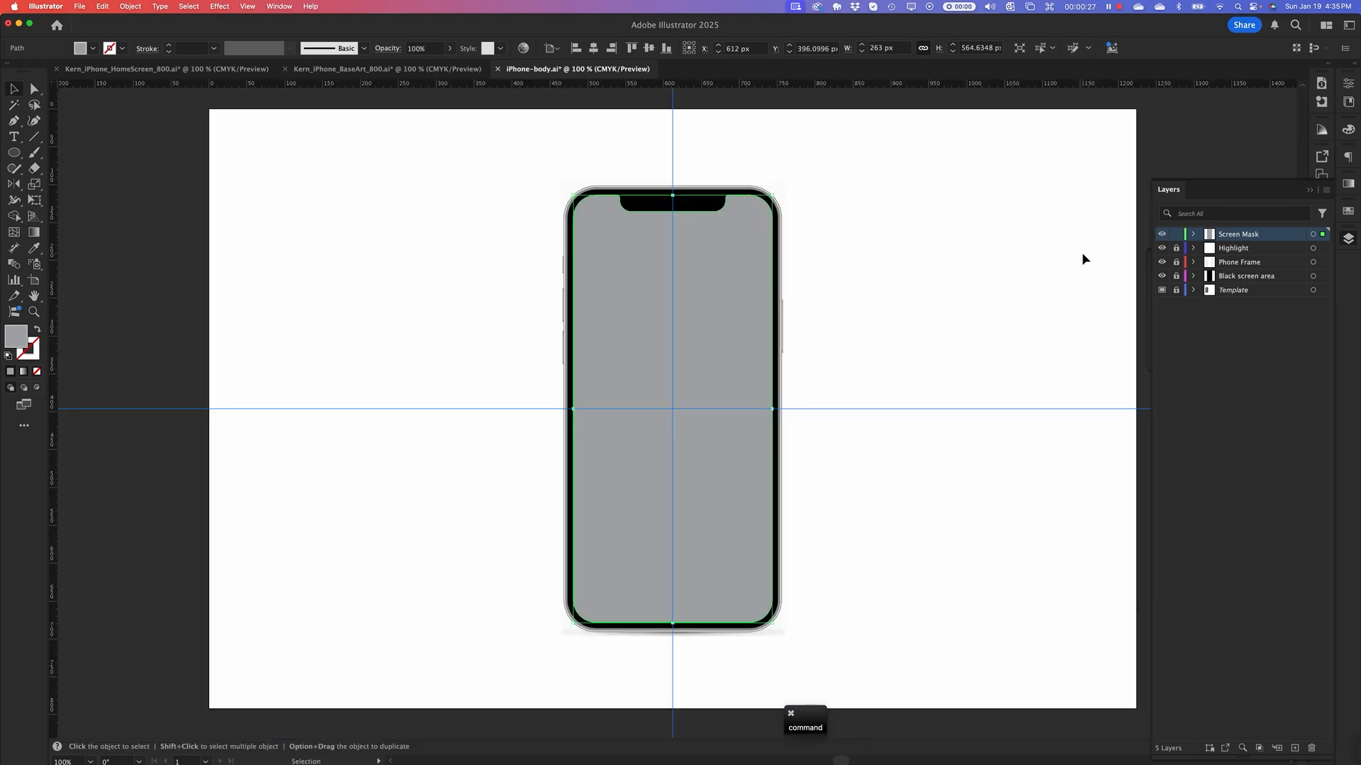
drag(963, 407, 867, 403)
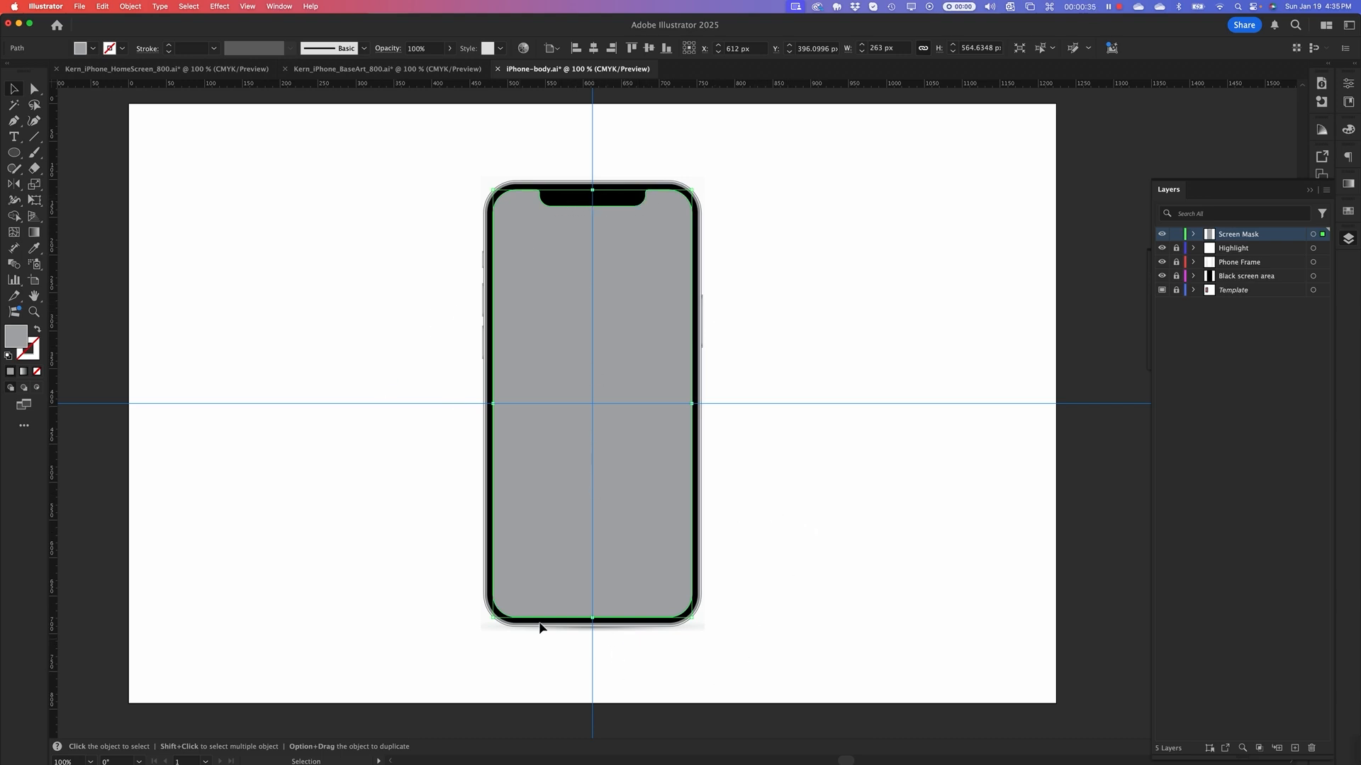
Deselect the screen shape and save the iPhone-body document
click(1276, 343)
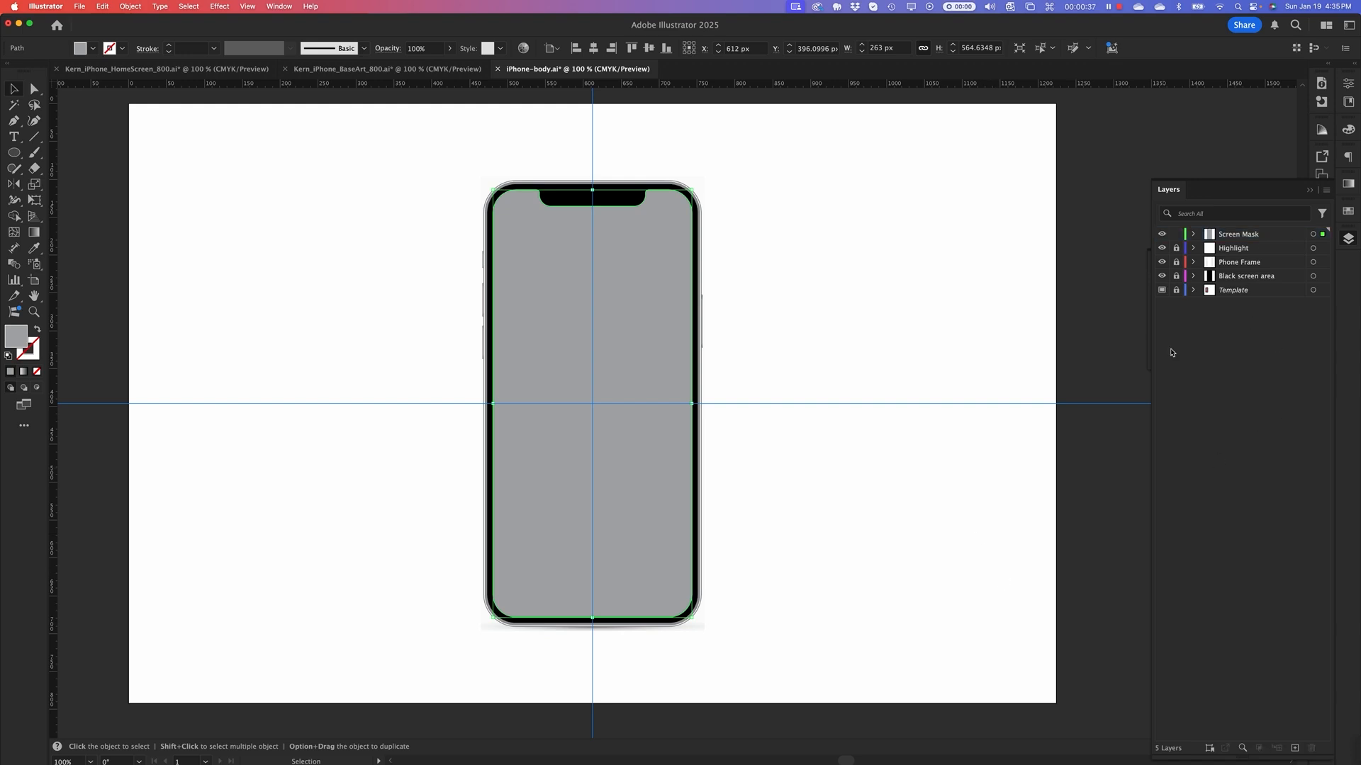
click(858, 332)
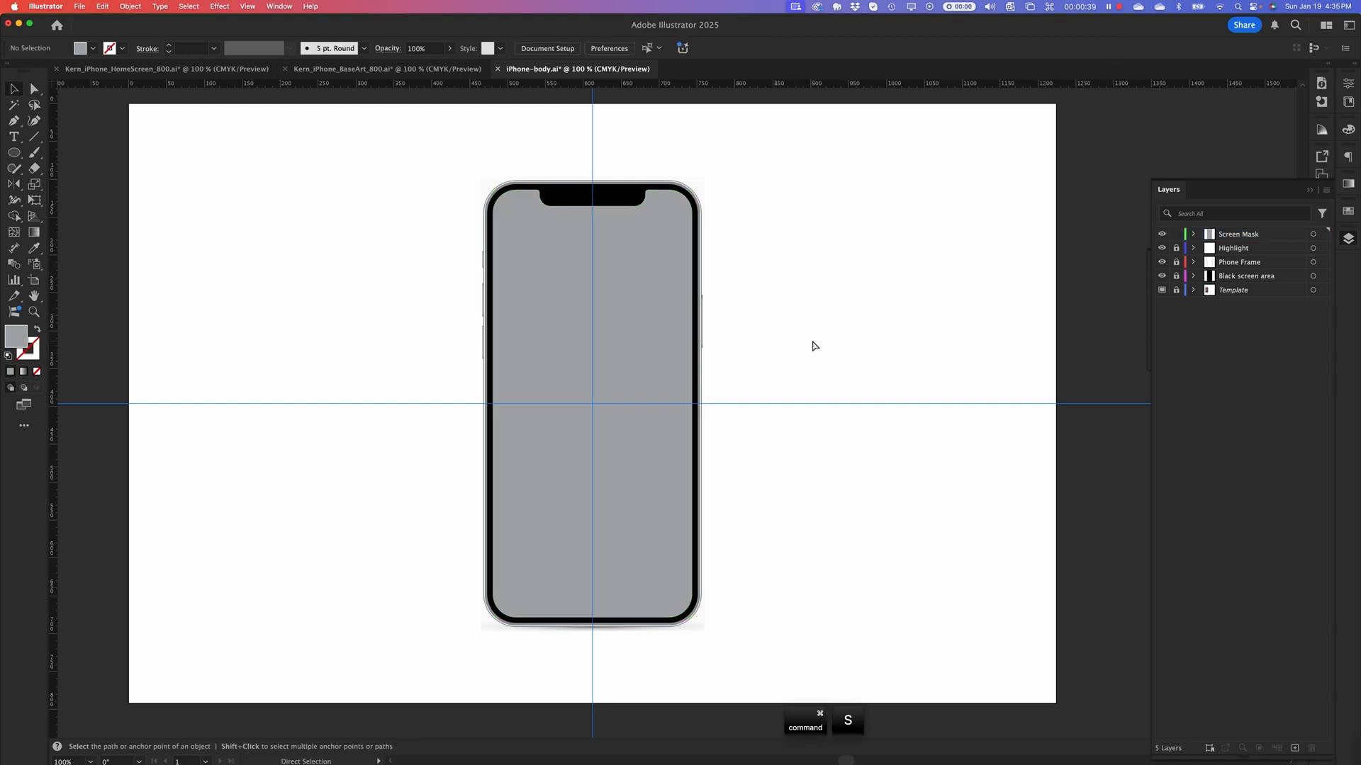
key(super+s)
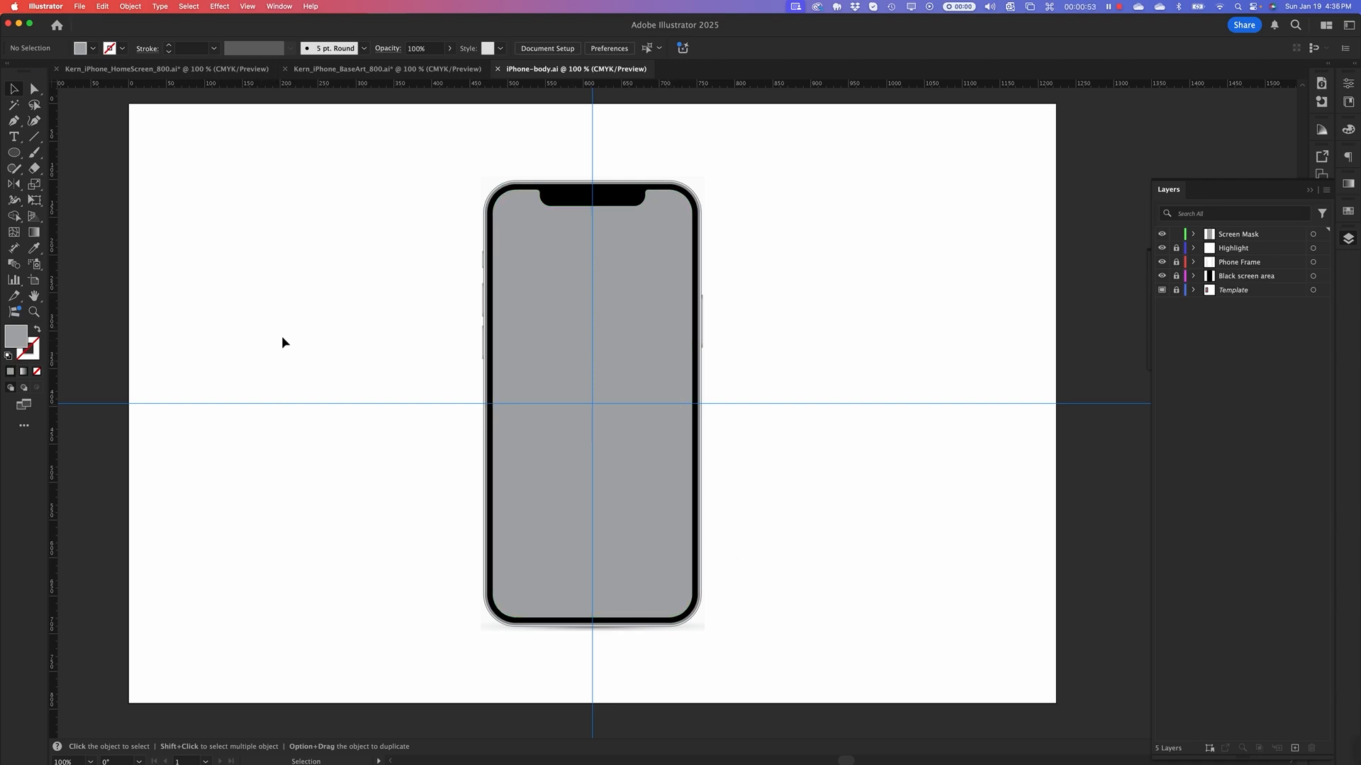
Set up a new document from the Tabloid print preset, with inches as units and landscape orientation (17 x 11 in)
click(77, 6)
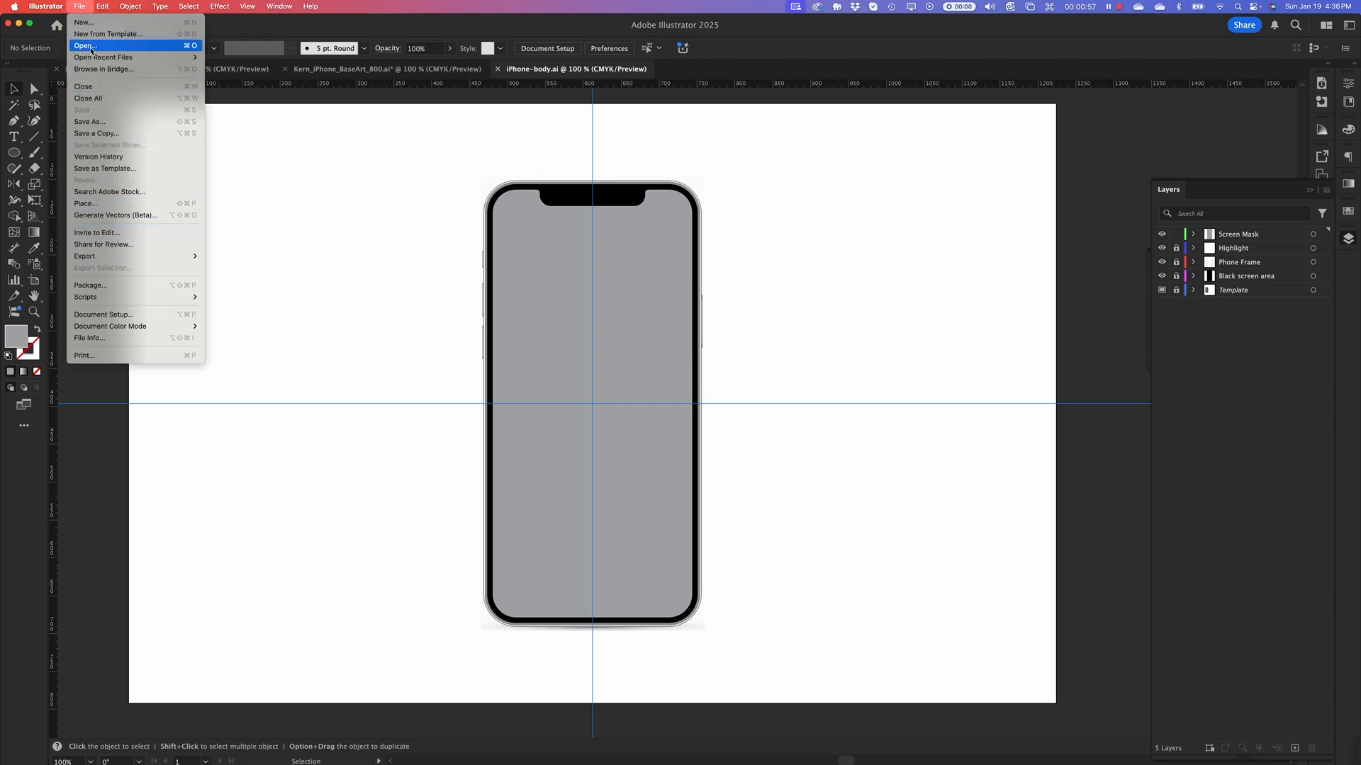
click(122, 26)
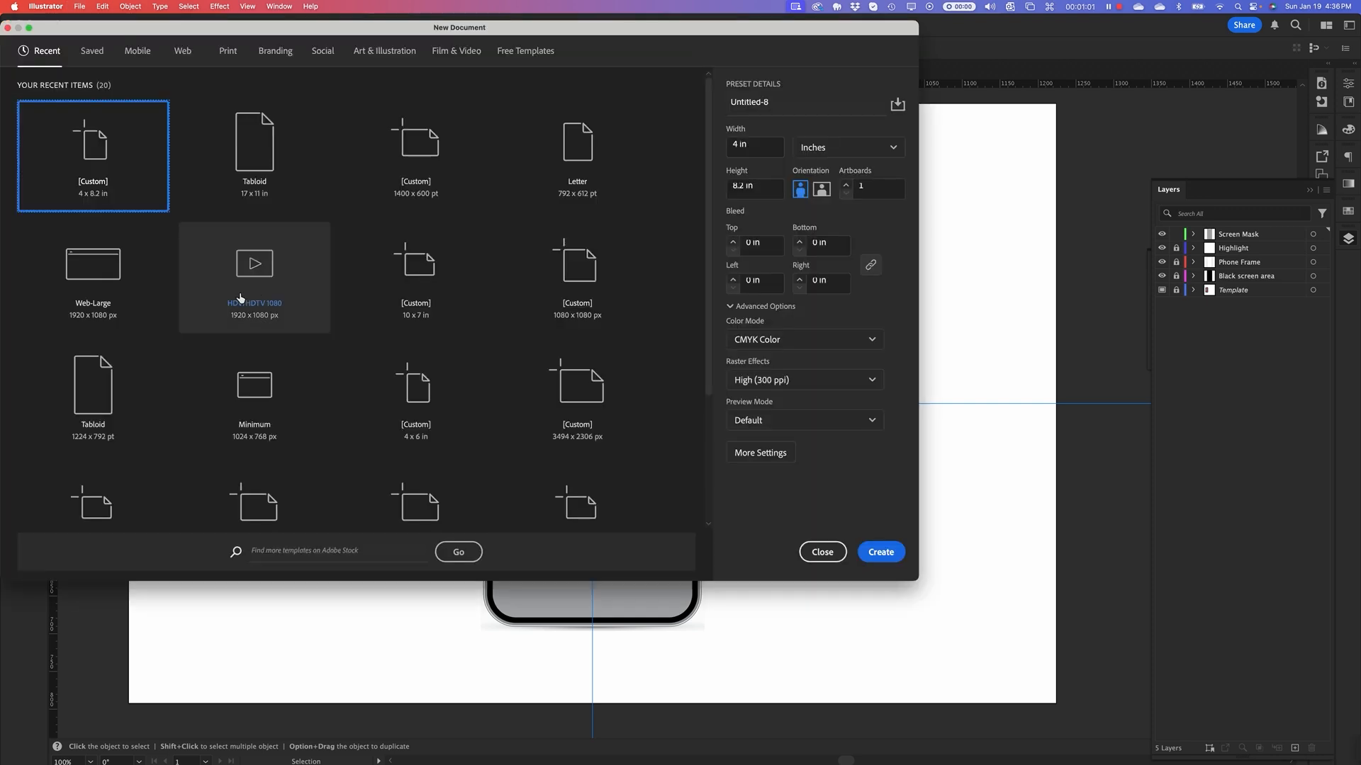
drag(774, 145, 713, 144)
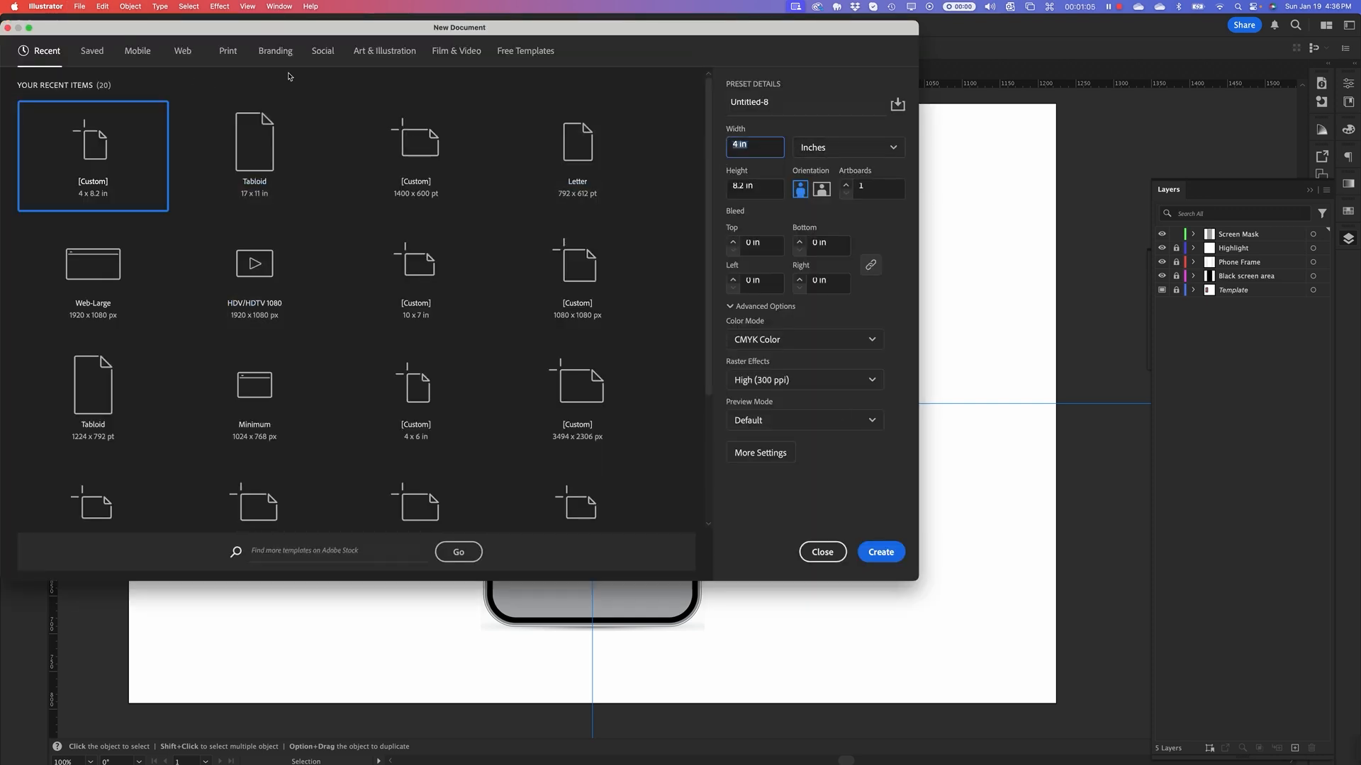
click(230, 52)
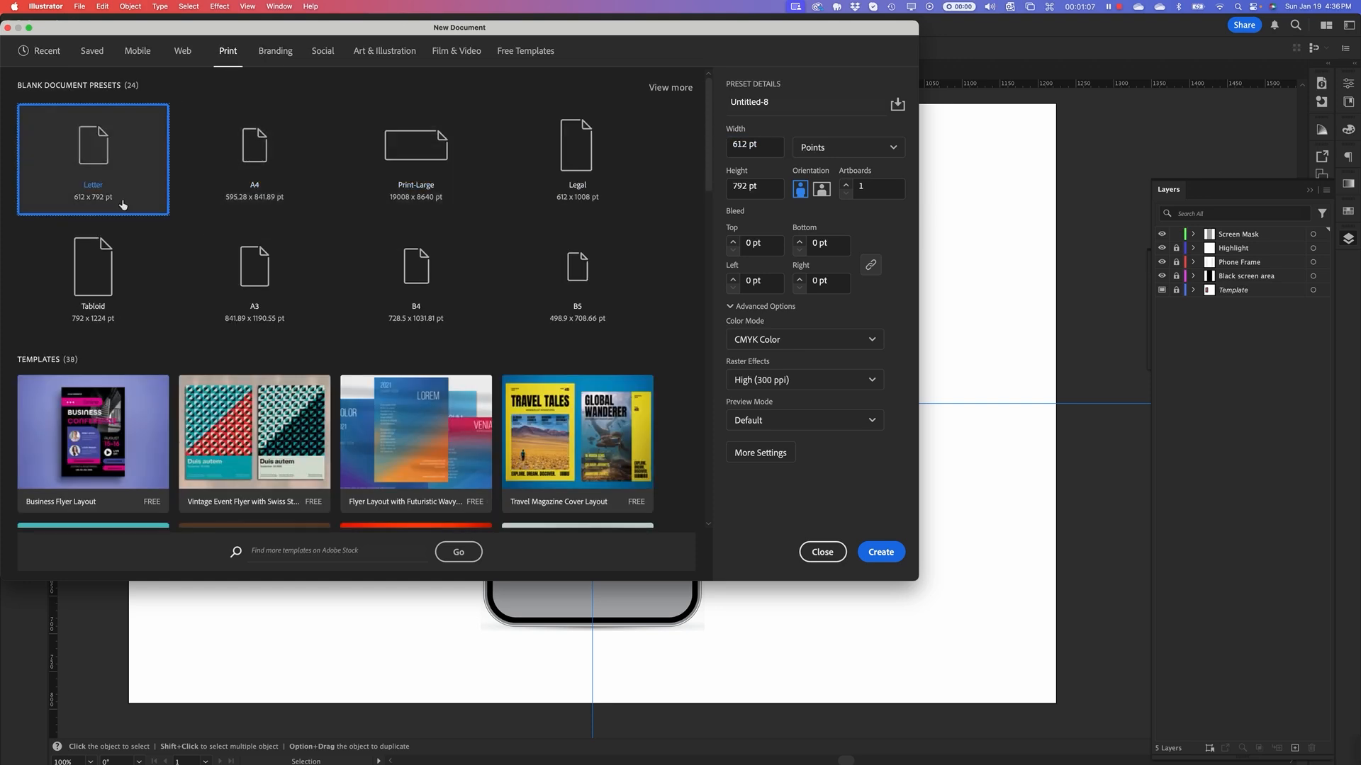
click(96, 278)
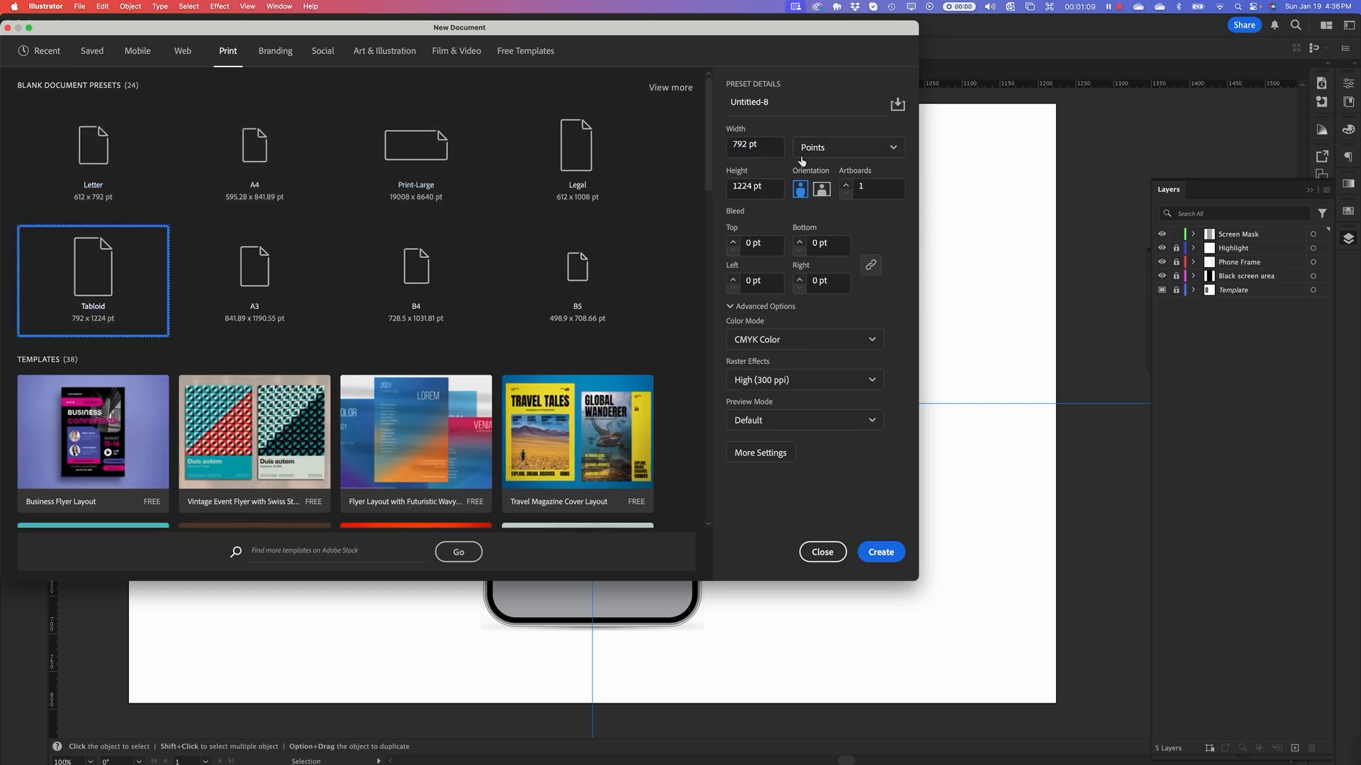
click(845, 150)
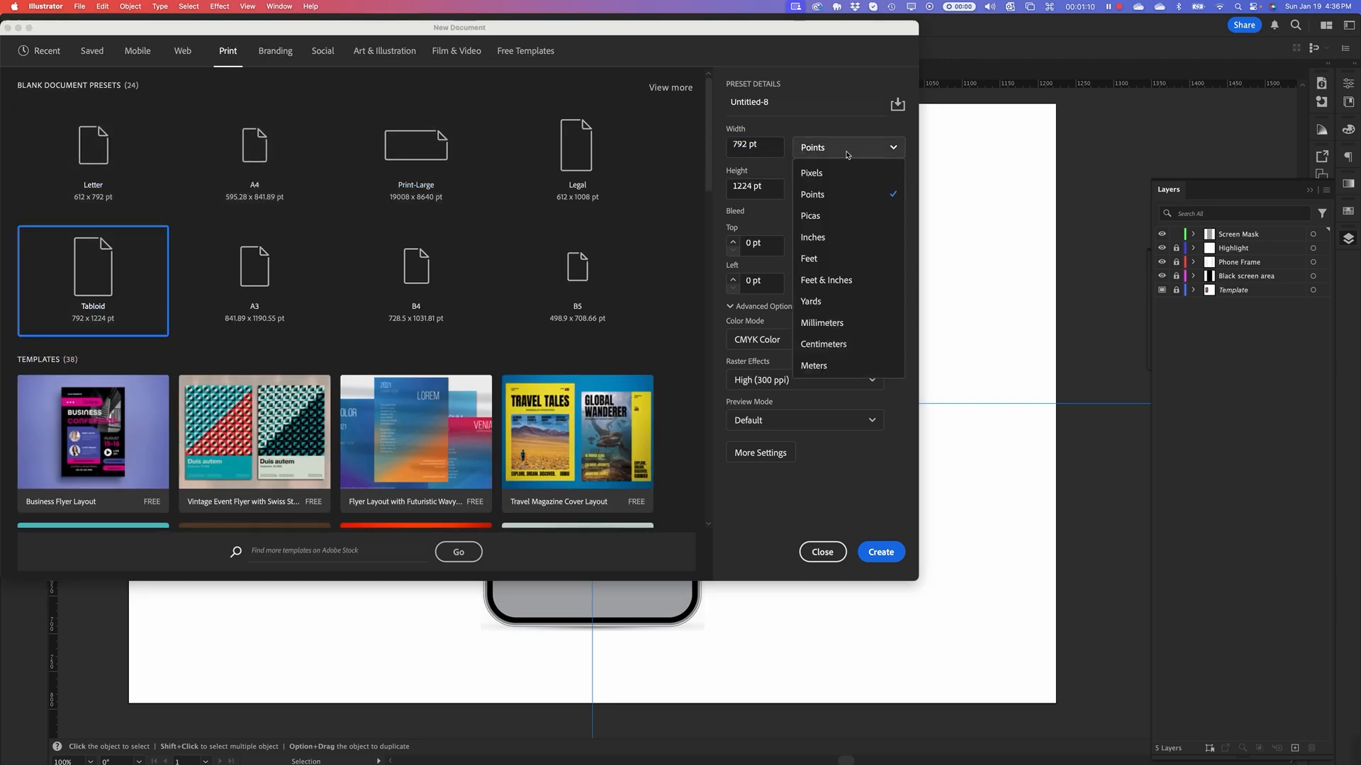
click(819, 237)
click(821, 190)
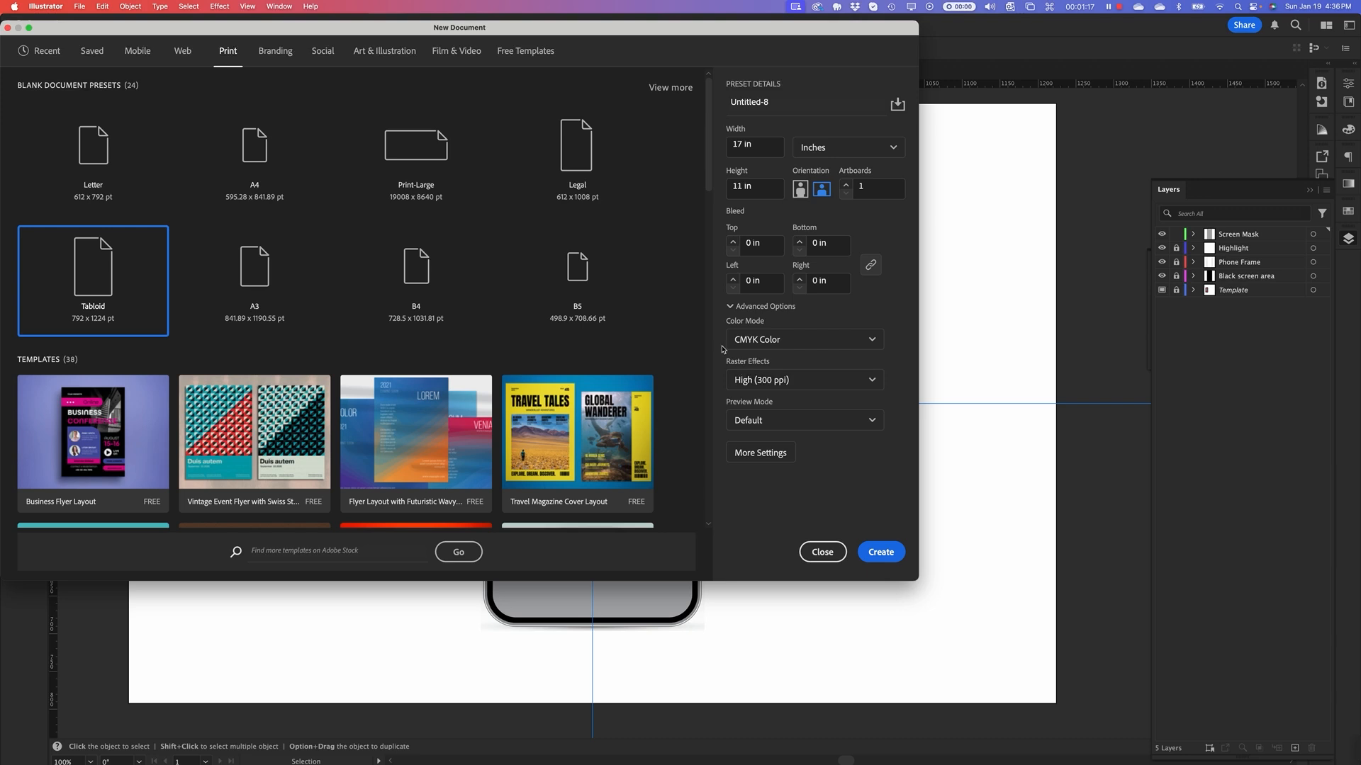
Name the new document "iPhone Homescreen" and create it
click(770, 102)
text(iPh)
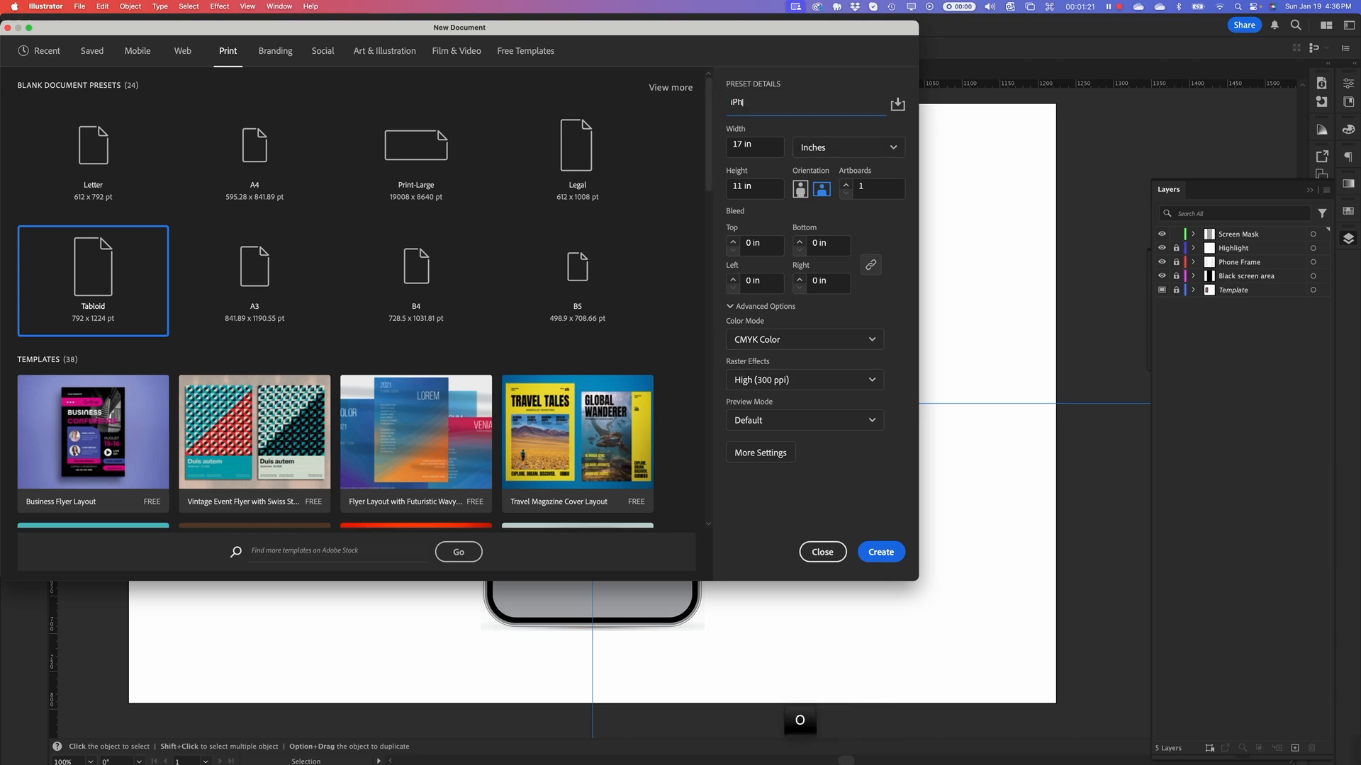
text(one Homescreen)
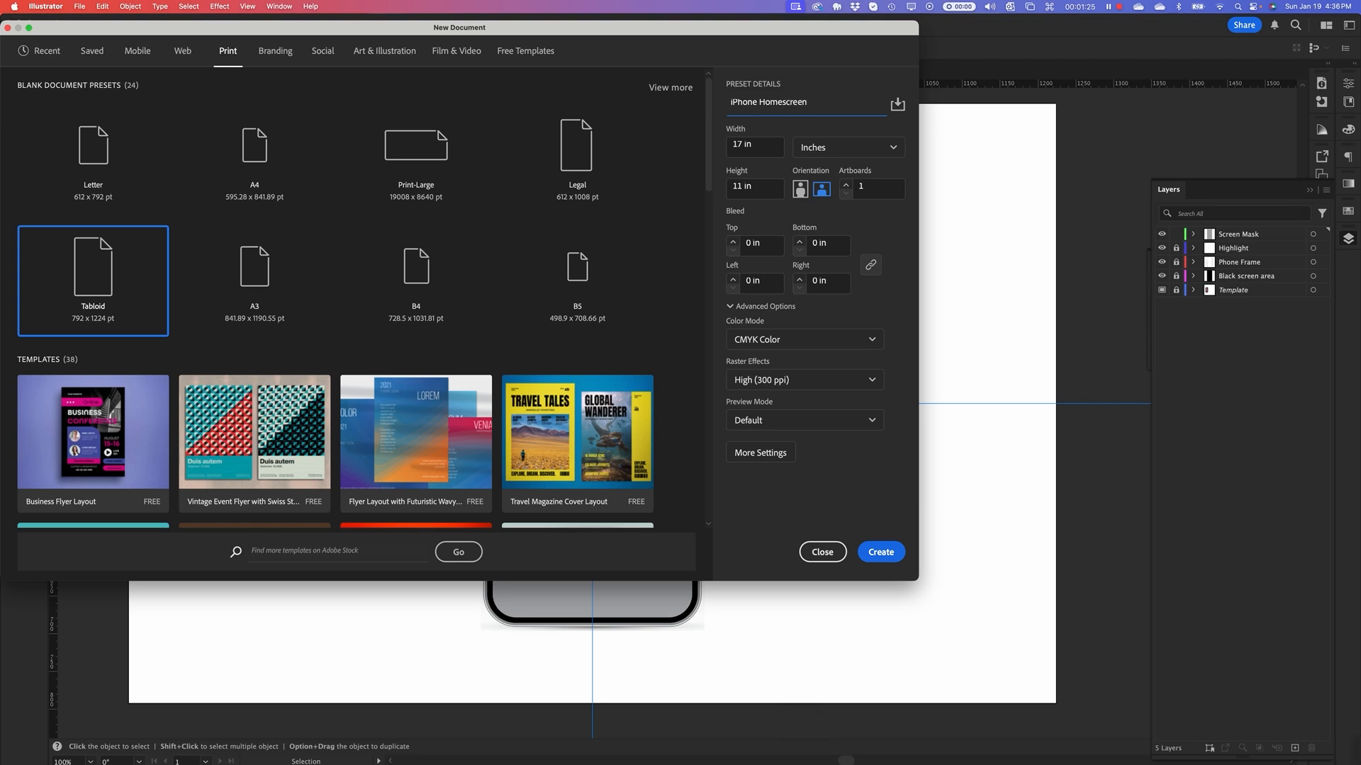
click(881, 552)
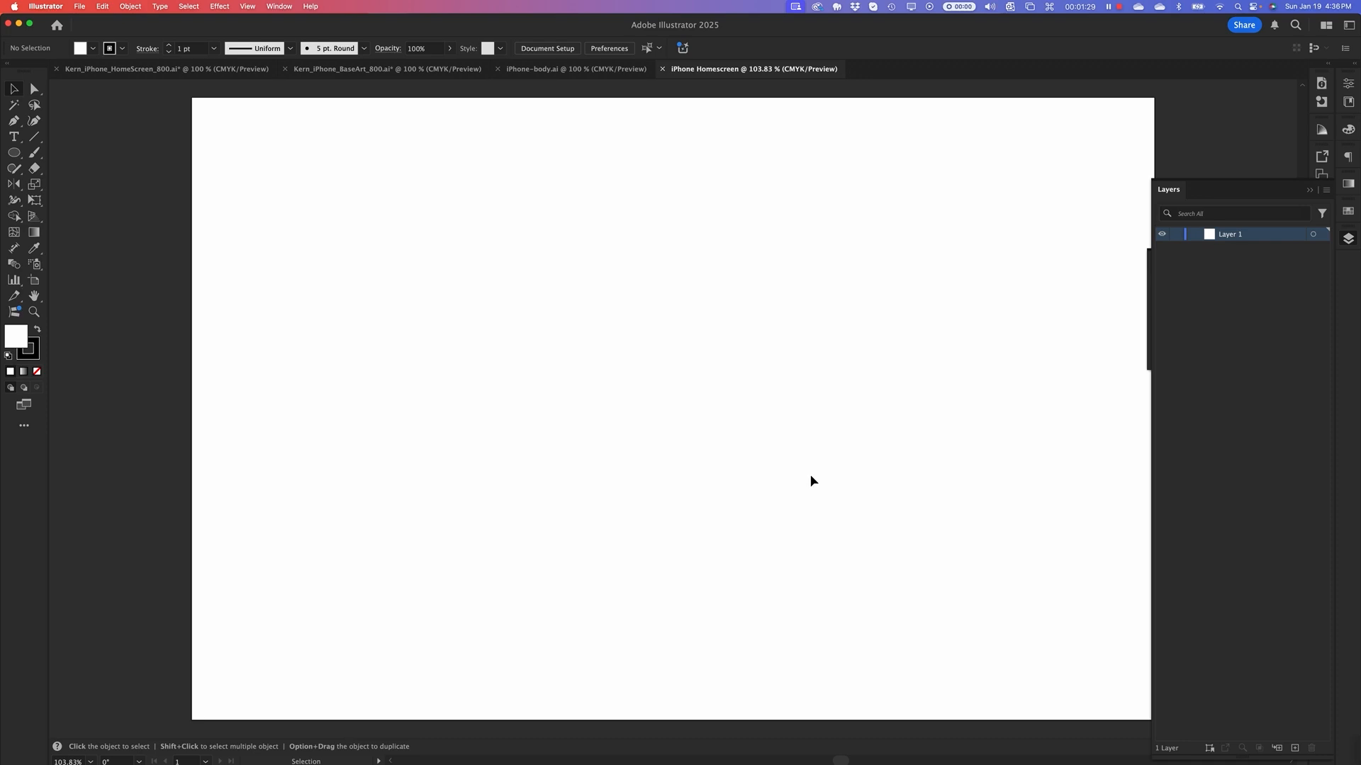
Rename Layer 1 of the new document as "iPhone Body"
key(super+minus)
key(super+minus)
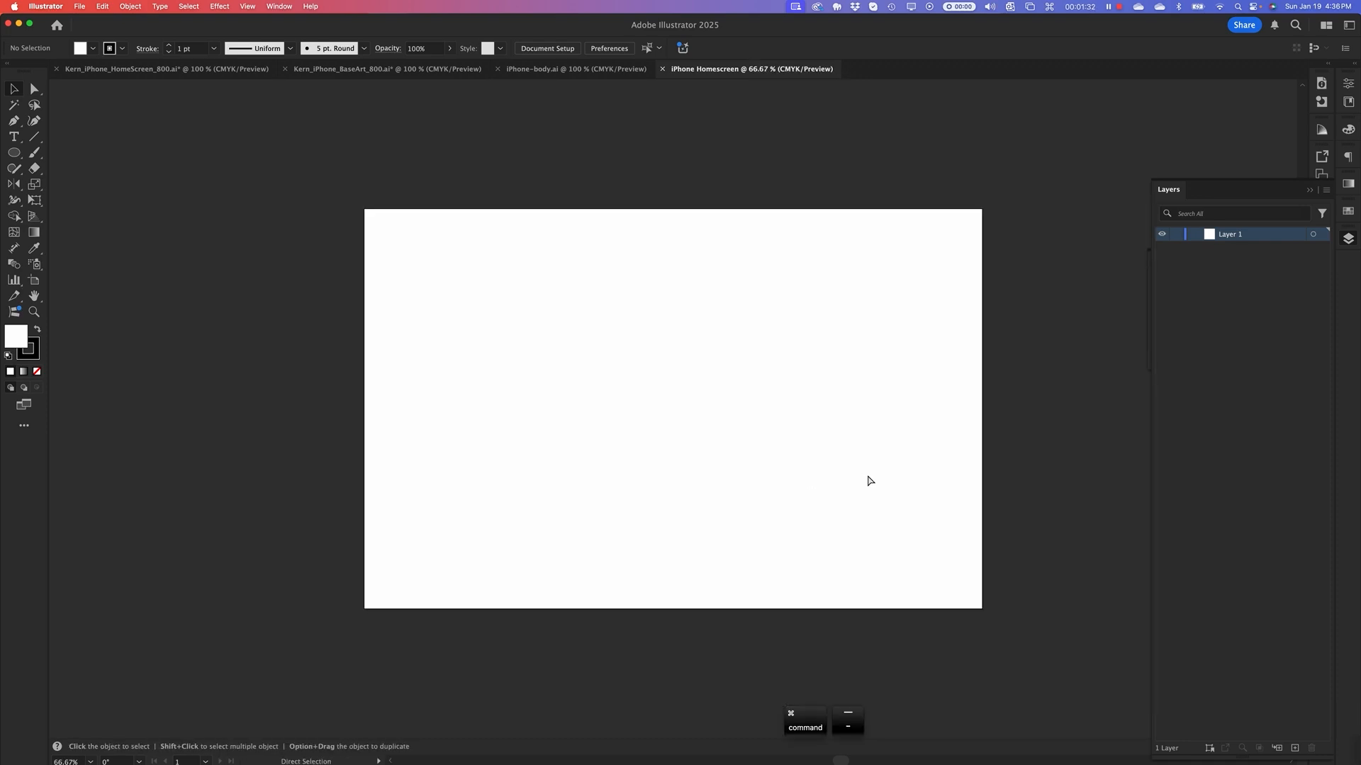
key(space)
drag(803, 481, 669, 462)
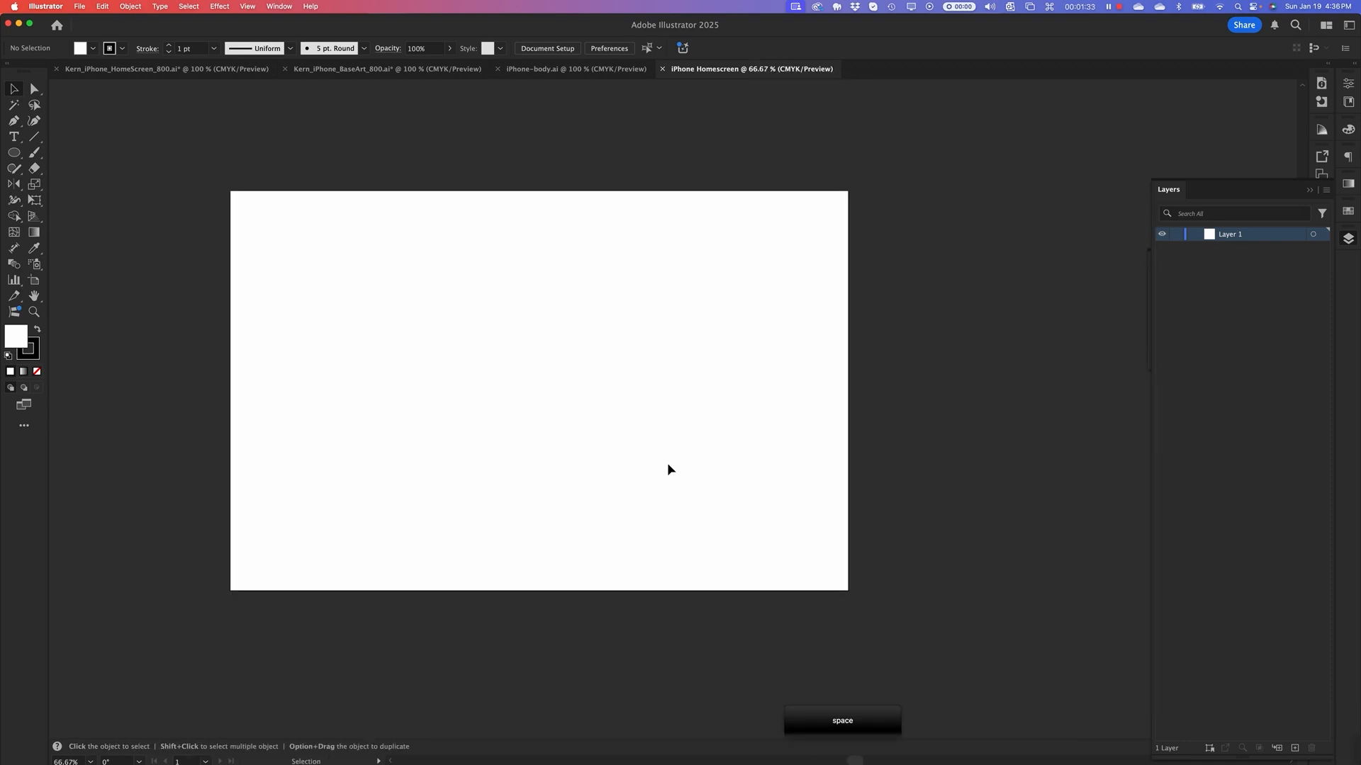
double_click(1229, 235)
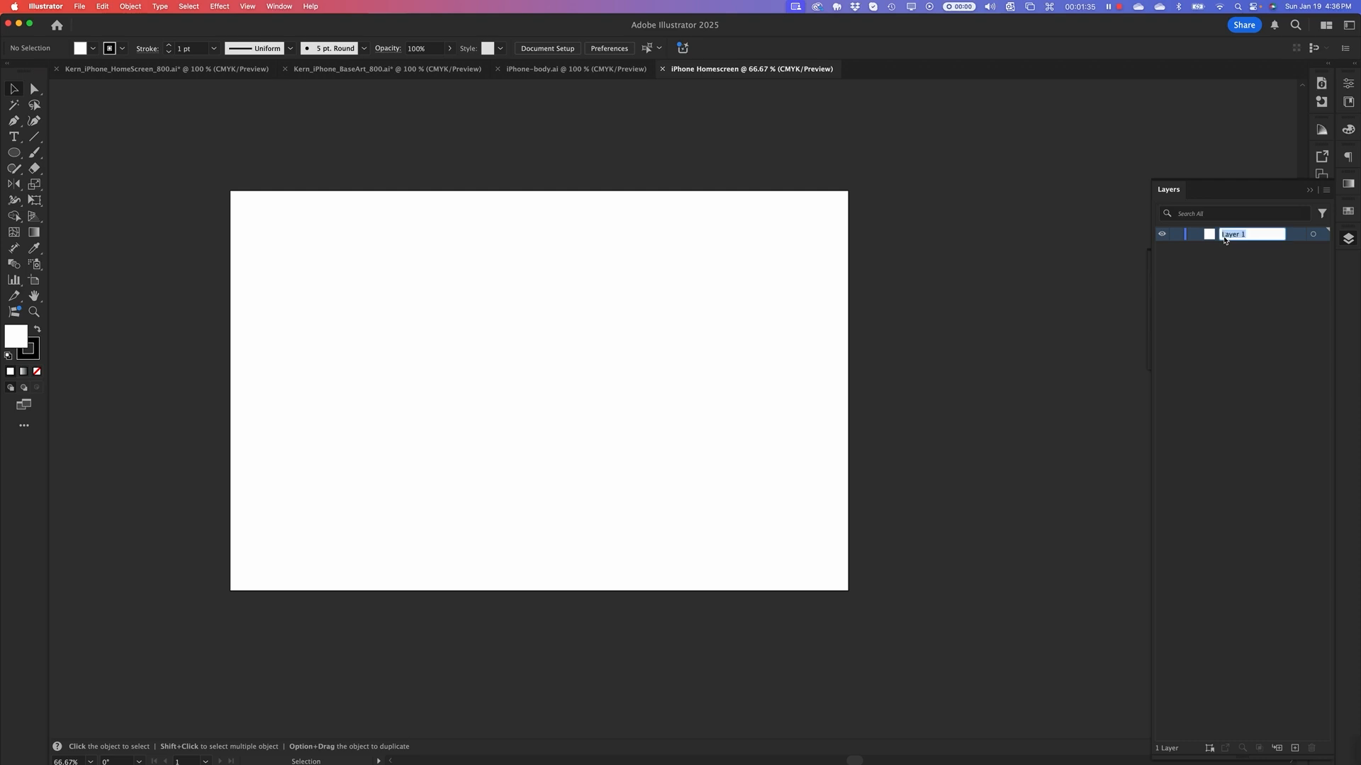
text(iPhone Body)
click(1219, 352)
Extend the layer's name to "iPhone Body [Placed]"
click(1262, 236)
double_click(1257, 237)
click(1262, 234)
text(()
text(Placed])
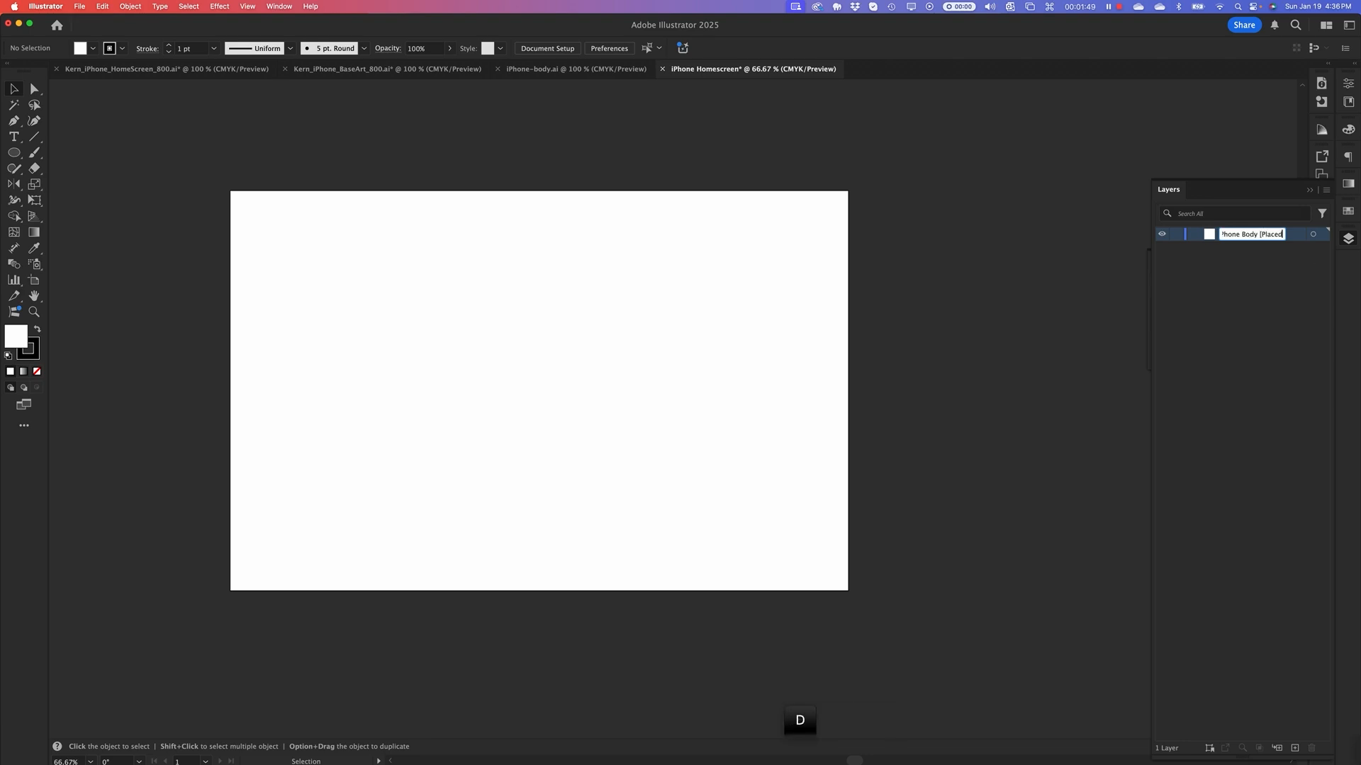
click(1269, 327)
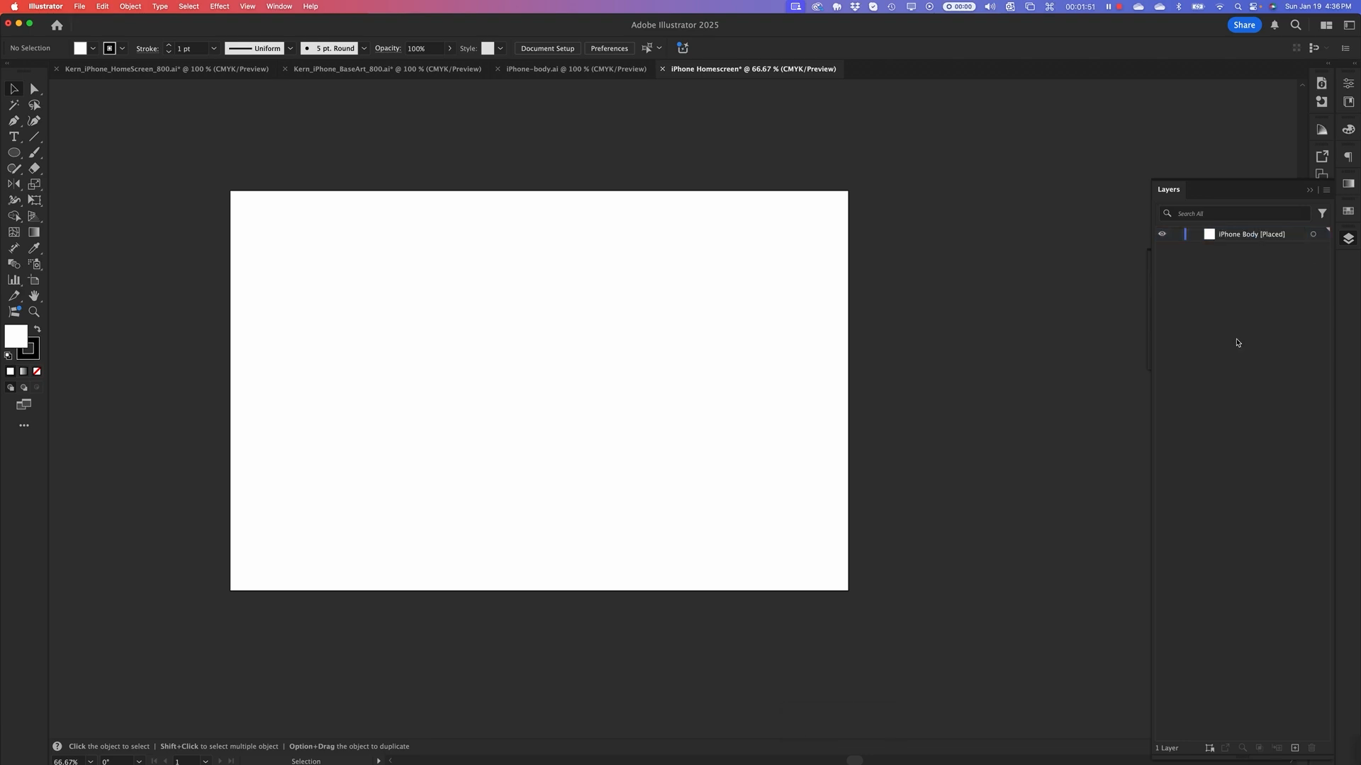
Place iPhone-body.ai as a linked file, starting at the artboard's upper-left corner
click(83, 11)
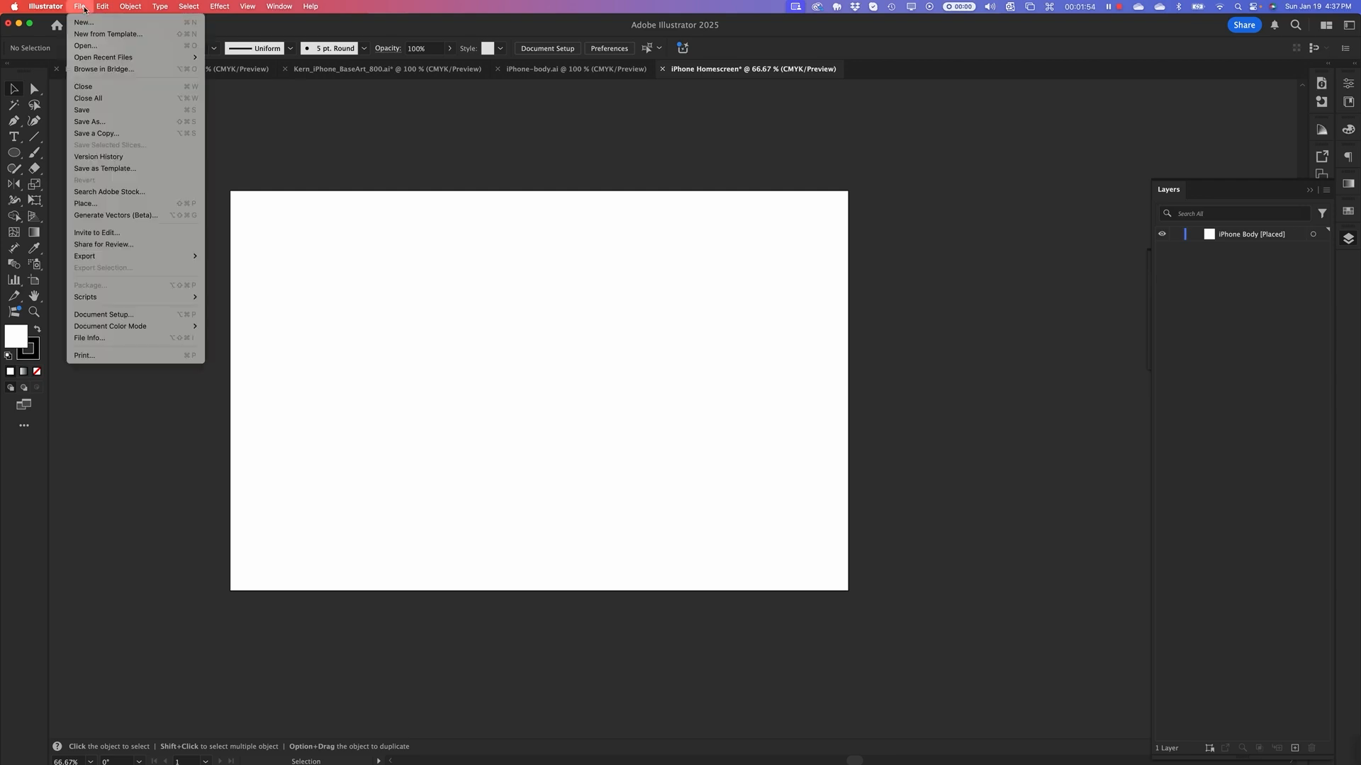
click(101, 204)
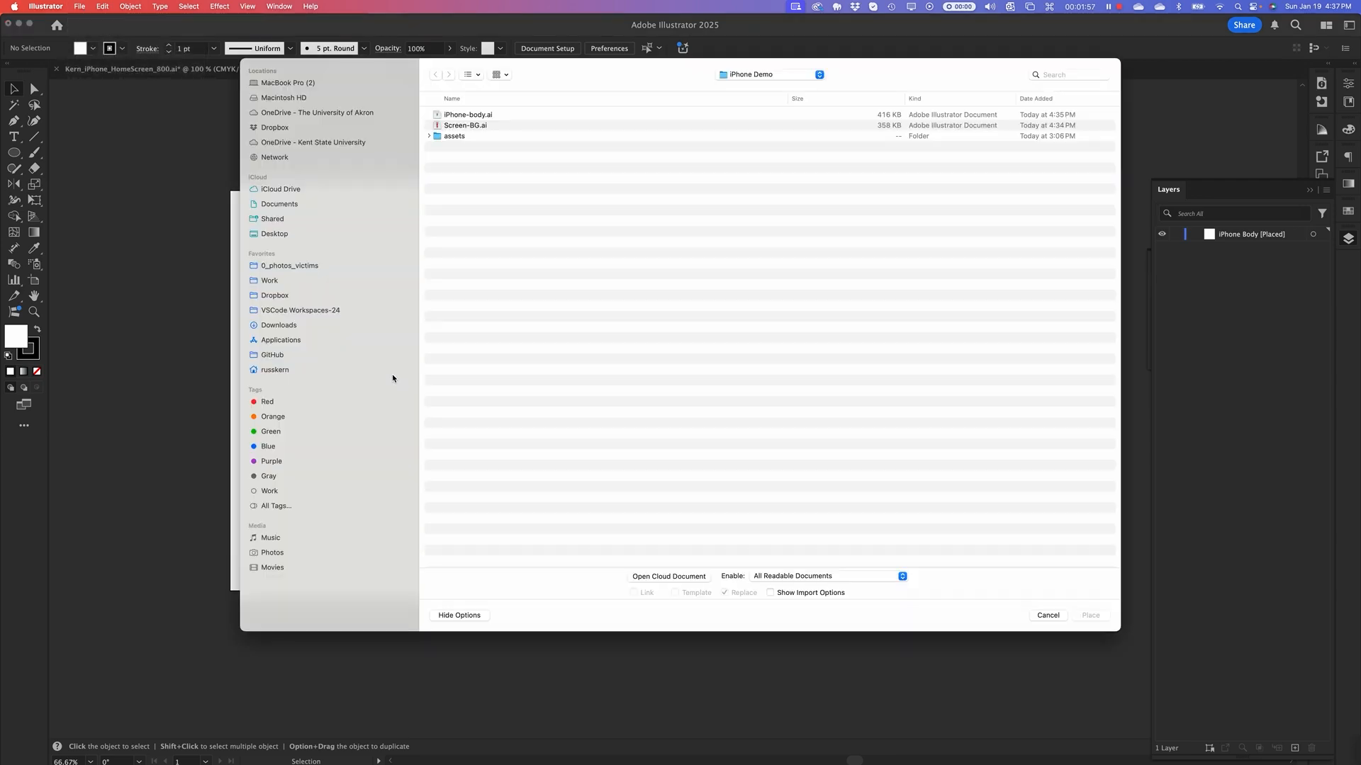
click(450, 119)
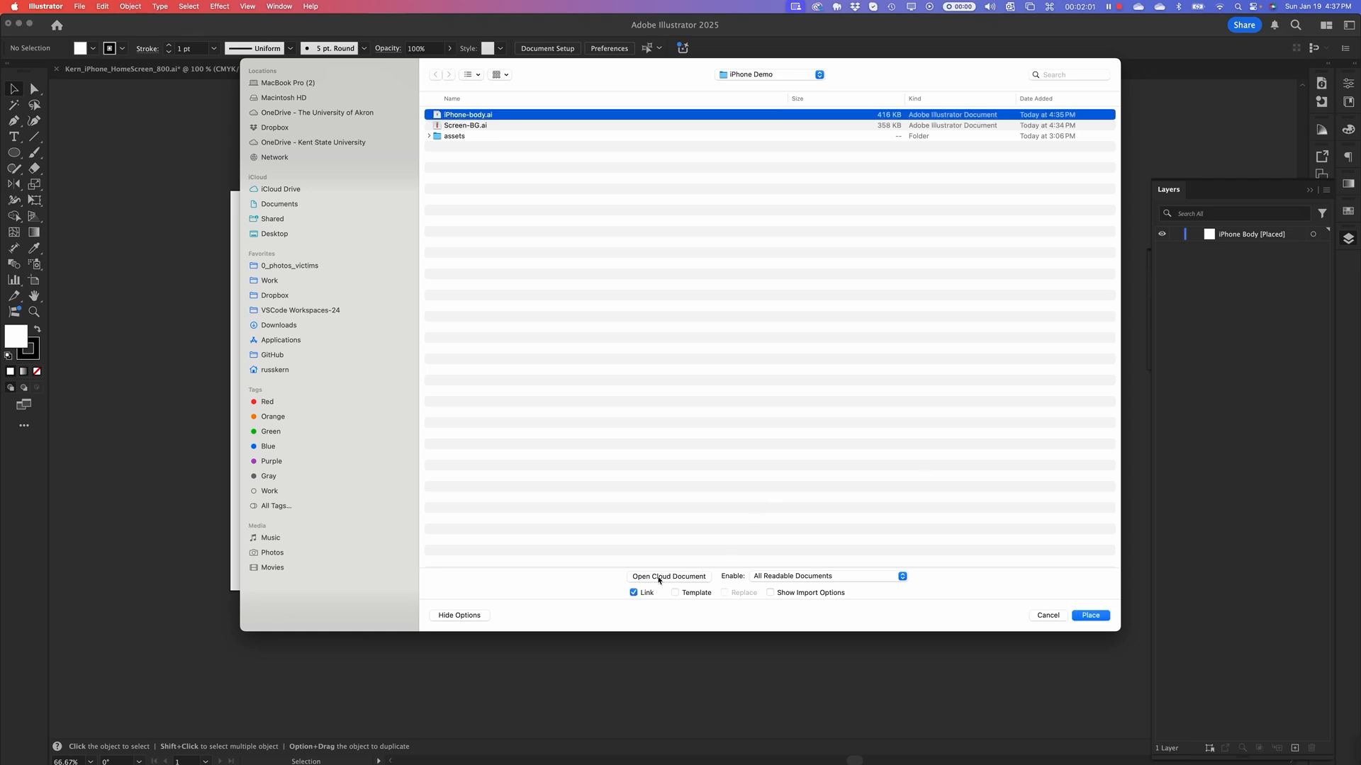
click(1105, 618)
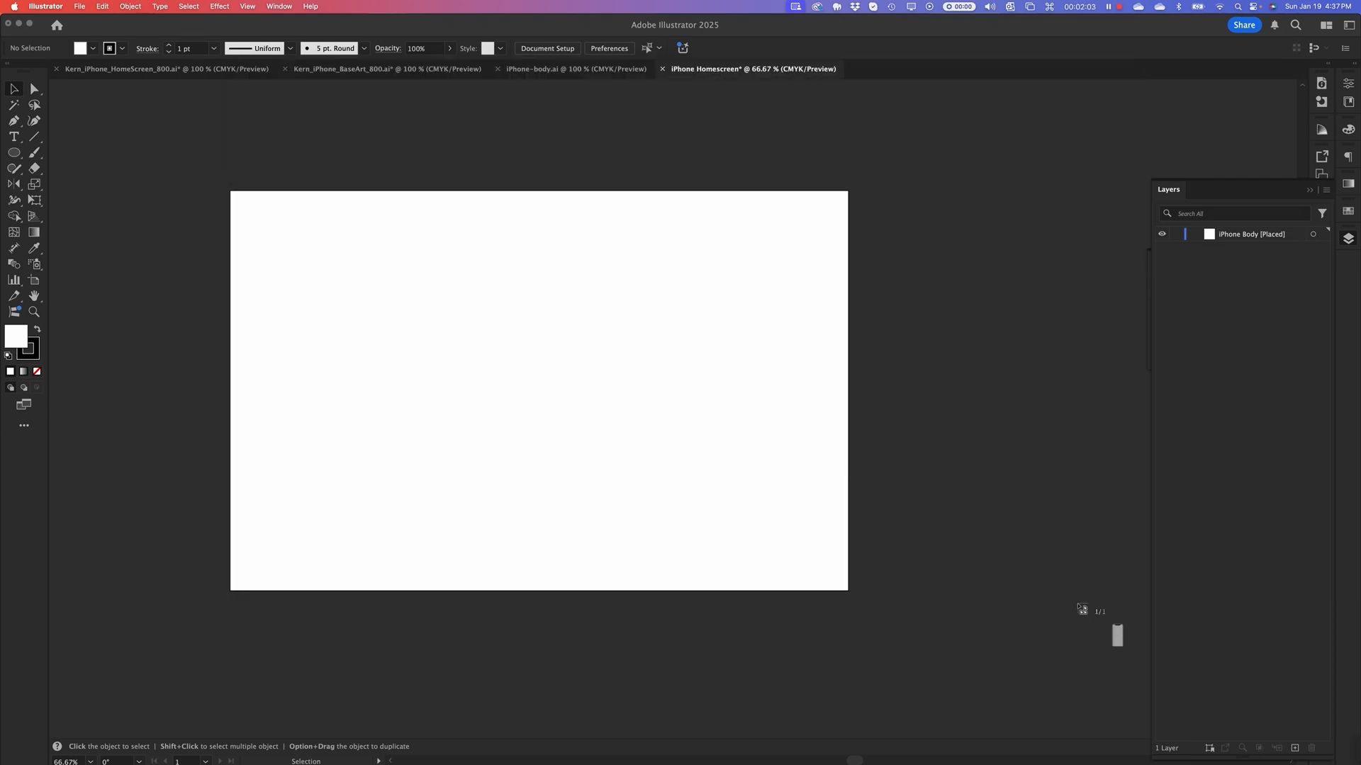
click(231, 192)
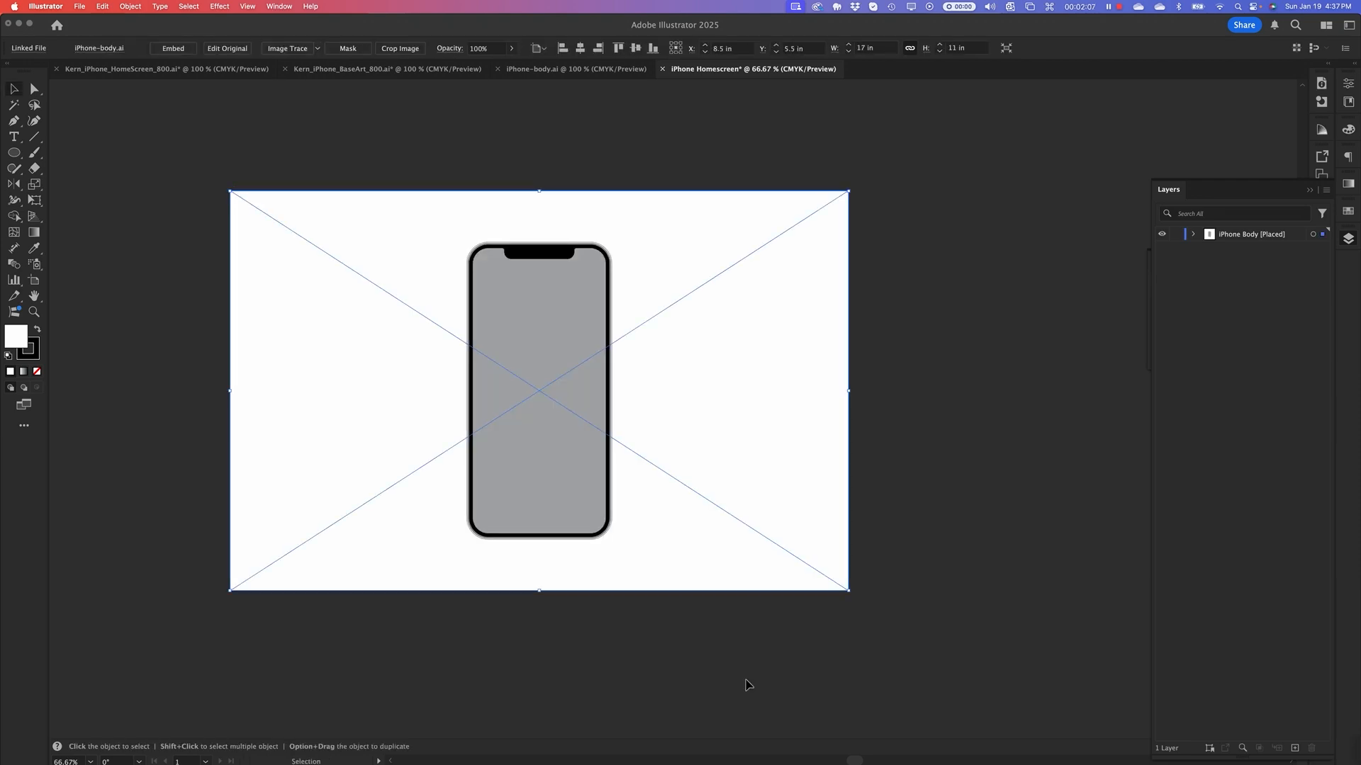
Centre the placed phone artwork horizontally and vertically on the artboard and deselect it
drag(620, 240, 508, 368)
click(580, 50)
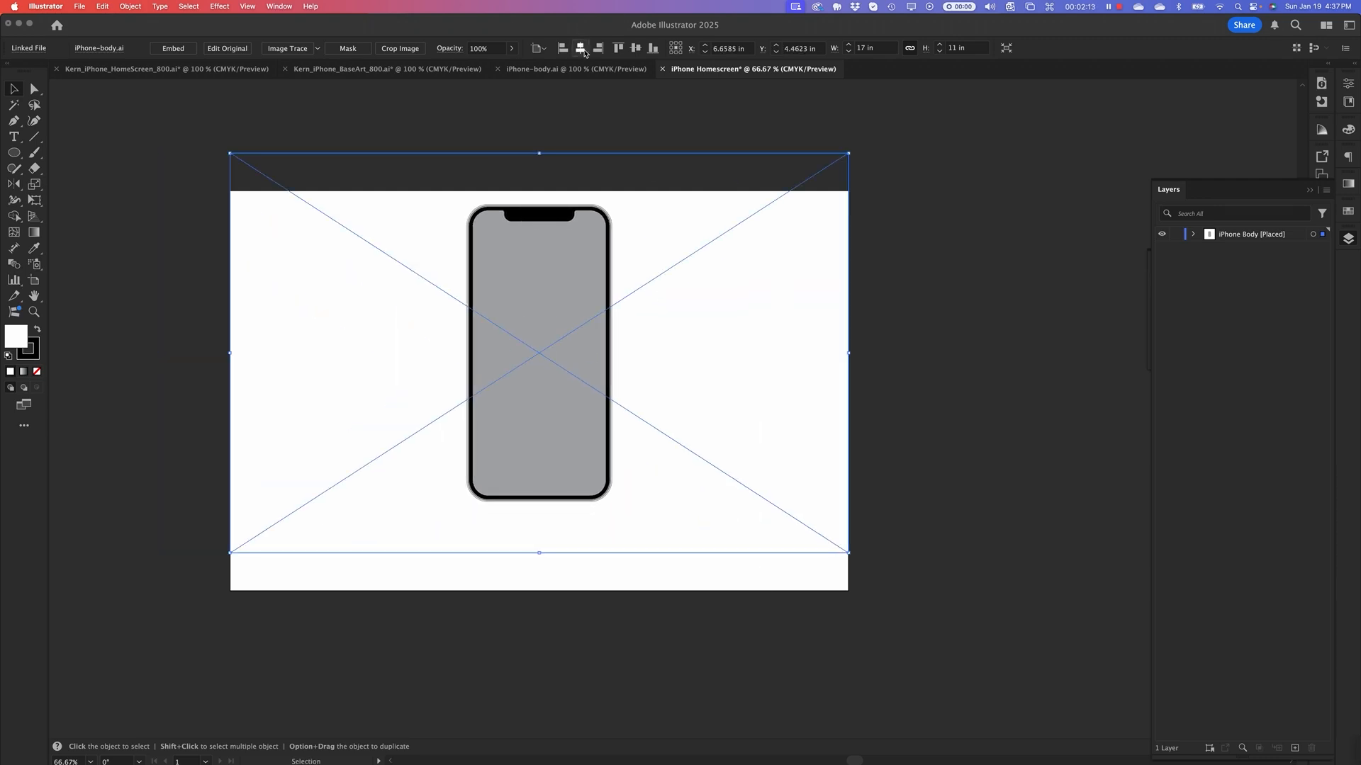
click(636, 50)
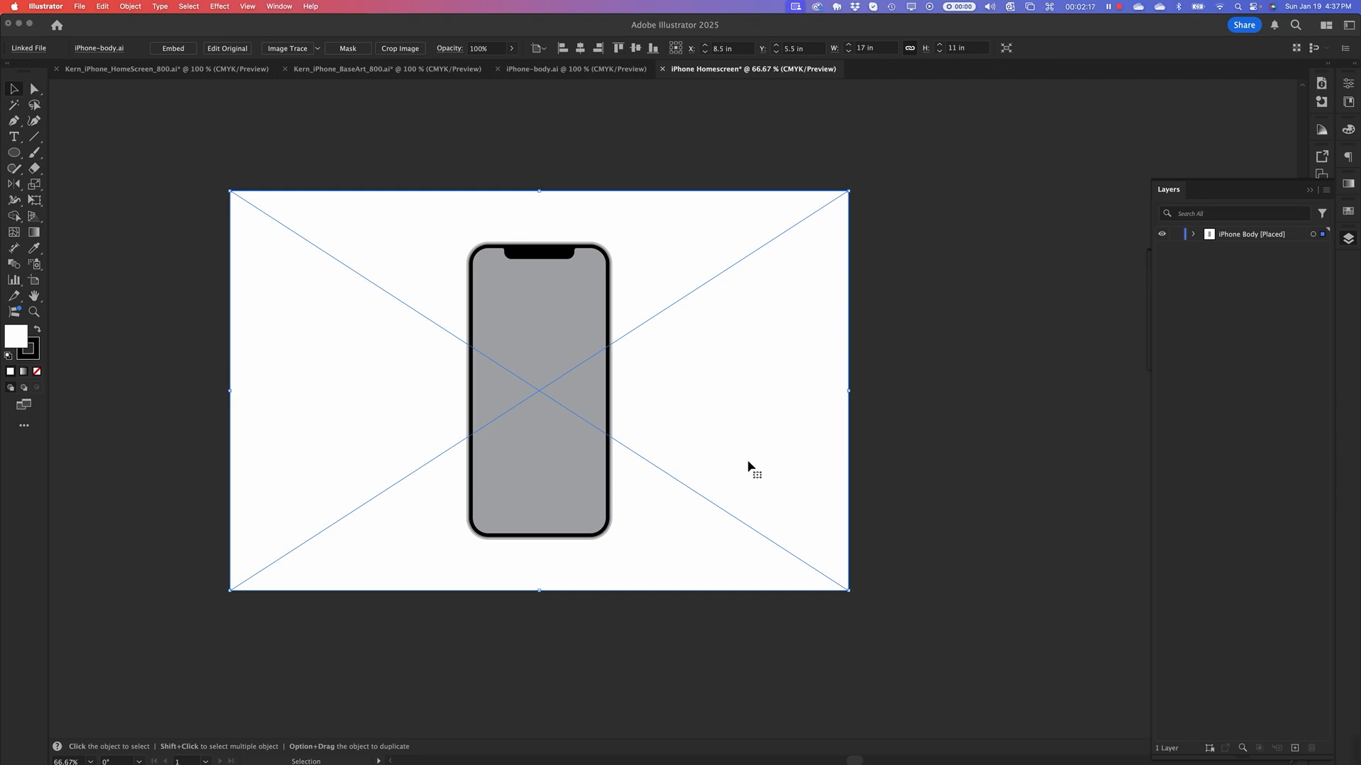
click(501, 134)
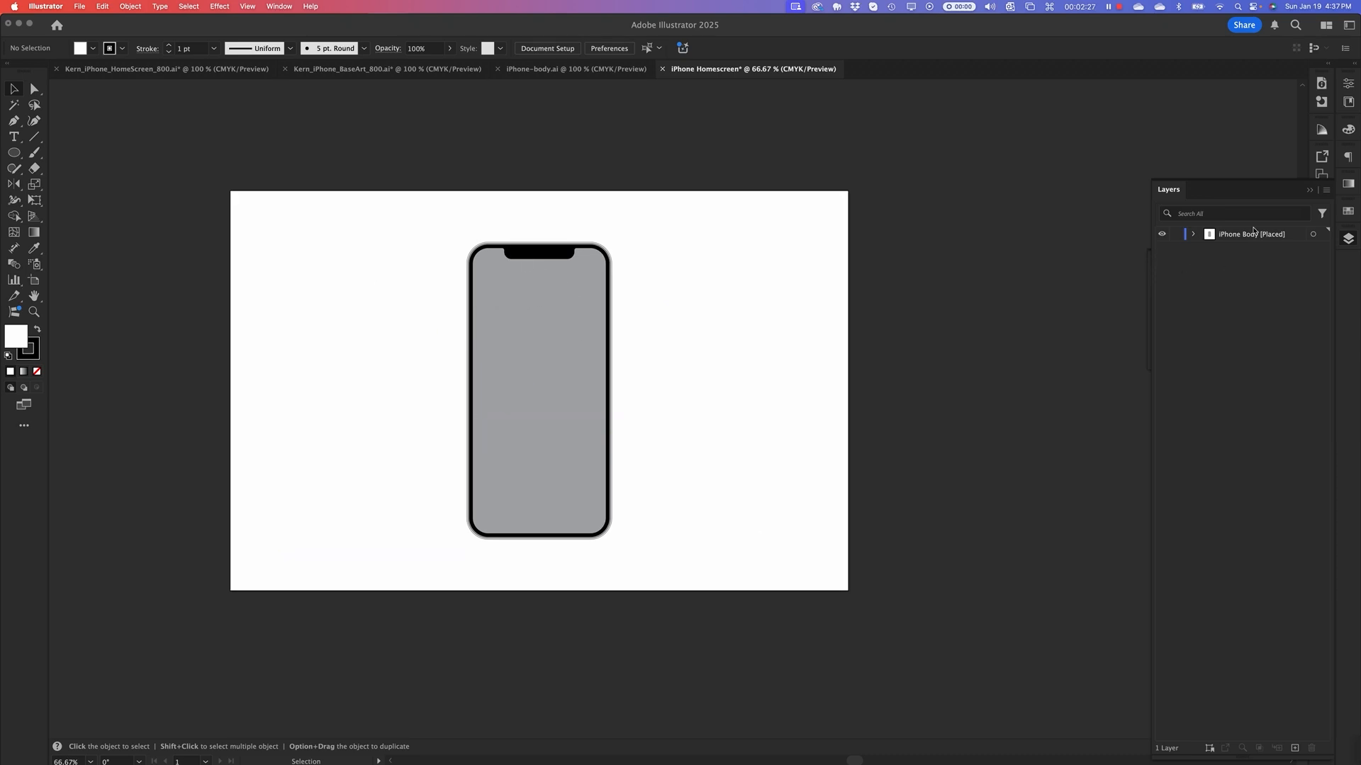
Lock the iPhone Body [Placed] layer and add a layer named "Screen" above it
click(1179, 239)
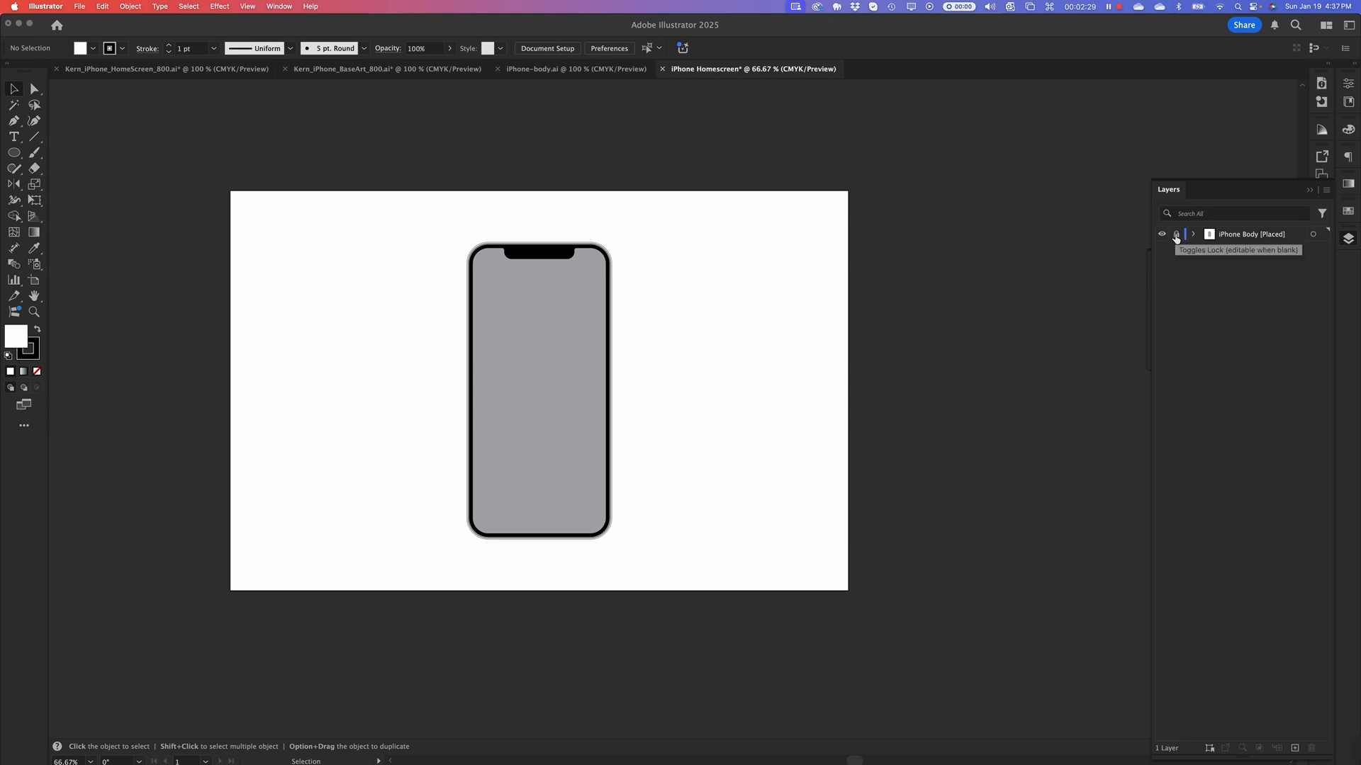
click(1294, 749)
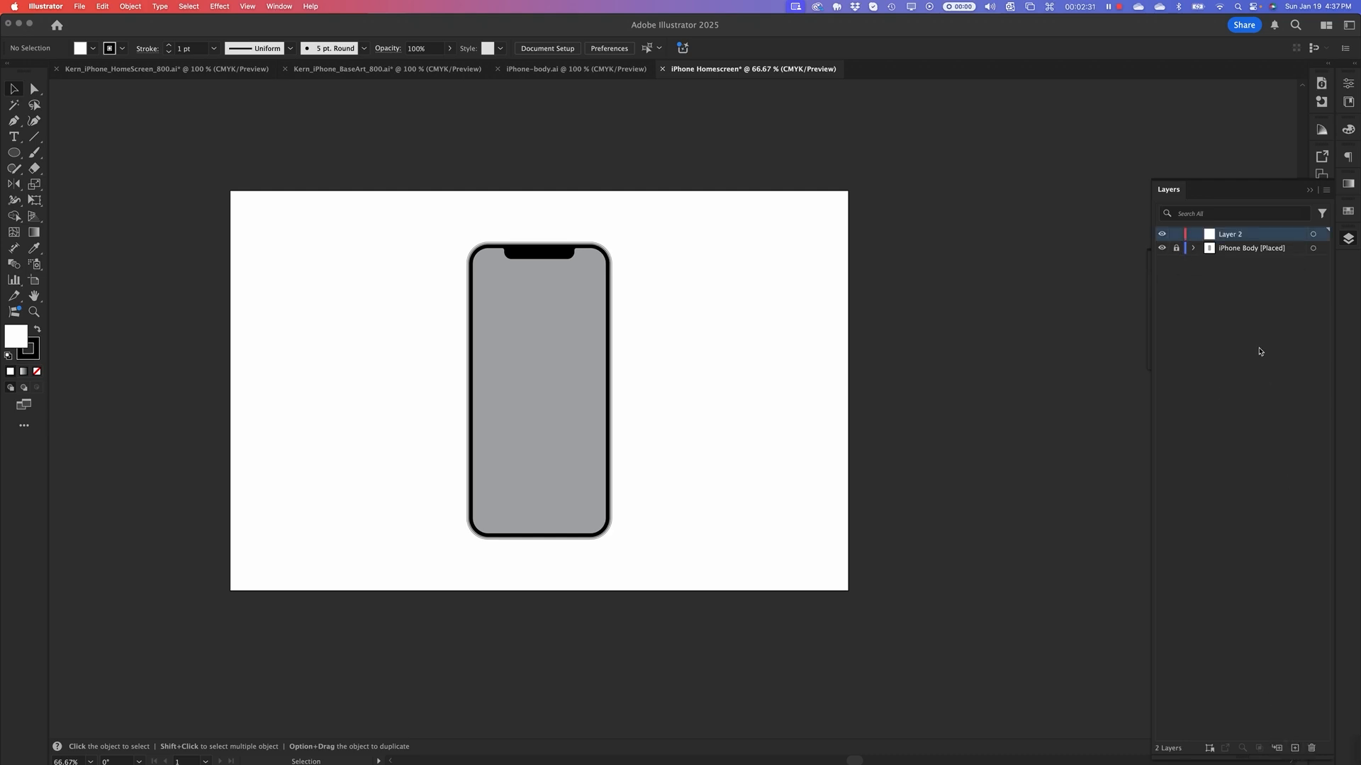
double_click(1232, 235)
text(Screen)
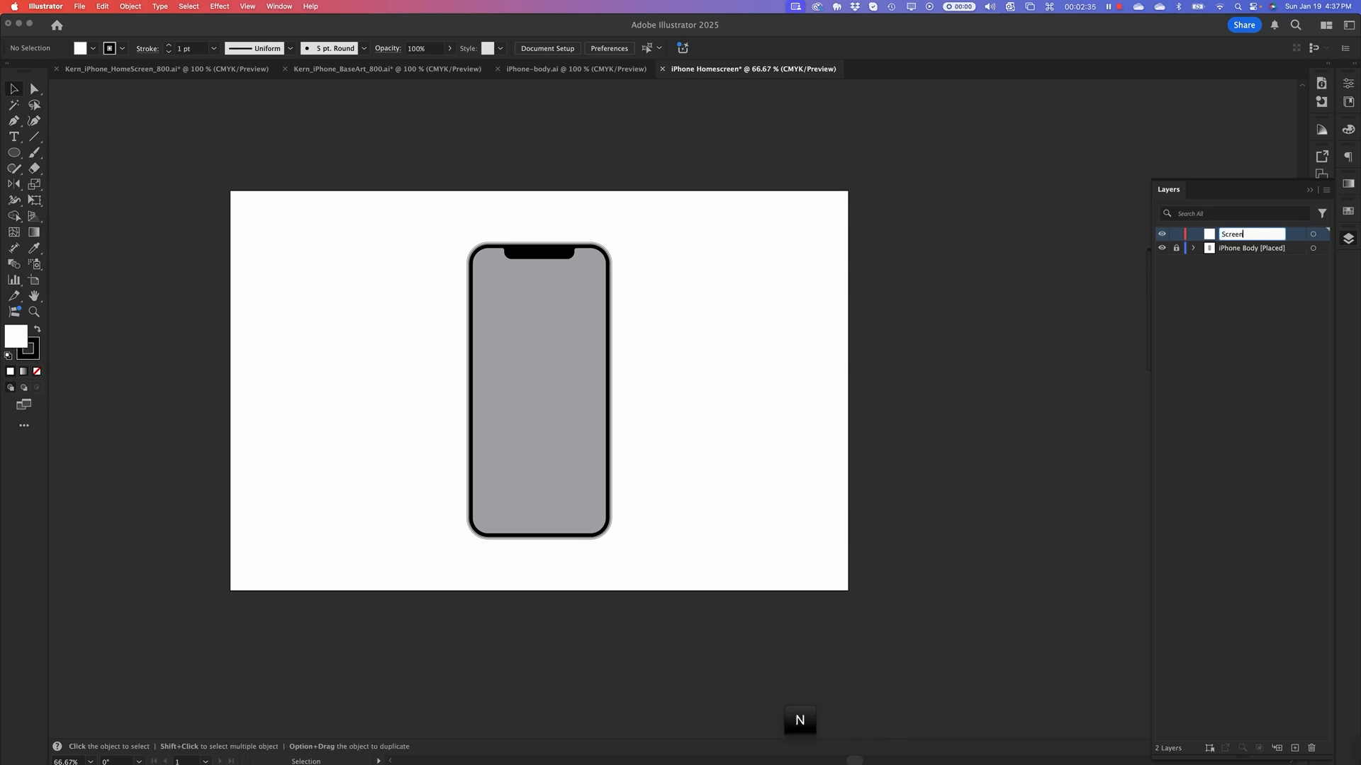
click(1228, 353)
Save the document as iPhone Homescreen.ai in the iPhone Demo folder, in Illustrator 2020 format
key(super)
key(super+s)
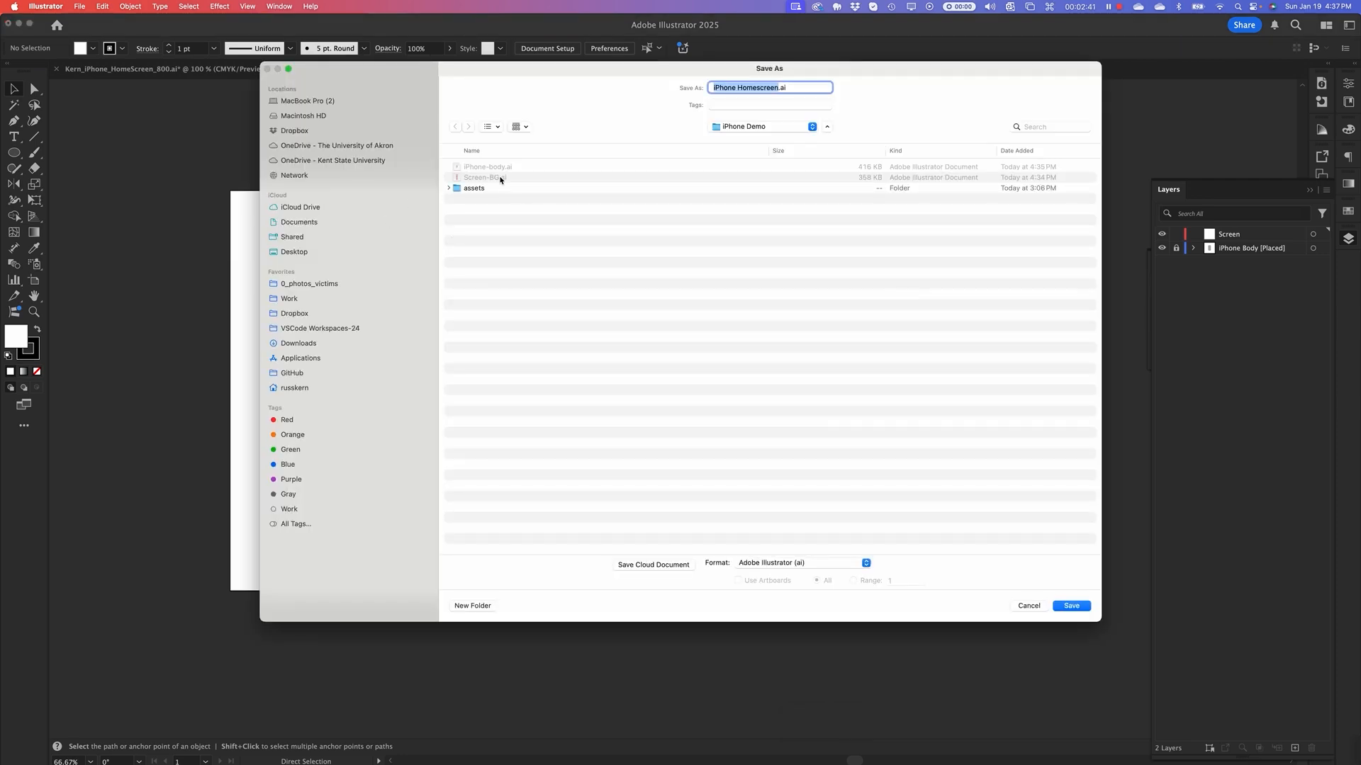
click(1068, 607)
click(449, 470)
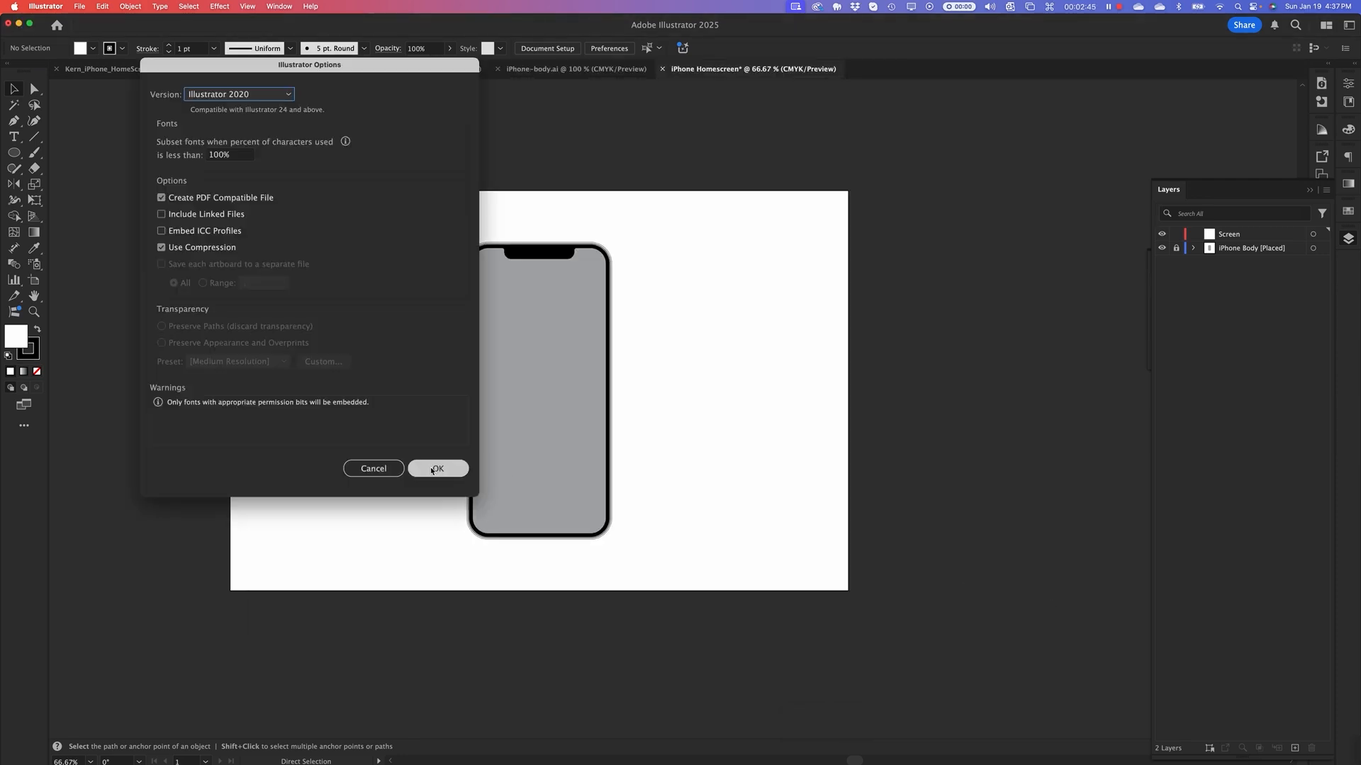
In the iPhone-body.ai document, fill the notched grey screen shape with a light green swatch and keep it selected
drag(692, 459, 782, 435)
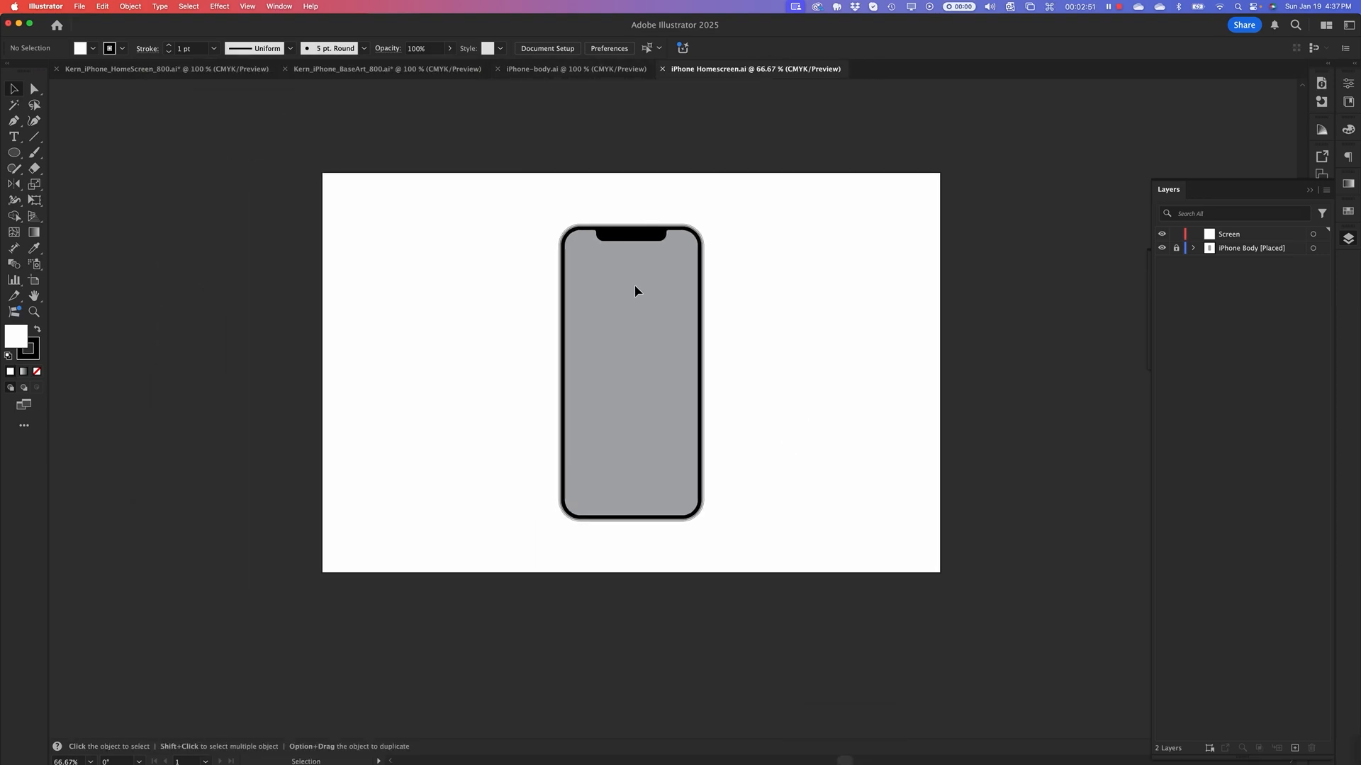
click(520, 70)
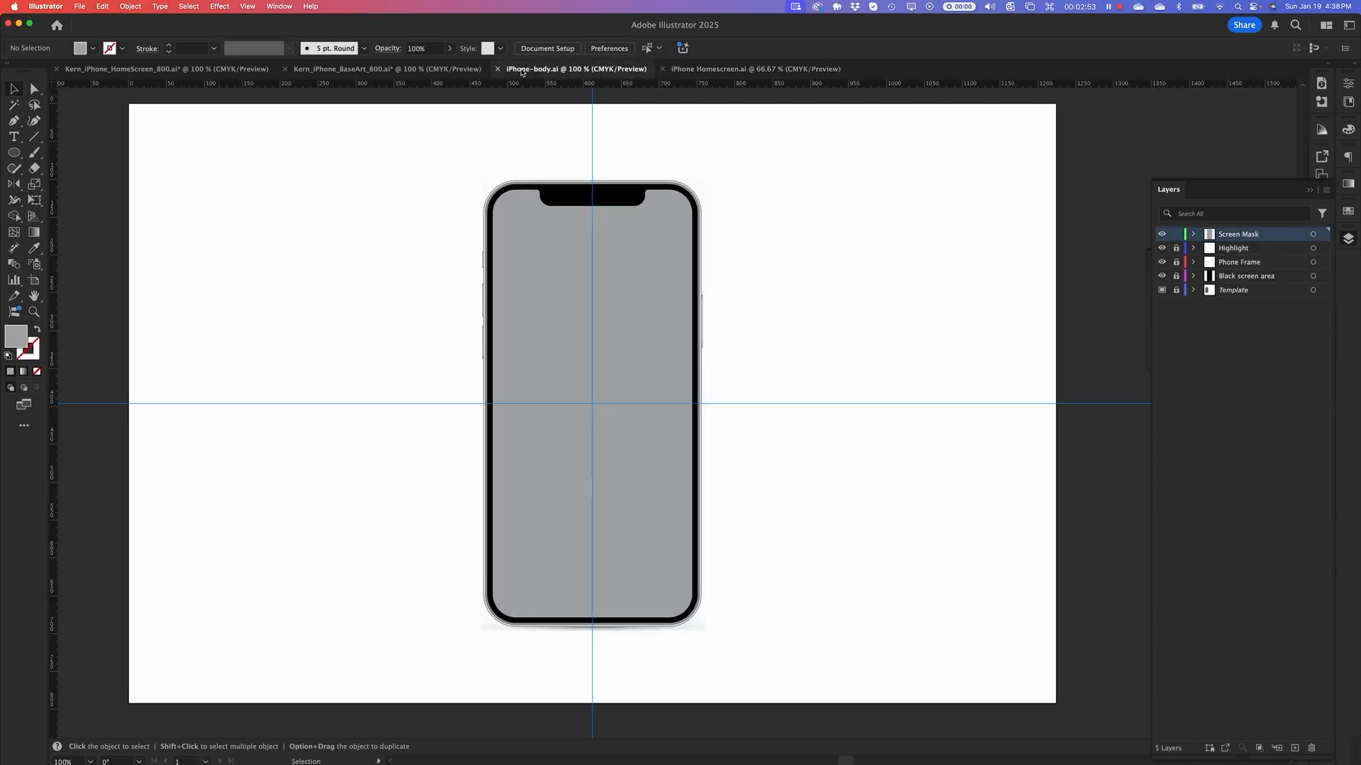
click(680, 69)
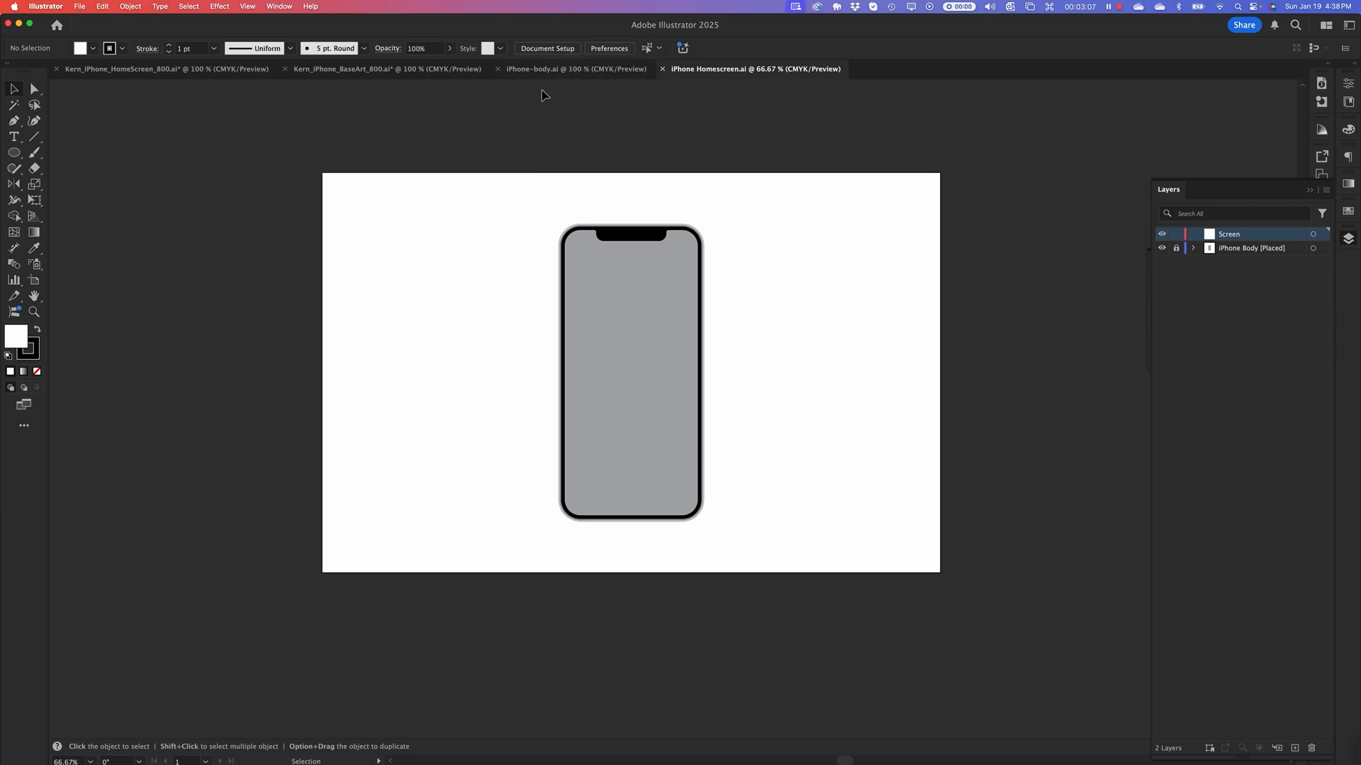
click(556, 73)
click(601, 273)
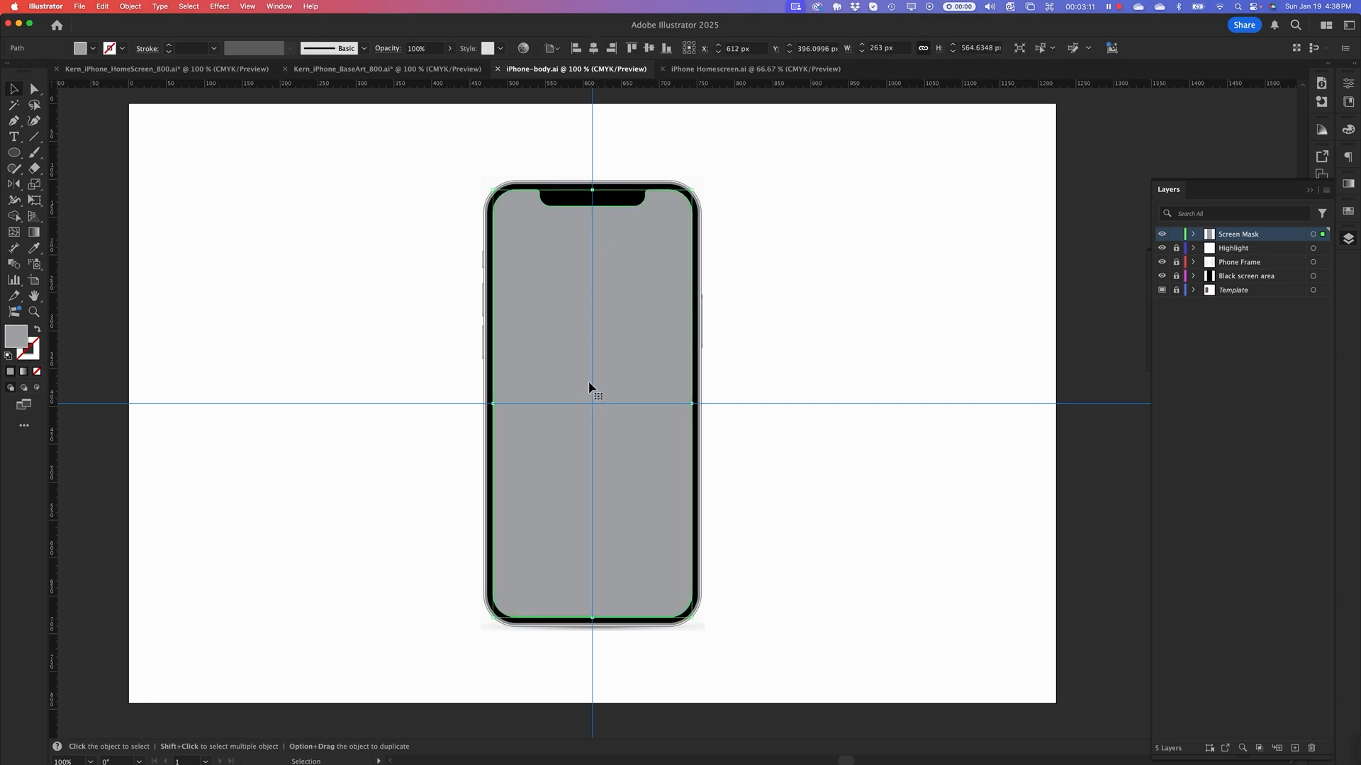
click(1348, 210)
click(1185, 257)
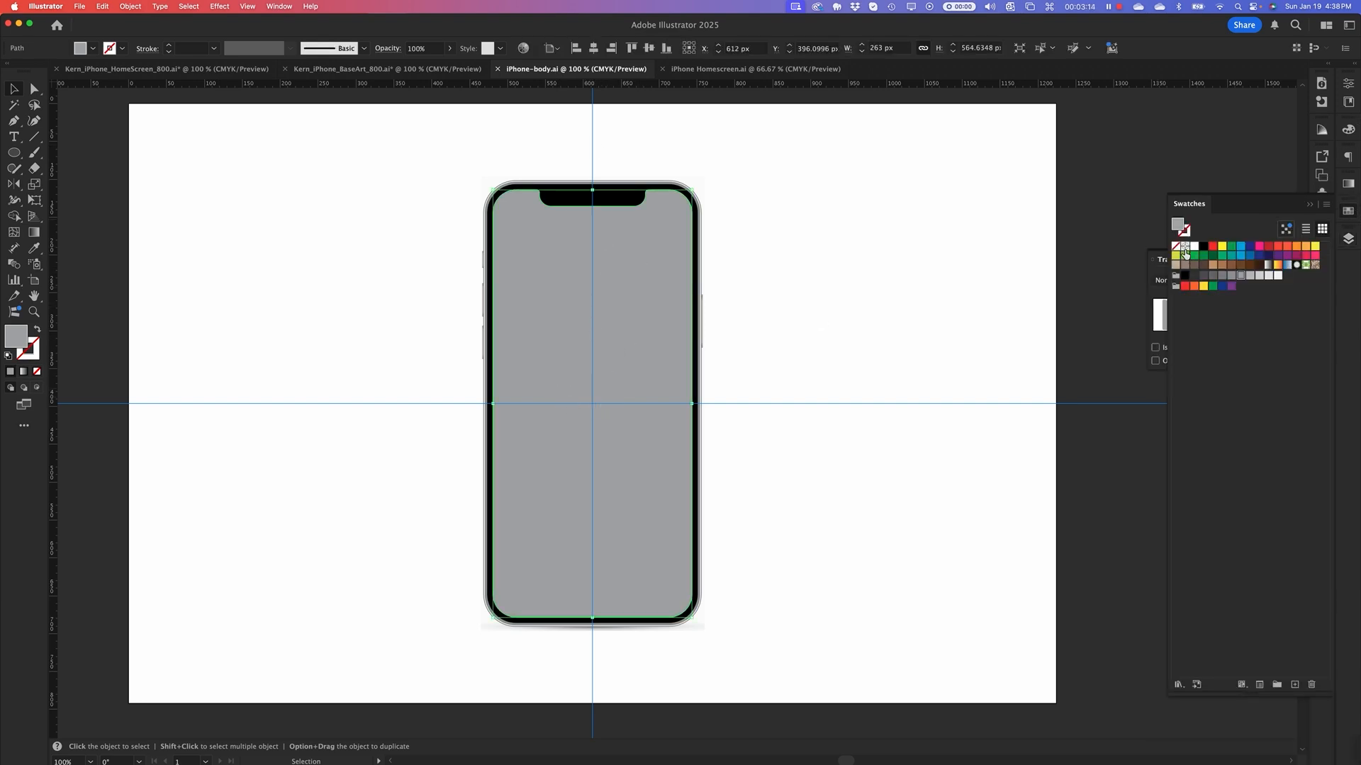
click(935, 310)
click(635, 308)
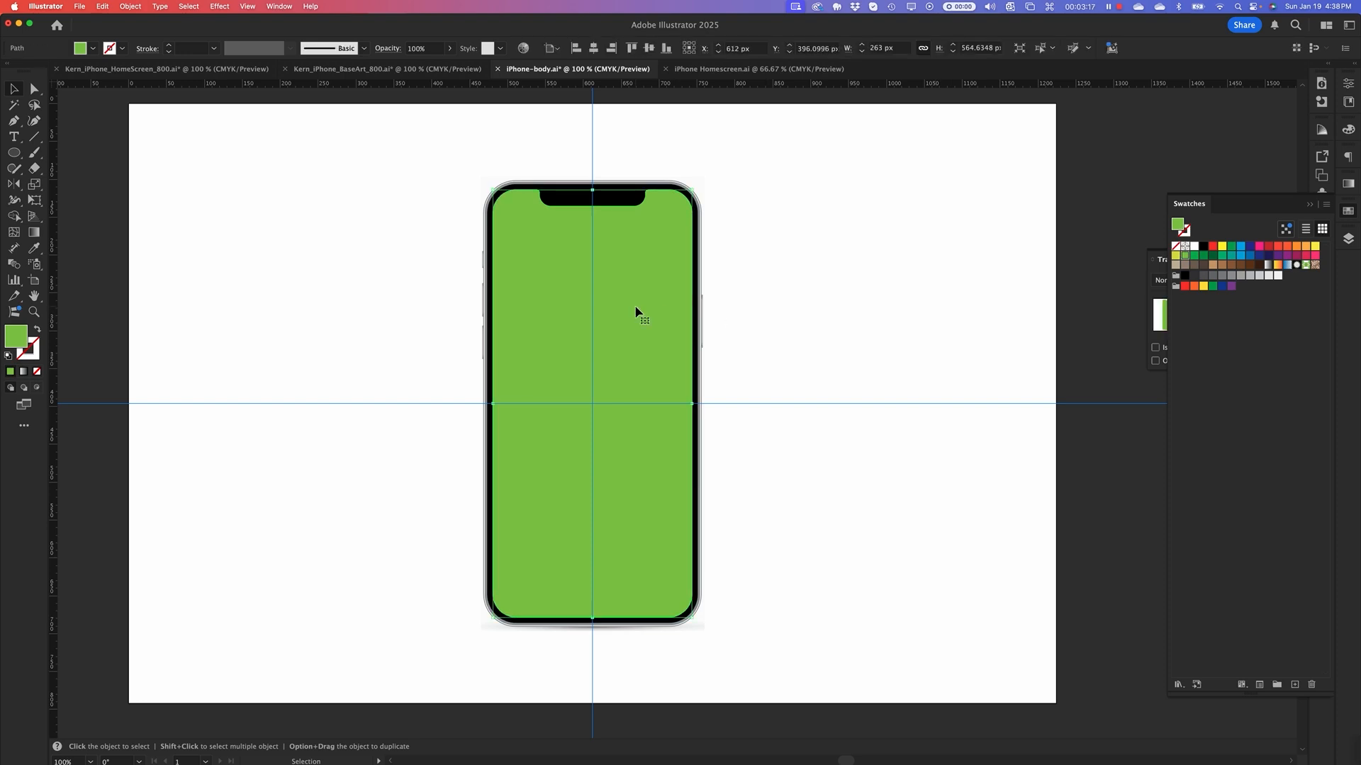
Copy the green screen shape
key(super+c)
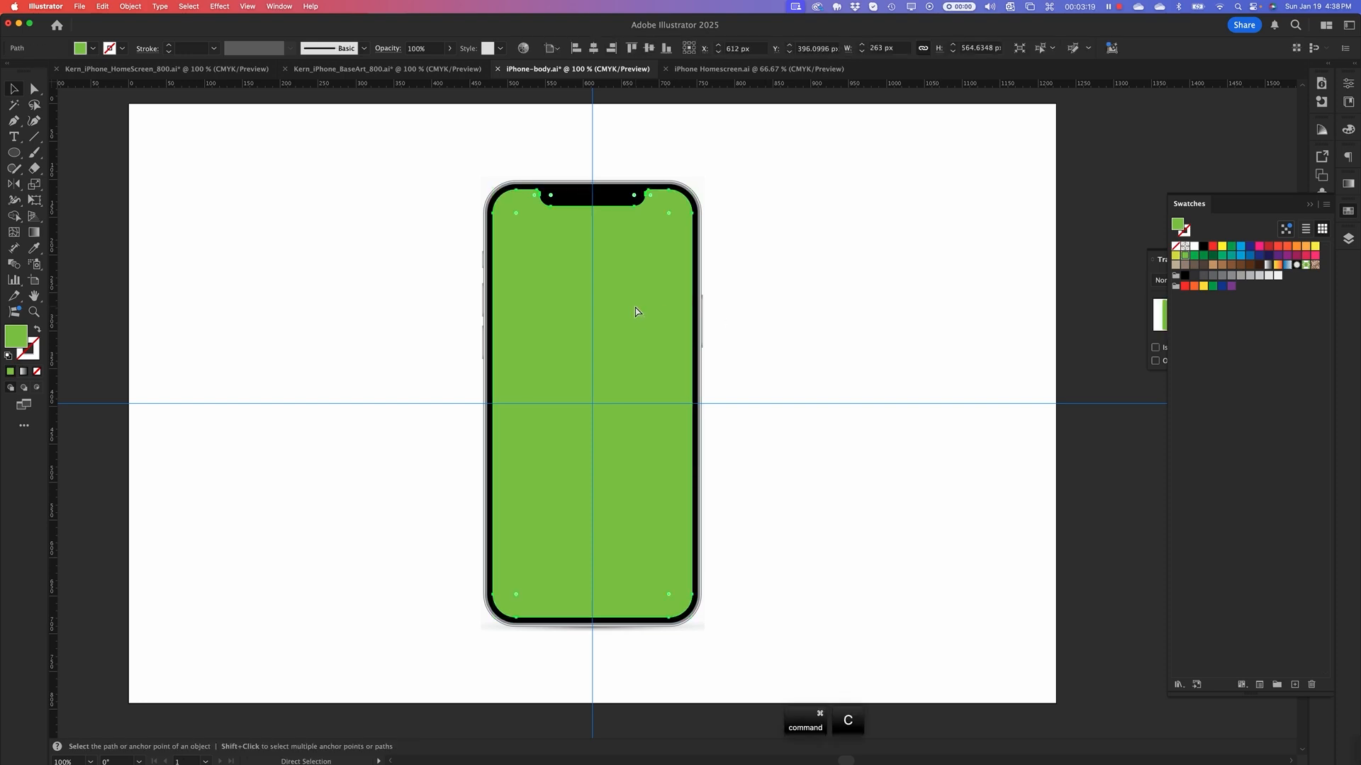
click(102, 7)
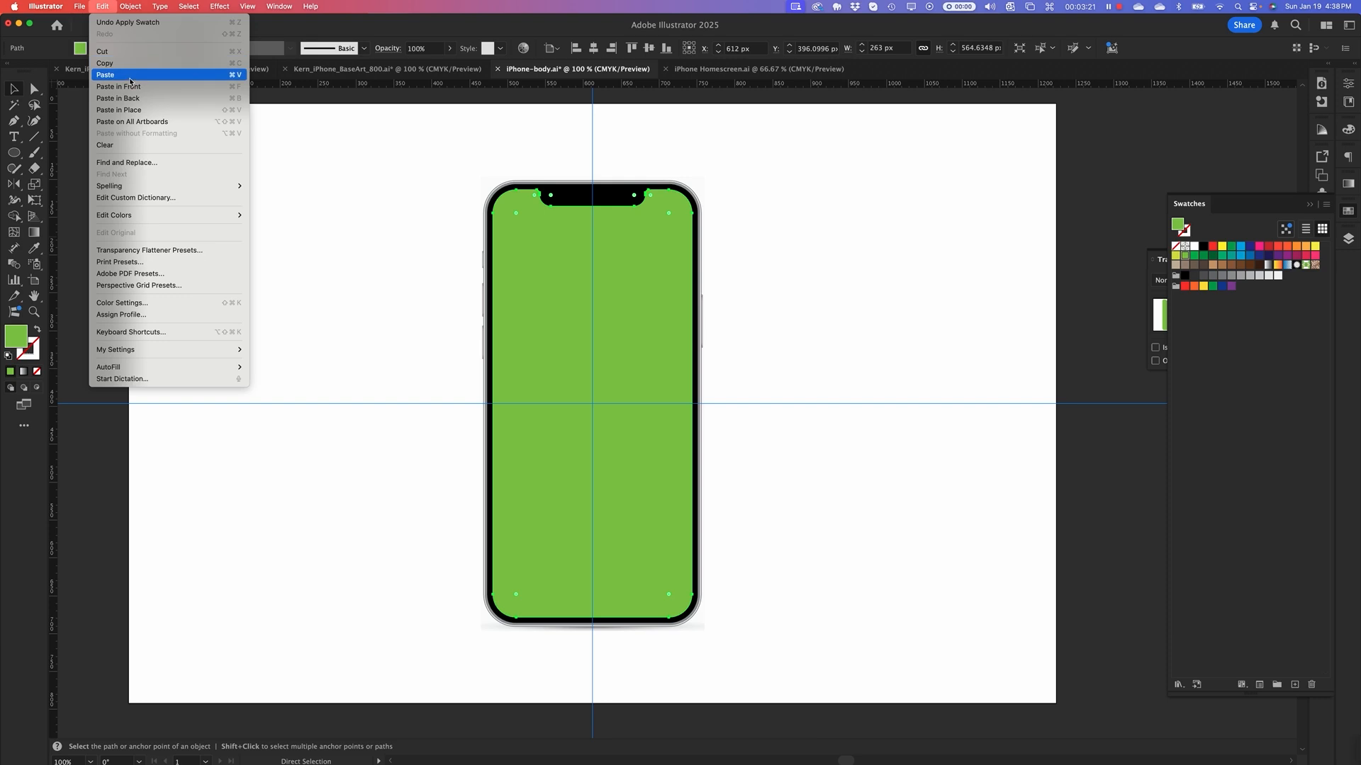
click(133, 64)
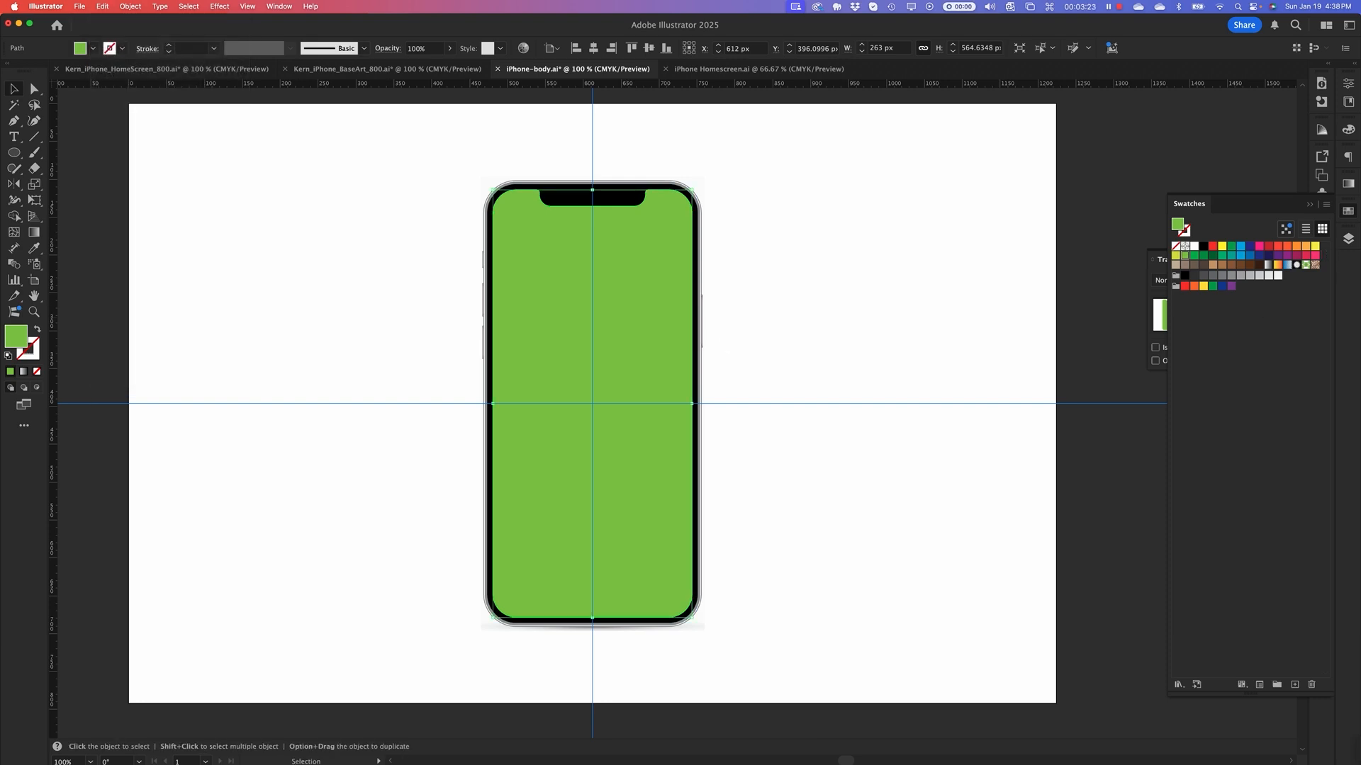
Hide the Screen Mask layer and save the iPhone-body.ai document
click(1349, 239)
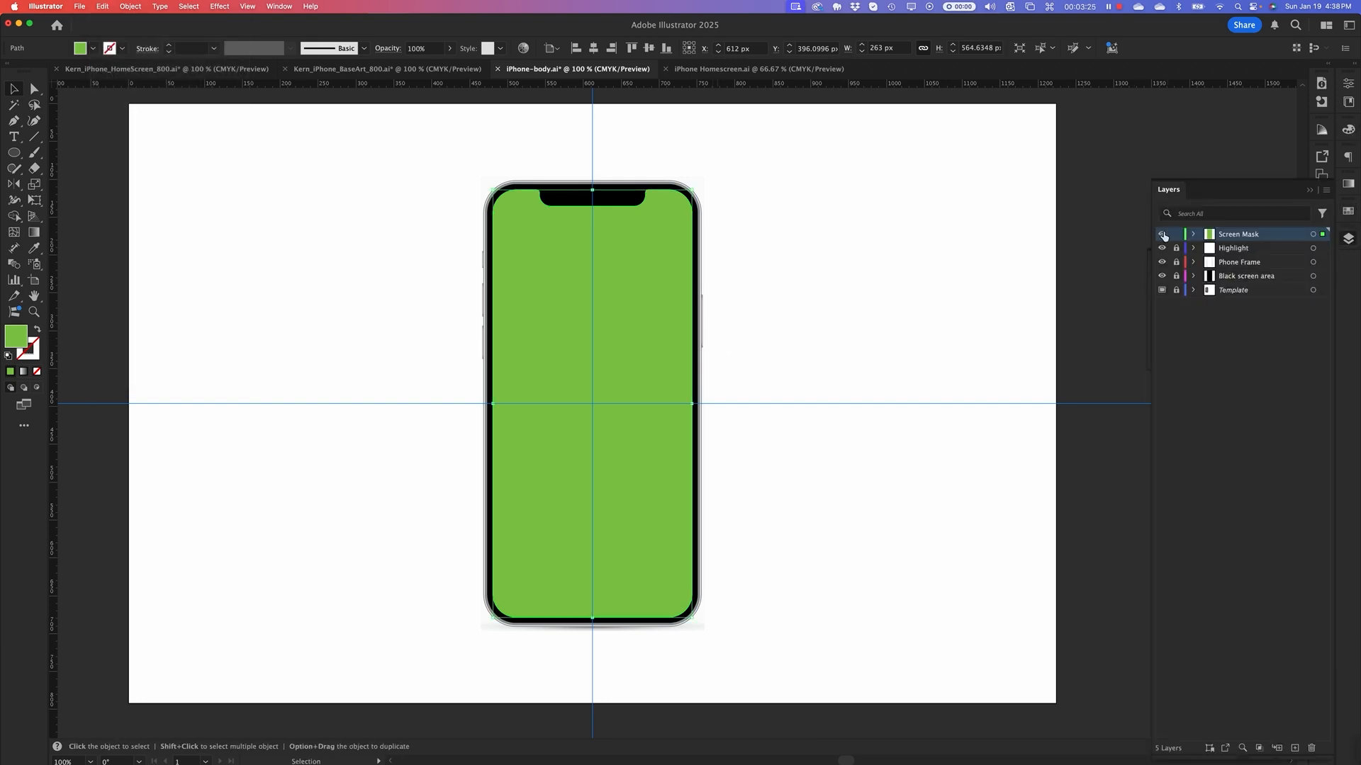
click(1162, 234)
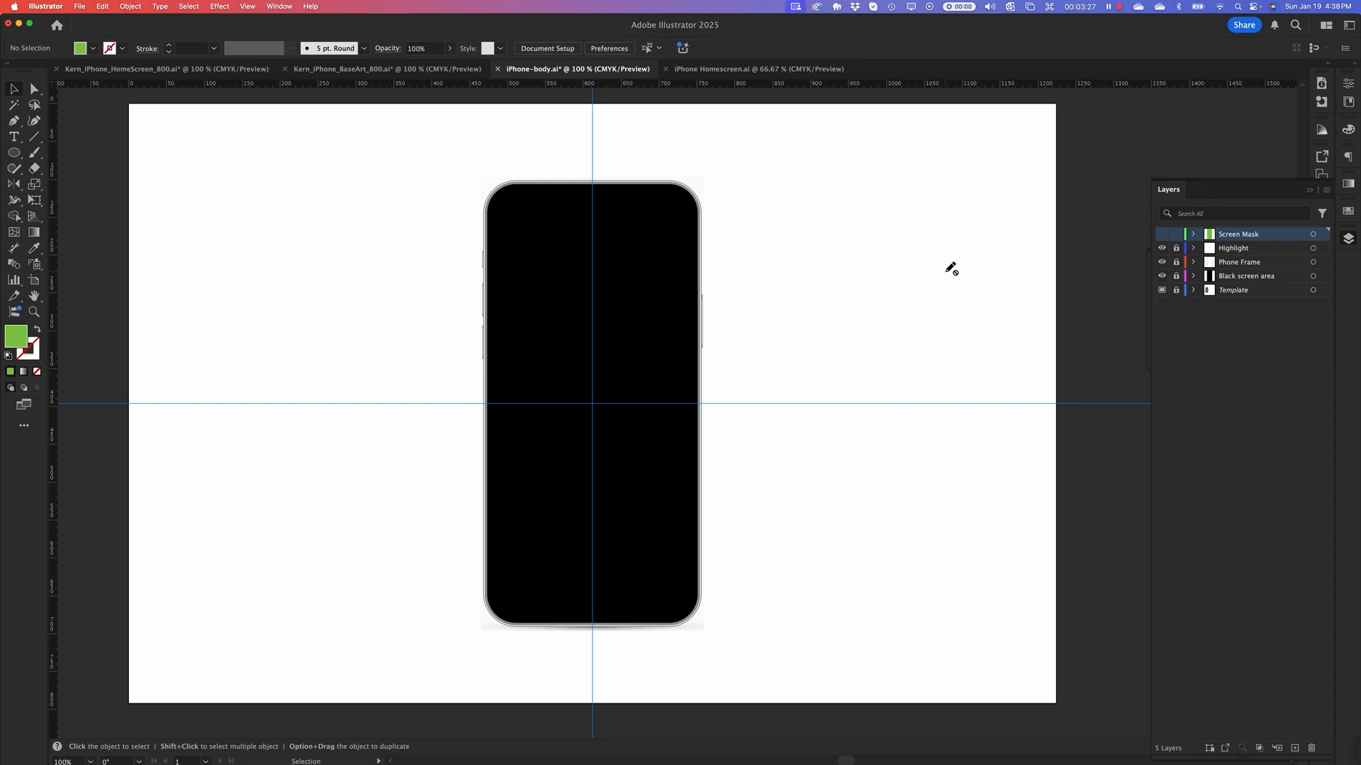
key(super)
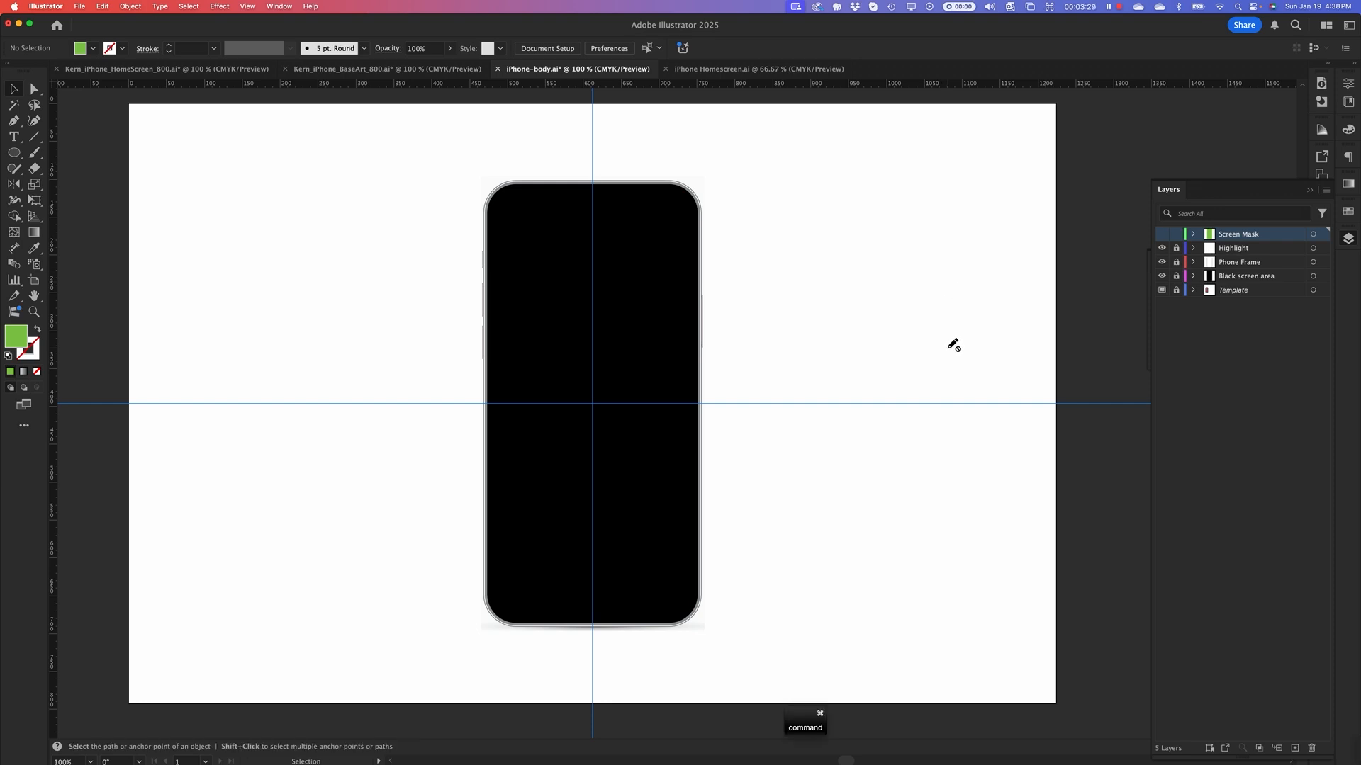
key(super+s)
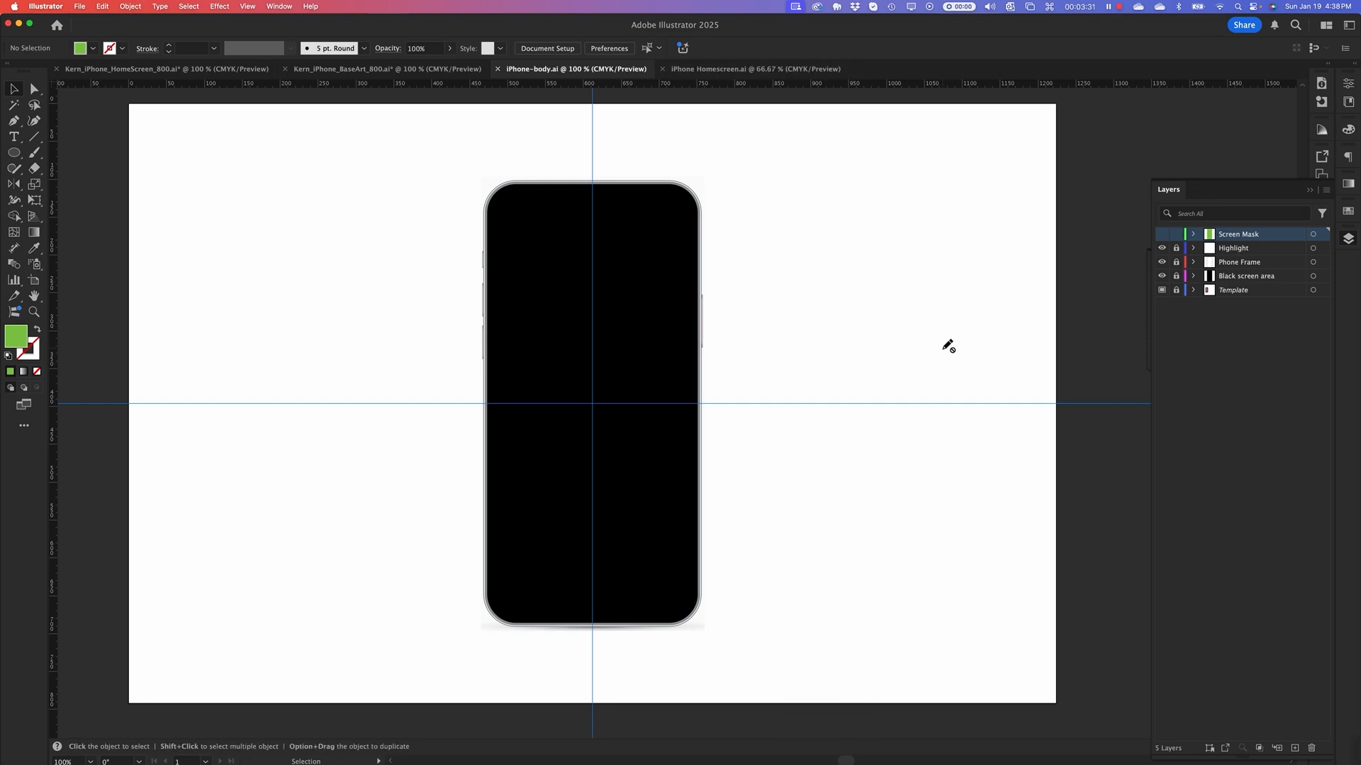
In iPhone Homescreen.ai, update the modified link and paste the copied screen shape in place on the Screen layer
click(742, 70)
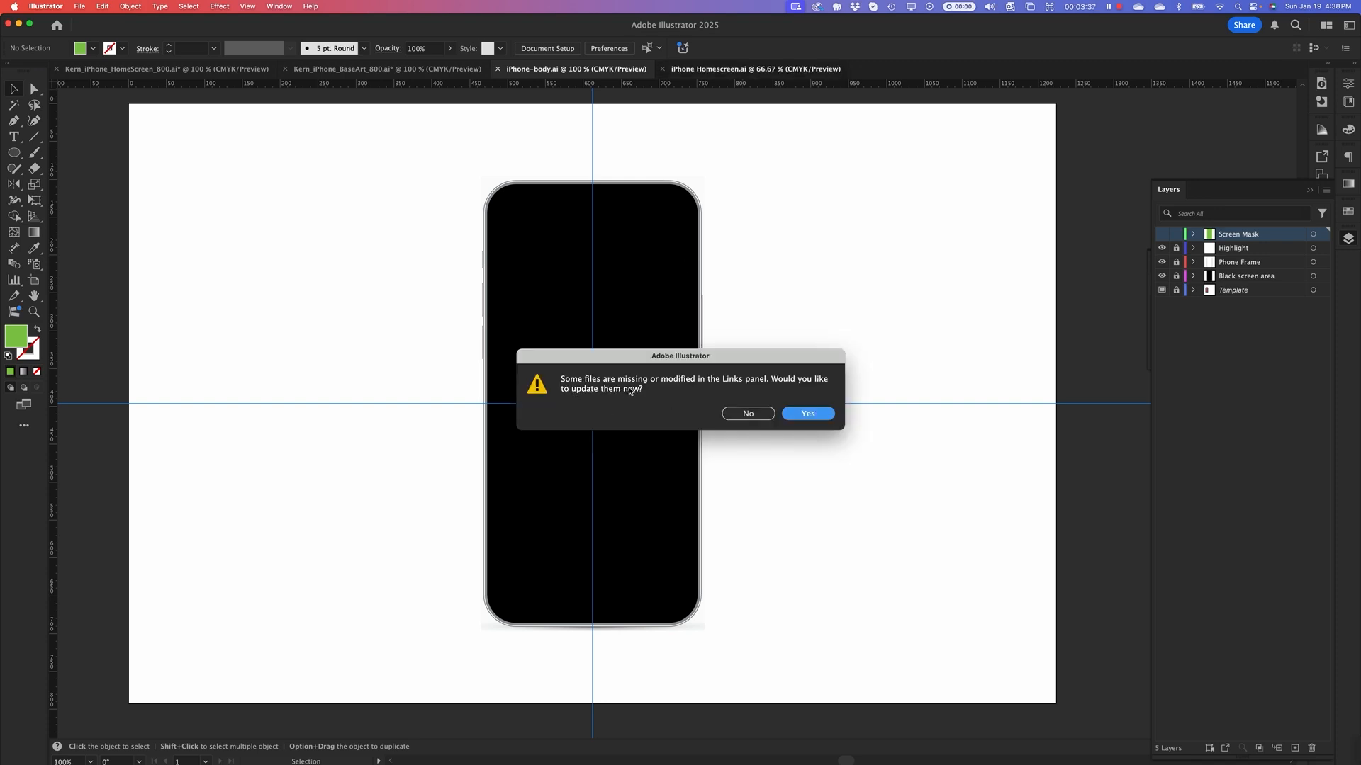
click(809, 415)
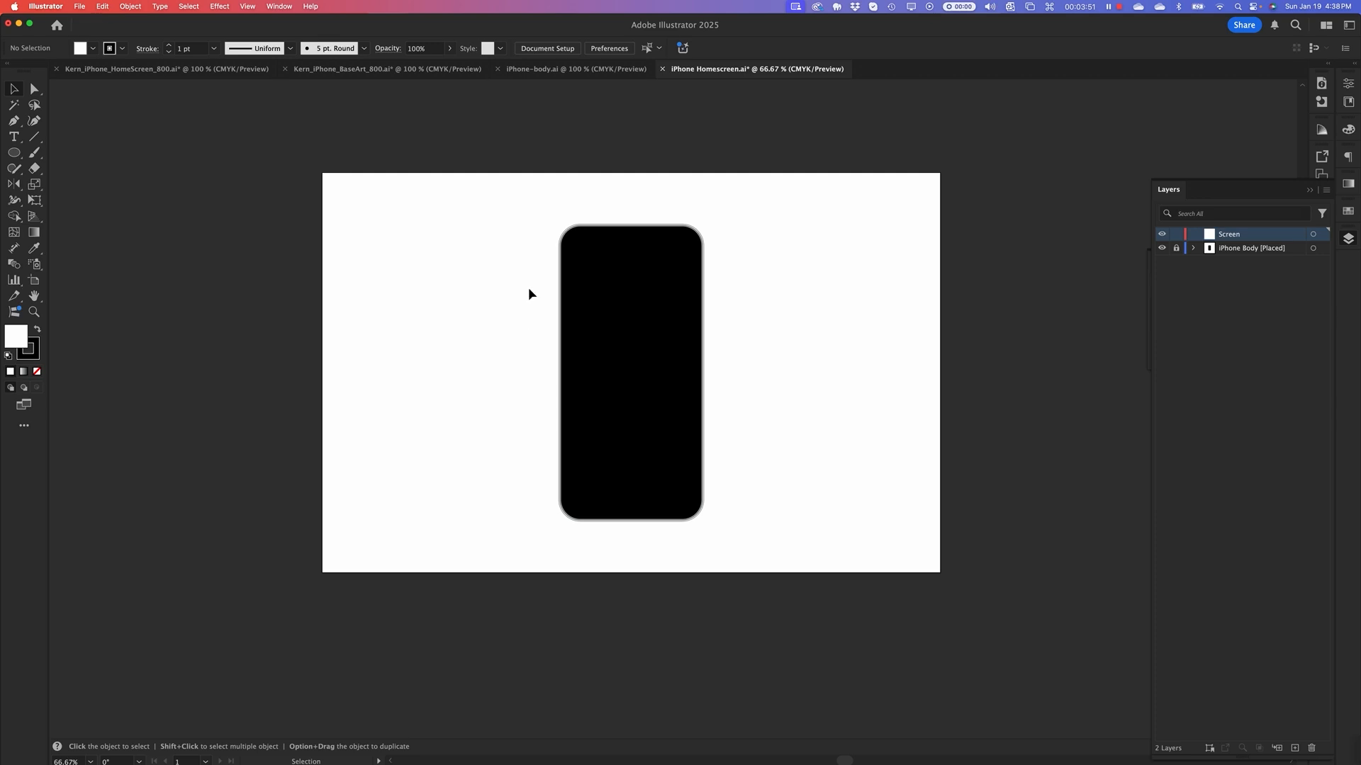
click(103, 6)
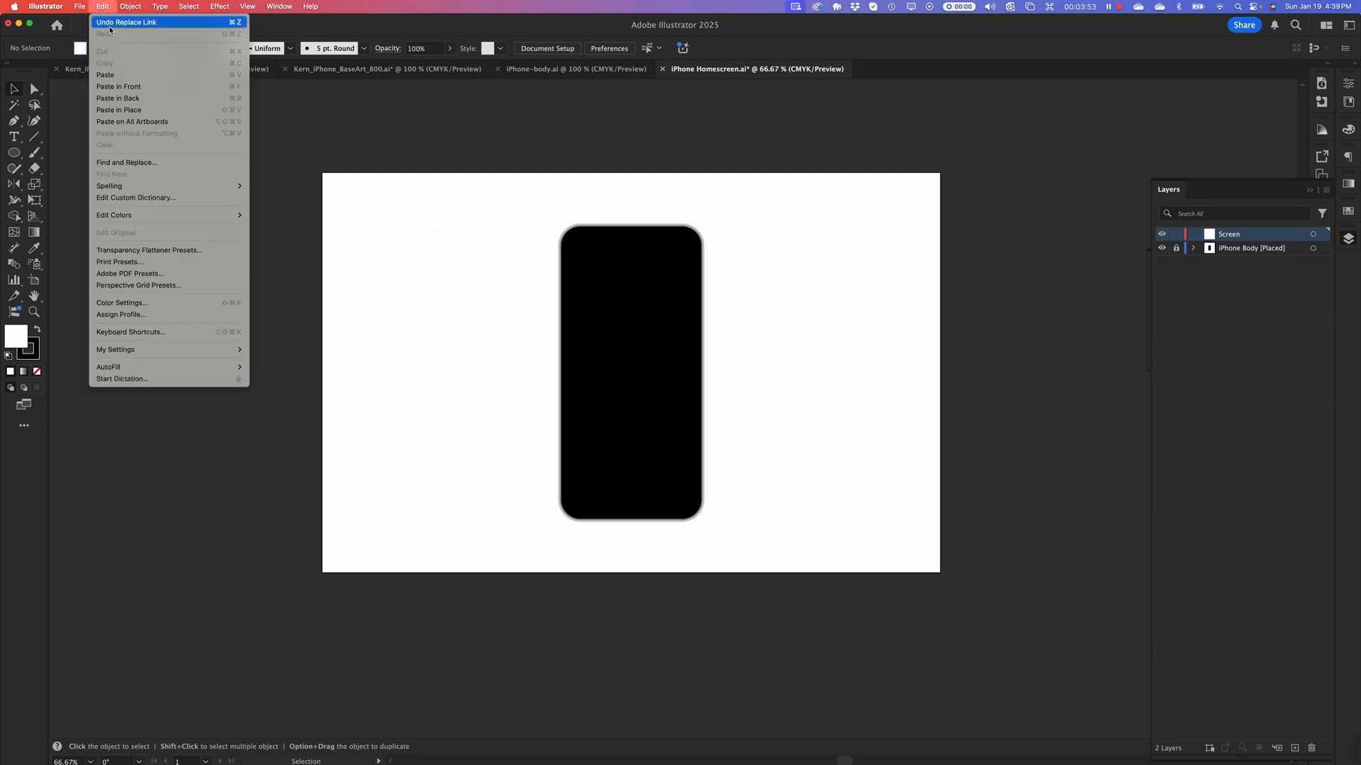
click(136, 112)
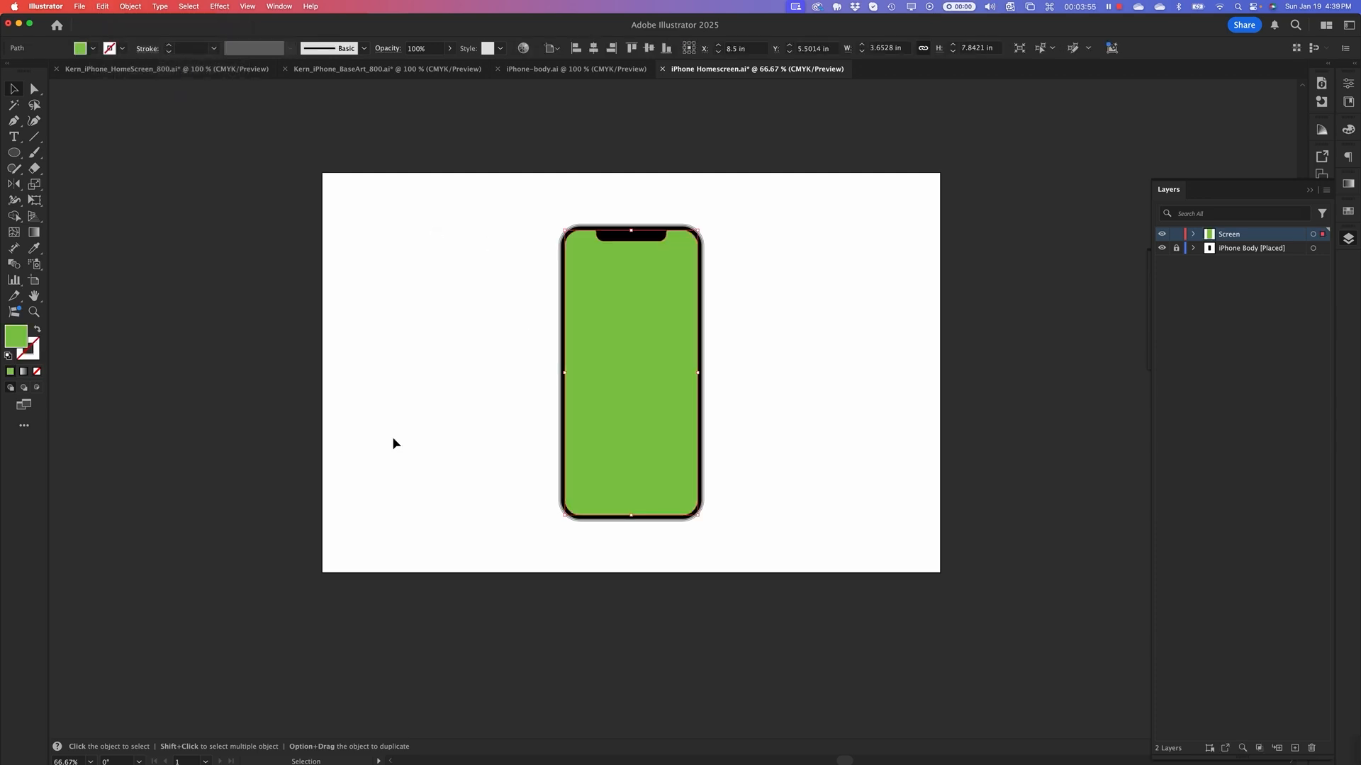
Align the green screen shape to the artboard's vertical centre
key(super+1)
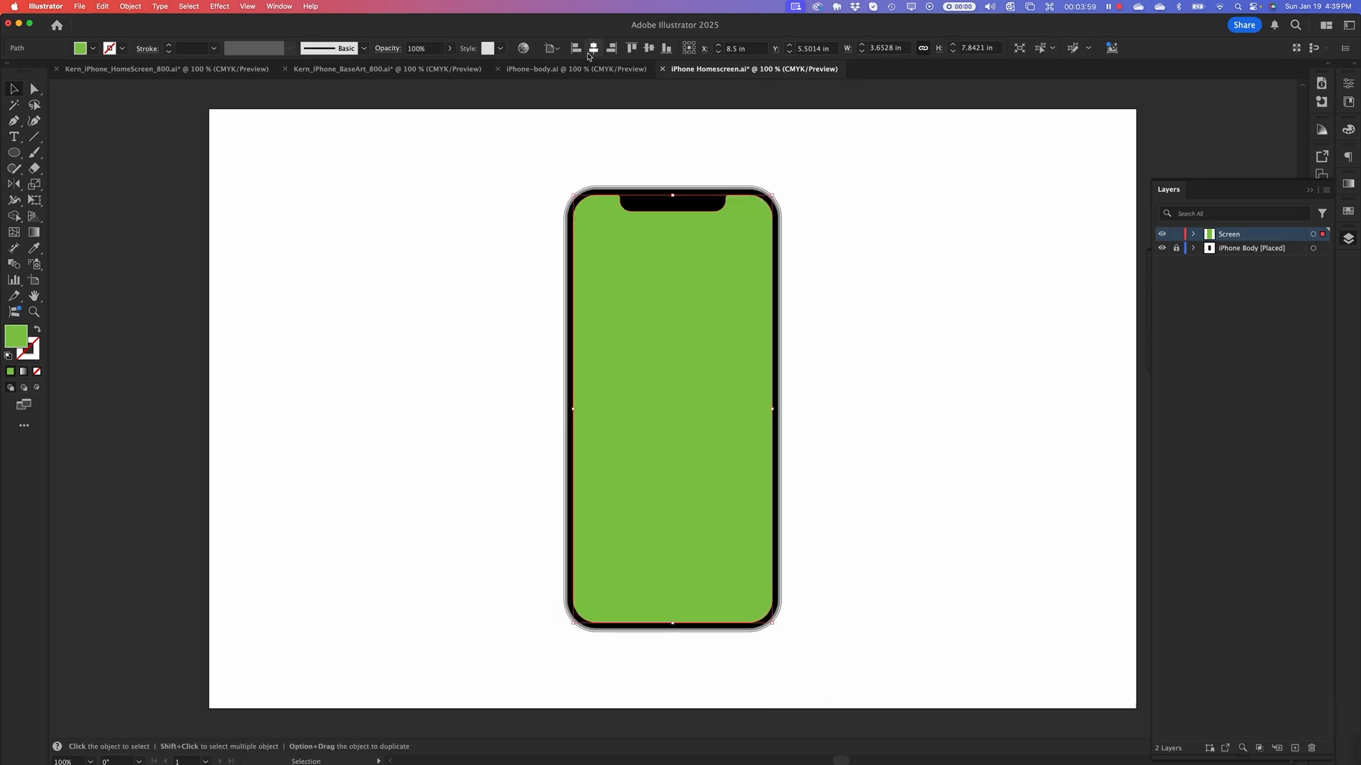
click(650, 48)
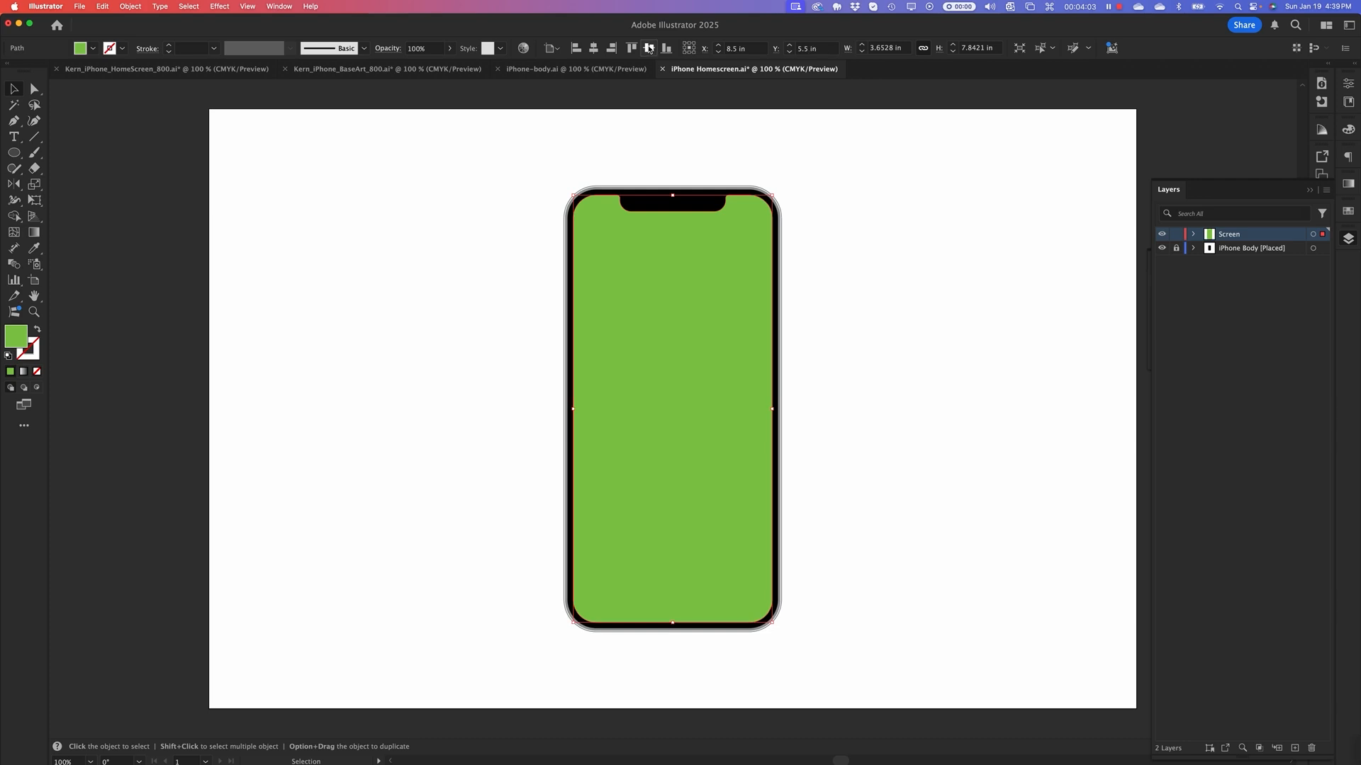
click(1227, 368)
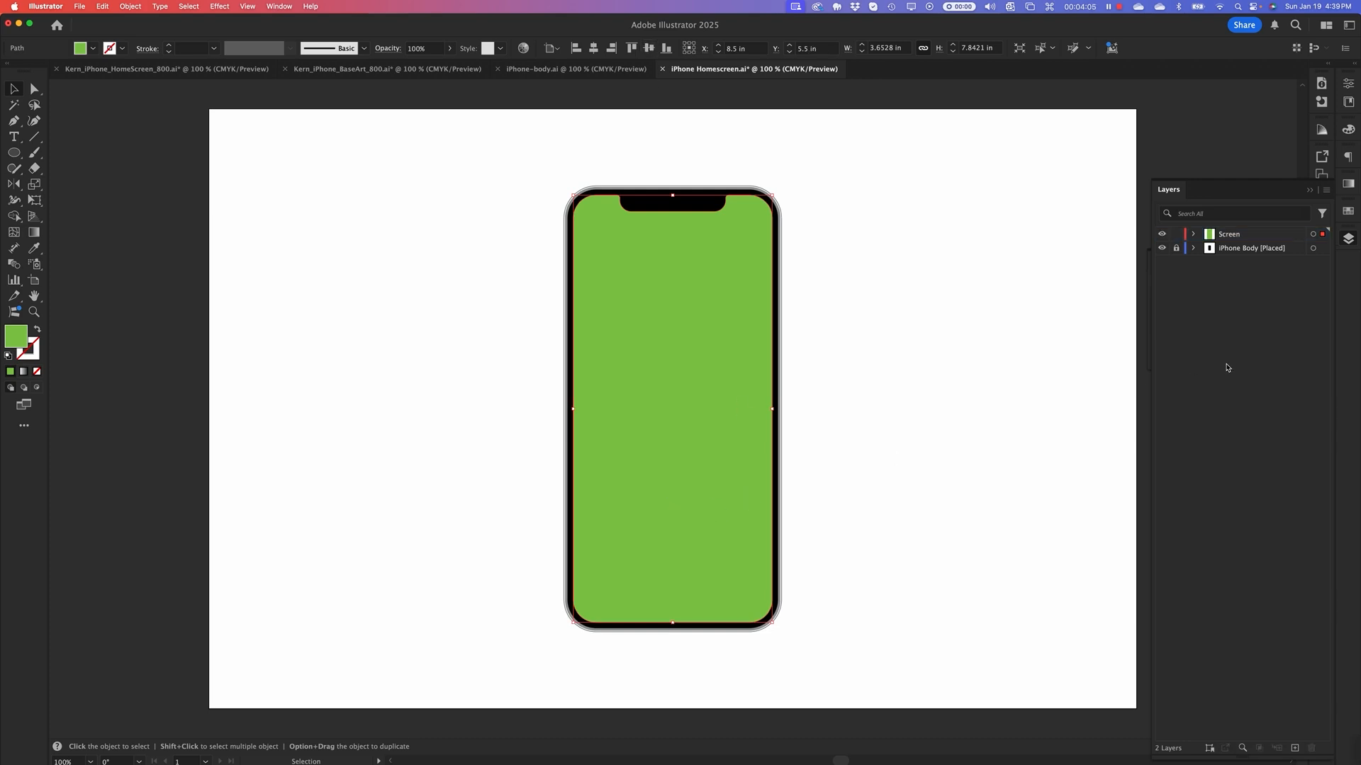
Deselect the screen shape and create a new landscape Tabloid document, 17 x 11 in, in CMYK colour
click(1010, 376)
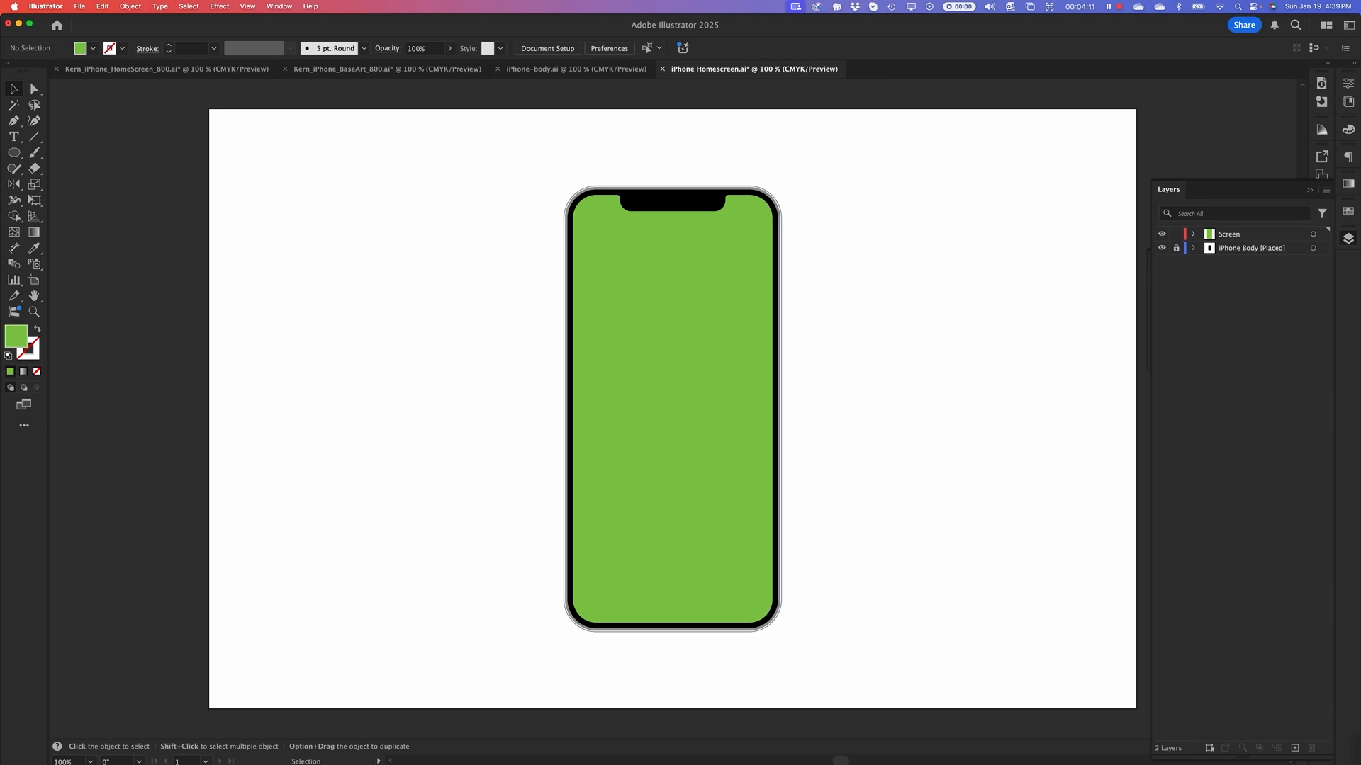
click(78, 7)
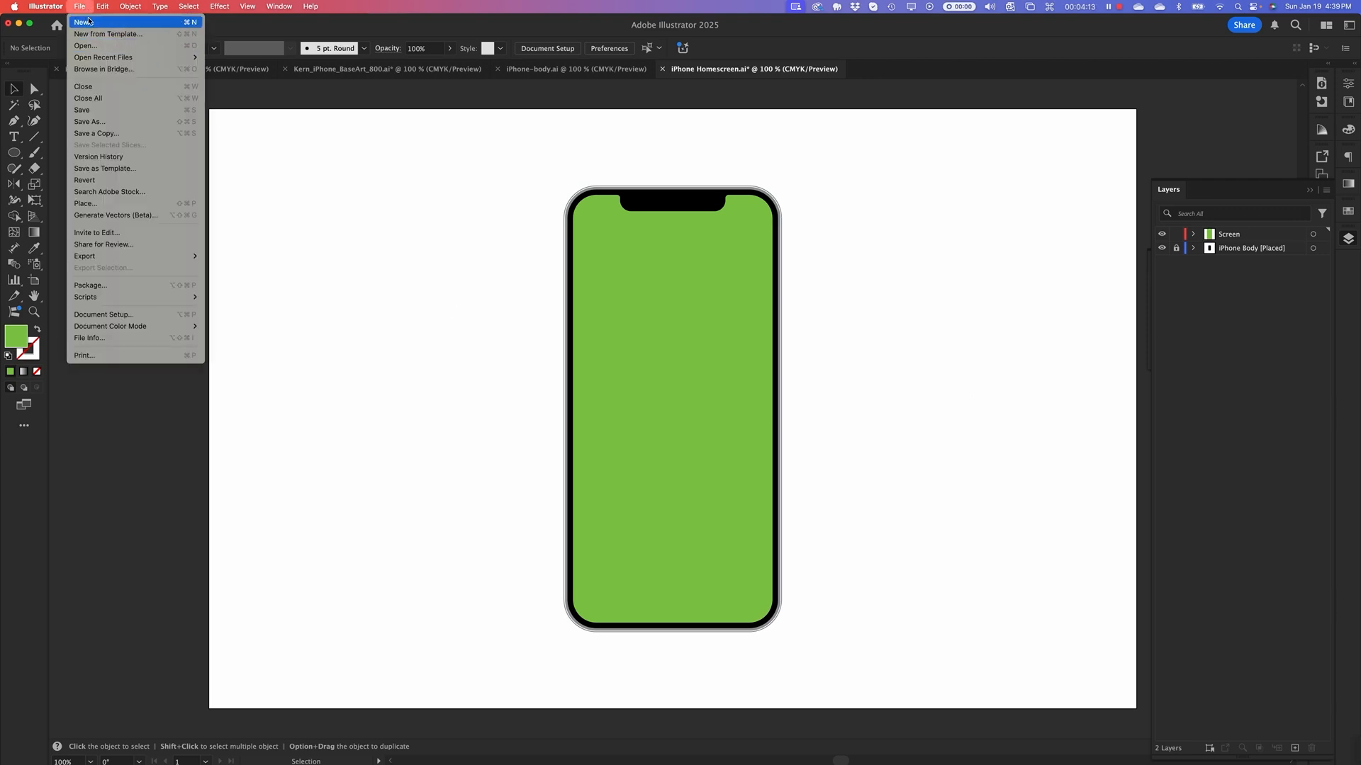
click(87, 23)
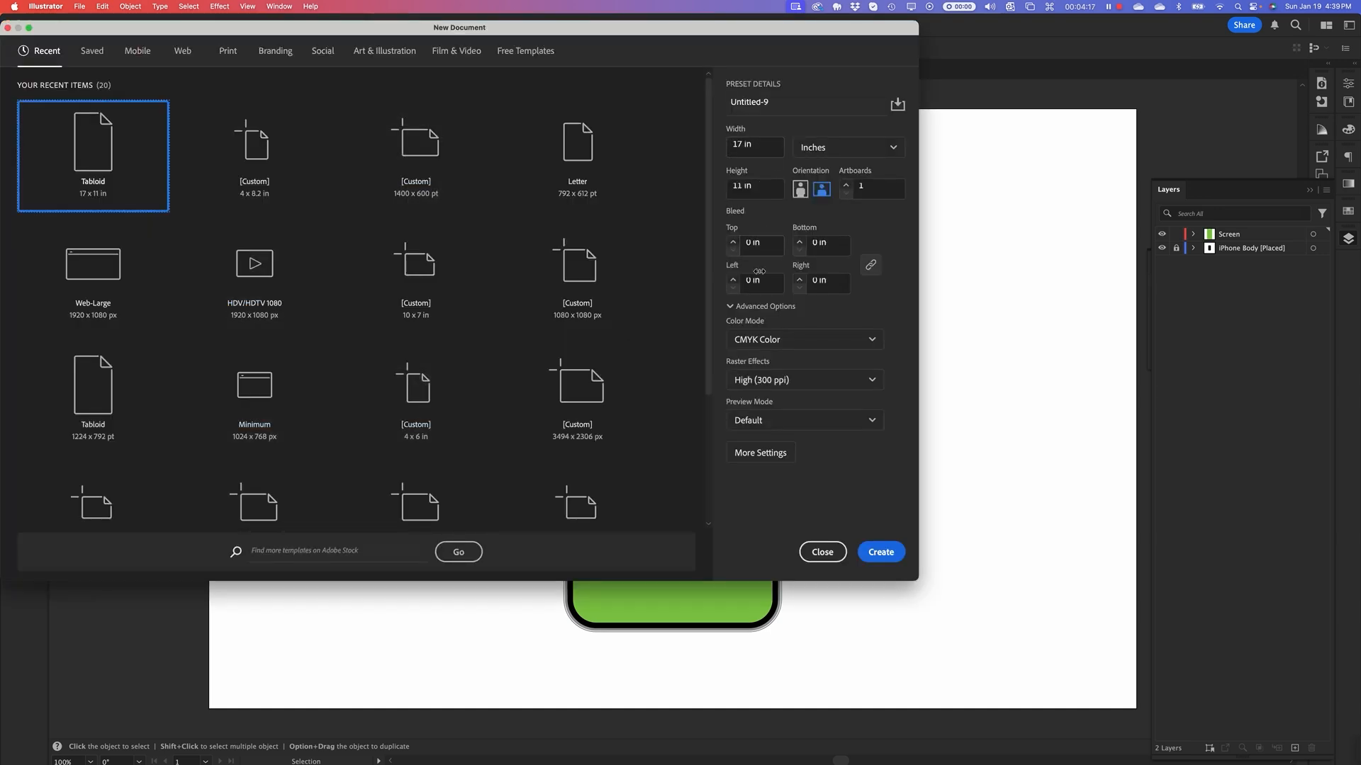
click(883, 554)
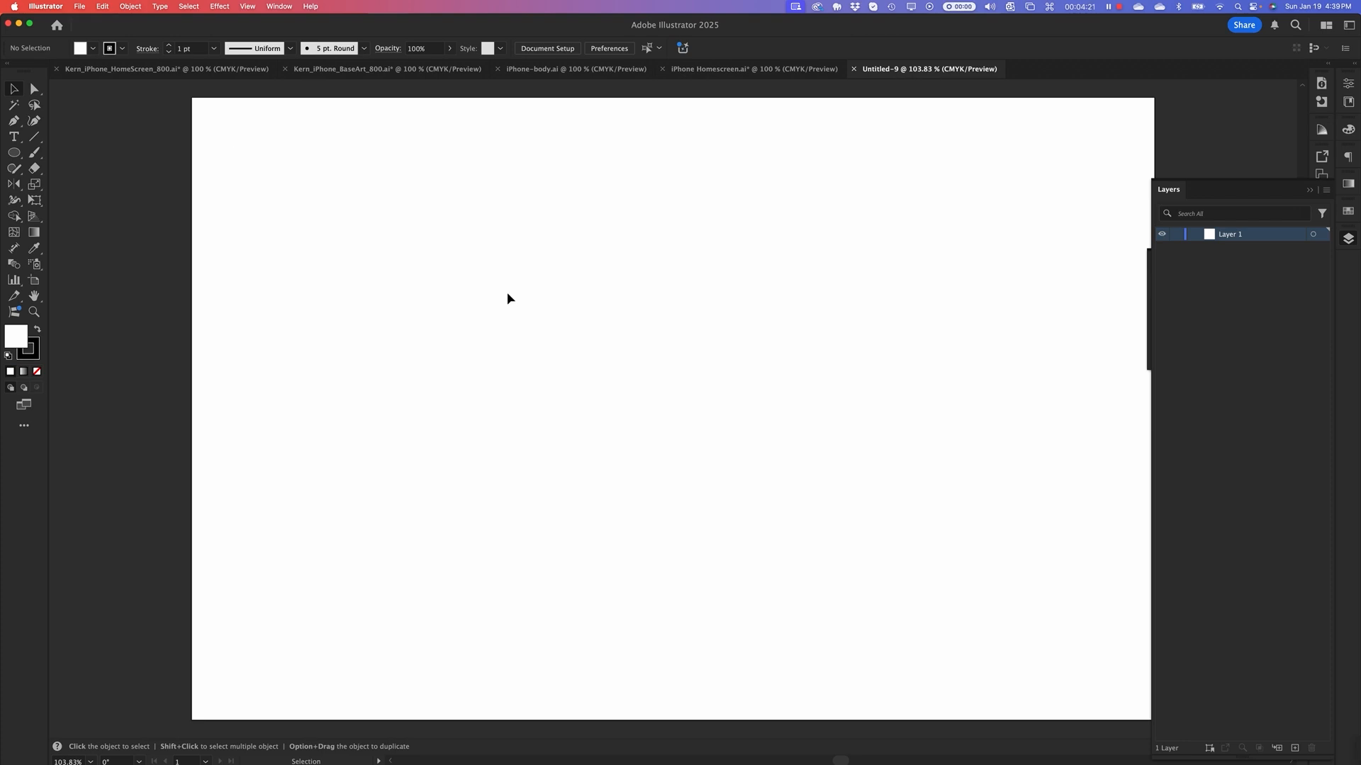
Place iPhone-body.ai as a linked file and centre it horizontally and vertically on the artboard
key(super+minus)
key(super+minus)
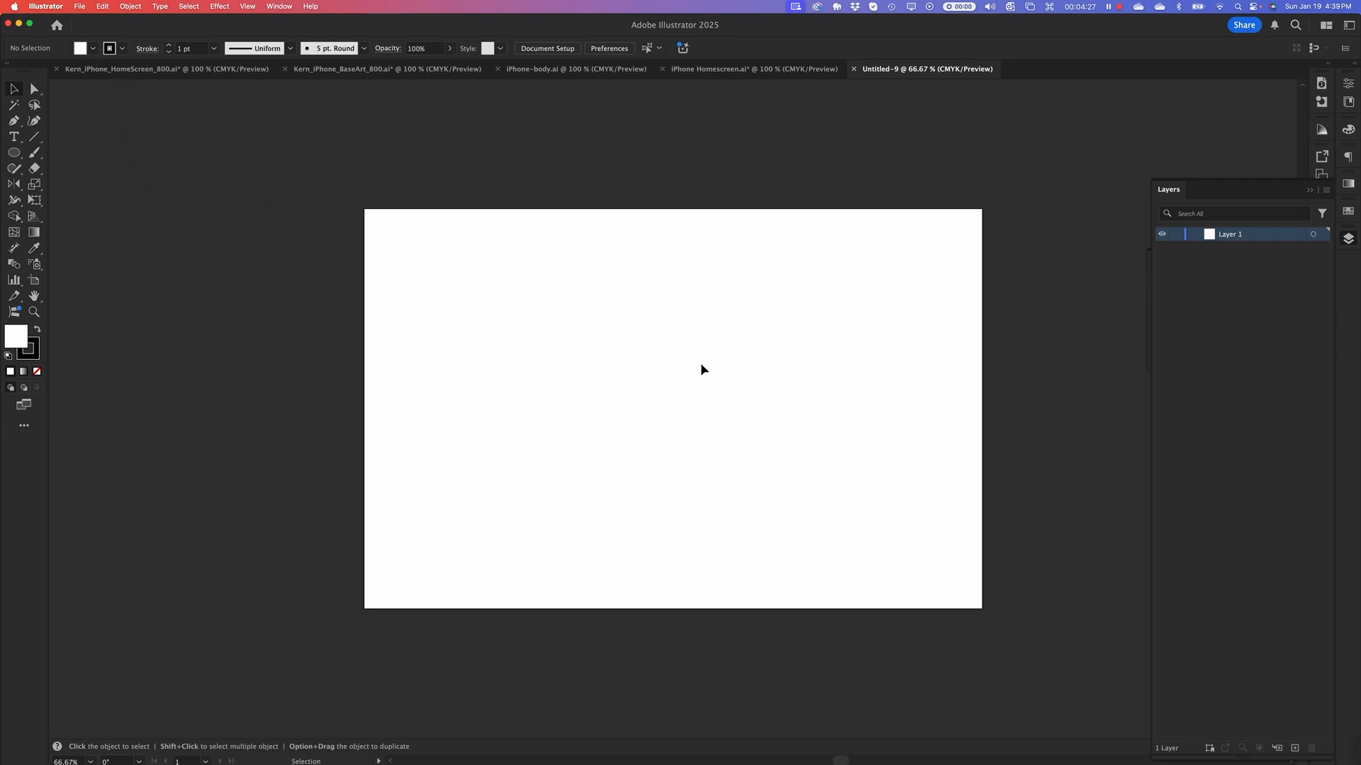
click(83, 6)
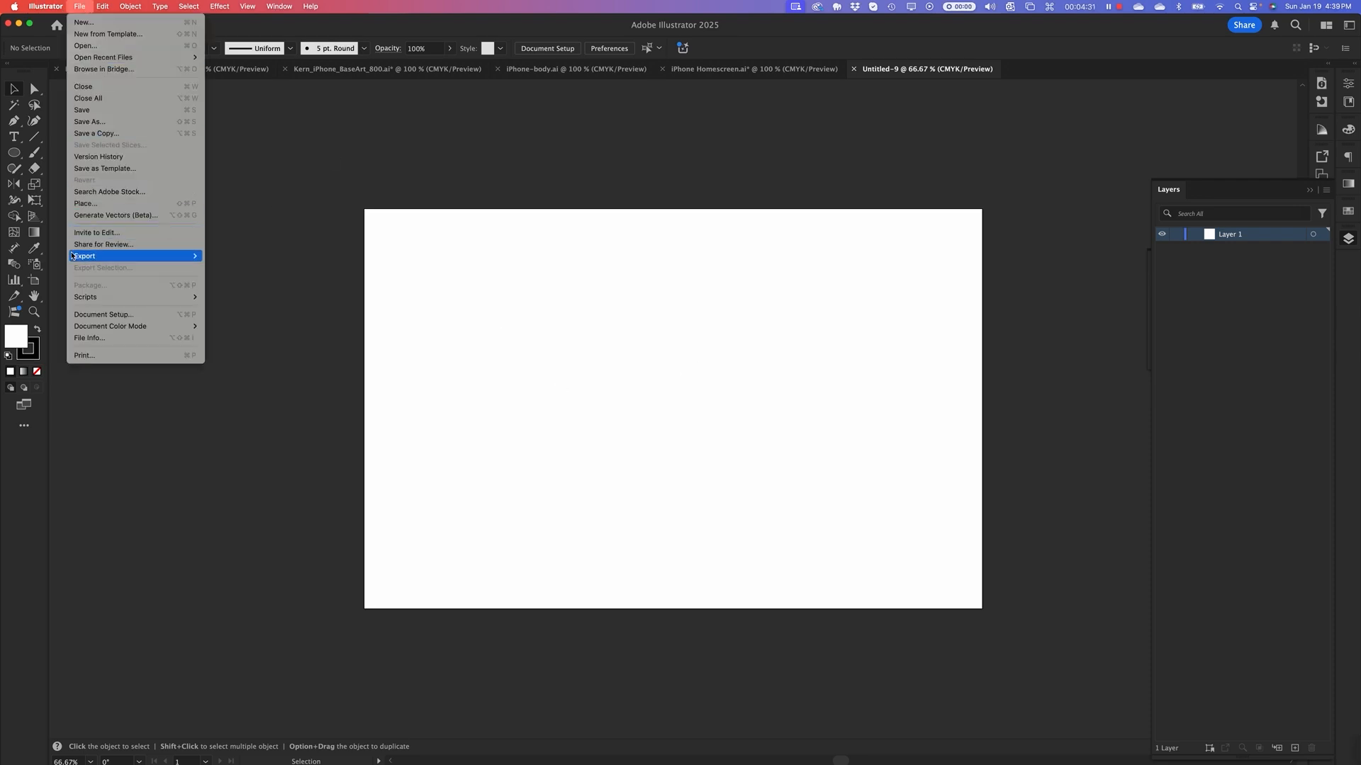
click(92, 204)
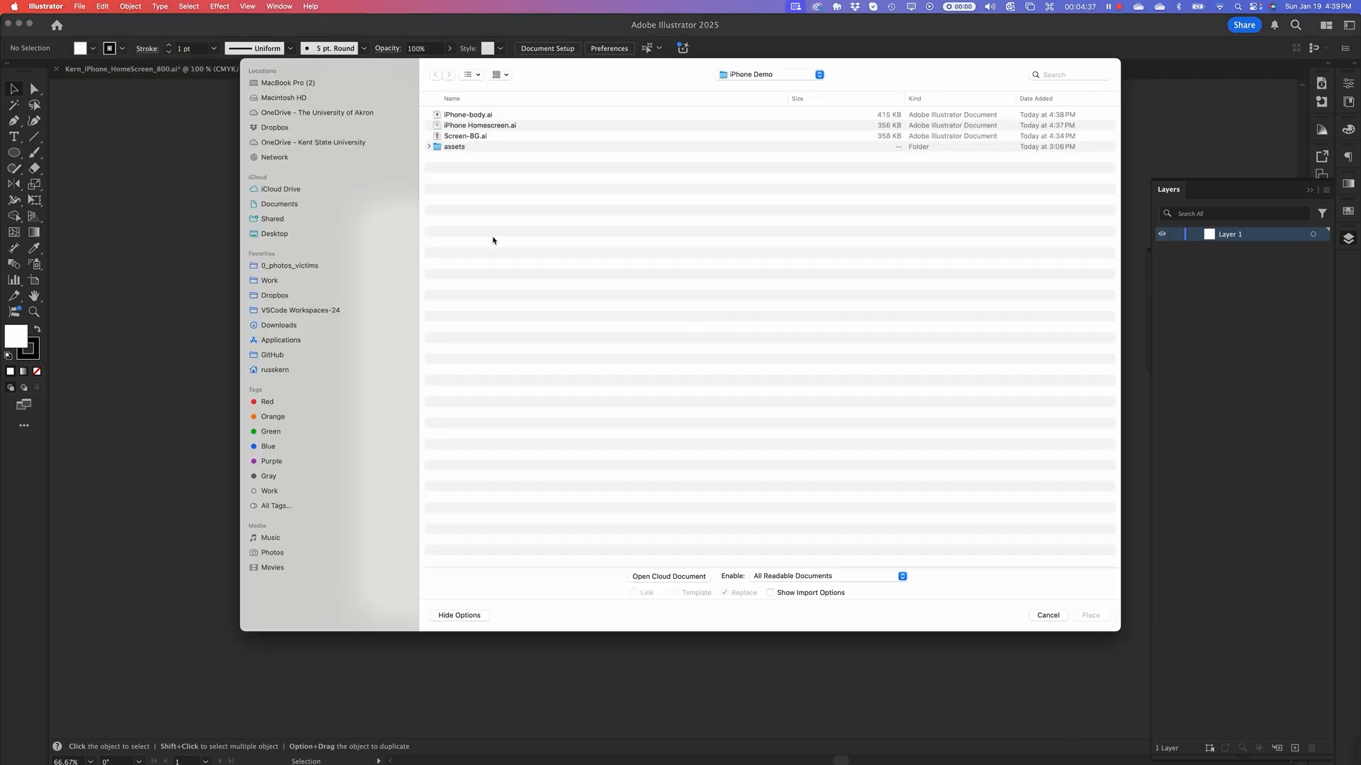
click(457, 117)
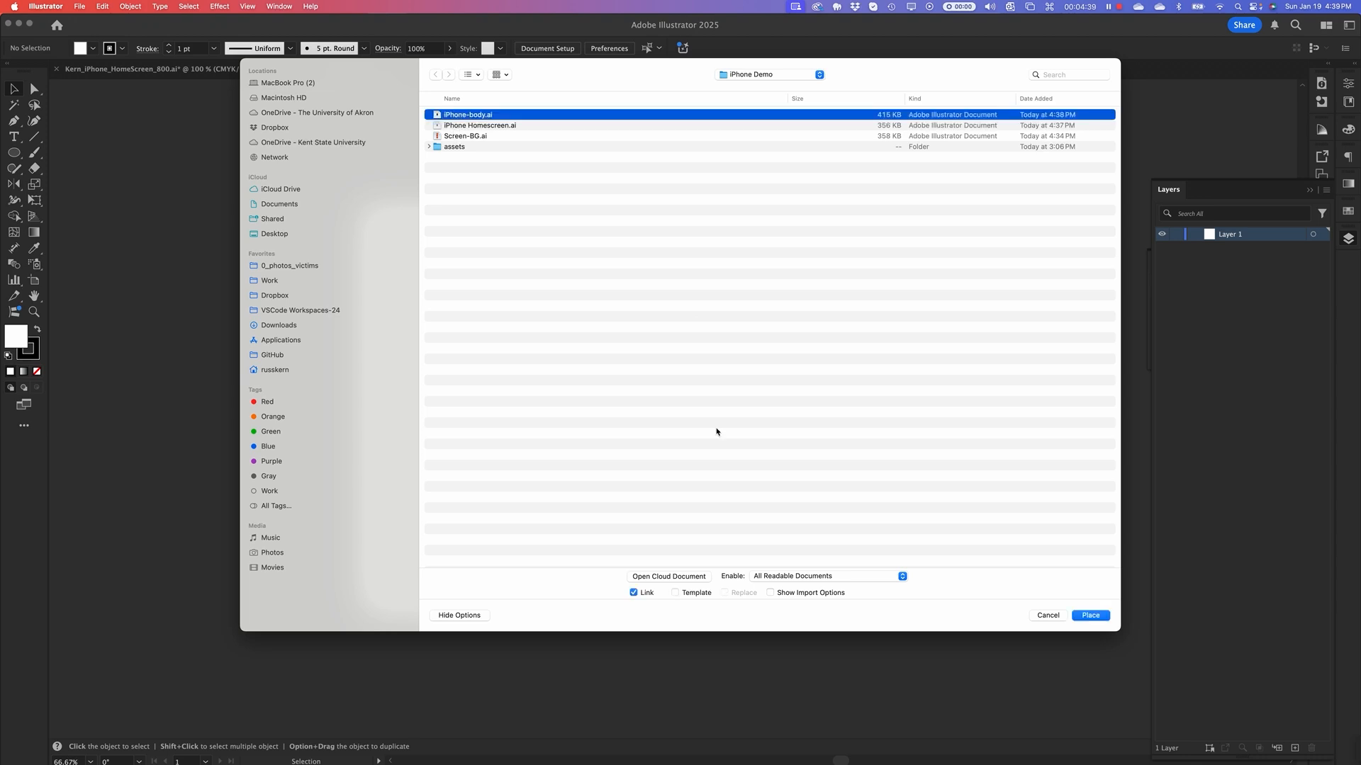
click(1090, 615)
click(366, 210)
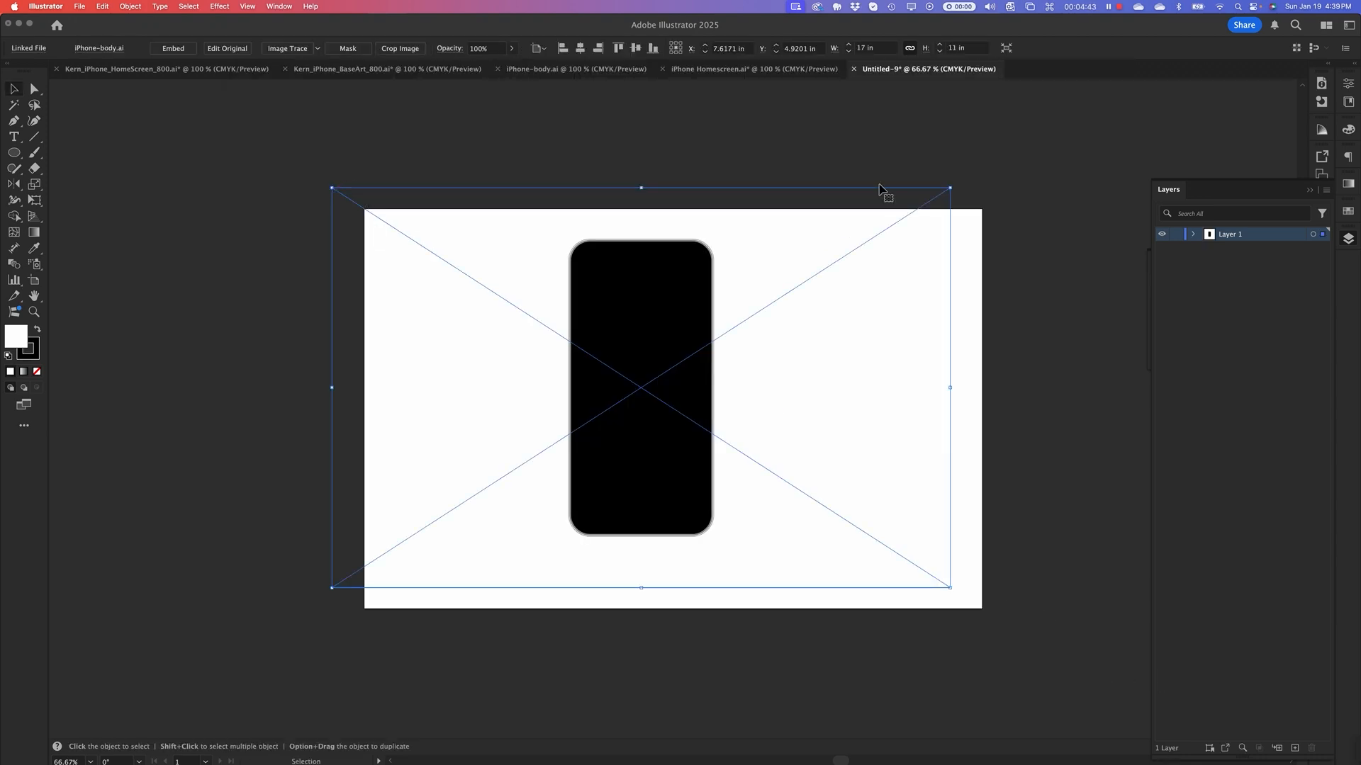
click(579, 47)
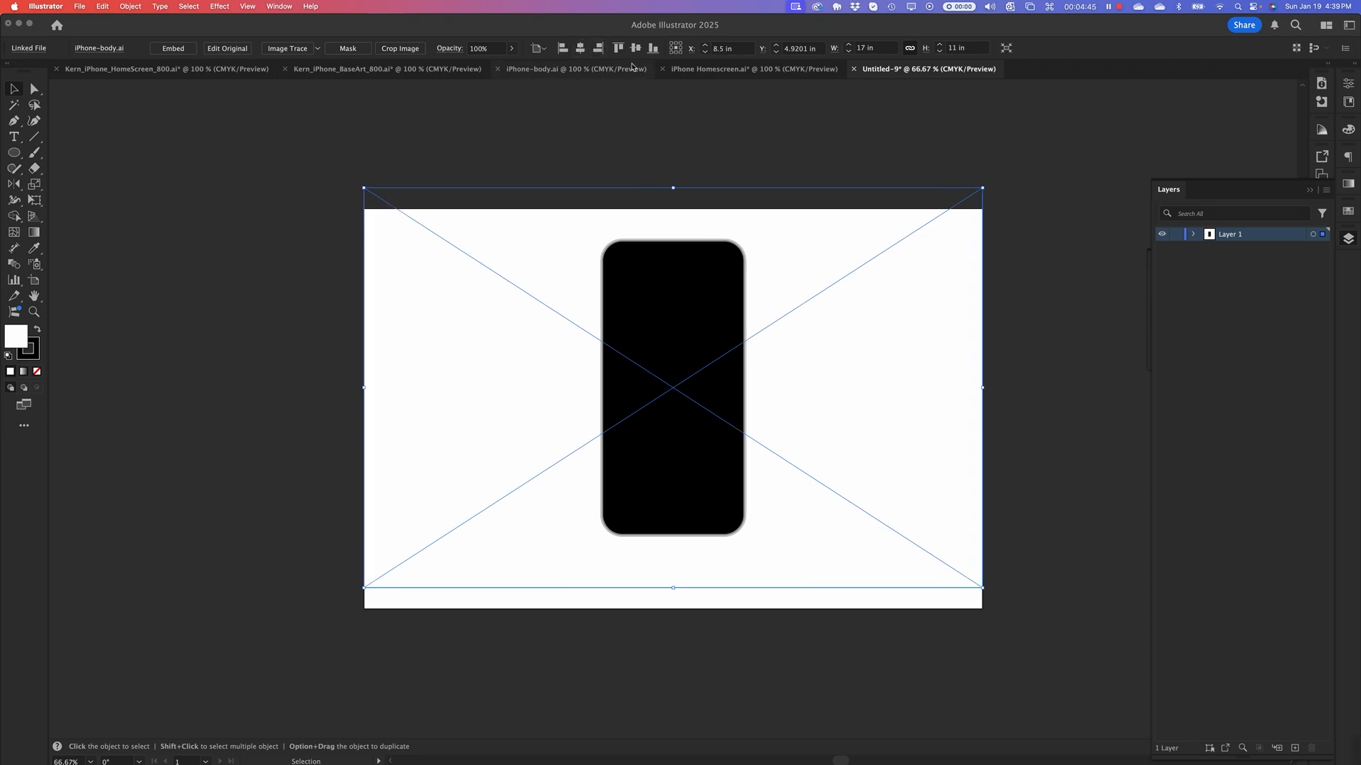
click(635, 47)
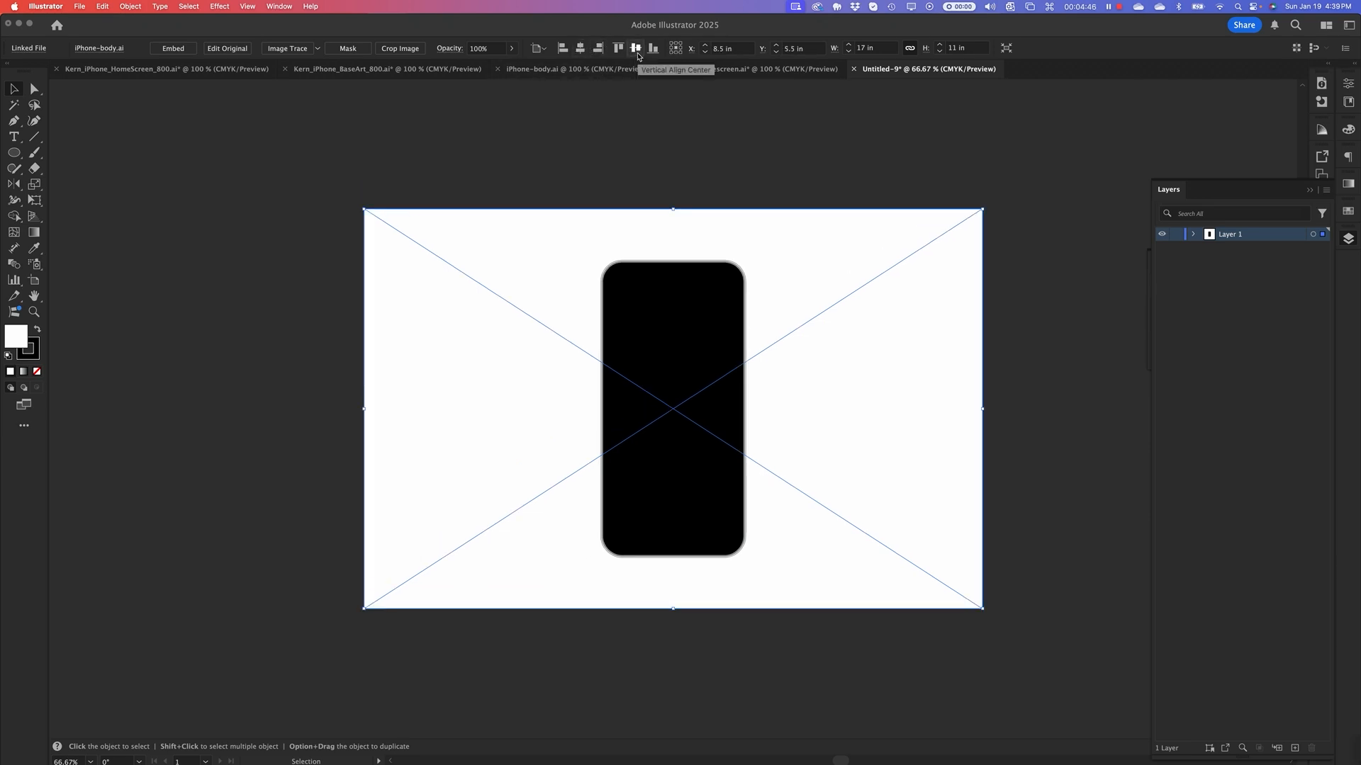
Rename the layer holding the placed phone to iPhone Body and lock it
double_click(1233, 234)
text(iP)
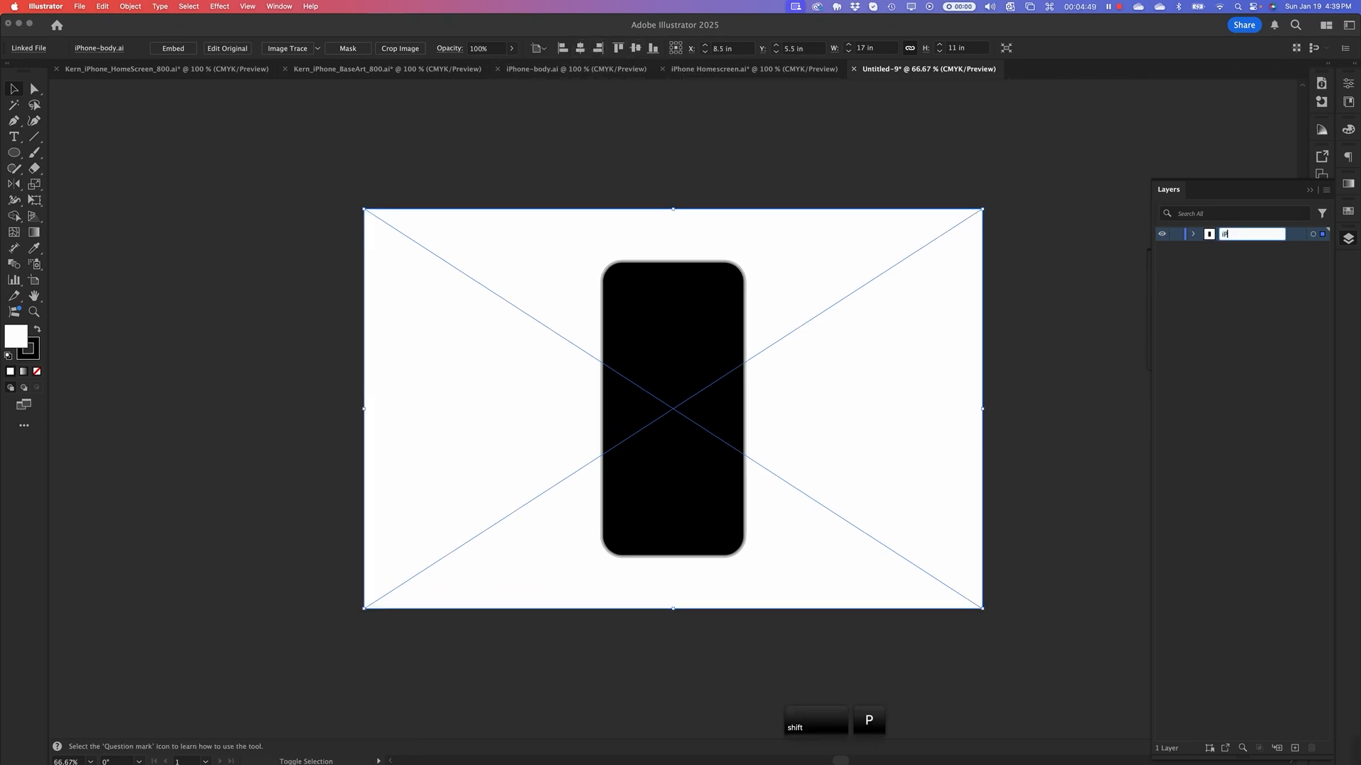
text(hone Body)
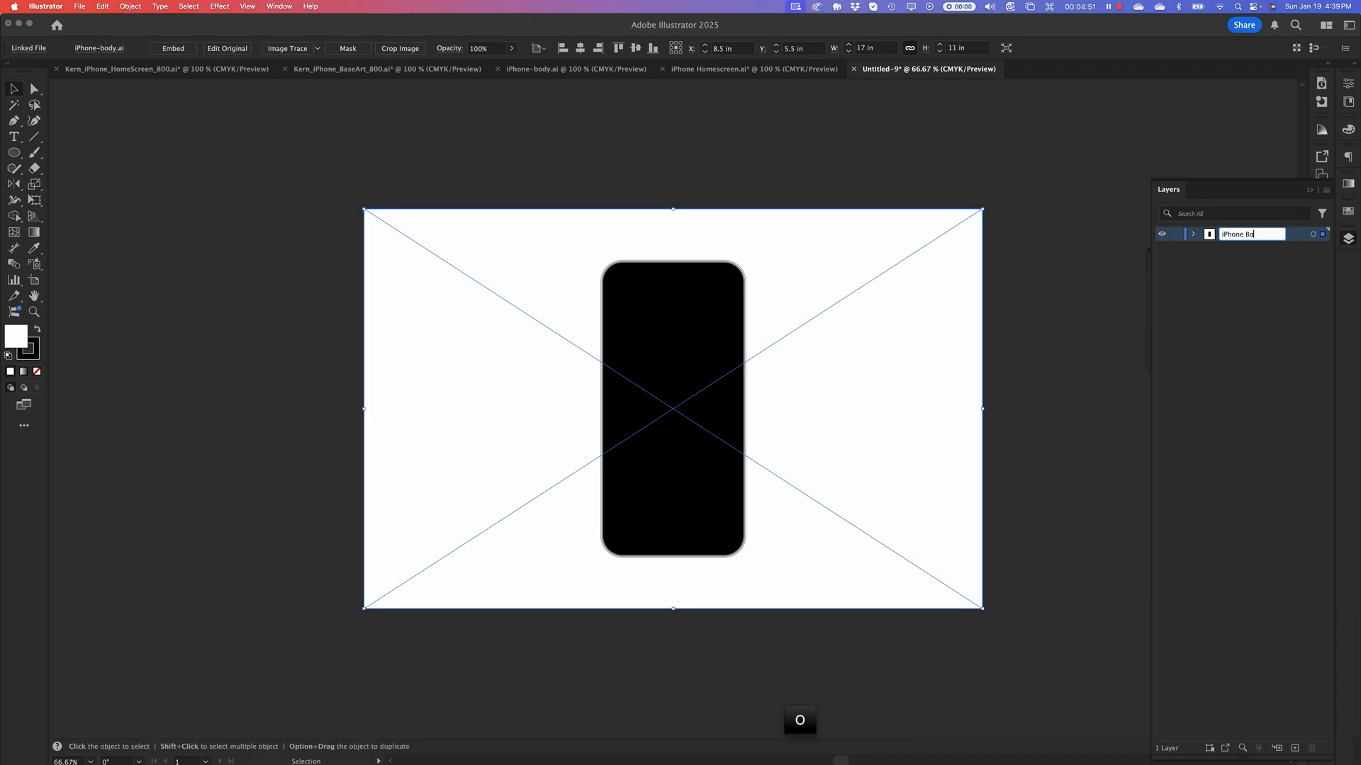
click(1176, 235)
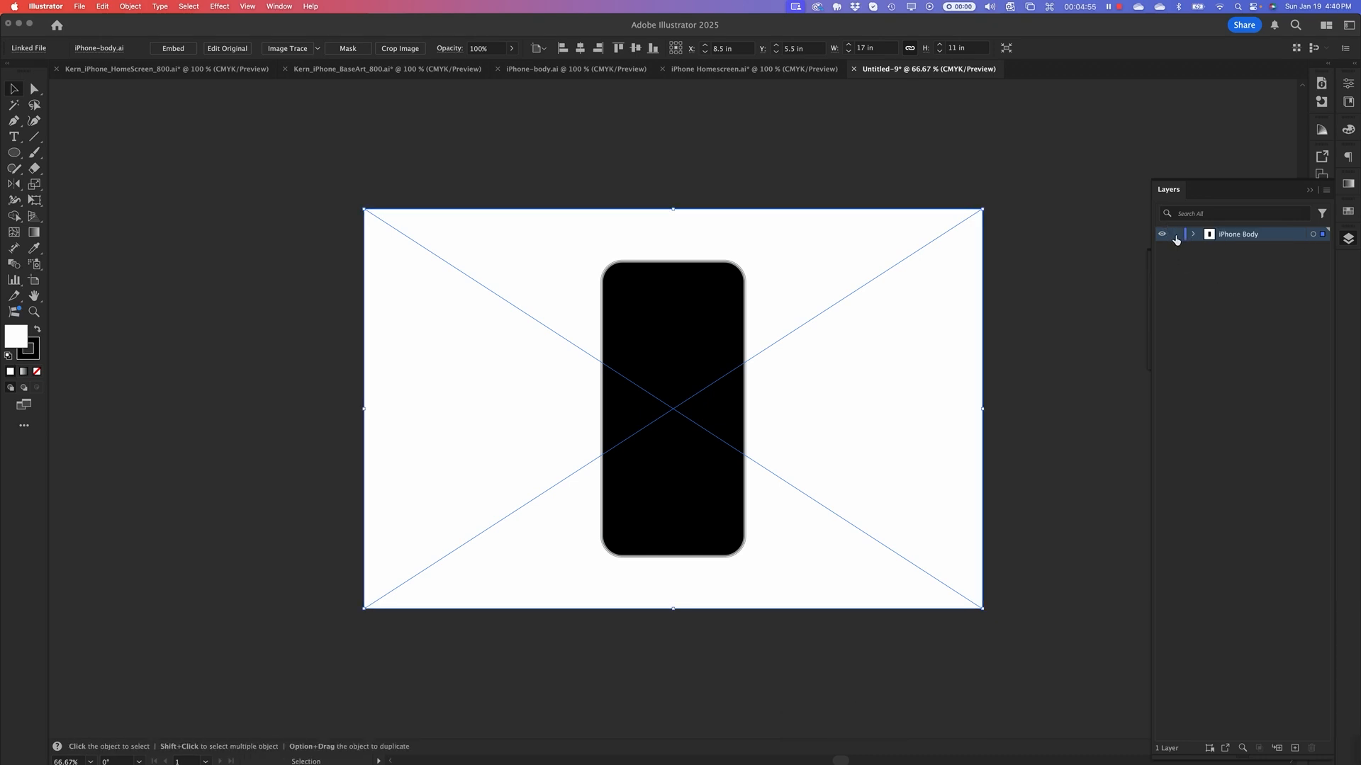
click(1176, 236)
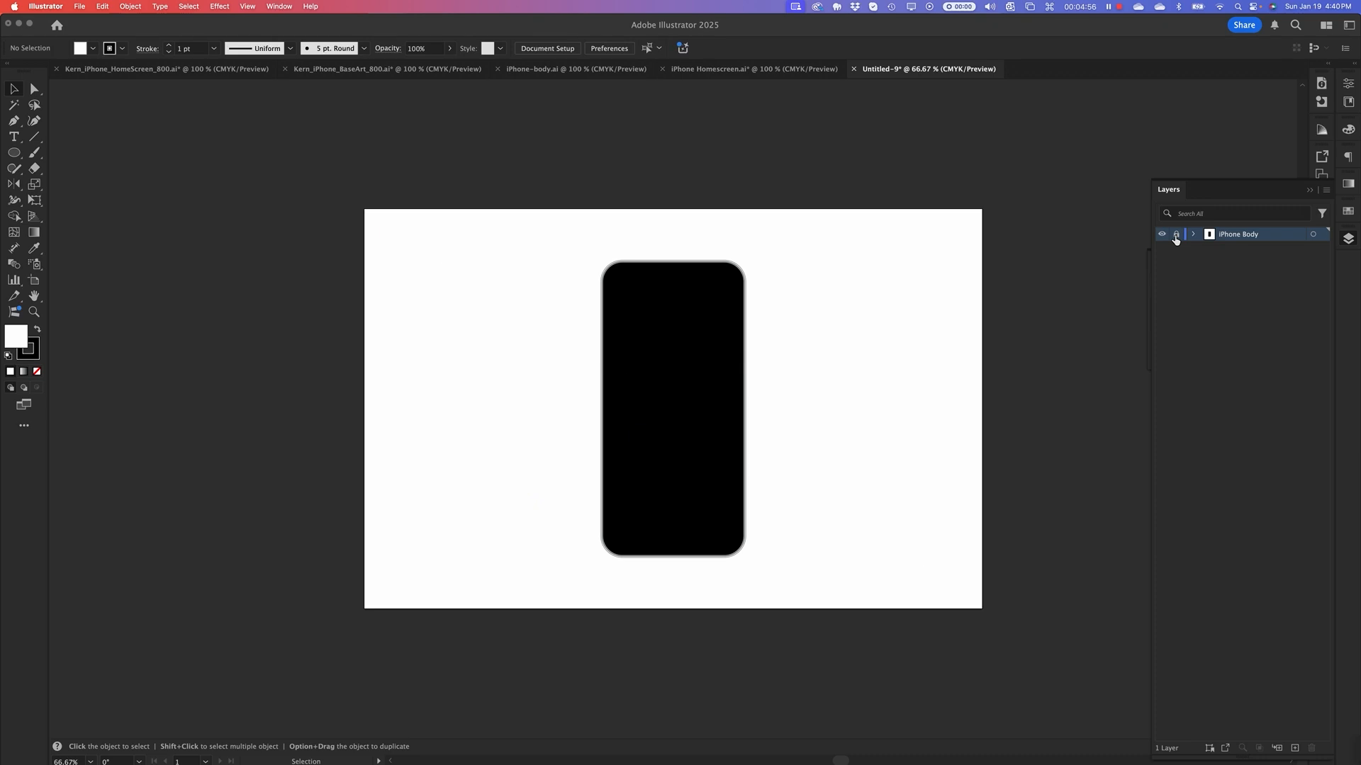
Add a layer named Screen above the iPhone Body layer and paste the copied green screen shape in place on it
click(1295, 749)
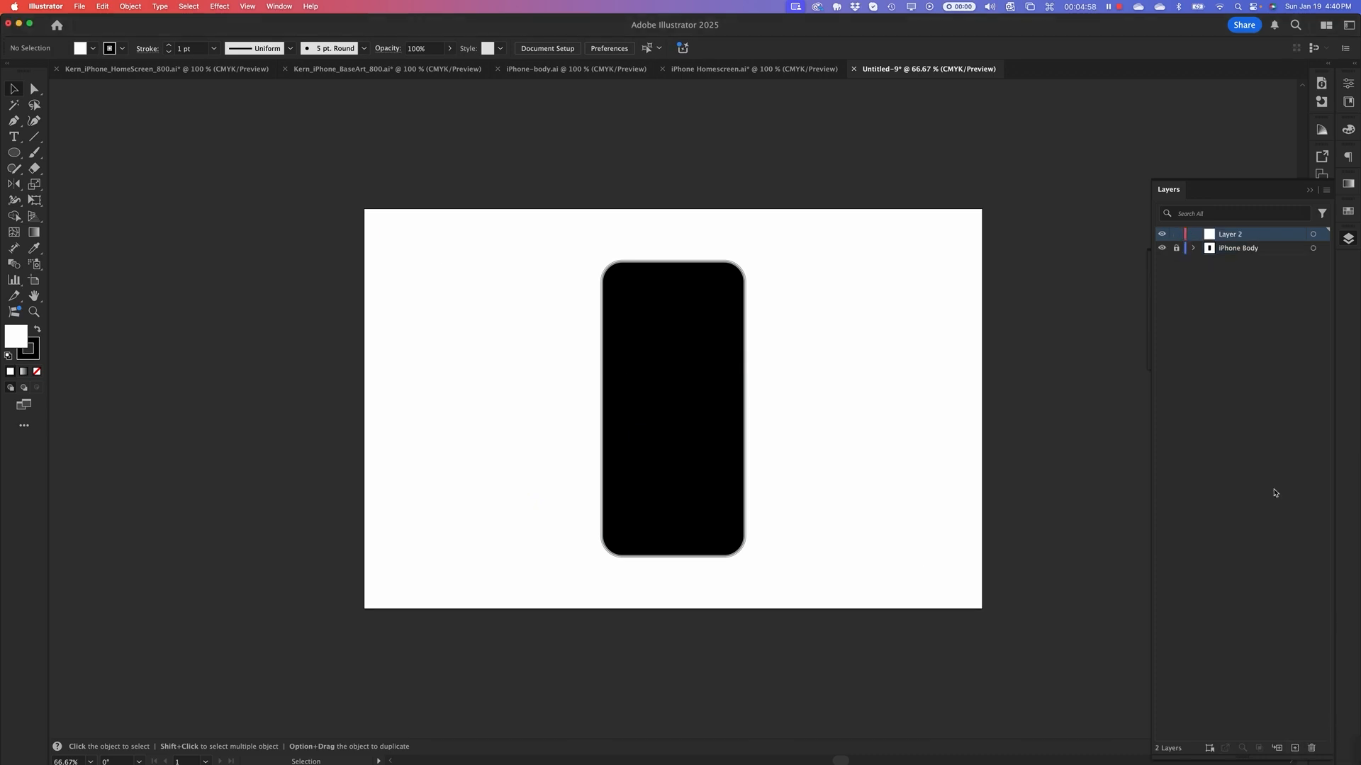
double_click(1232, 235)
text(S)
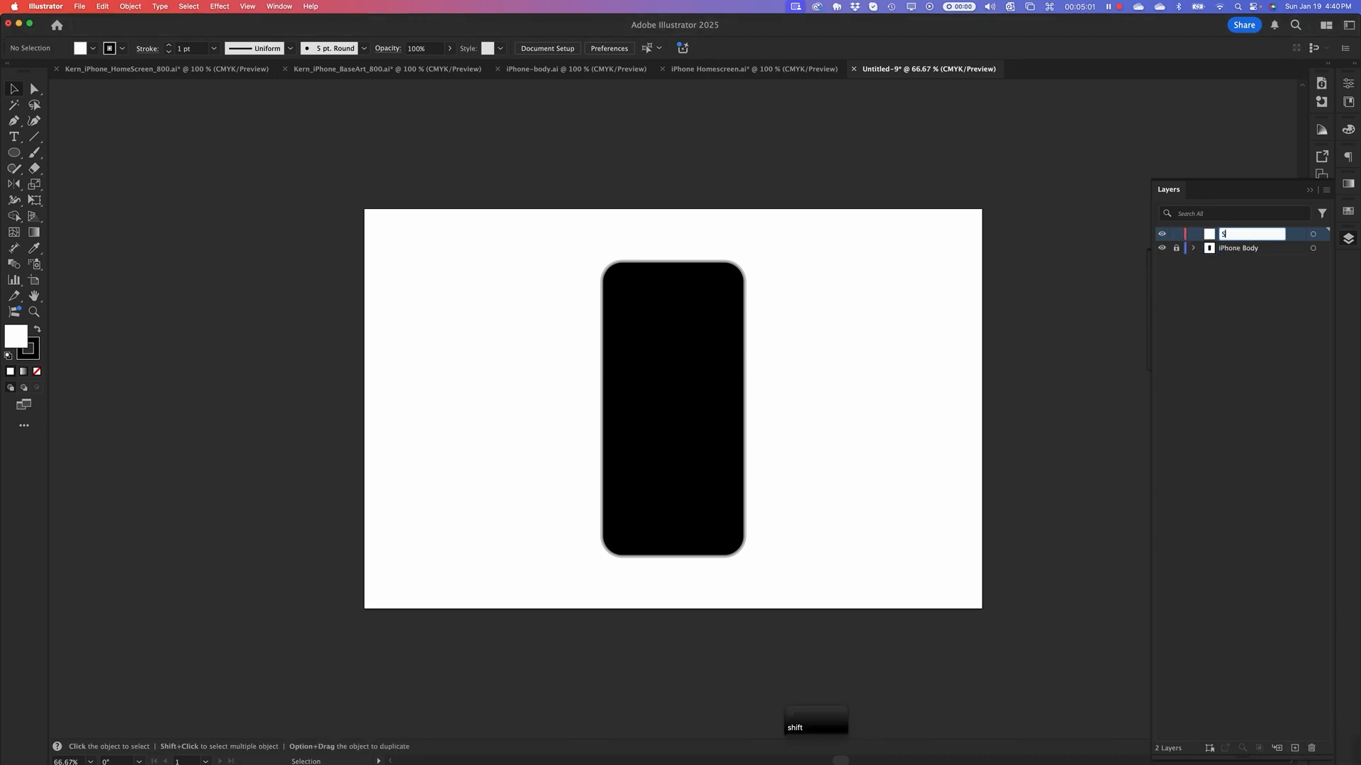
text(creen)
key(Return)
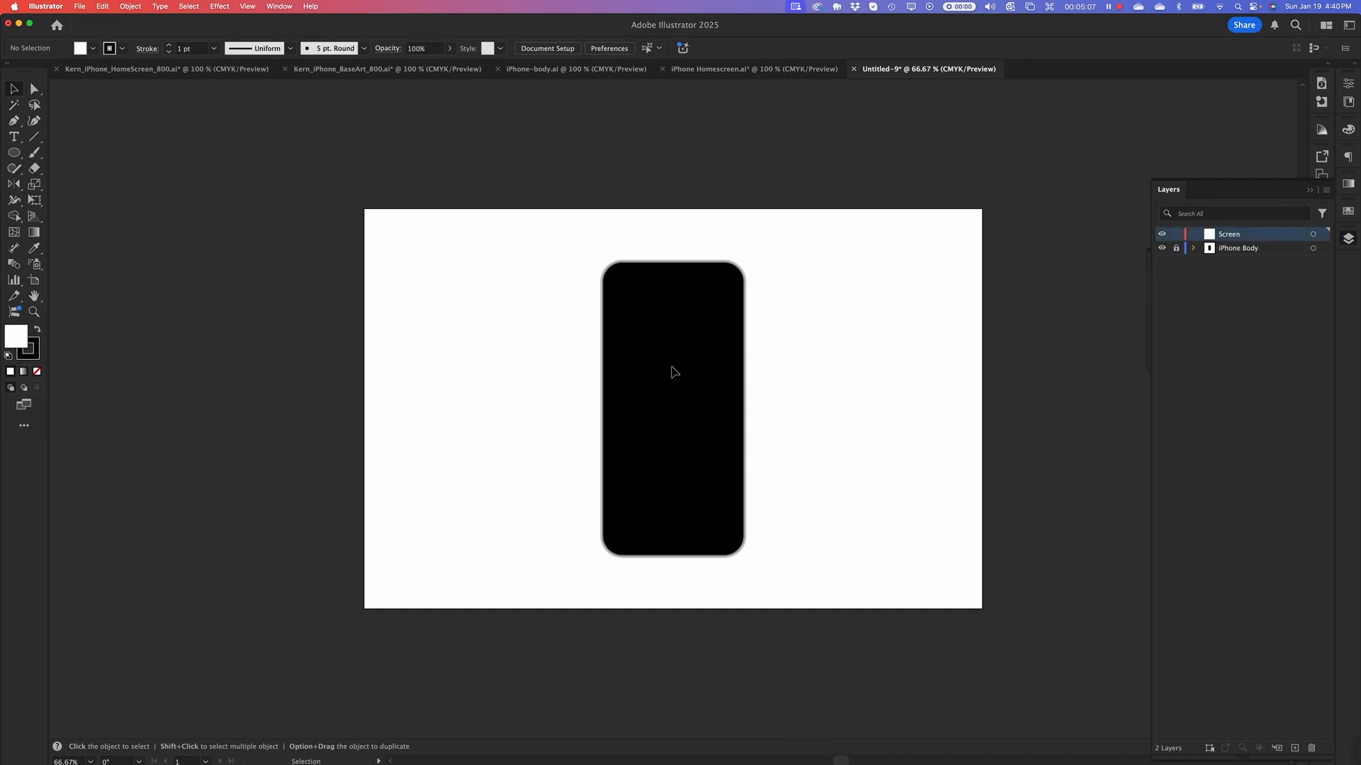
click(99, 7)
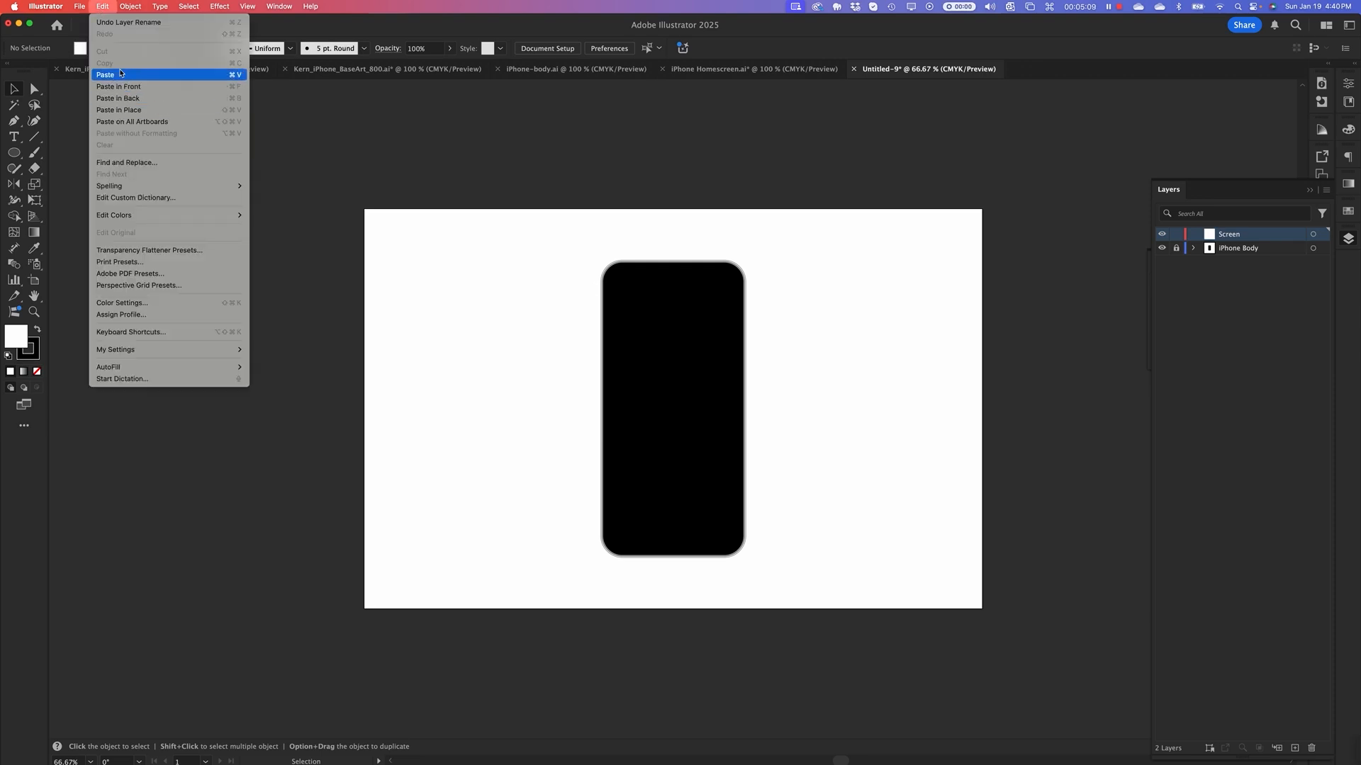
click(126, 110)
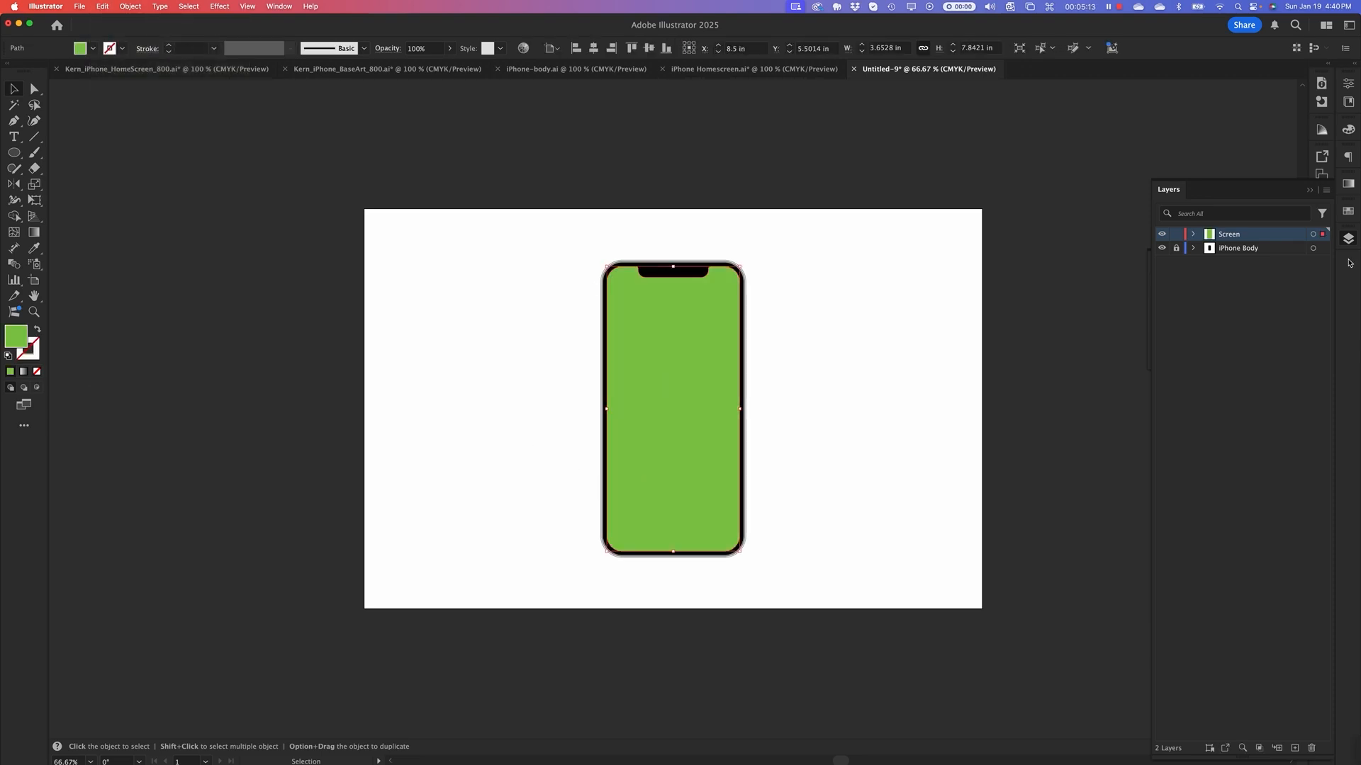
Save the document as iPhone Control Center.ai in the iPhone Demo folder with Illustrator 2020 compatibility, and deselect the screen shape
key(super+s)
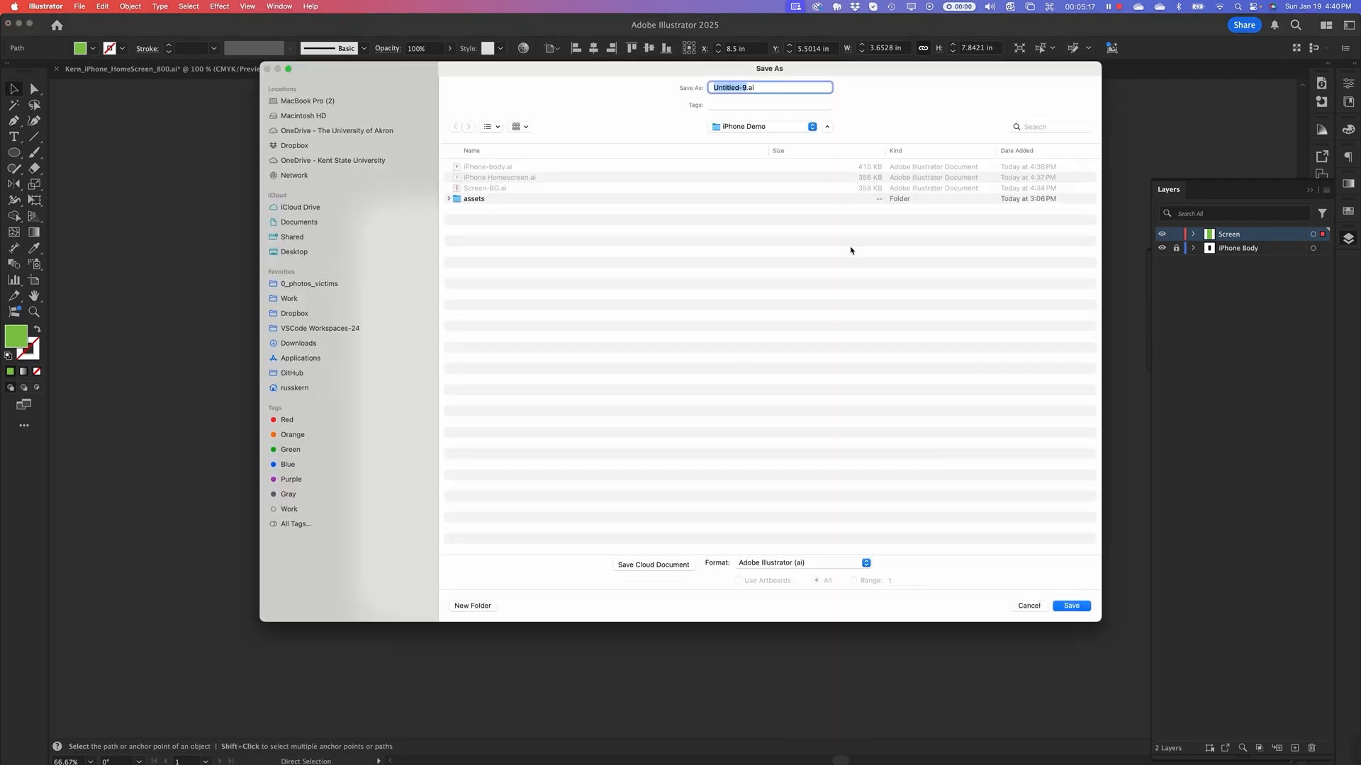
text(iPhone C)
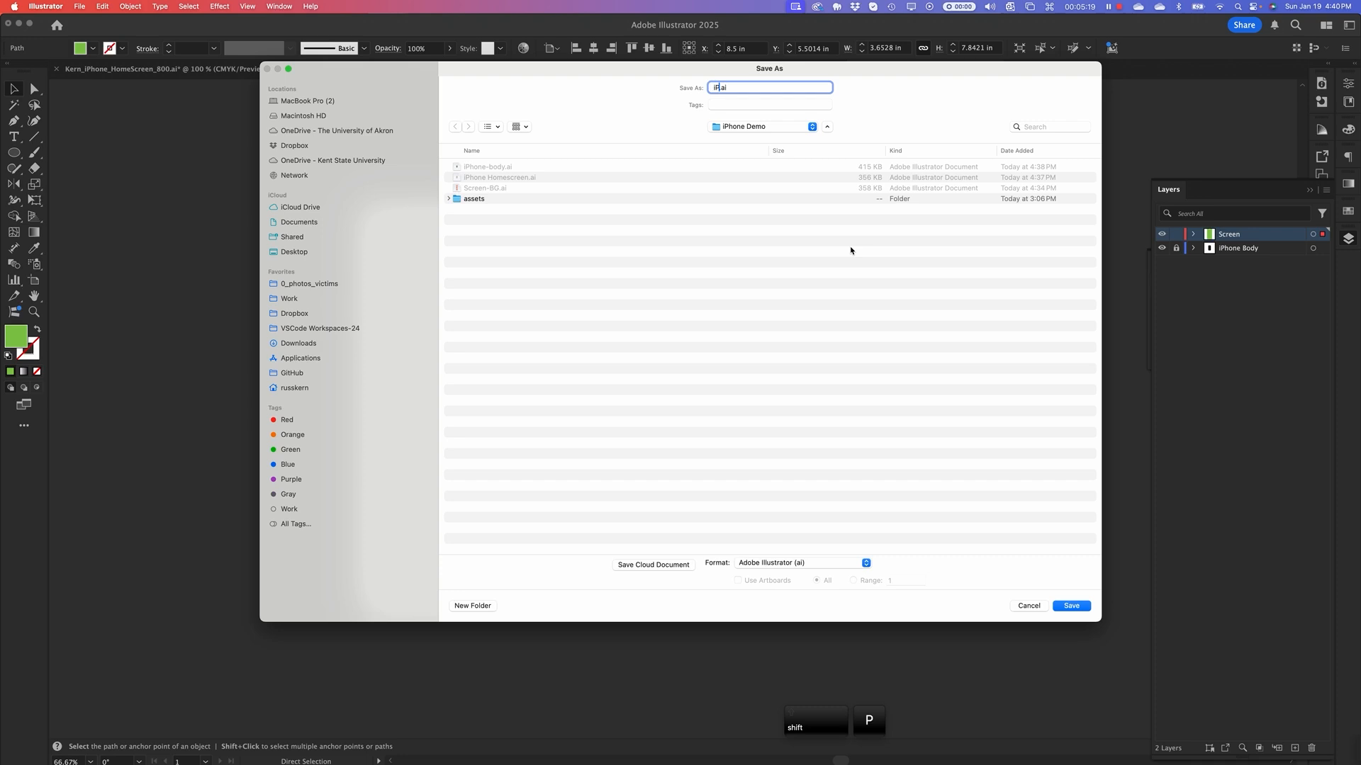
text(ontrol Ce)
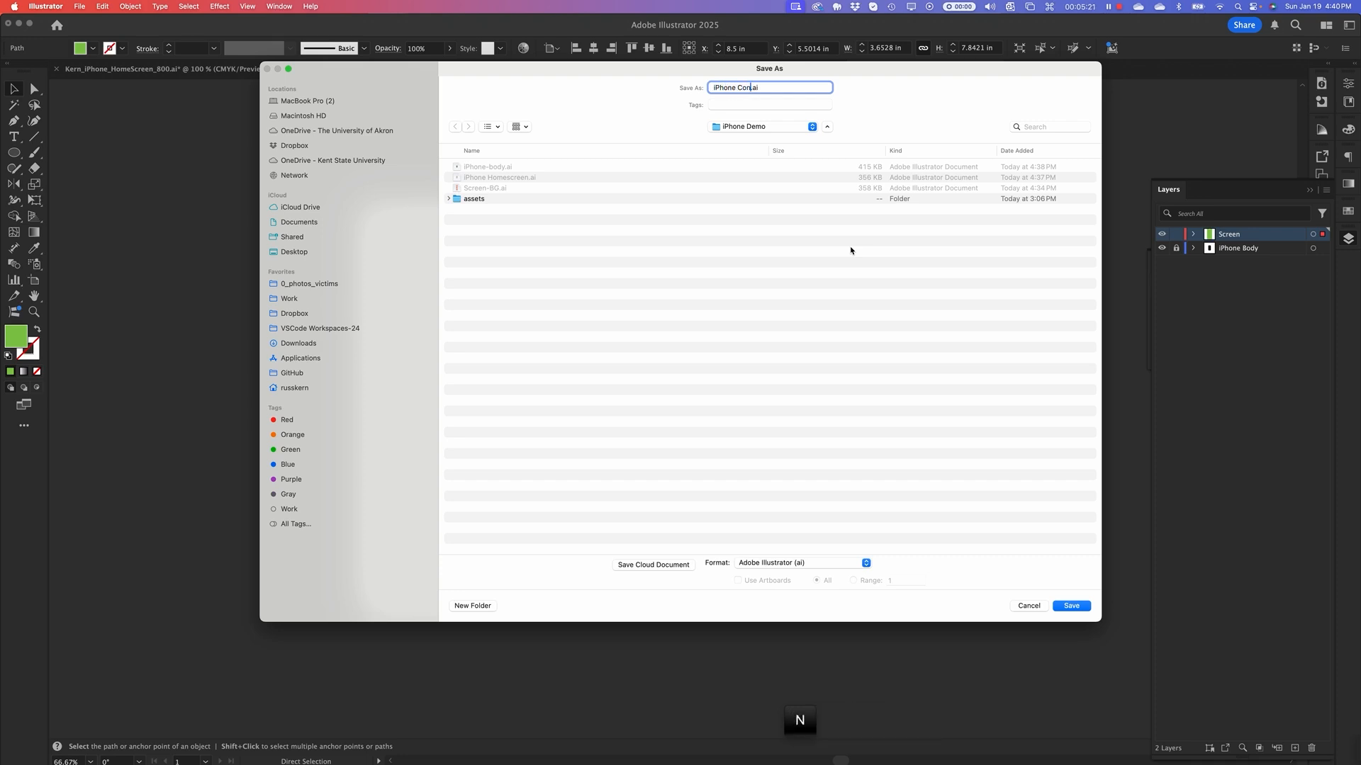
text(nter)
click(1072, 608)
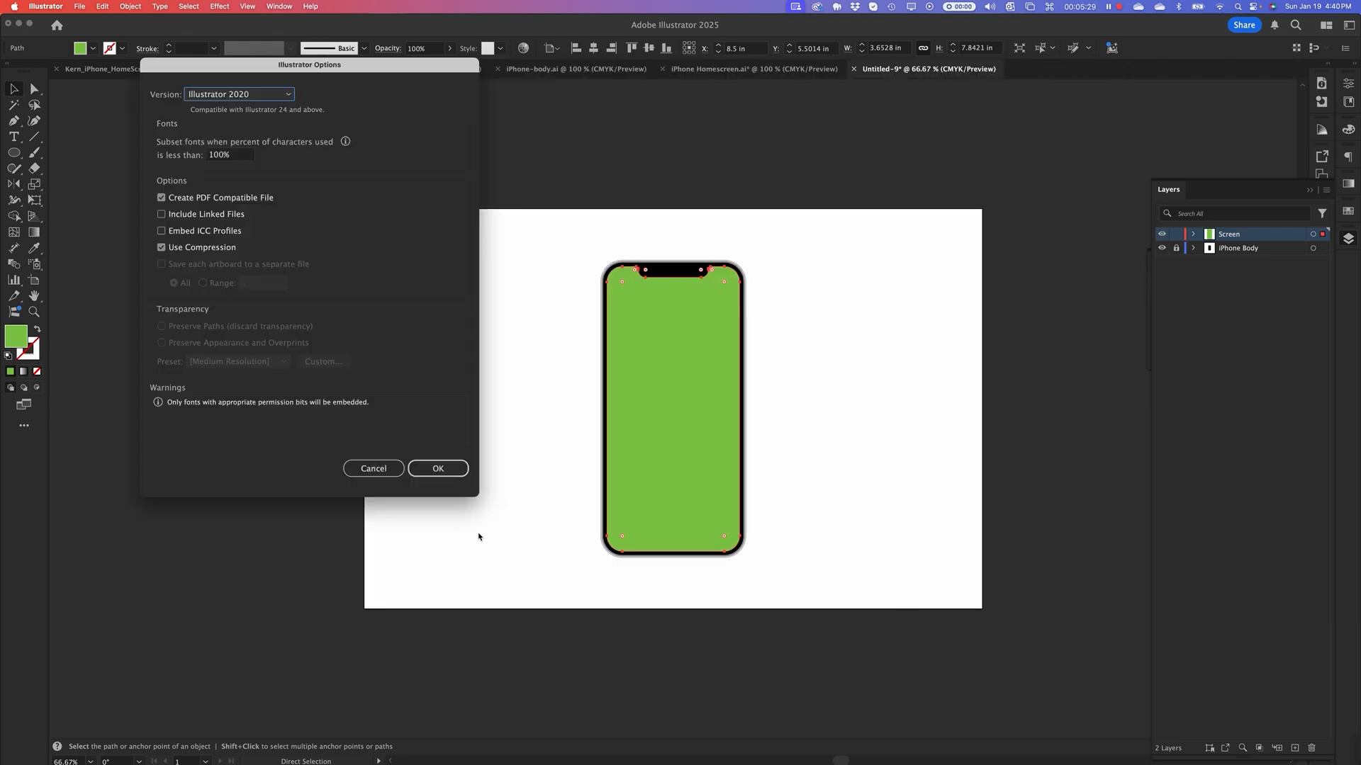
click(429, 472)
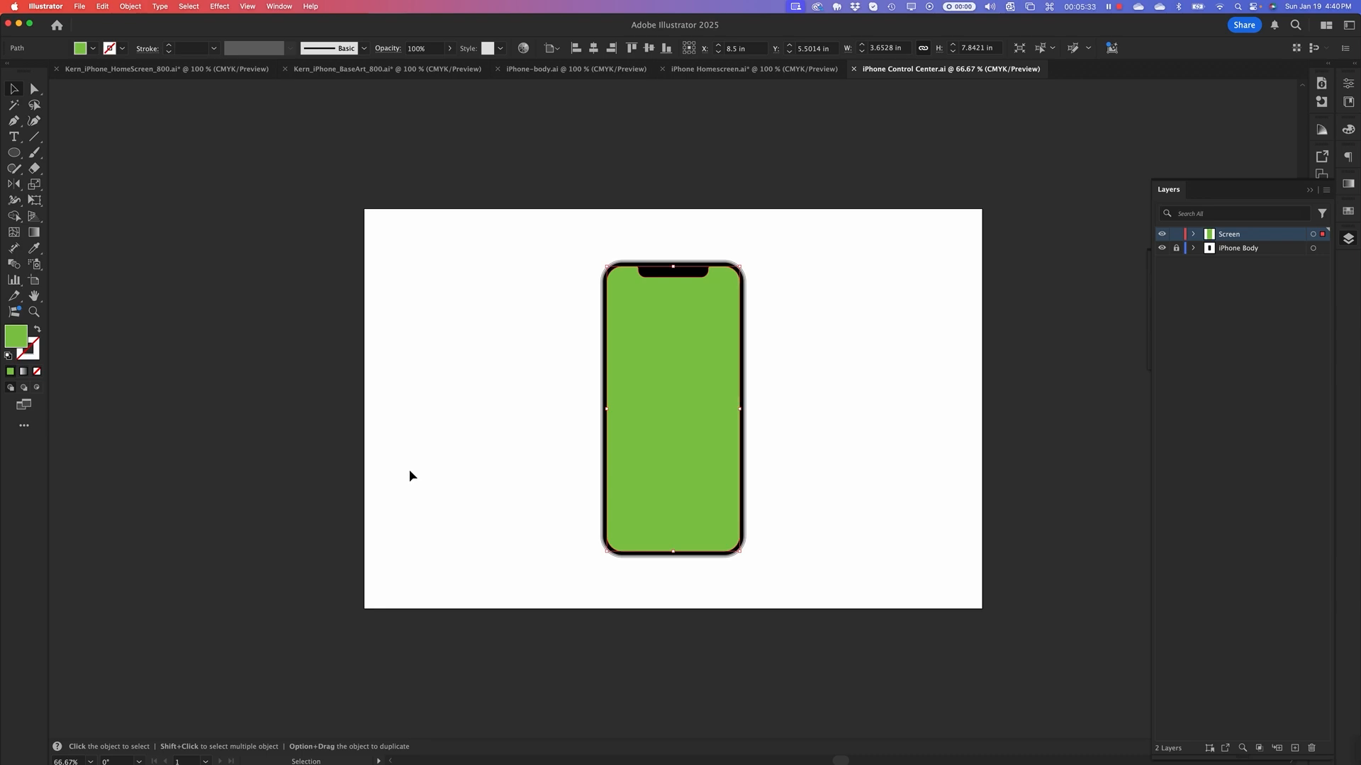
key(super+shift+a)
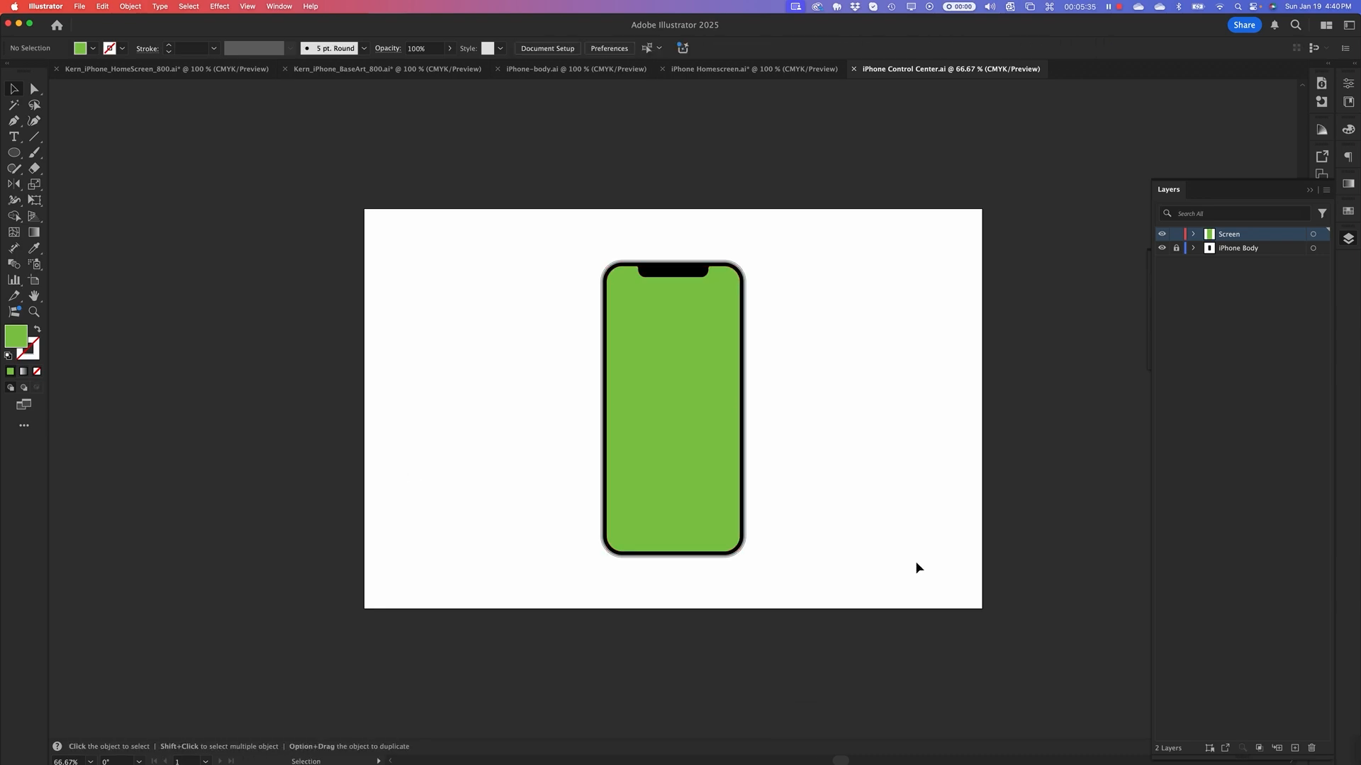
Look over iPhone-body.ai and iPhone Homescreen.ai, and close the iPhone Control Center.ai document
click(546, 69)
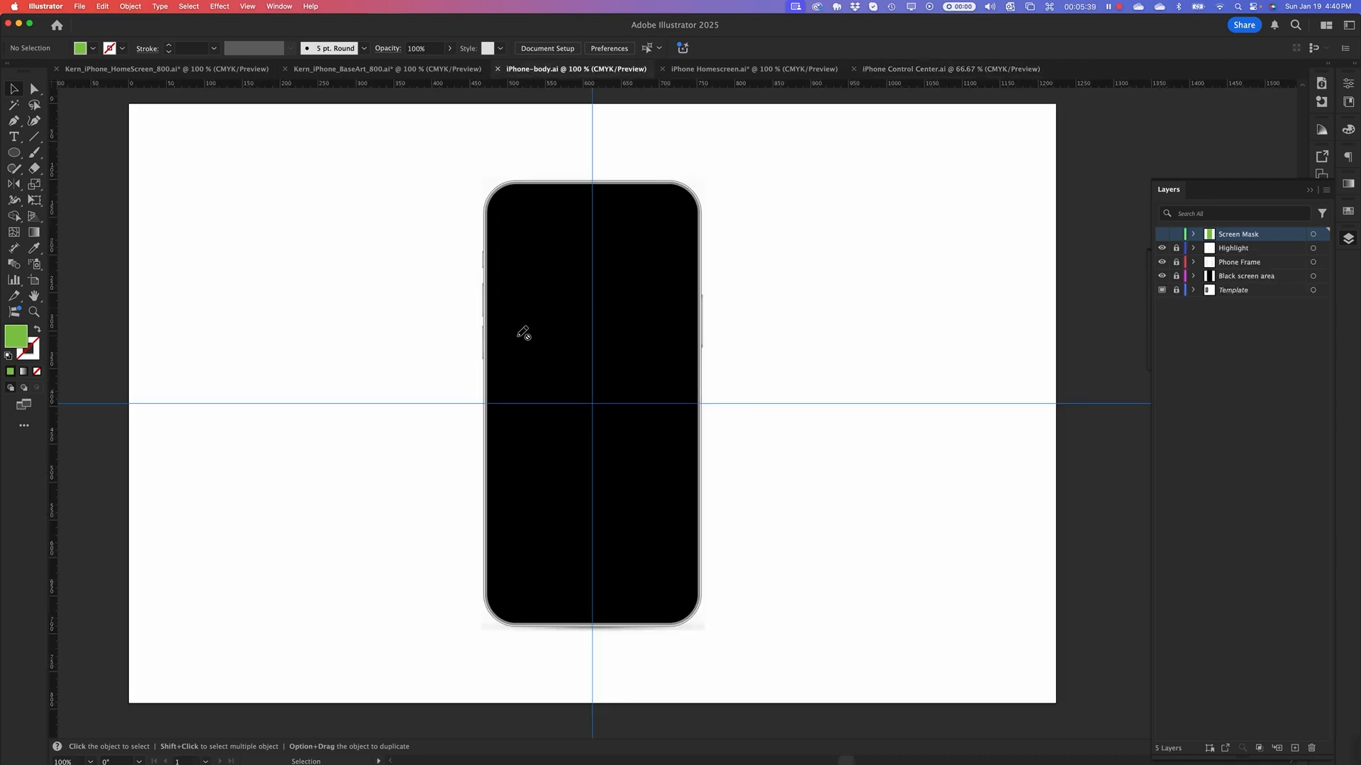
click(815, 69)
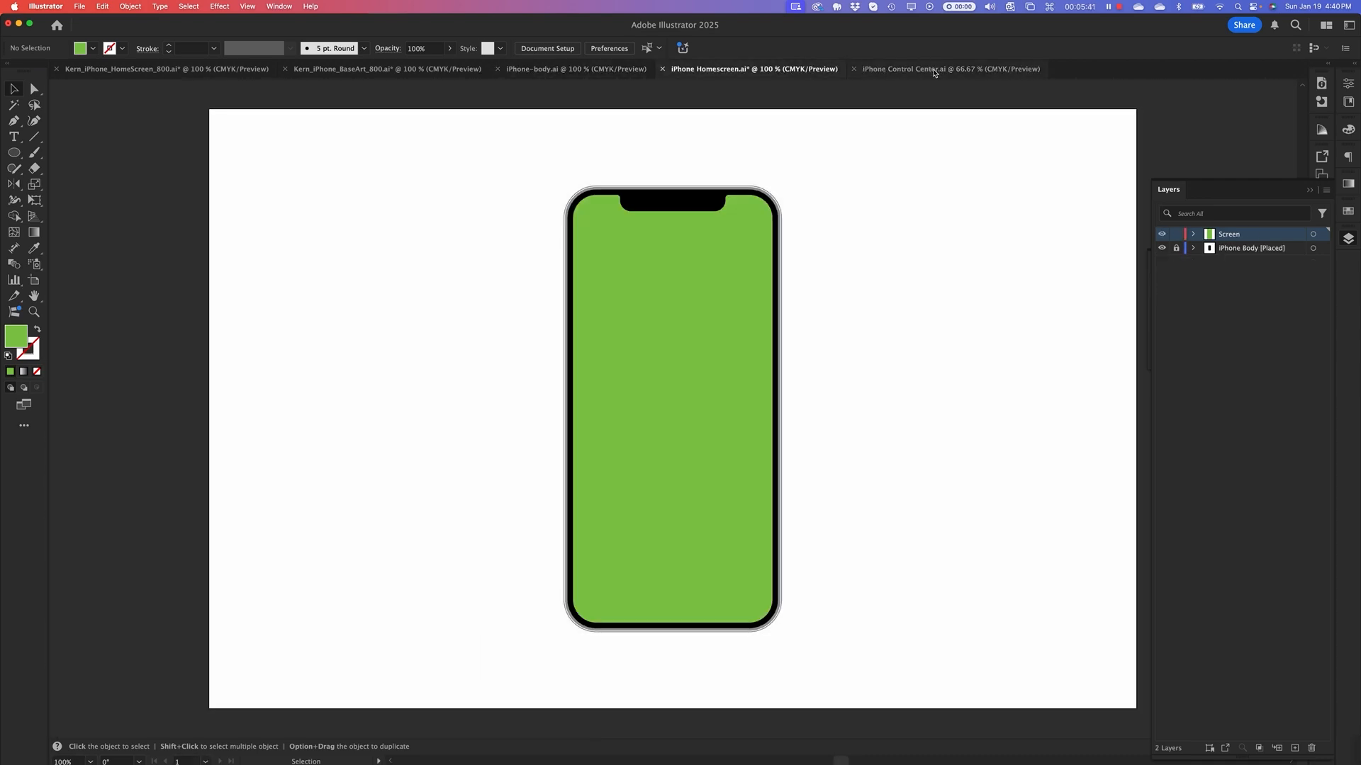
click(934, 69)
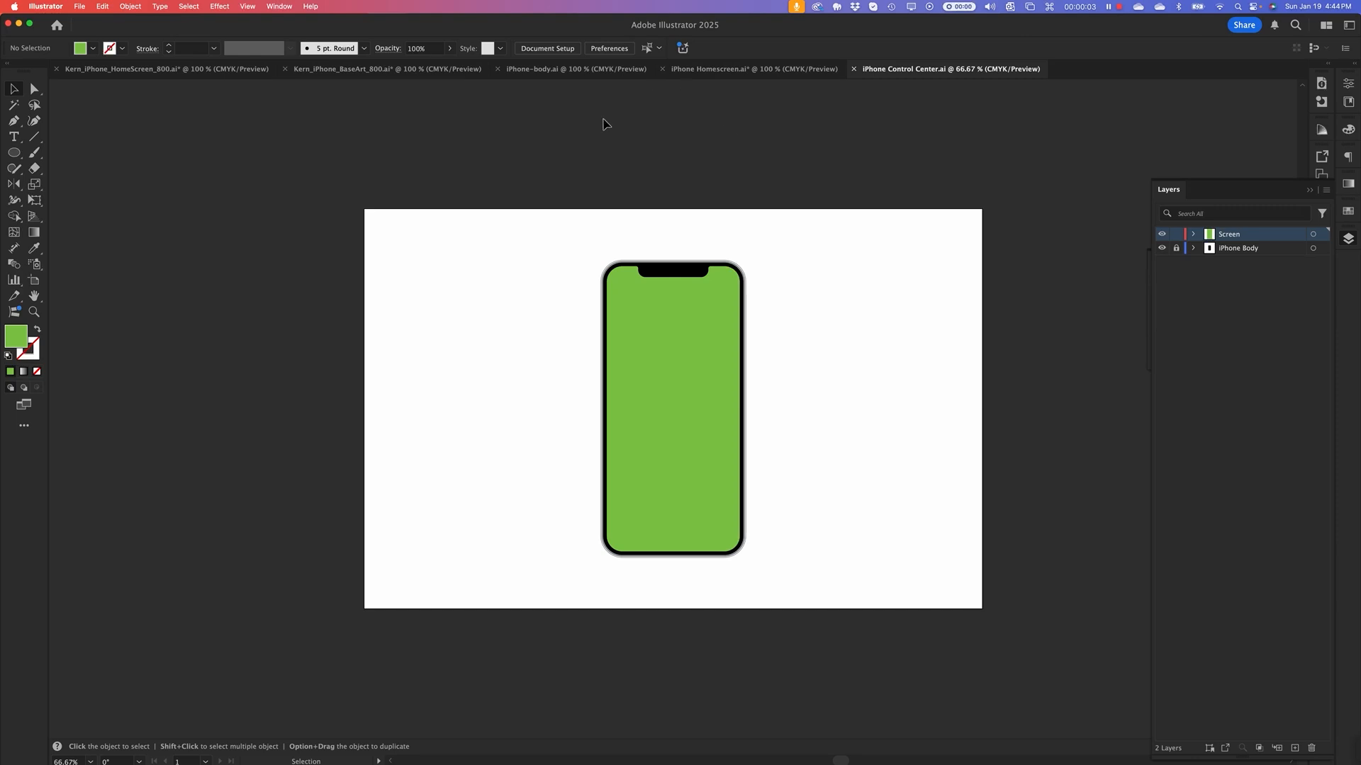
click(718, 75)
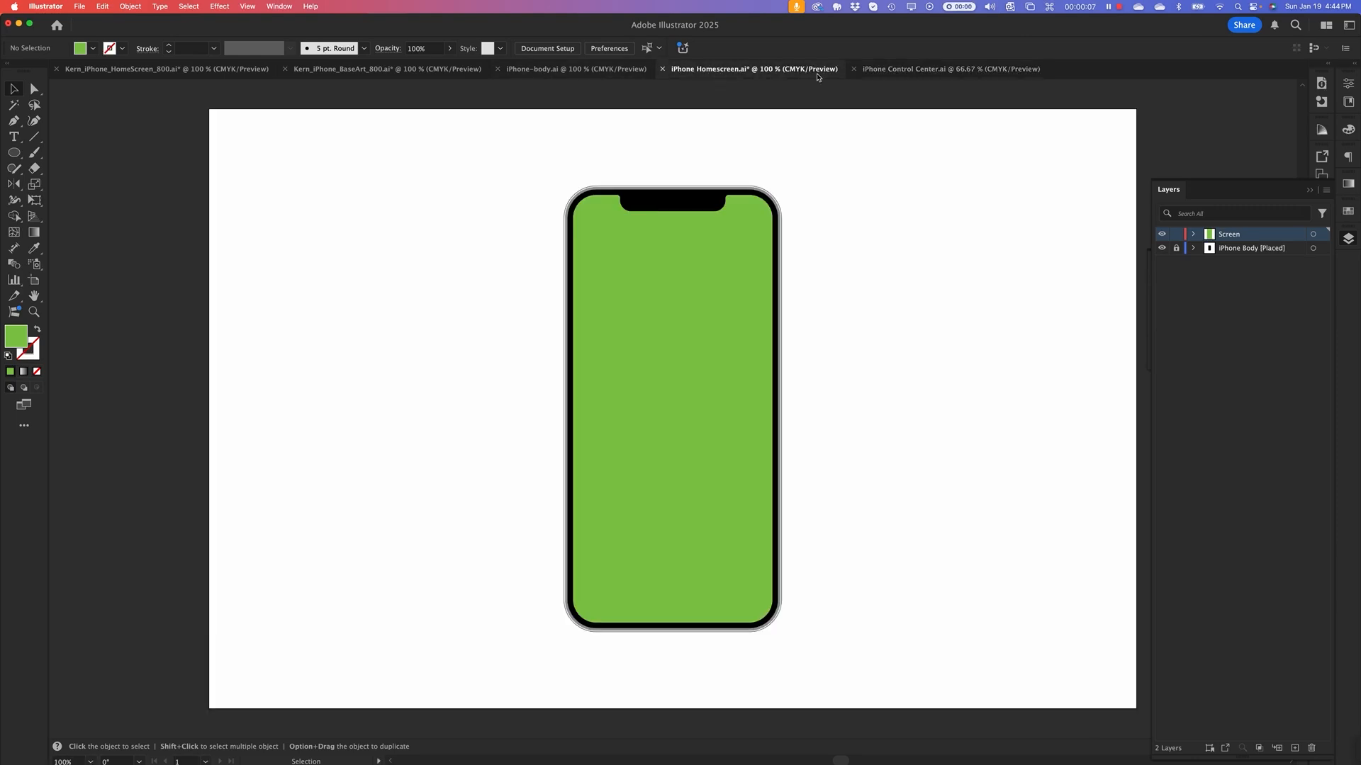
click(930, 72)
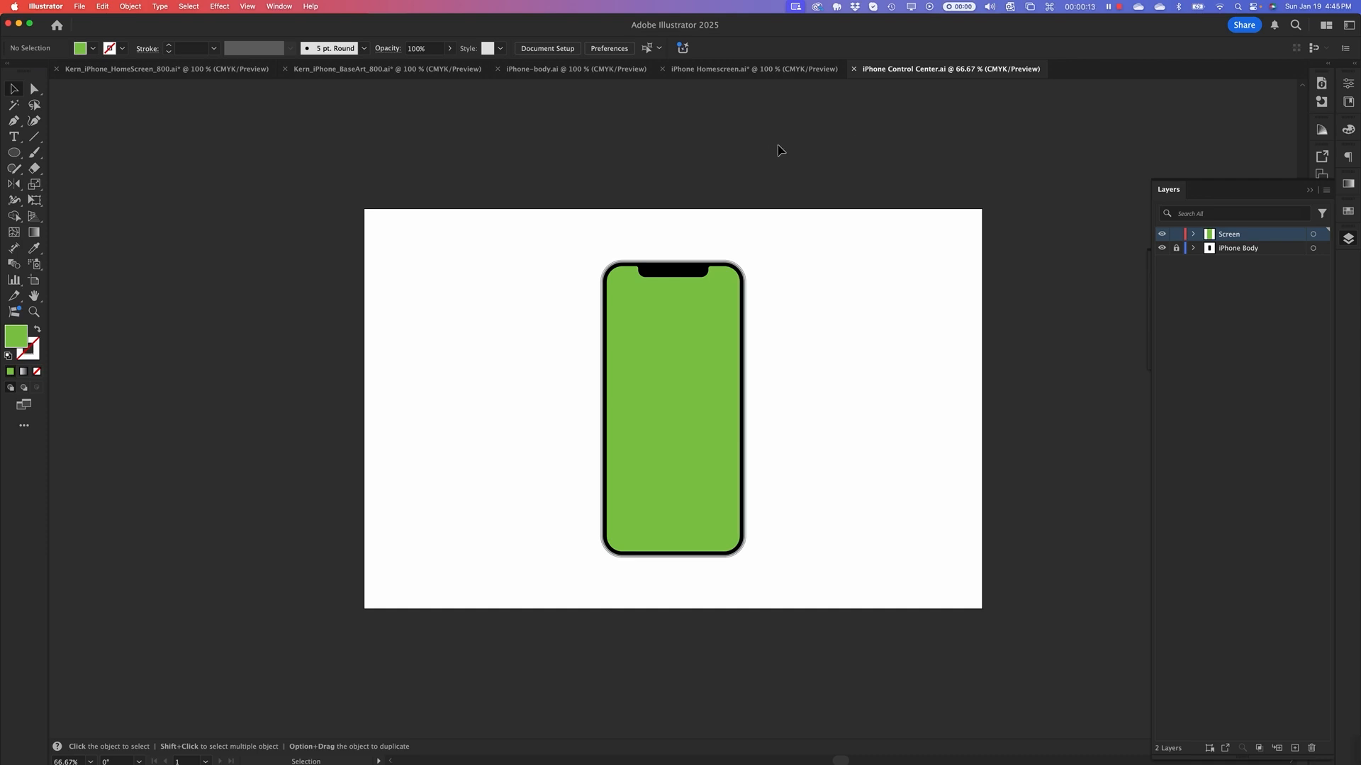
click(856, 70)
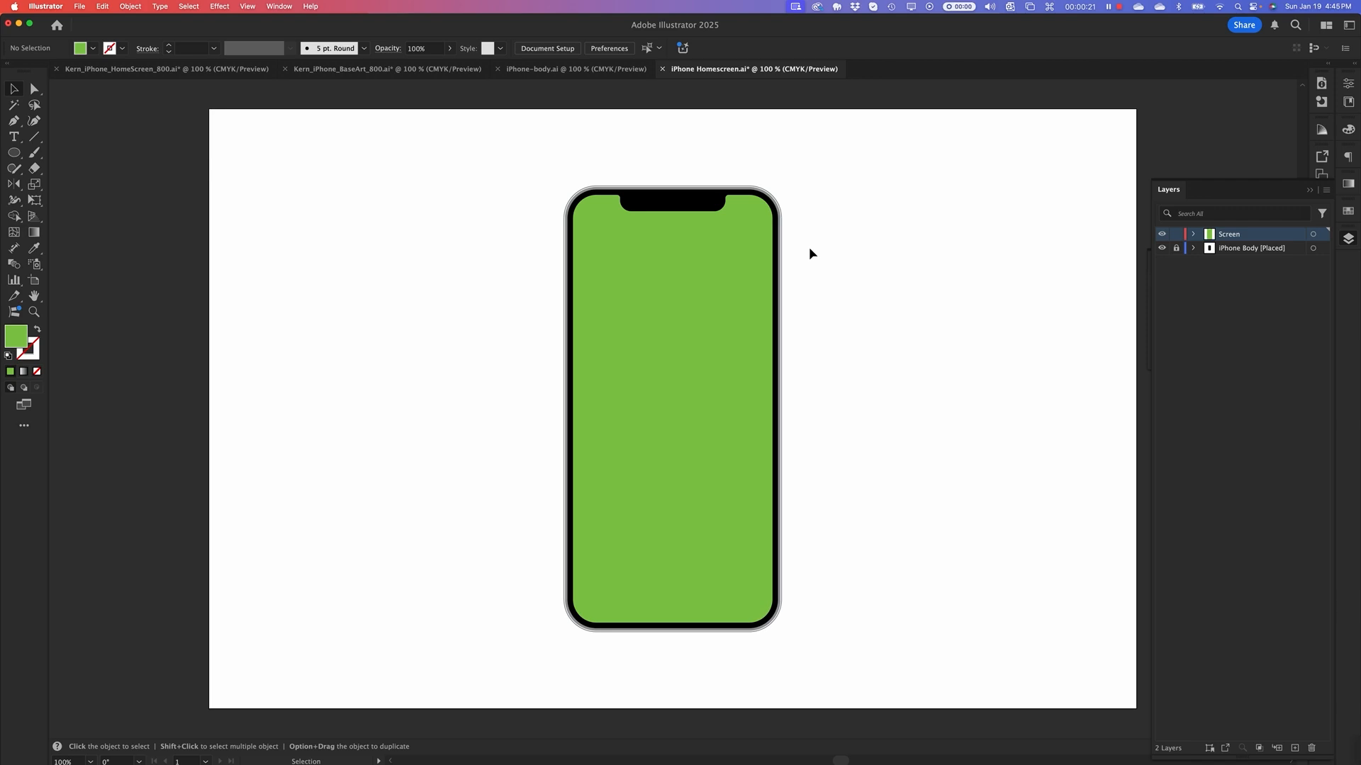
Go over the Black screen area and Phone Frame layers in iPhone-body.ai
click(536, 74)
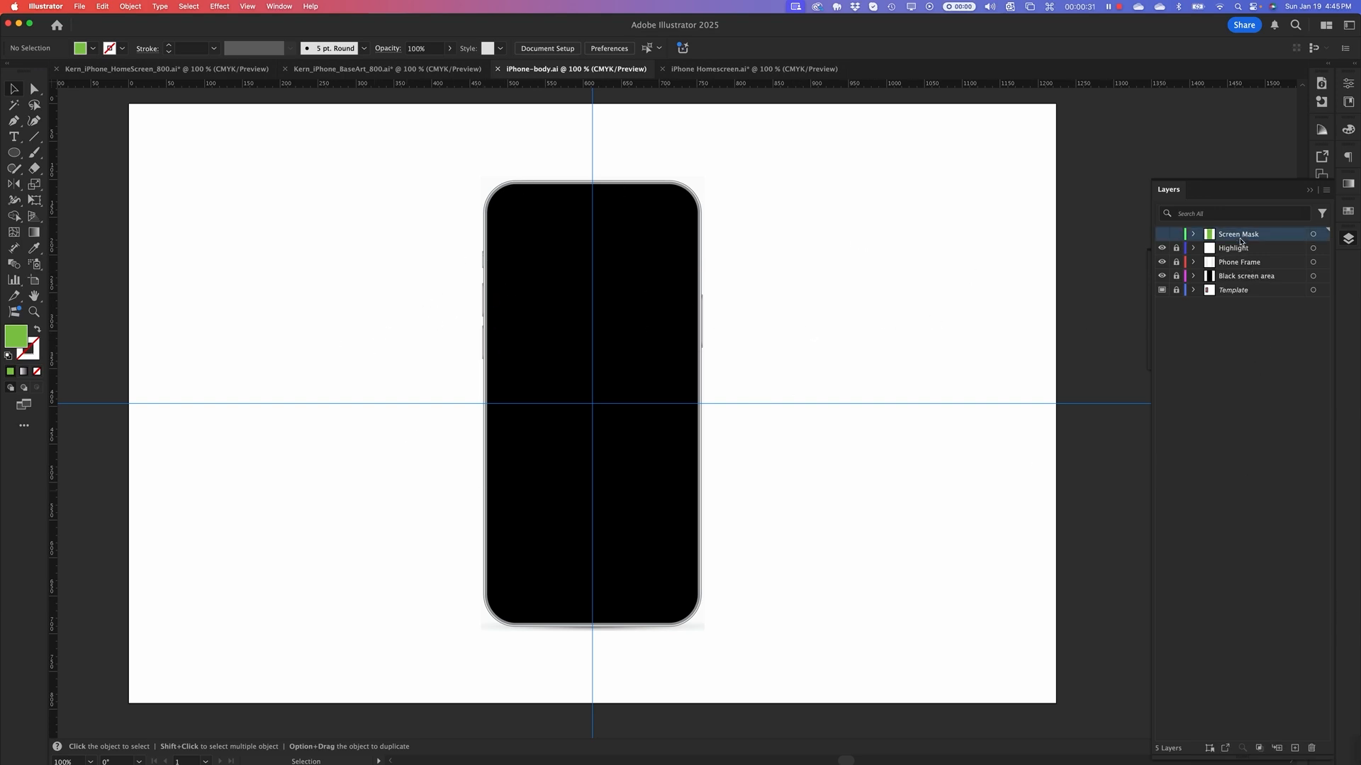
click(1243, 278)
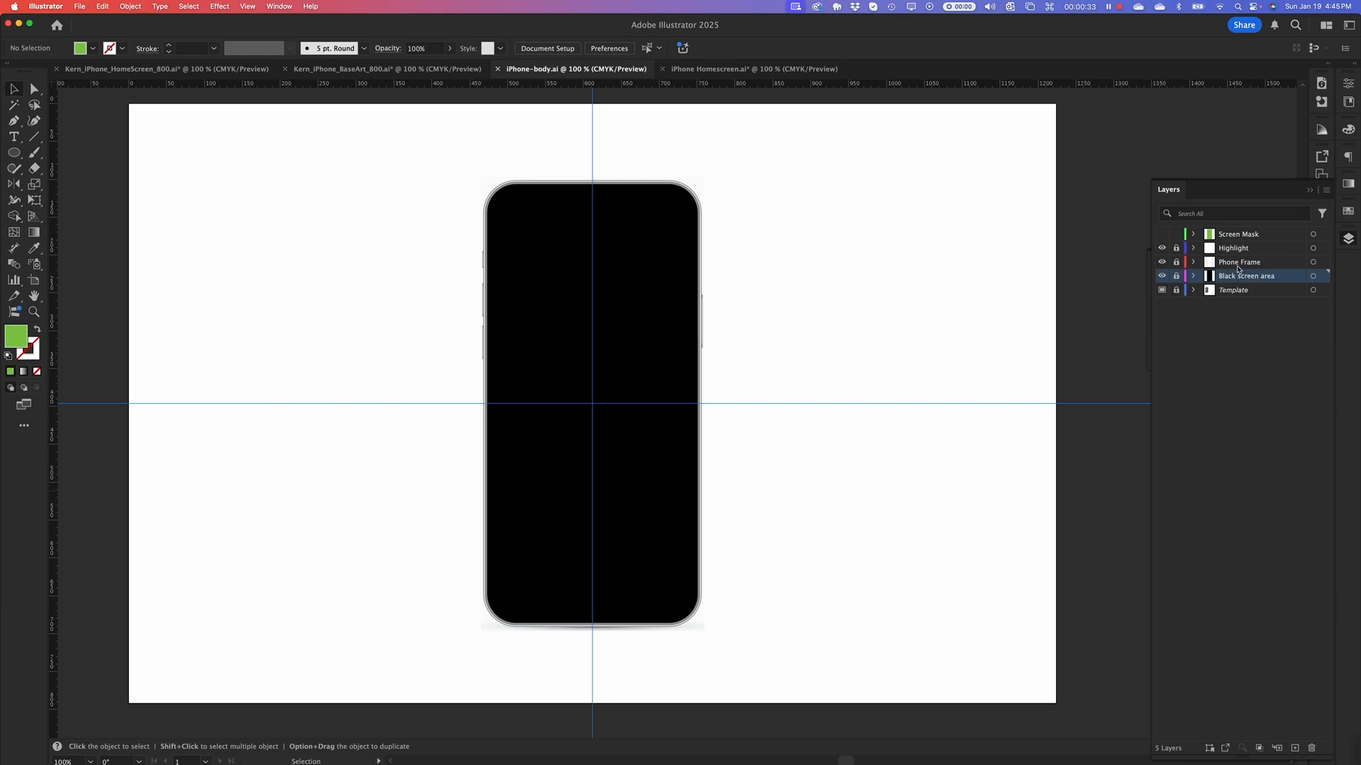
click(1239, 265)
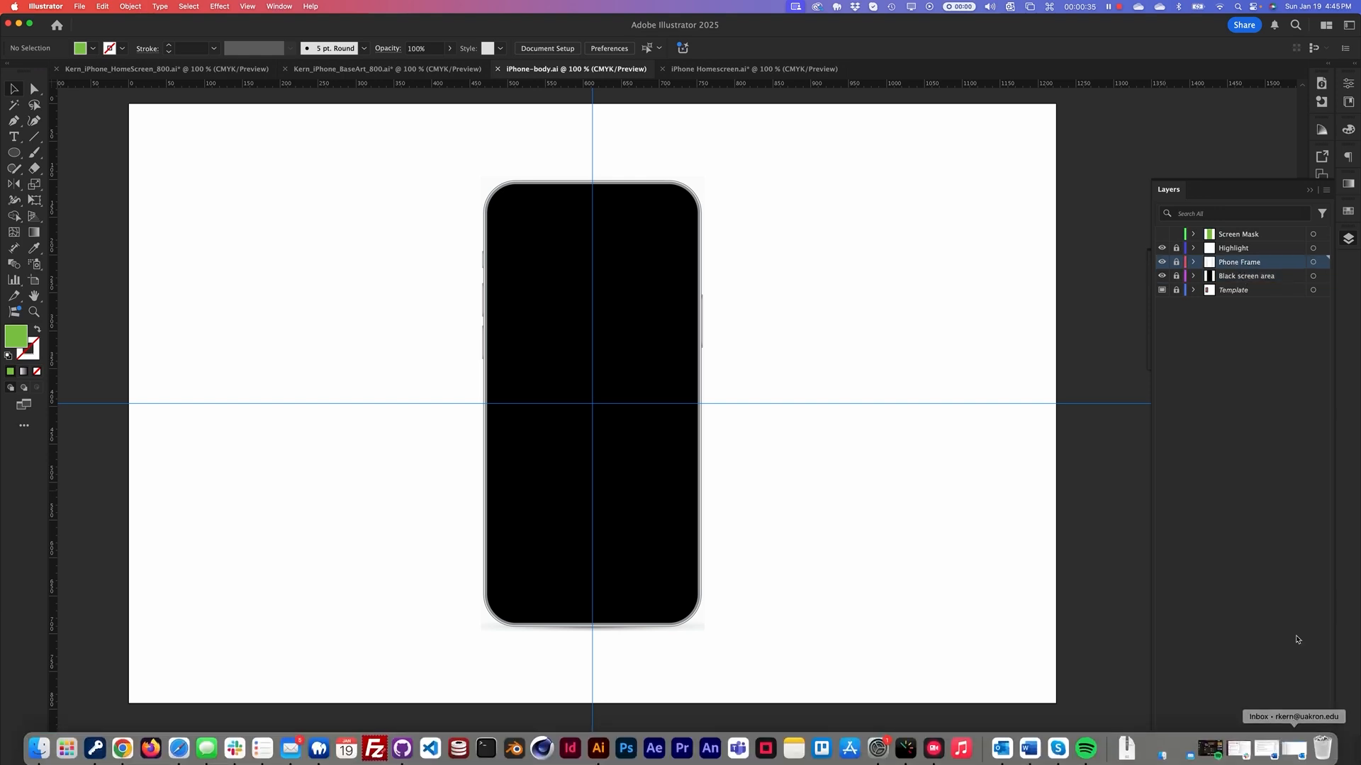
Add a layer named Side Buttons directly above the Phone Frame layer
click(1295, 749)
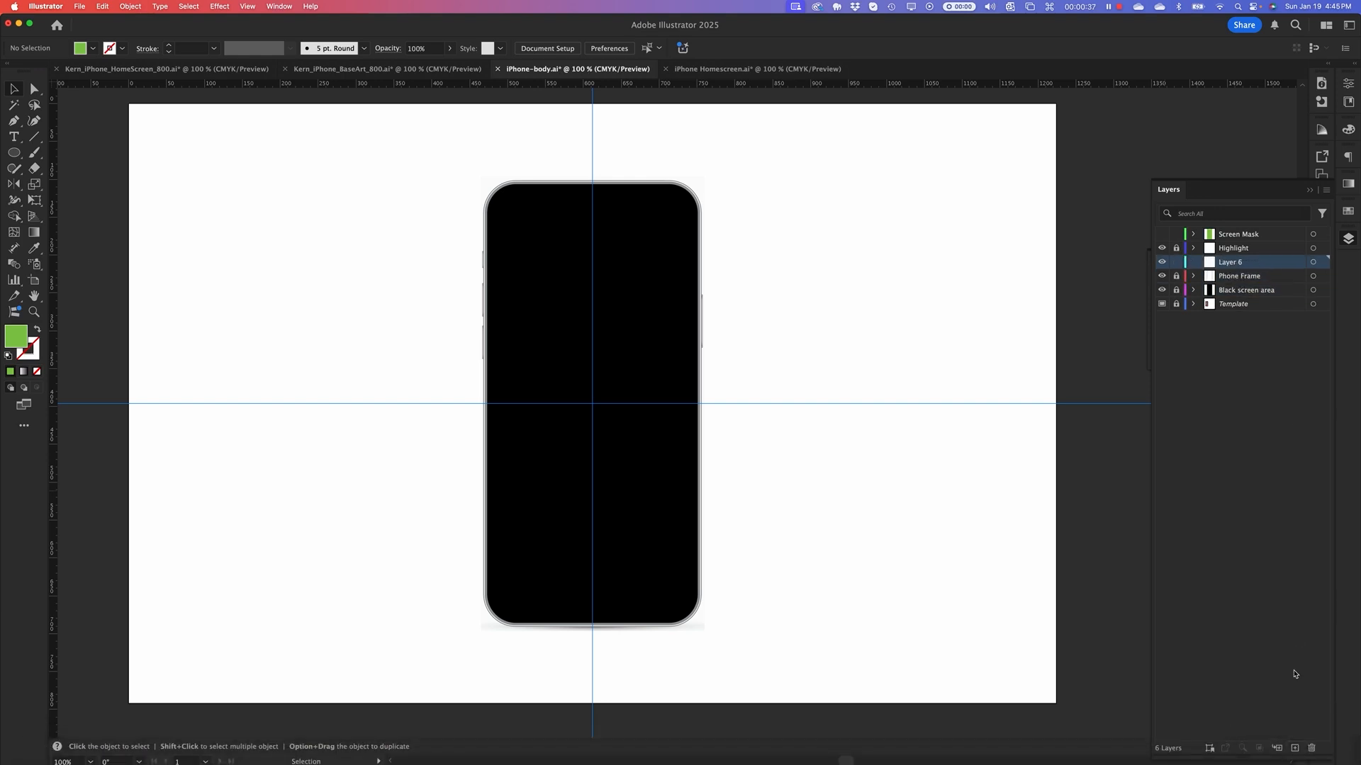
double_click(1232, 264)
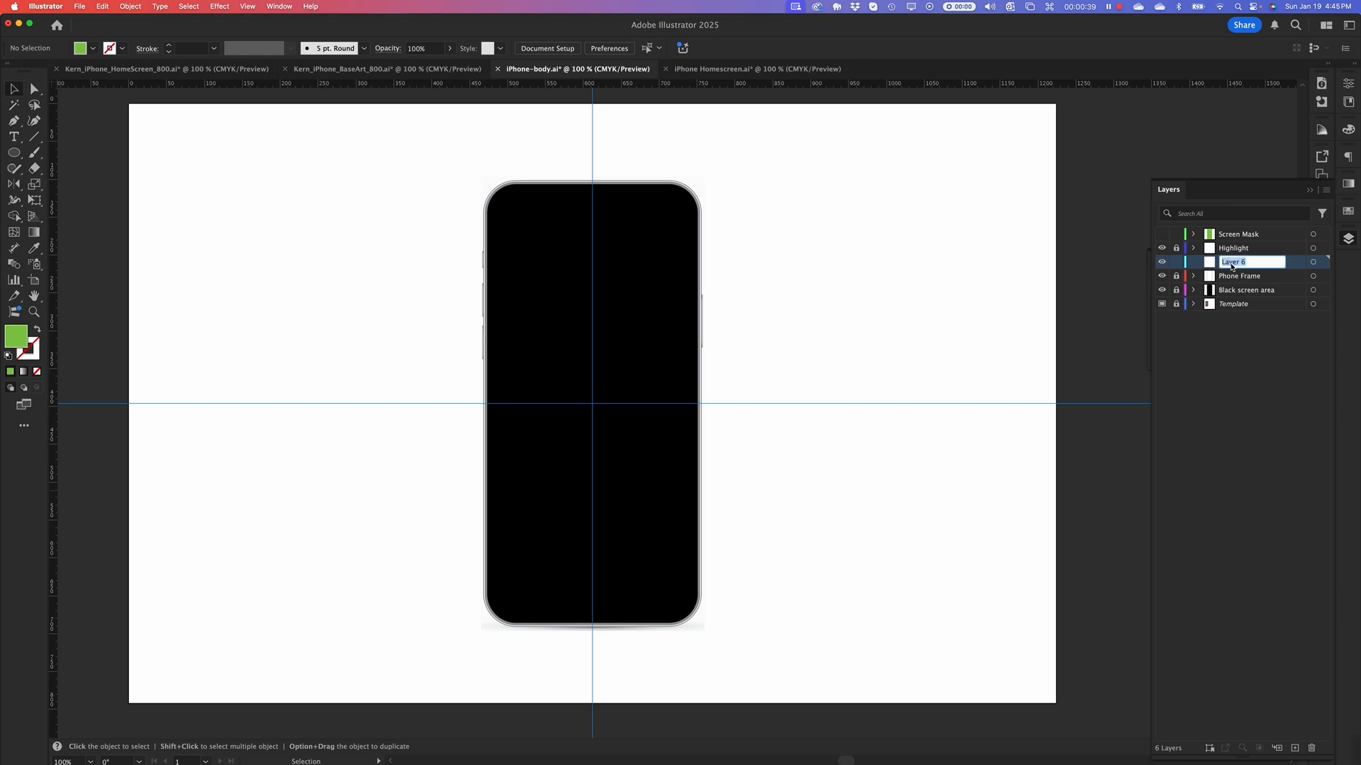
text(Side )
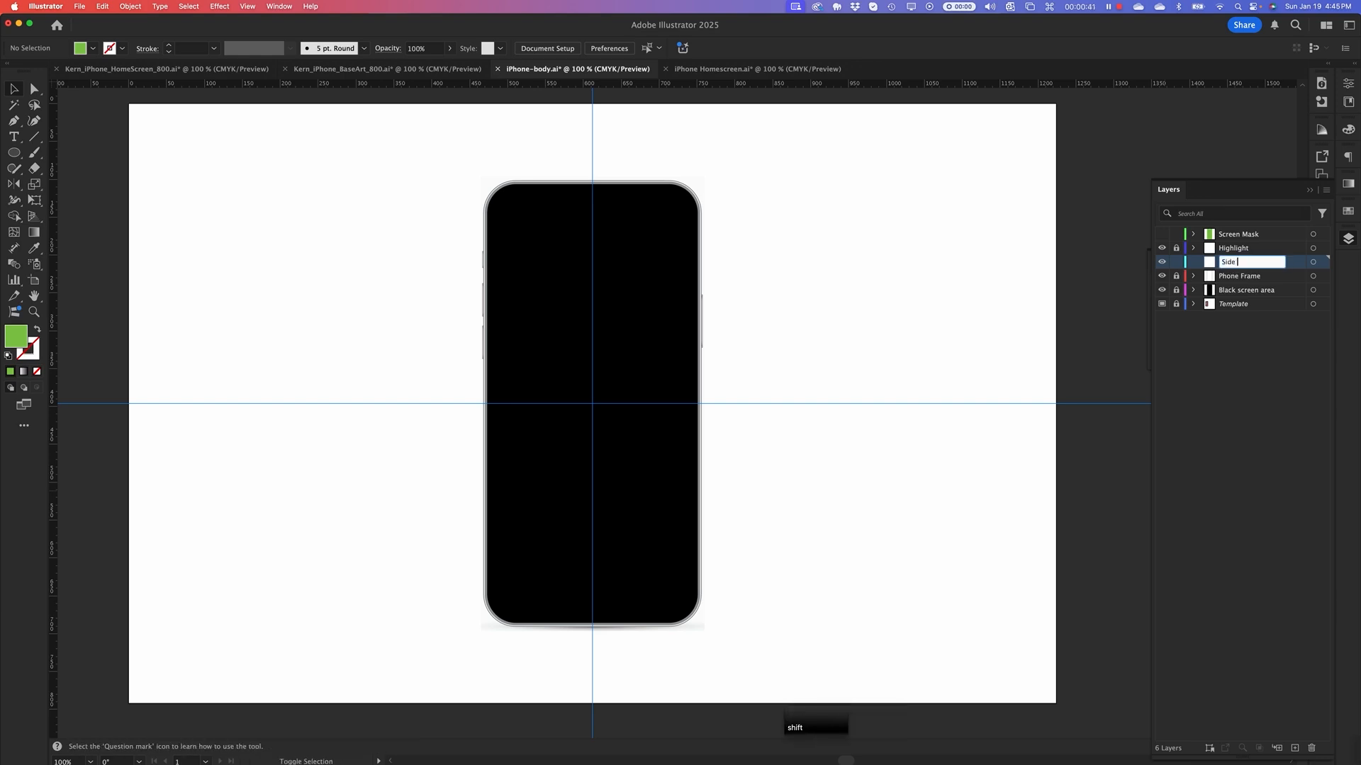
text(Buttons)
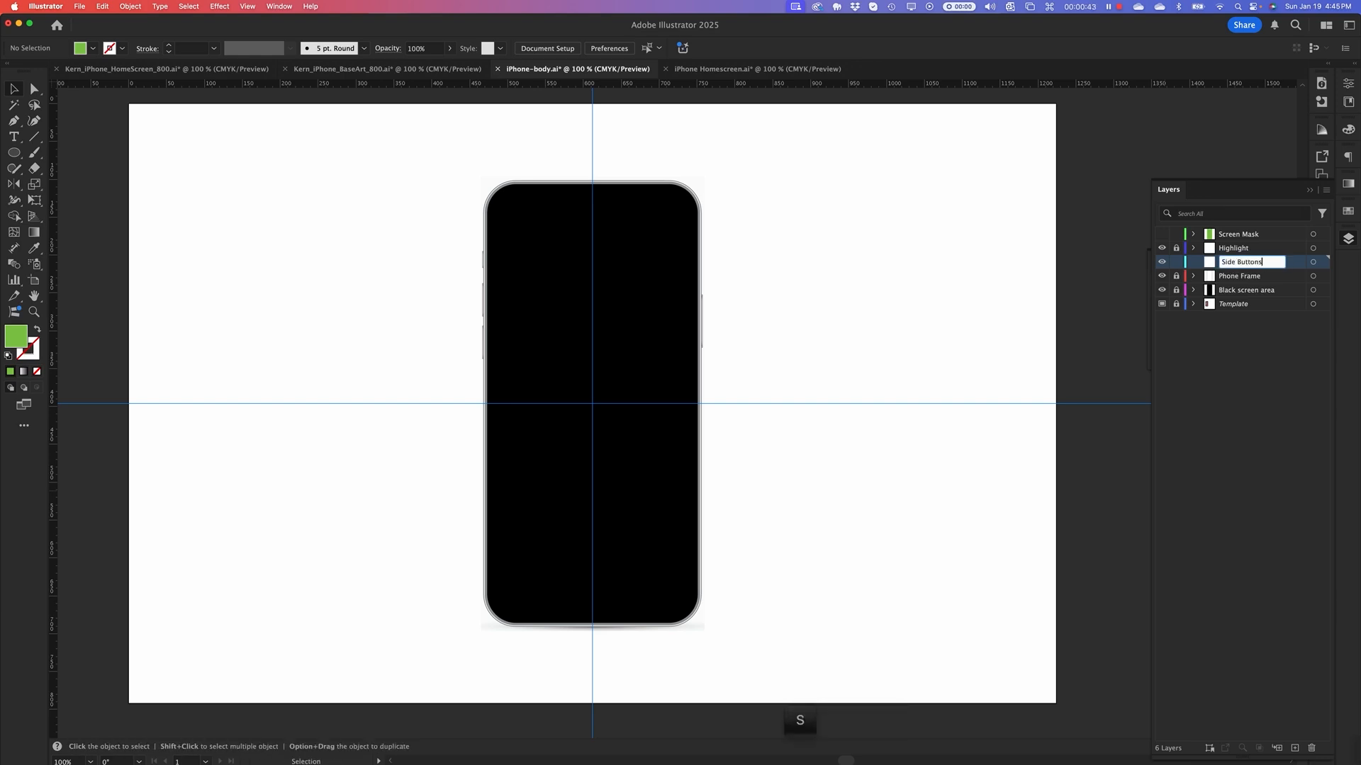
key(Return)
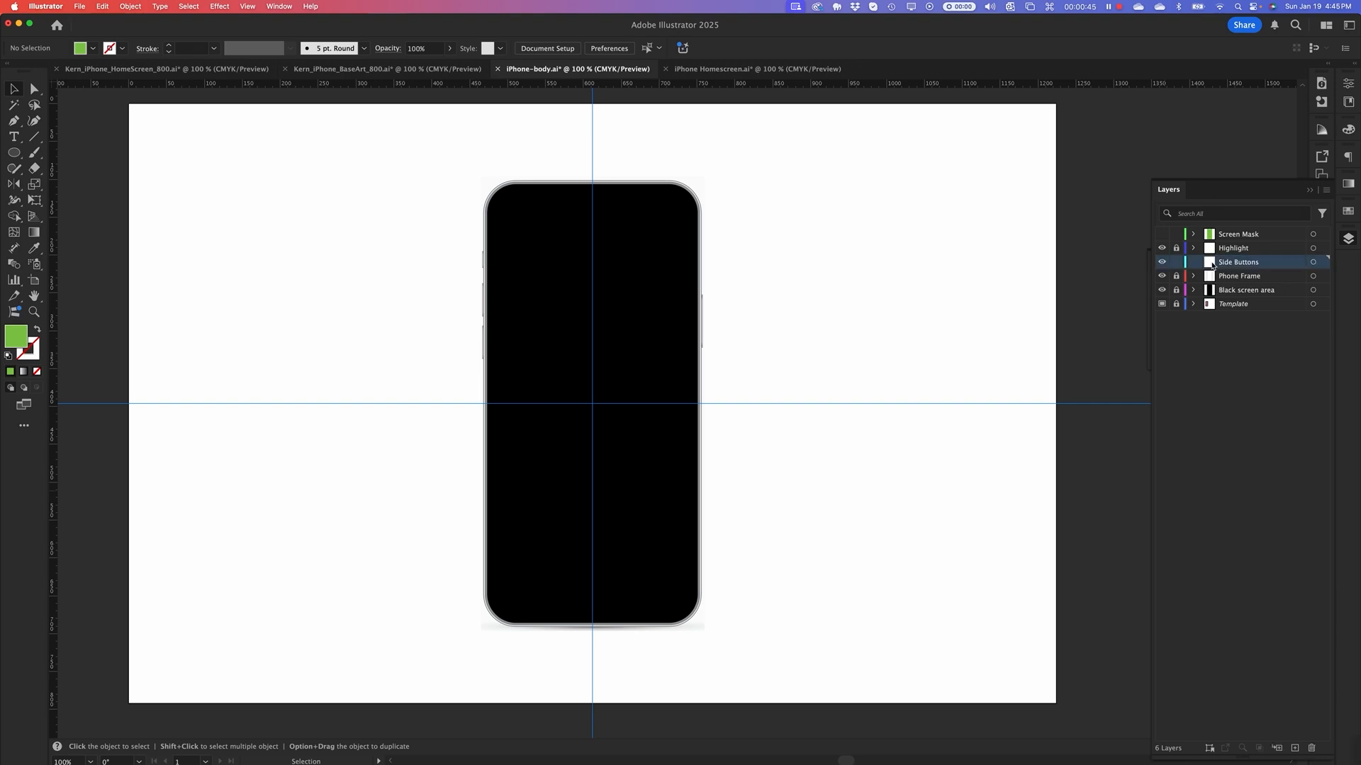
Draw a rectangle about 6.5 px by 22.4 px over the topmost button on the phone's left edge
key(super+equal)
key(super+equal)
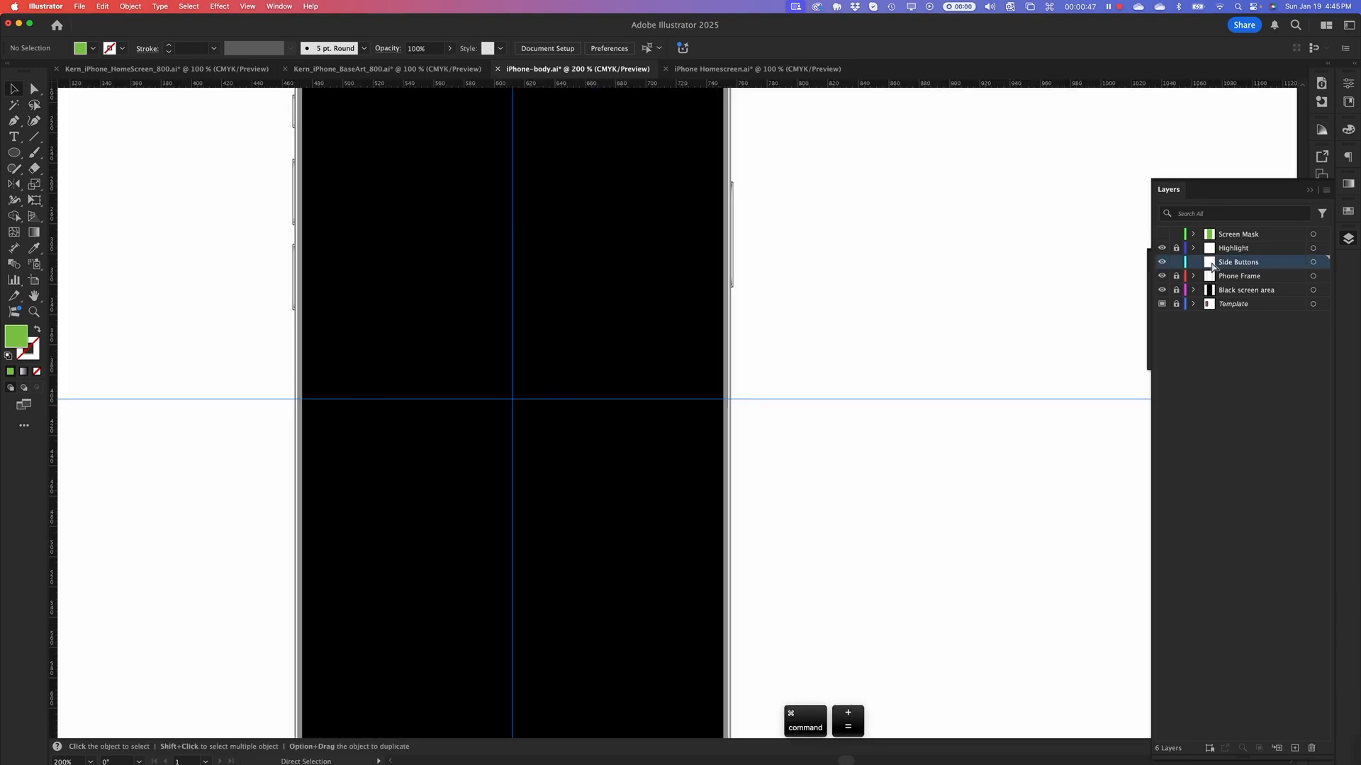
key(space)
drag(319, 396, 485, 544)
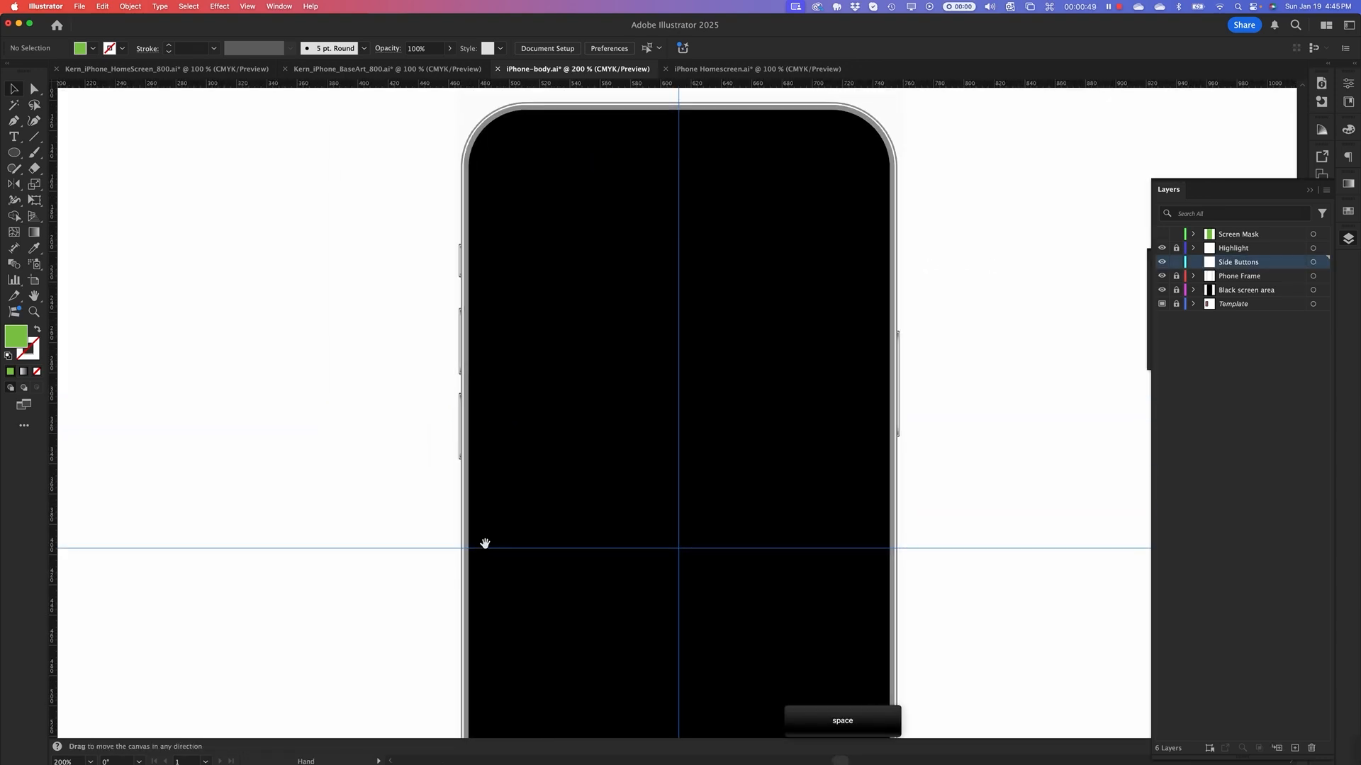
key(super+equal)
key(super+equal)
key(space)
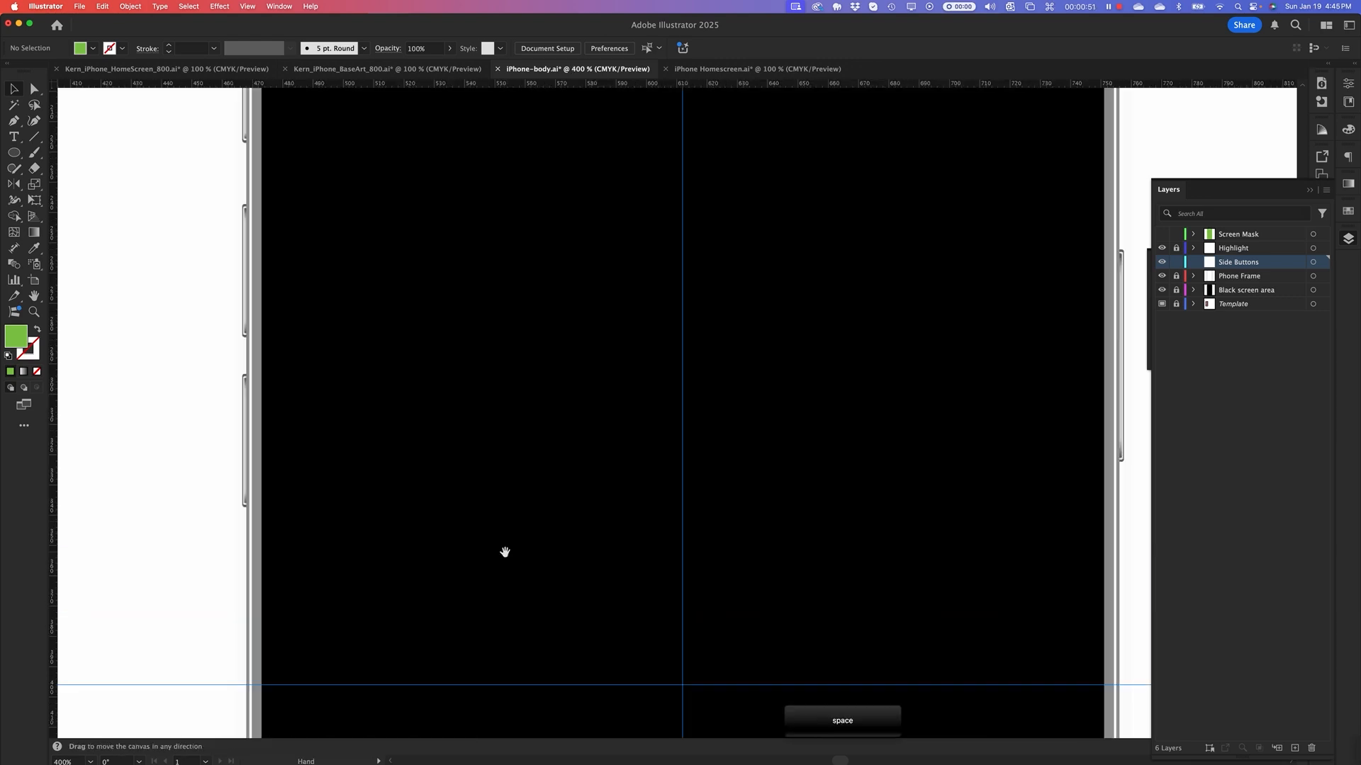
drag(587, 396, 580, 553)
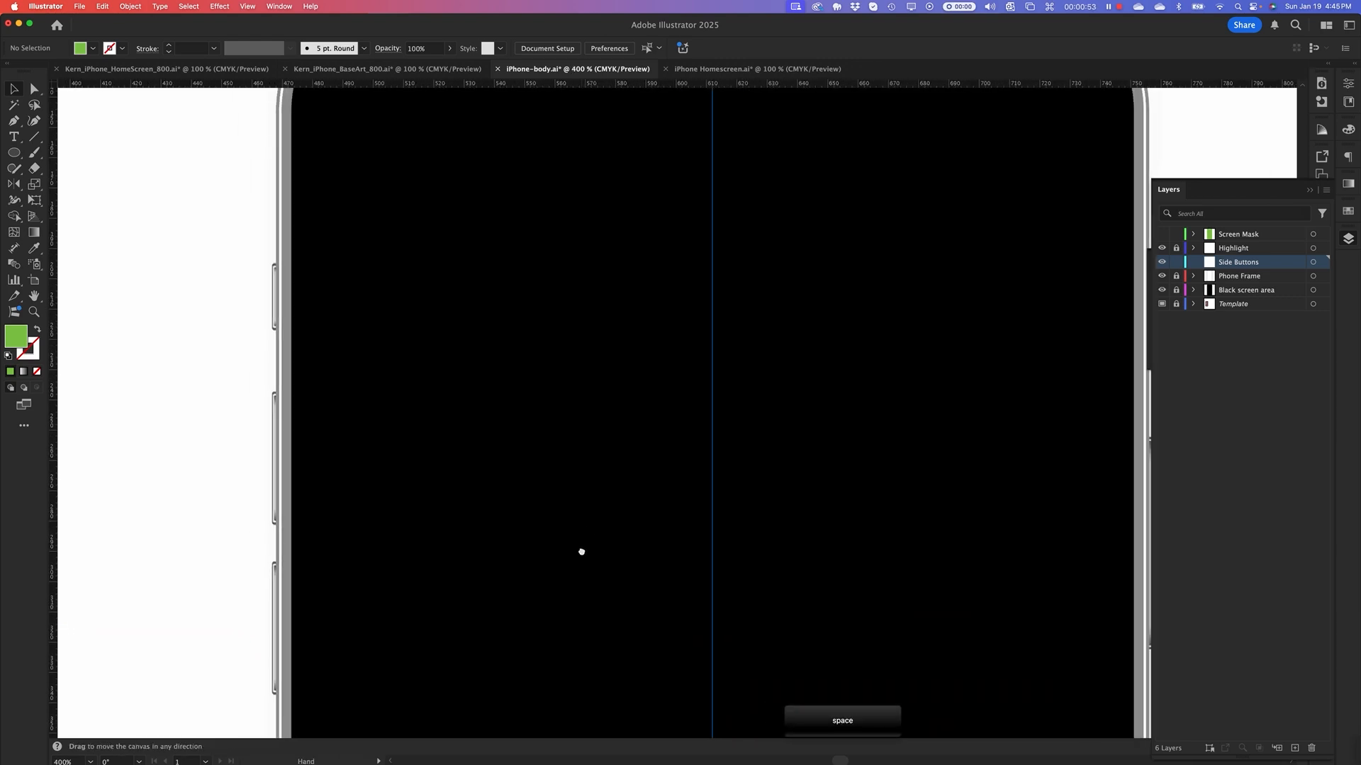
drag(513, 328, 555, 321)
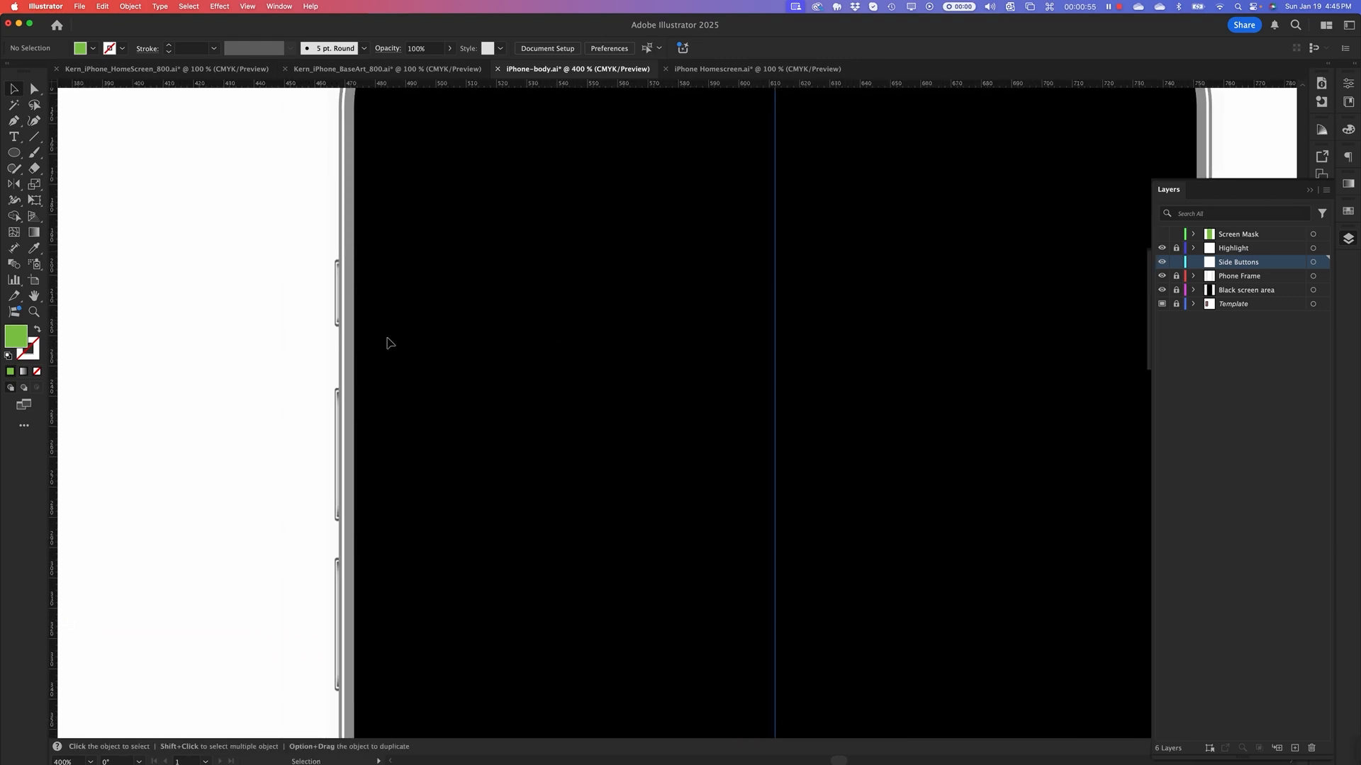
drag(551, 564, 532, 466)
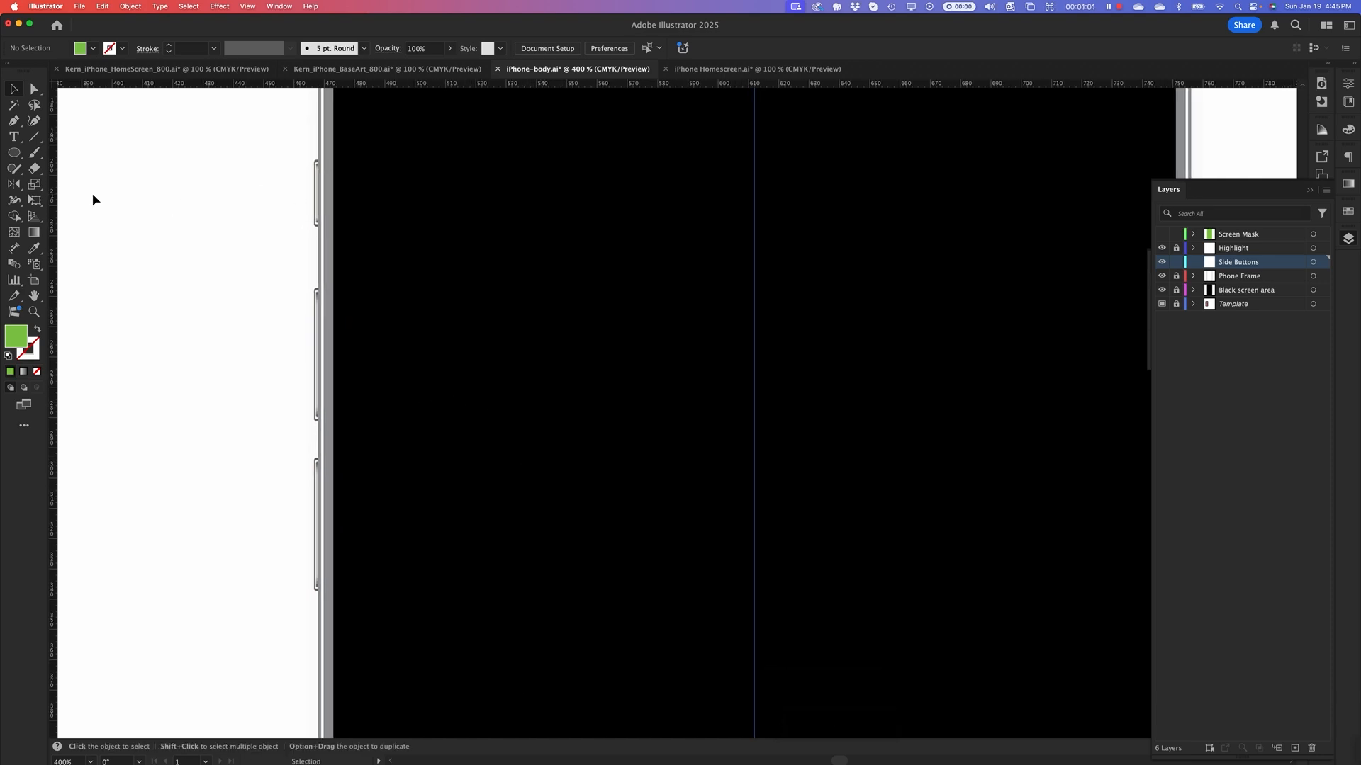
drag(20, 156, 48, 154)
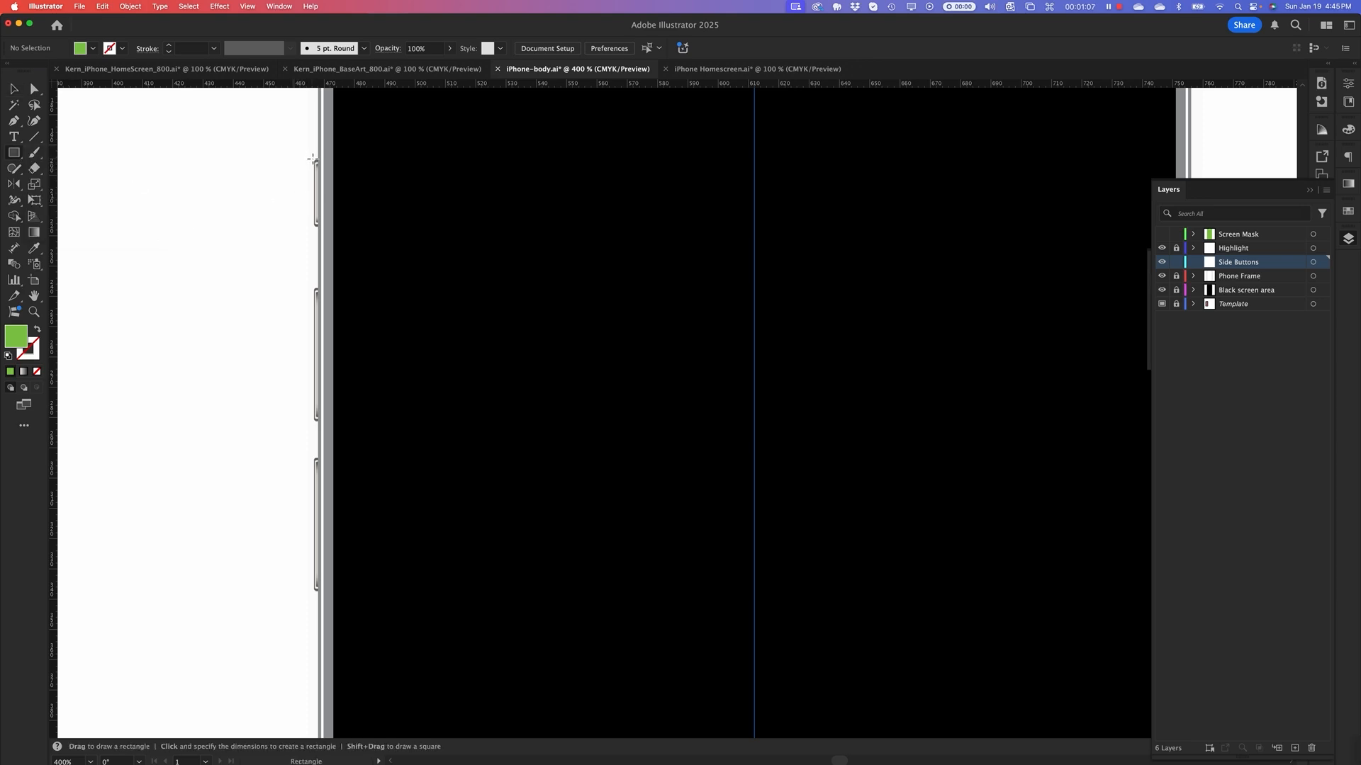
mouse_move(311, 159)
mouse_down()
mouse_move(339, 190)
mouse_move(330, 227)
mouse_up()
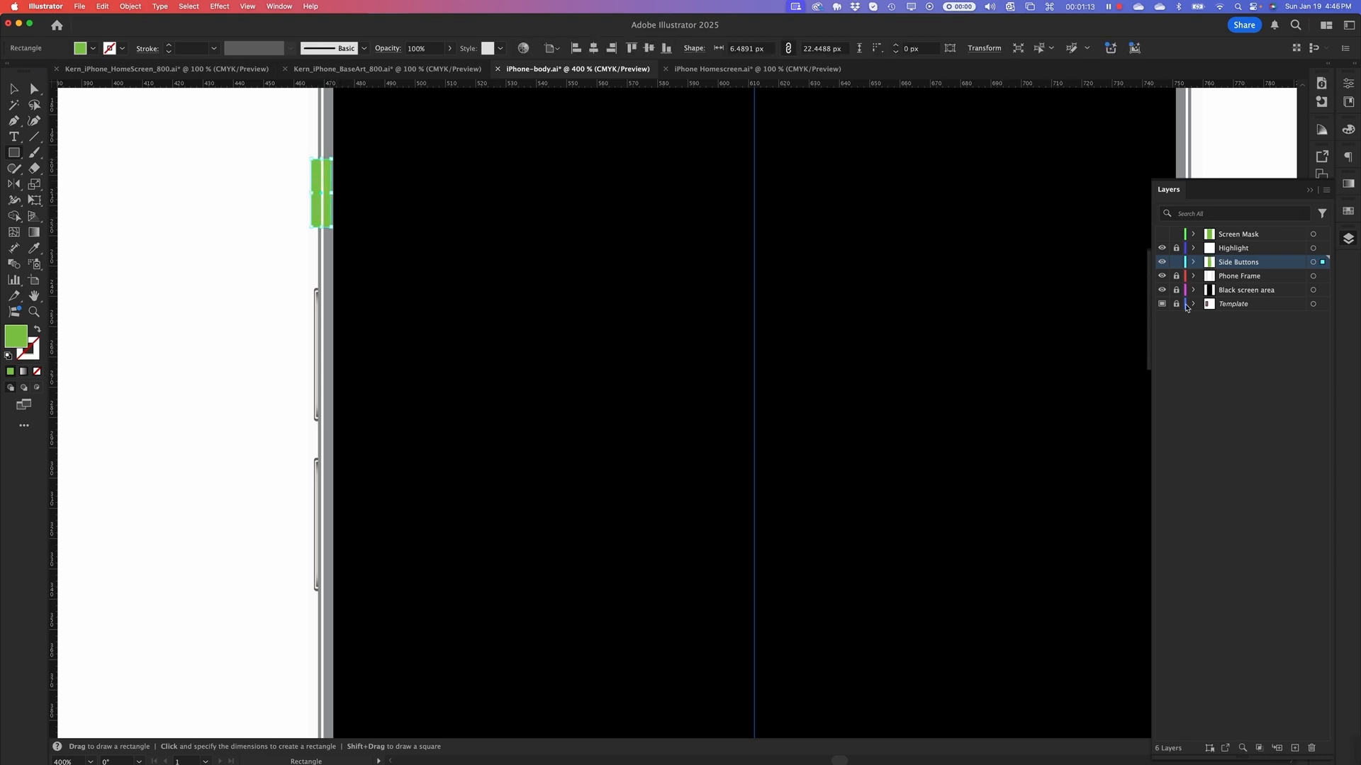
Move the Side Buttons layer below Phone Frame and fill the button rectangle with a dark grey swatch
drag(1237, 267, 1240, 283)
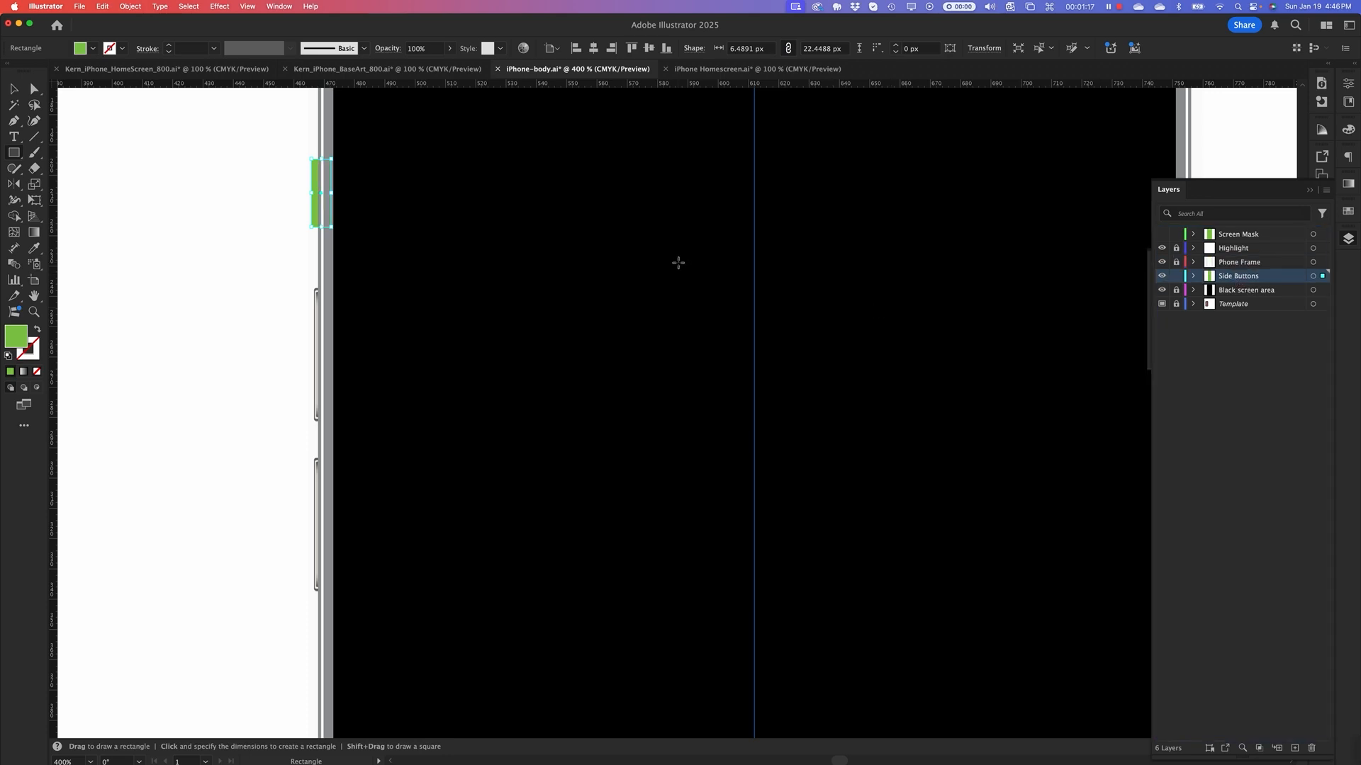
click(1348, 214)
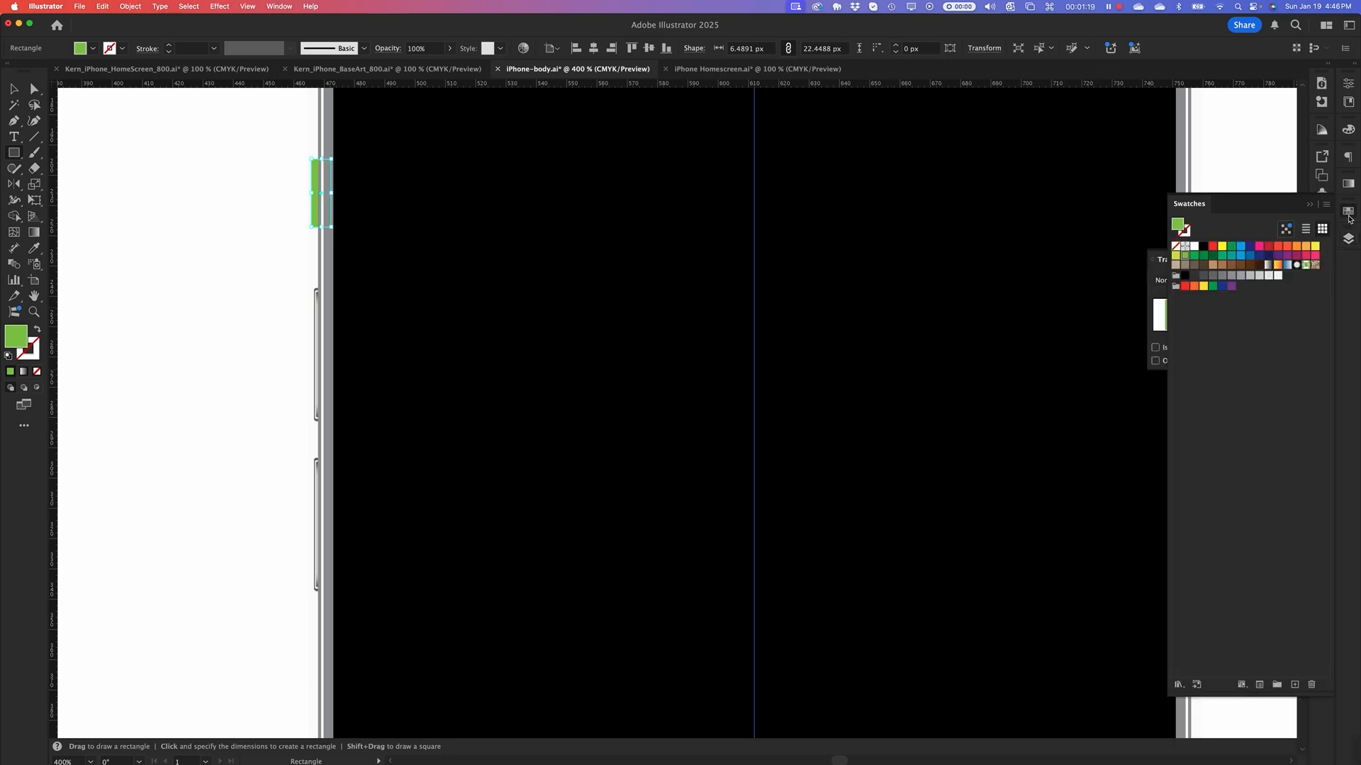
click(1220, 276)
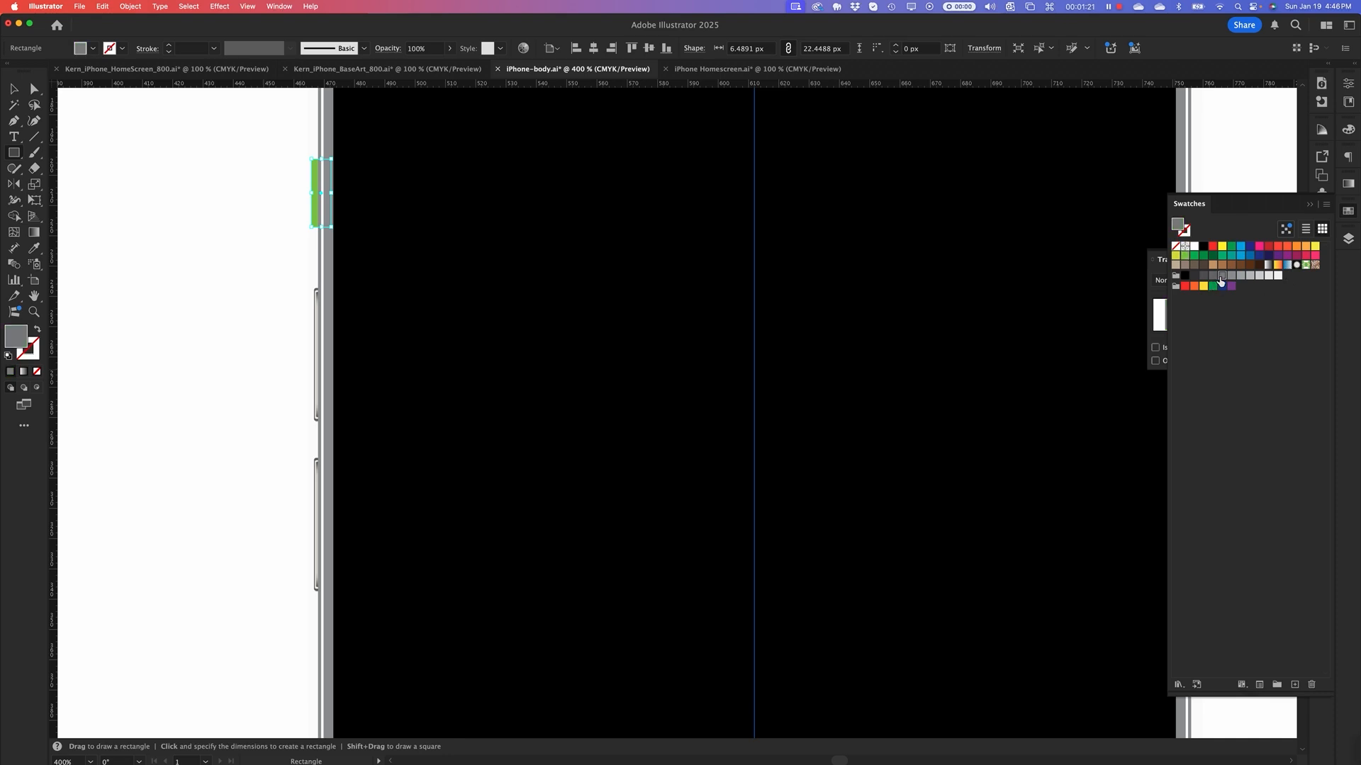
click(1212, 276)
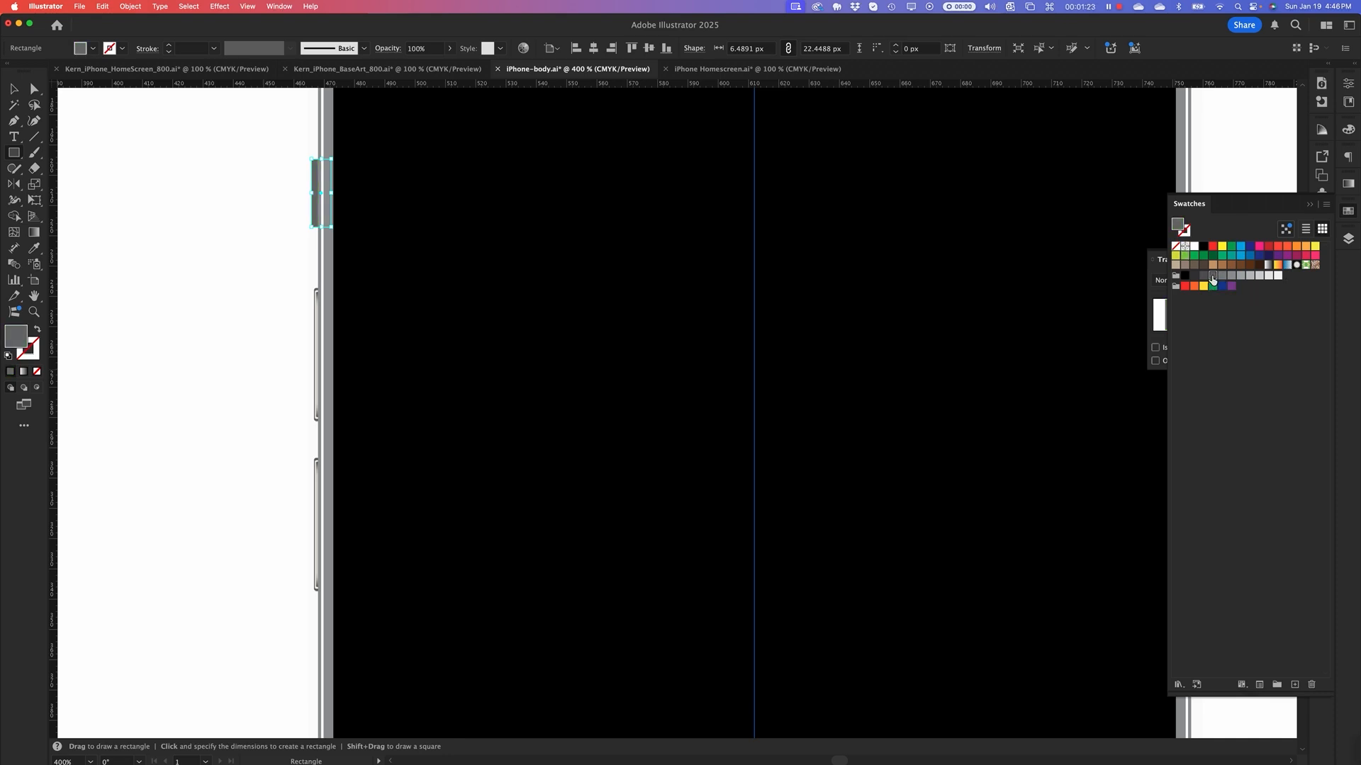
Narrow the grey button rectangle to about 4 px wide, keeping it tucked under the phone frame, and deselect it
key(super+equal)
key(super+equal)
key(super+equal)
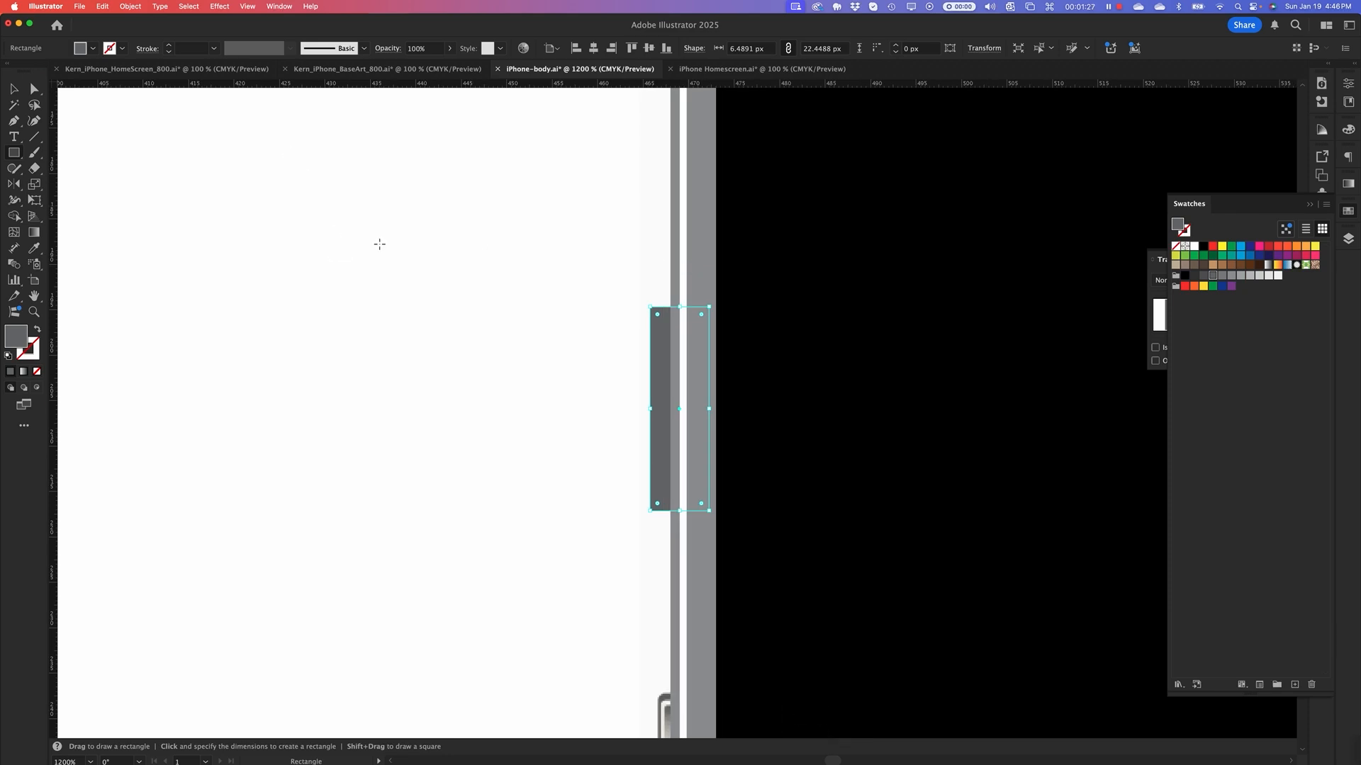
click(15, 89)
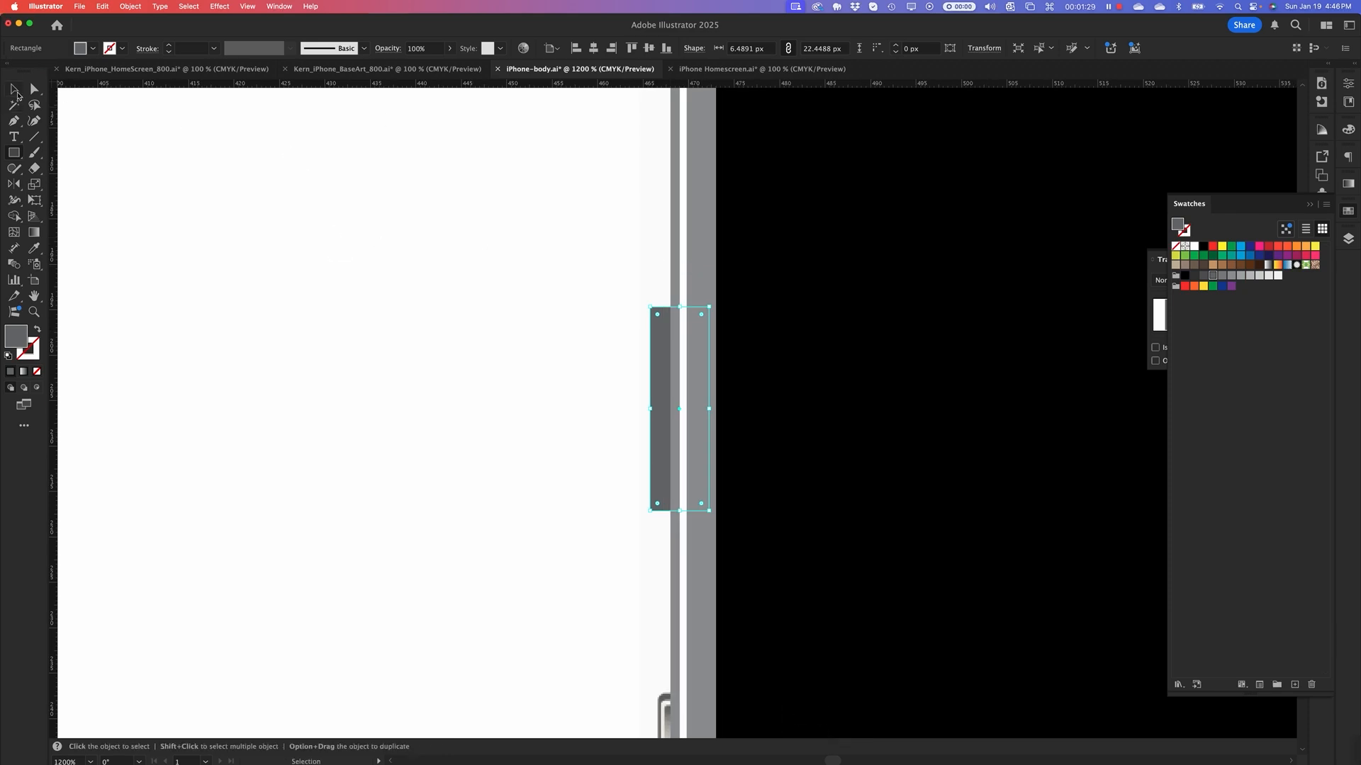
drag(659, 383, 691, 413)
click(610, 303)
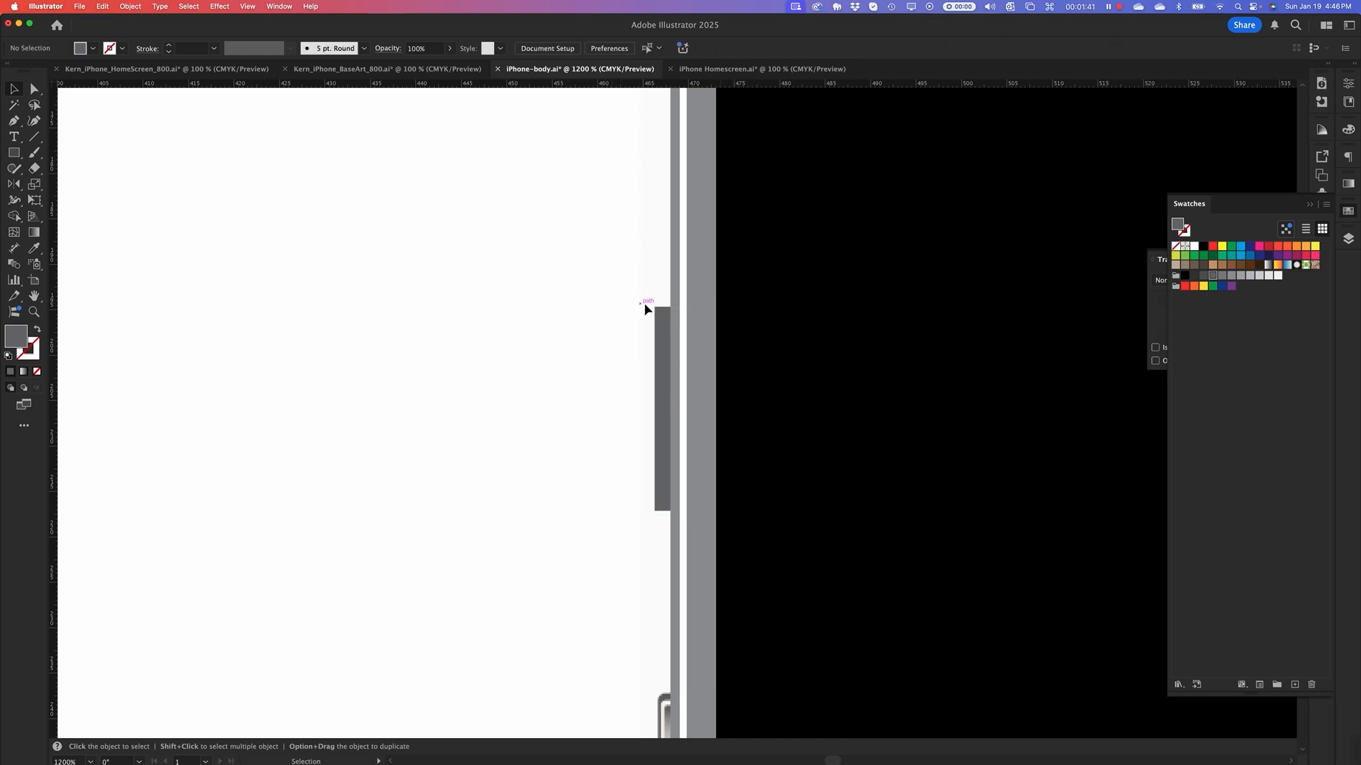
In Outline view, round the two outer corners of the button rectangle to a radius of about 0.9 px and deselect it
click(33, 90)
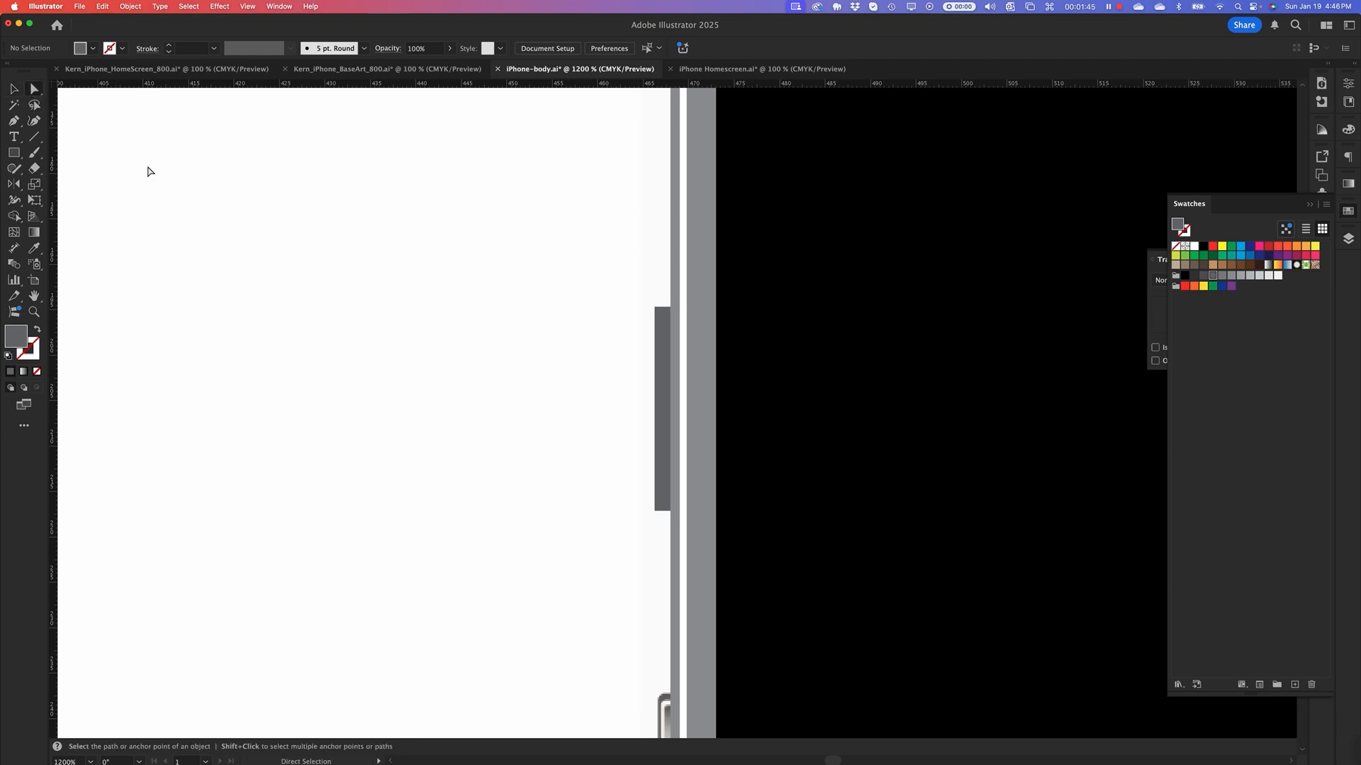
key(super+y)
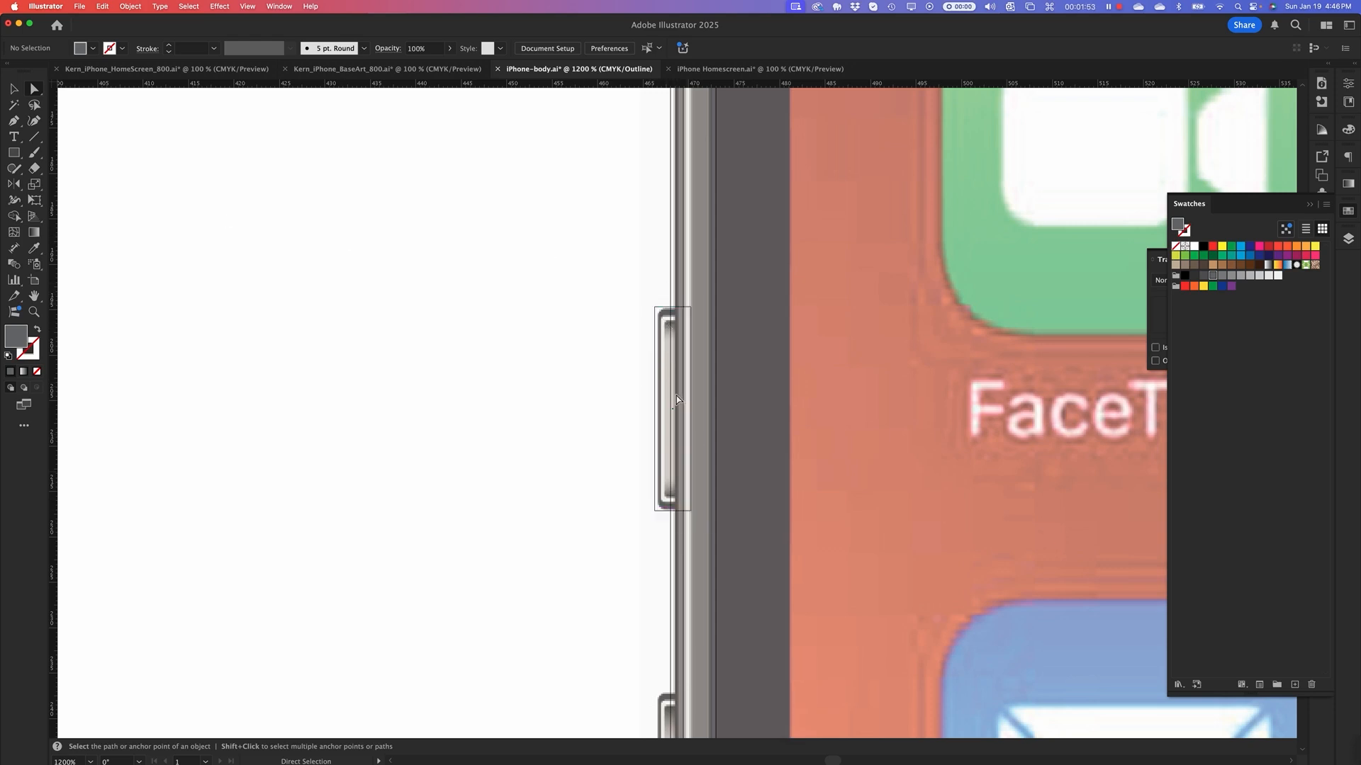
click(658, 309)
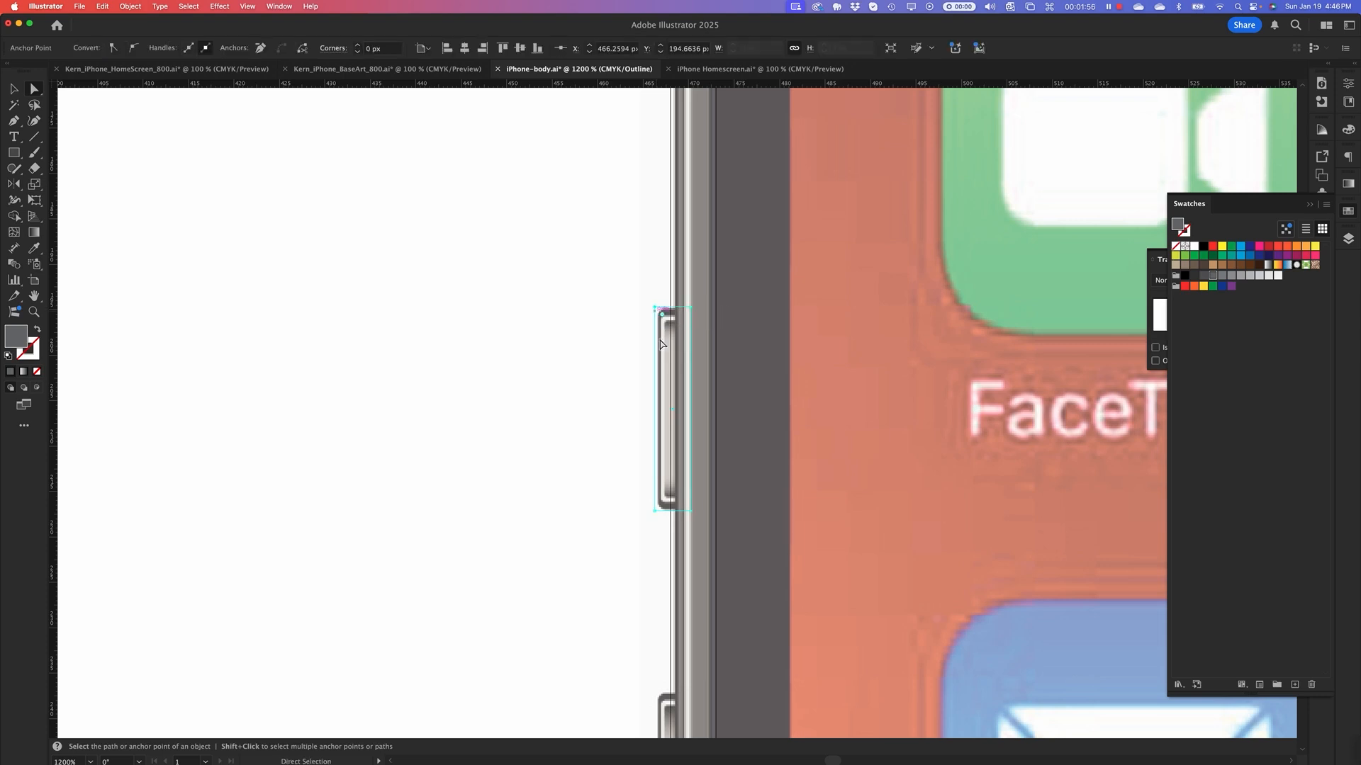
shift+click(656, 508)
drag(664, 506, 664, 506)
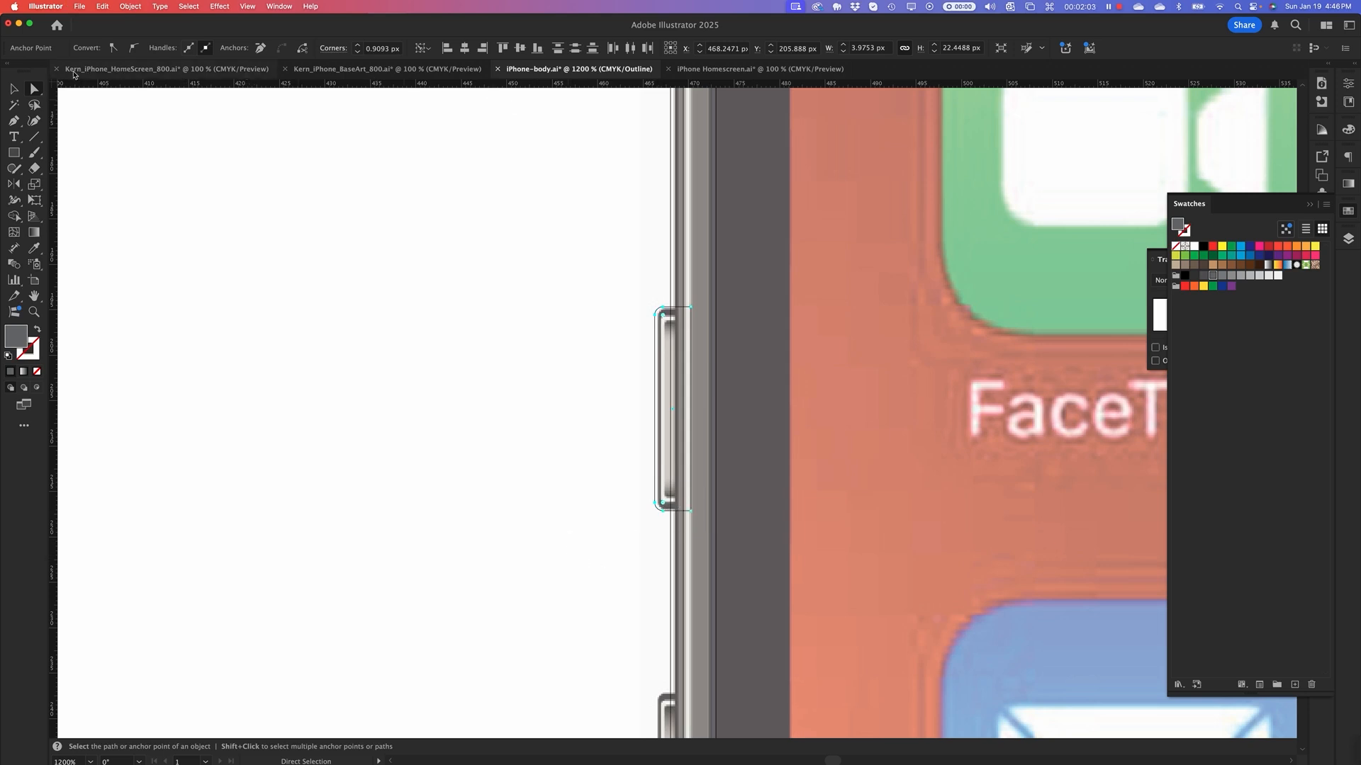
click(16, 90)
click(375, 324)
Lock the Screen Mask layer
key(space)
drag(635, 529, 540, 298)
key(space)
drag(503, 593, 519, 717)
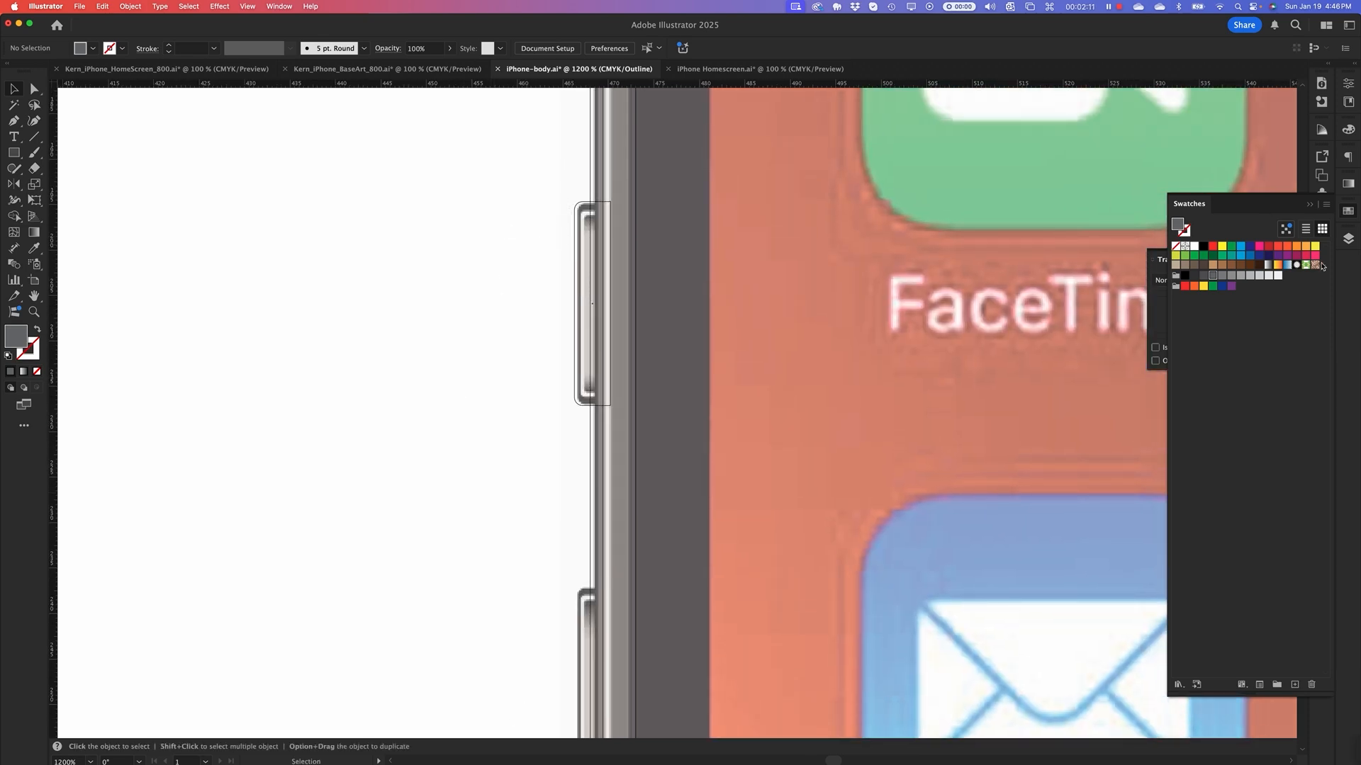
click(1309, 206)
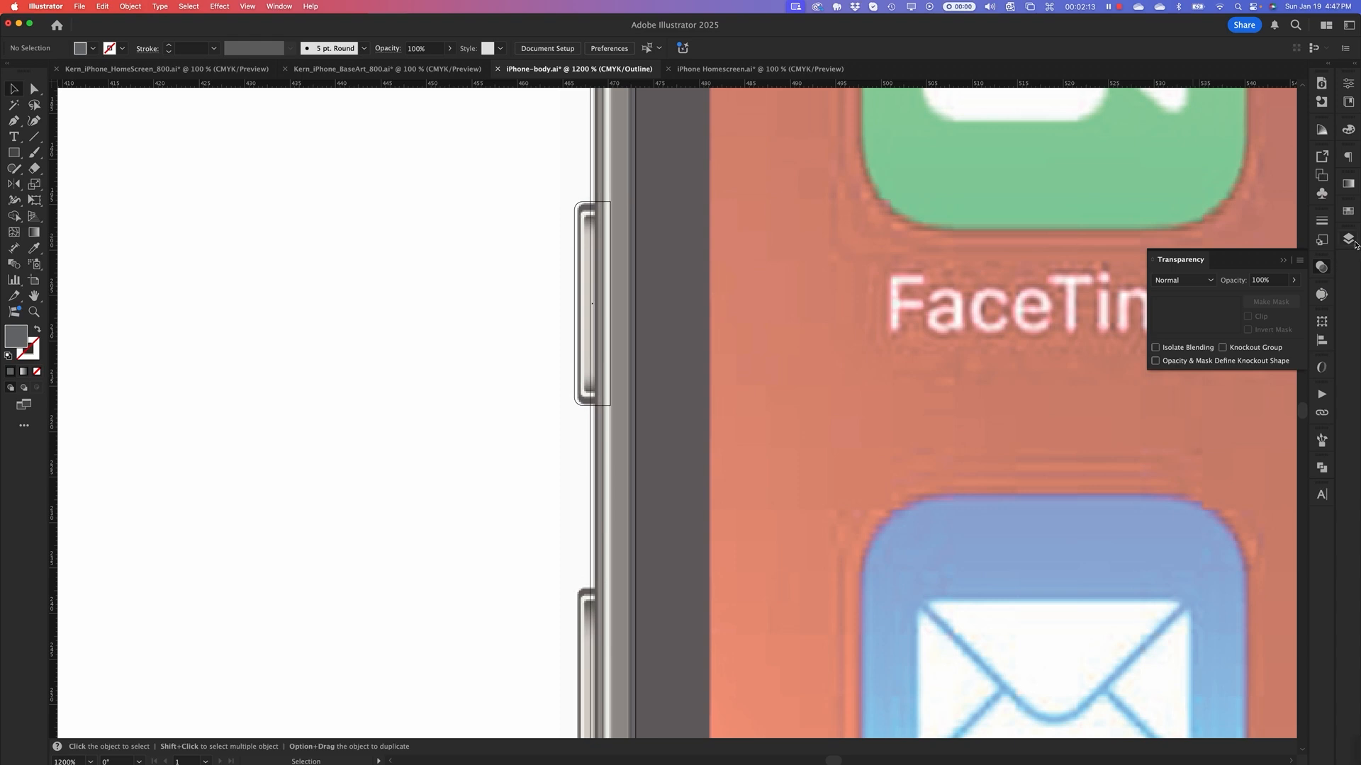
click(1351, 241)
click(1176, 234)
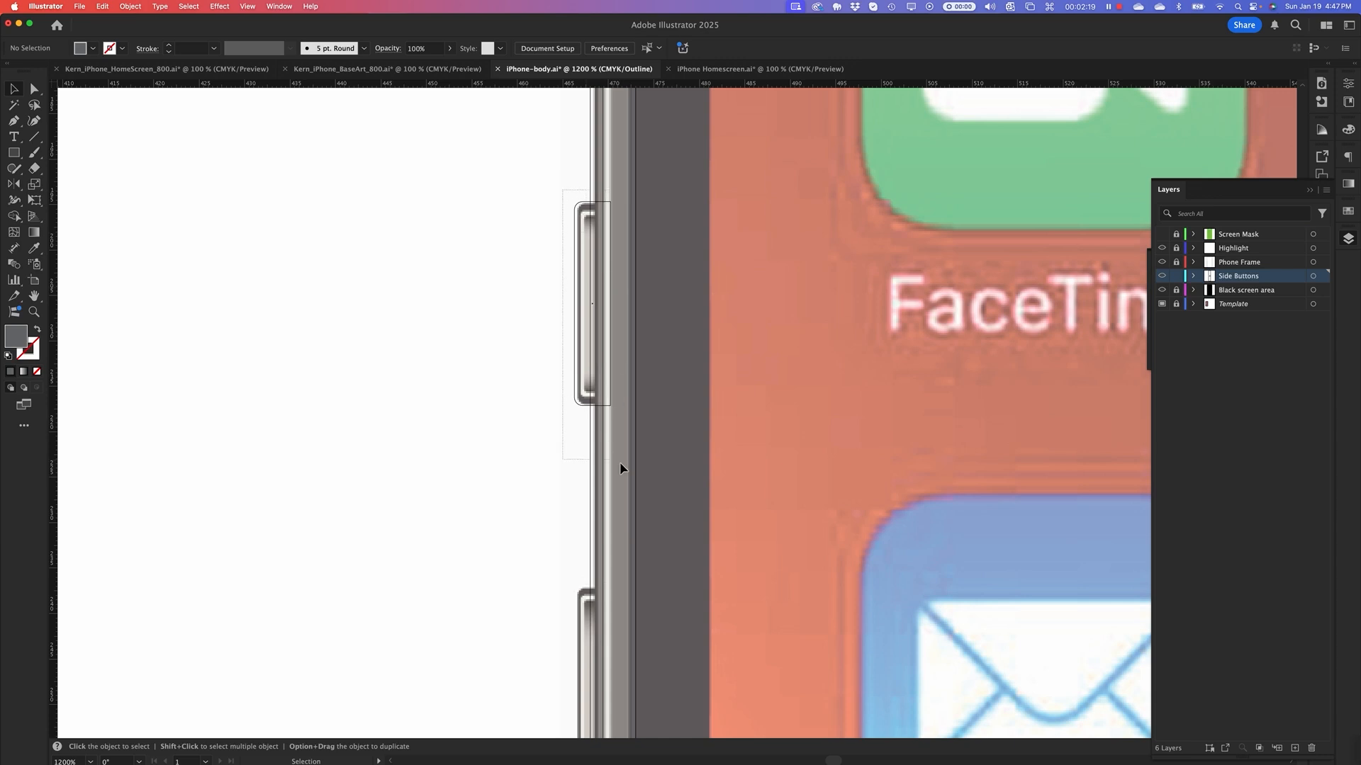
Duplicate the rounded button shape about 42 px straight down onto the top of the second left-side button
click(584, 230)
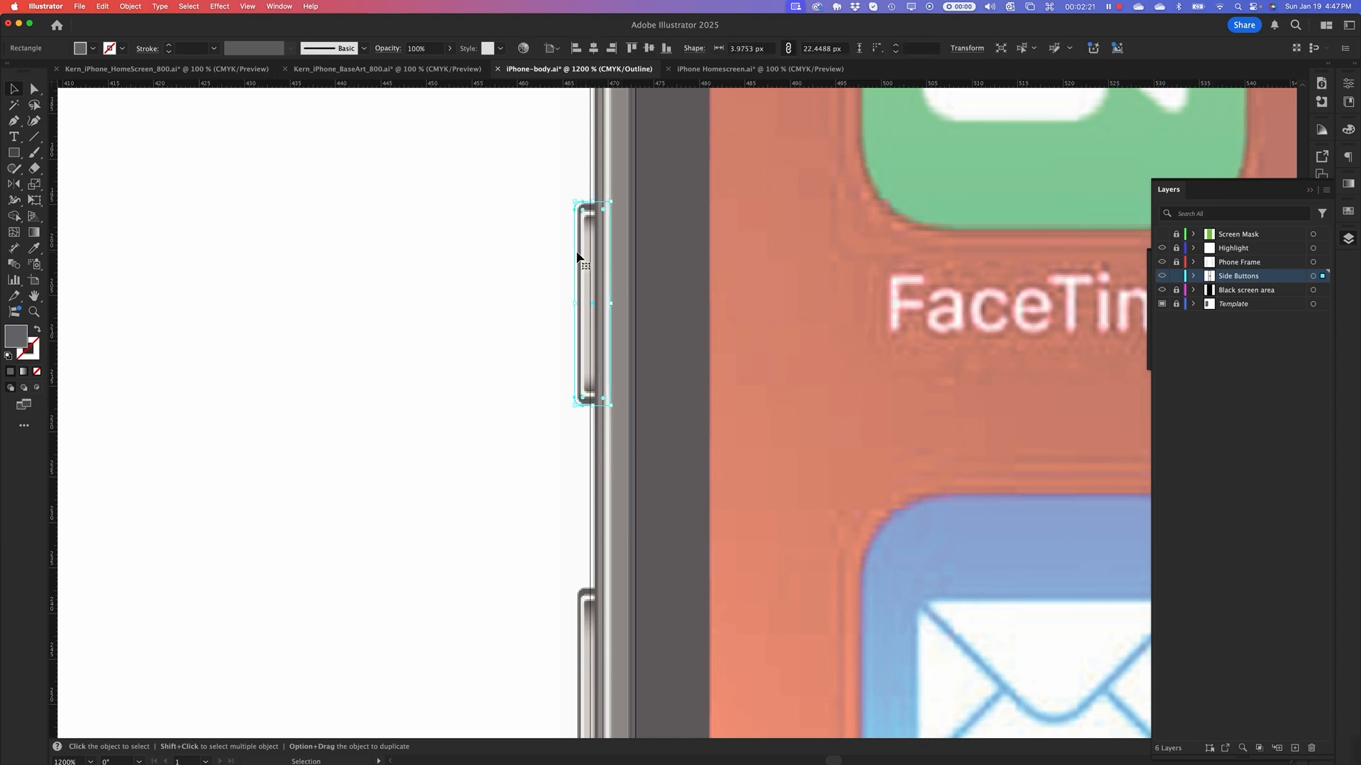
drag(577, 252, 62, 117)
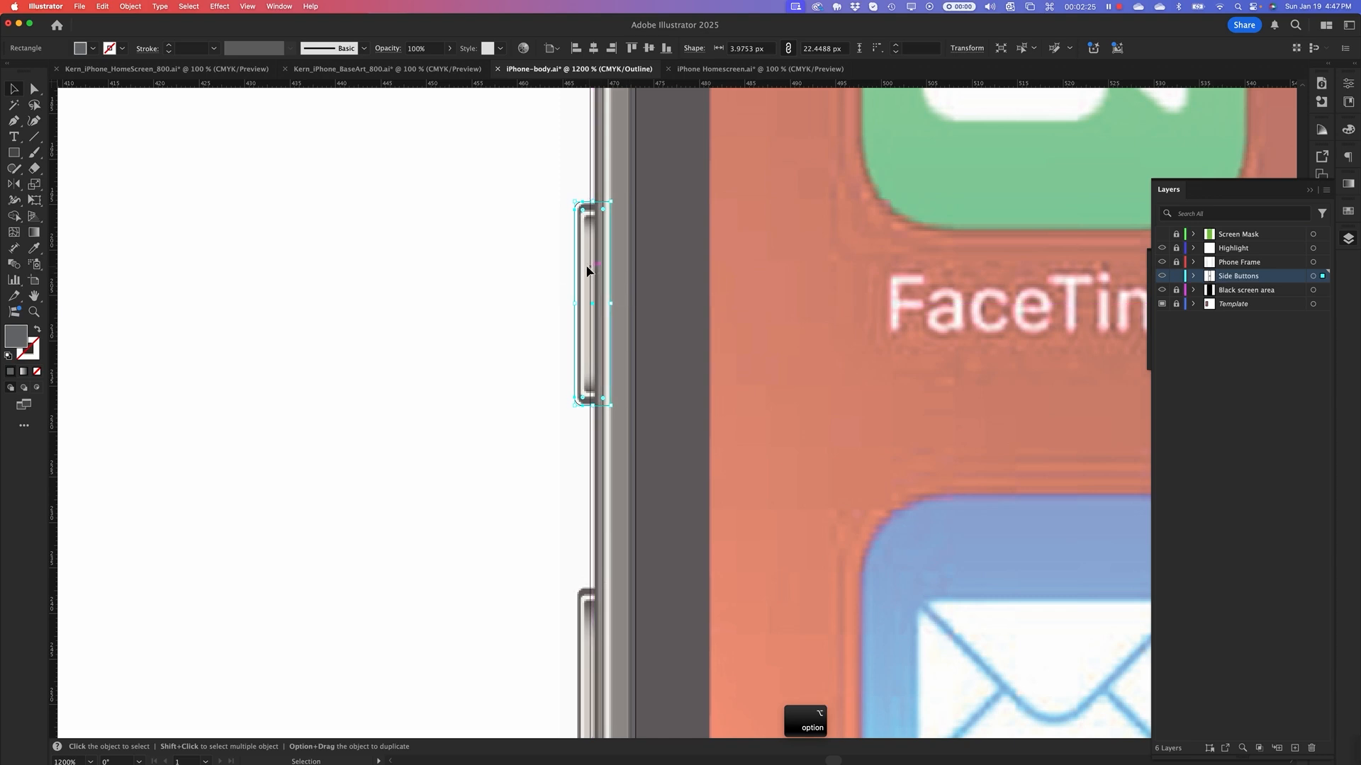
drag(576, 273, 530, 207)
key(space)
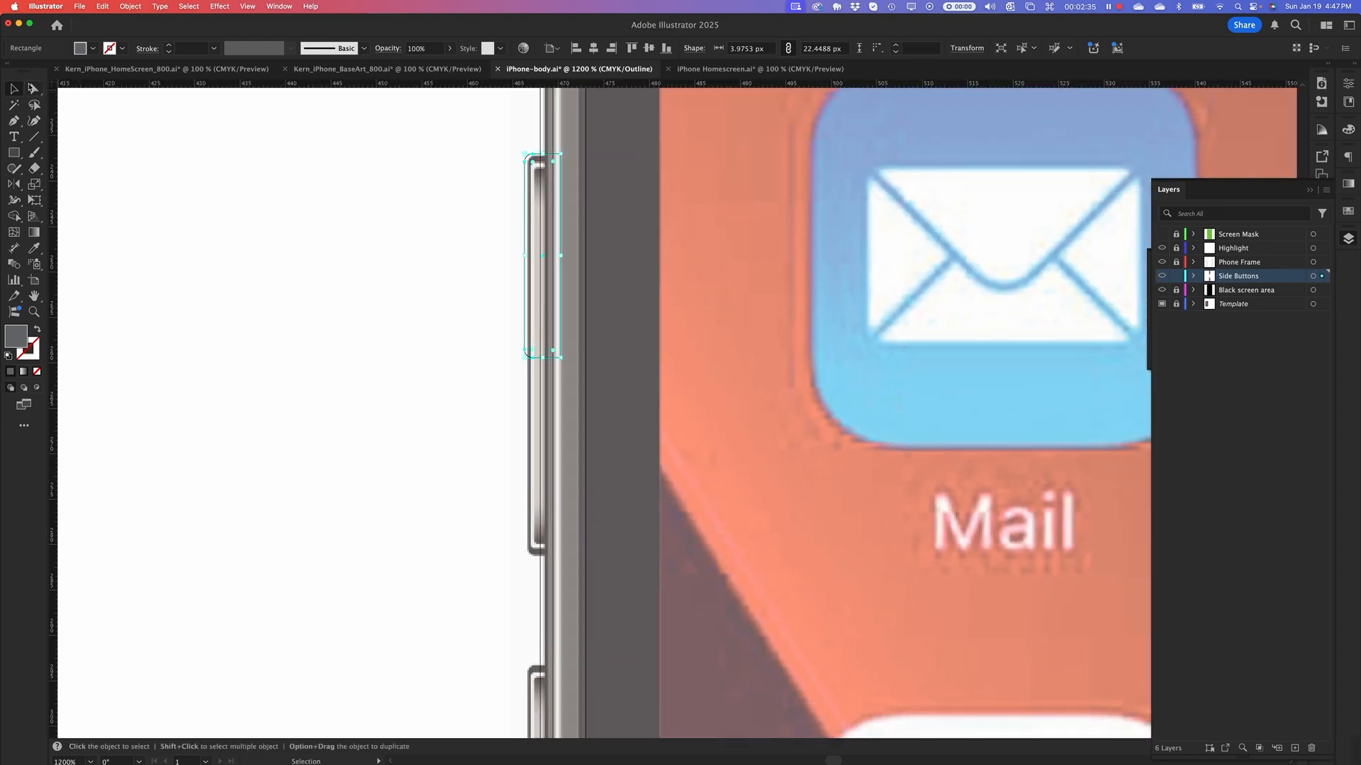
Lengthen the duplicated button shape downward to about 44.4 px to match the second template button, and deselect it
click(35, 89)
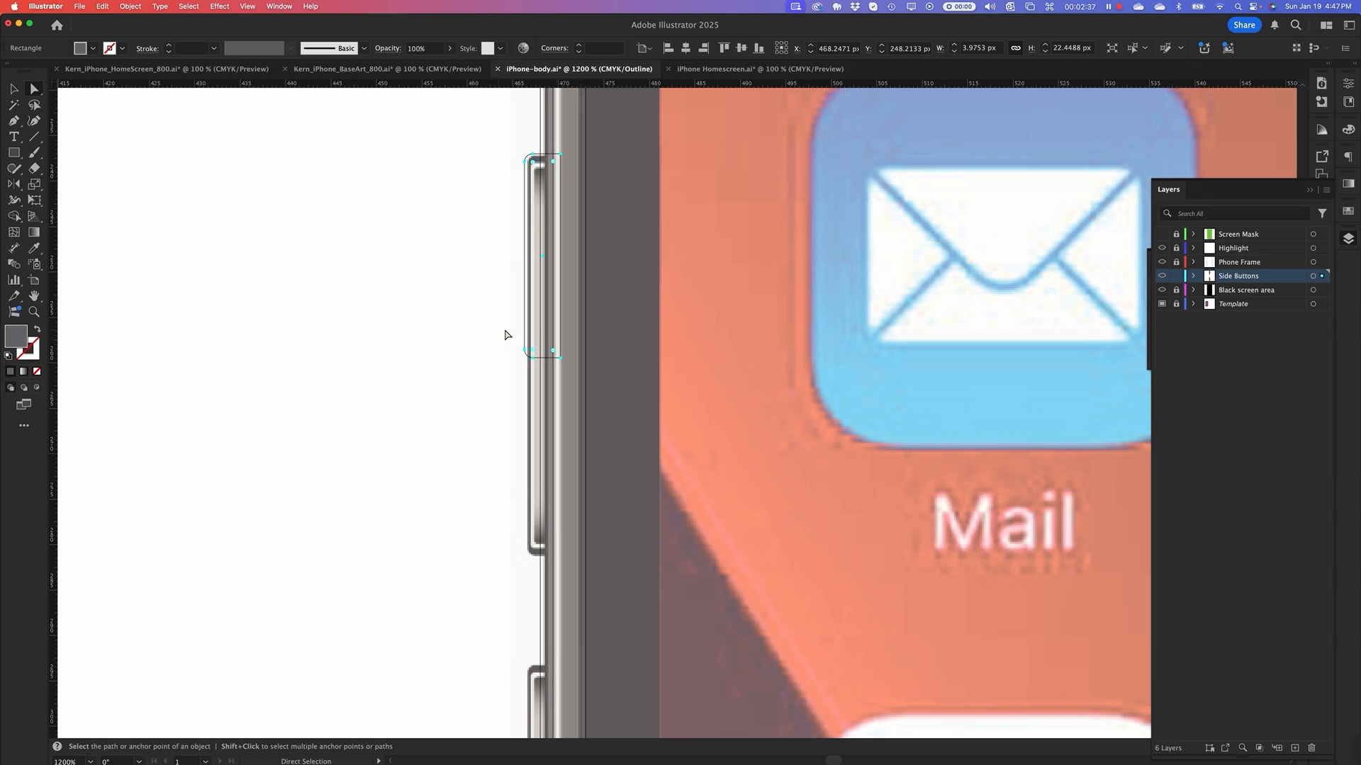
drag(498, 329, 628, 395)
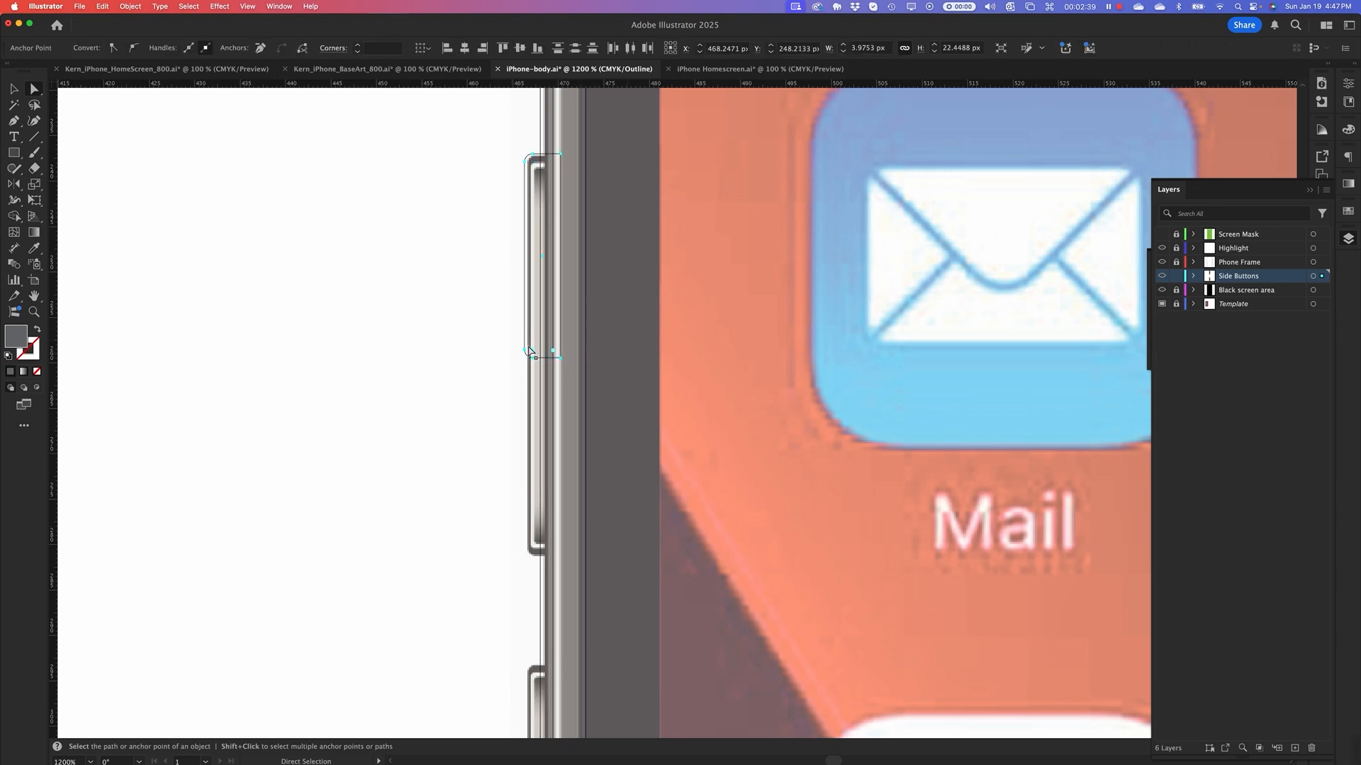
drag(560, 358, 600, 562)
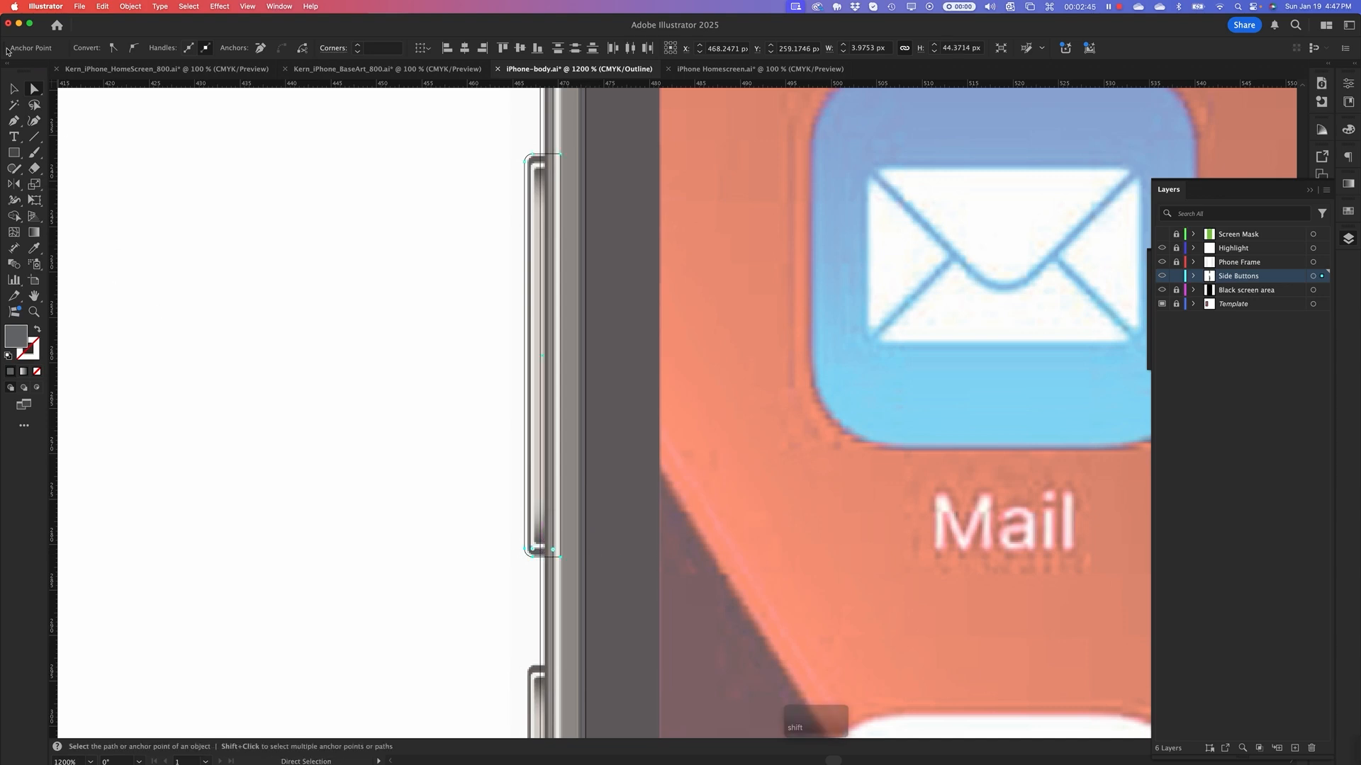
click(14, 89)
click(292, 267)
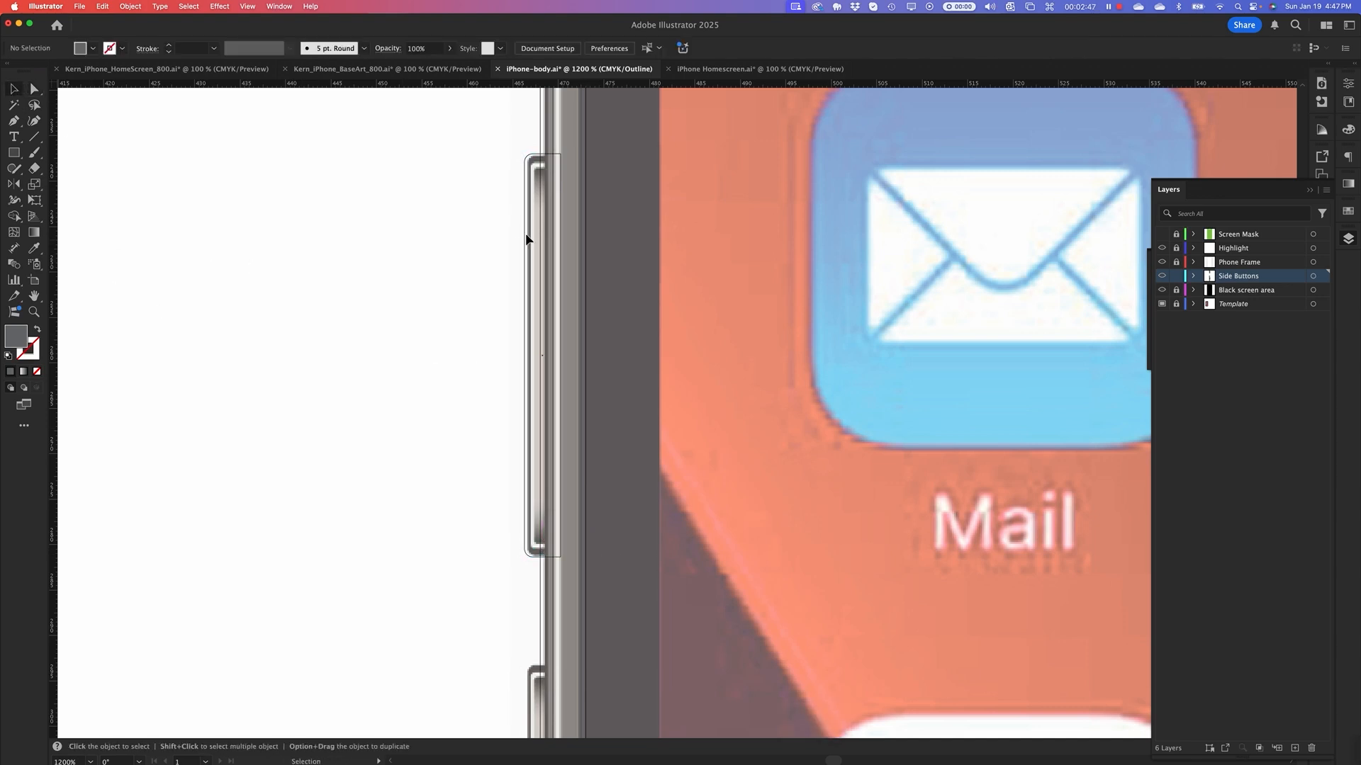
scroll(665, 493, down, 5)
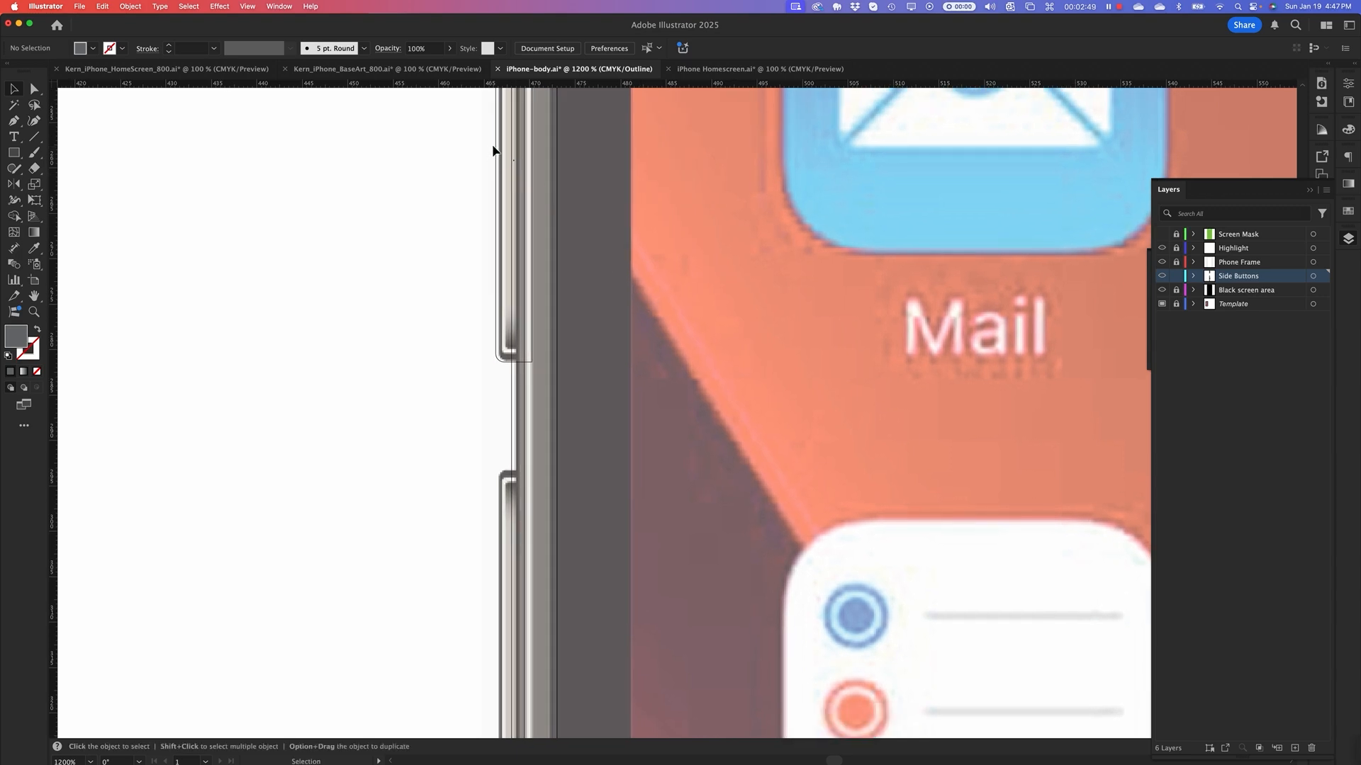
Duplicate the second left-side button shape straight down onto the third template button, and deselect it
drag(498, 146, 501, 656)
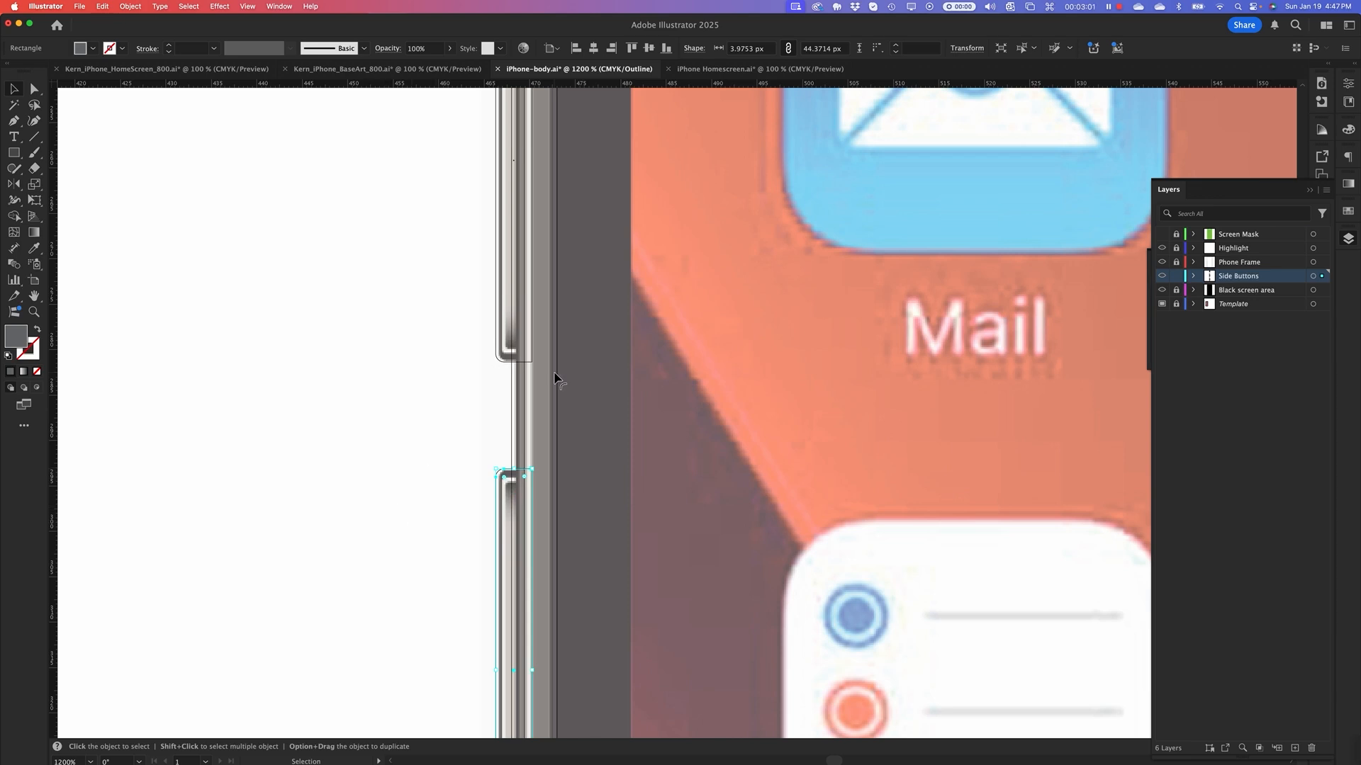
key(super+minus)
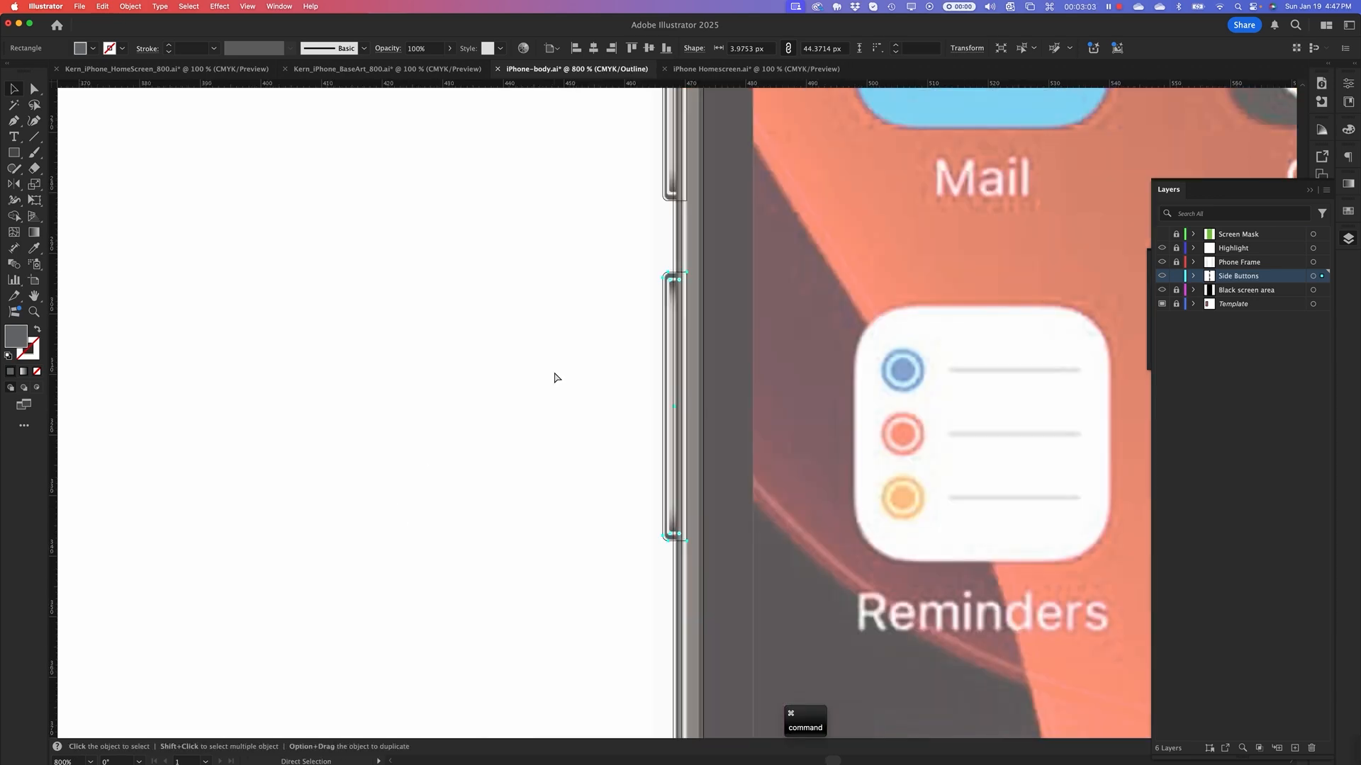
key(super+minus)
key(space)
drag(554, 399, 315, 604)
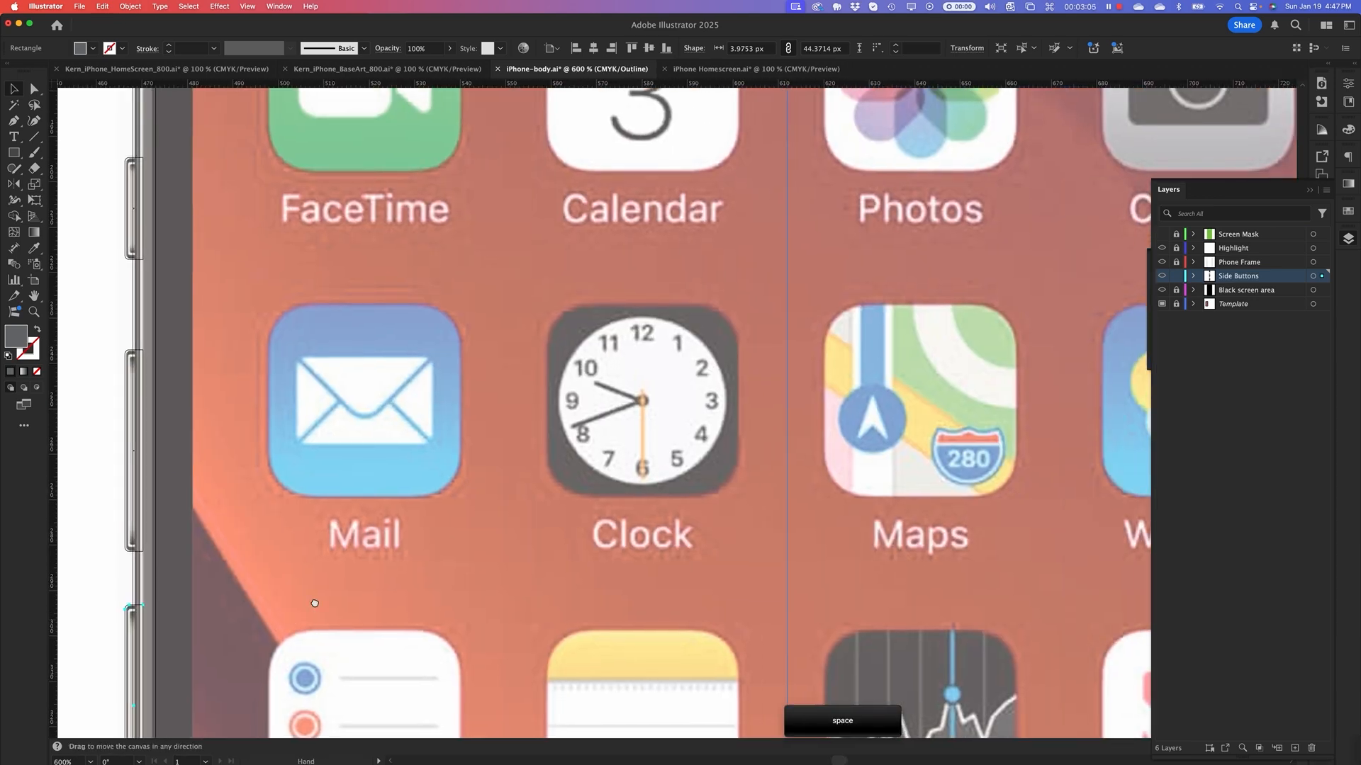
key(super+minus)
key(super+minus)
key(space)
drag(903, 328, 605, 295)
click(236, 241)
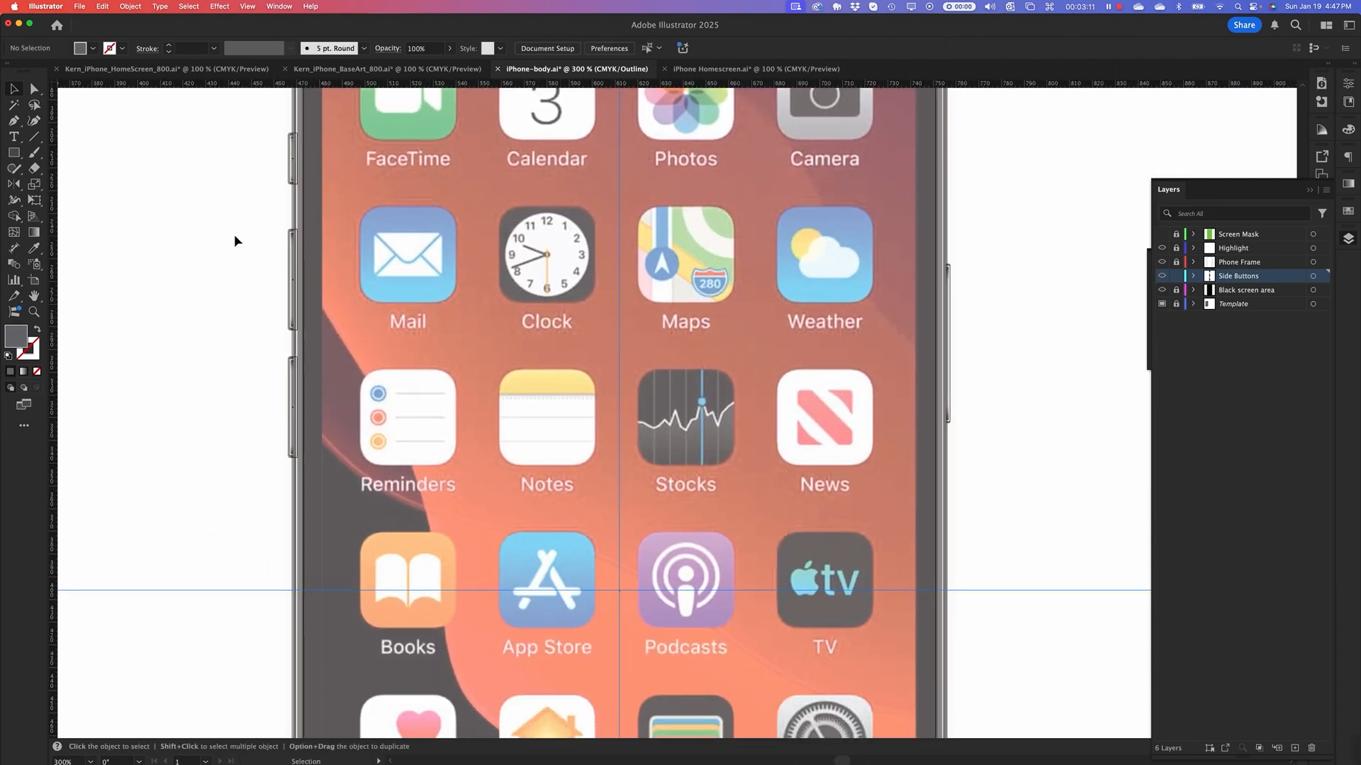
In Preview mode, reflect a copy of the middle left-side button across the vertical center guide to the phone's right edge, and deselect it
key(super+y)
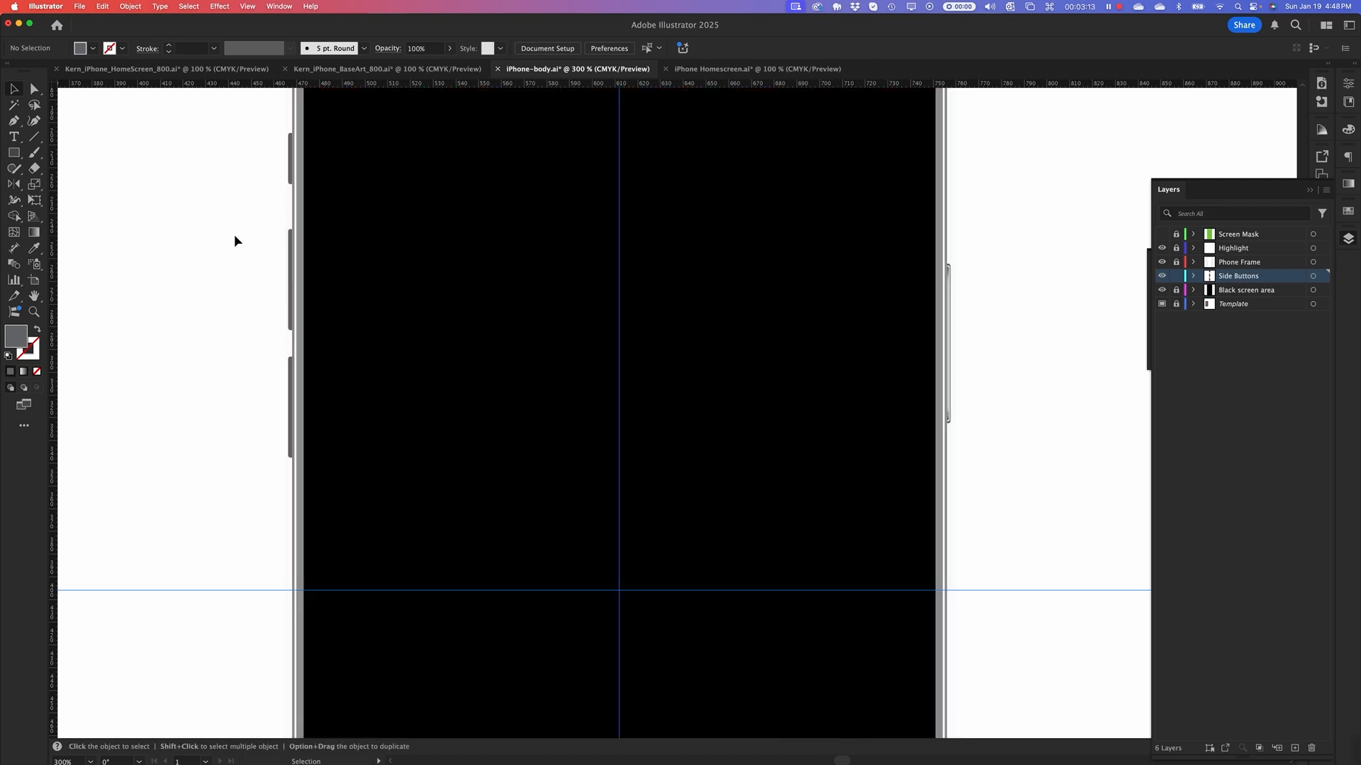
key(super+y)
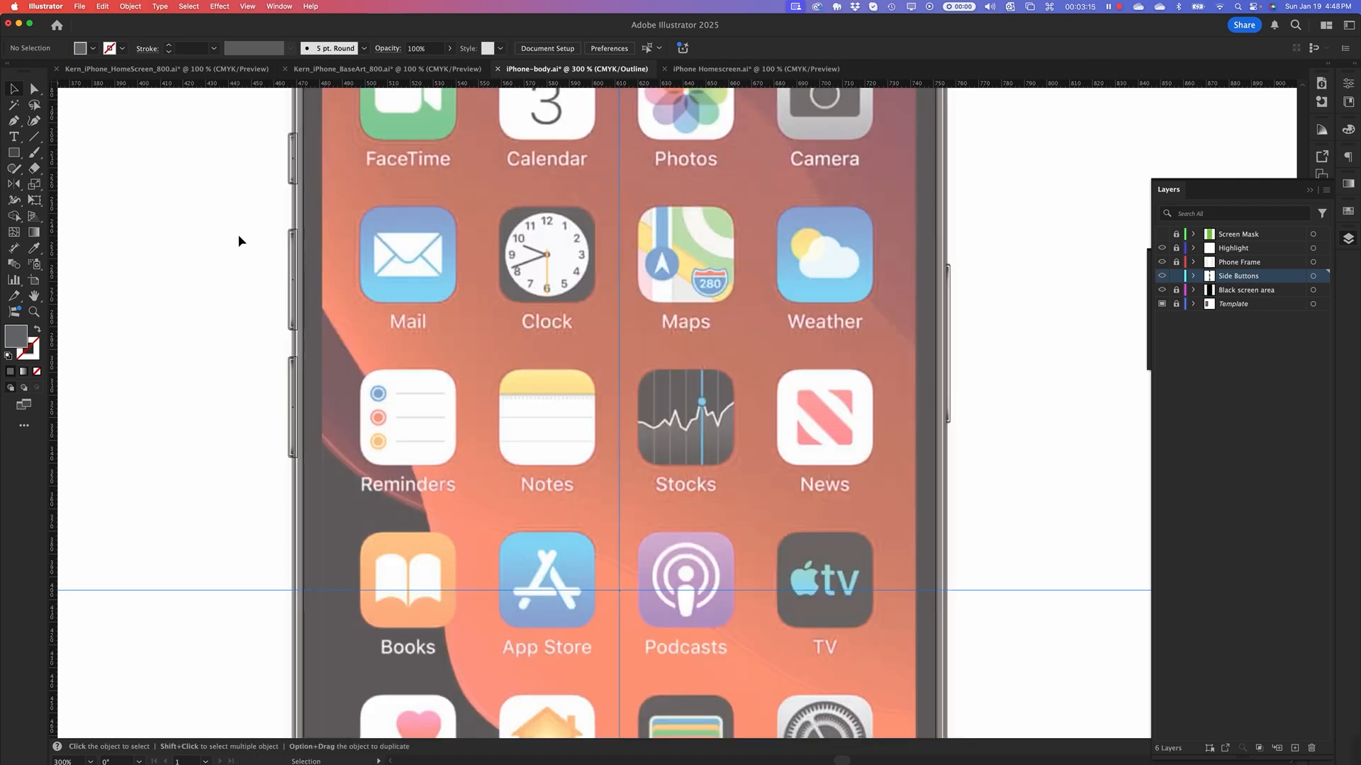
click(295, 279)
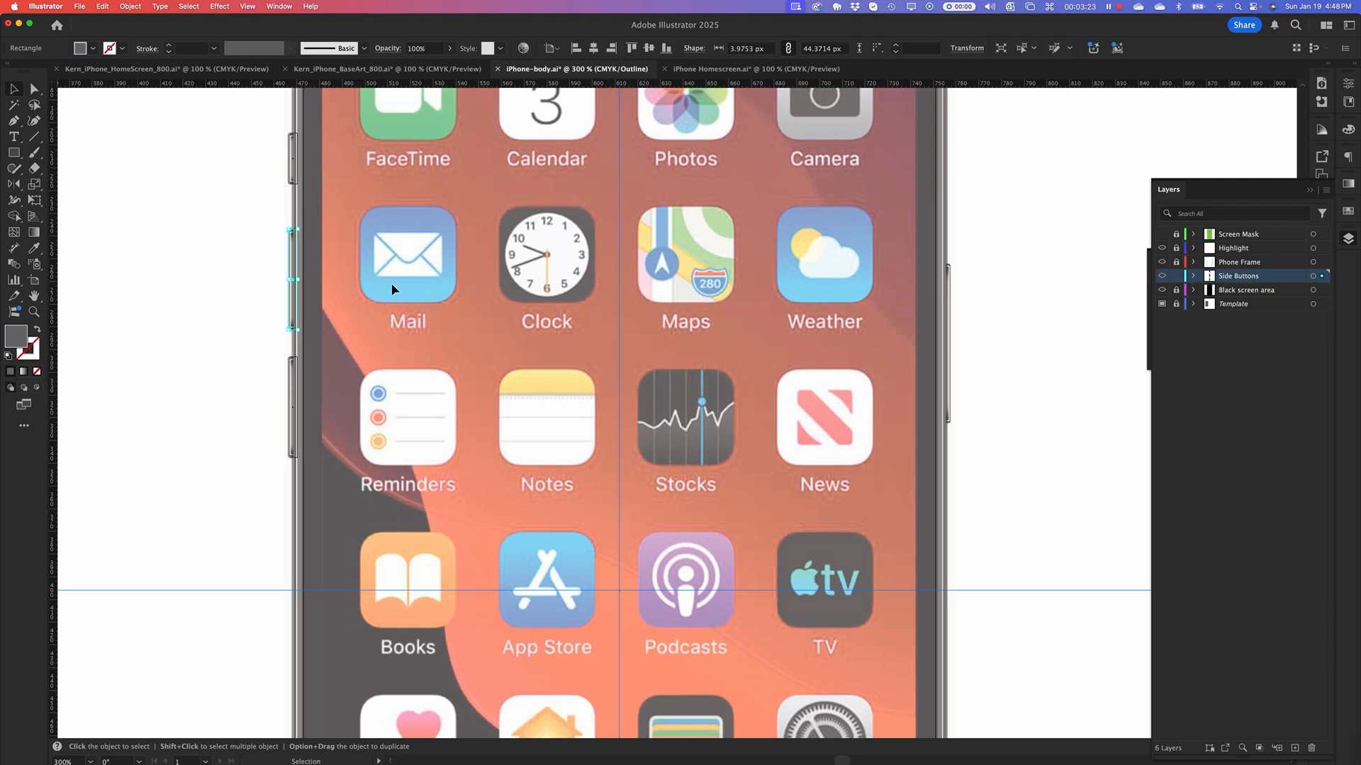
key(super+y)
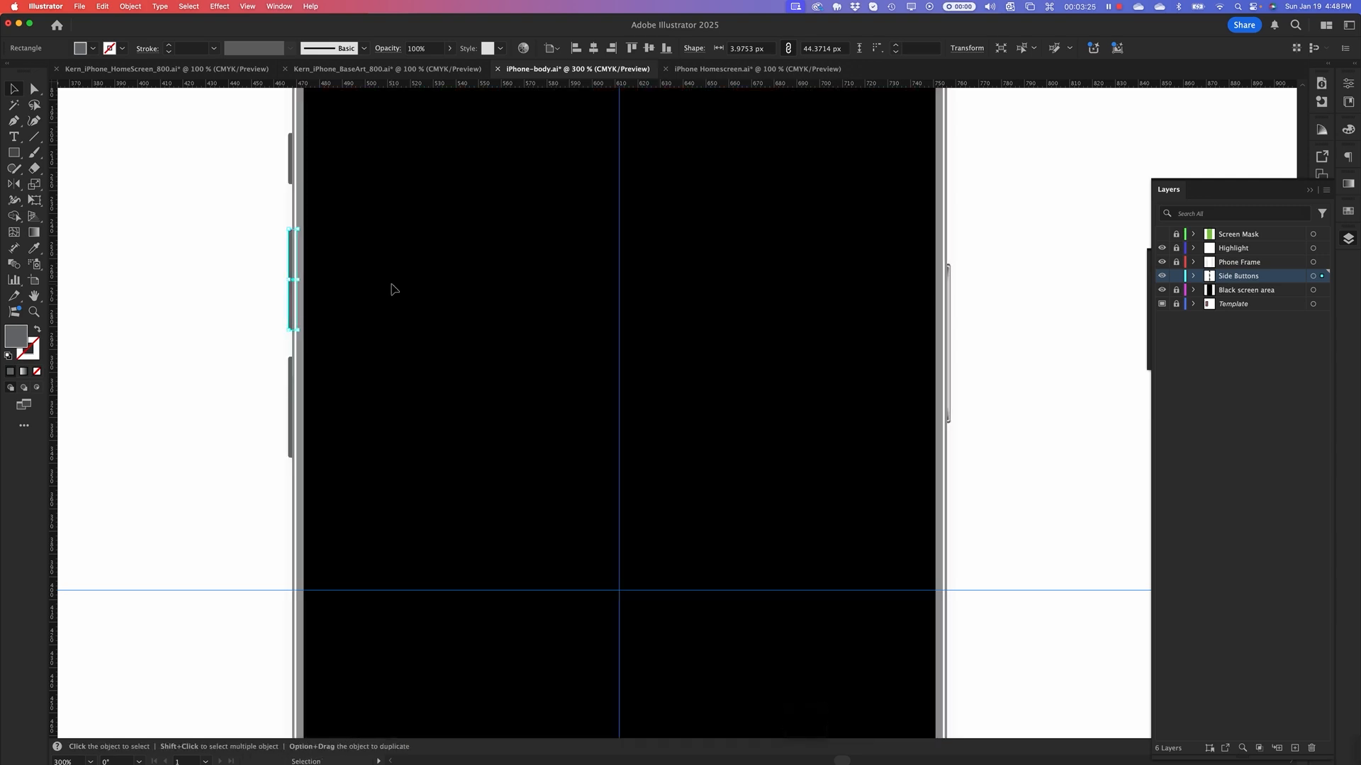
click(15, 186)
click(17, 188)
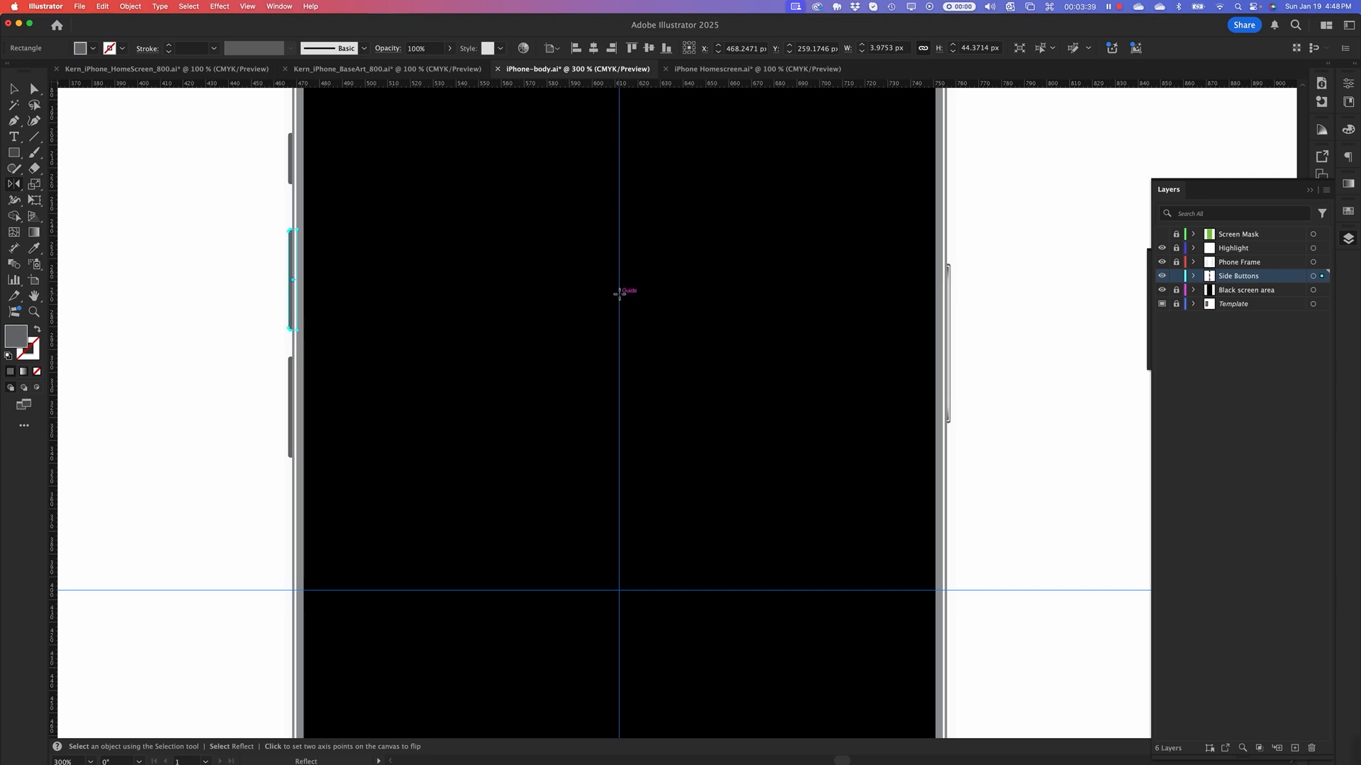
key(alt)
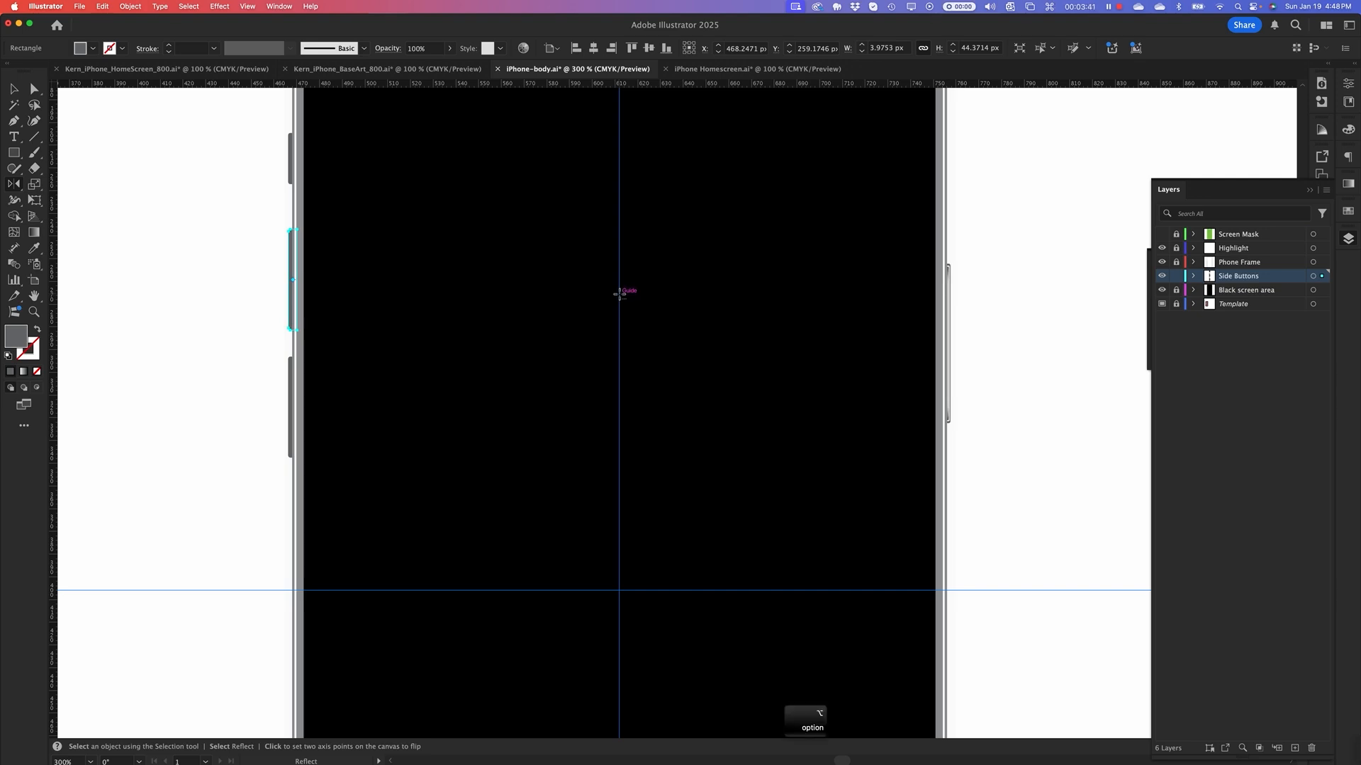
alt+click(620, 294)
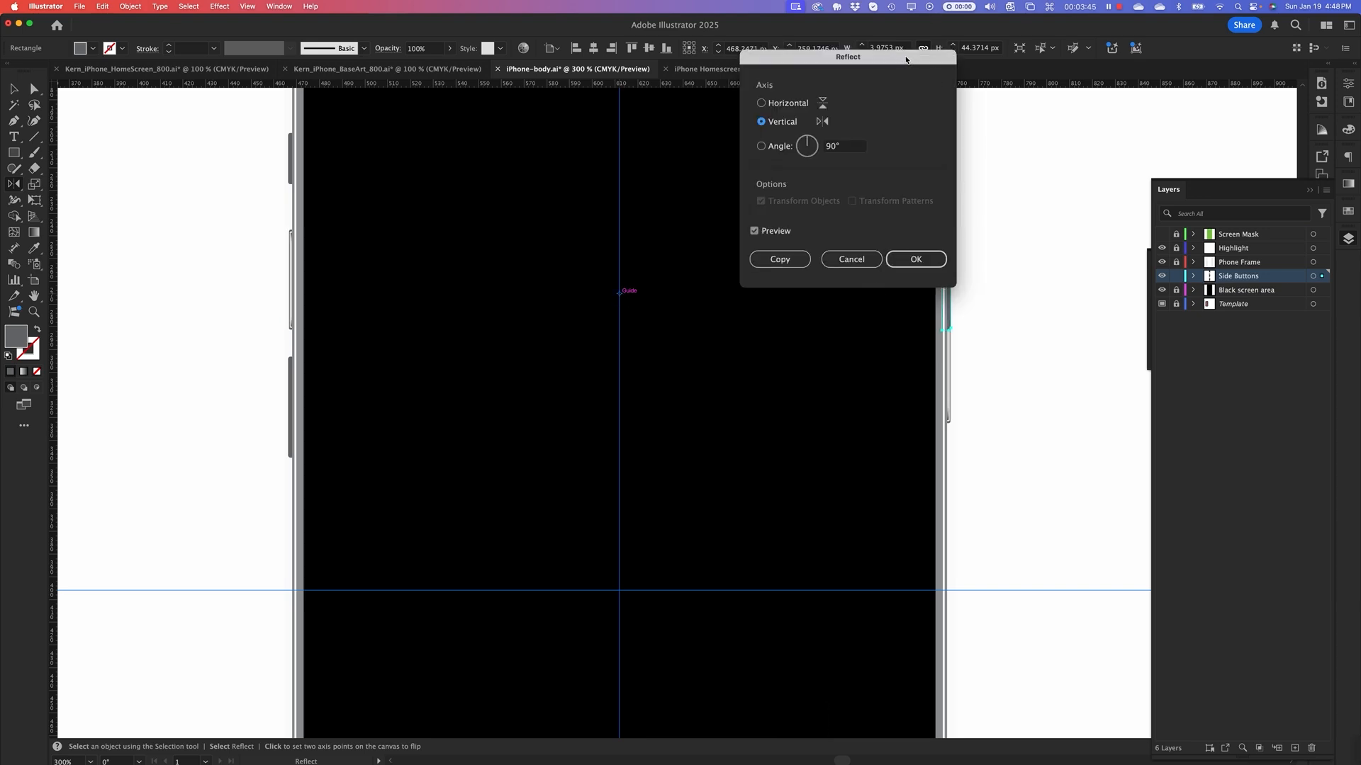
drag(931, 61, 900, 59)
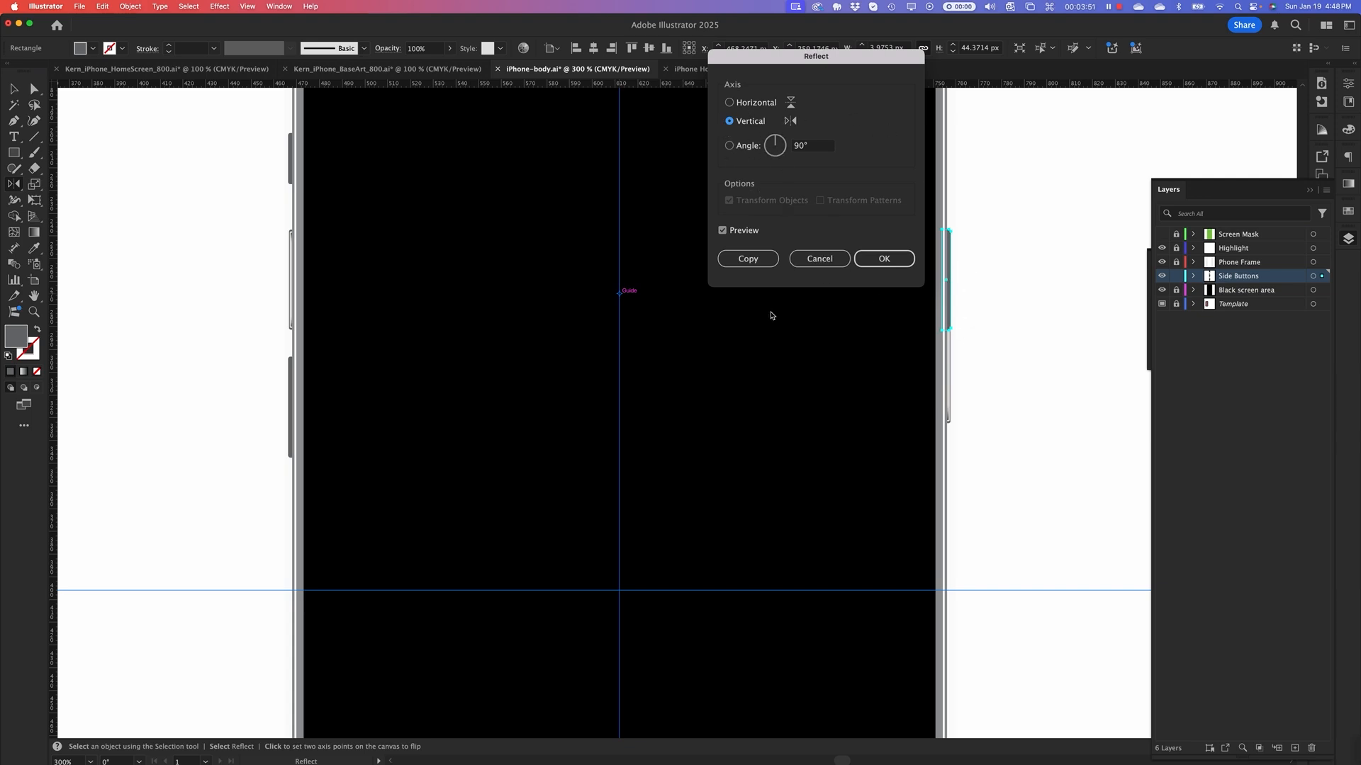
click(756, 266)
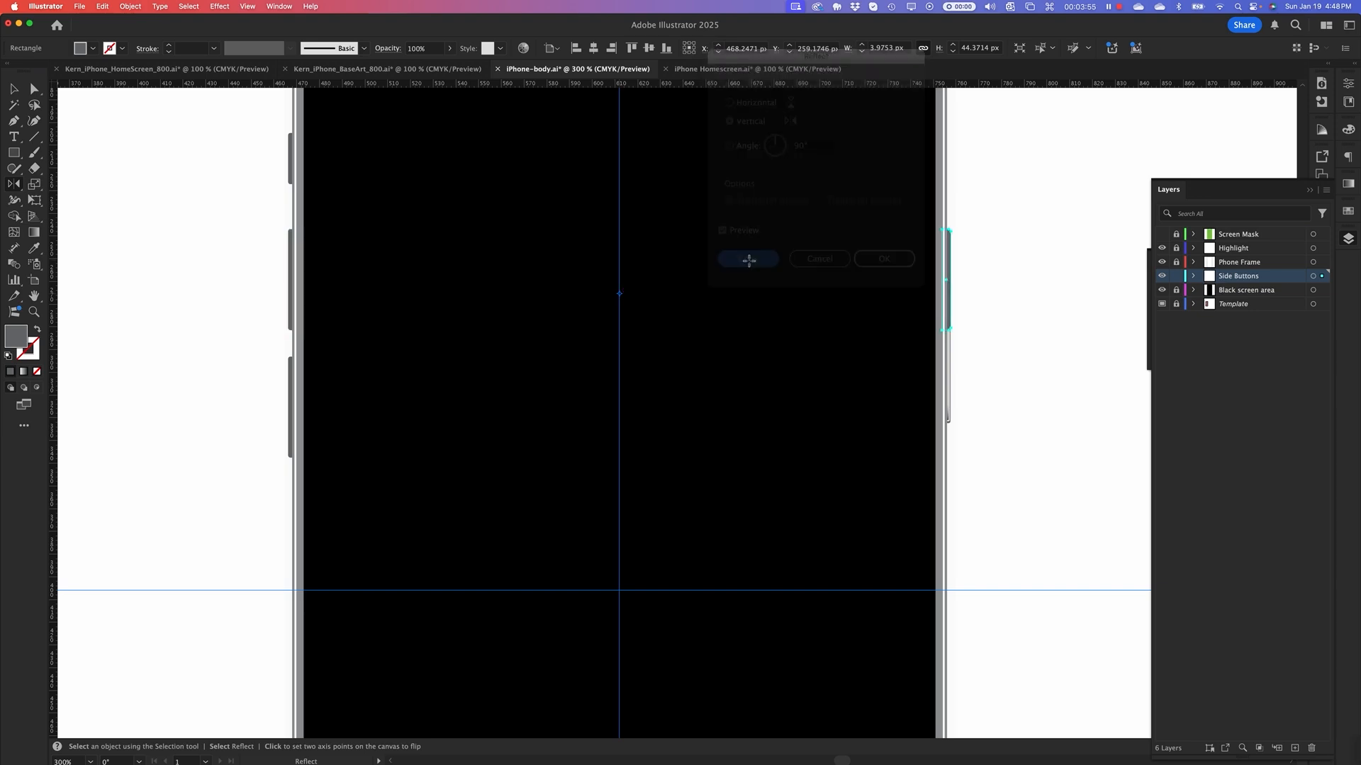
key(v)
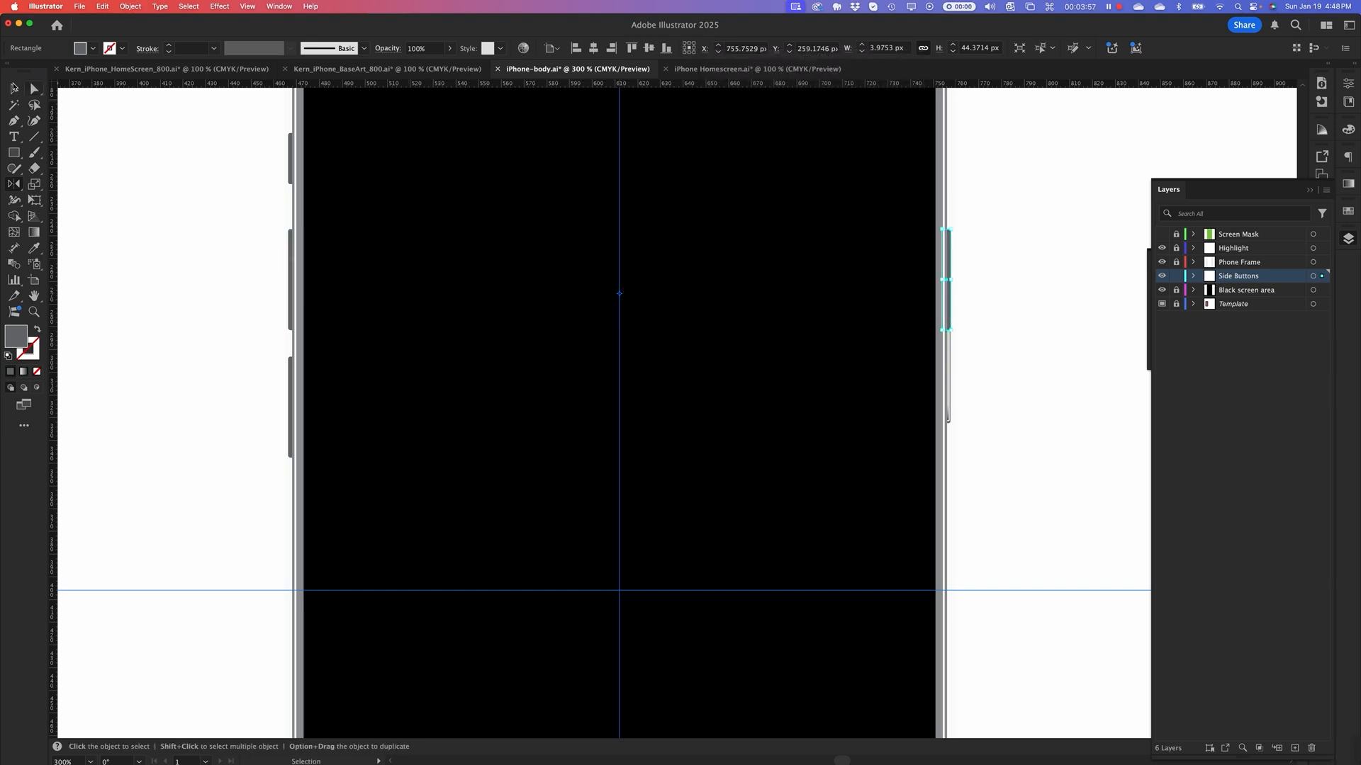
click(997, 258)
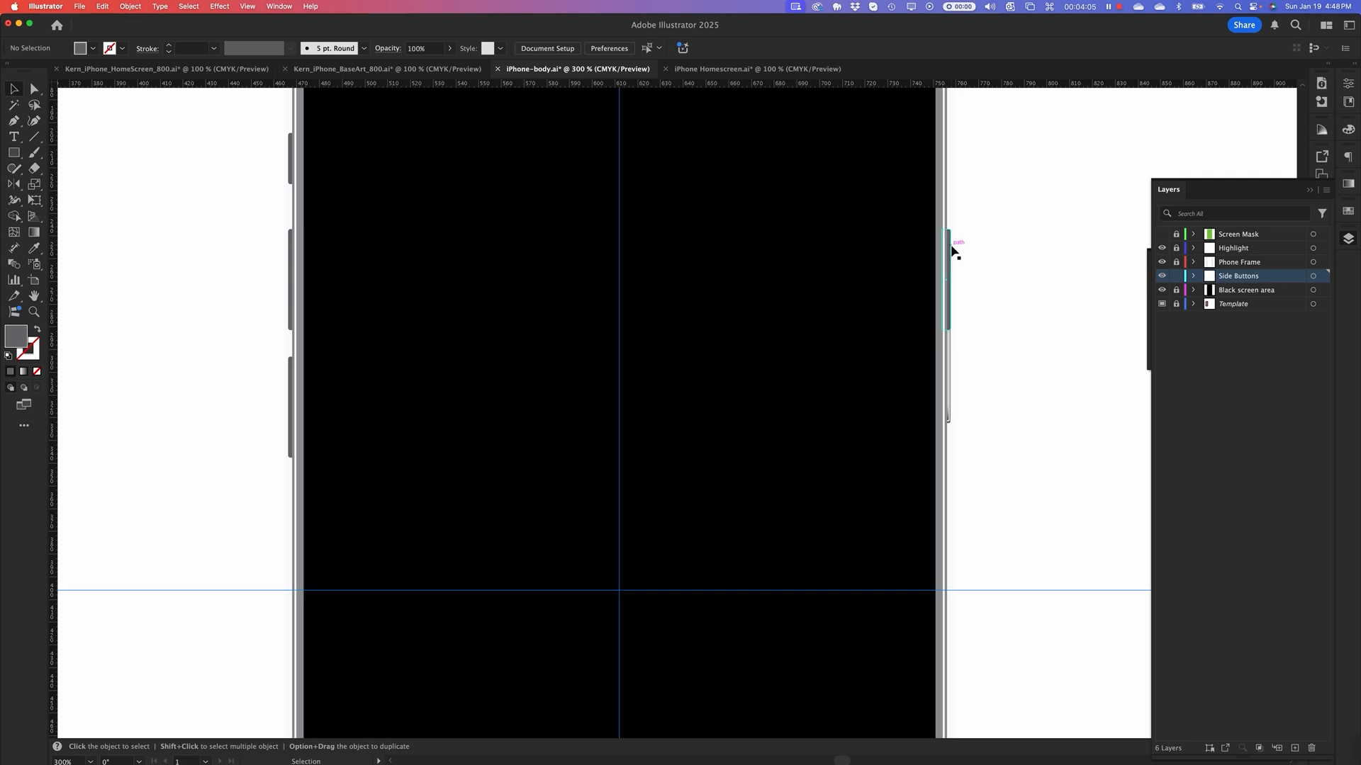
Move the right-side button about 15 px down to the template button's upper end and stretch its lower end to match the template
drag(952, 250, 951, 284)
click(34, 91)
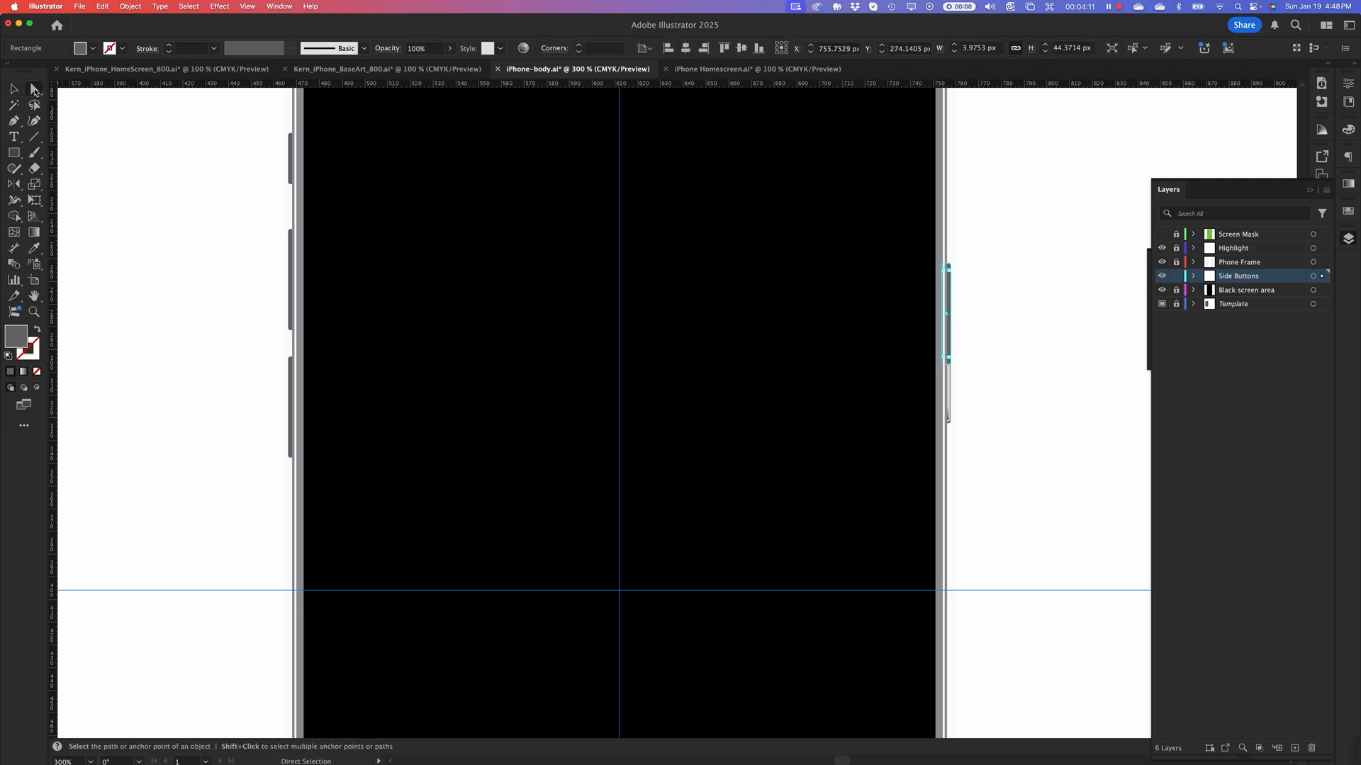
drag(982, 353, 954, 429)
key(v)
click(499, 420)
Save iPhone-body.ai and update its modified link in iPhone Homescreen.ai
key(super+minus)
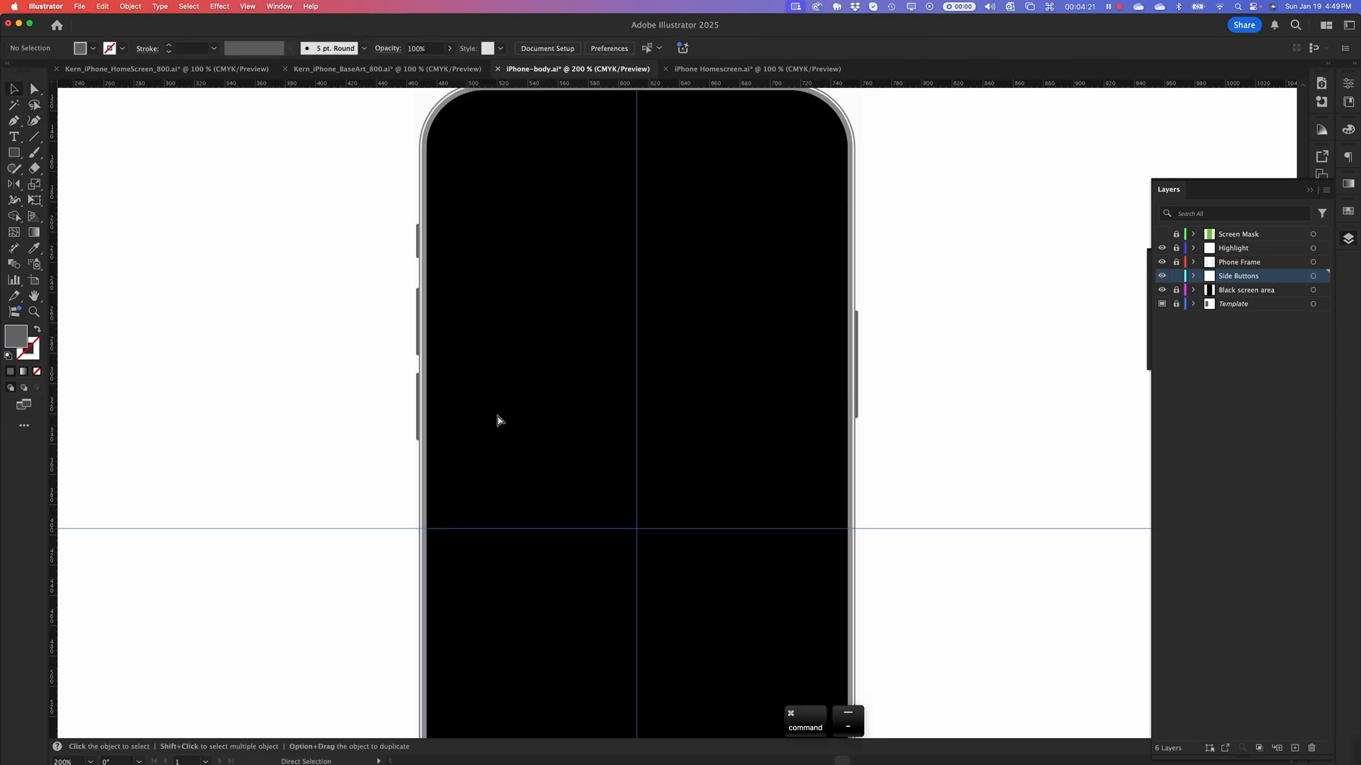
key(super+minus)
key(space)
drag(387, 453, 374, 431)
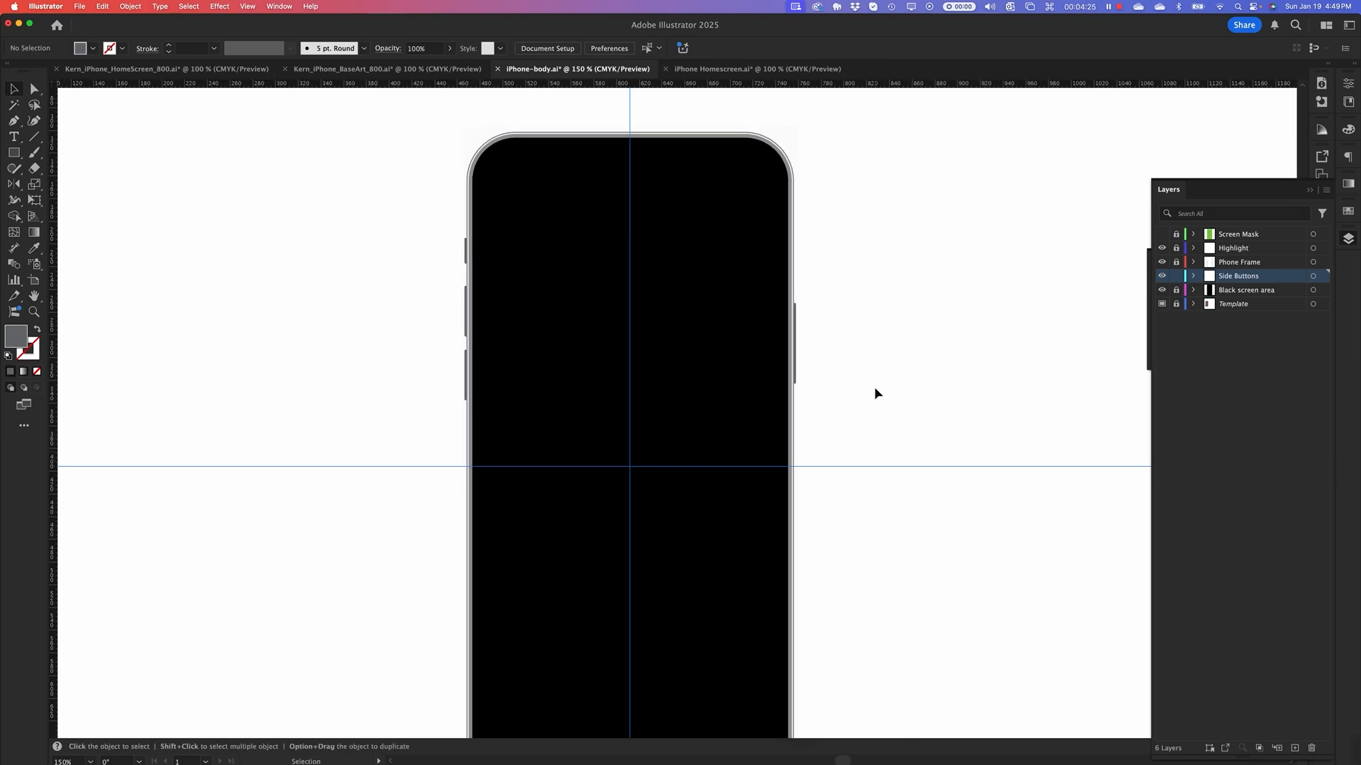
key(super)
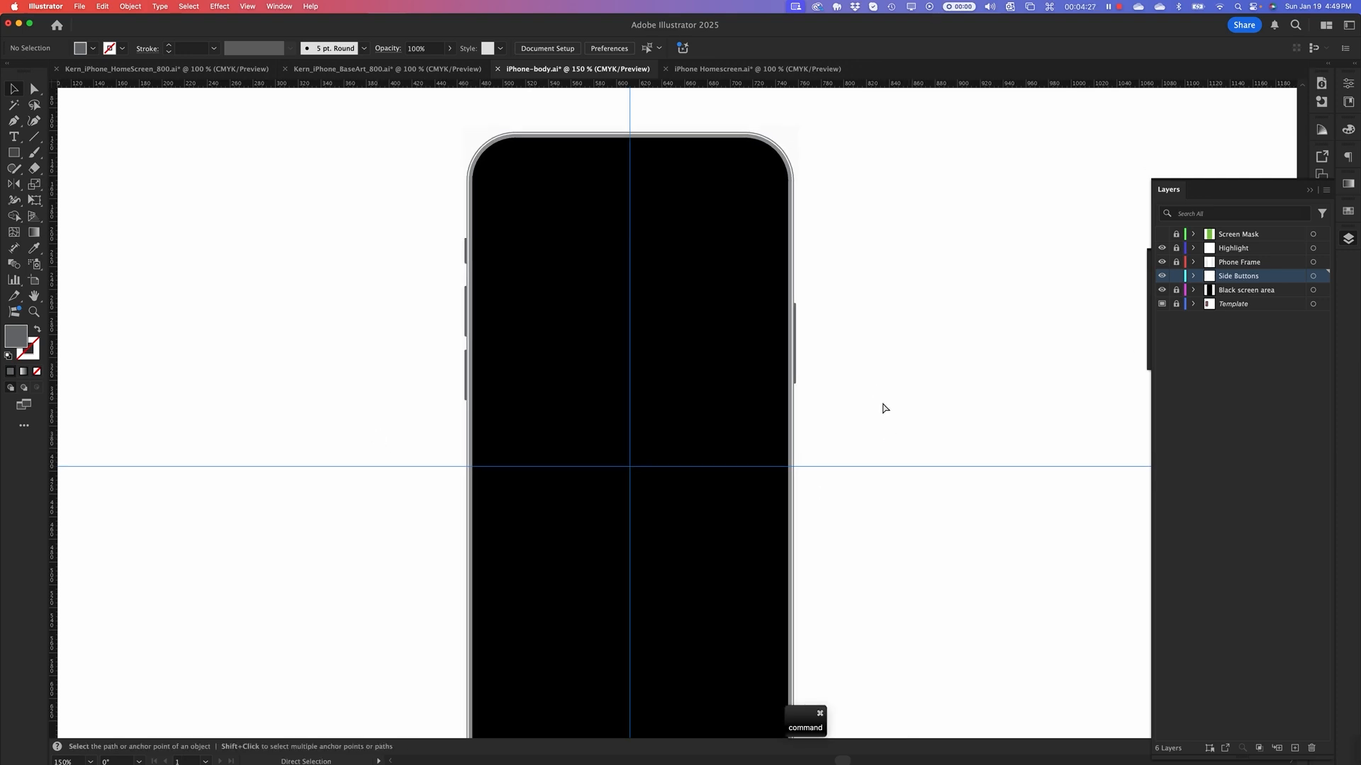
click(742, 71)
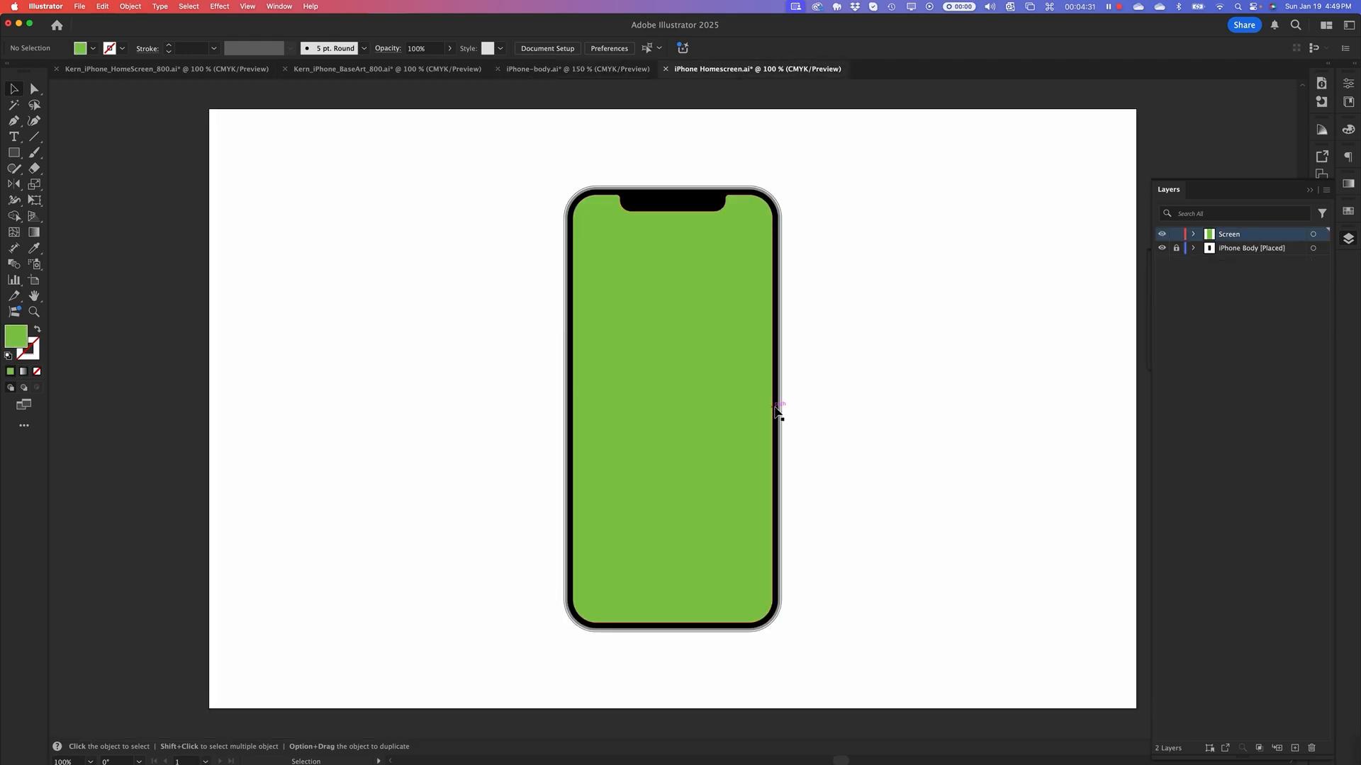
click(648, 71)
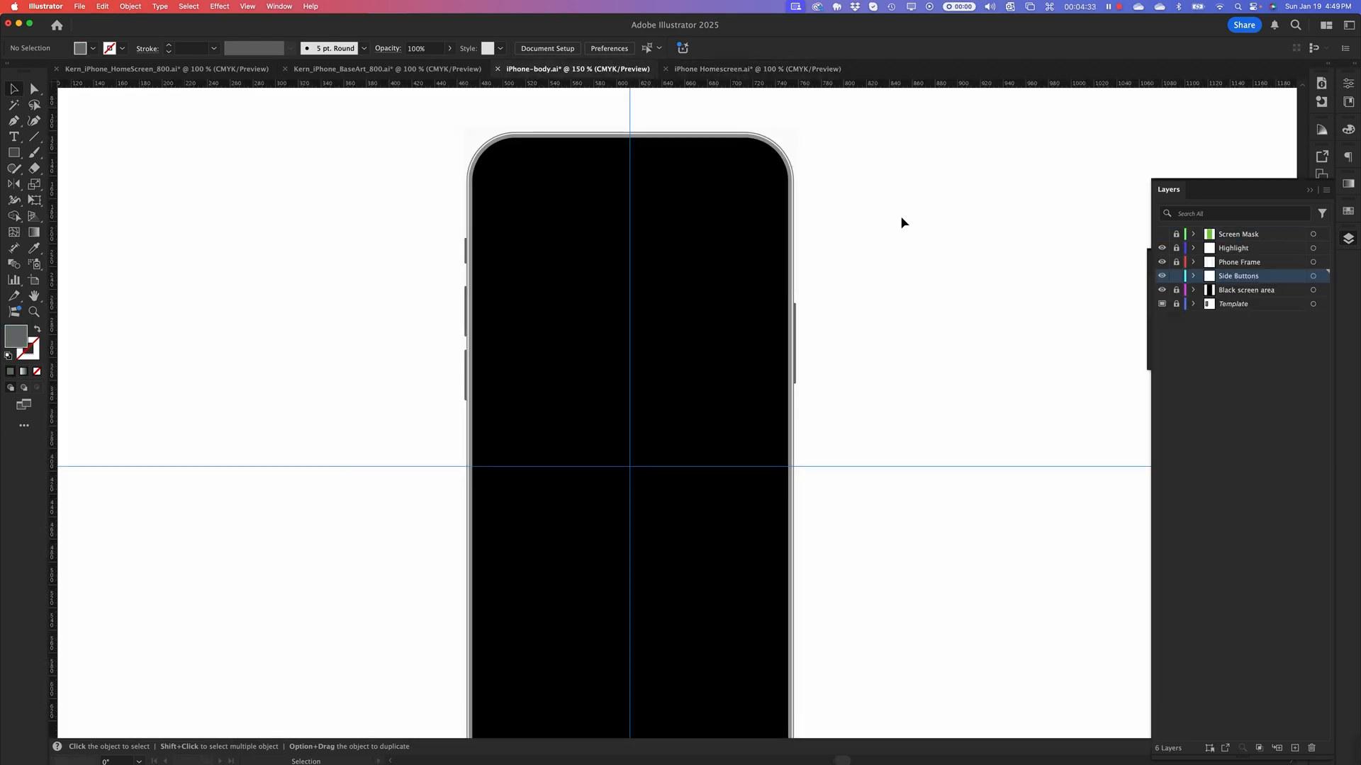
key(super+s)
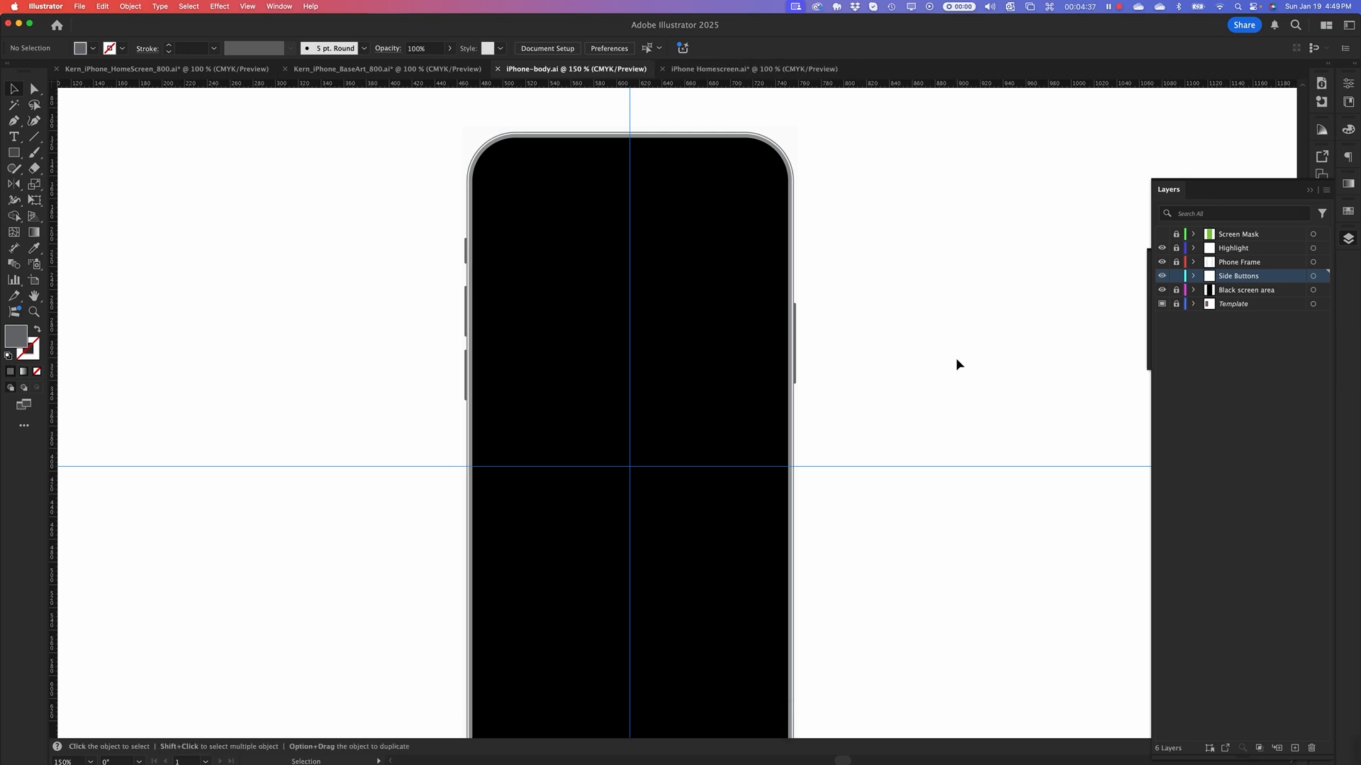
click(722, 69)
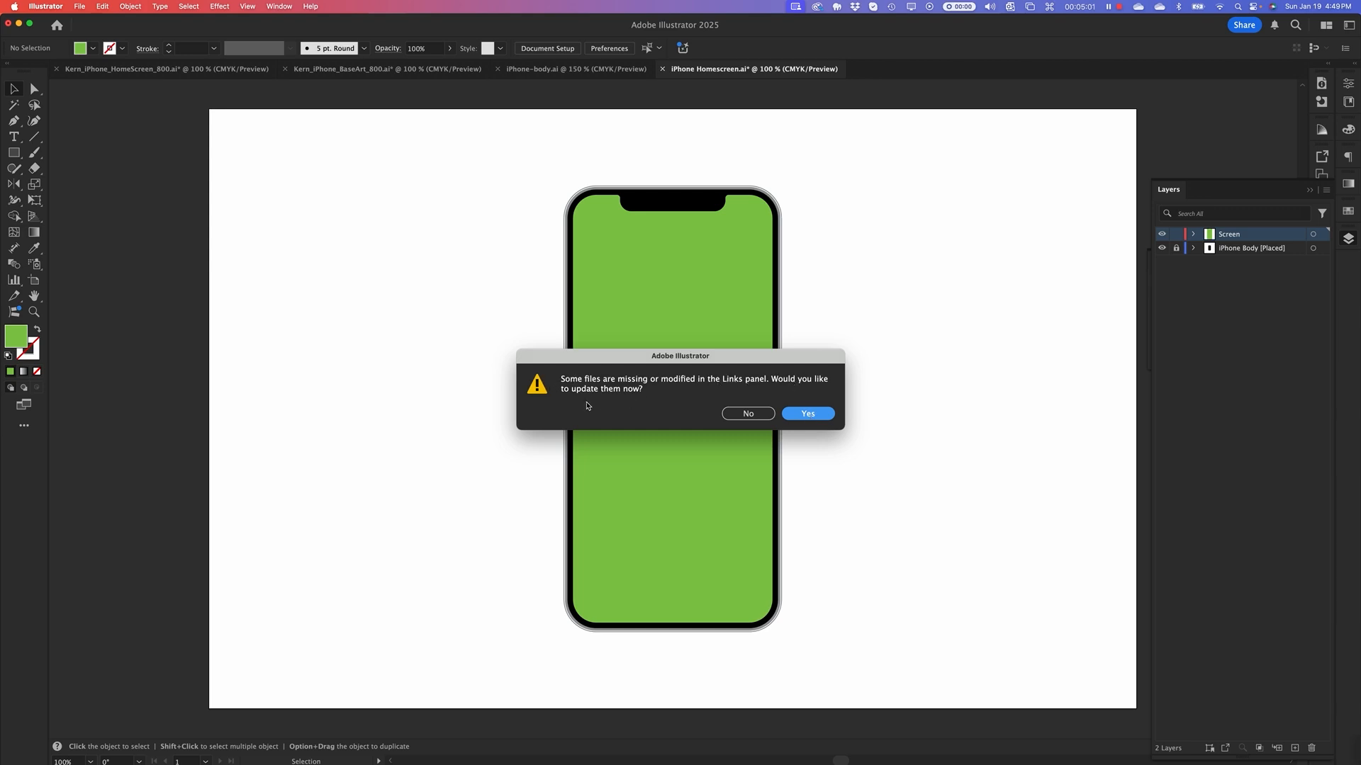
click(815, 420)
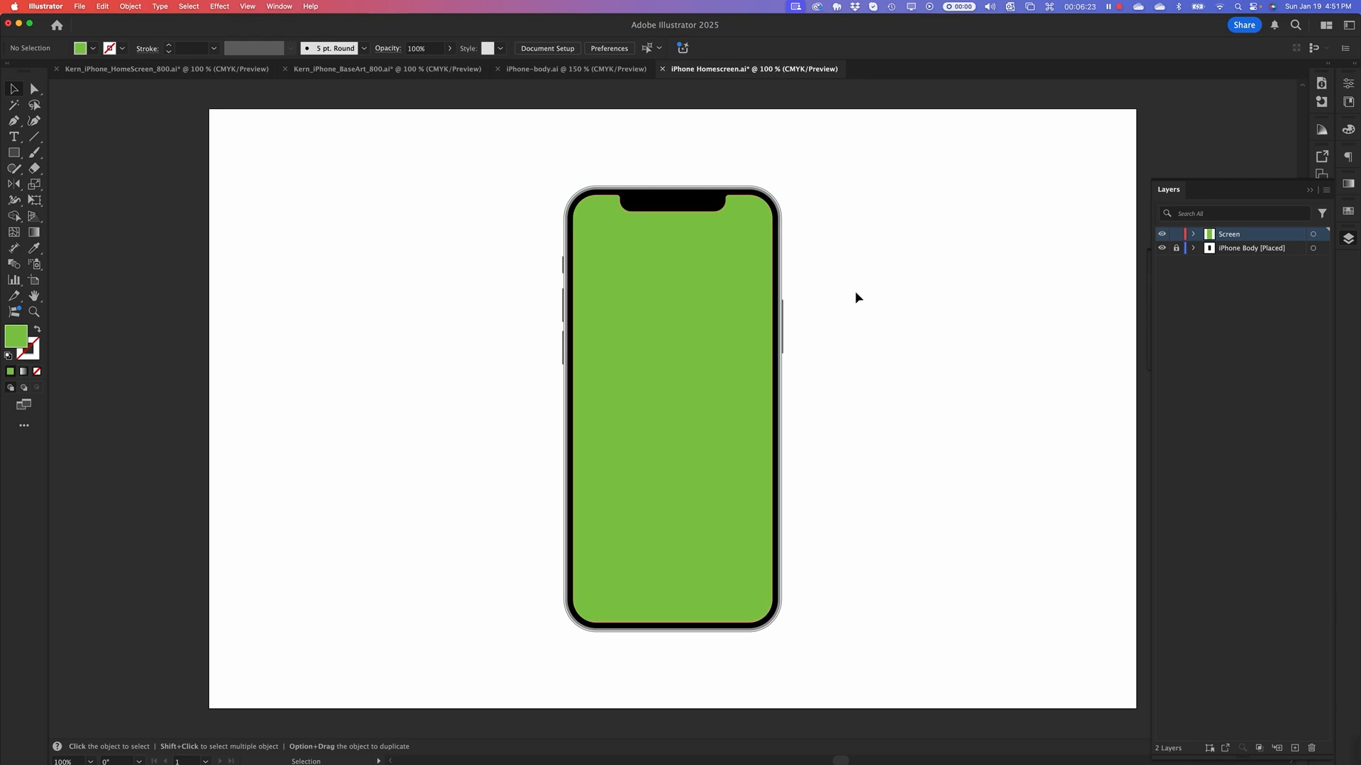
key(space)
drag(794, 436, 825, 400)
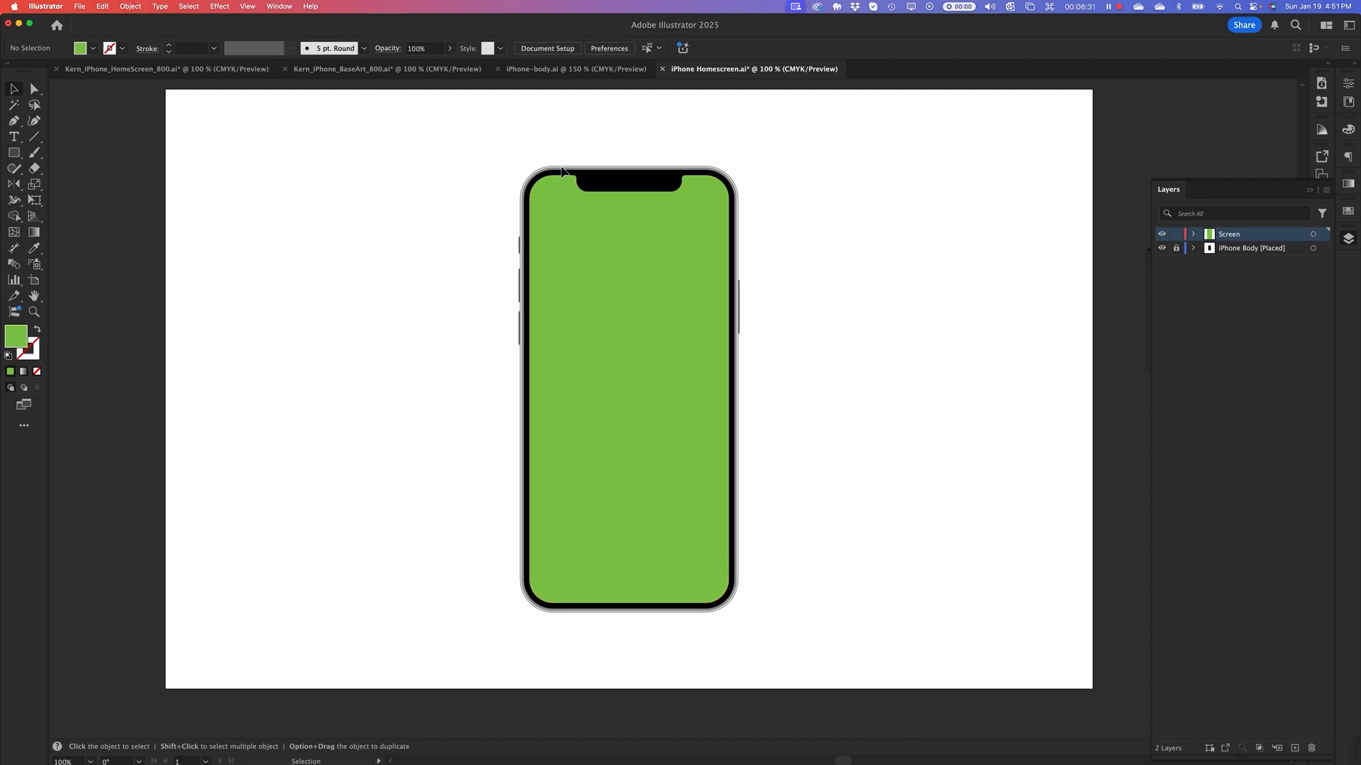
click(625, 275)
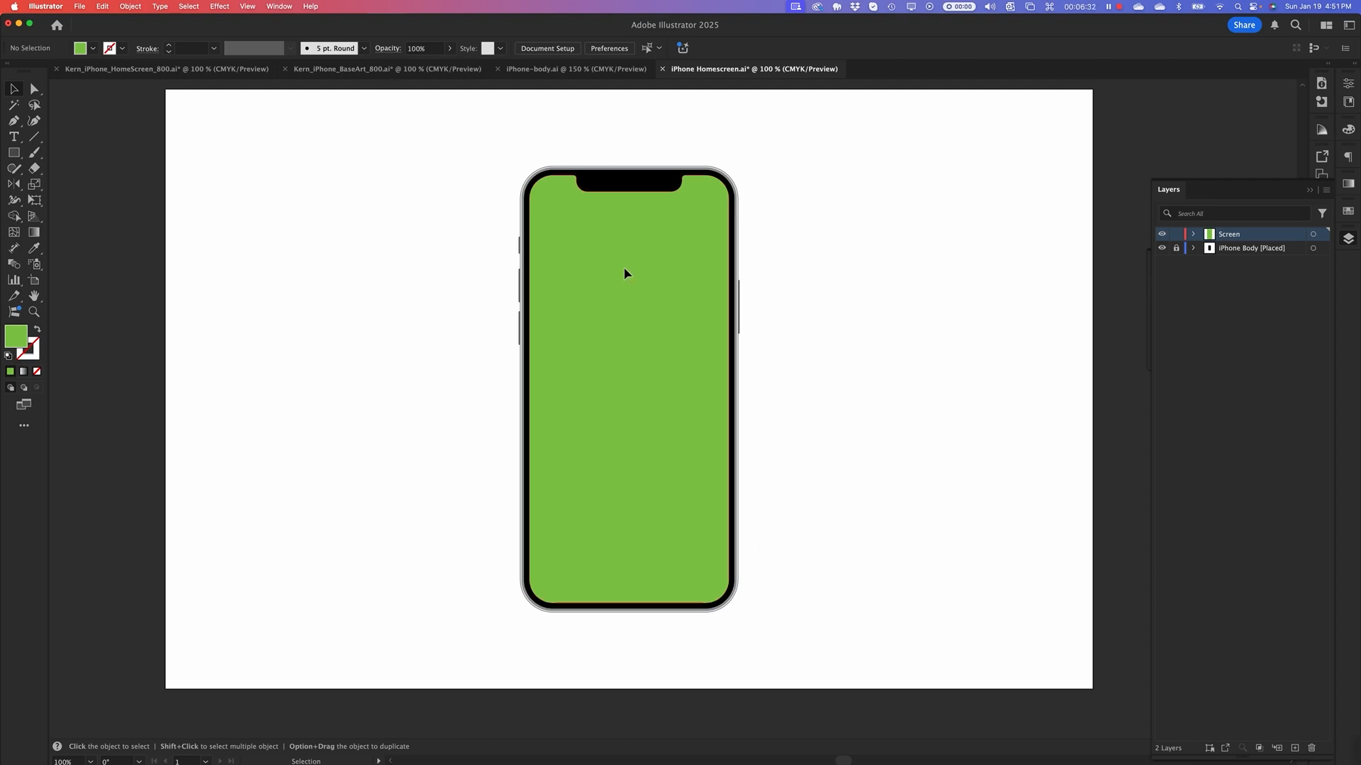
click(891, 282)
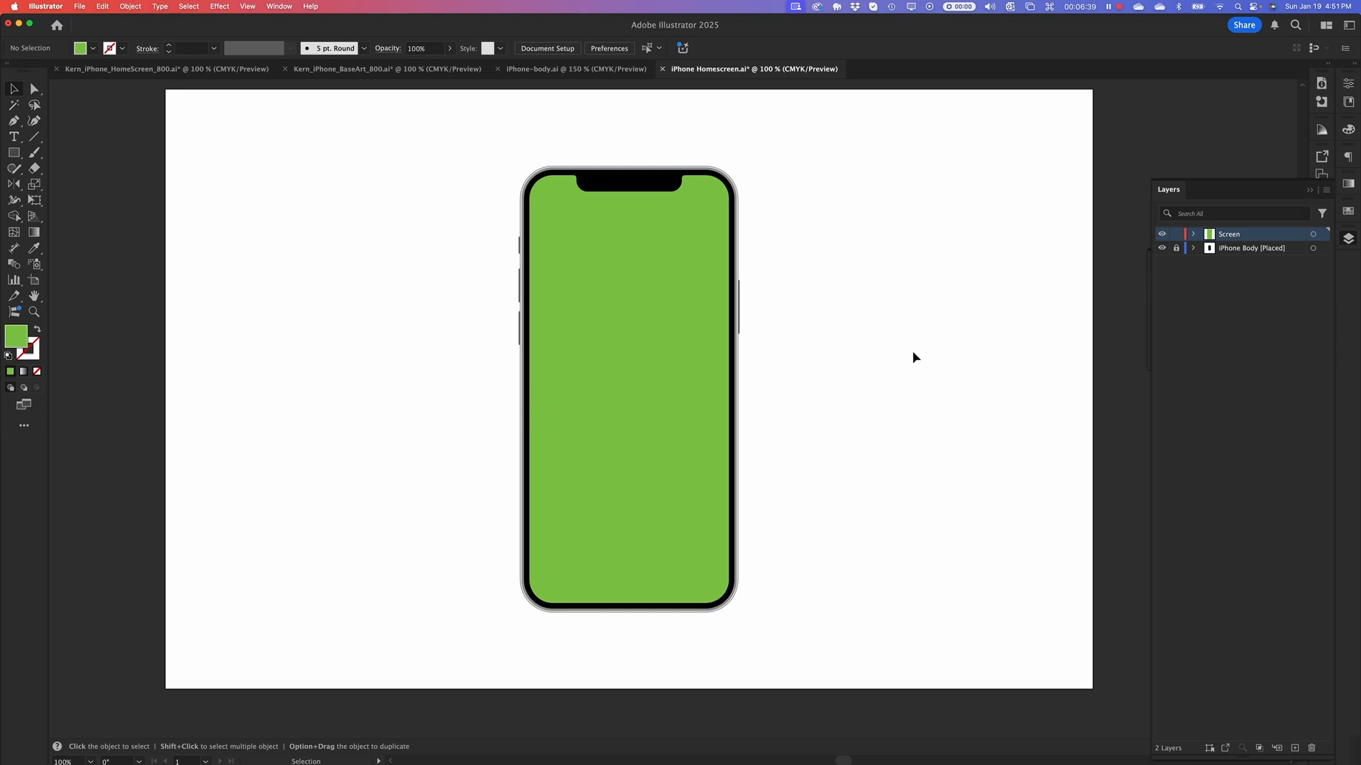
key(super+Tab)
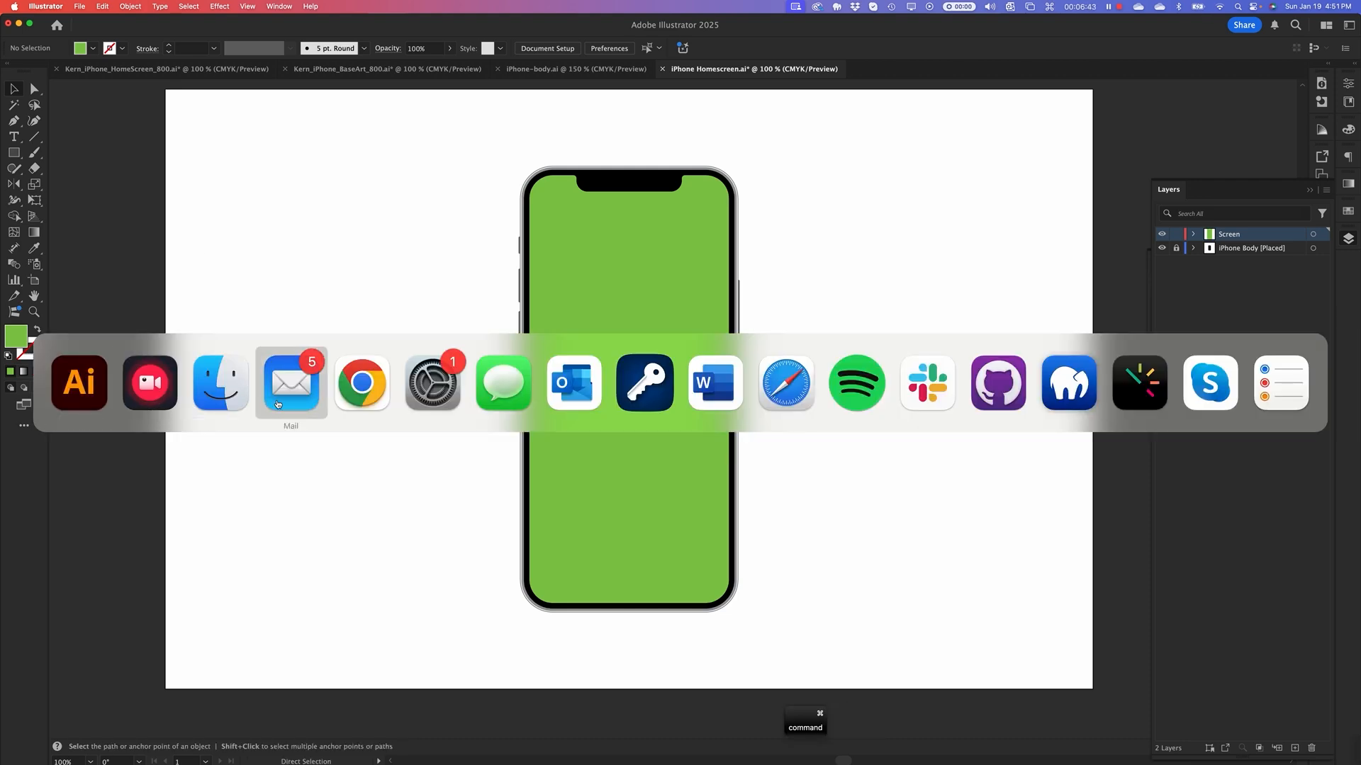
key(super+Tab)
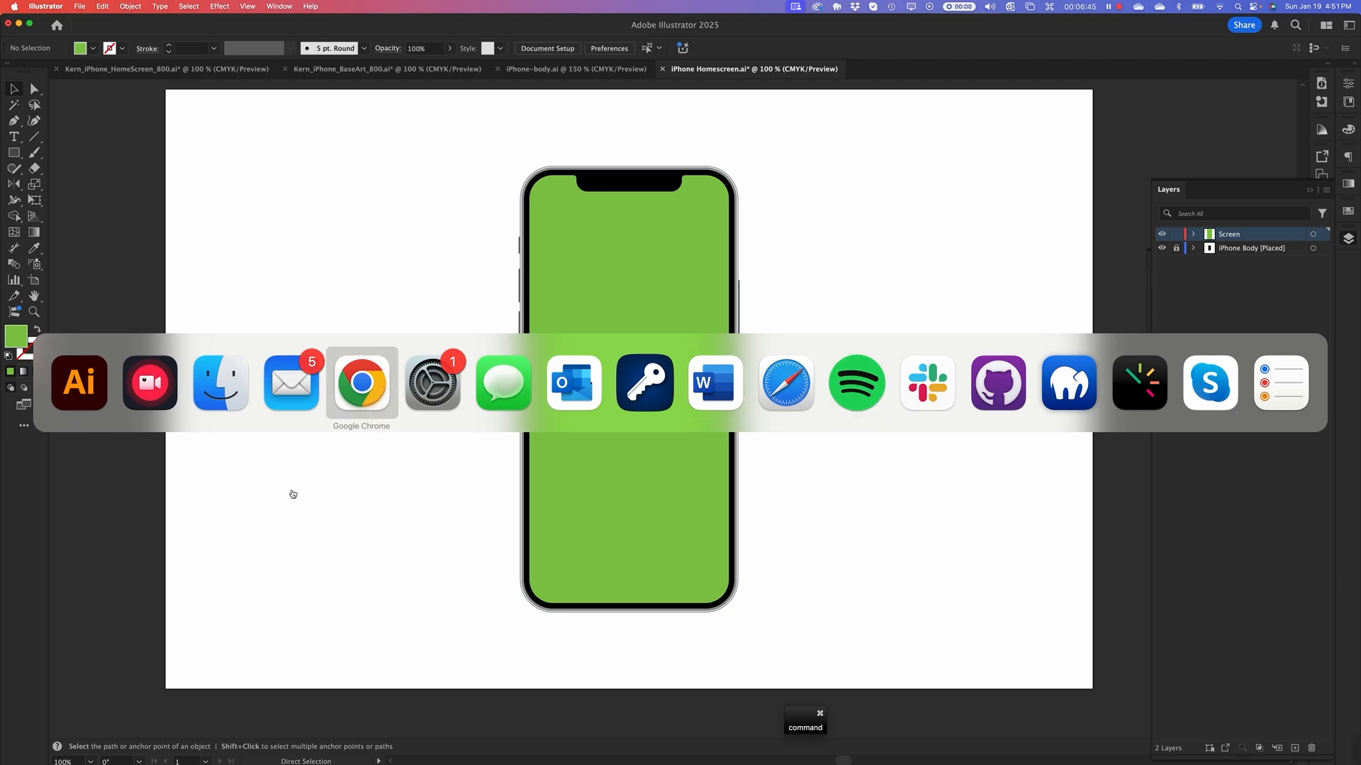
click(252, 375)
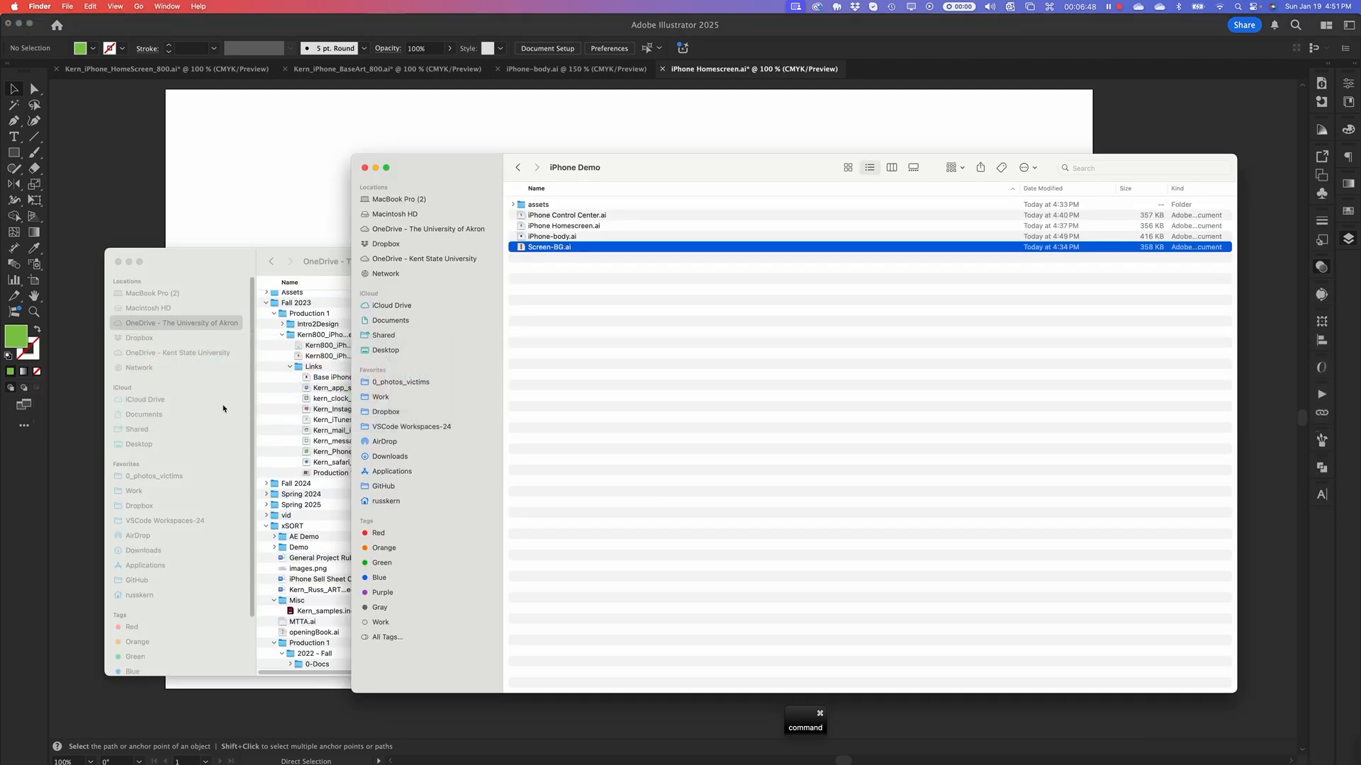
double_click(528, 225)
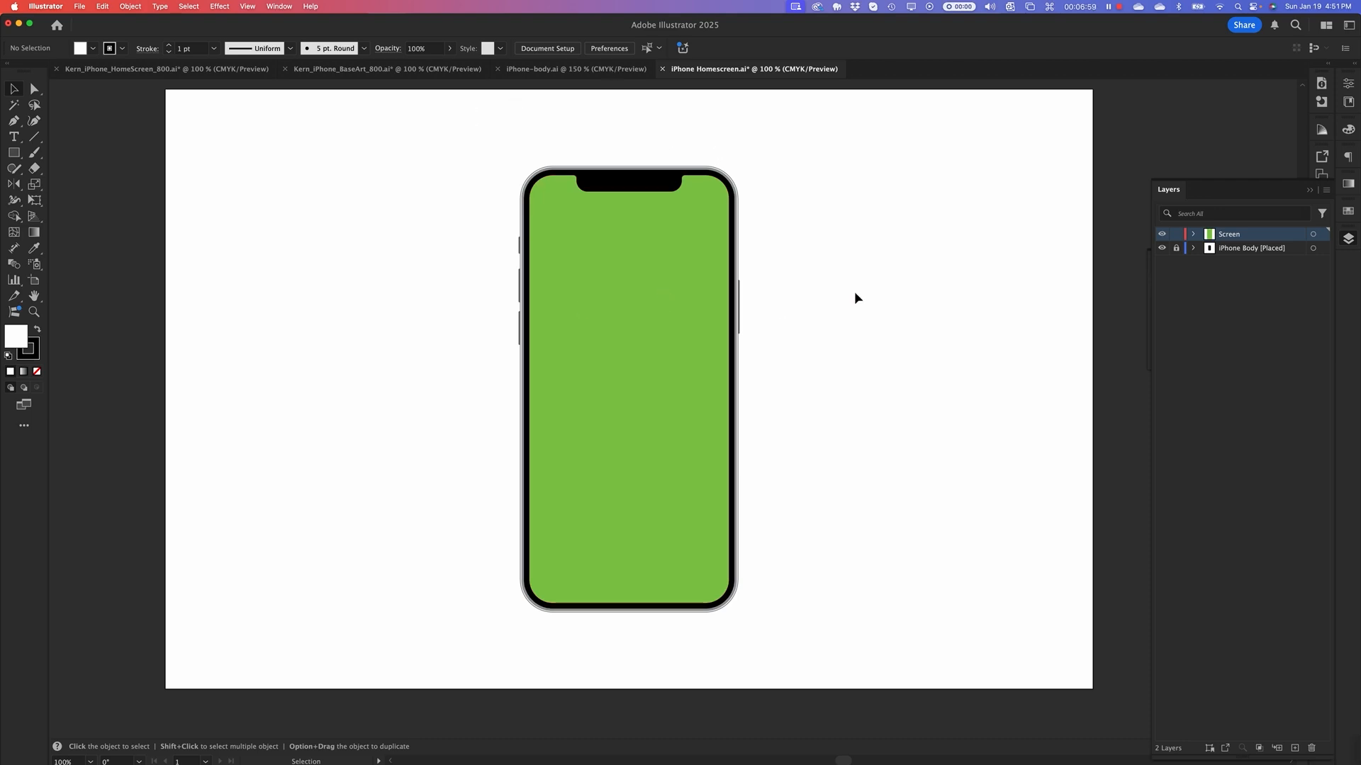
Switch to Finder and open Screen-BG.ai from the iPhone Demo folder
key(super+Tab)
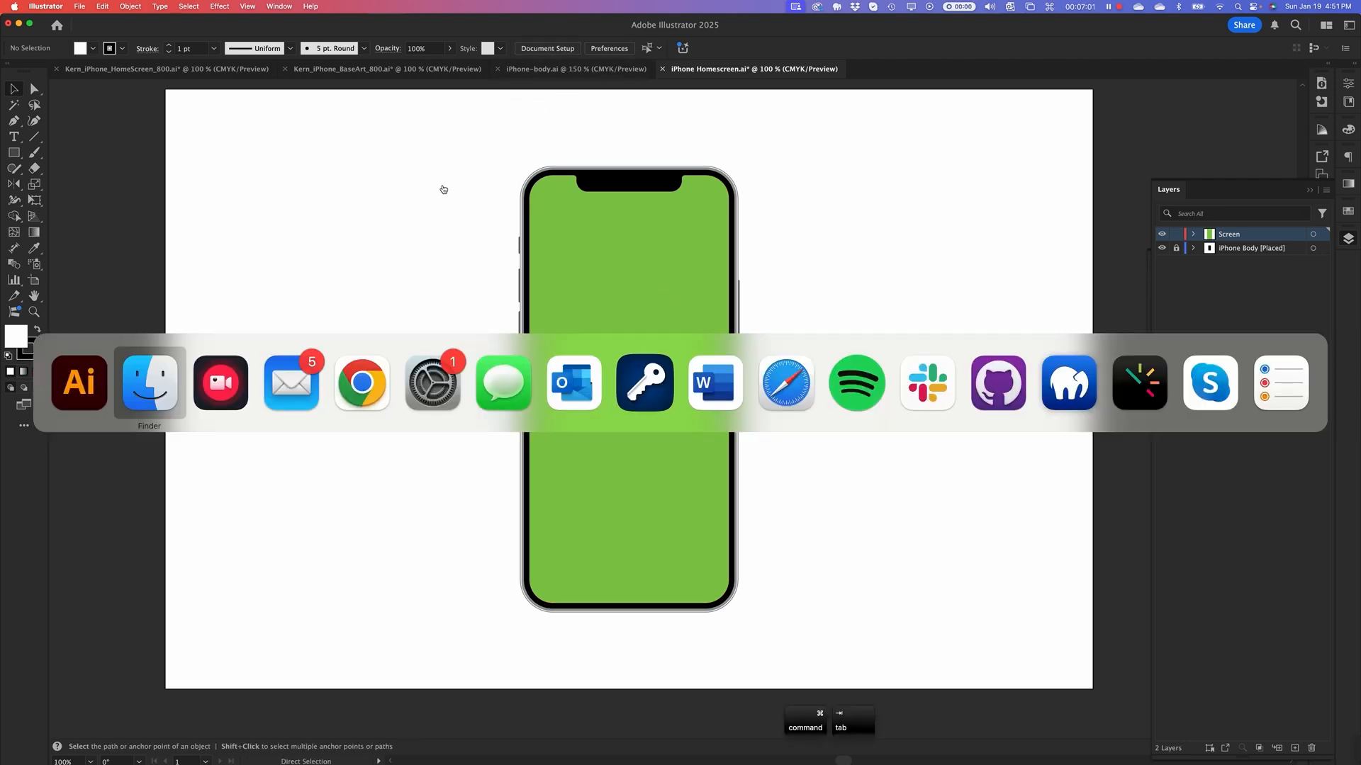
click(156, 394)
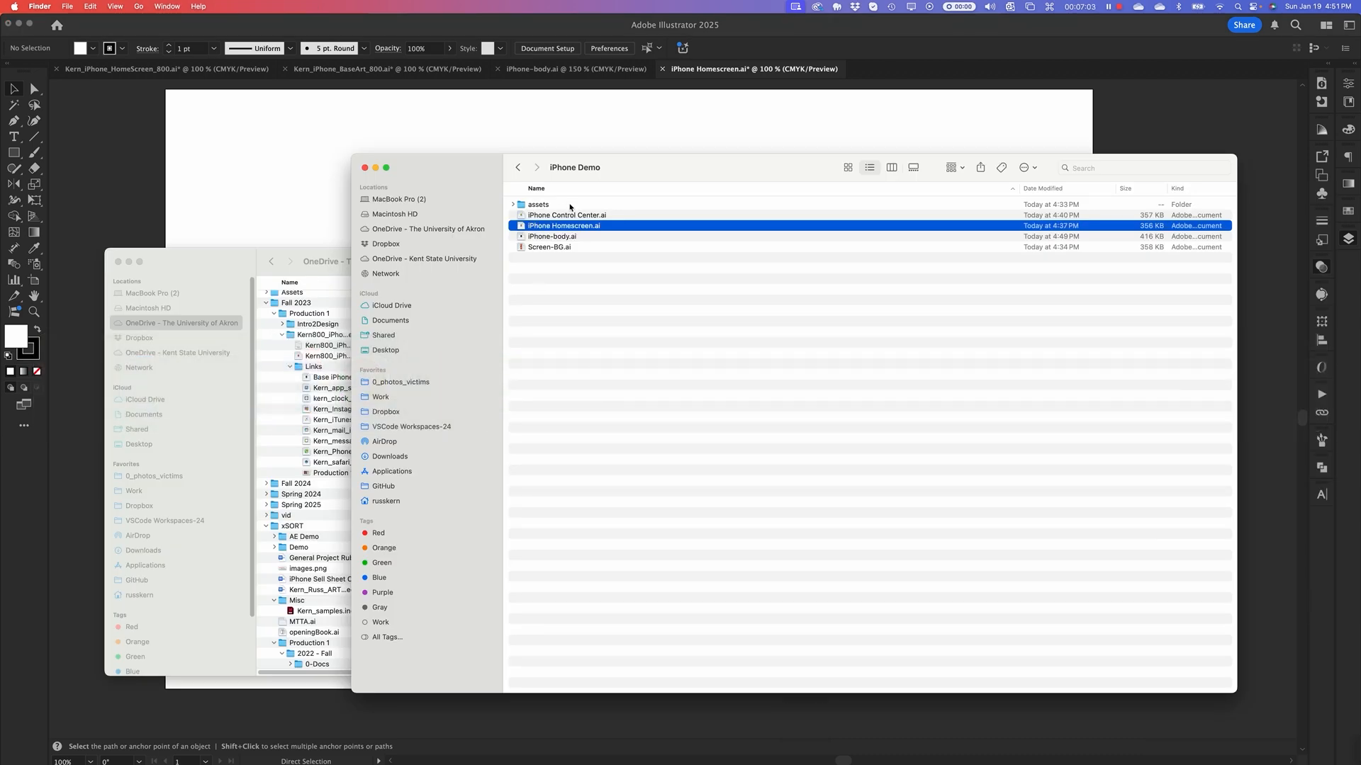
click(548, 247)
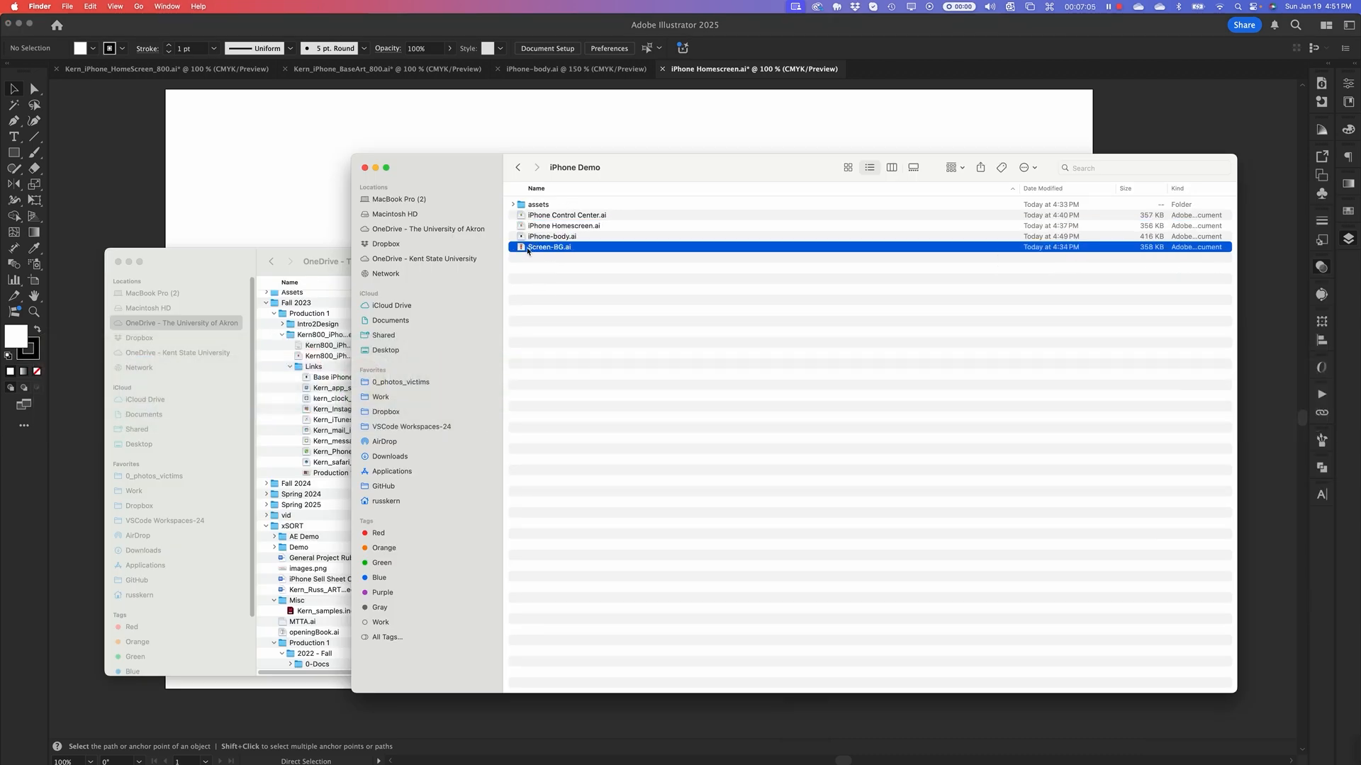
double_click(548, 248)
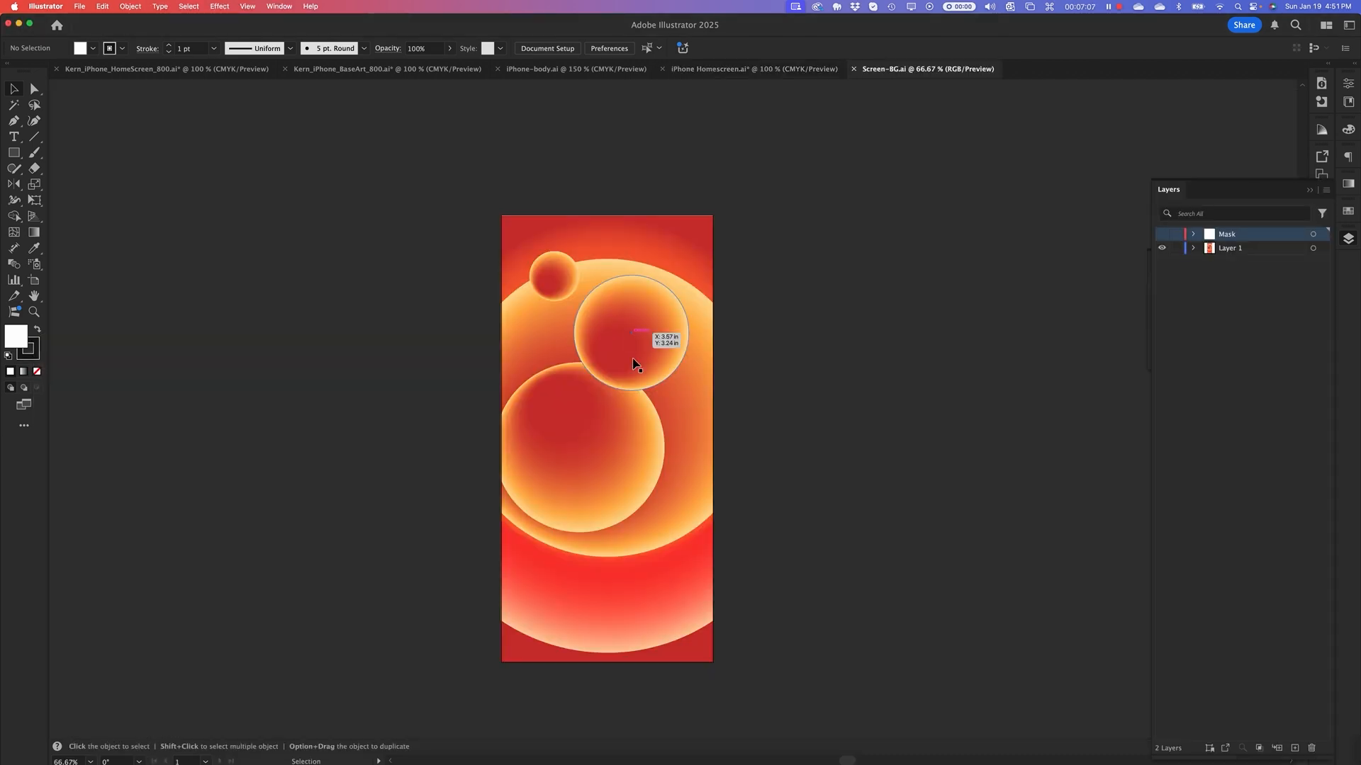
Inspect how the Screen-BG.ai artwork is built by selecting it and expanding the clip group in Layer 1
click(659, 244)
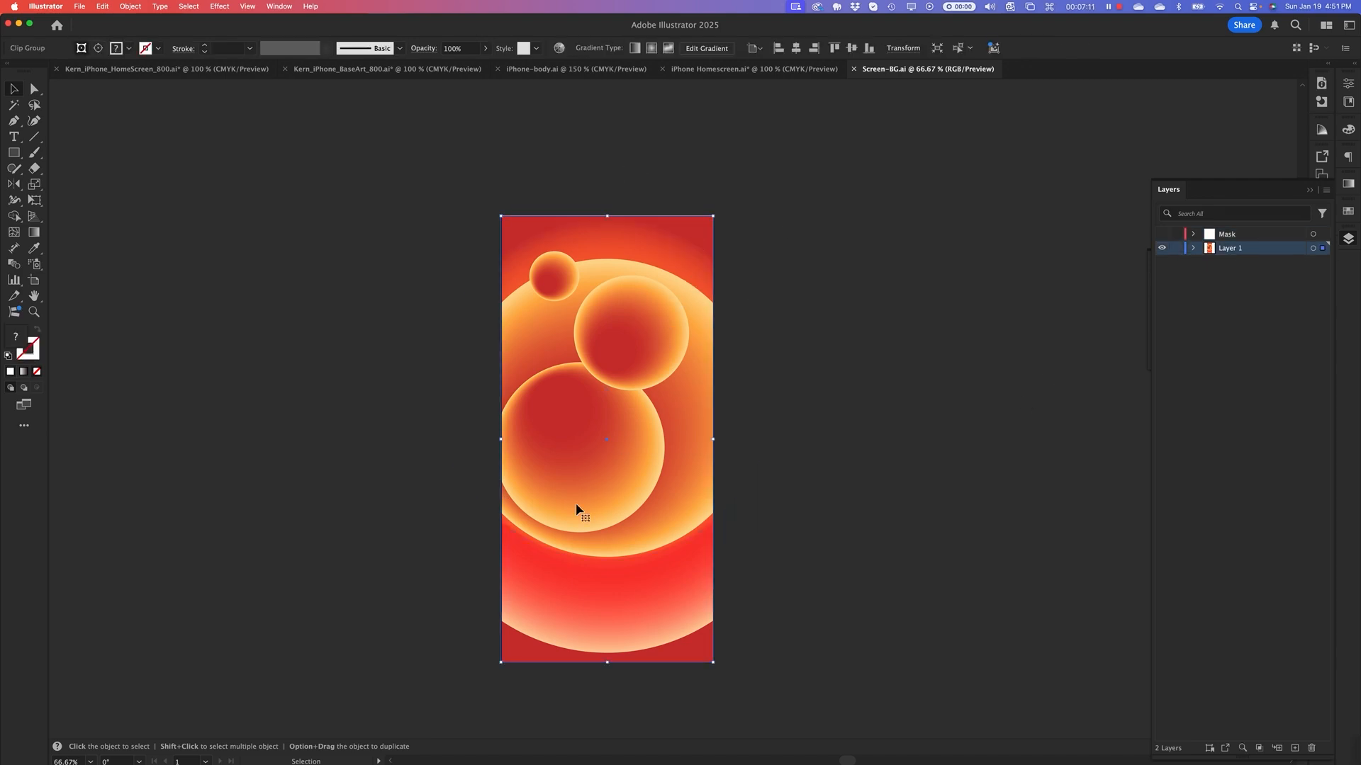
click(1194, 249)
click(1209, 263)
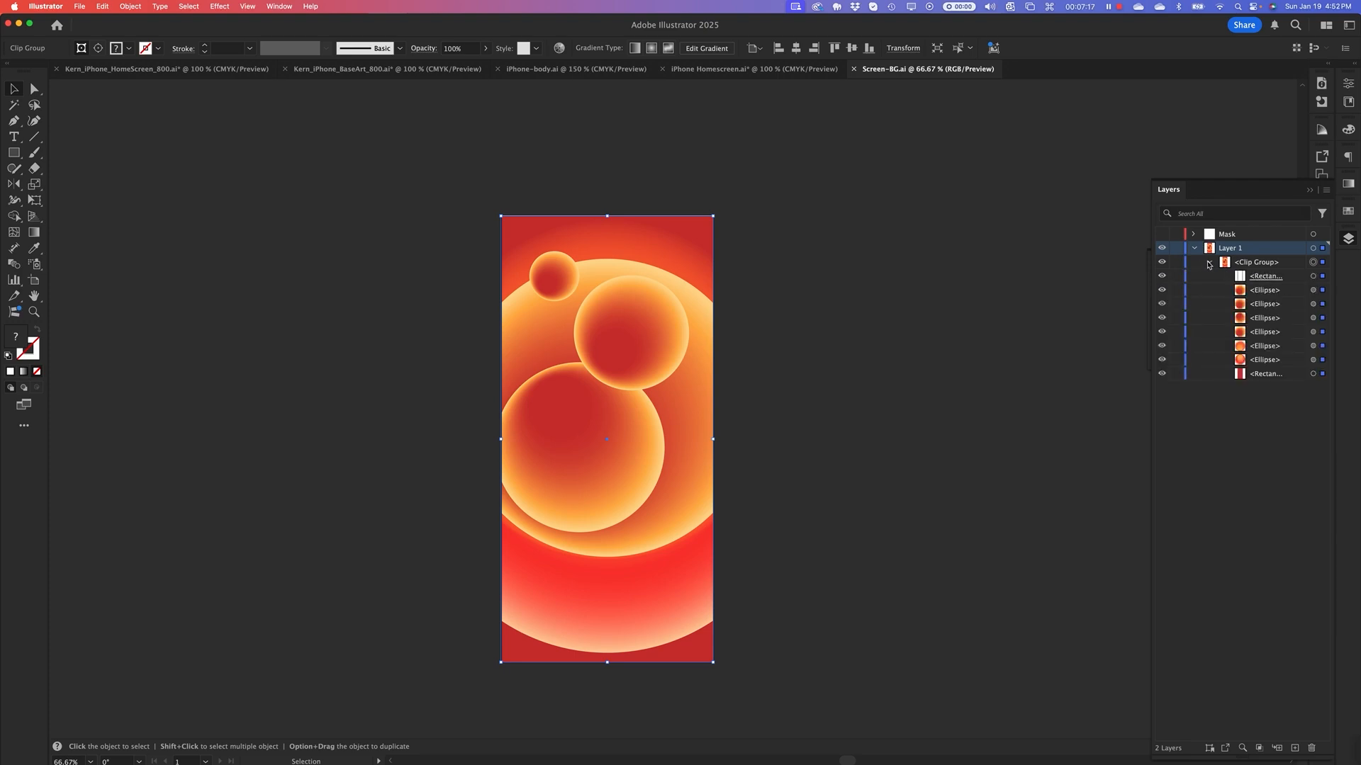
click(1208, 263)
click(979, 426)
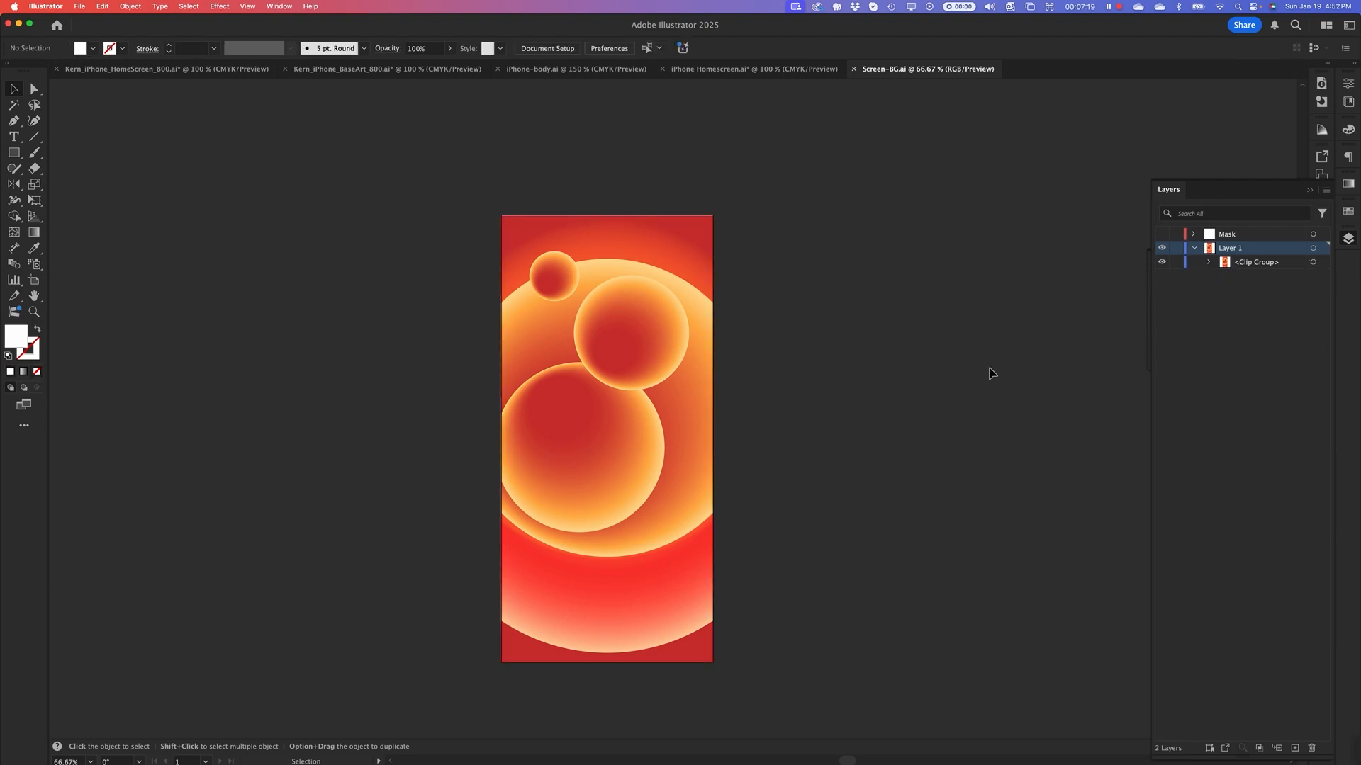
Place Screen-BG.ai as a linked file in iPhone Homescreen.ai, covering the whole phone at about 4.08 by 8.61 in
click(741, 71)
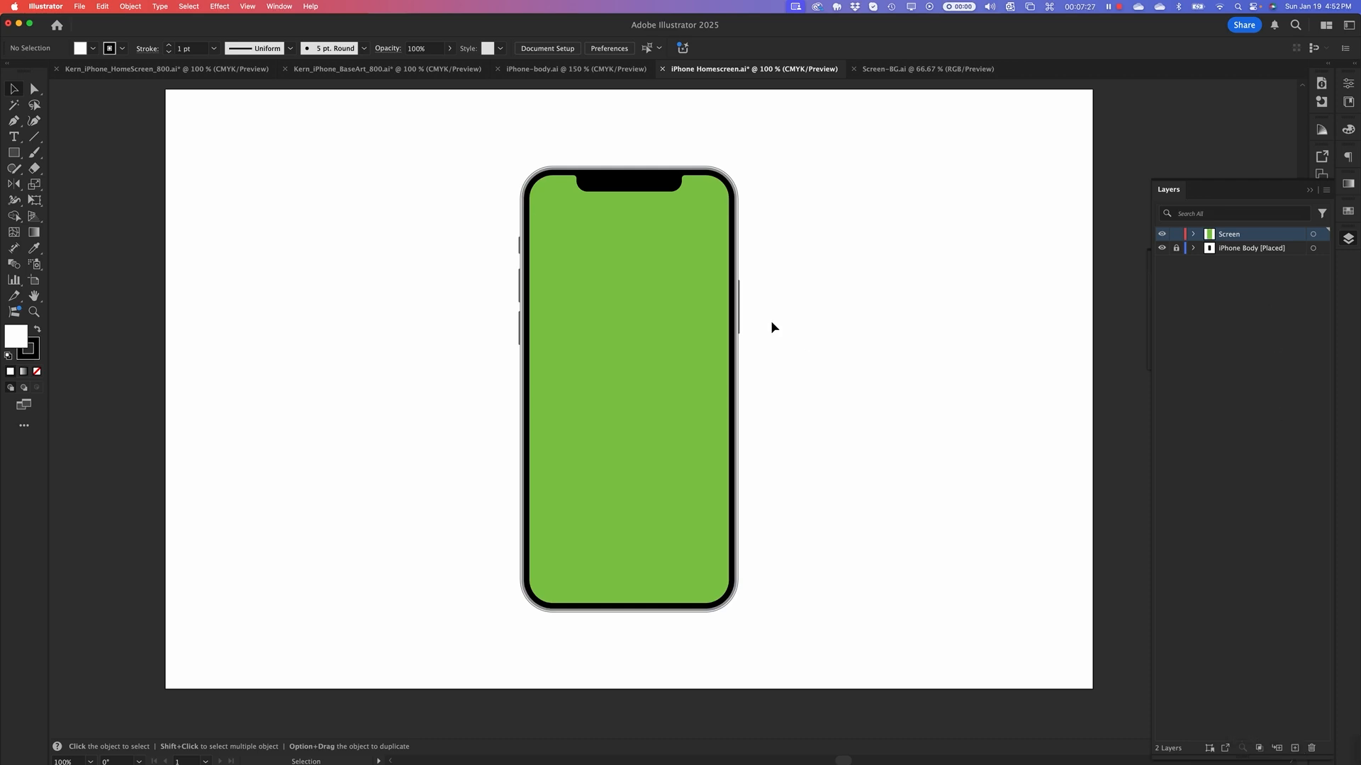
click(76, 6)
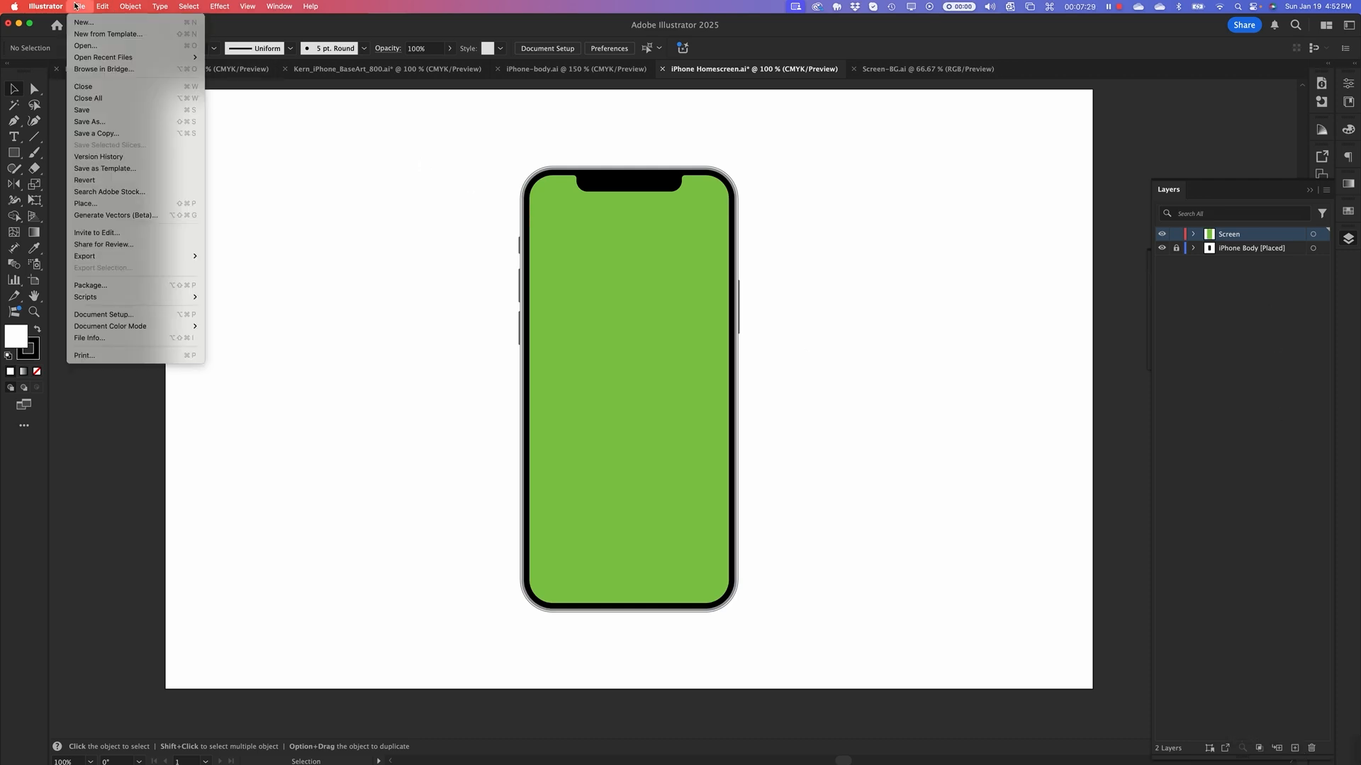
click(111, 205)
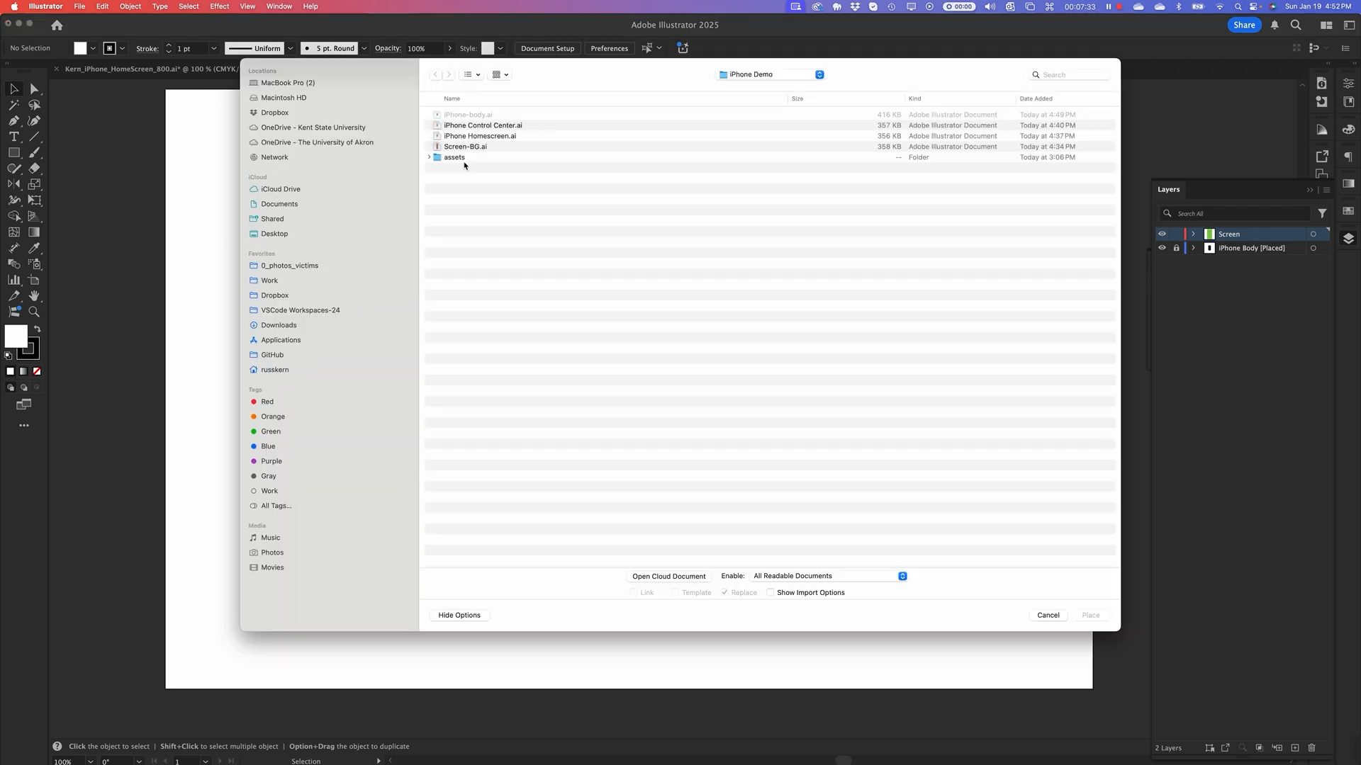
click(467, 147)
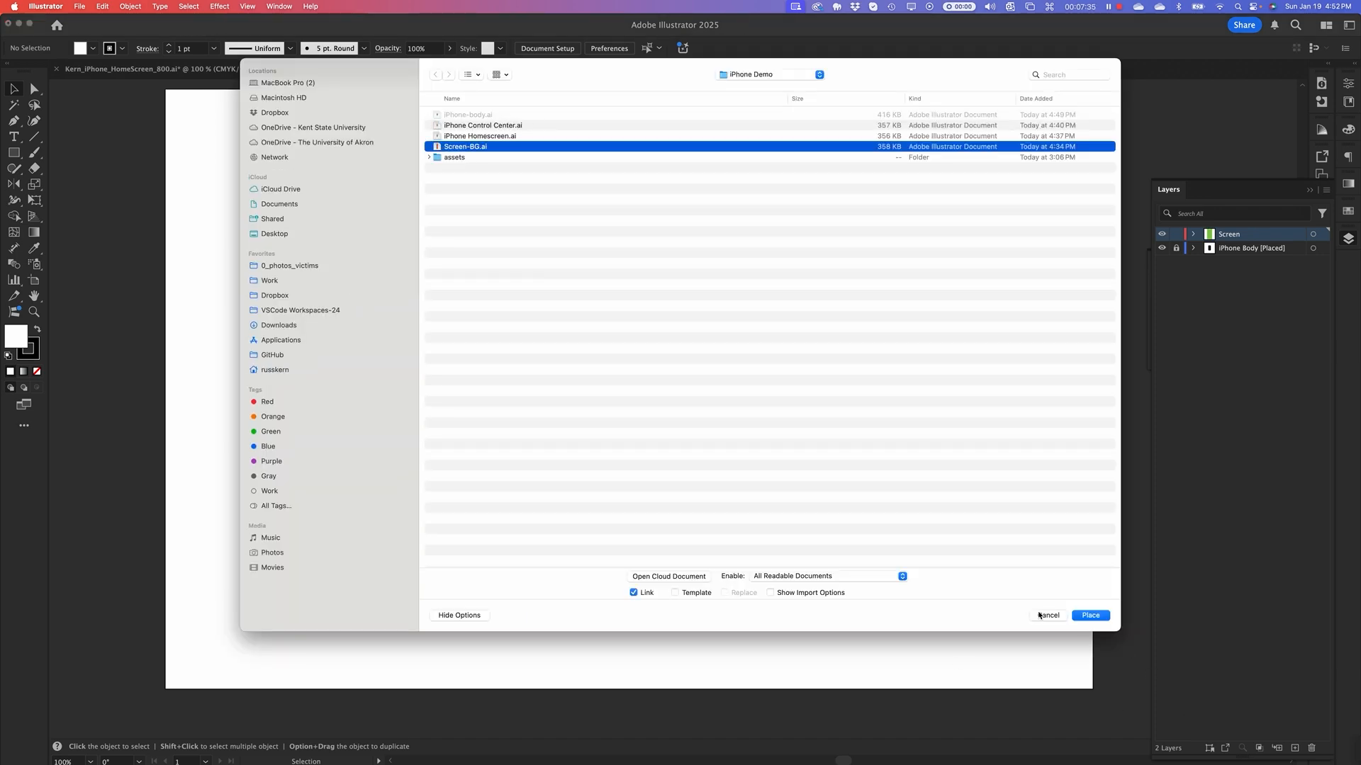
click(1090, 615)
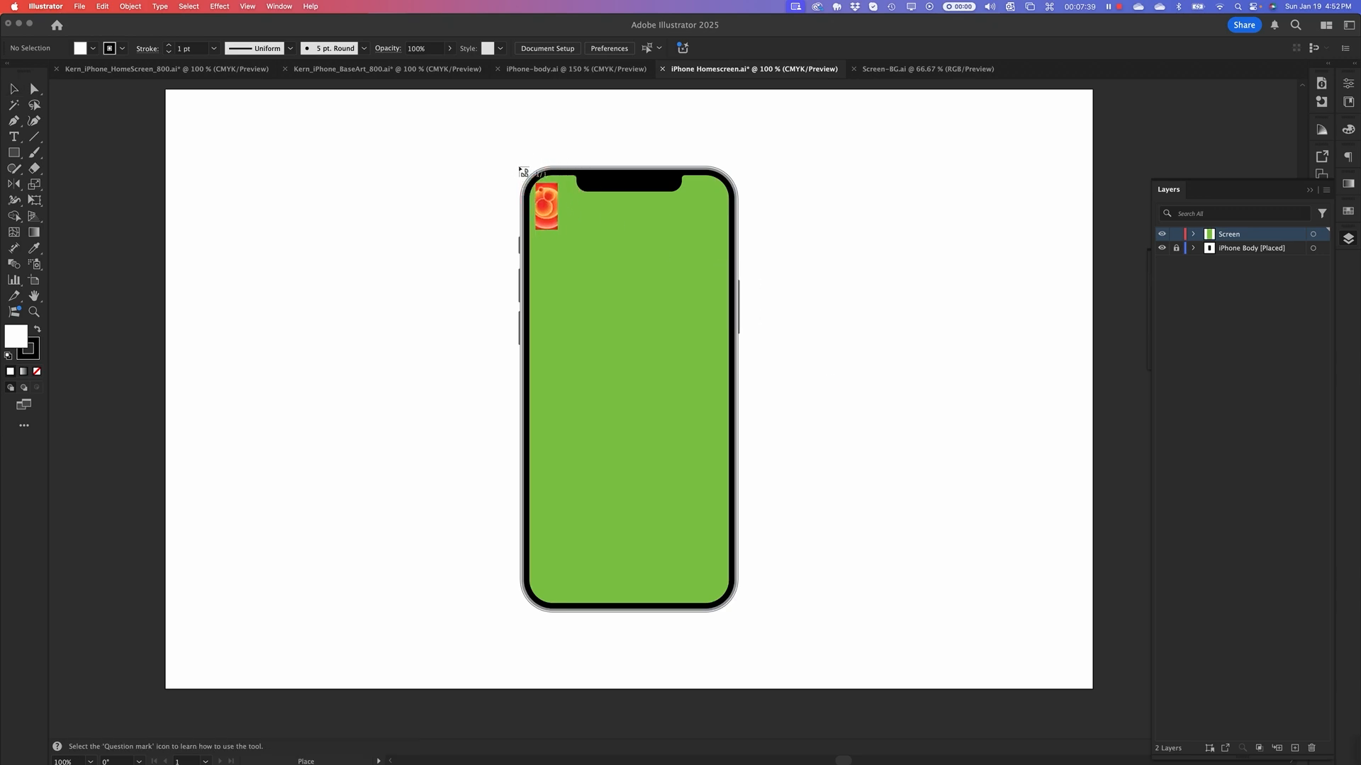
drag(515, 154, 739, 624)
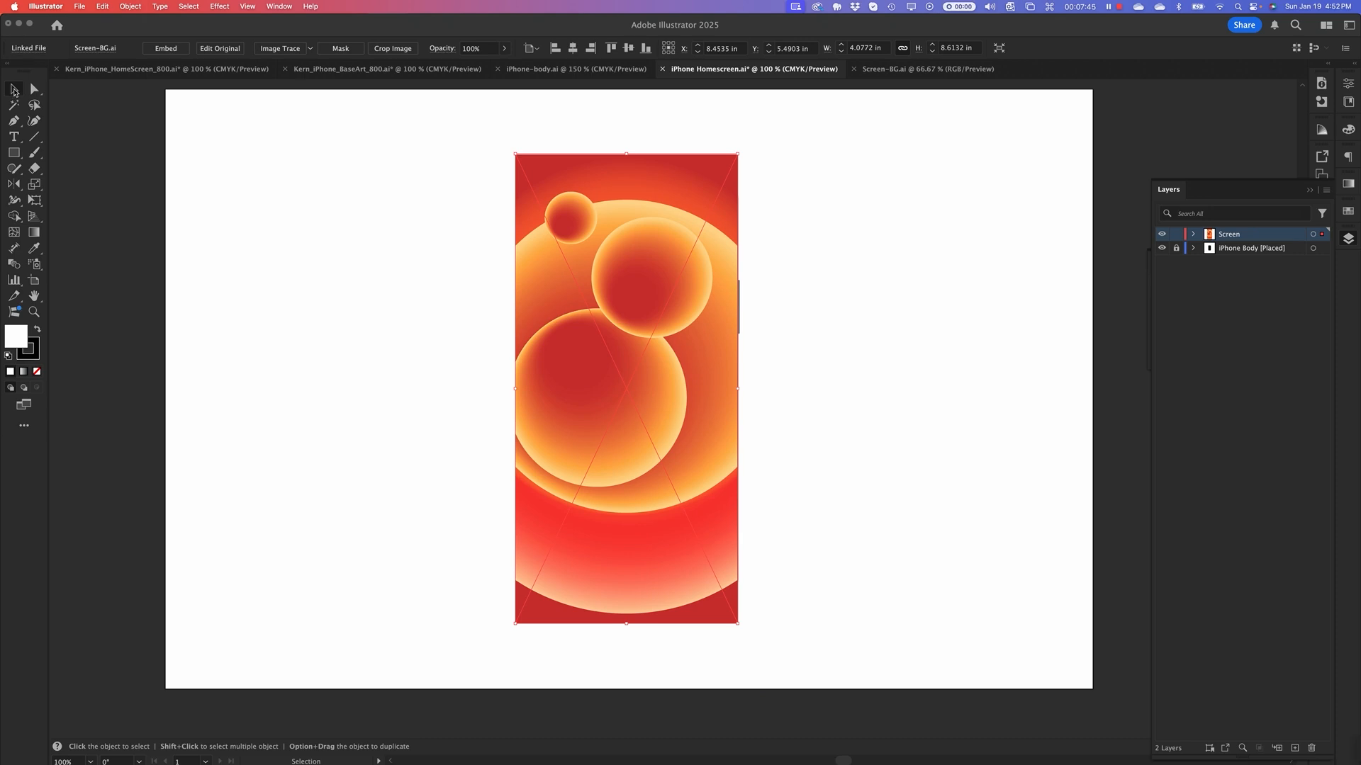
Send the placed artwork behind the green screen shape and make a clipping mask from the shape and the artwork
click(128, 7)
mouse_move(185, 34)
click(286, 68)
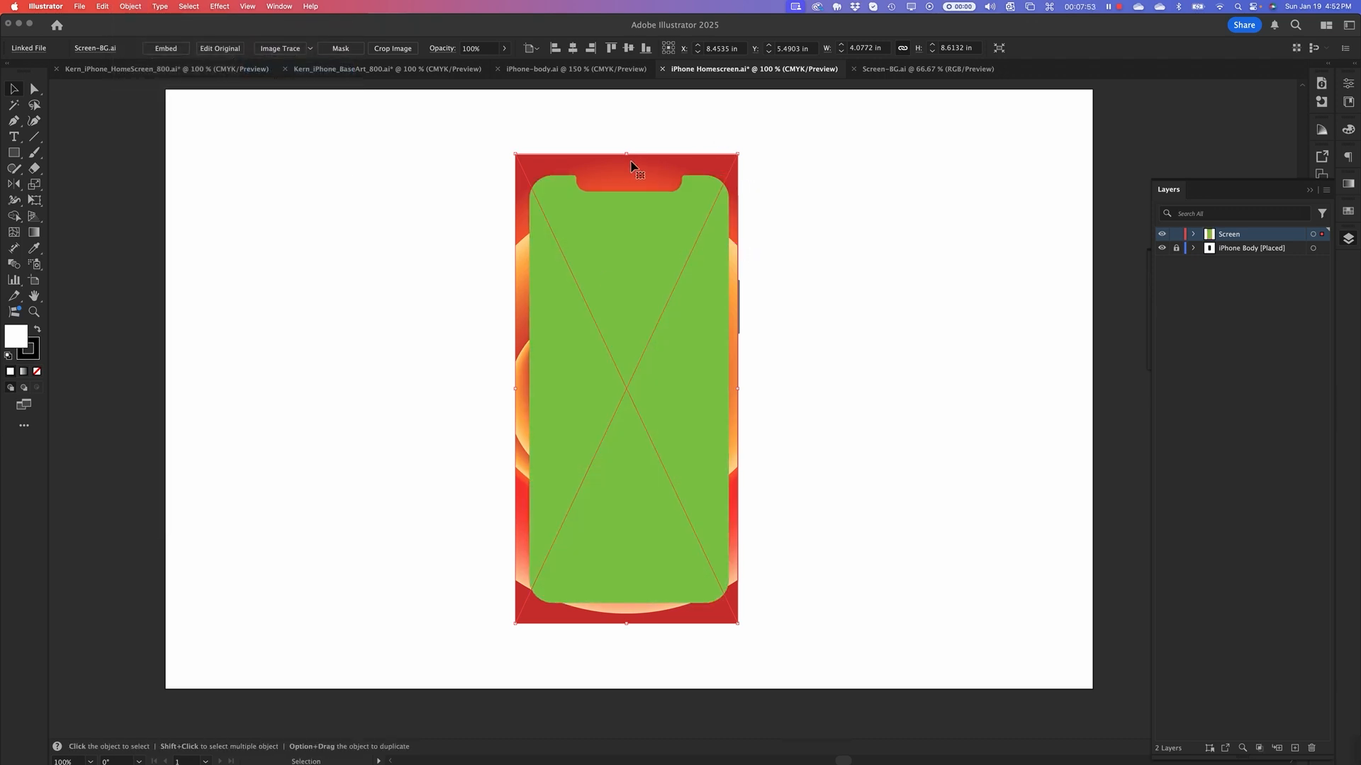
key(shift)
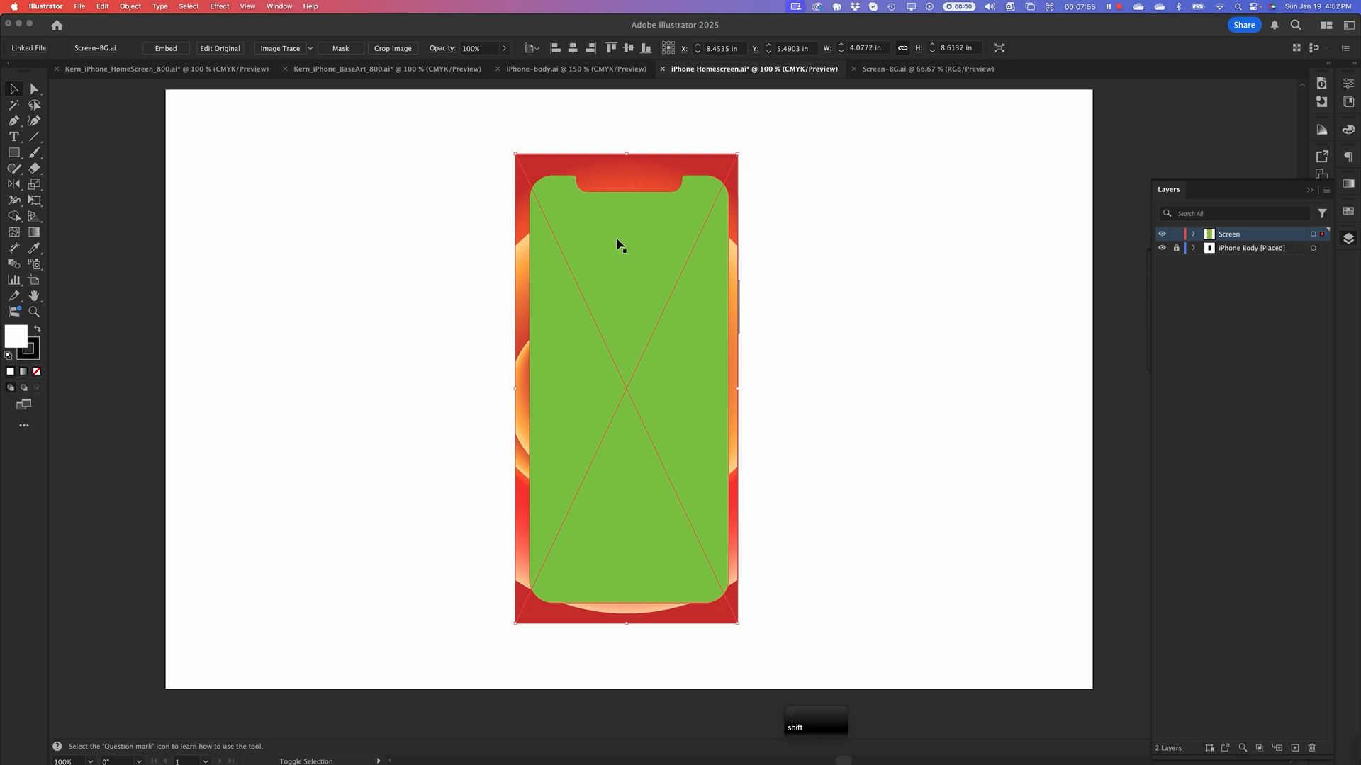
shift+click(617, 244)
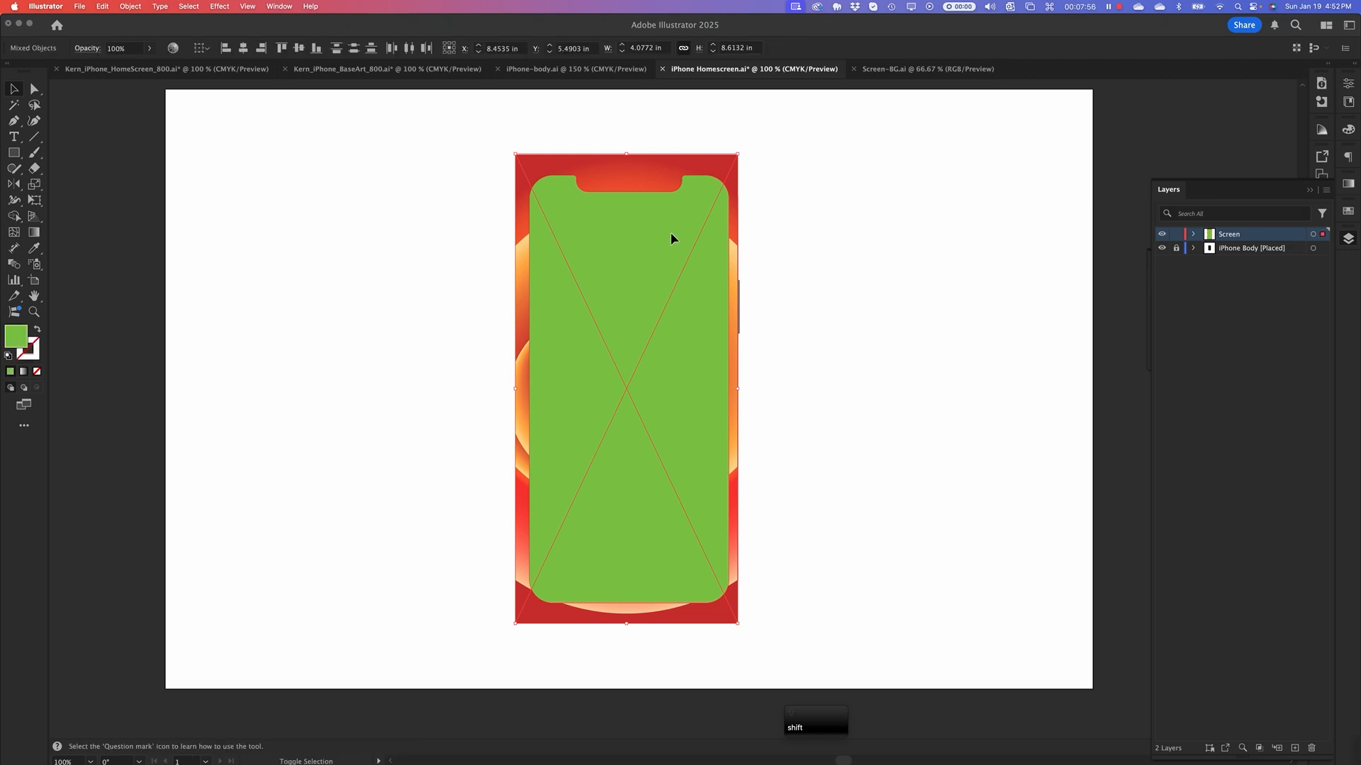
click(130, 7)
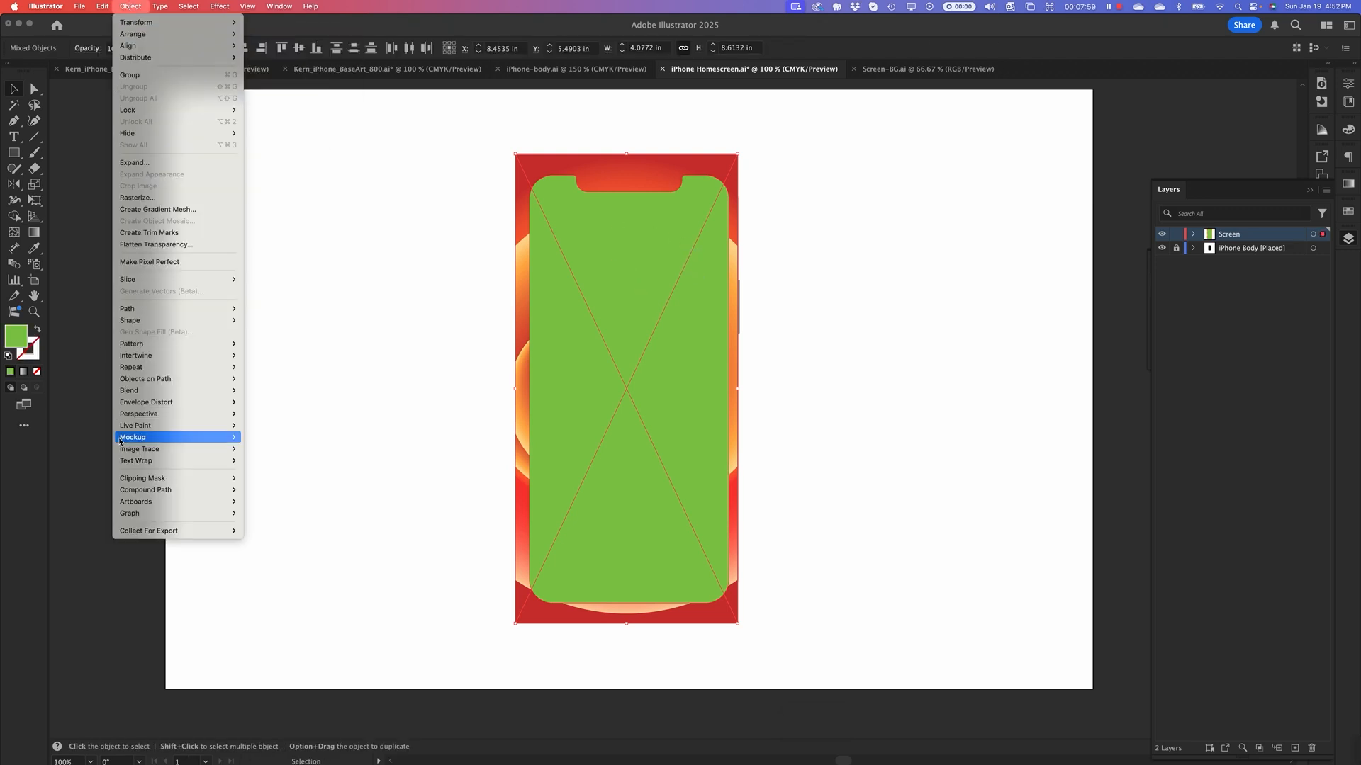
mouse_move(171, 360)
mouse_move(178, 479)
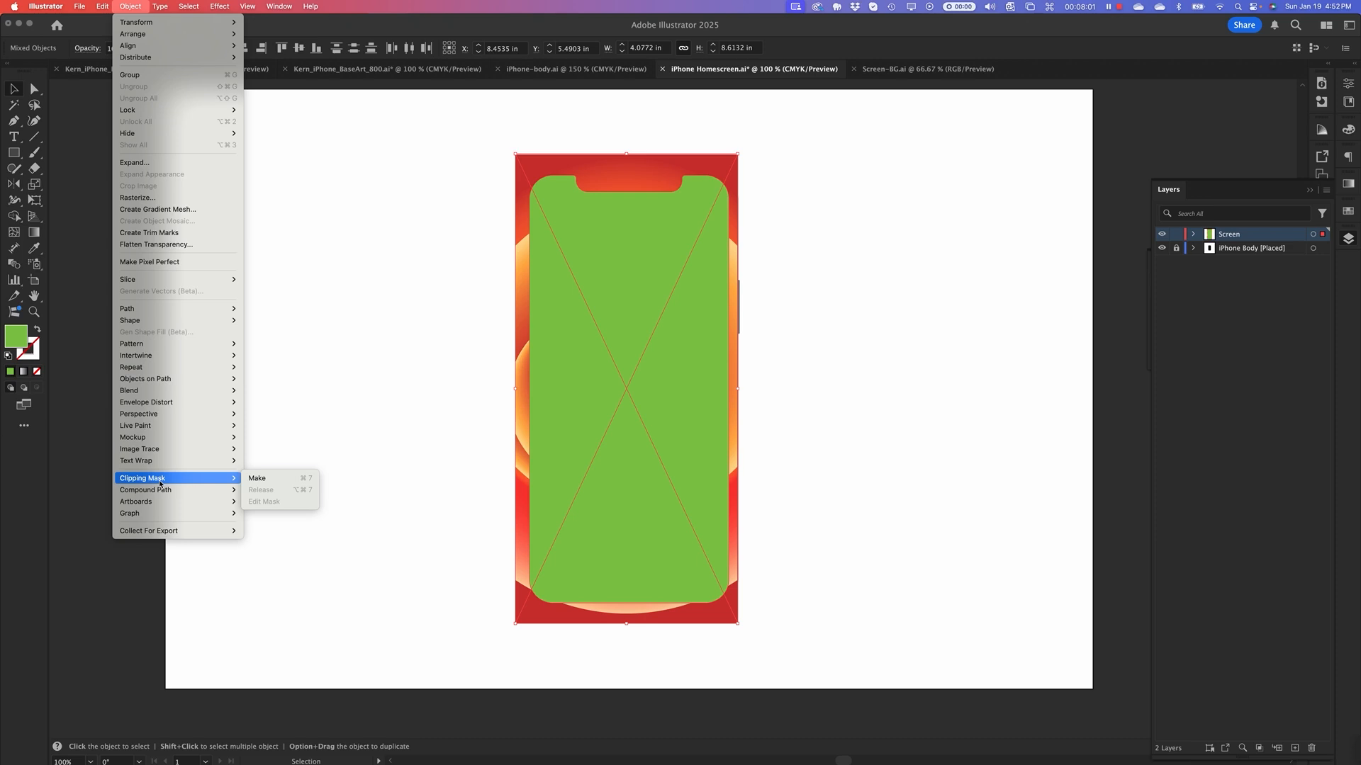
click(266, 483)
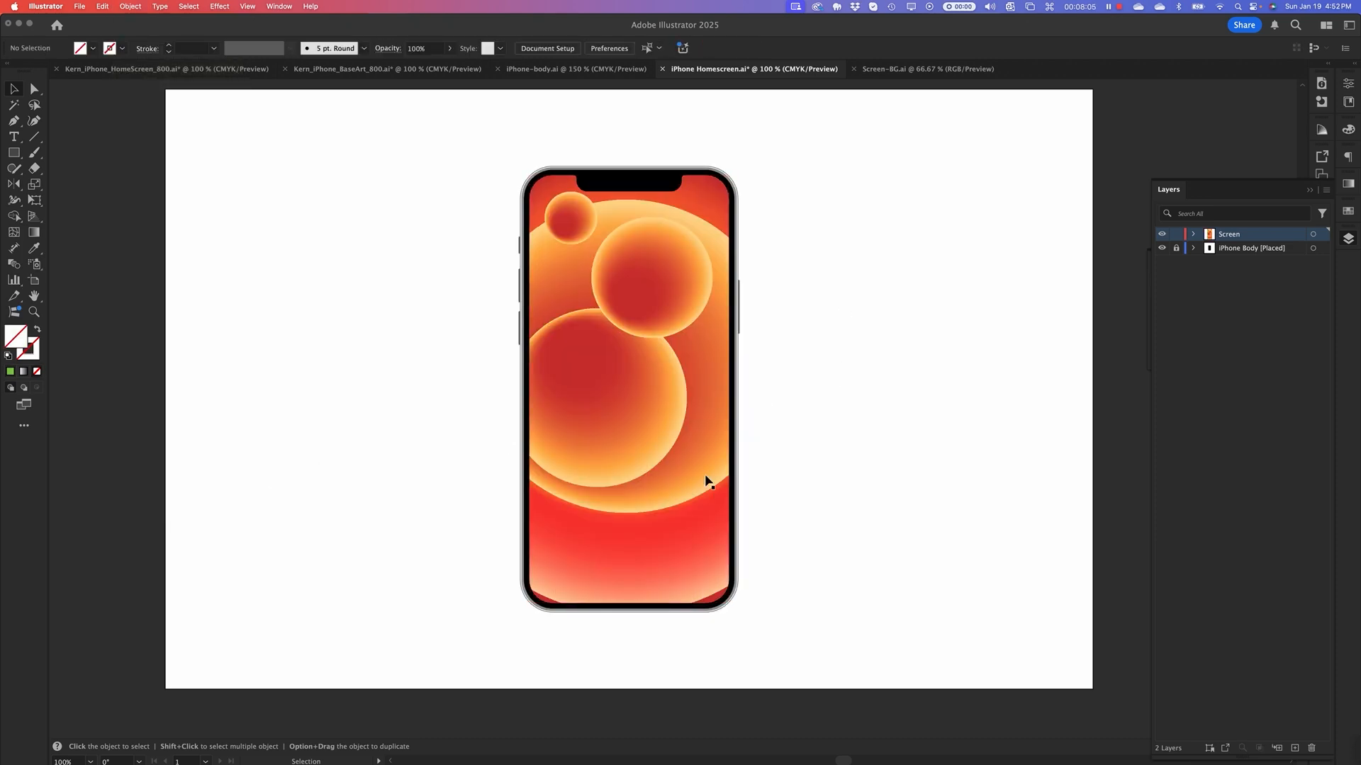
In isolation mode, enlarge the linked background inside the clip group and reposition its circles within the screen, then exit isolation
click(653, 433)
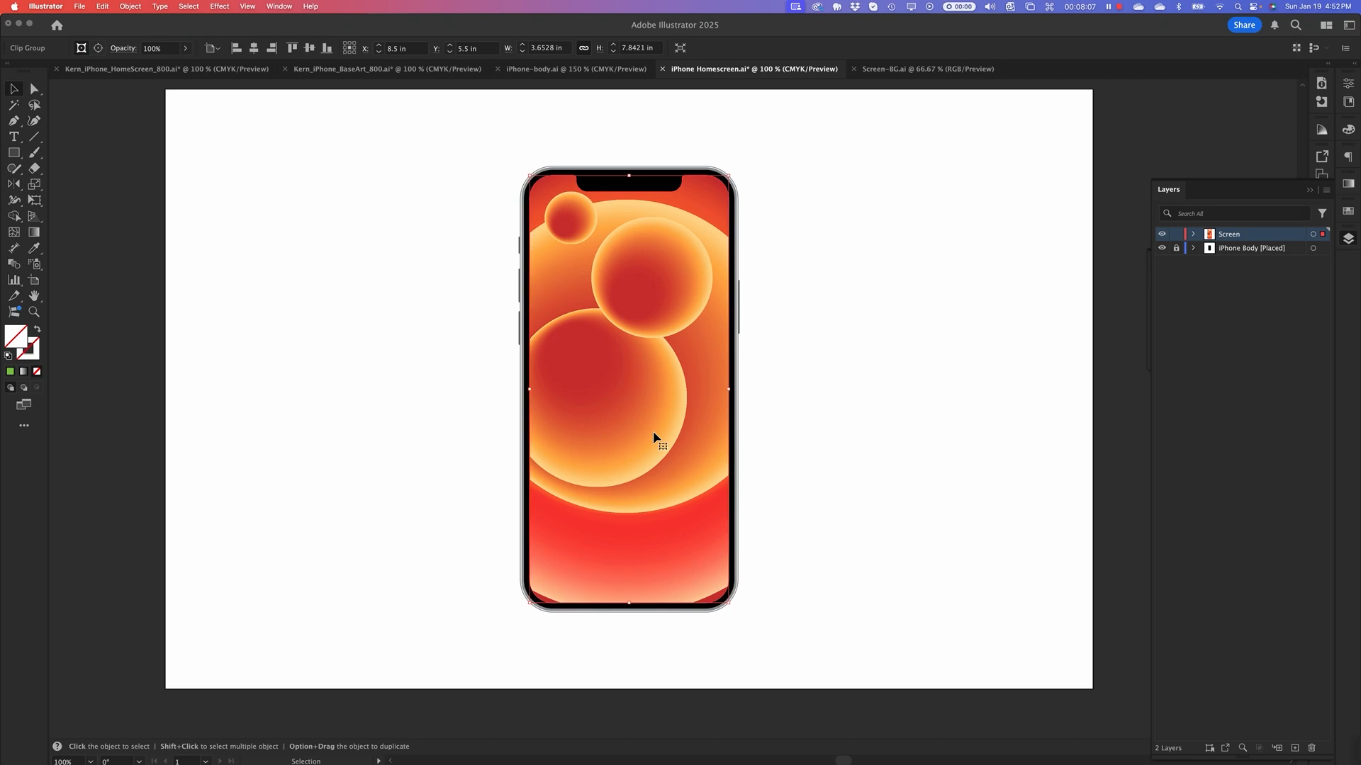
double_click(653, 431)
click(899, 435)
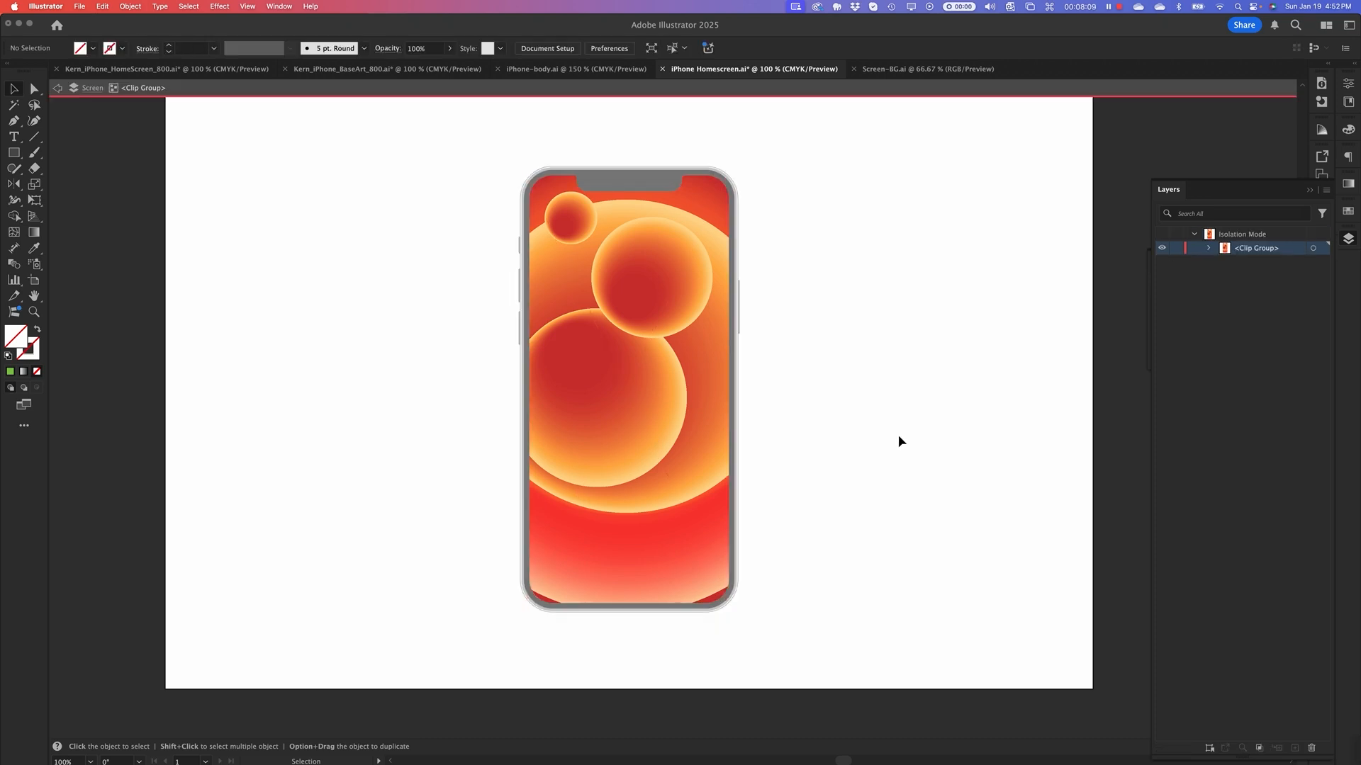
double_click(900, 435)
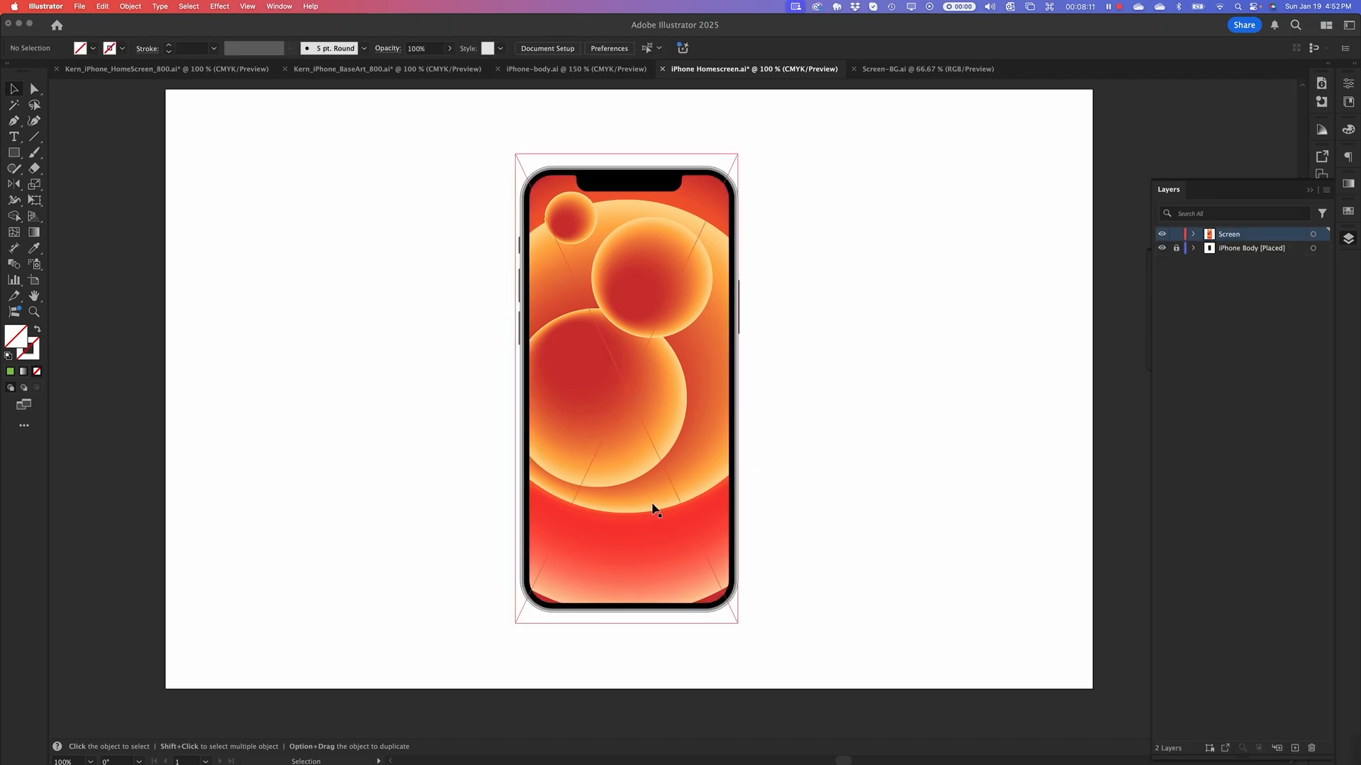
double_click(626, 363)
drag(646, 364, 644, 372)
drag(740, 633, 790, 674)
mouse_move(652, 465)
mouse_down()
mouse_move(636, 491)
mouse_move(635, 469)
mouse_move(645, 484)
mouse_up()
double_click(879, 518)
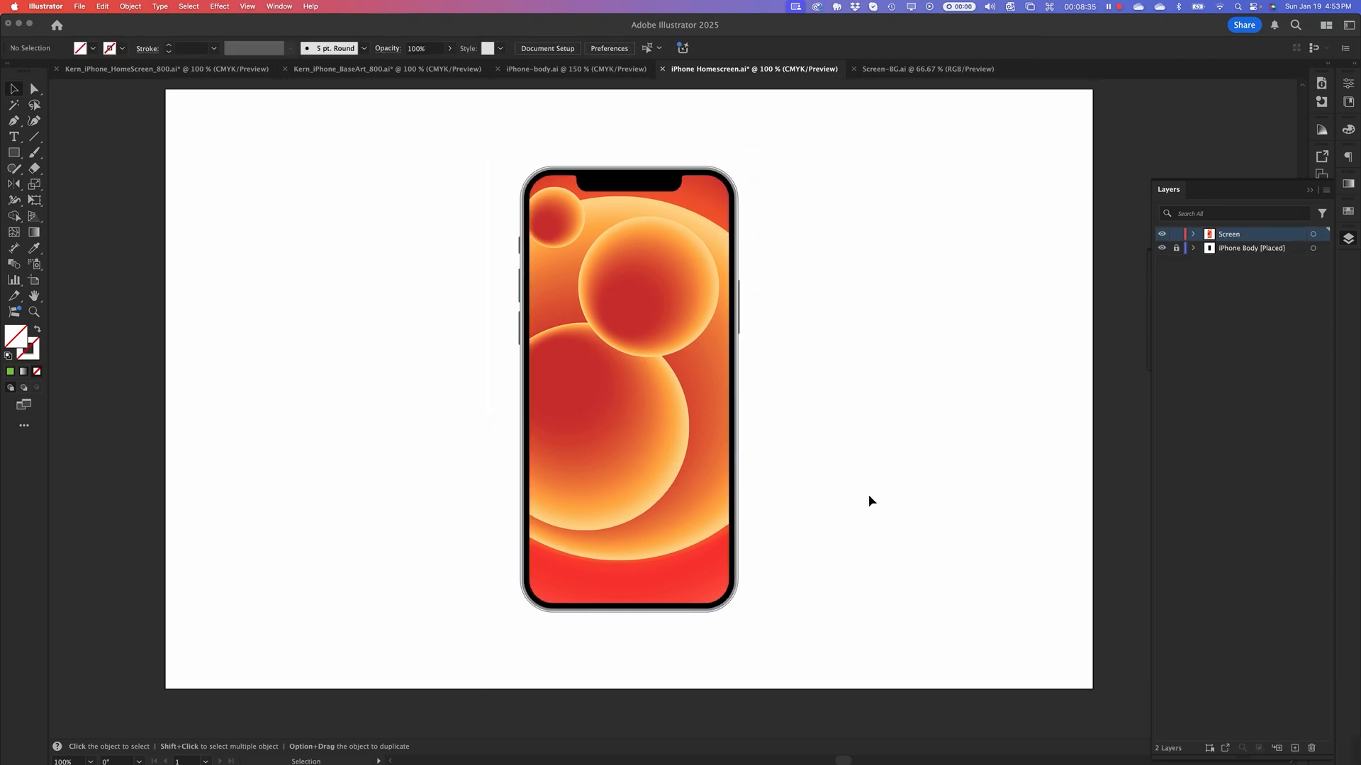
Lock and hide the Screen layer
click(1250, 403)
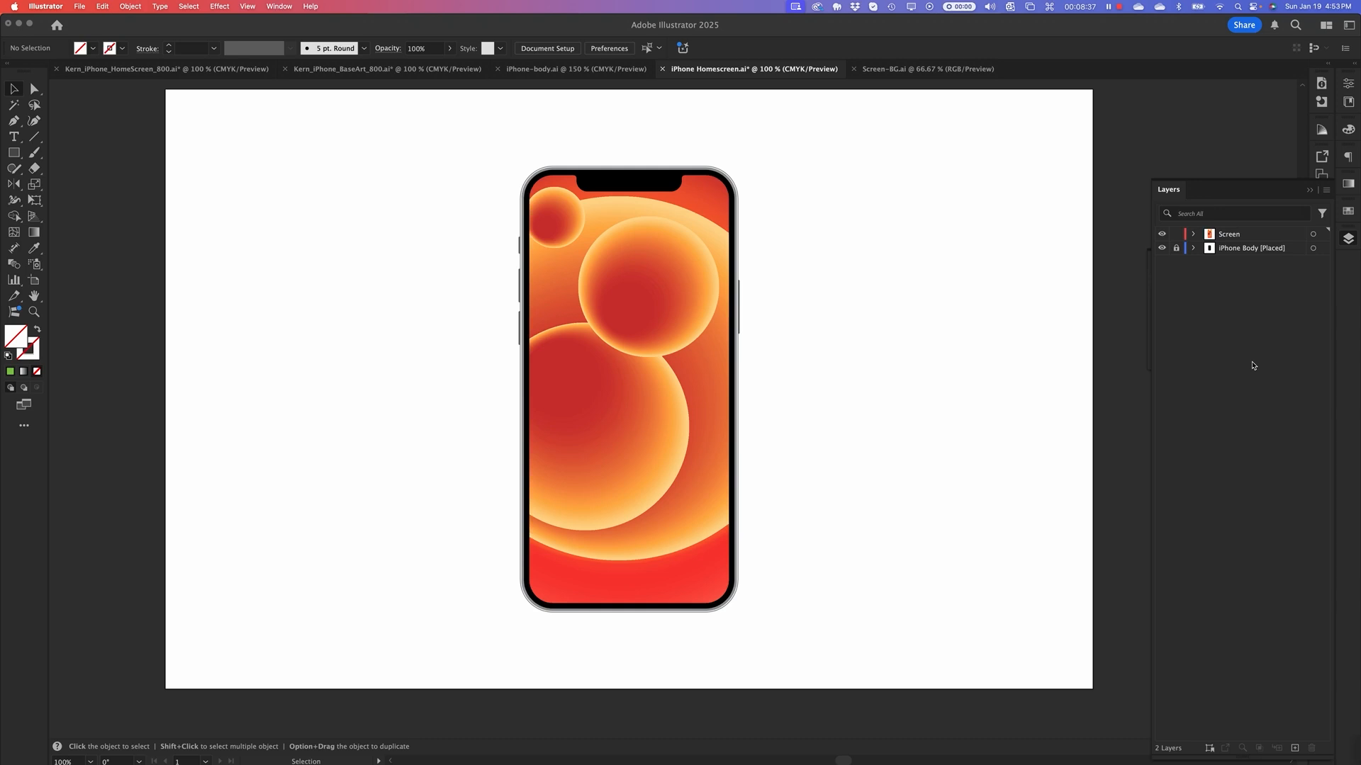
click(1177, 235)
click(1161, 234)
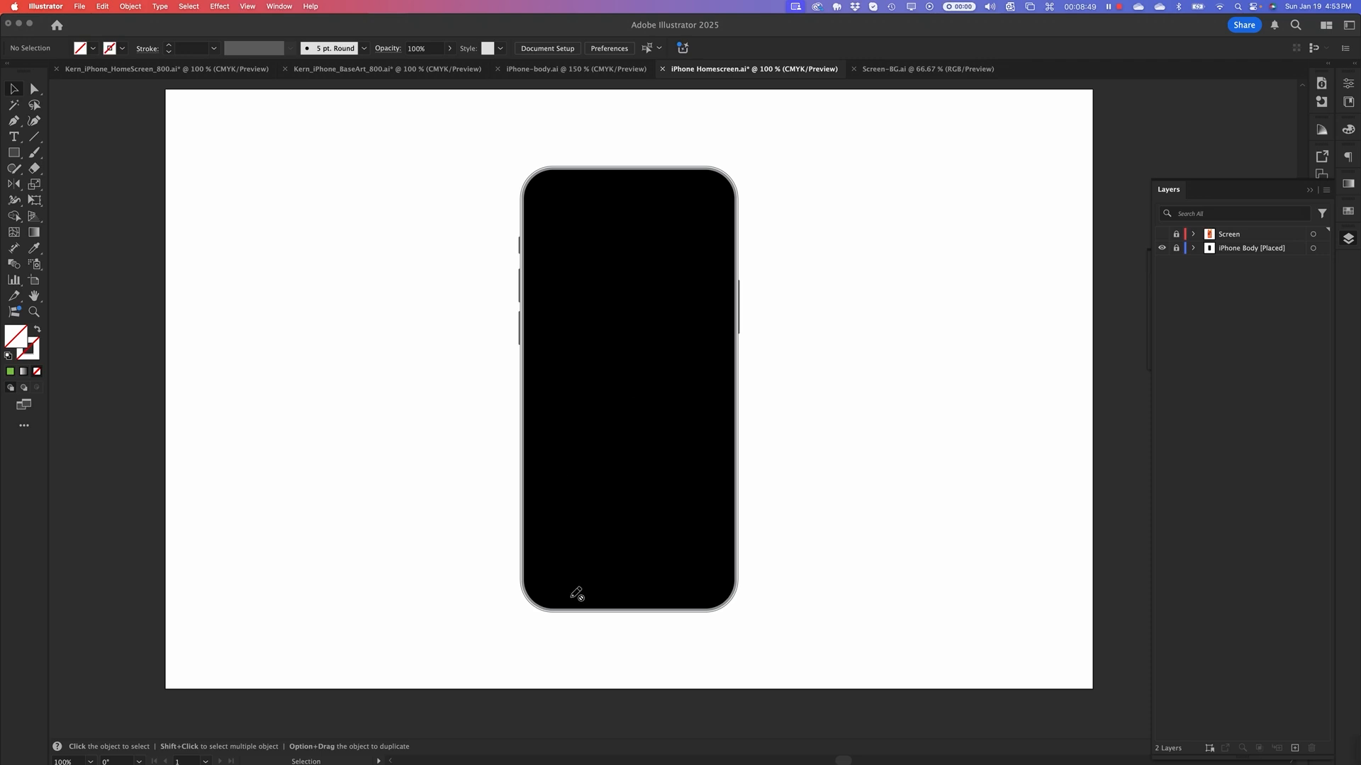
Switch to iPhone-body.ai and hide the Highlight, Phone Frame, Side Buttons and Black screen area layers
click(526, 70)
key(space)
drag(889, 520, 872, 453)
key(super+minus)
key(super+minus)
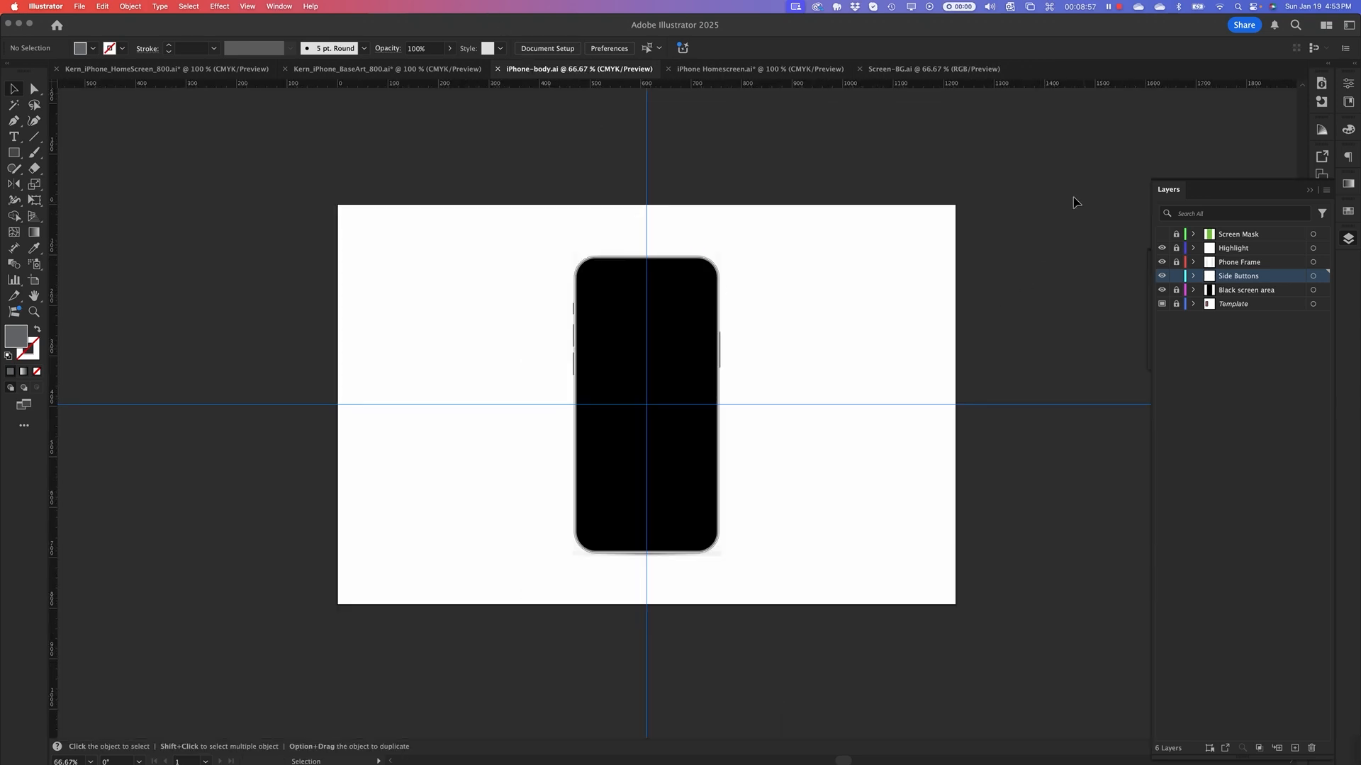
drag(1162, 290, 1161, 248)
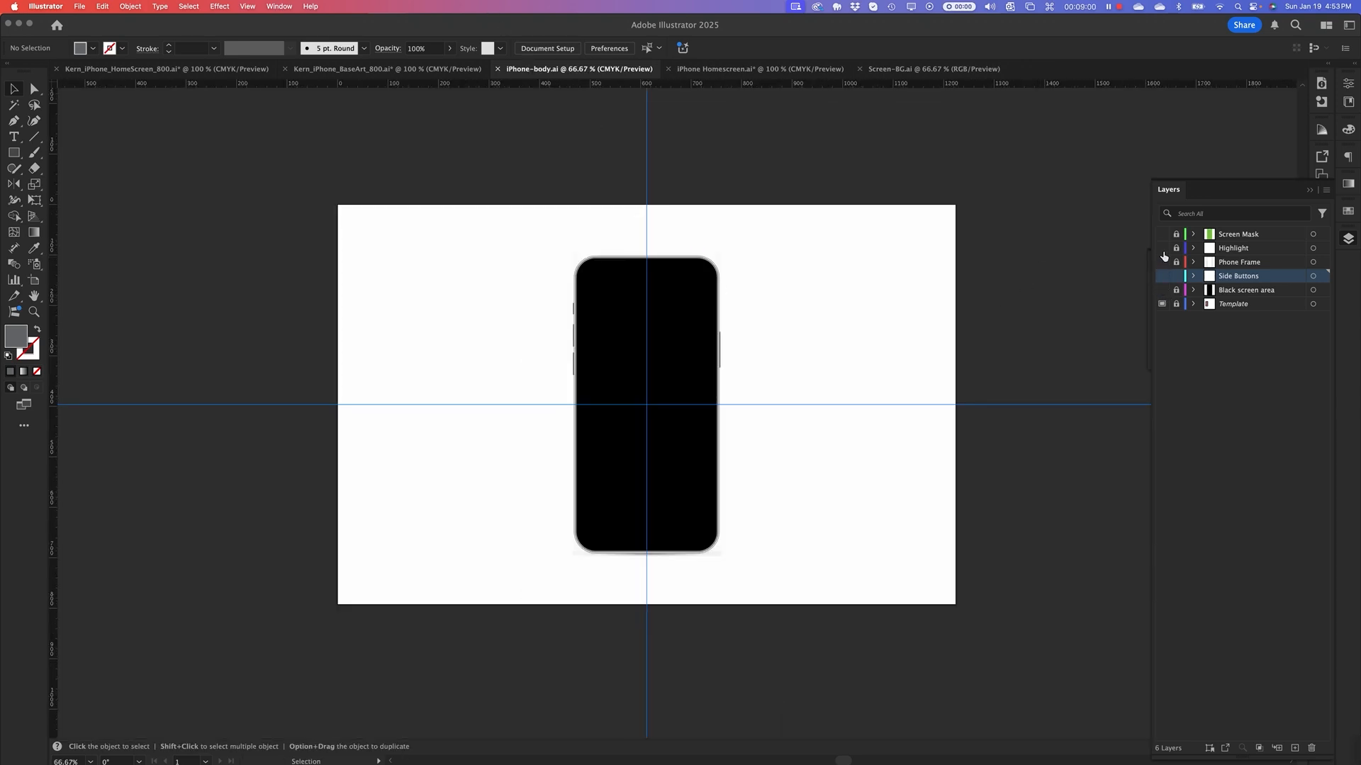
Turn off the Template option for the Template layer so its image is undimmed, and save iPhone-body.ai
click(1211, 305)
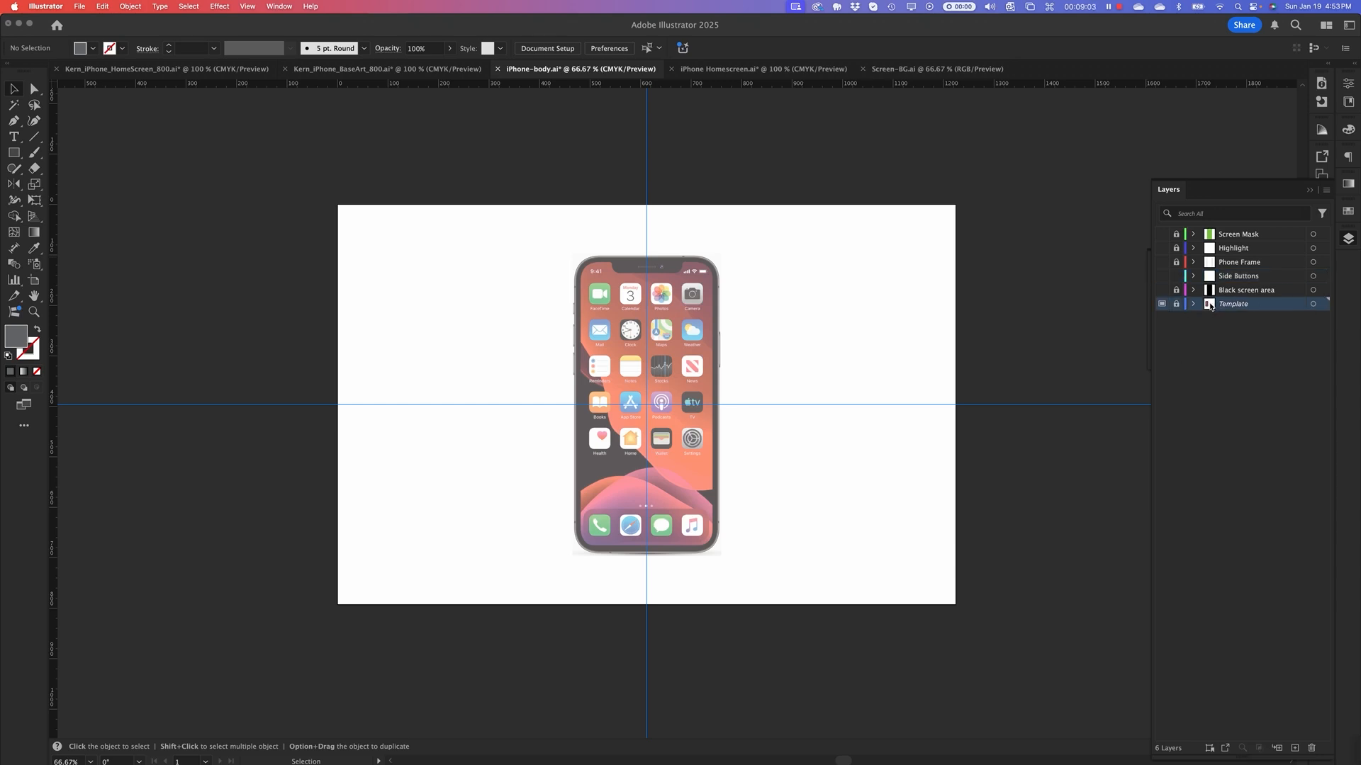
double_click(1211, 305)
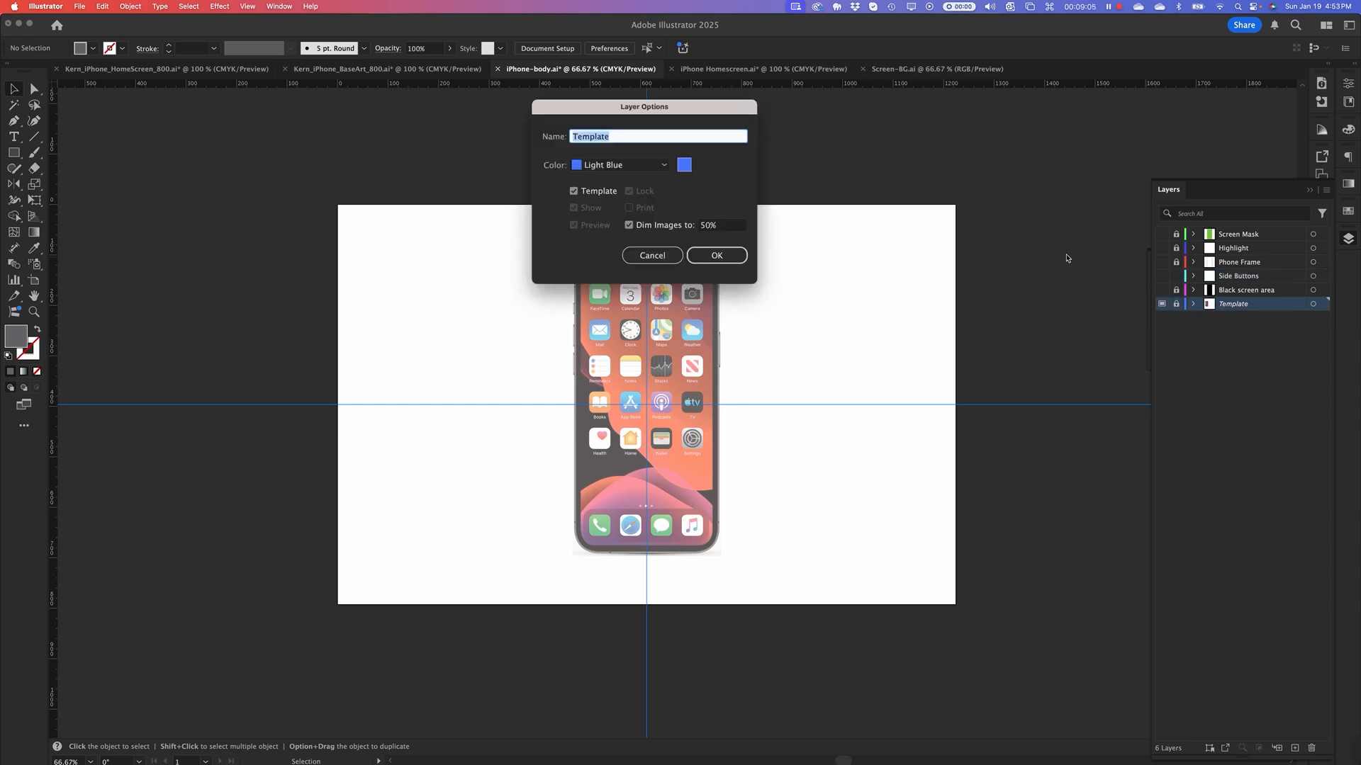
click(574, 191)
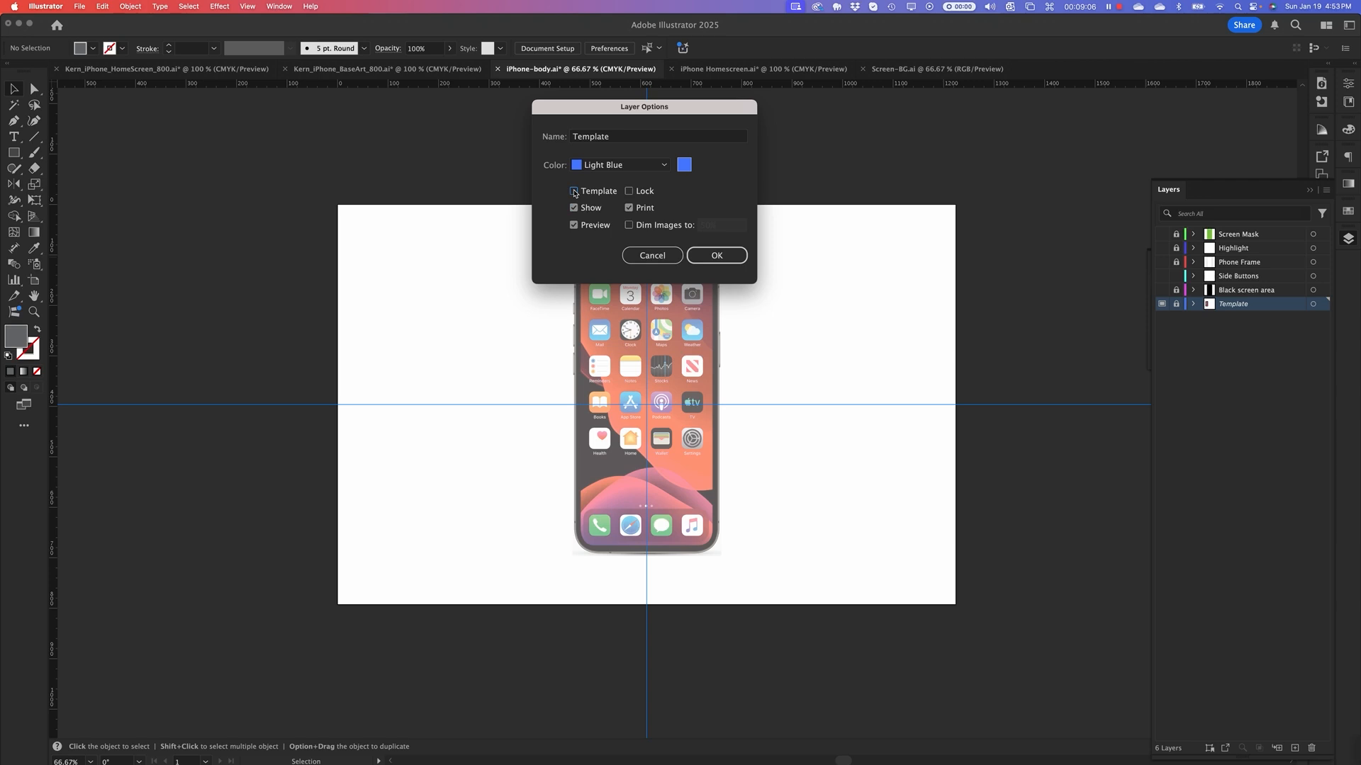
click(723, 258)
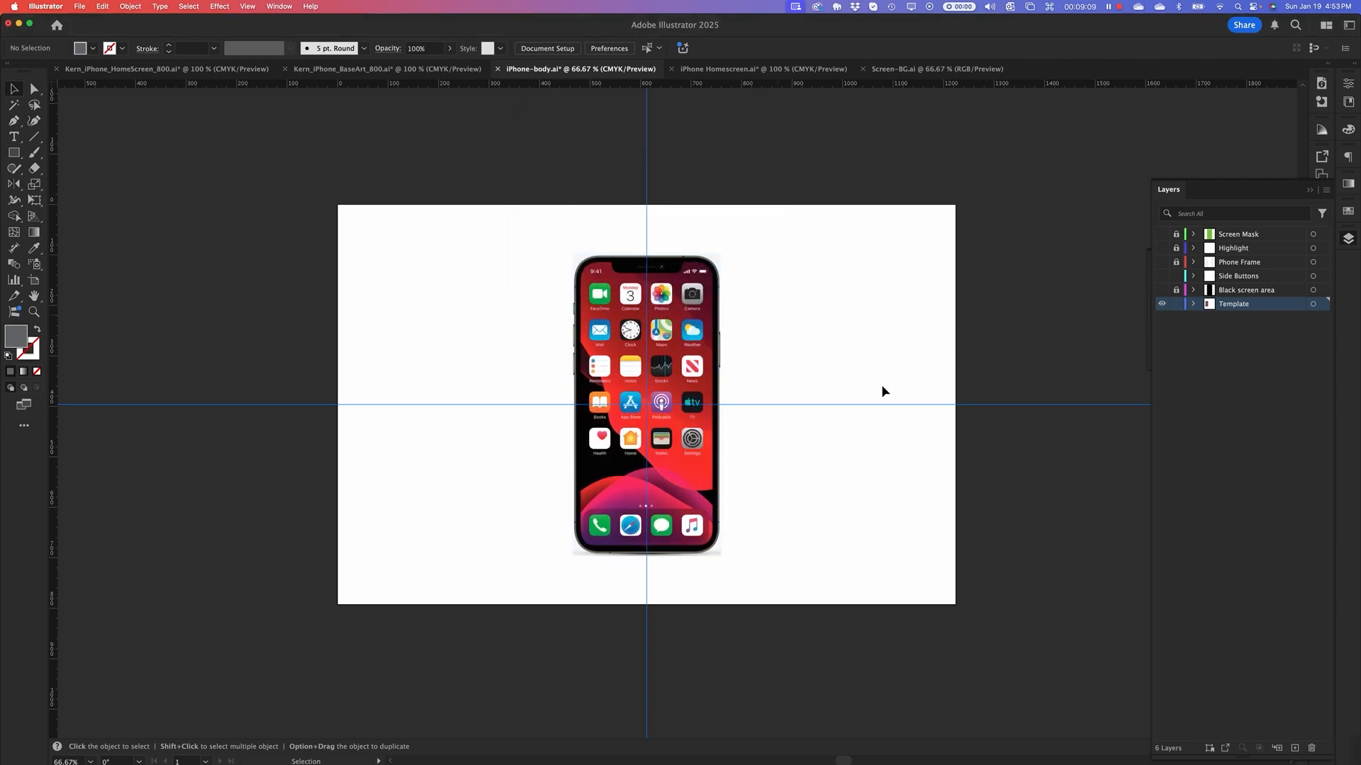
key(super+s)
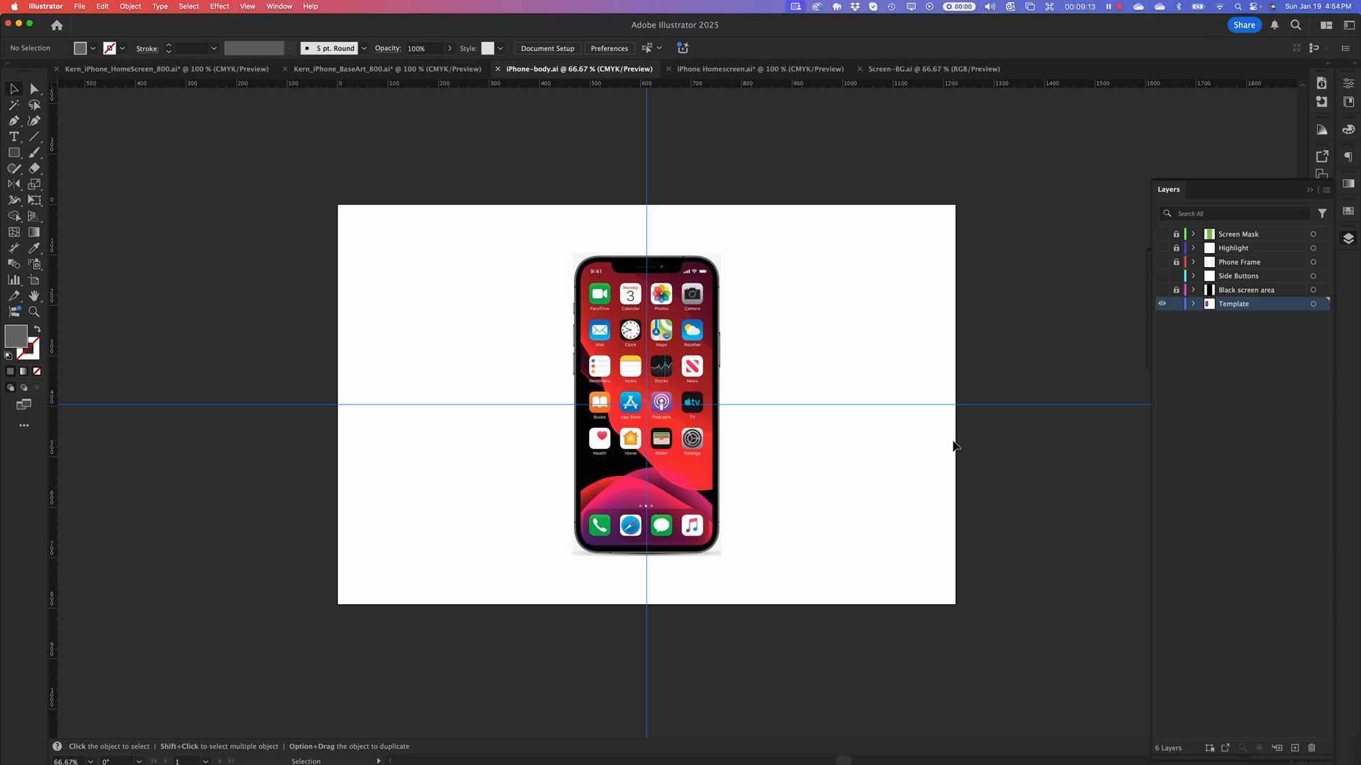
Return to iPhone Homescreen.ai, update the modified iPhone-body.ai link, and put the list of links away
click(739, 70)
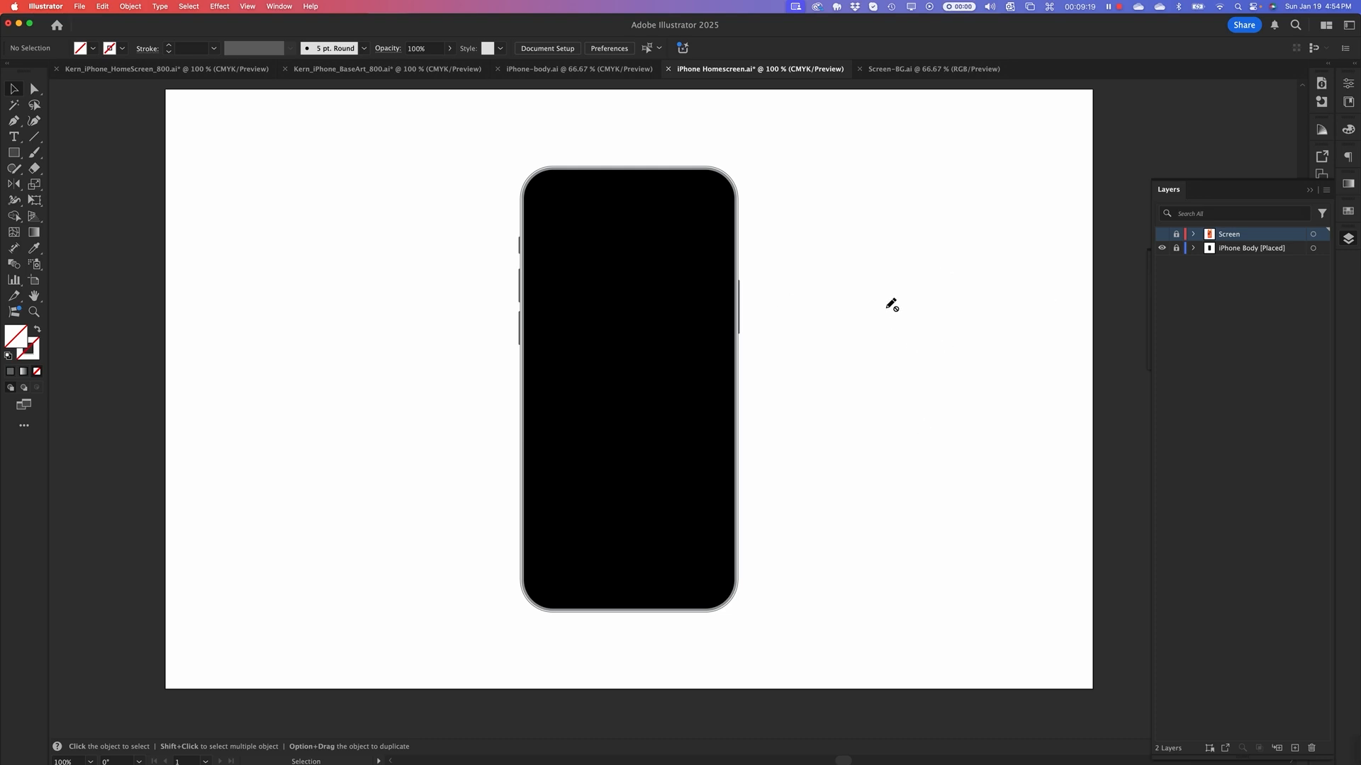
click(278, 6)
click(279, 7)
click(278, 7)
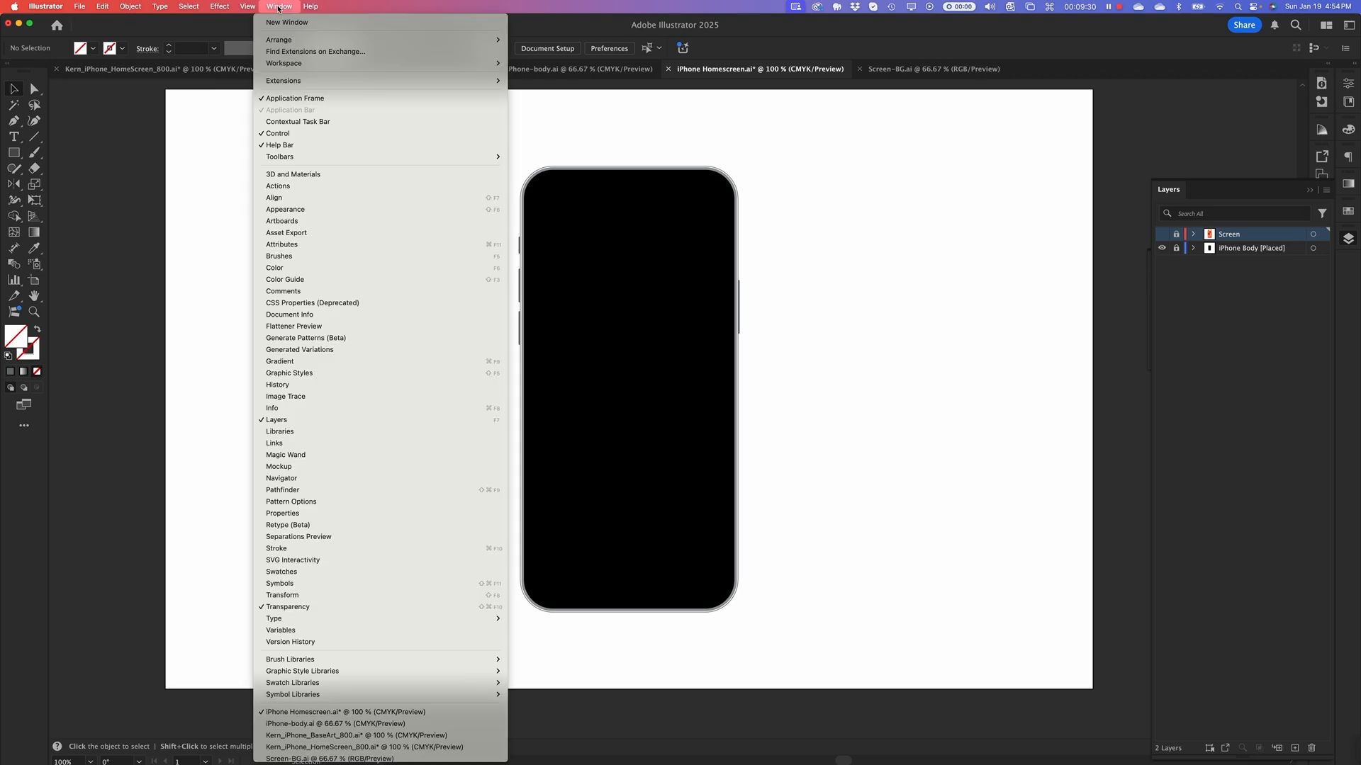
click(287, 442)
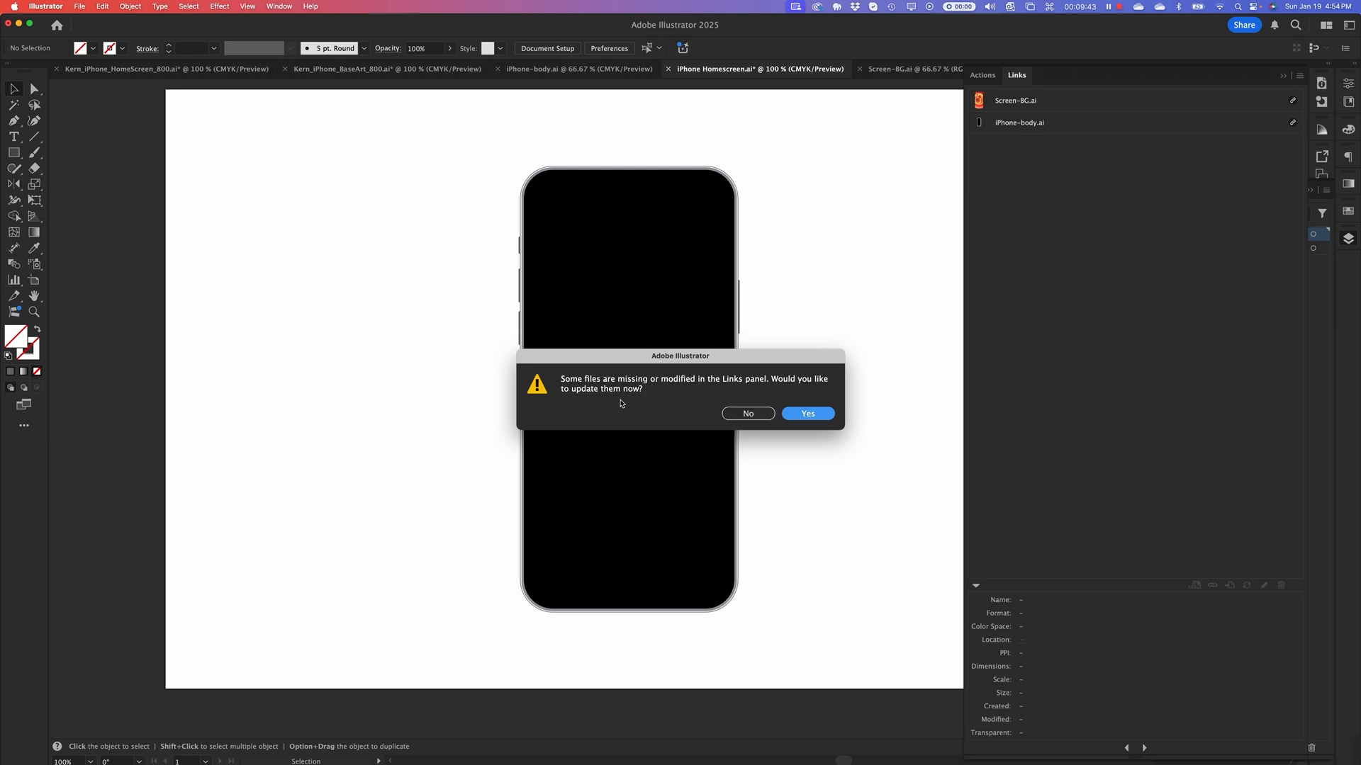
click(813, 415)
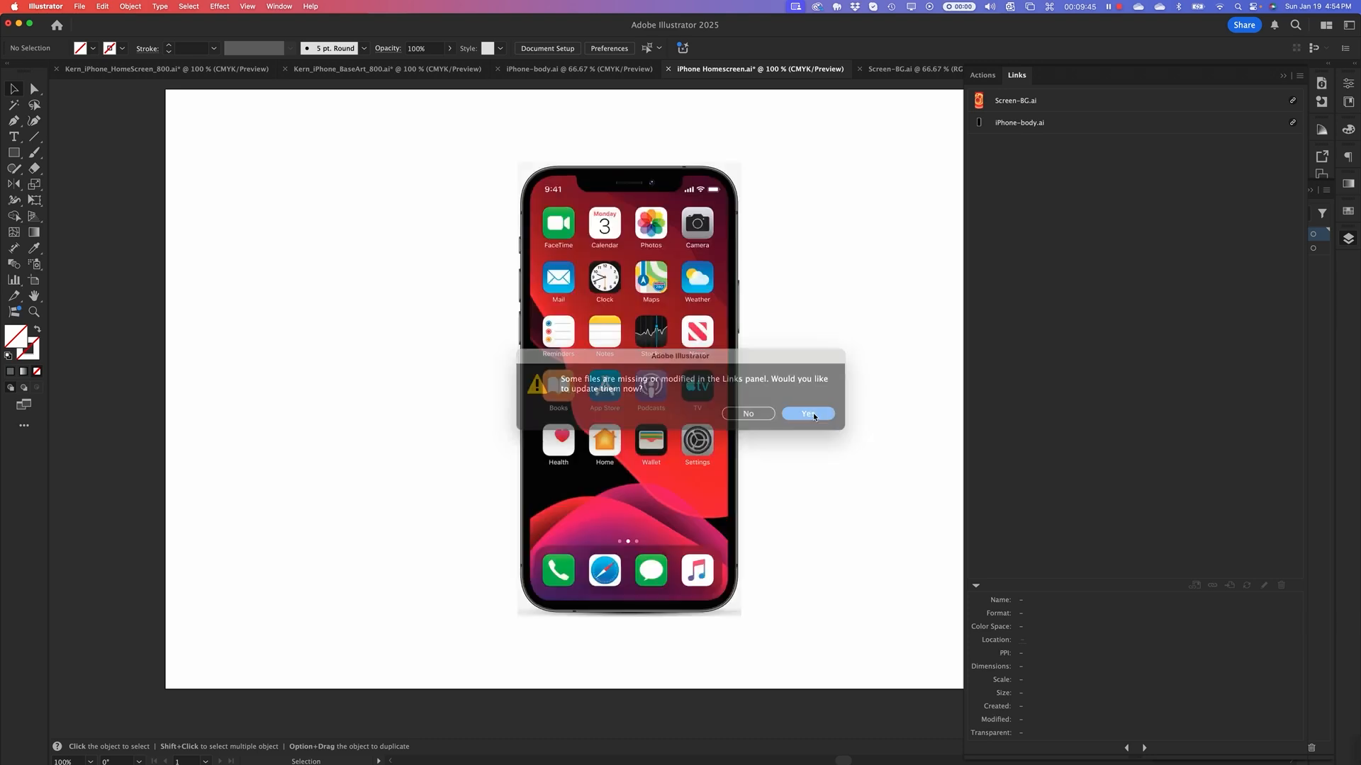
click(1287, 76)
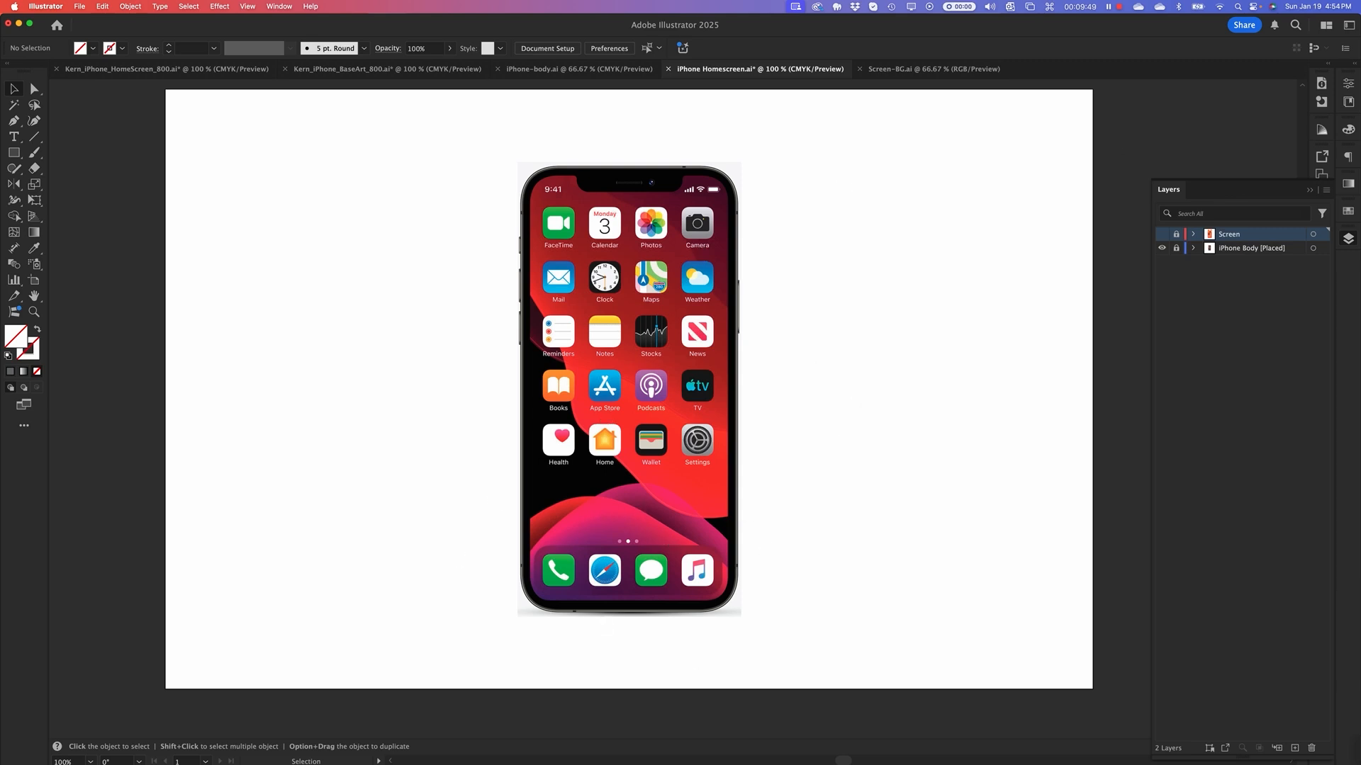
Add a layer named Dock above the Screen layer for the home screen's dock artwork
key(space)
drag(858, 526, 874, 419)
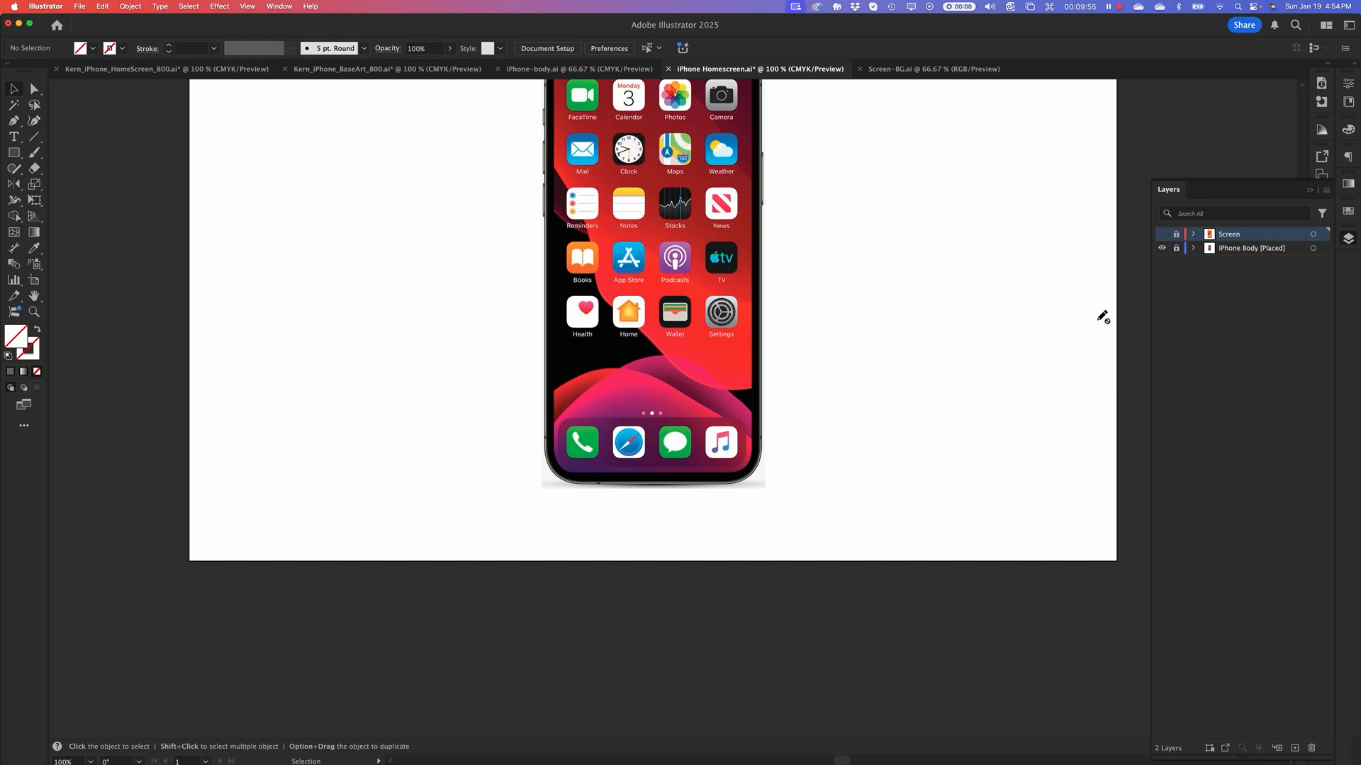
key(super+equal)
key(super+equal)
key(super+equal)
key(space)
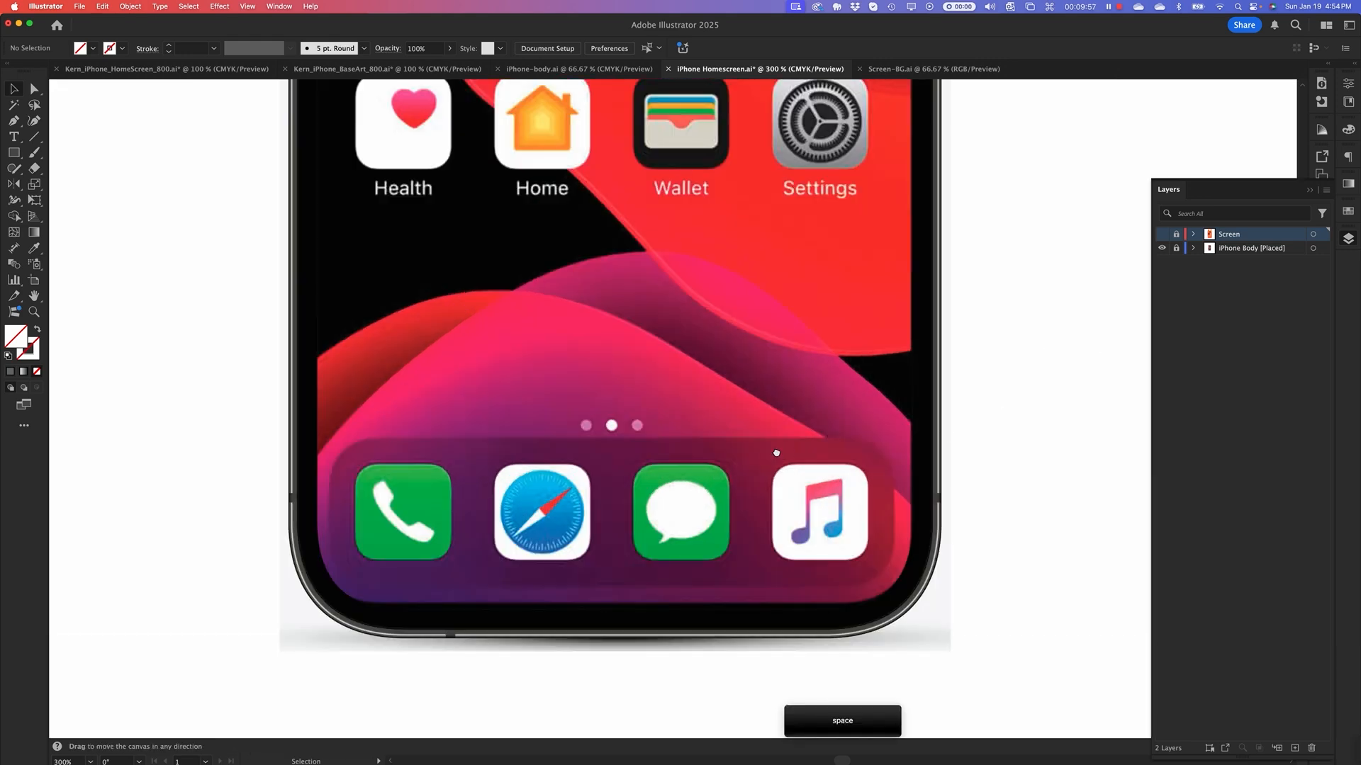
drag(776, 453, 825, 328)
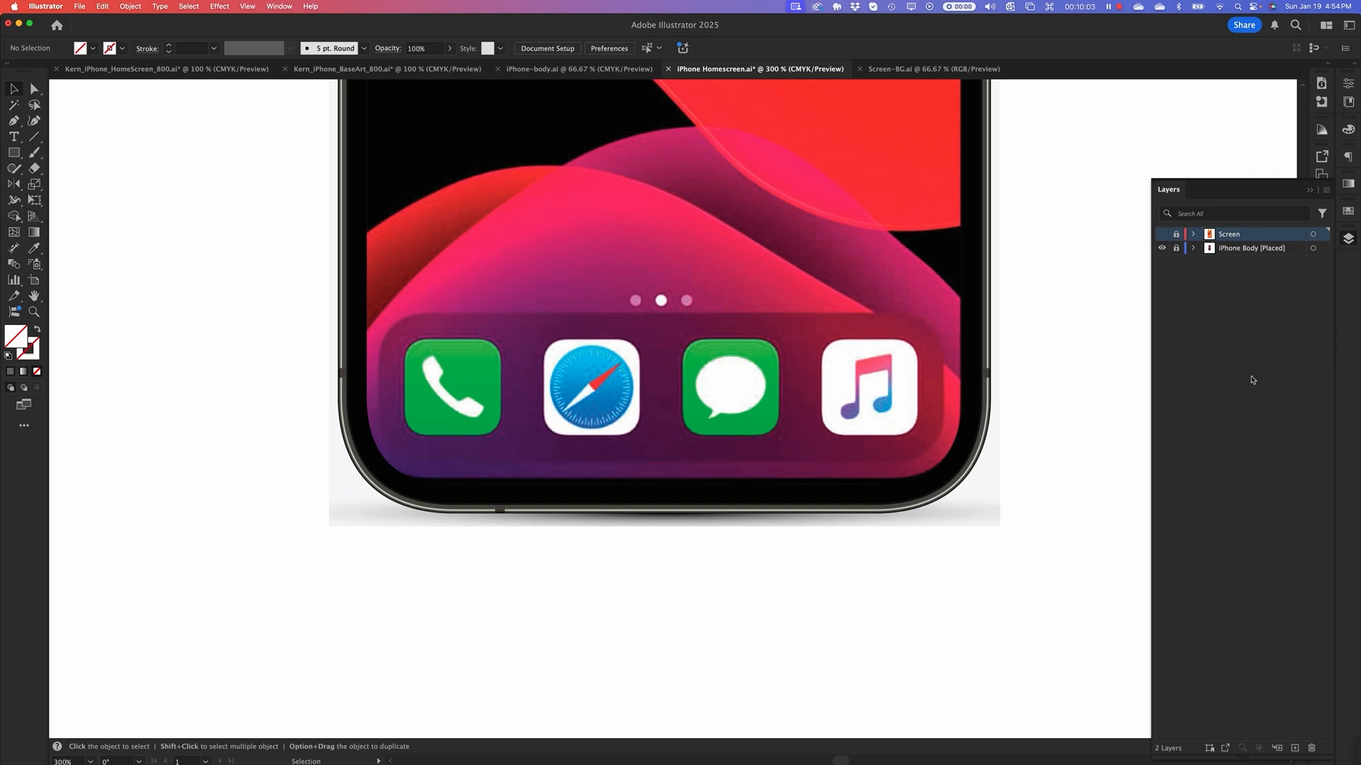
click(1295, 748)
double_click(1235, 236)
text(Dock)
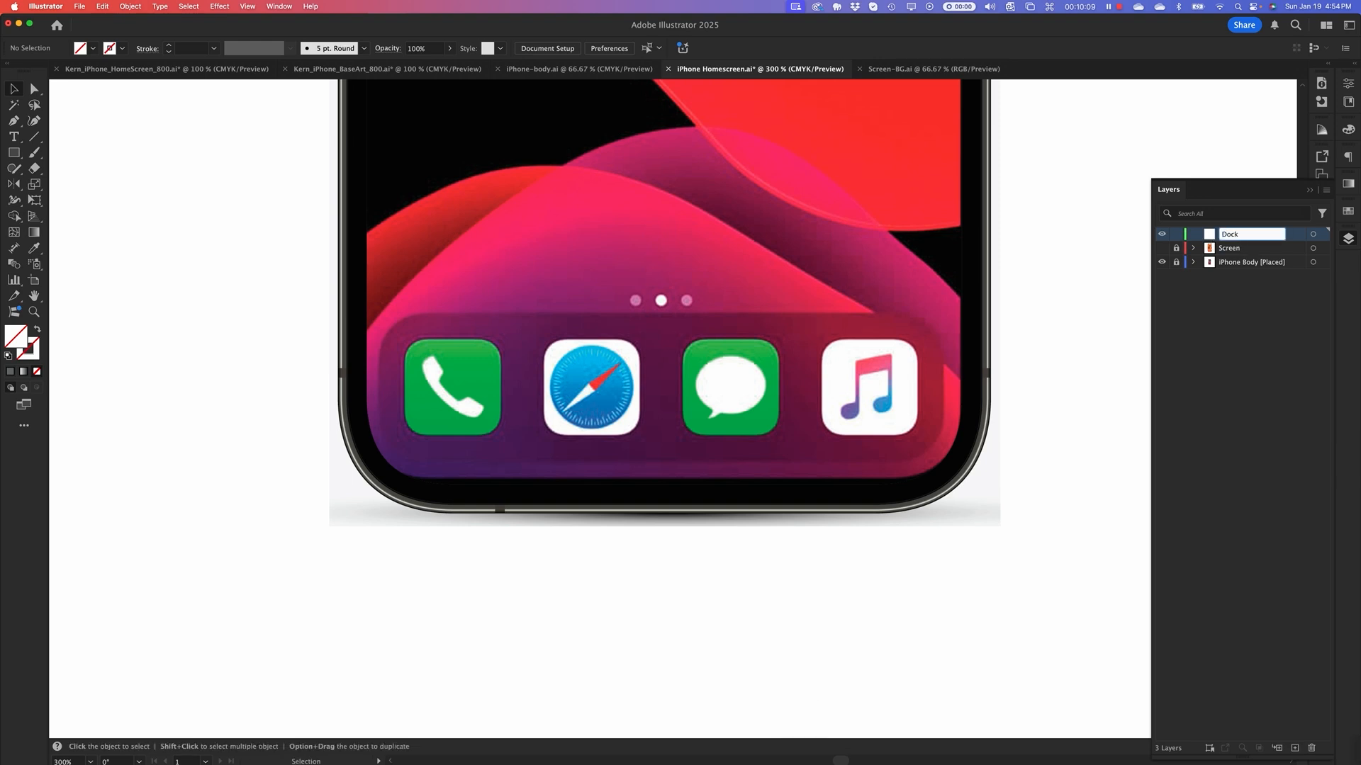
key(Return)
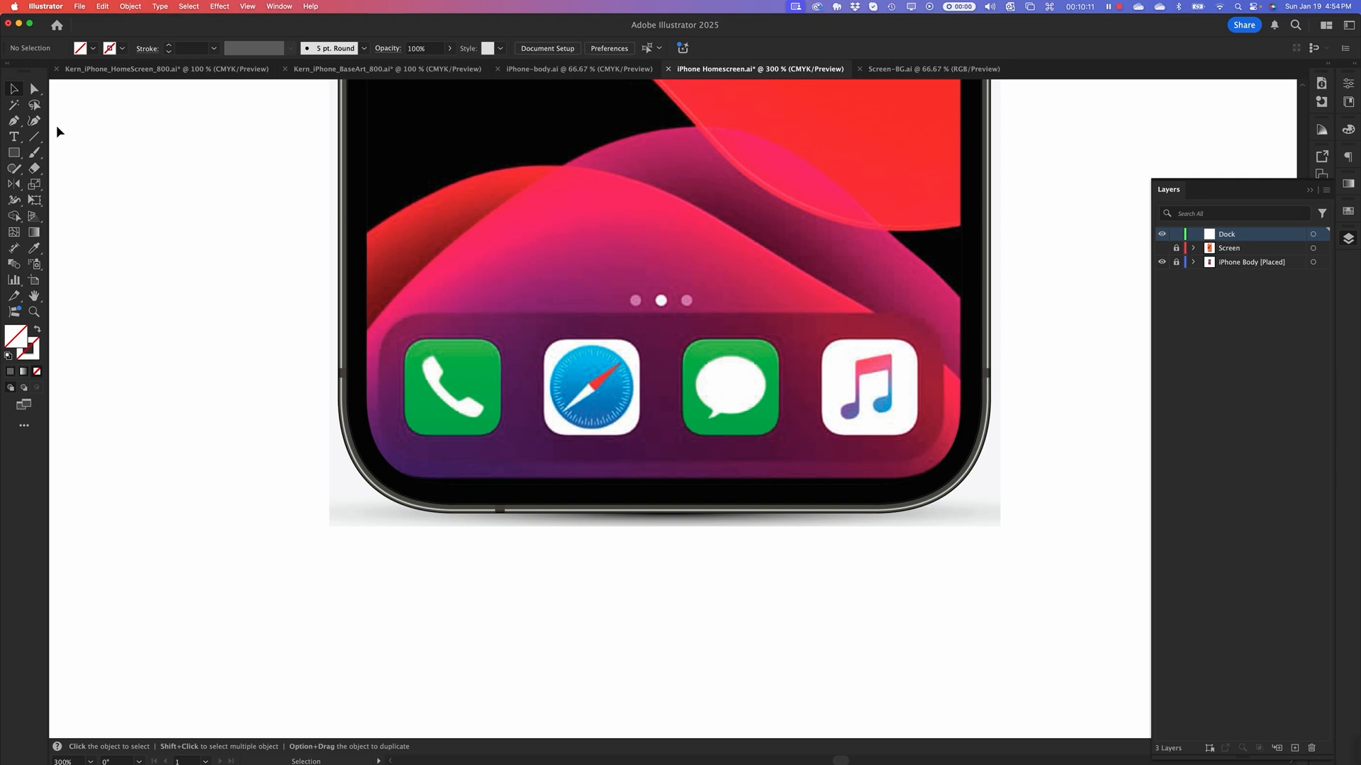
Draw a rectangle about 3.44 by 0.9 in over the dock area and center it horizontally on the artboard
click(14, 152)
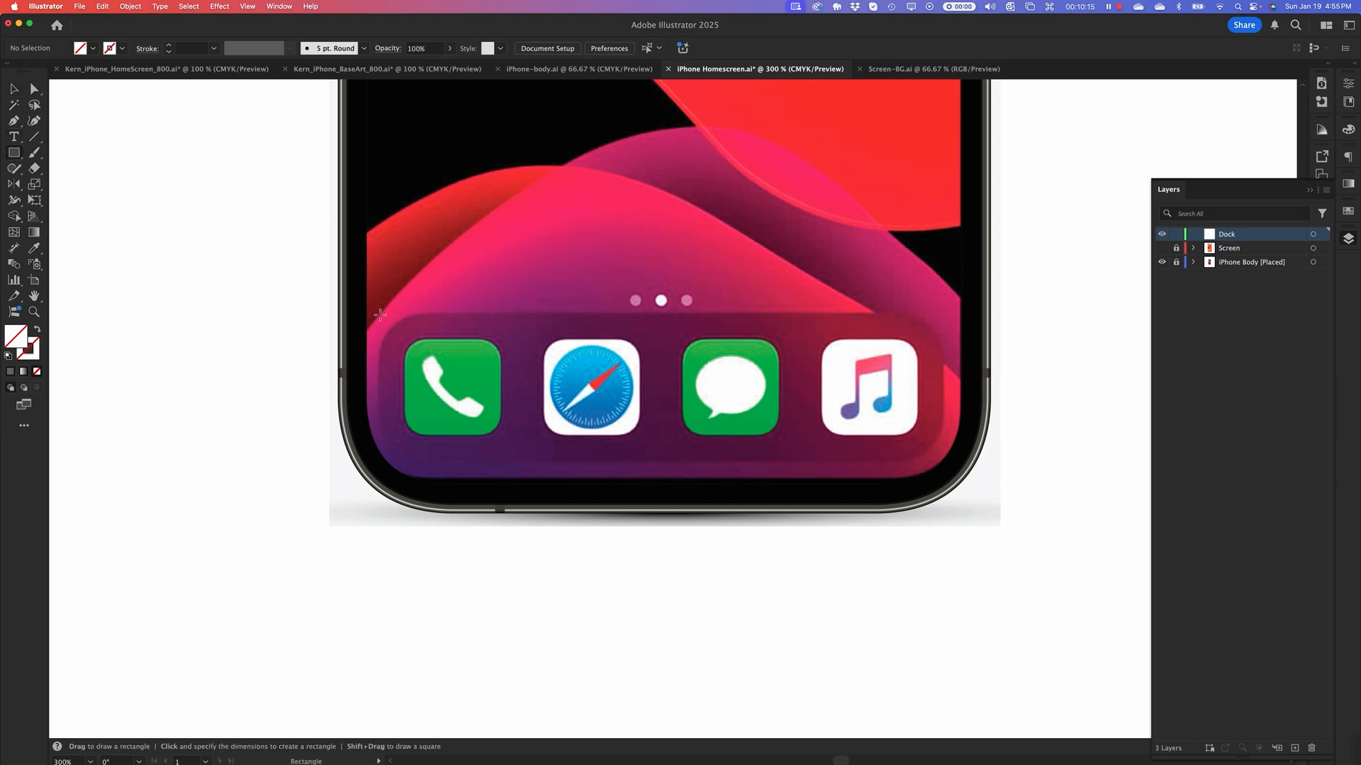
mouse_move(380, 315)
mouse_down()
mouse_move(551, 382)
mouse_move(941, 465)
mouse_move(939, 439)
mouse_move(943, 461)
mouse_up()
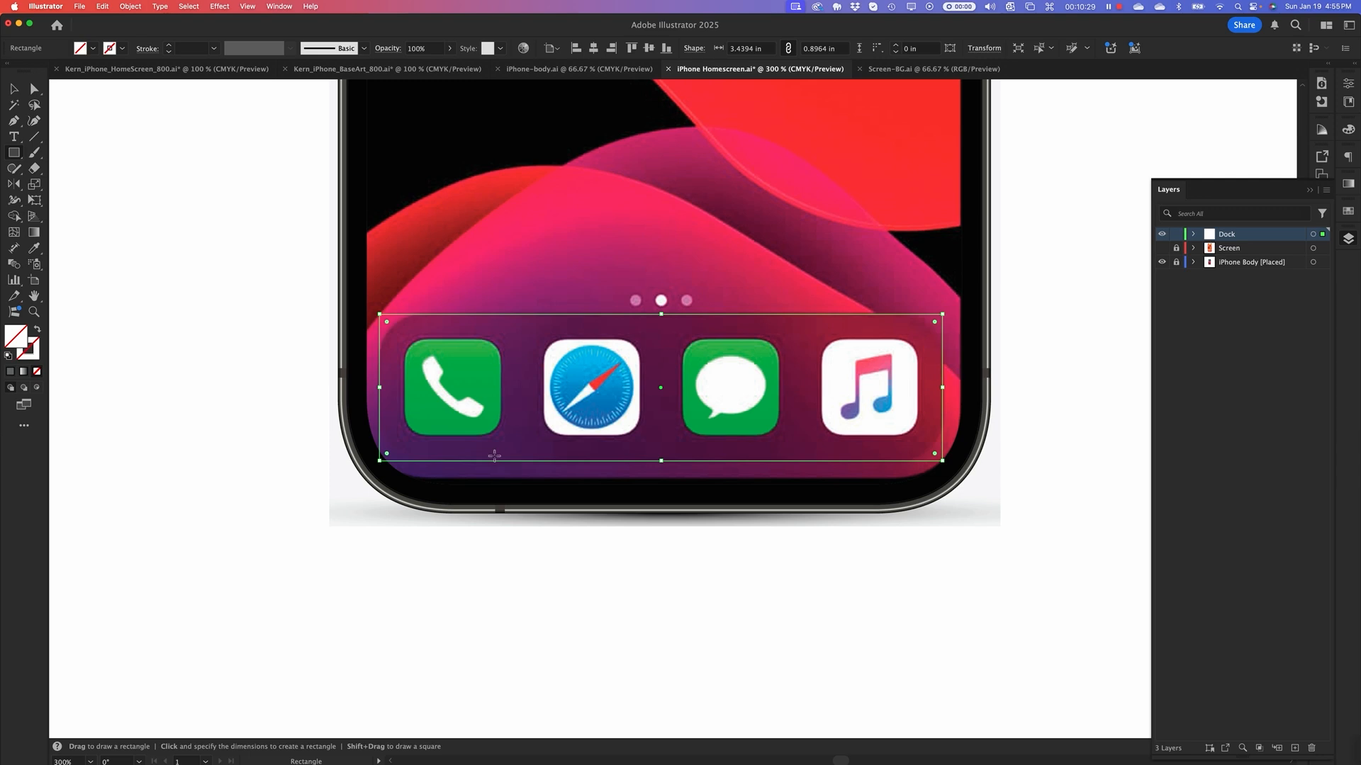
click(595, 49)
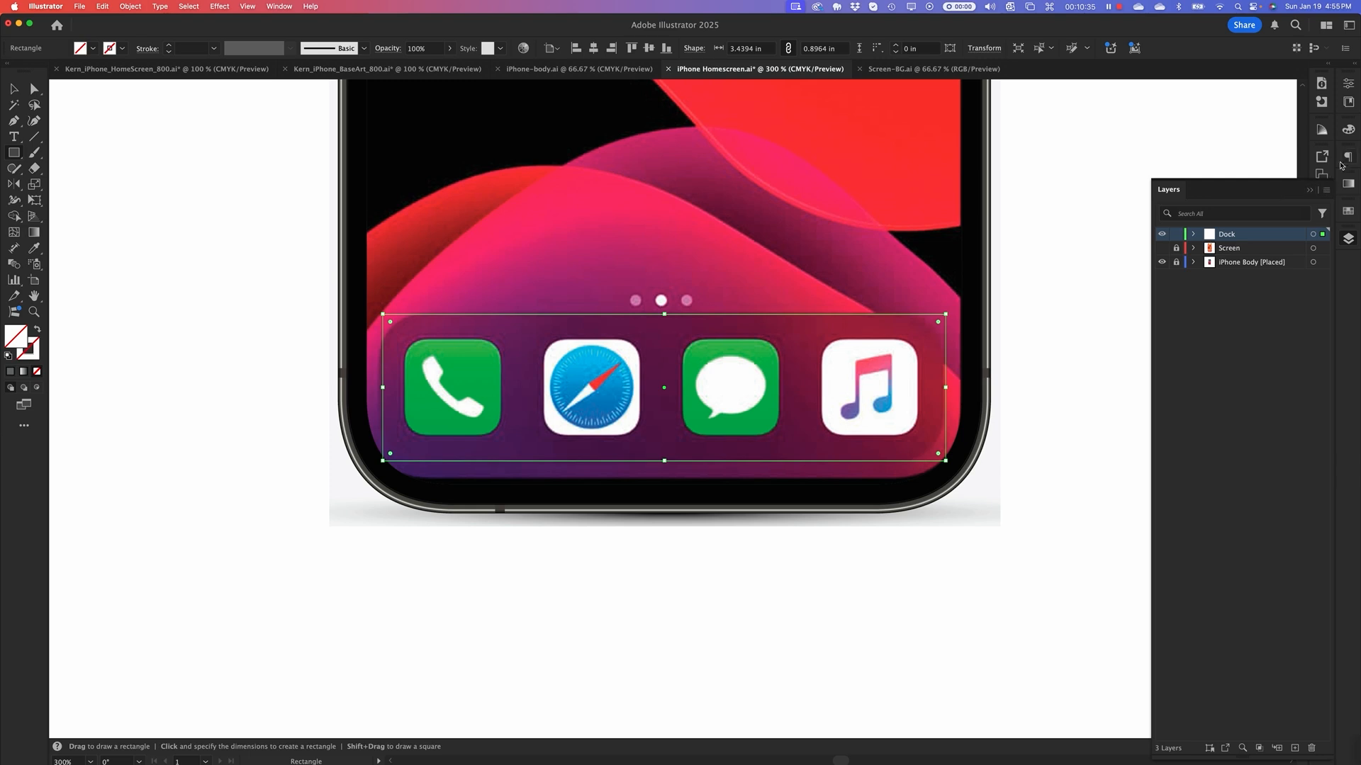
Fill the dock rectangle with black and round all its corners to about 0.26 in
click(1349, 211)
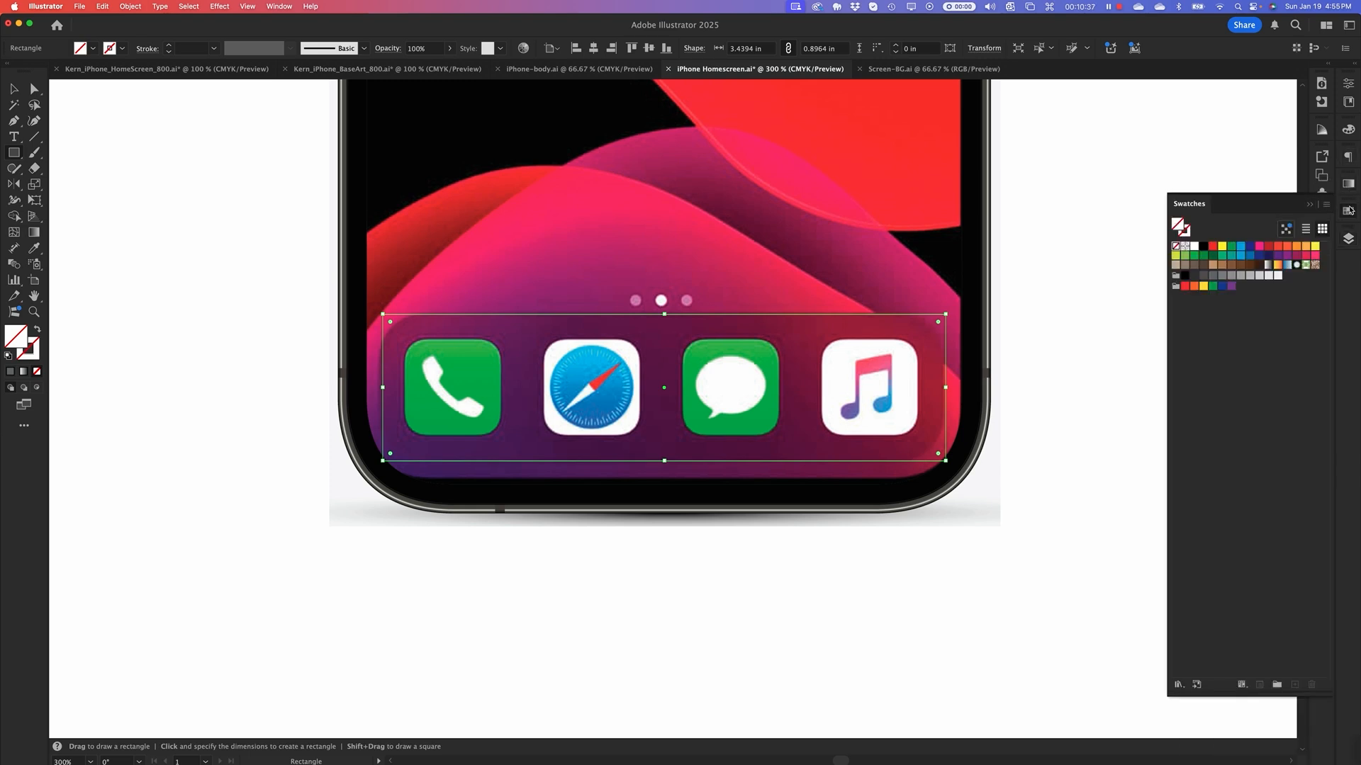
click(1202, 247)
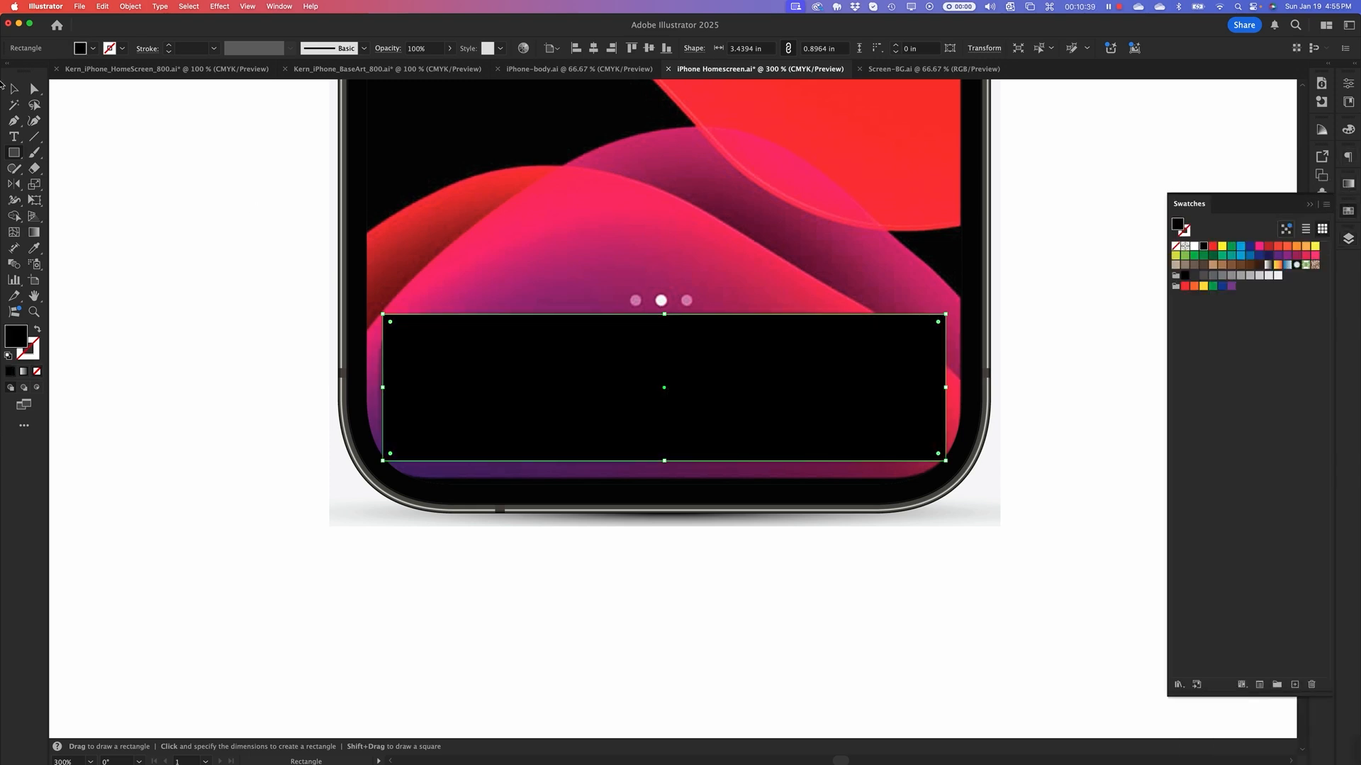
click(33, 89)
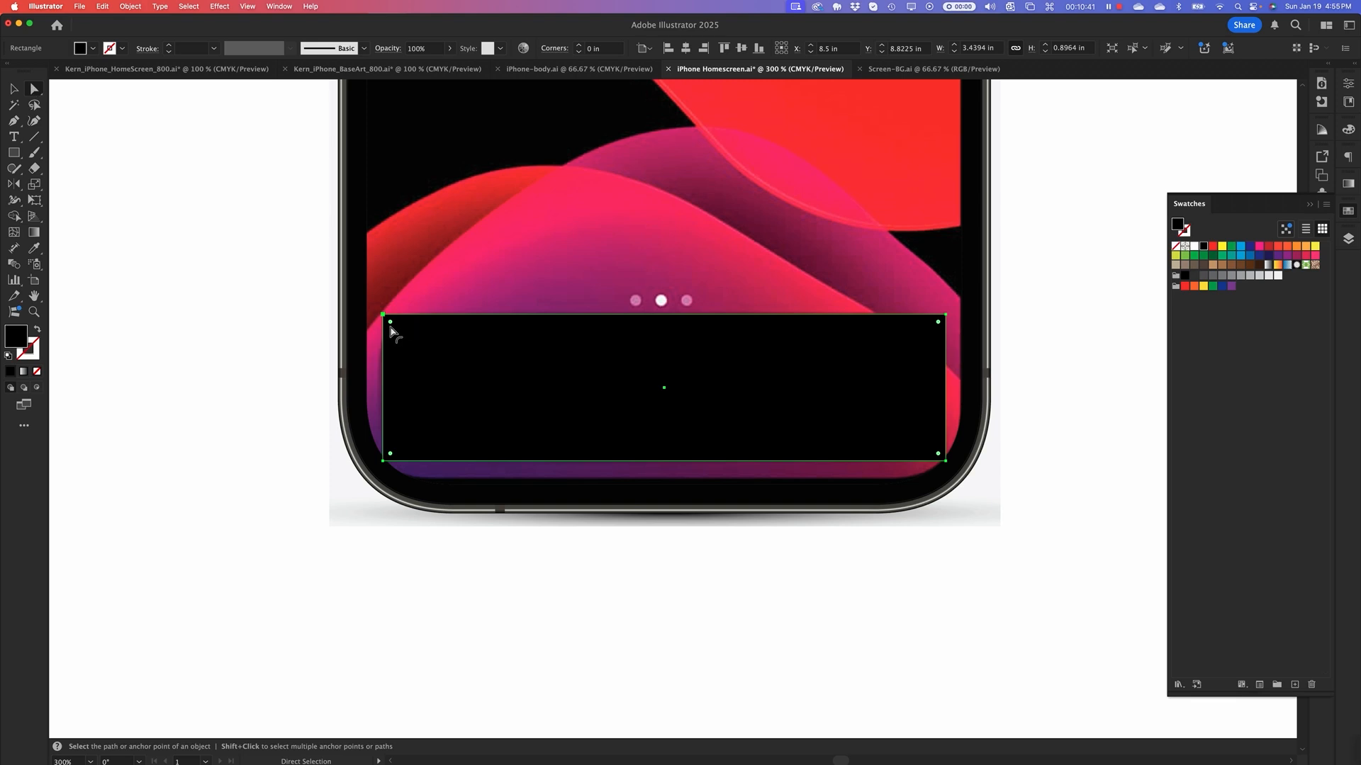
drag(391, 324, 429, 356)
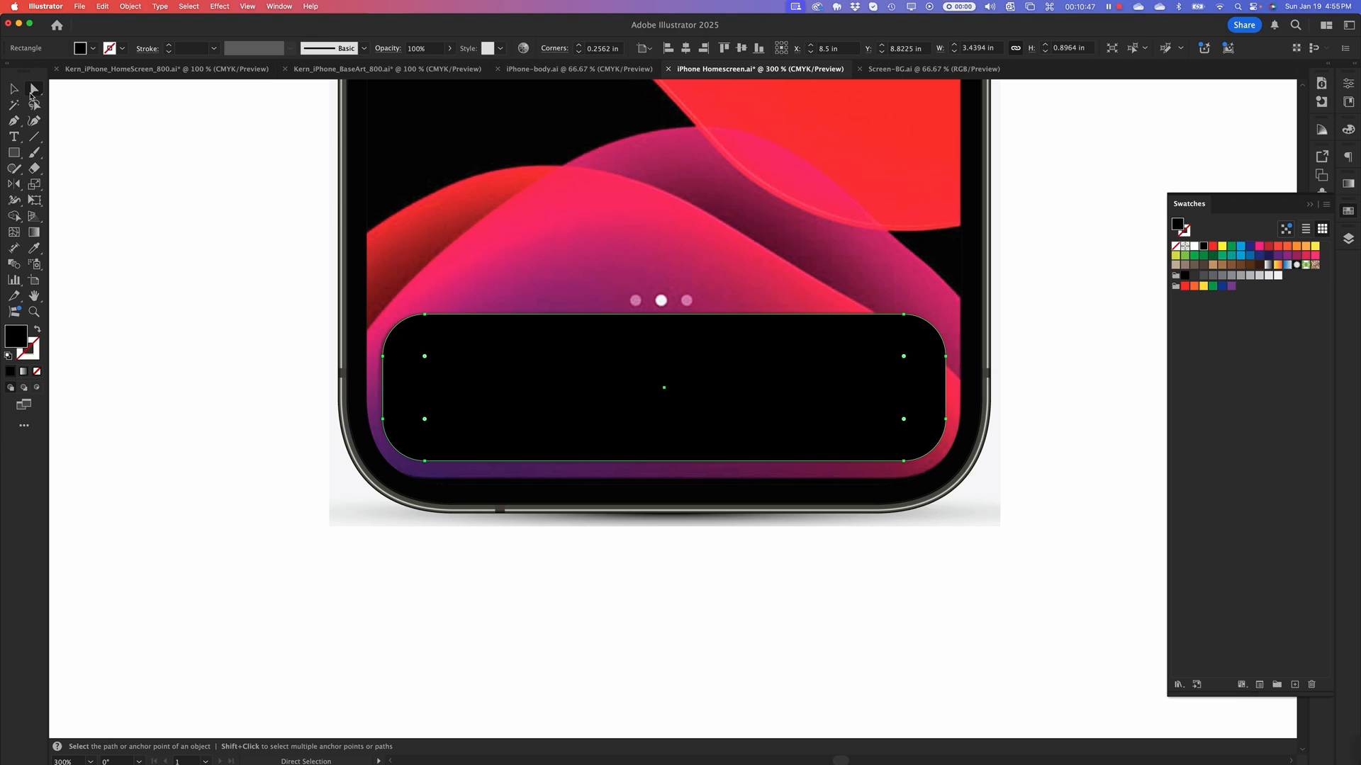
click(16, 91)
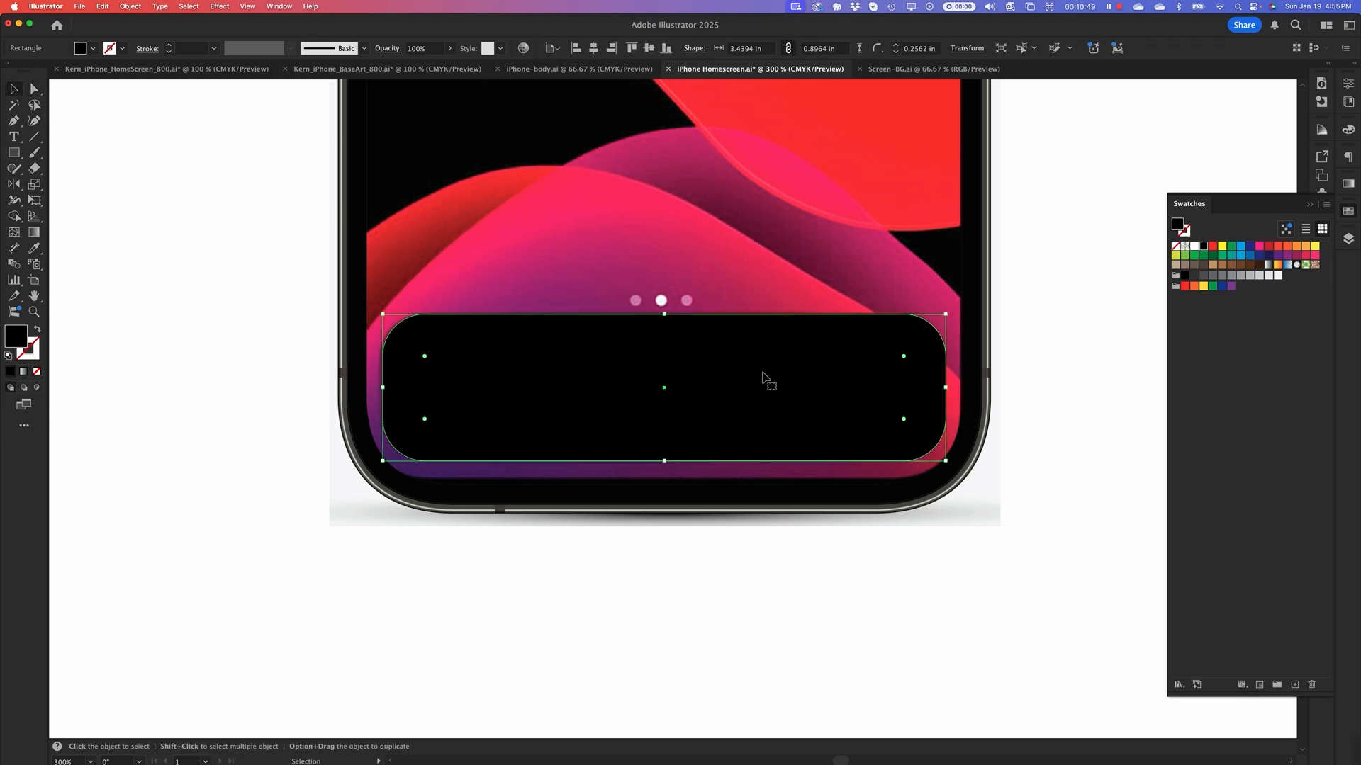
Set the dock shape's blending mode to Multiply and its opacity to 60%
click(1309, 205)
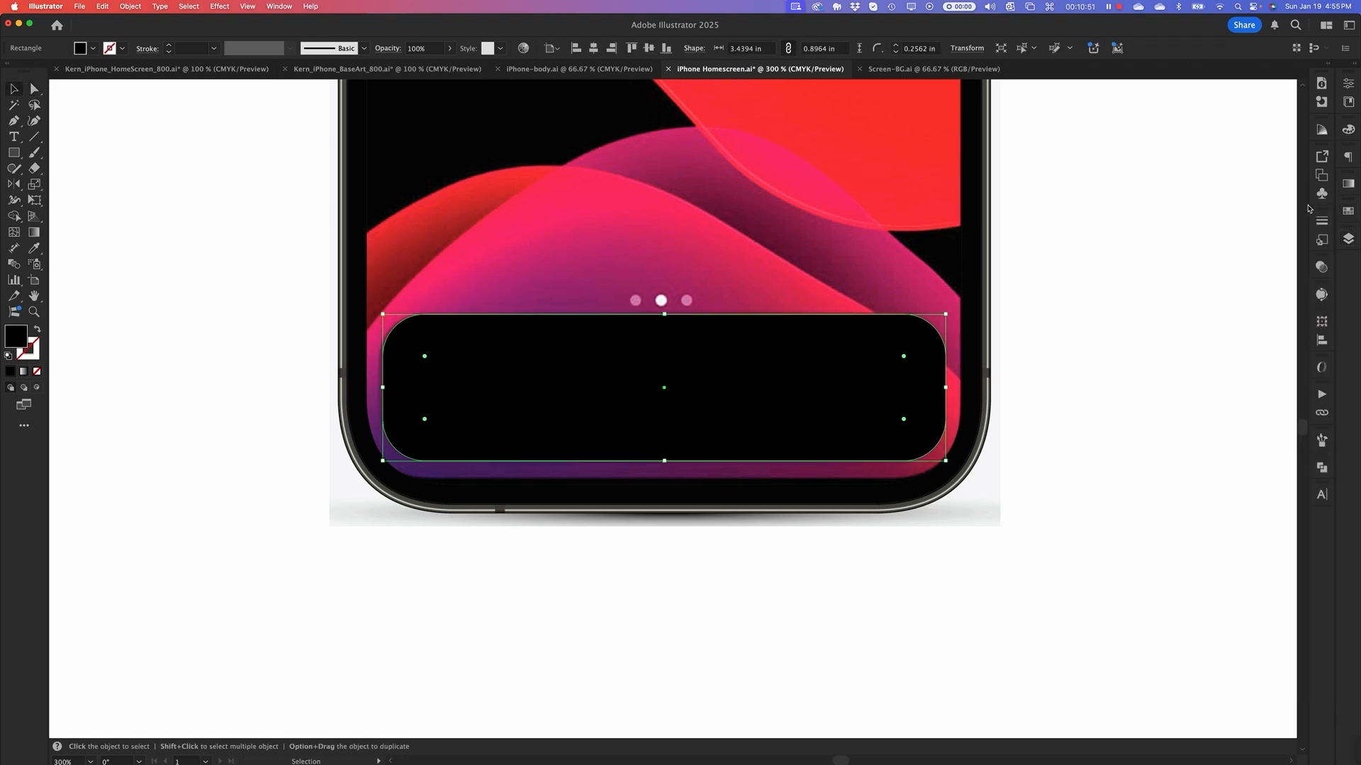
click(1322, 267)
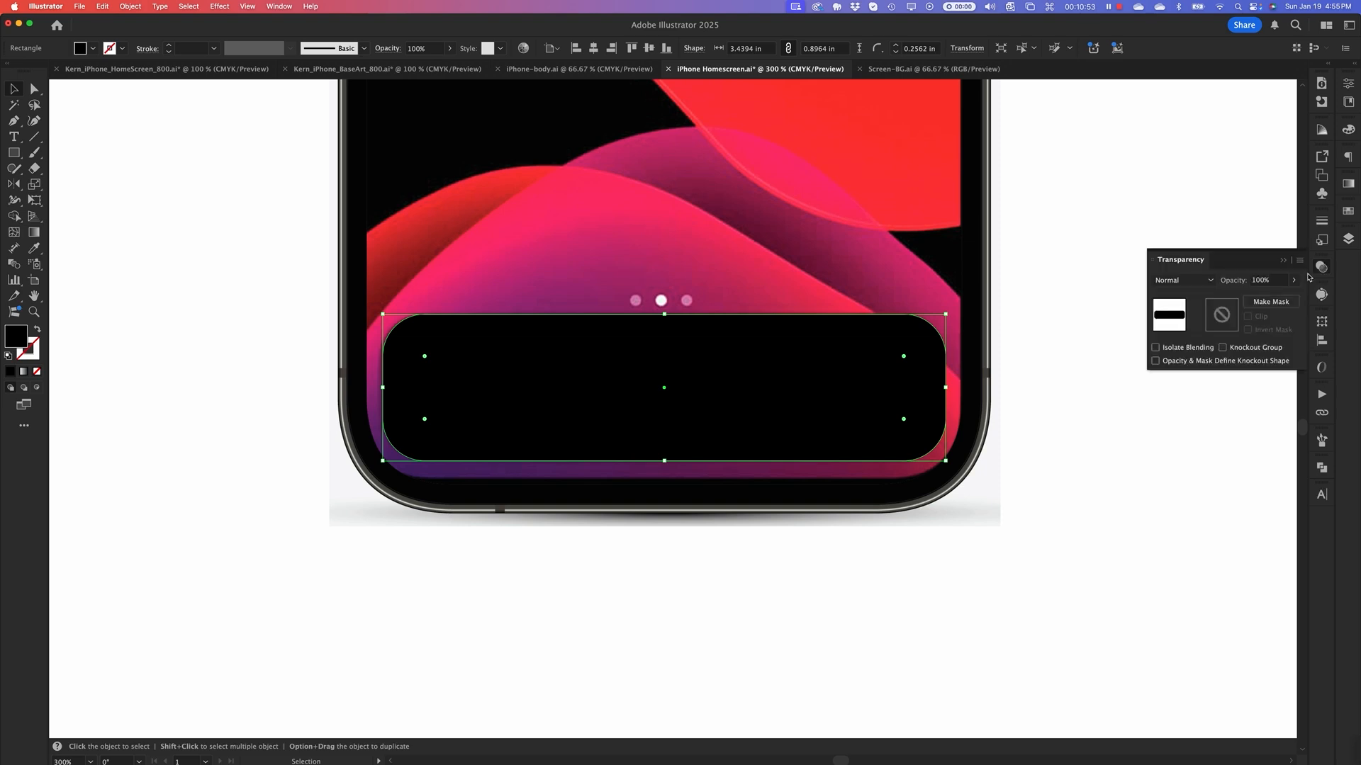
click(1193, 282)
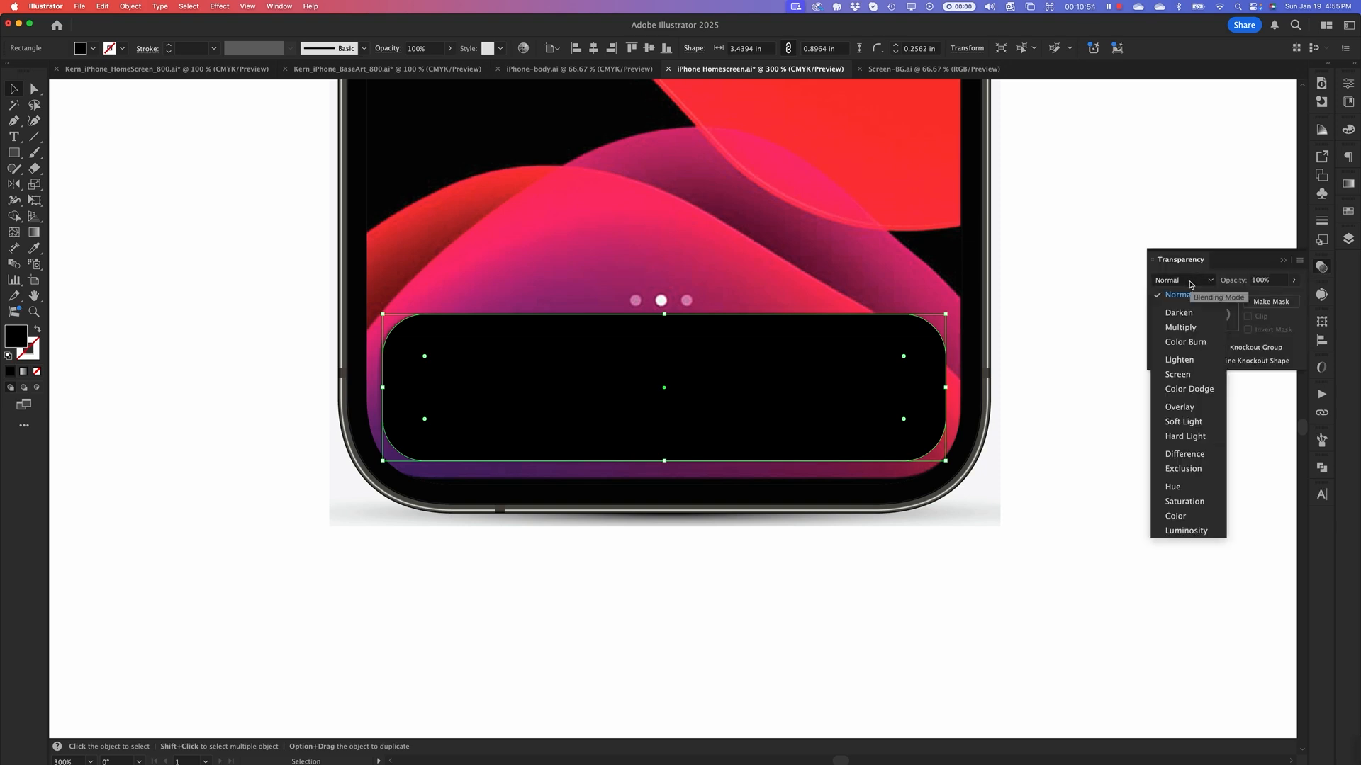
click(1180, 327)
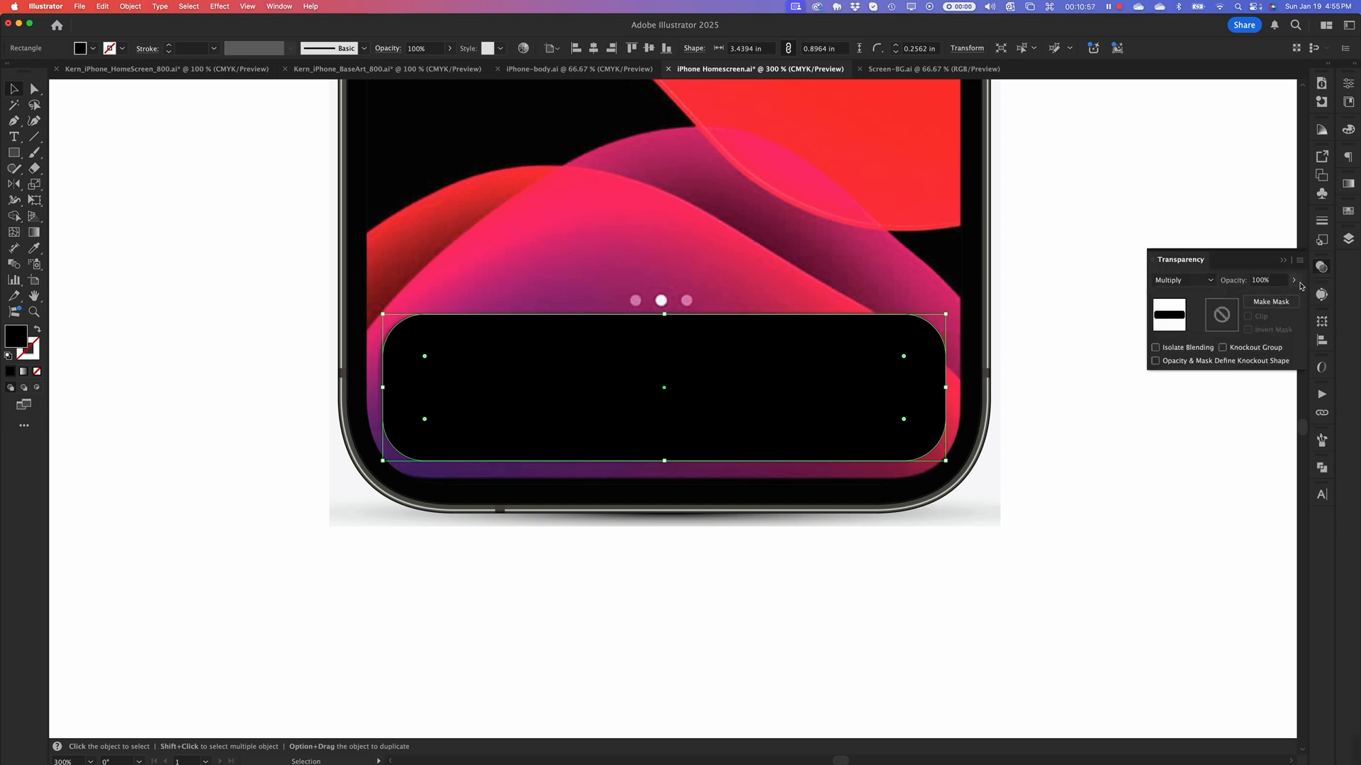
click(1293, 281)
drag(1290, 299, 1273, 298)
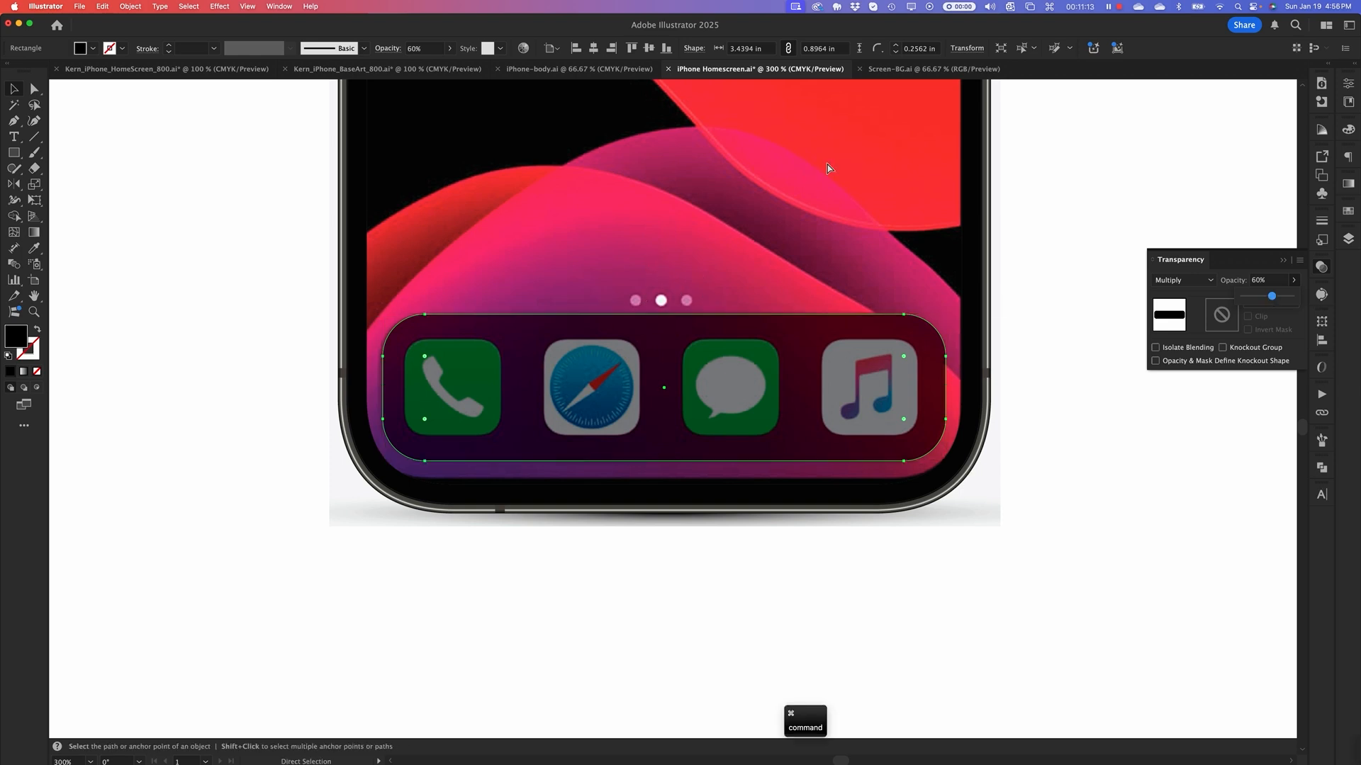
Draw a circle about 0.08 in across over the middle page dot above the dock and fill it white
key(super+equal)
key(super+equal)
key(super+equal)
key(space)
drag(832, 185, 830, 243)
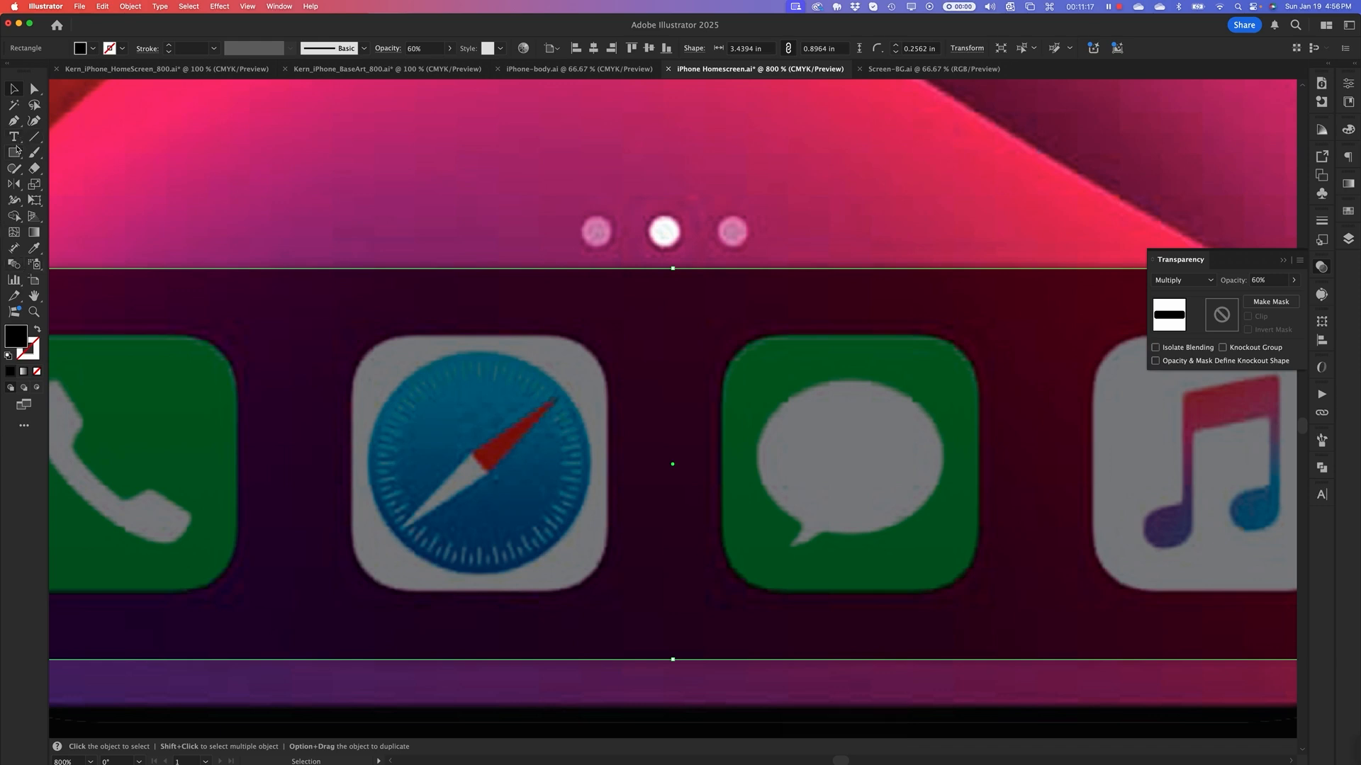
drag(14, 154, 64, 188)
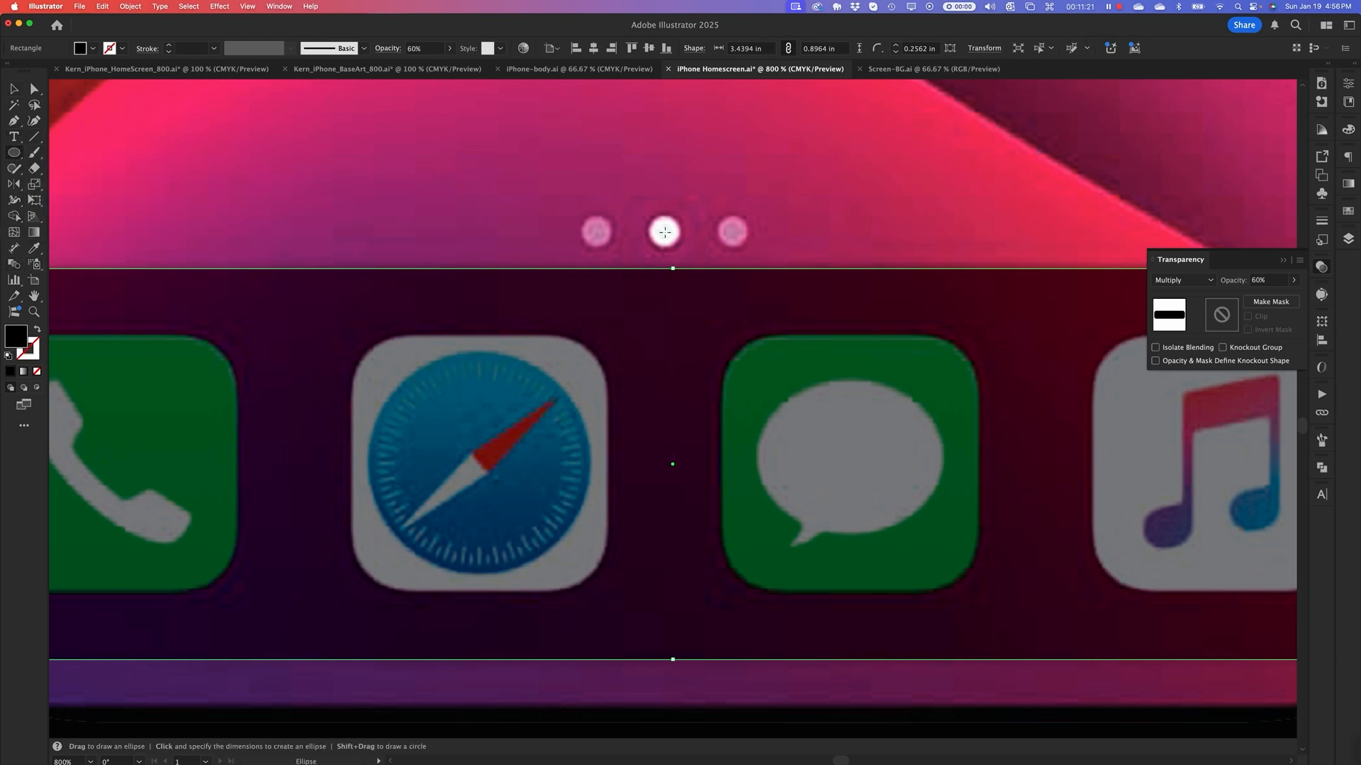
drag(664, 232, 682, 247)
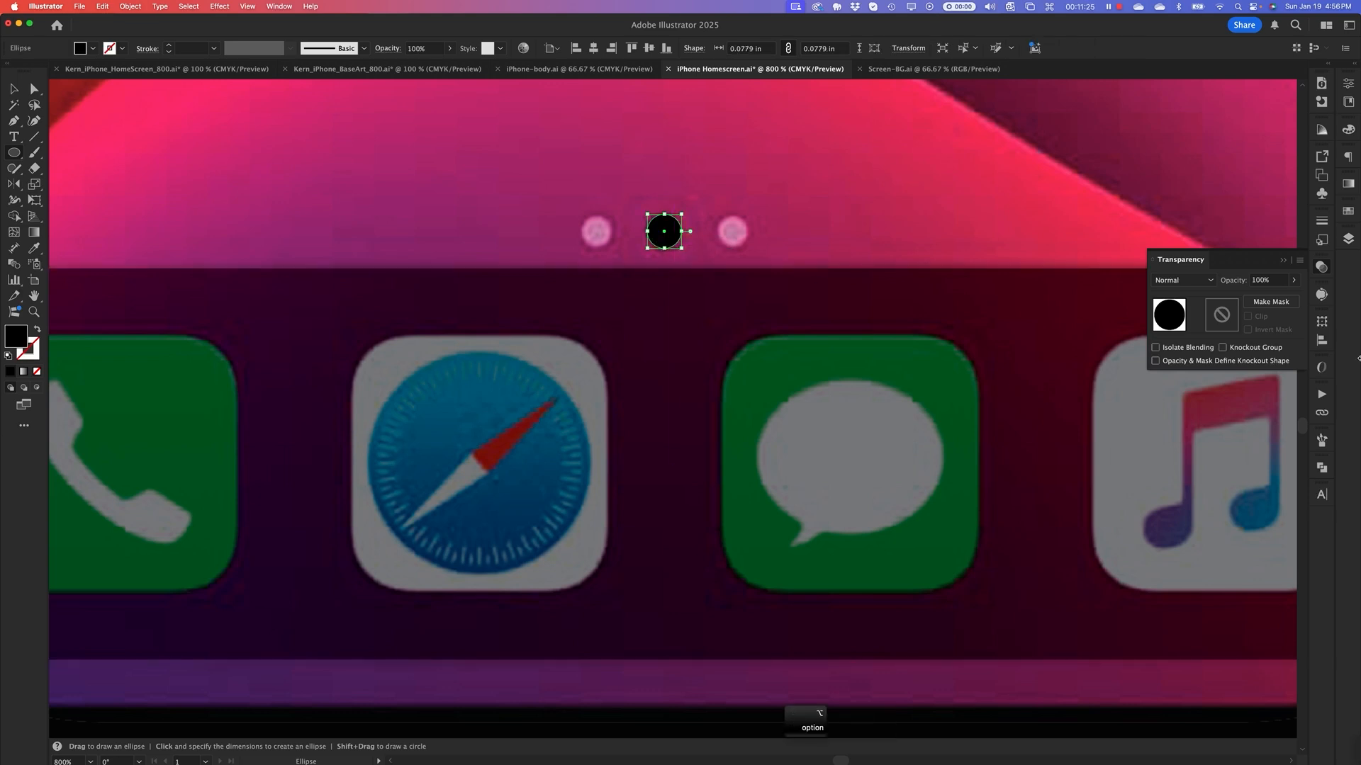
click(1349, 212)
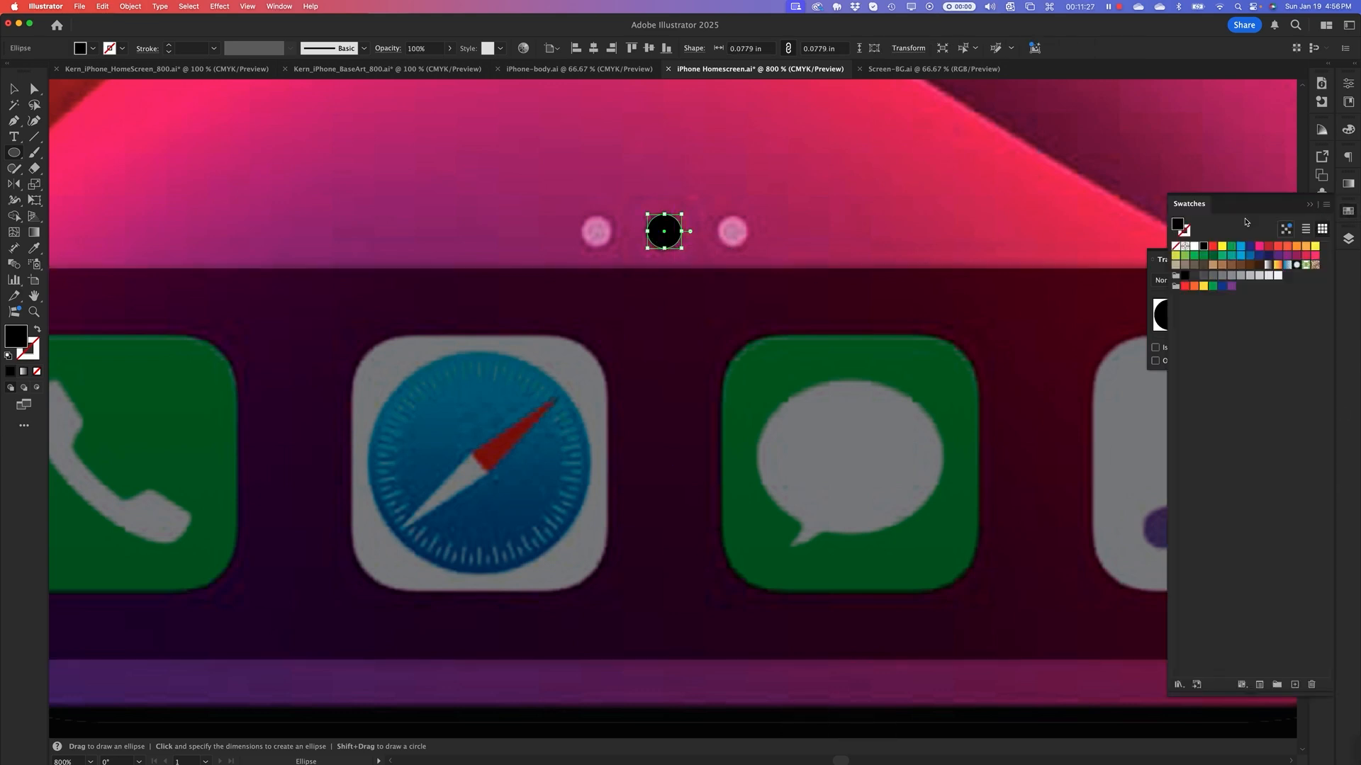
click(1195, 246)
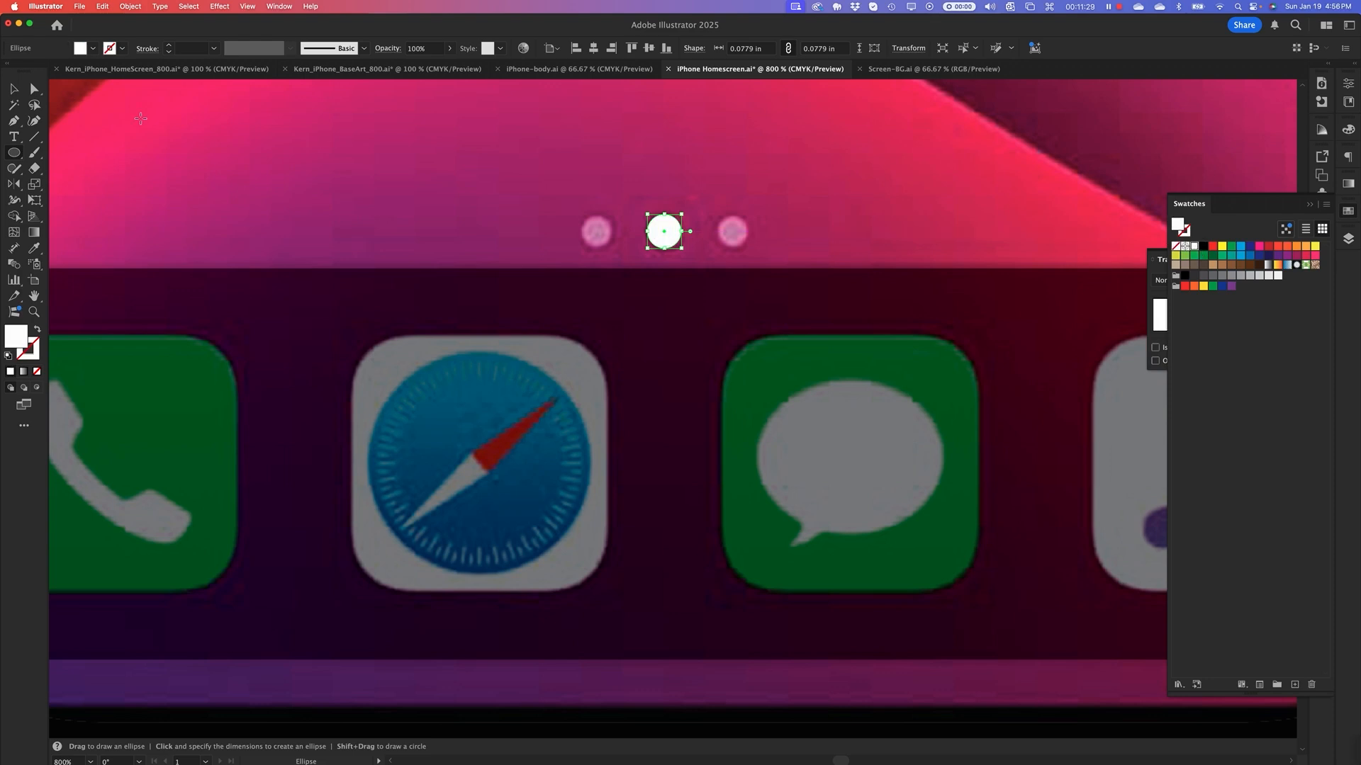
Duplicate the white circle onto the page dots on both sides and center the middle circle horizontally on the artboard
click(13, 89)
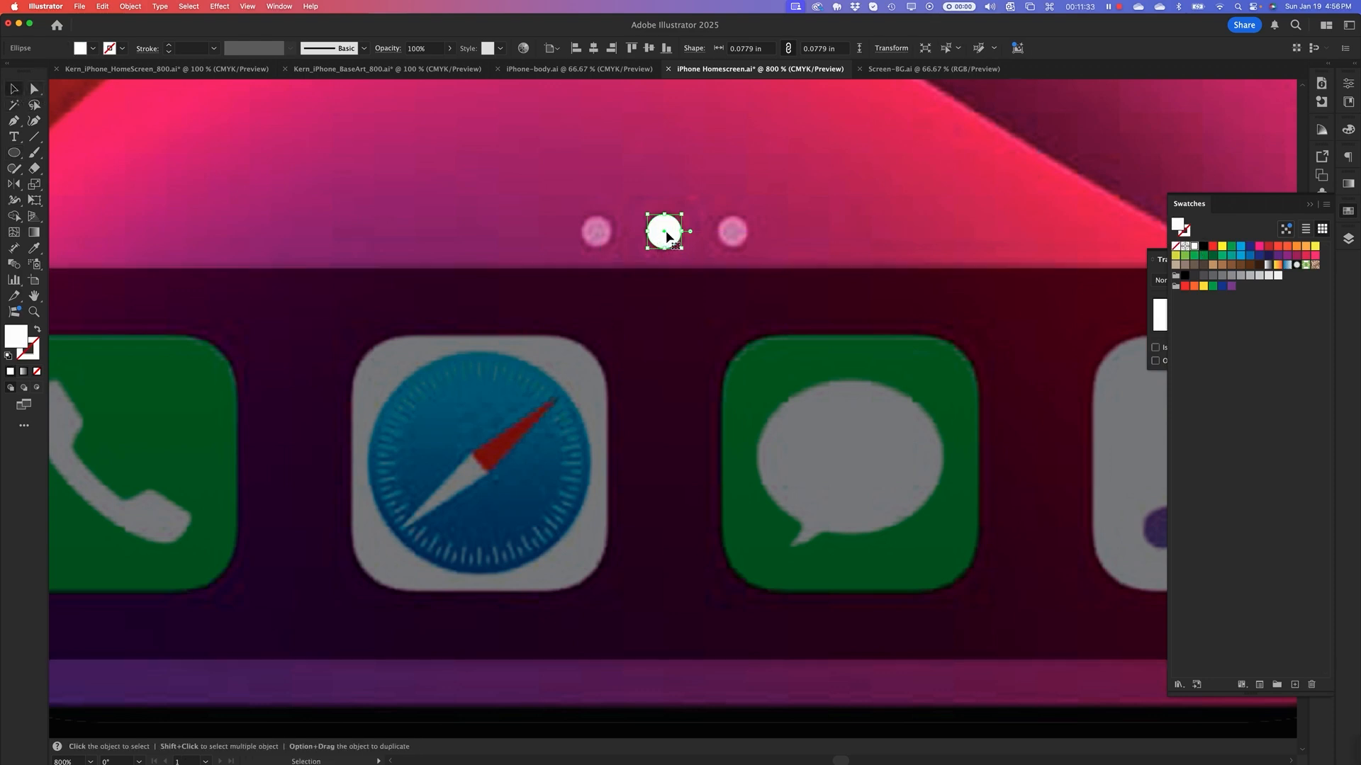
key(alt)
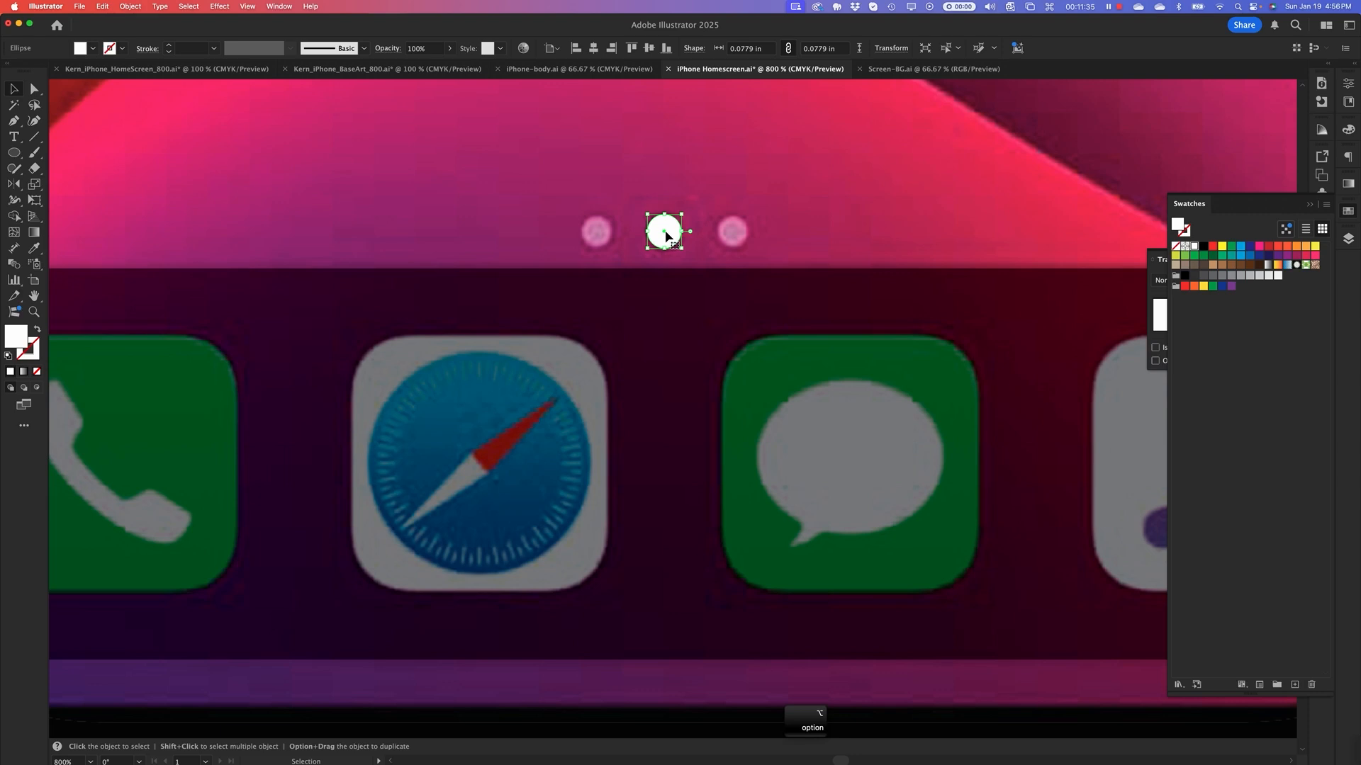
key(alt)
drag(663, 230, 733, 245)
key(alt)
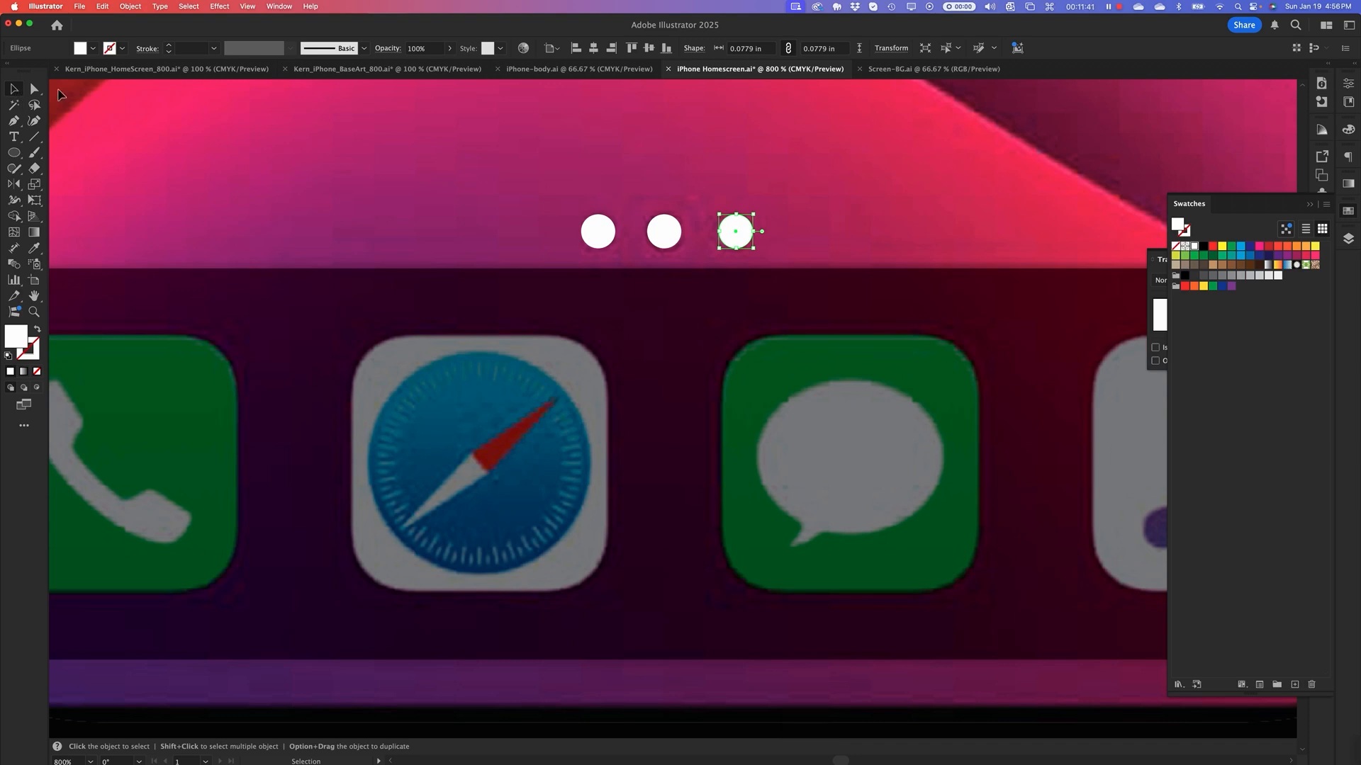
click(664, 232)
click(594, 48)
Try to distribute the three page dots horizontally by their centers with the middle dot as key object
click(609, 232)
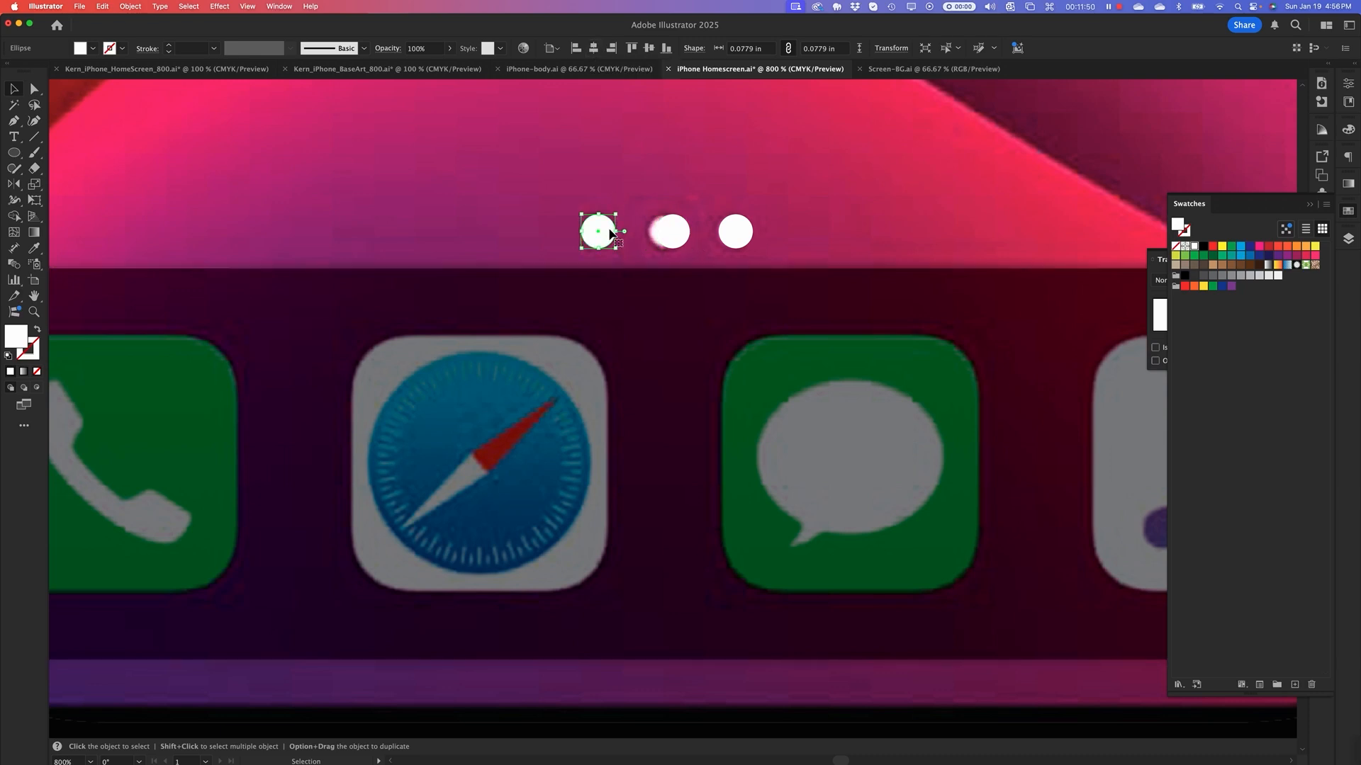
shift+click(749, 234)
shift+click(684, 241)
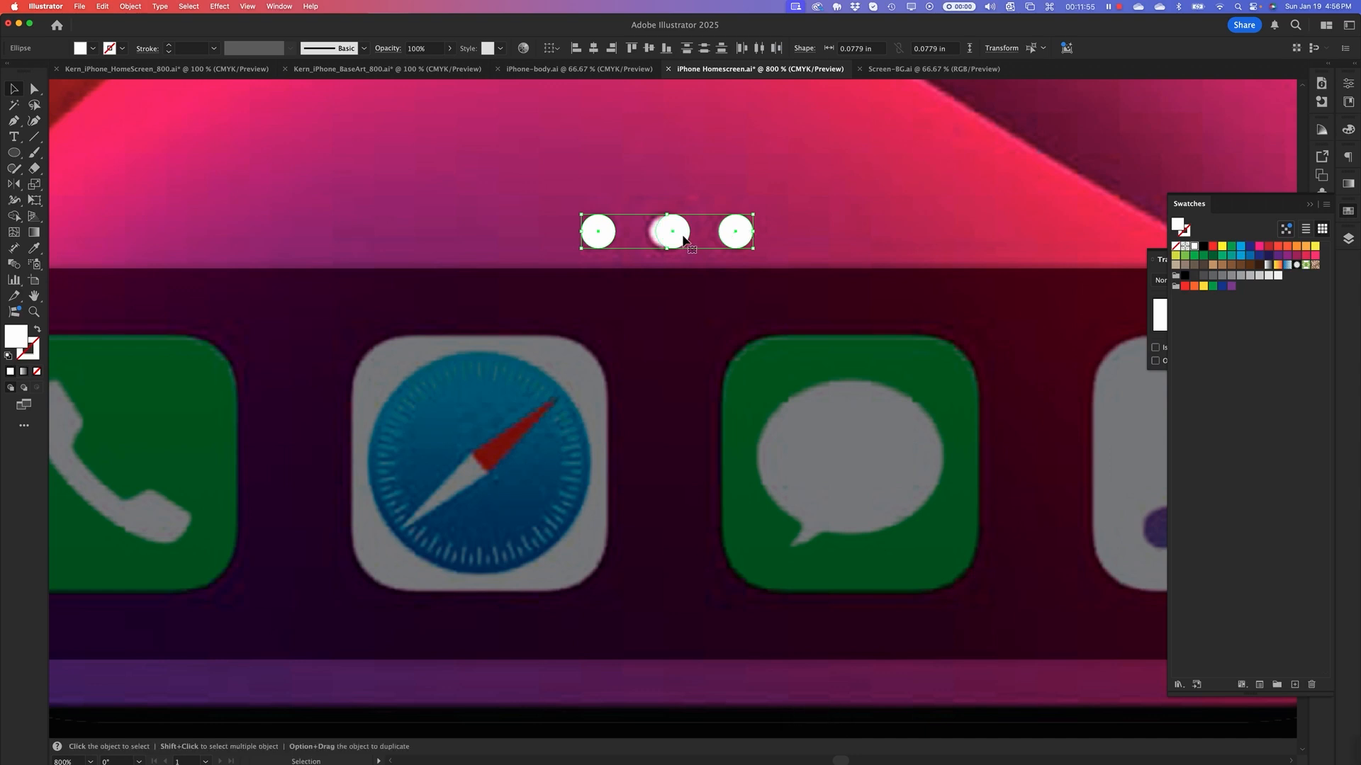
click(685, 239)
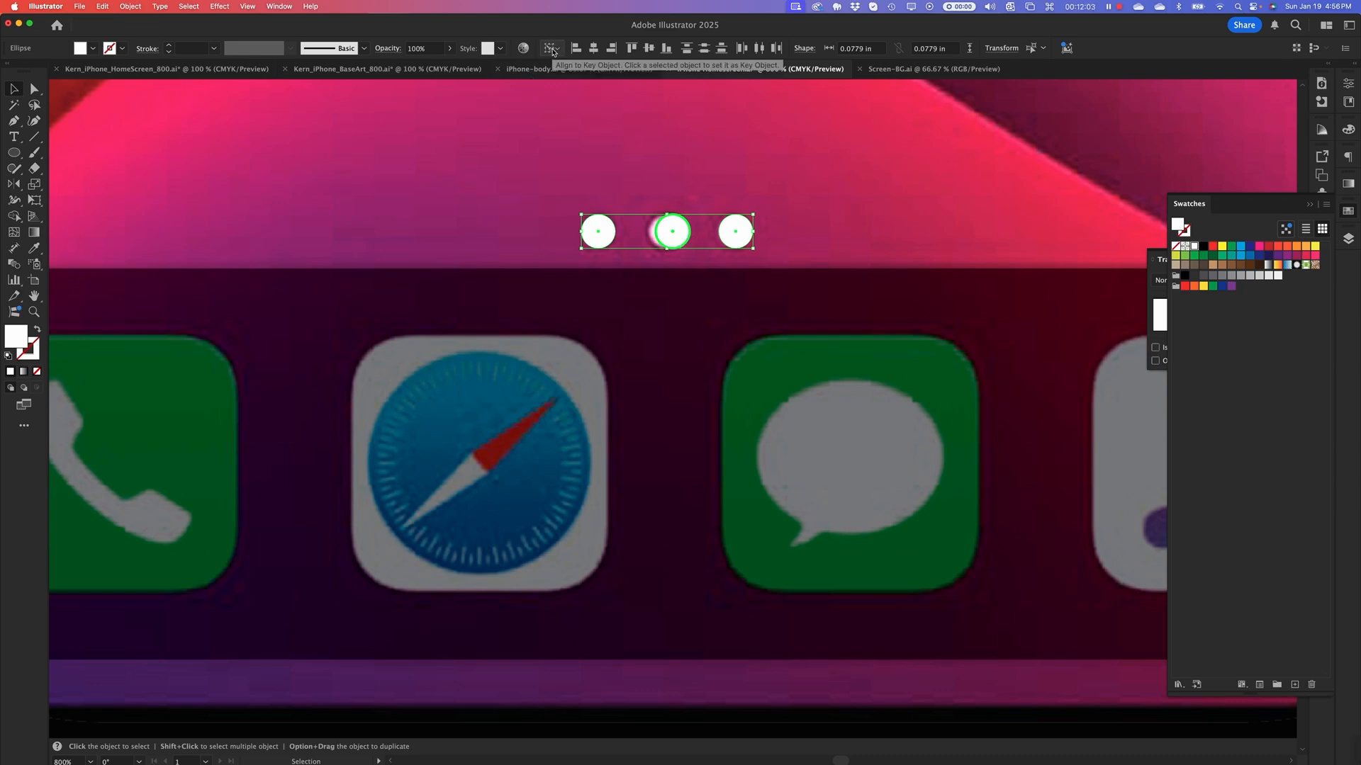
click(761, 48)
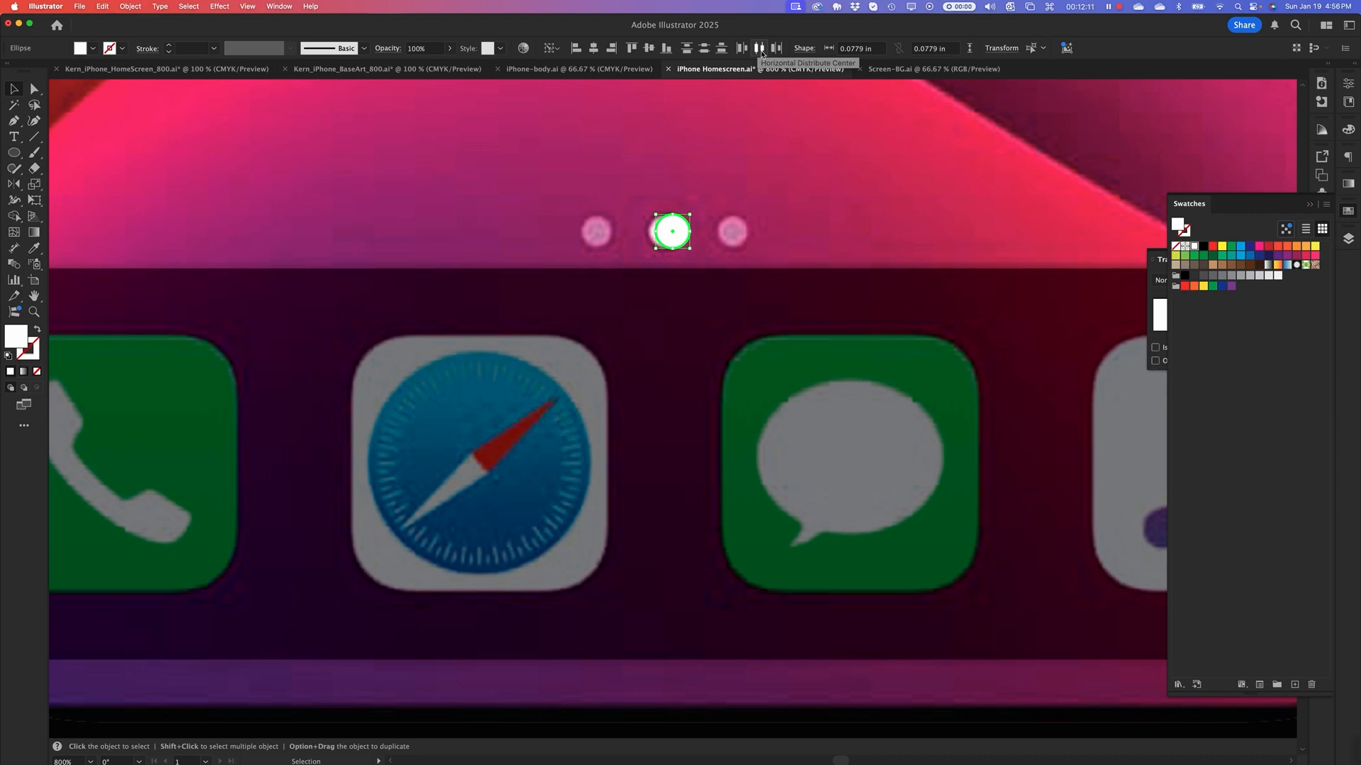
key(super+z)
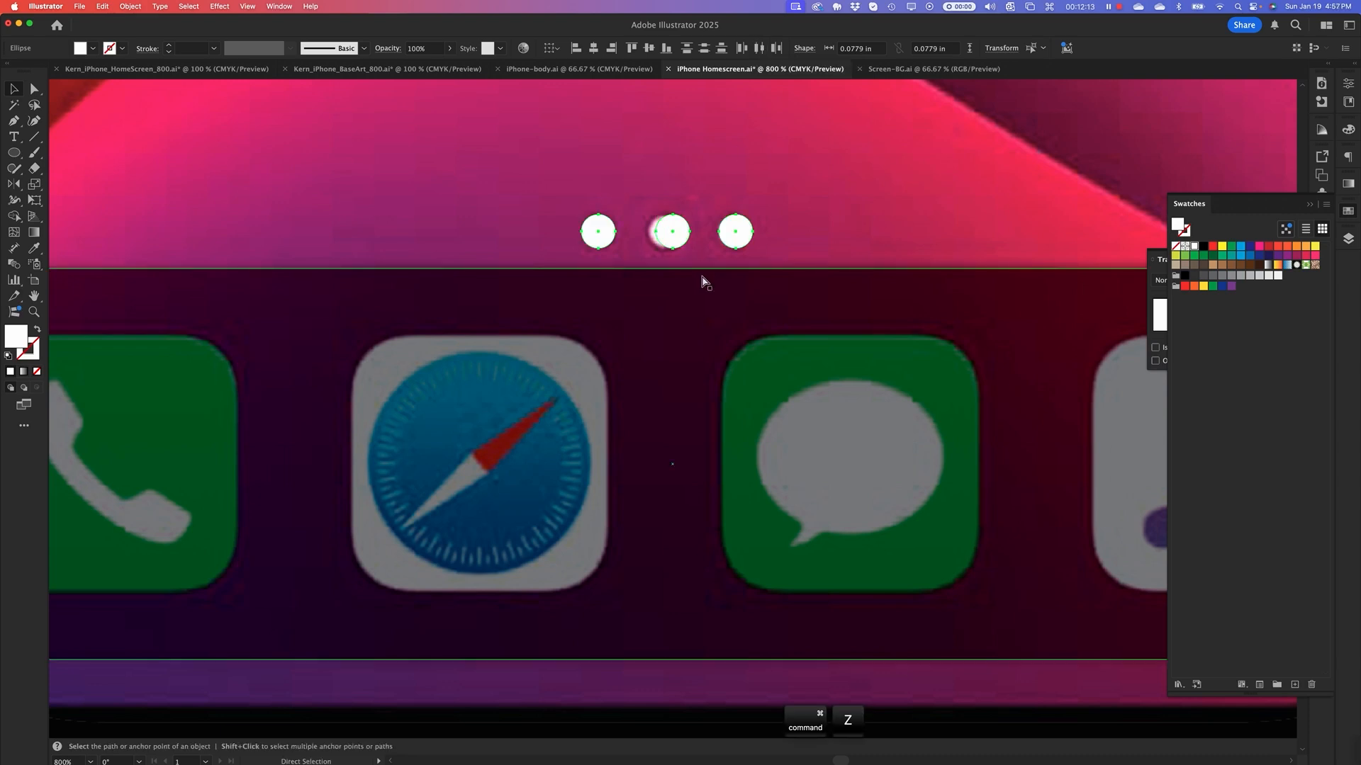
Combine the two outer page dots into one compound path, leaving the middle dot separate
click(783, 248)
click(737, 228)
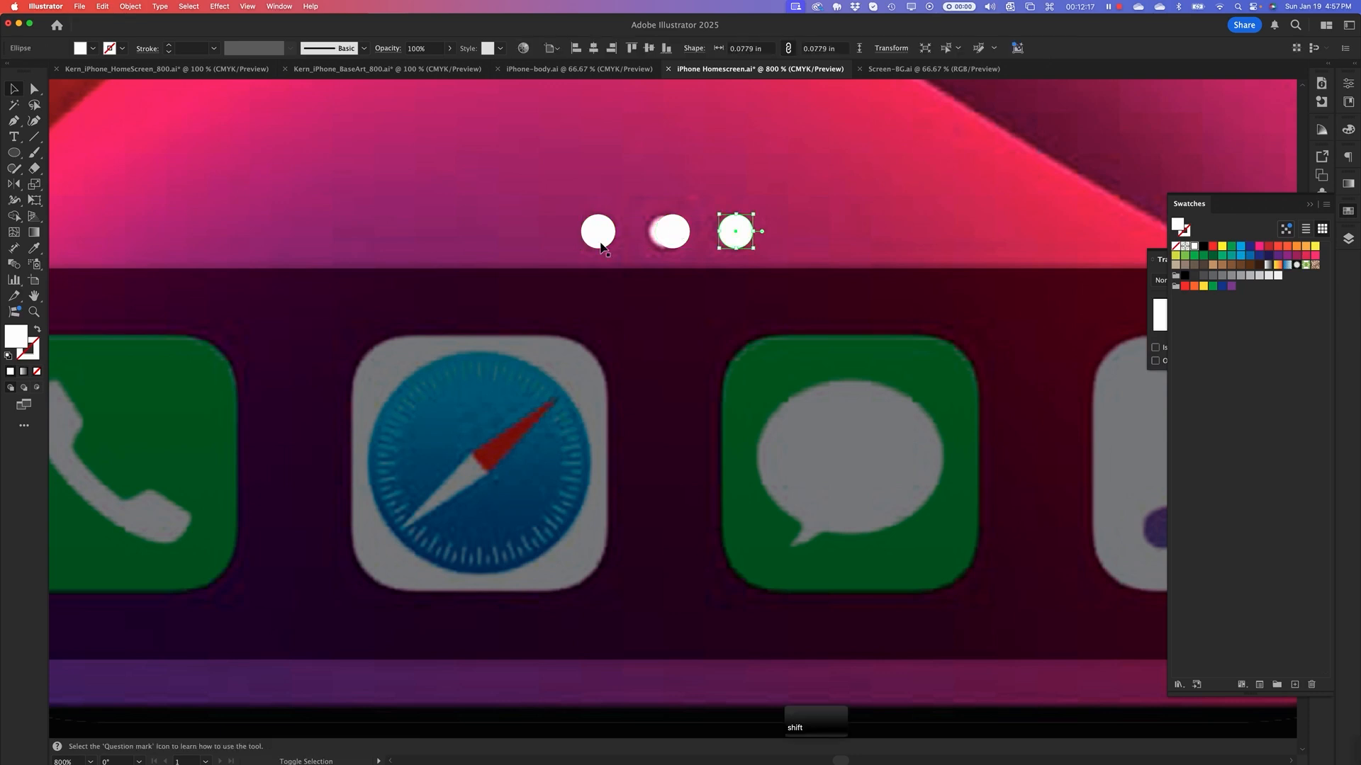
drag(597, 246, 600, 245)
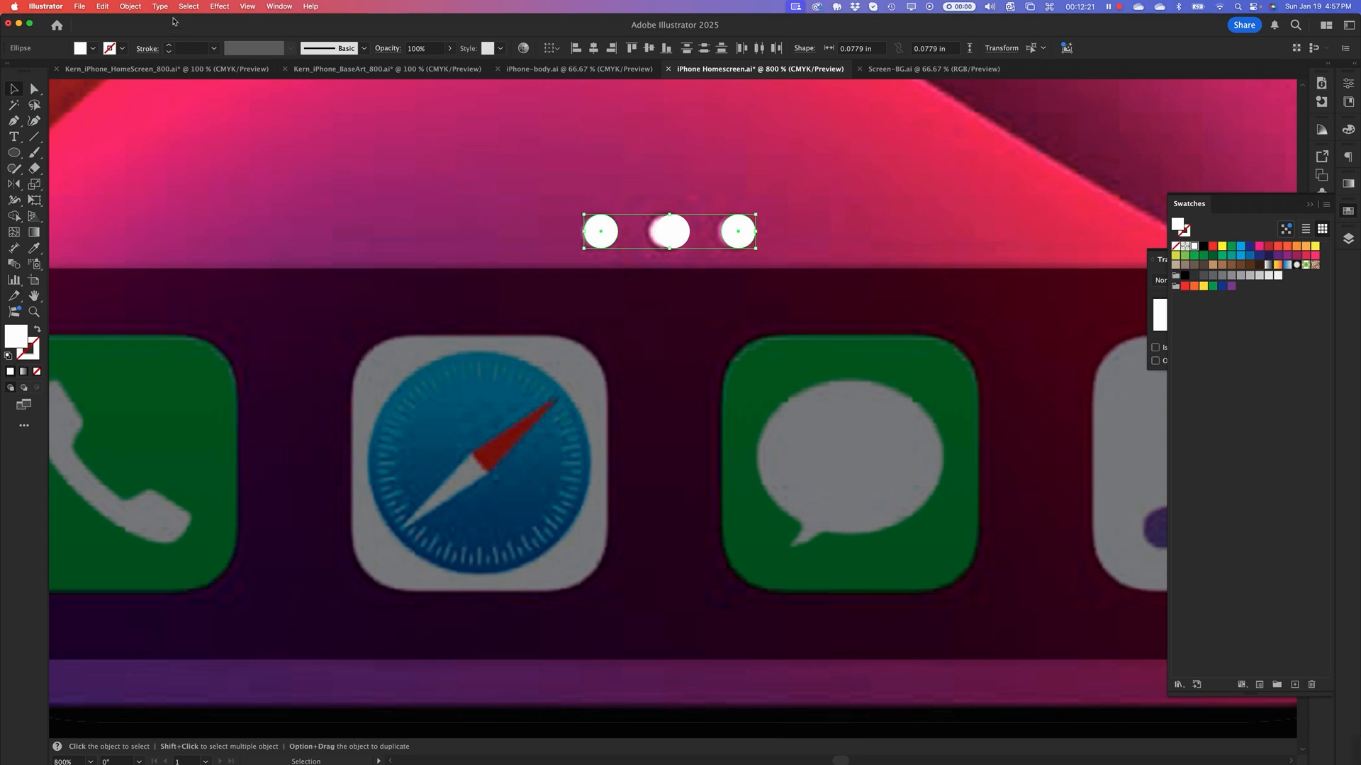
click(130, 7)
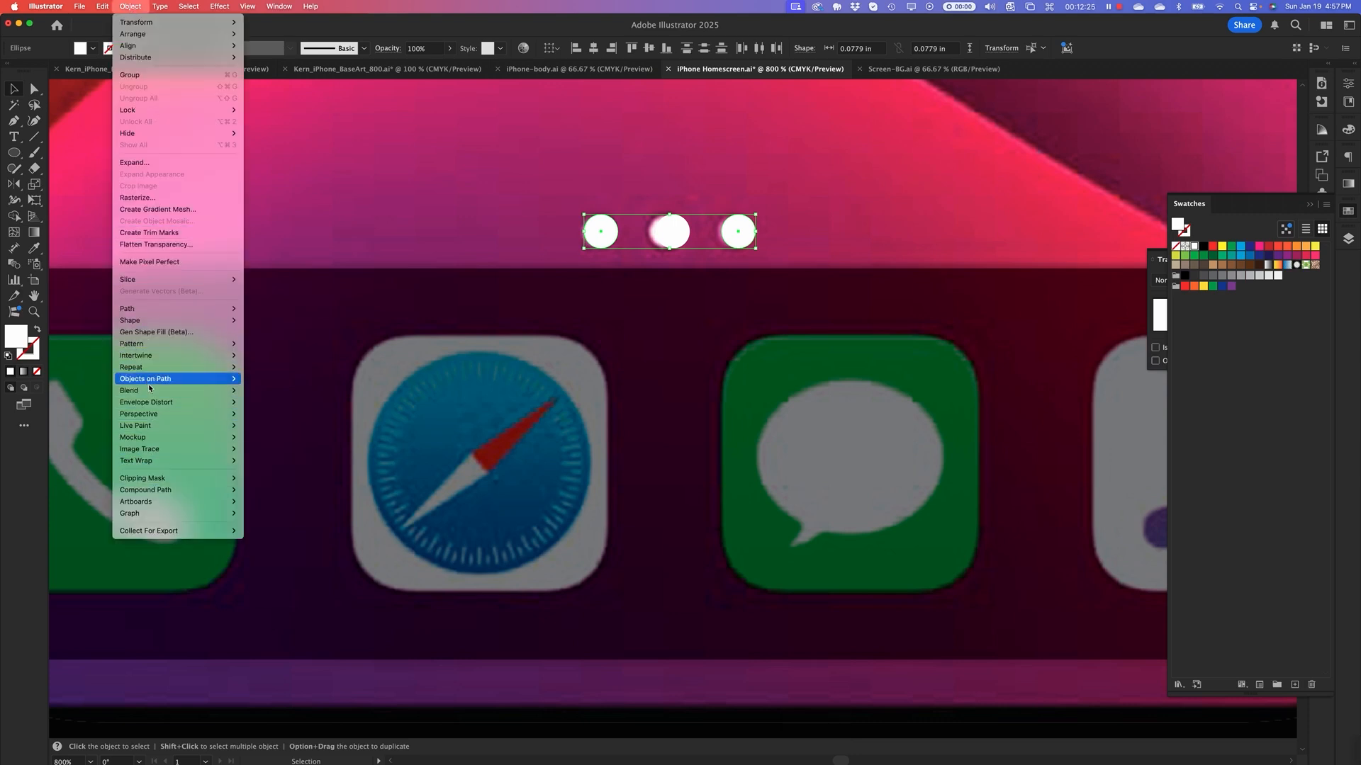
mouse_move(152, 493)
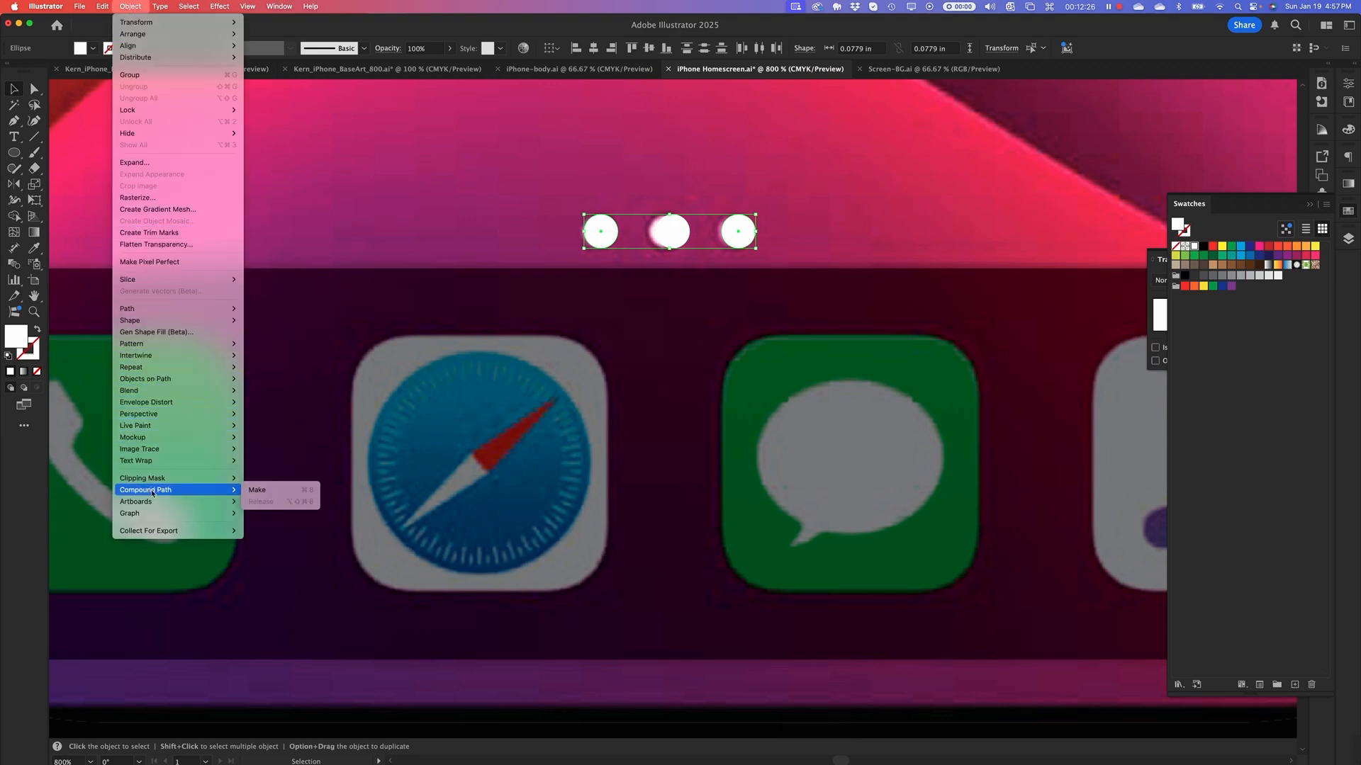
click(257, 494)
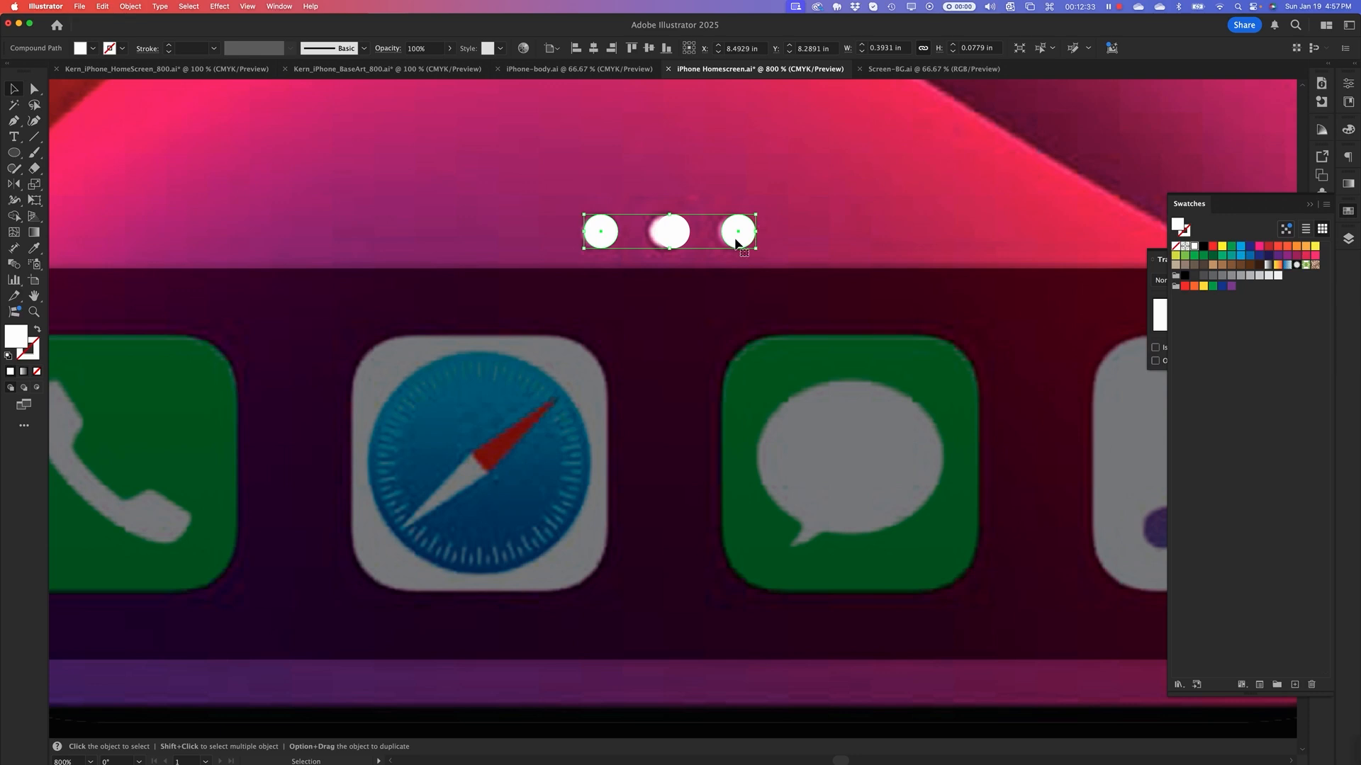
Center the compound path of outer dots horizontally on the artboard, set its opacity to 60%, and deselect it
click(595, 48)
click(1310, 206)
click(1294, 281)
drag(1293, 296, 1275, 302)
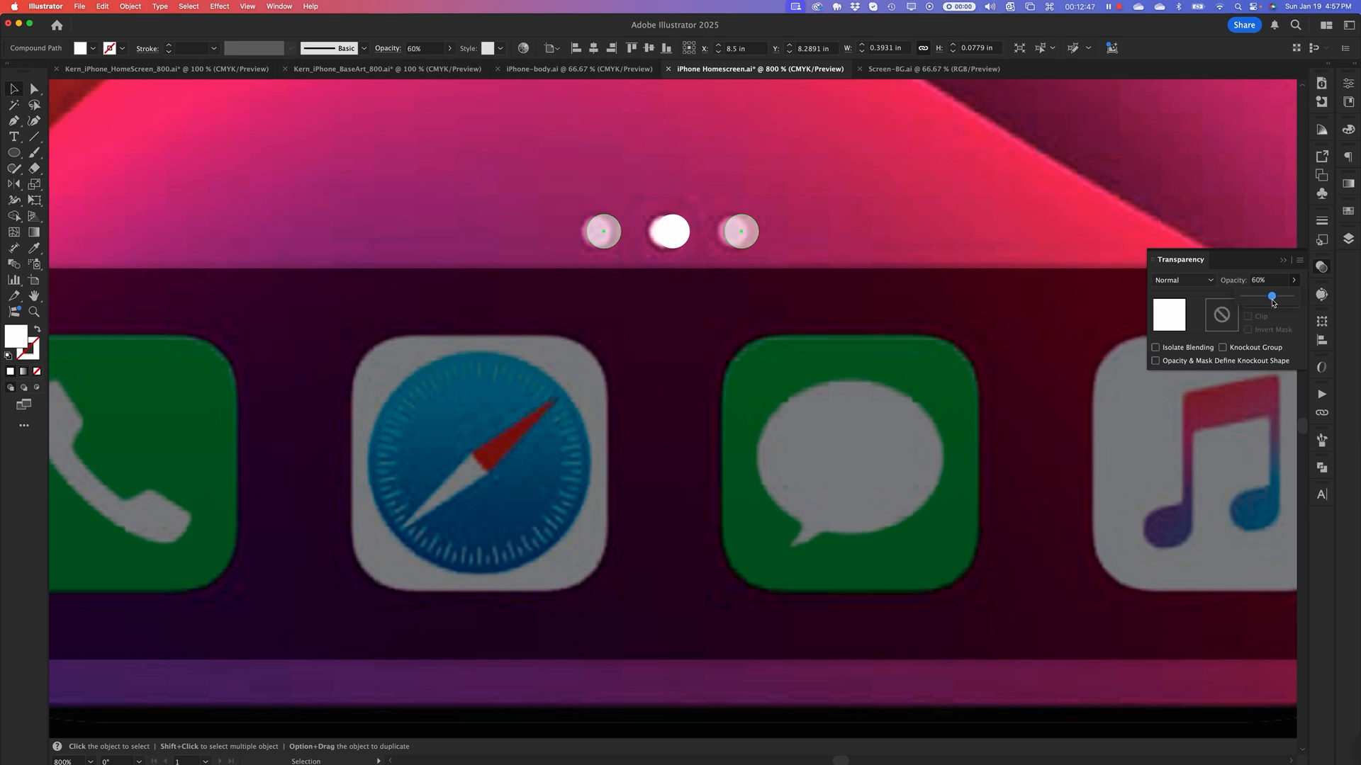
key(super+minus)
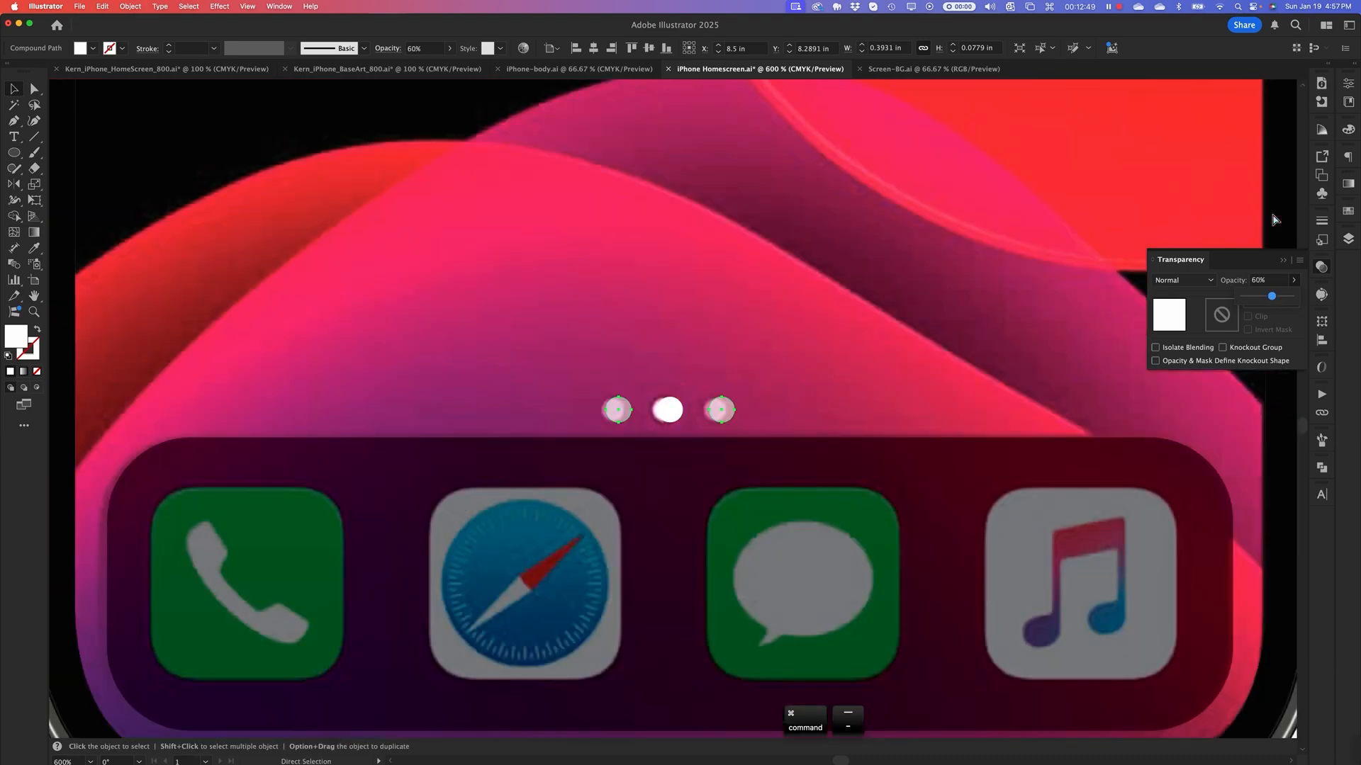
key(super+minus)
key(super+minus)
key(super+minus)
key(v)
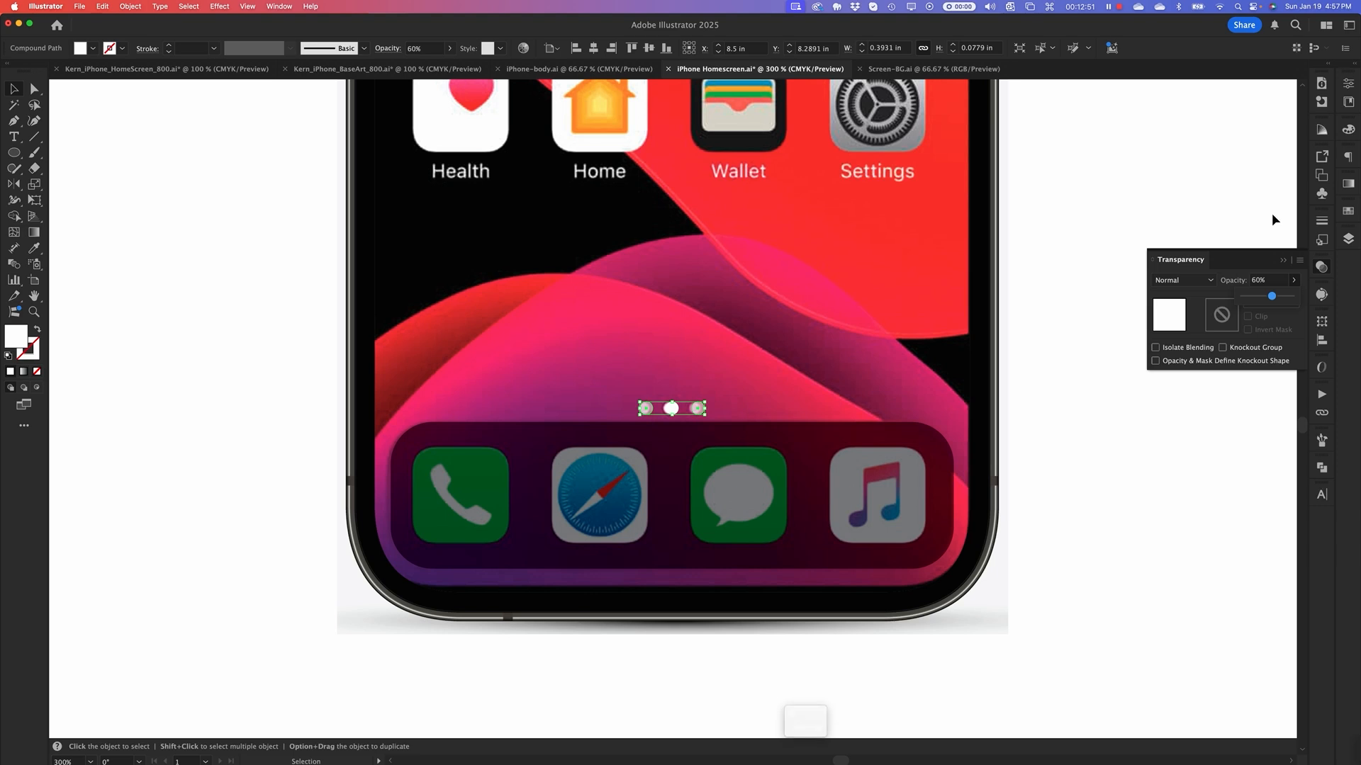
click(1207, 177)
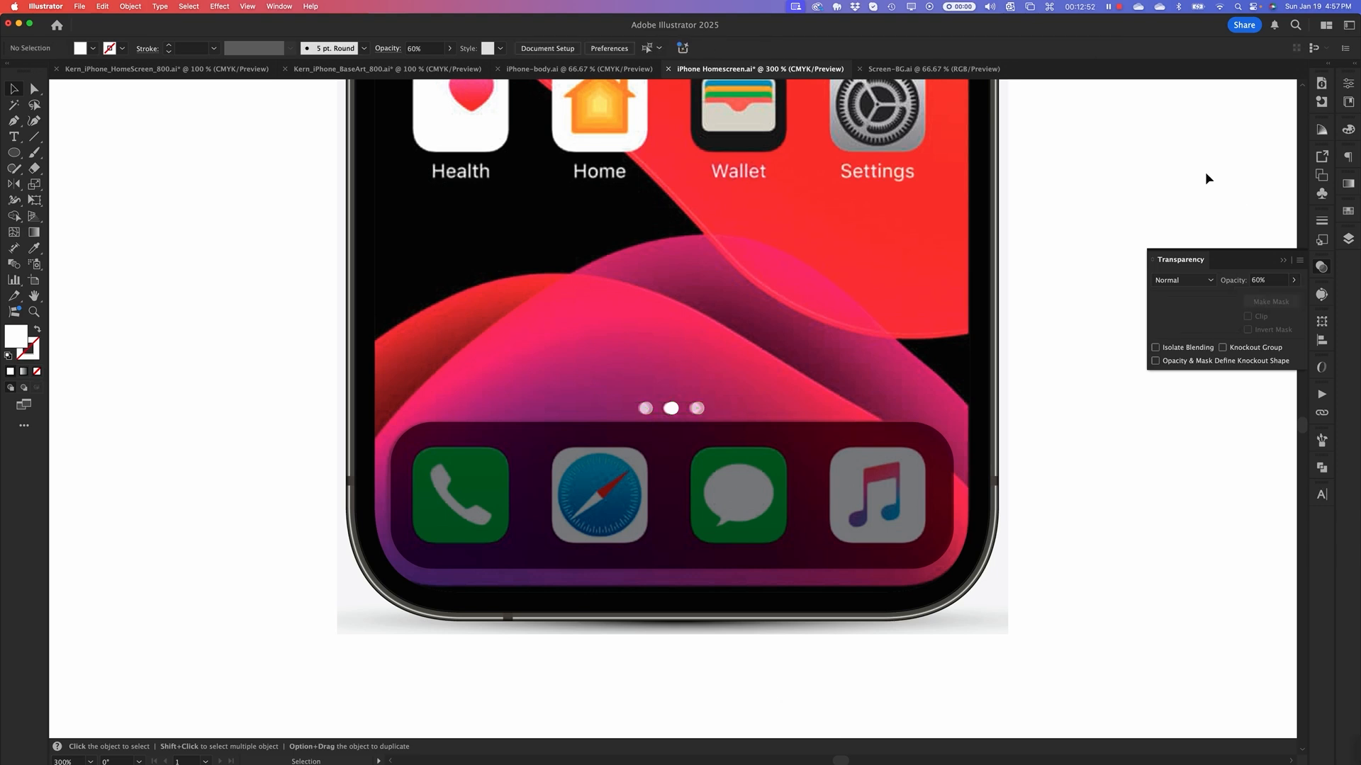
Show the Screen layer and examine the dock and page dots against the wallpaper at several magnifications
click(1349, 239)
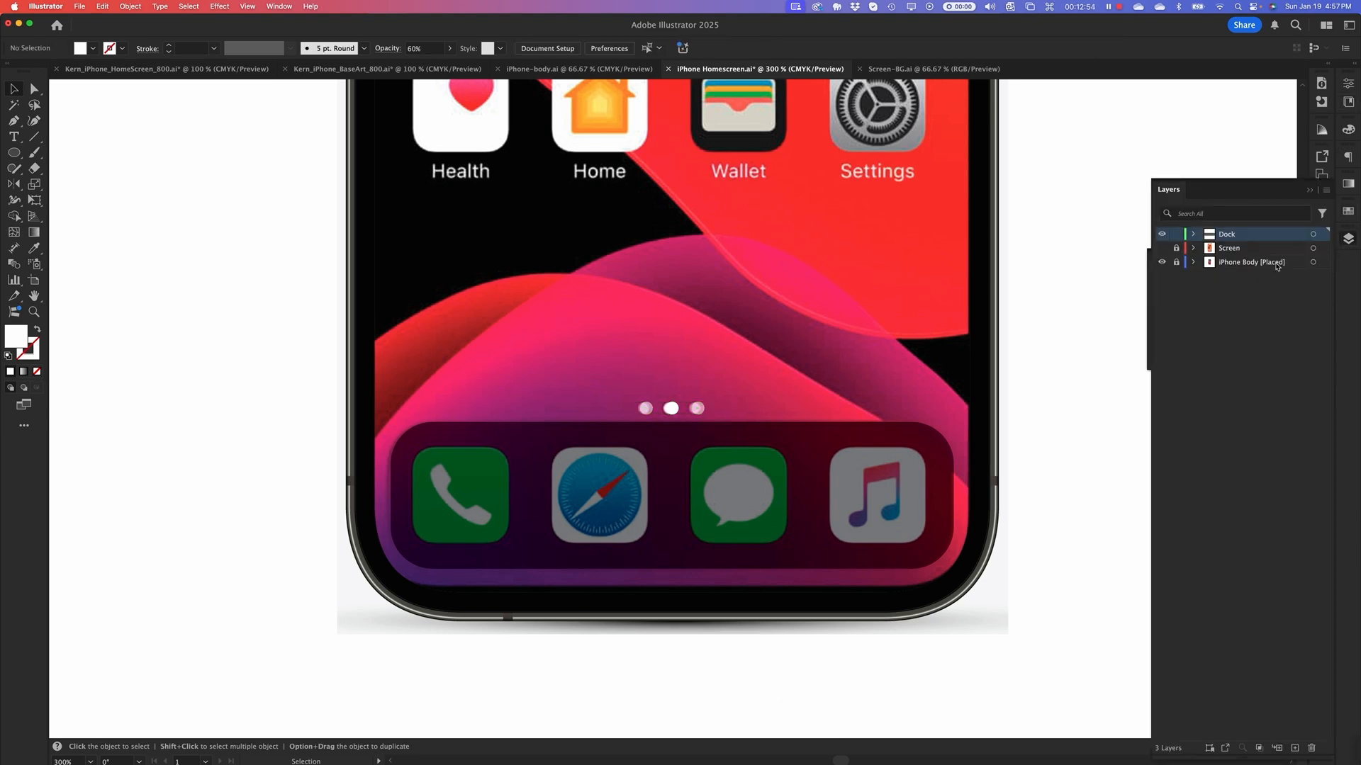
click(1163, 249)
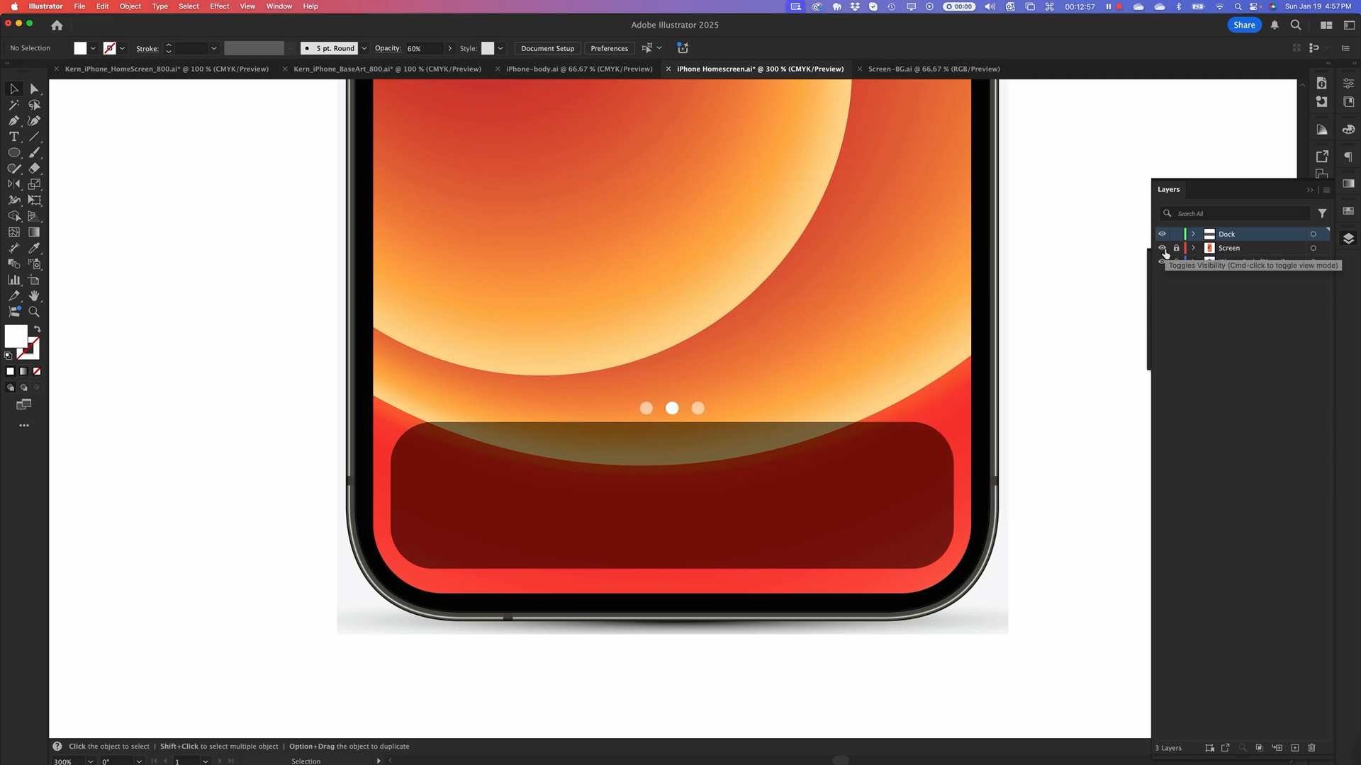
key(super+minus)
key(super+minus)
key(super+minus)
key(super+minus)
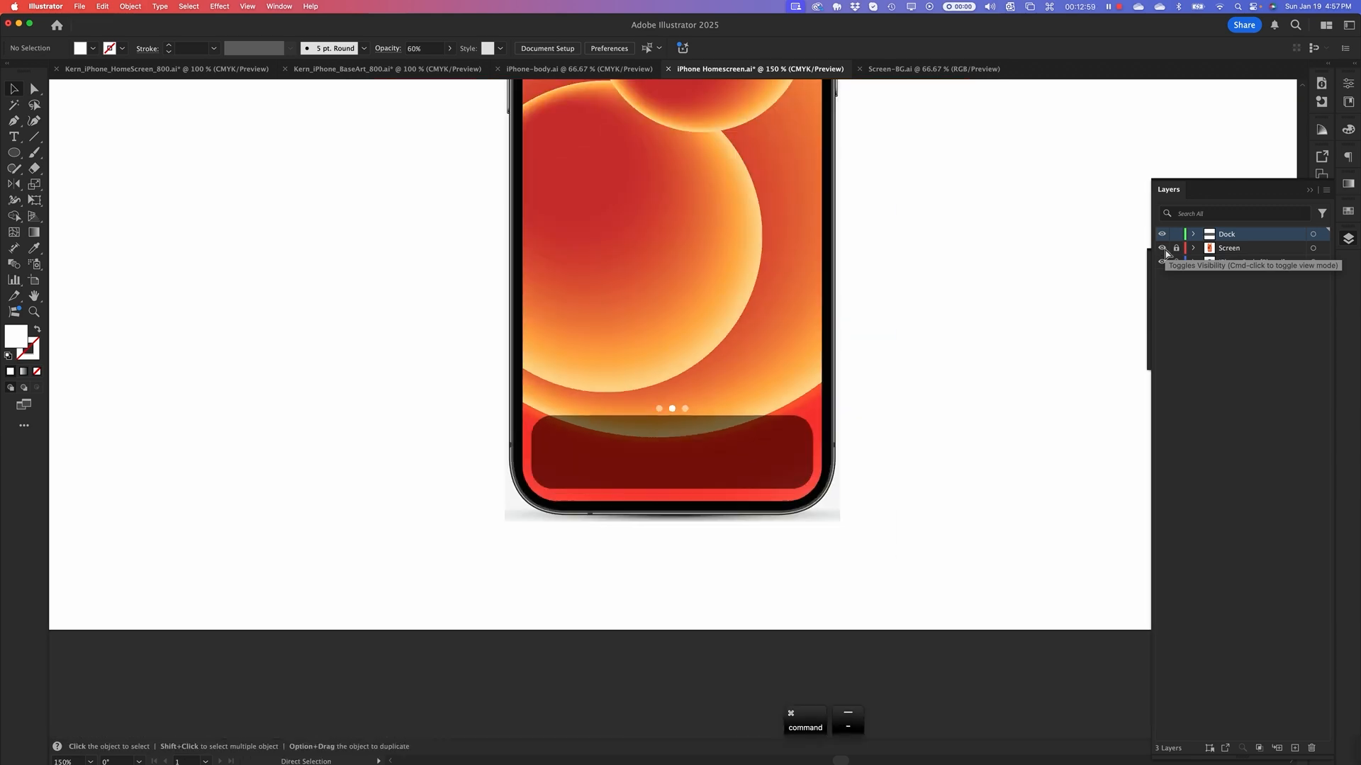
key(super+equal)
key(super+equal)
key(super+equal)
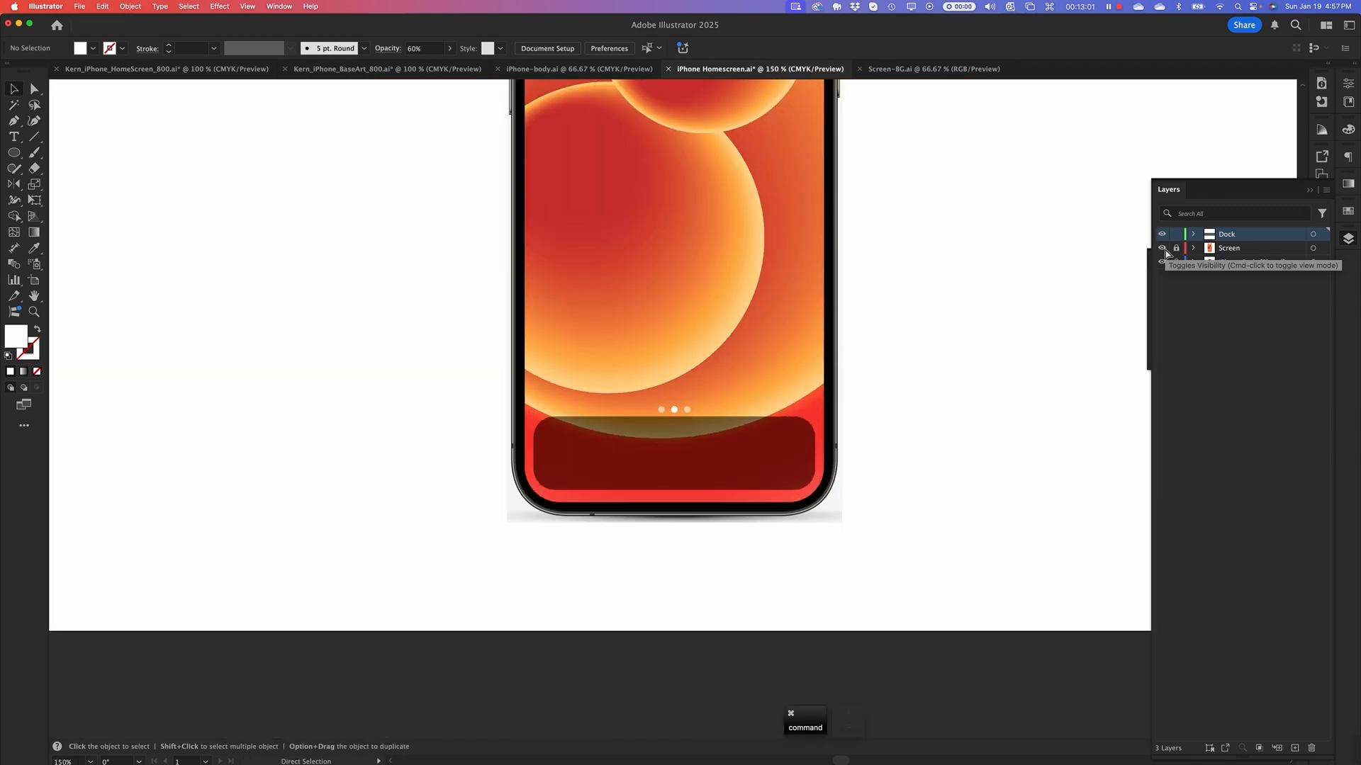
key(super+minus)
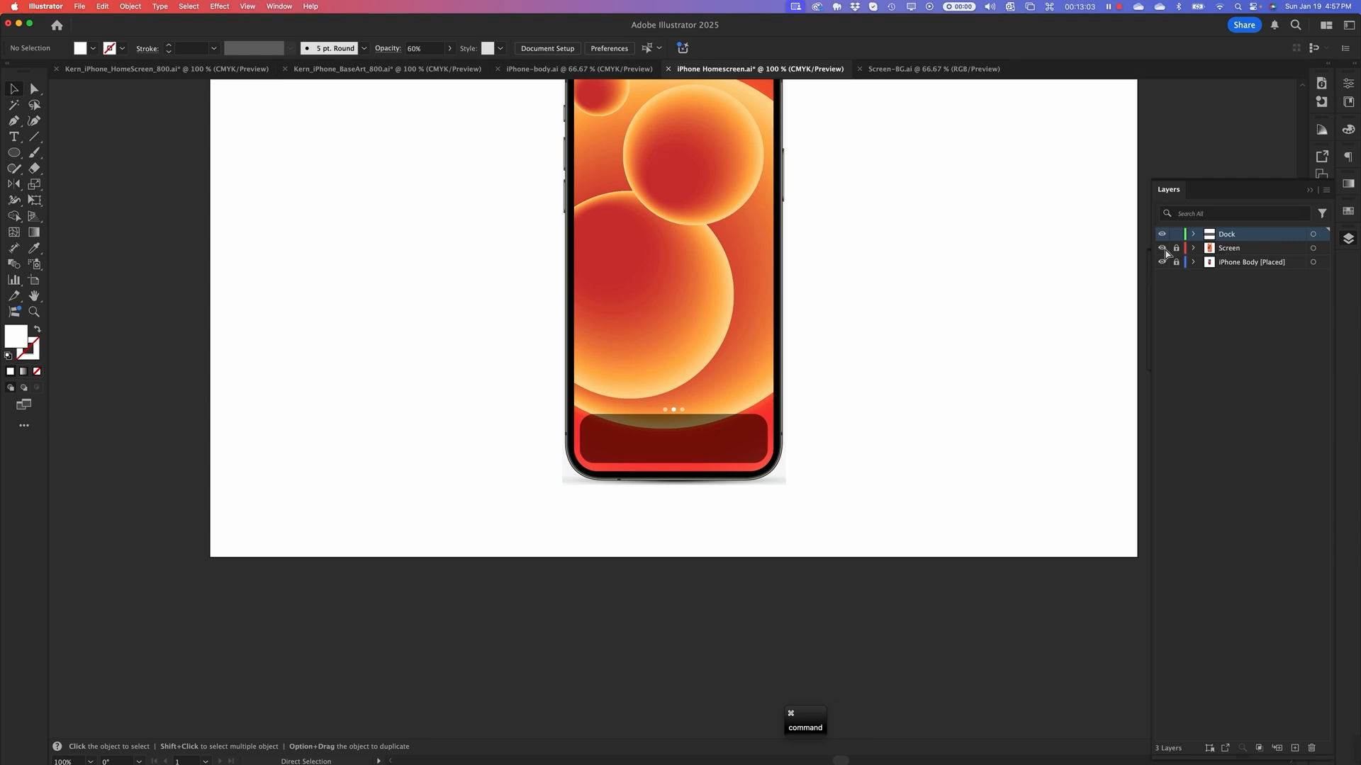
key(super+minus)
key(super+equal)
key(super+equal)
key(super+minus)
key(super+minus)
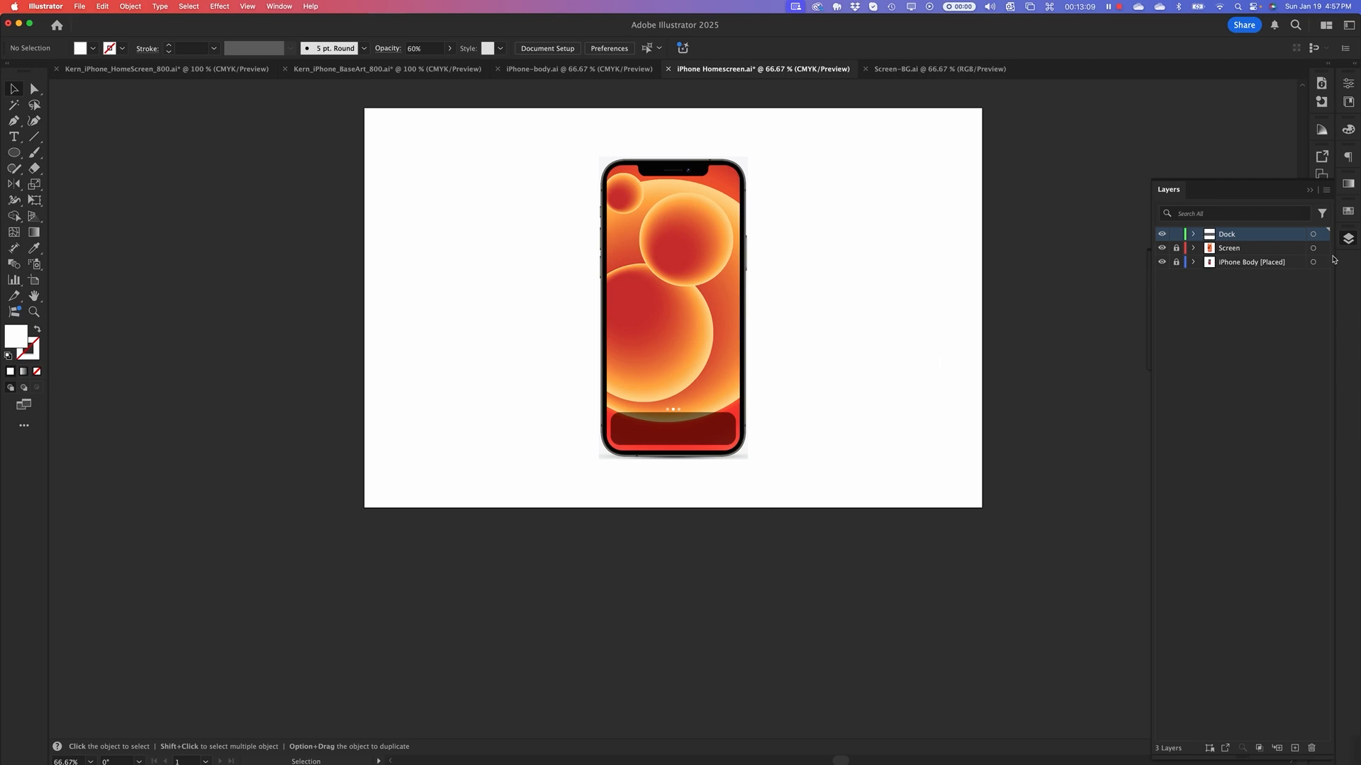
Hide the Screen layer and lock the Dock layer
click(1162, 248)
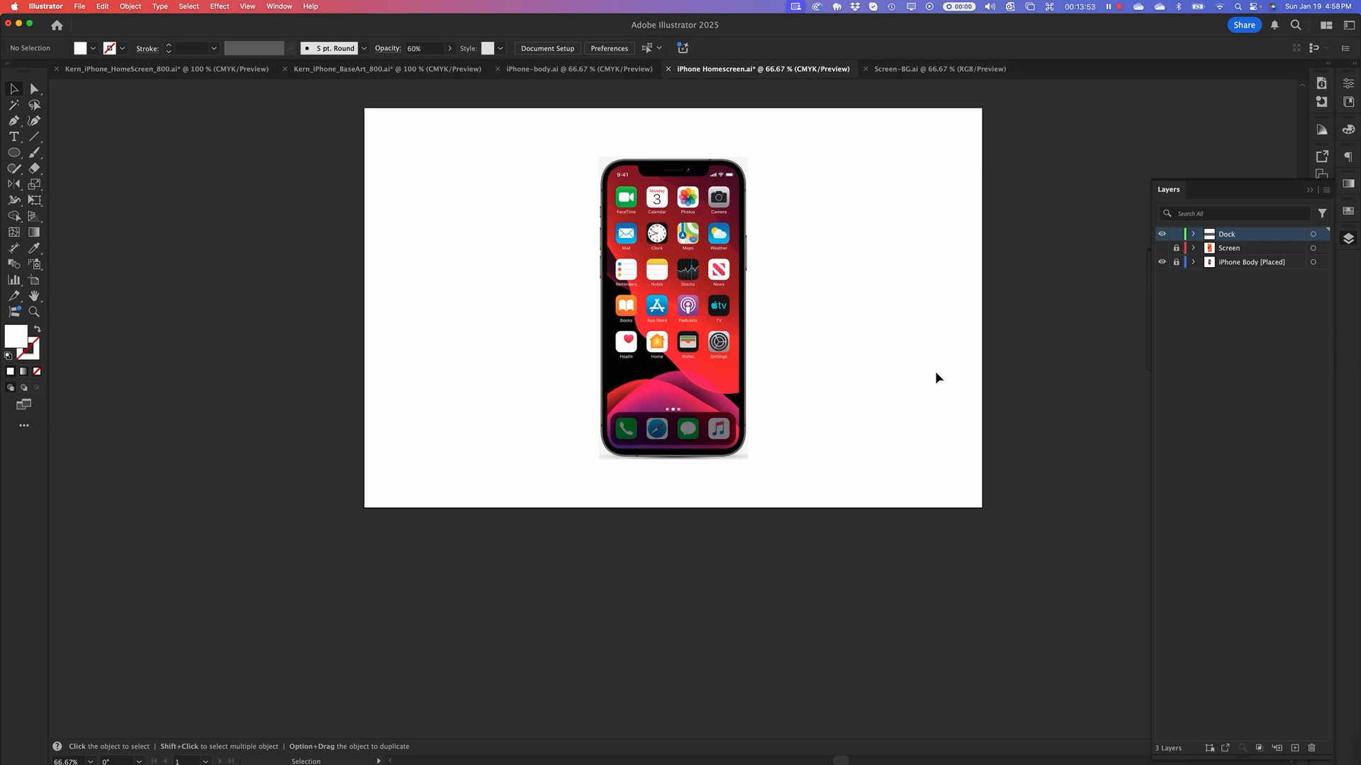
click(1268, 314)
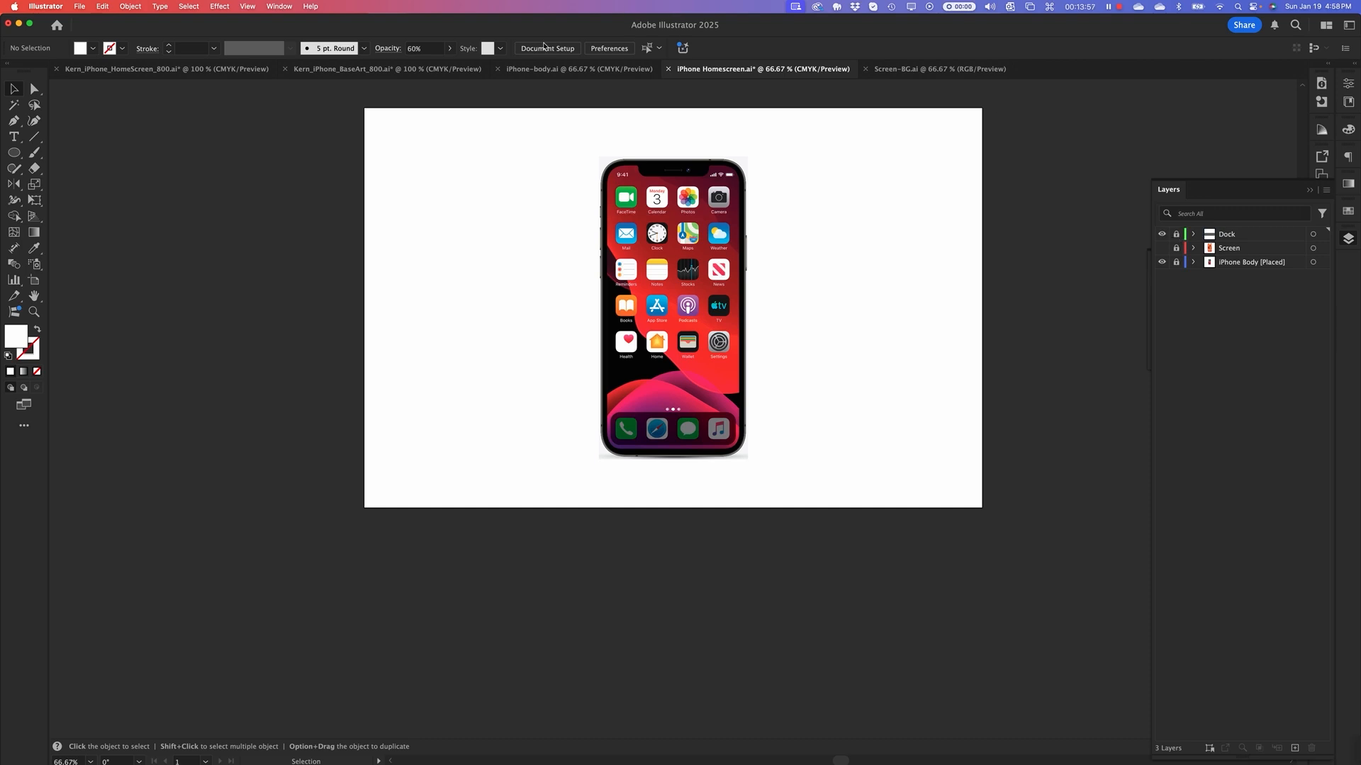
In iPhone-body.ai, hide the Template and Screen Mask layers, show all the other phone layers, and save the document
click(591, 70)
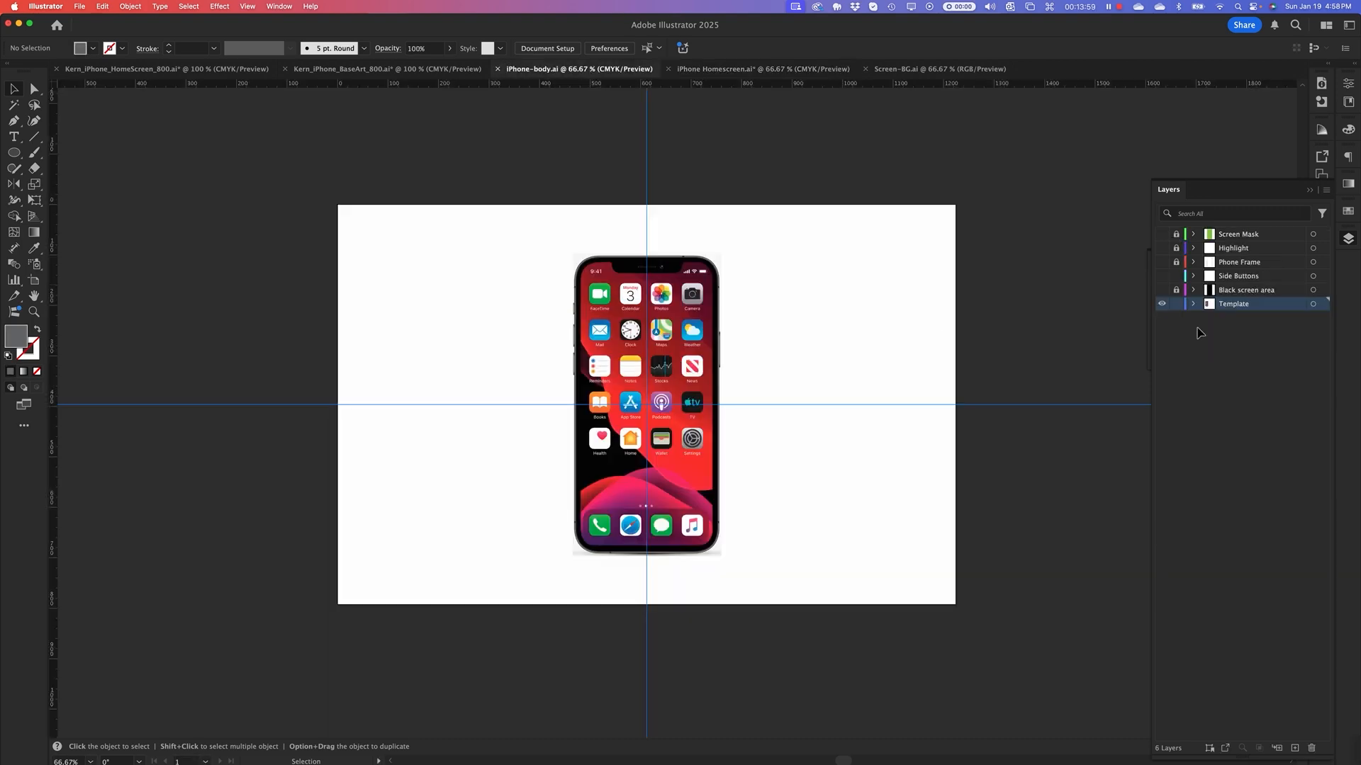
key(super+y)
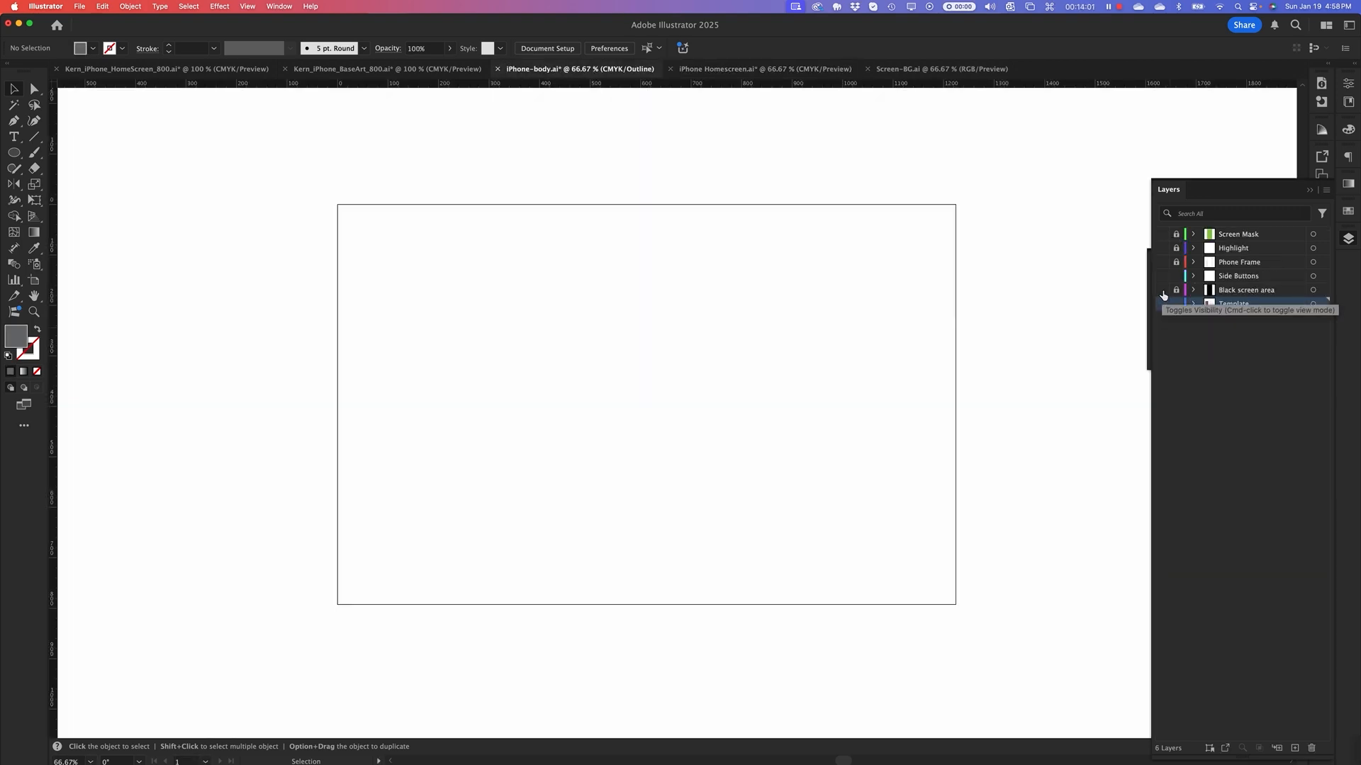
key(super+y)
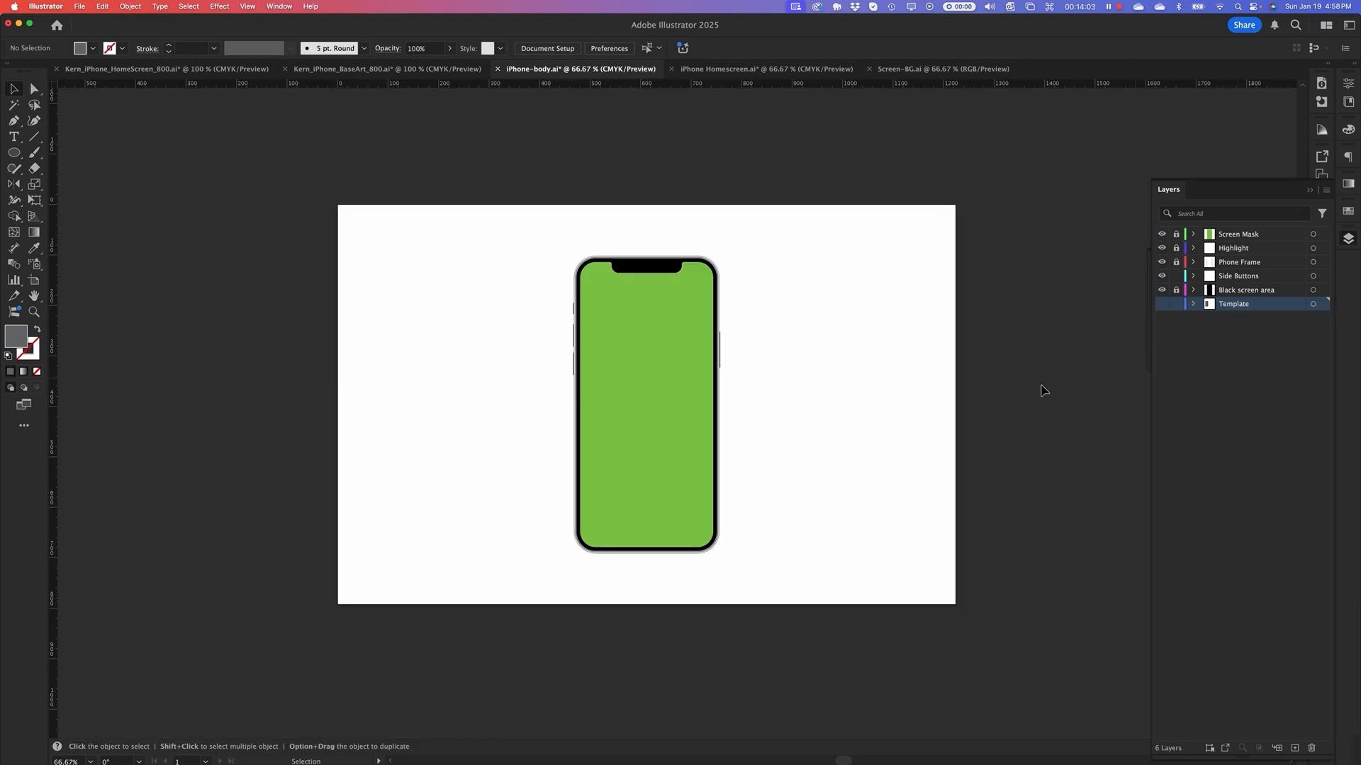
click(1162, 235)
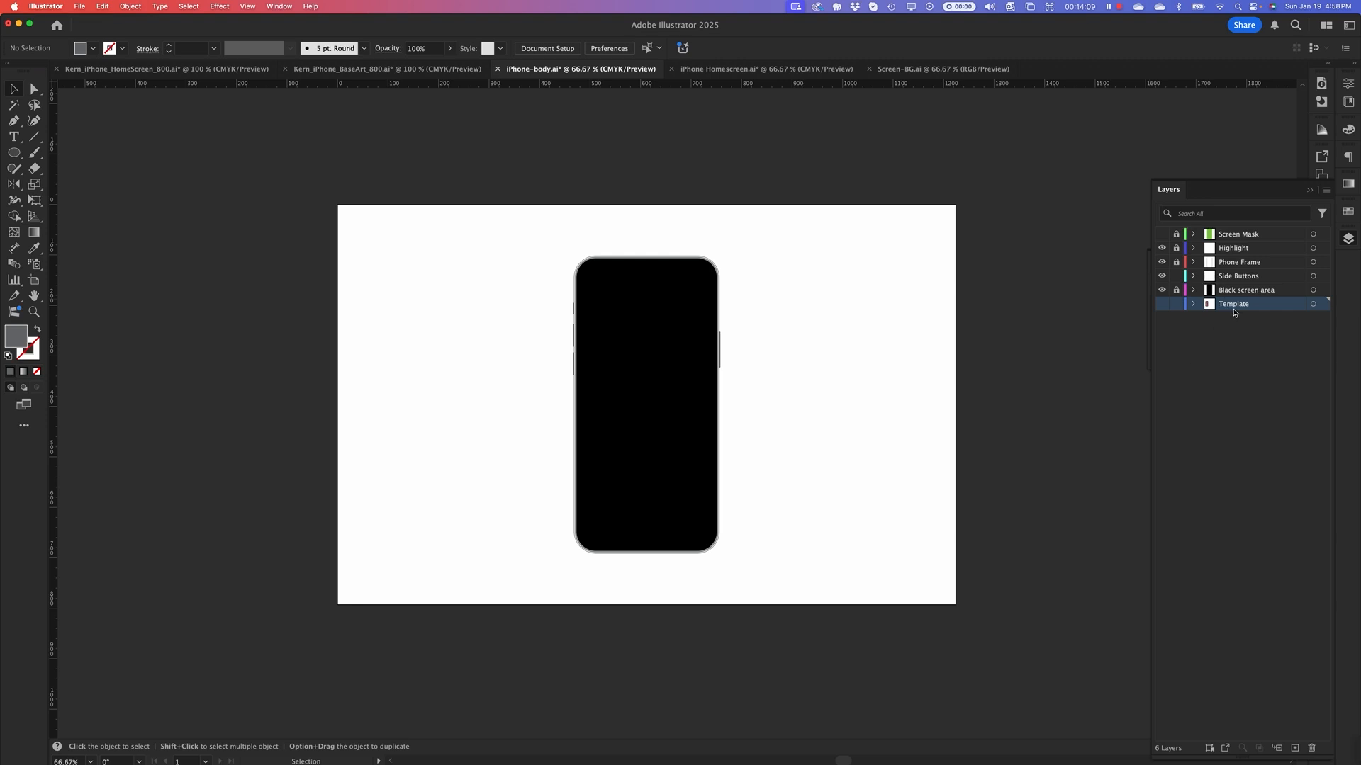
key(super+s)
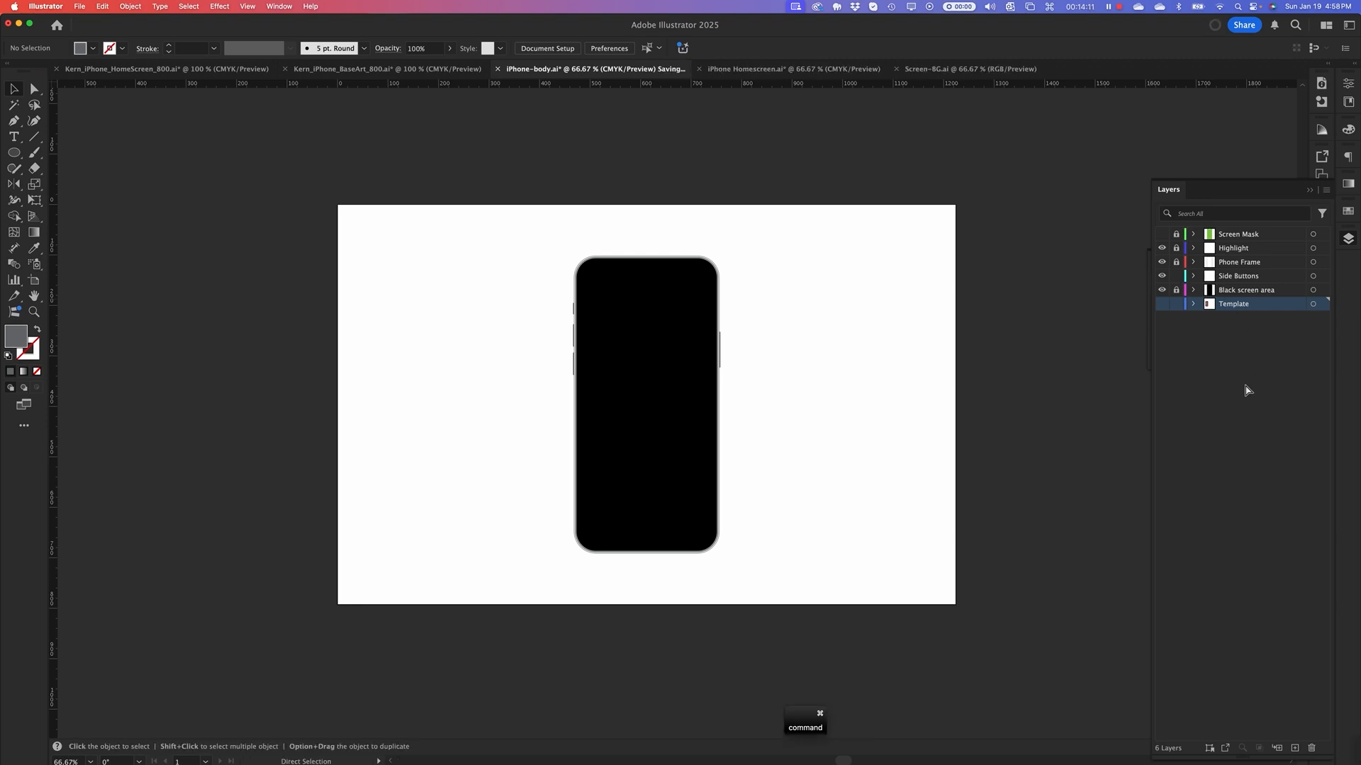
Return to the iPhone Homescreen document, update the linked phone body, and show the Screen layer
click(711, 69)
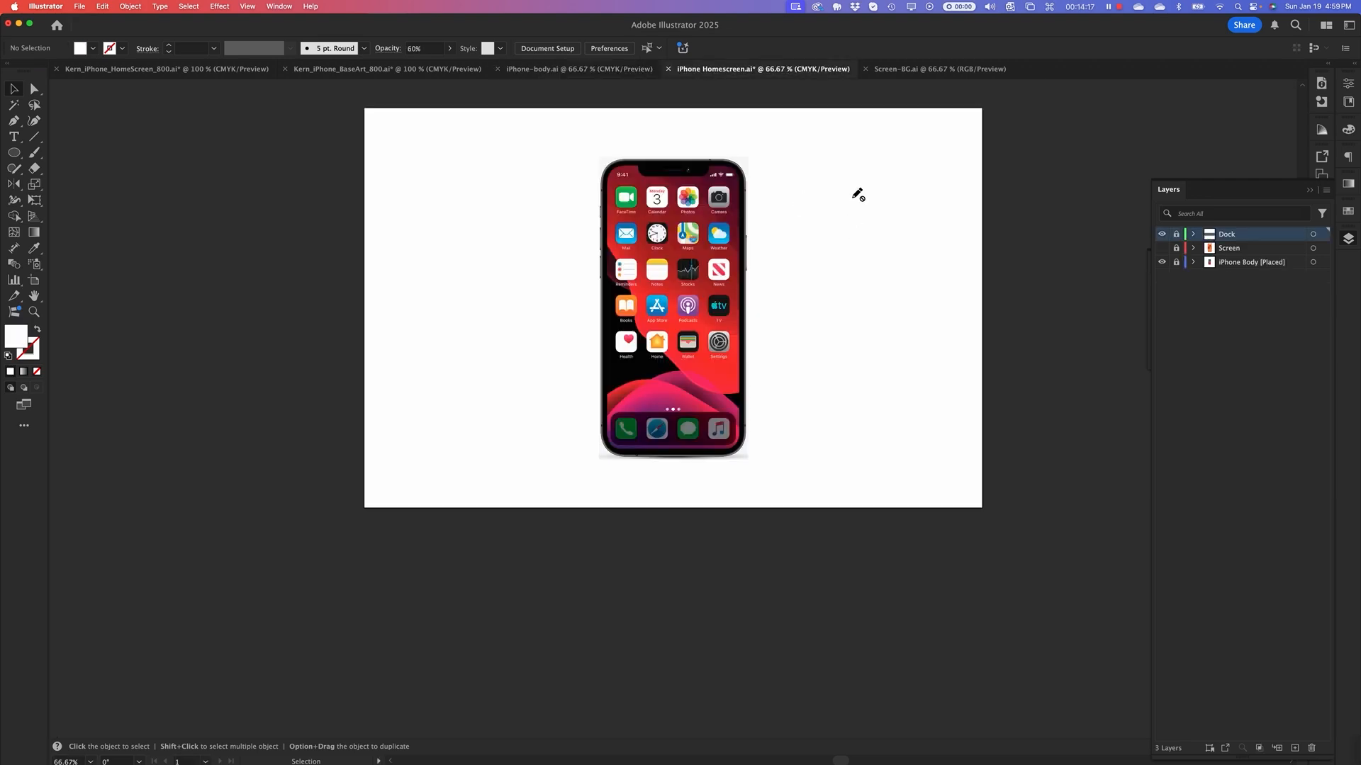
key(Return)
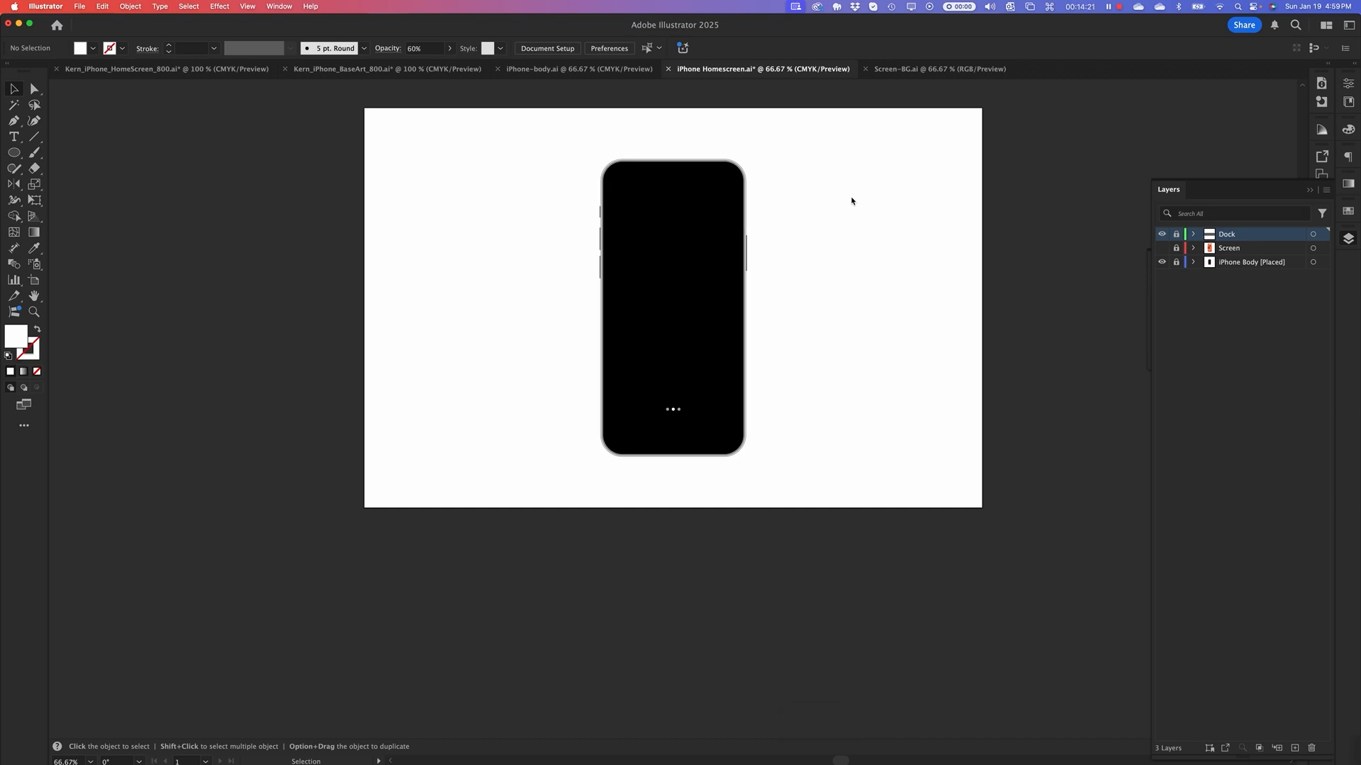
click(1161, 248)
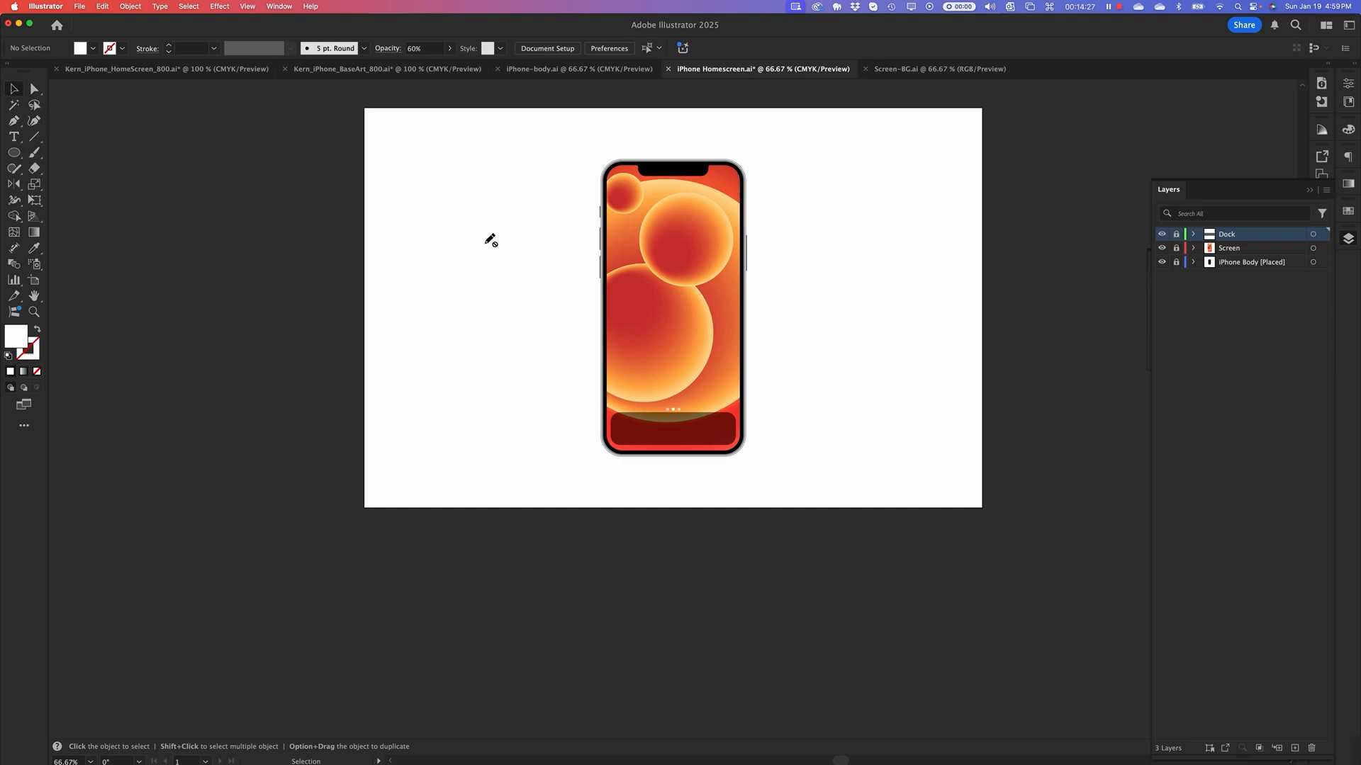
Examine the assembled phone body, wallpaper, notch, page dots and dock on the Homescreen artboard
key(super+equal)
key(super+equal)
key(space)
drag(435, 320, 443, 440)
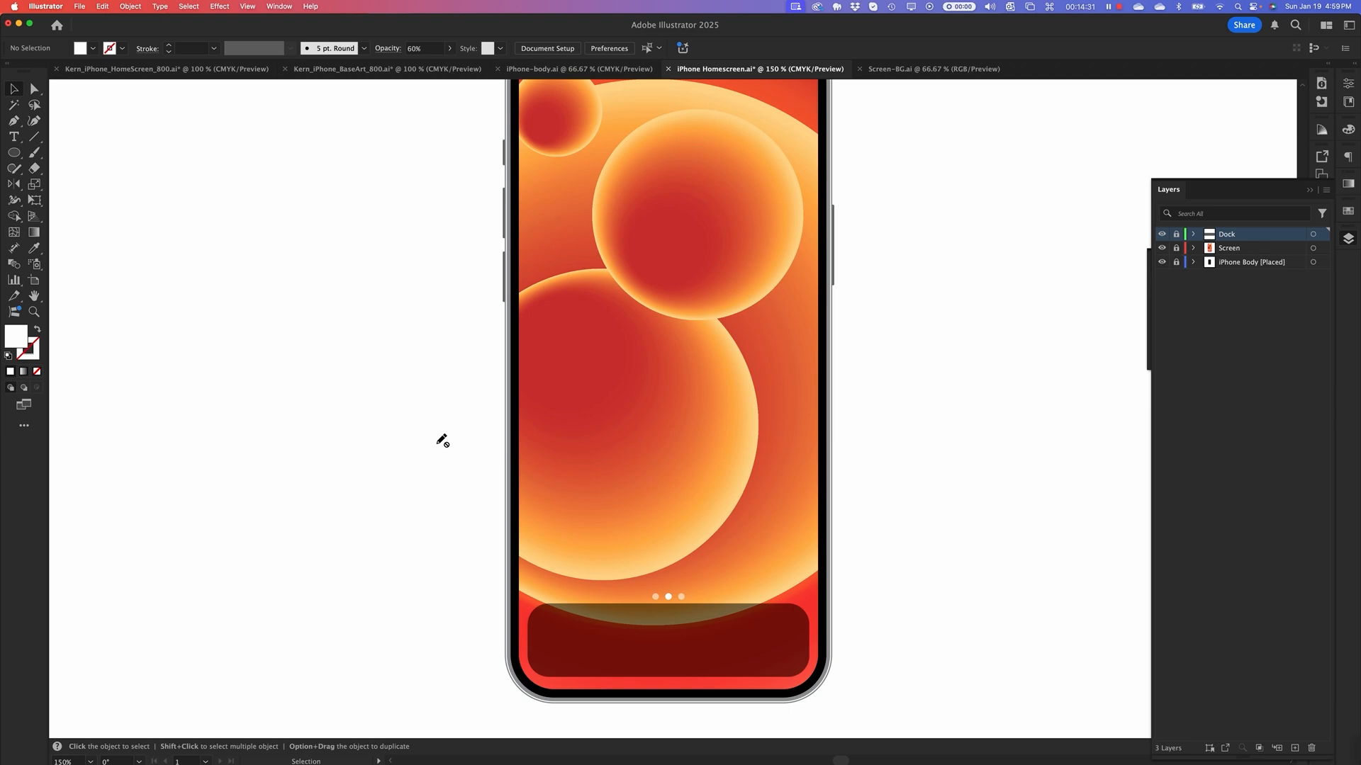
key(space)
drag(711, 270, 713, 344)
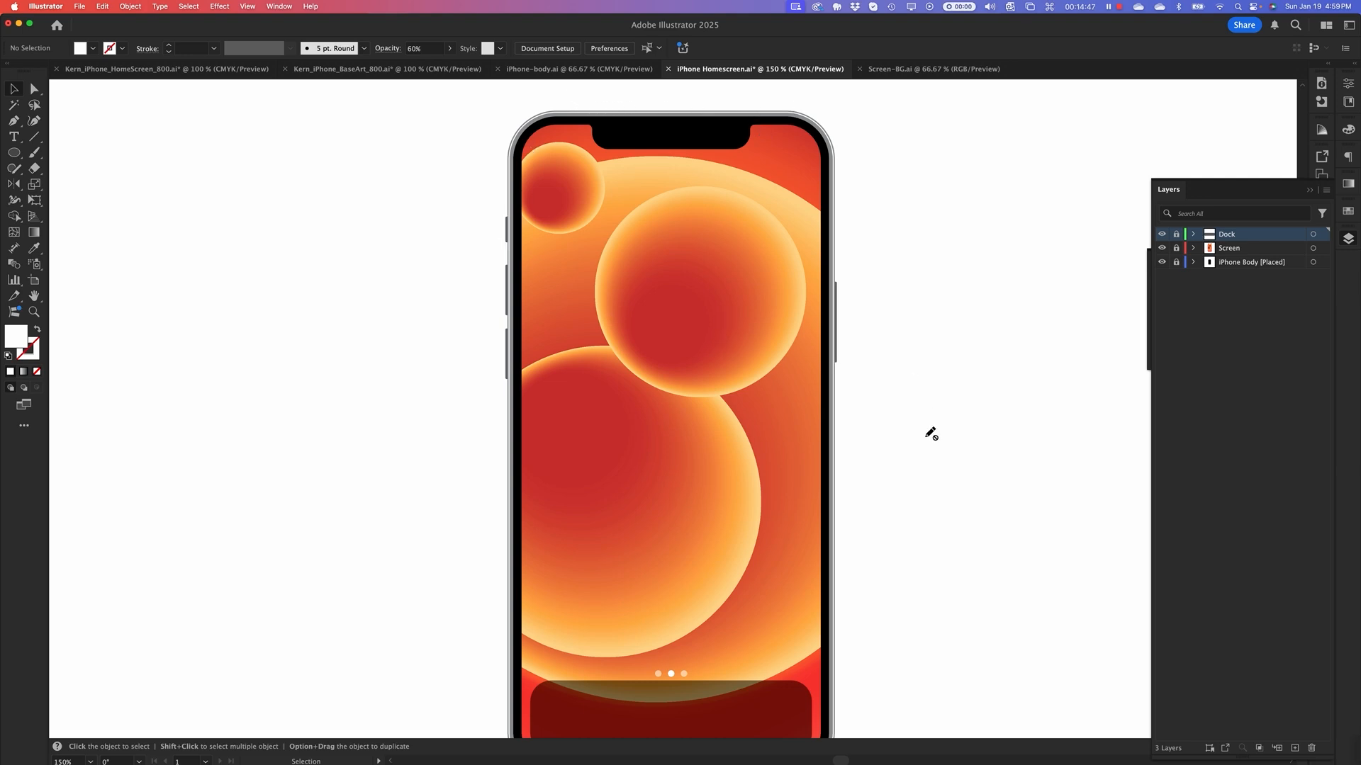
key(space)
drag(1003, 430, 829, 425)
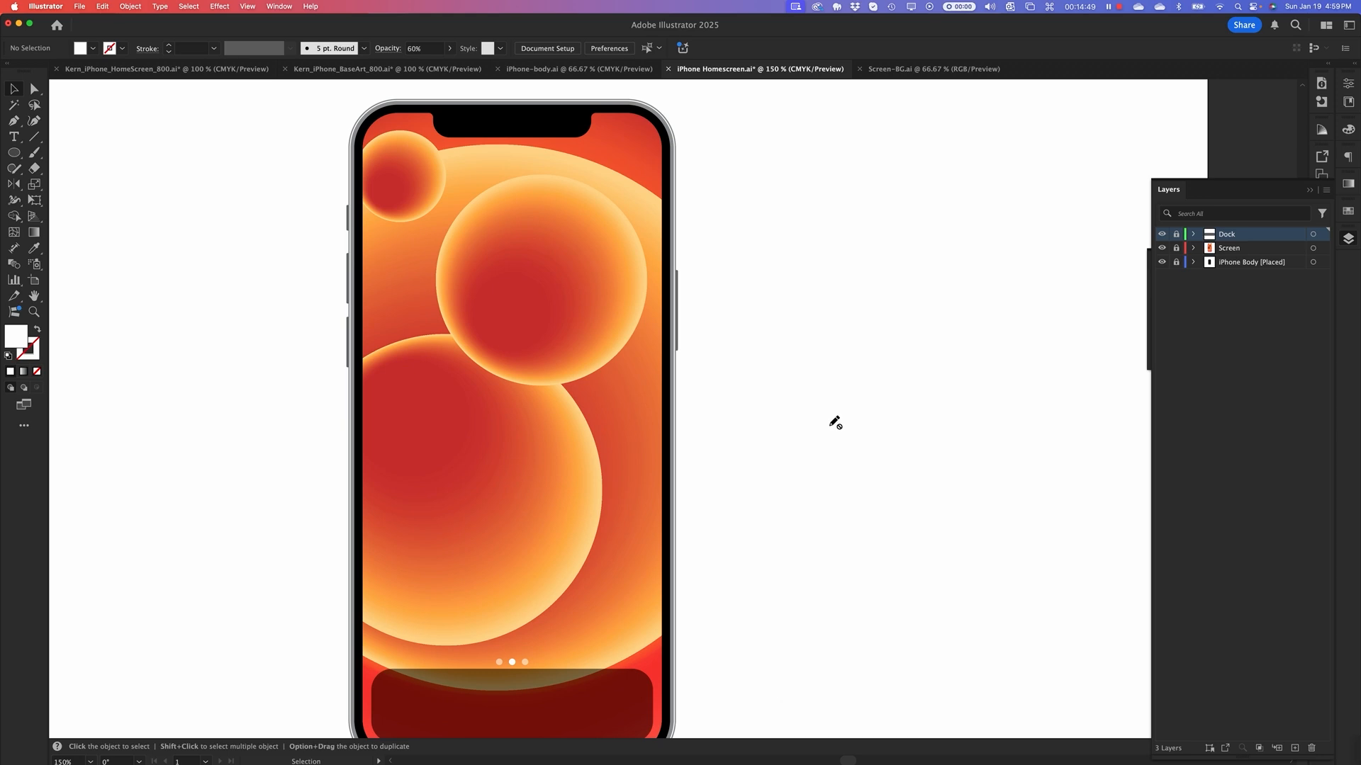
key(super+minus)
key(space)
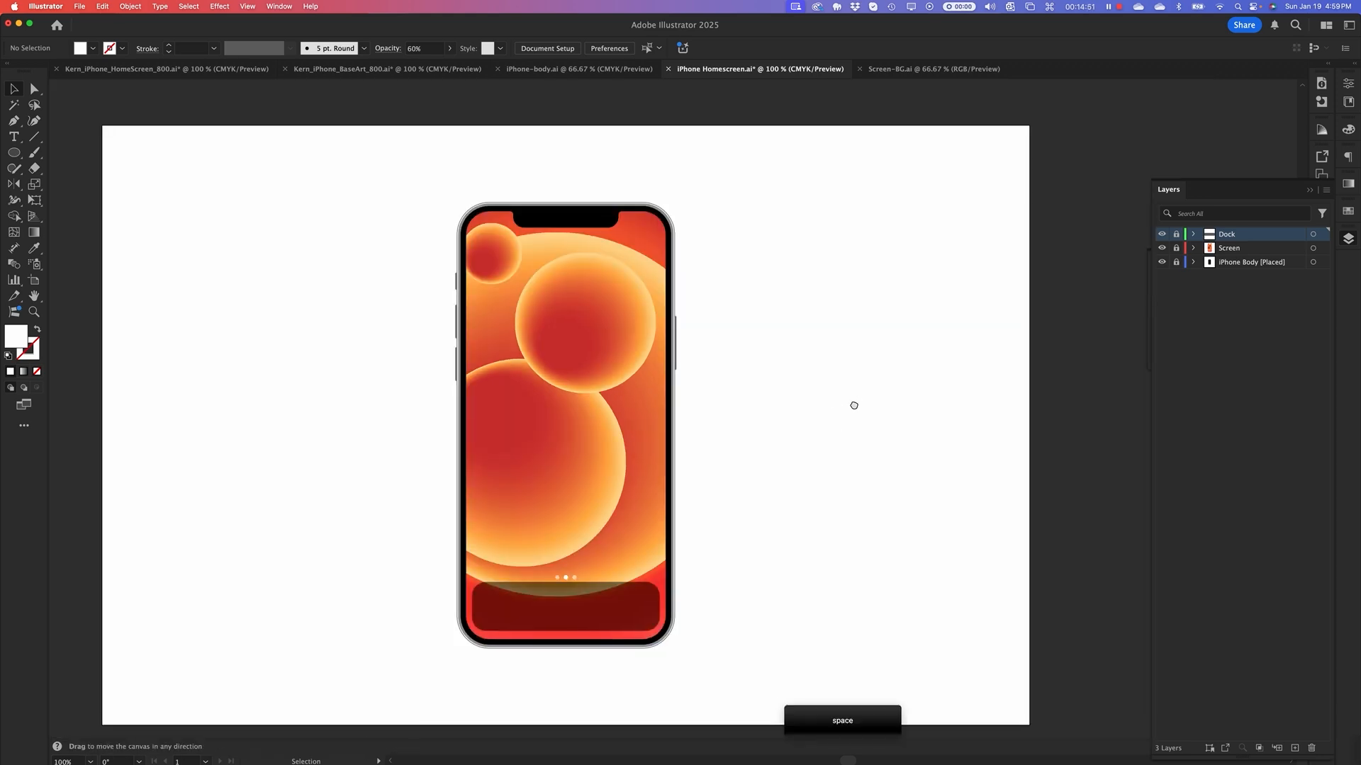
drag(850, 401, 757, 394)
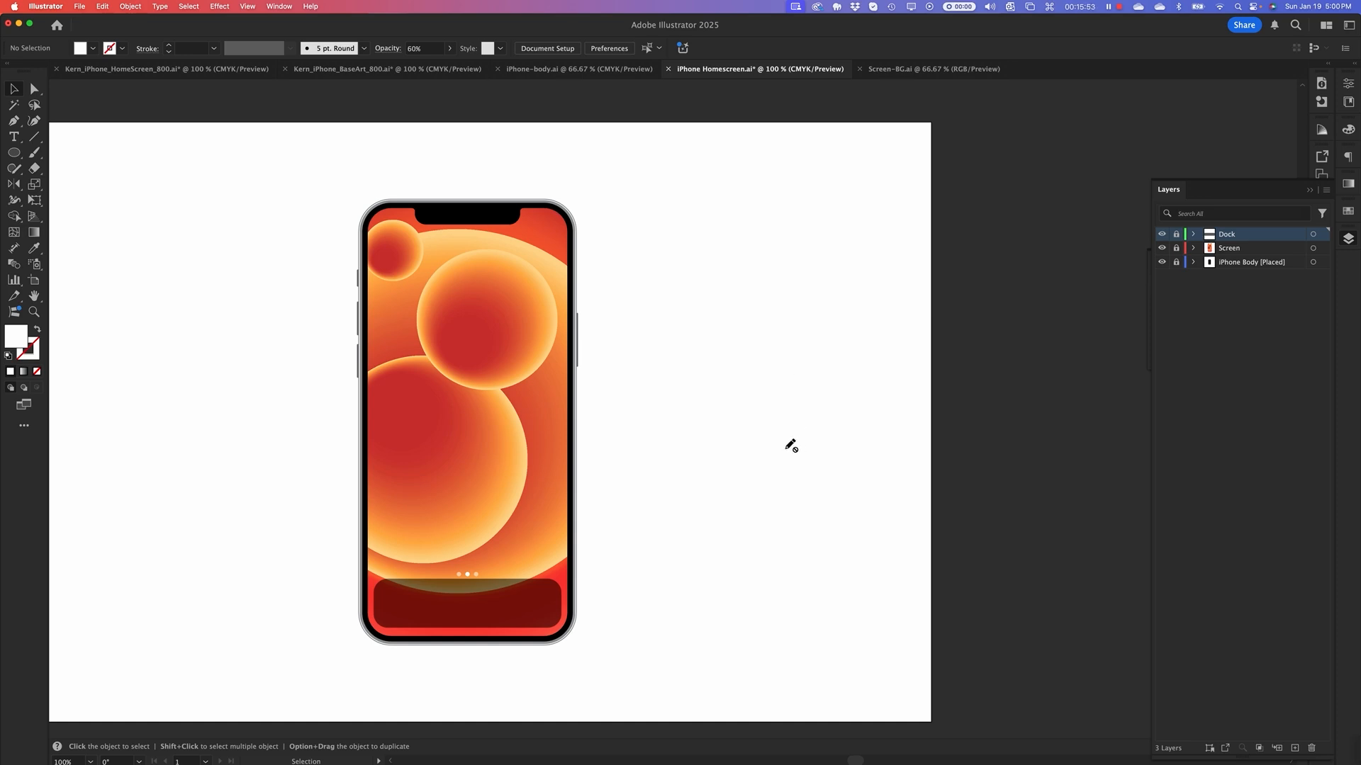
key(space)
drag(660, 462, 808, 429)
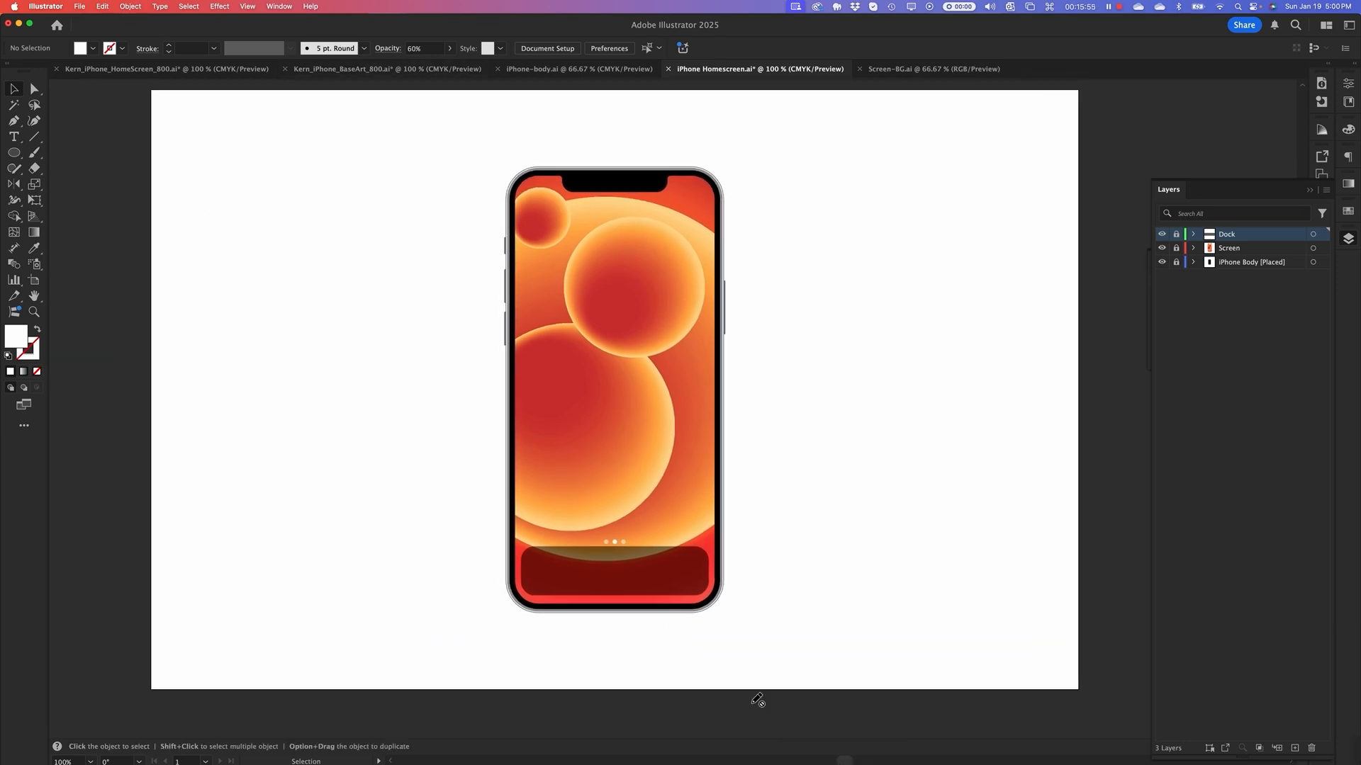